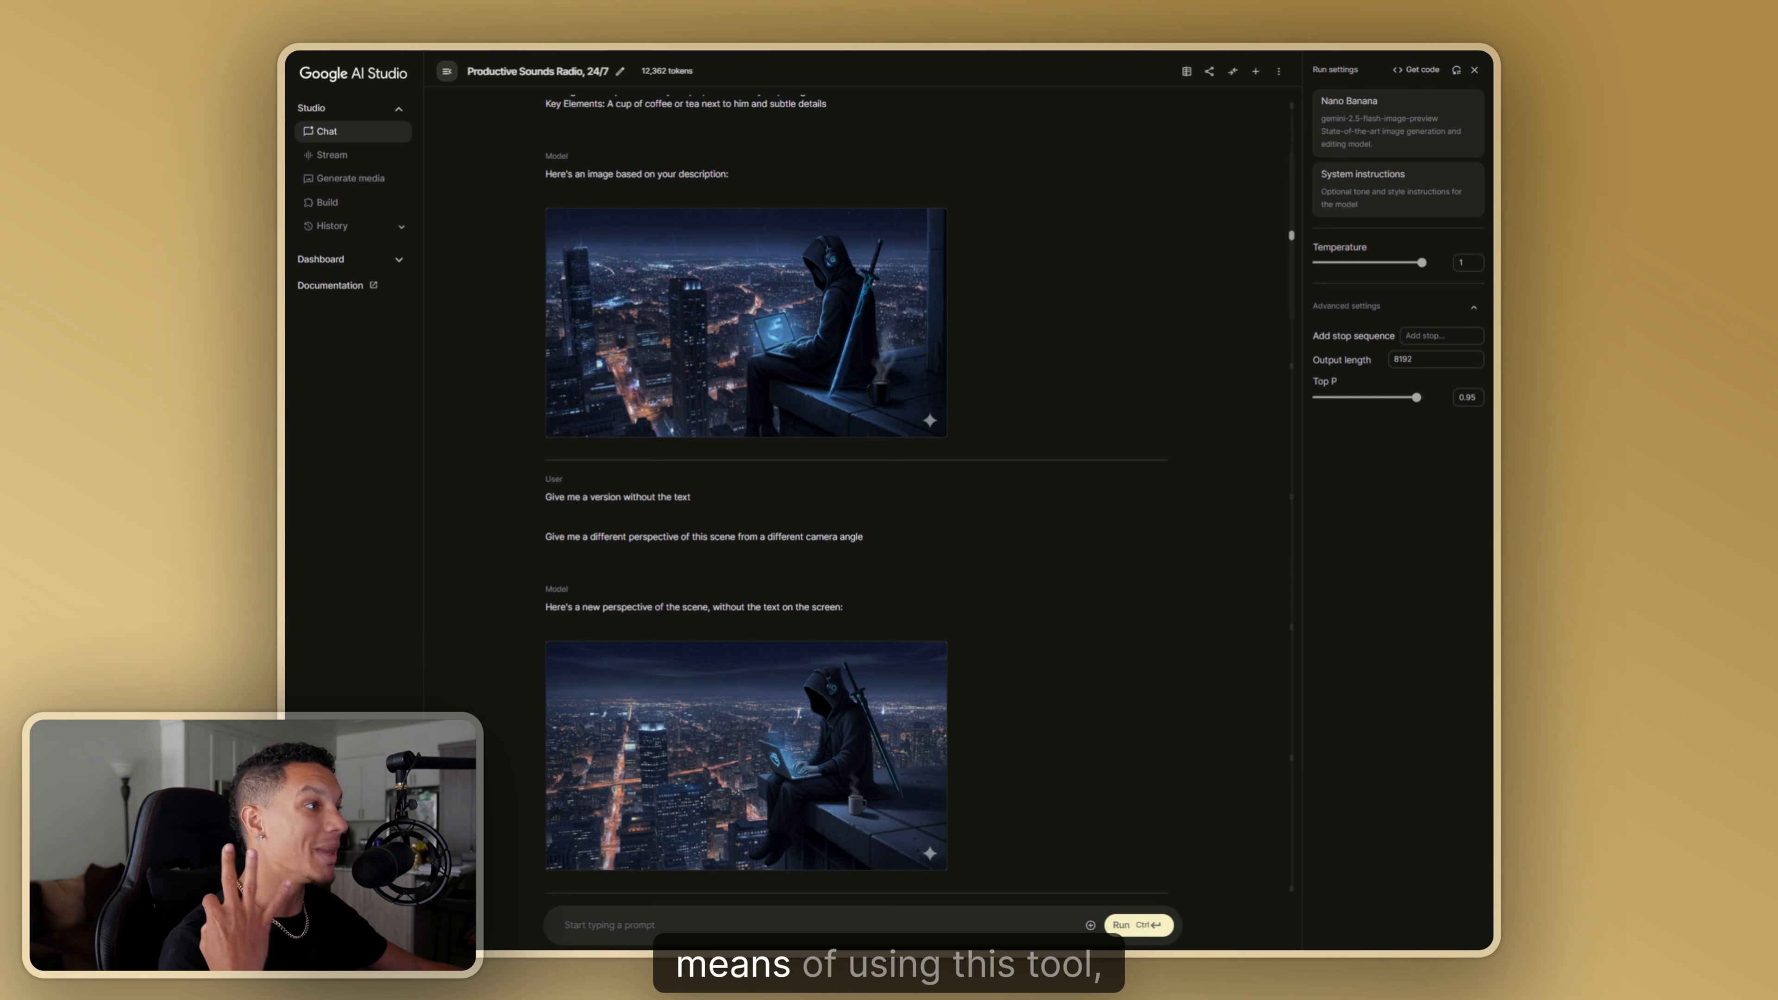
- Review the prompts and generated images in the Productive Sounds Radio, 24/7 chat
scroll(1292, 239, "down", 5)
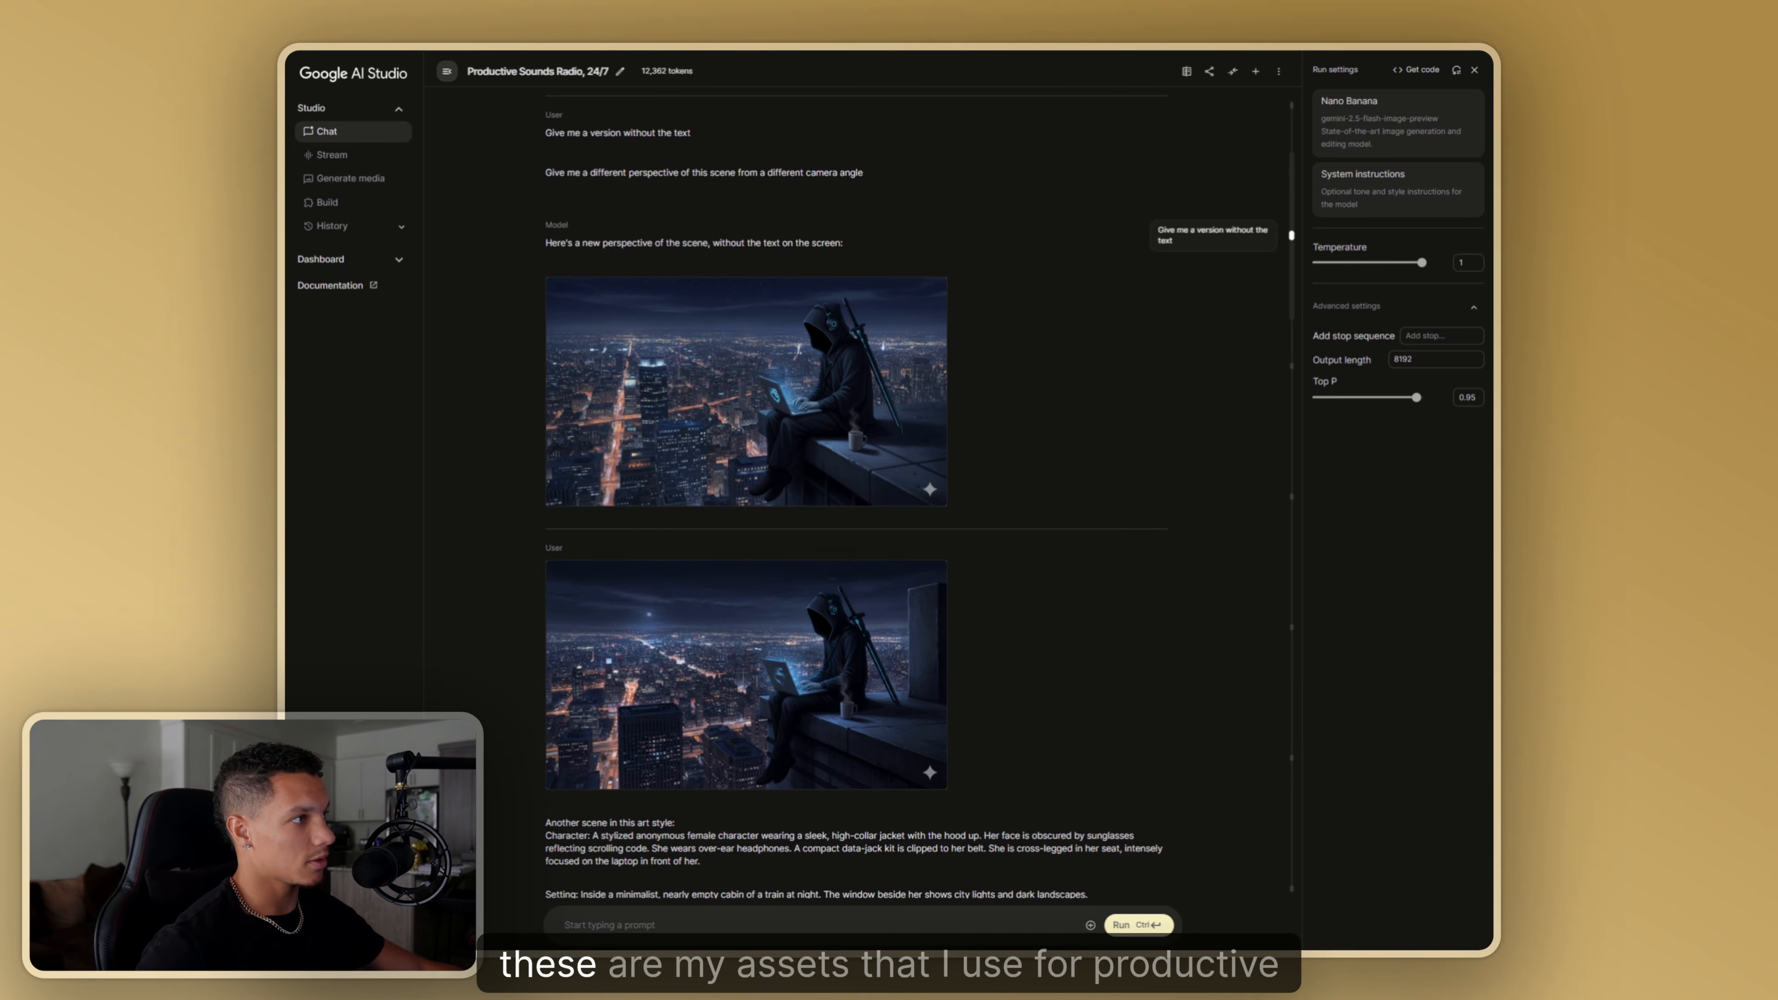
scroll(1207, 327, "down", 9)
scroll(1207, 327, "down", 10)
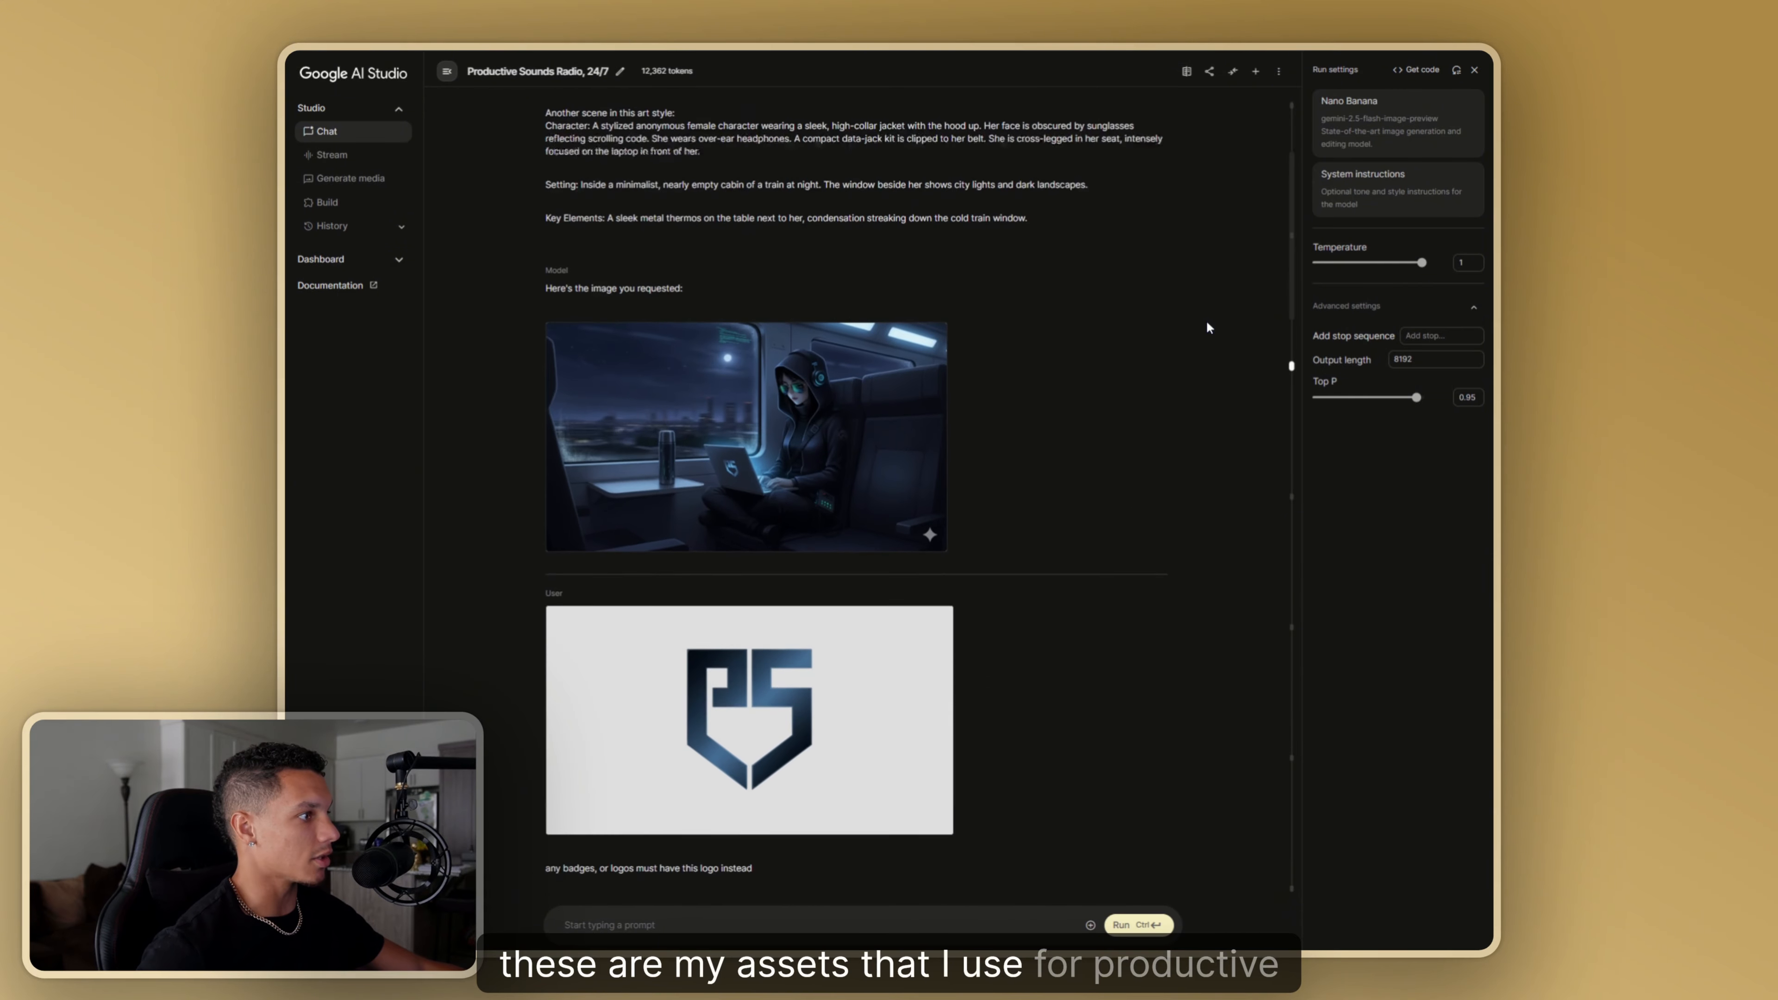
scroll(1207, 327, "down", 10)
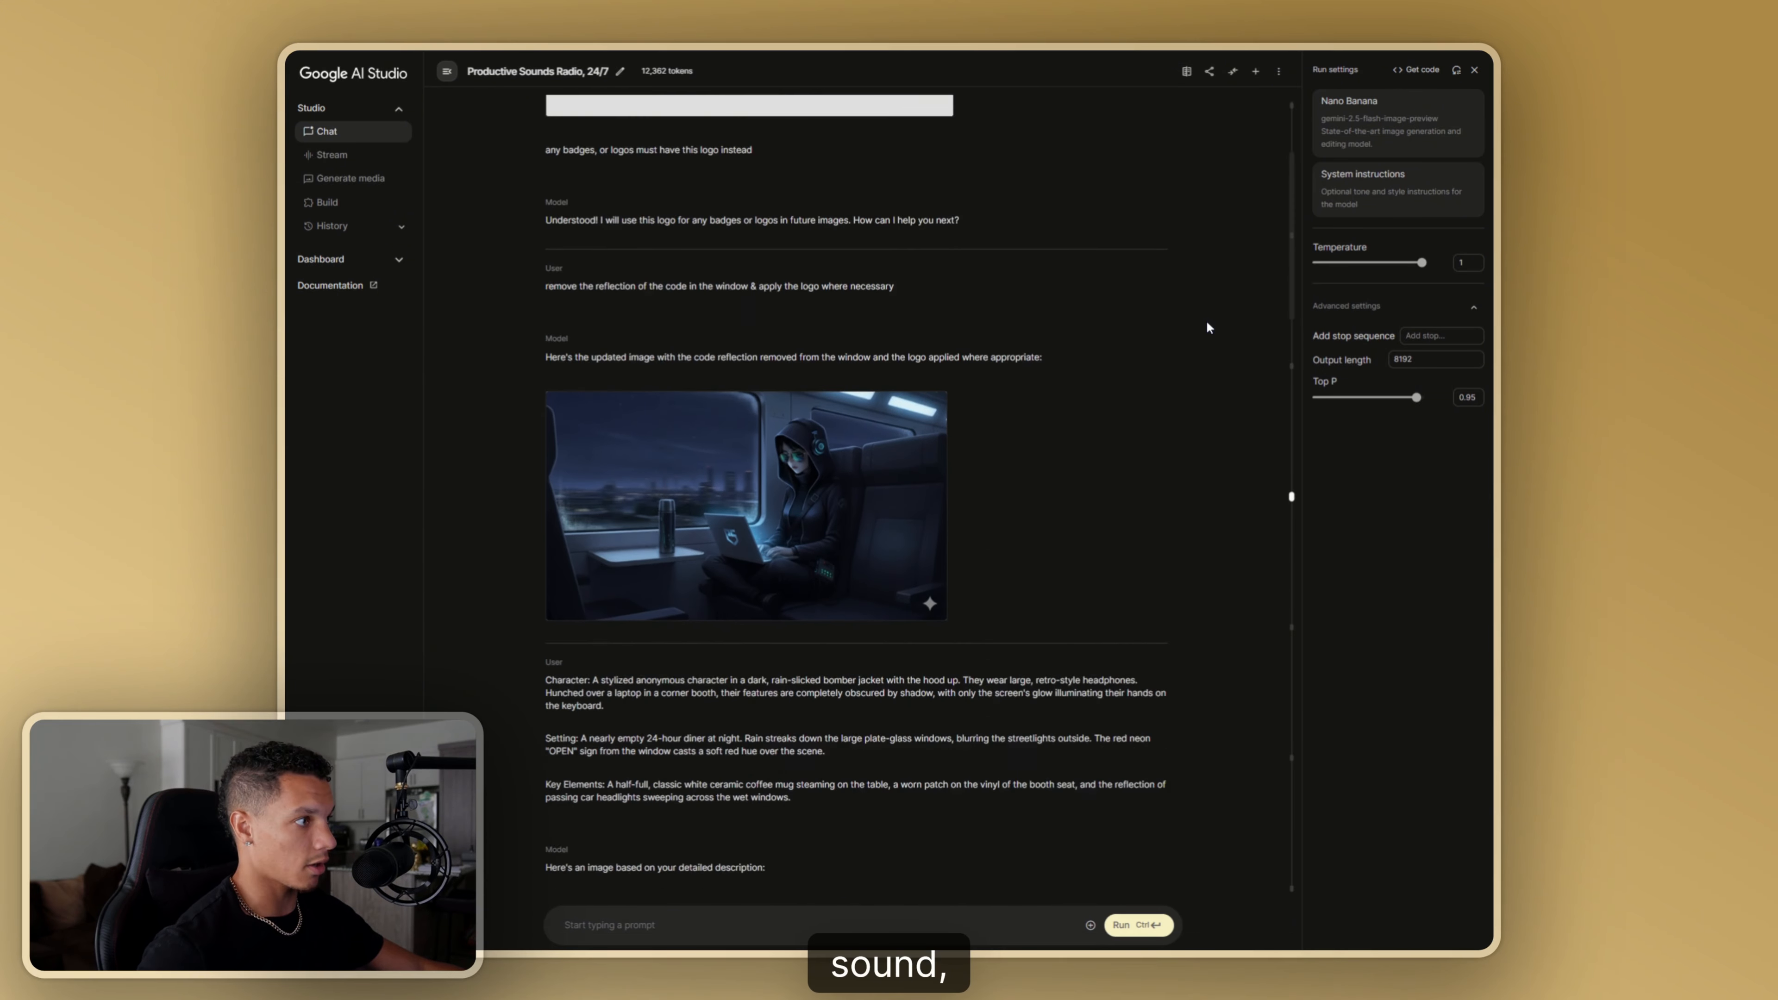
scroll(1207, 326, "down", 4)
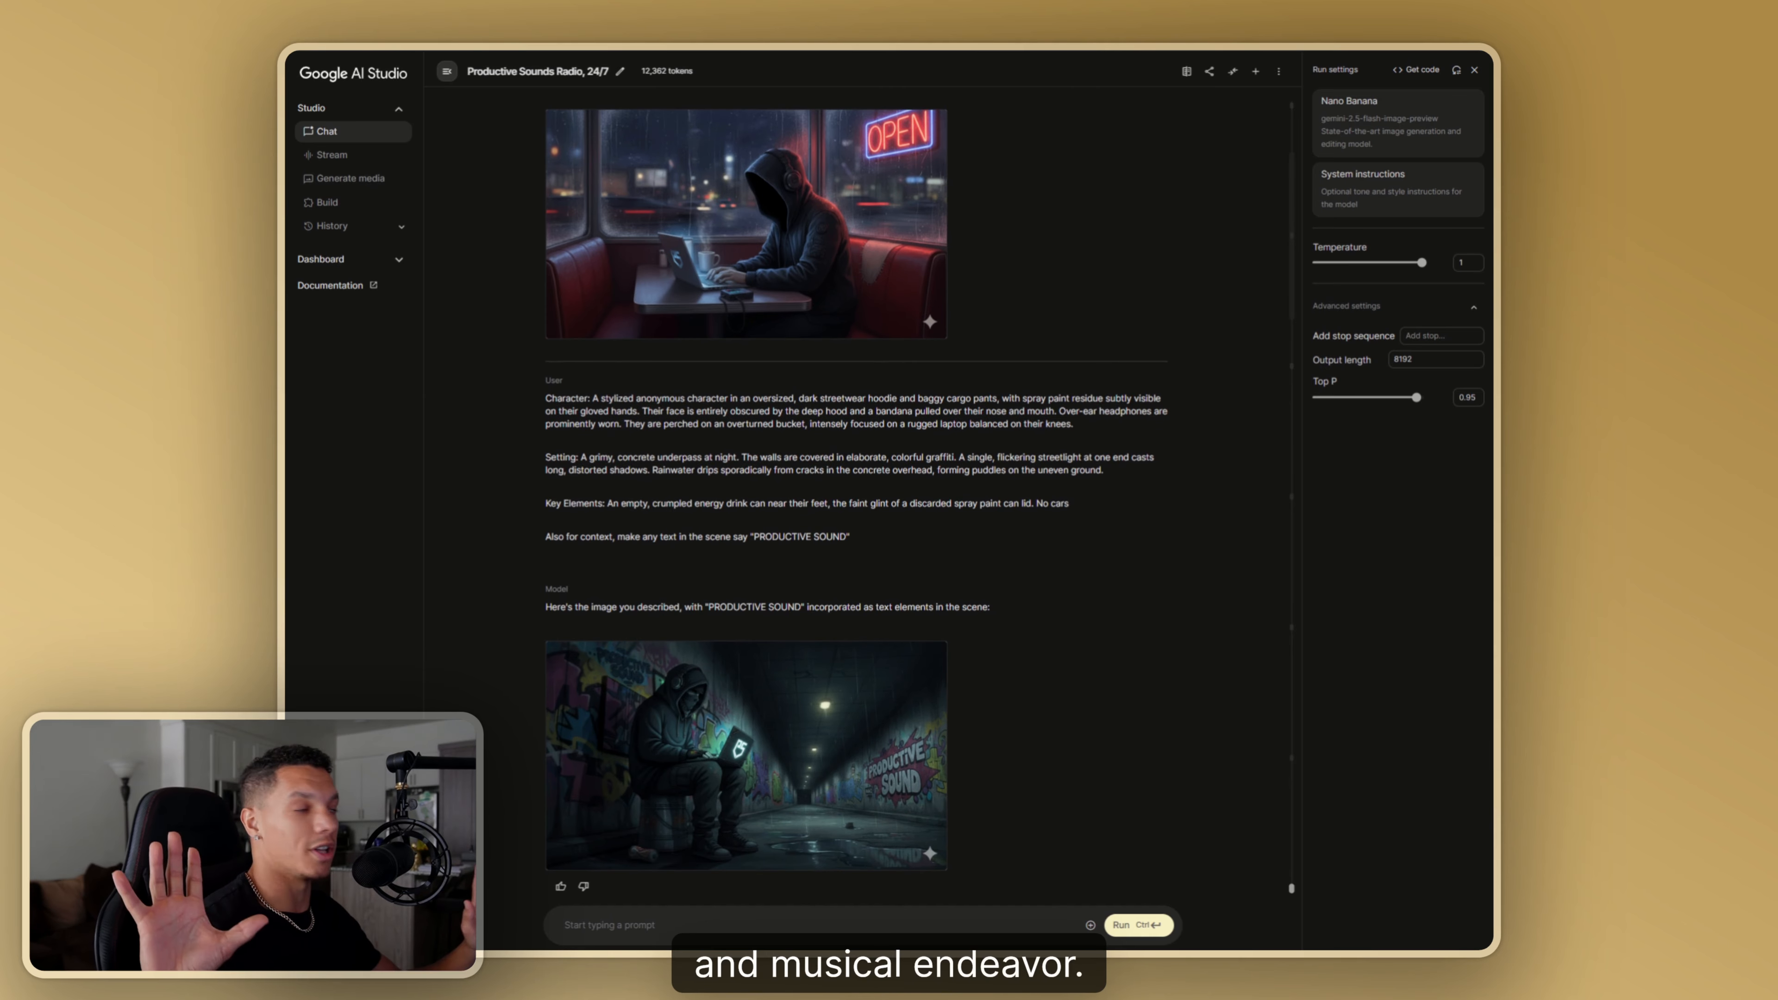
scroll(1209, 378, "up", 15)
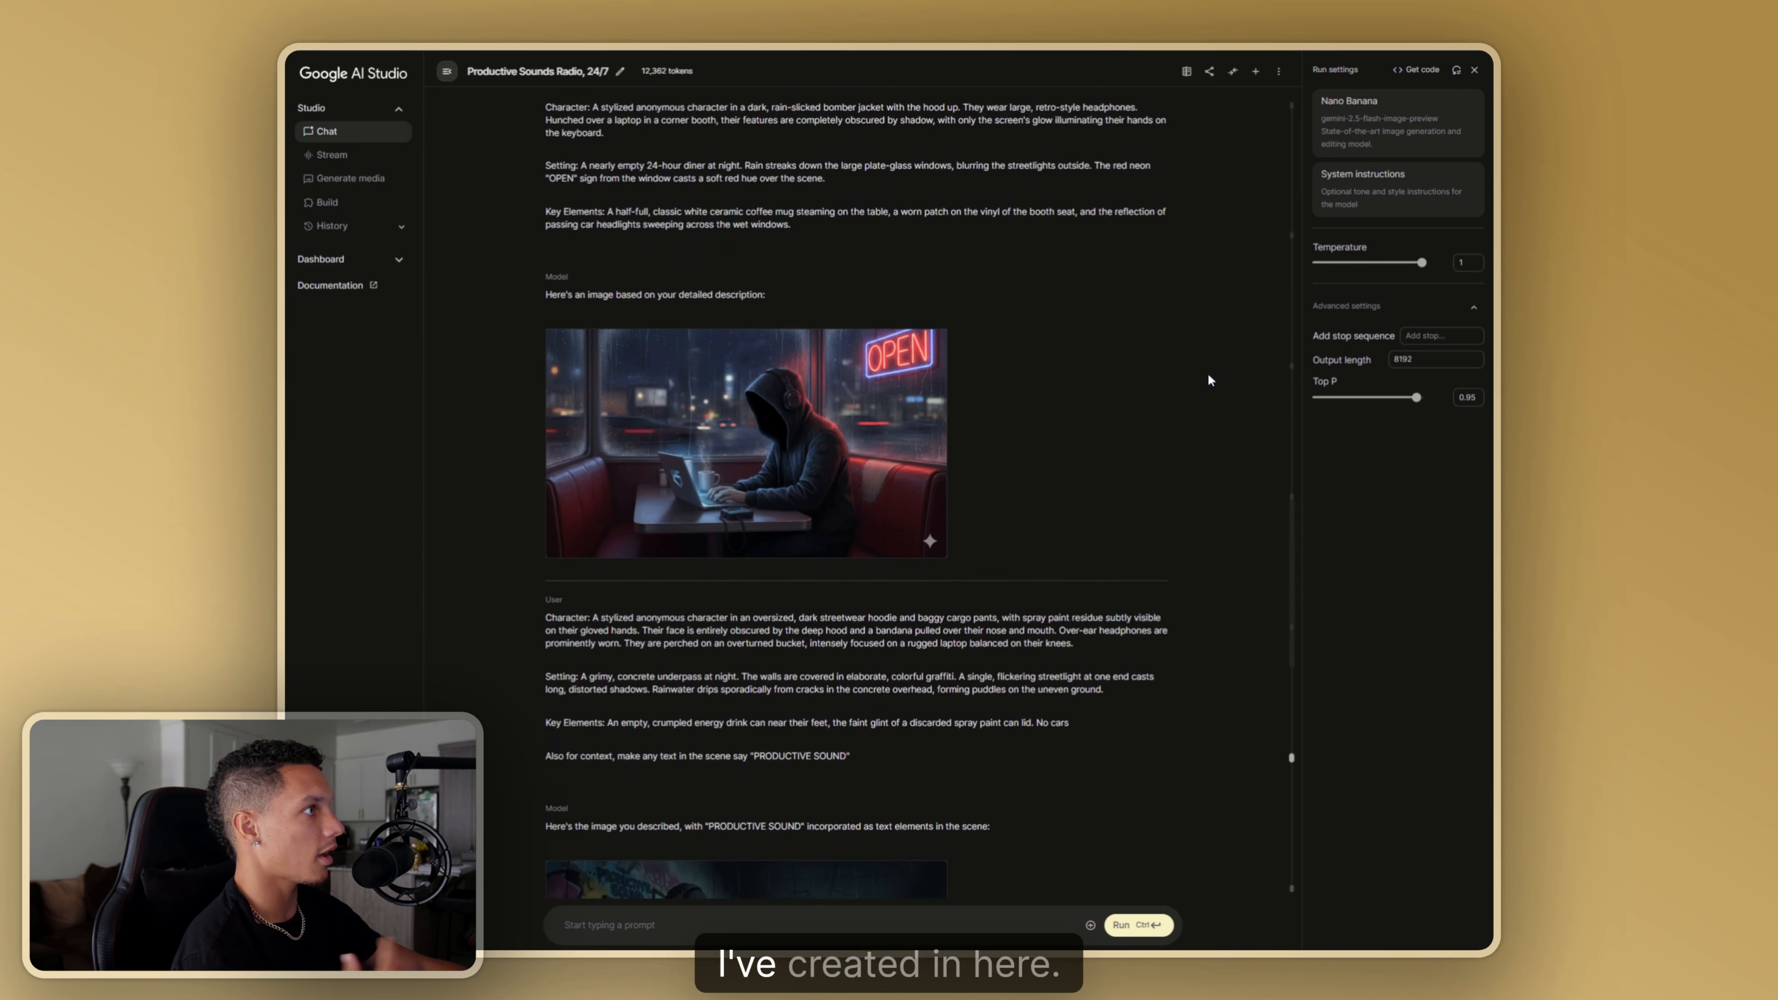
scroll(1209, 378, "down", 14)
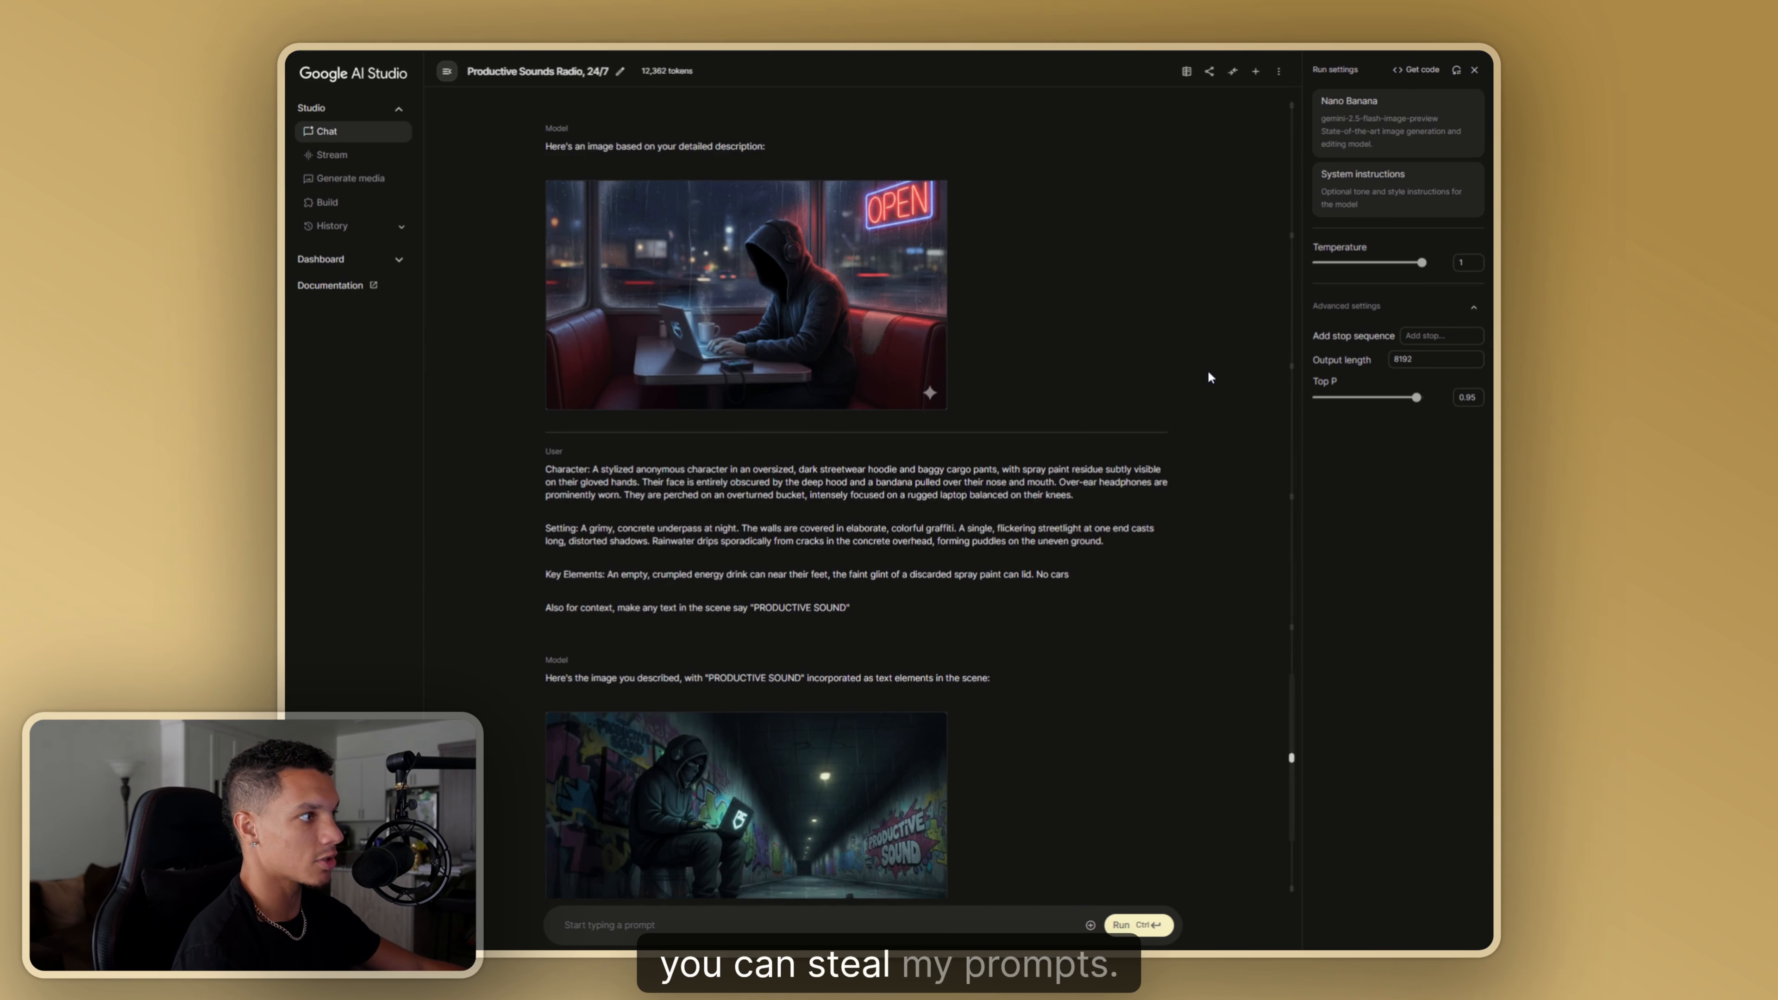
scroll(1209, 377, "down", 1)
scroll(1197, 361, "up", 6)
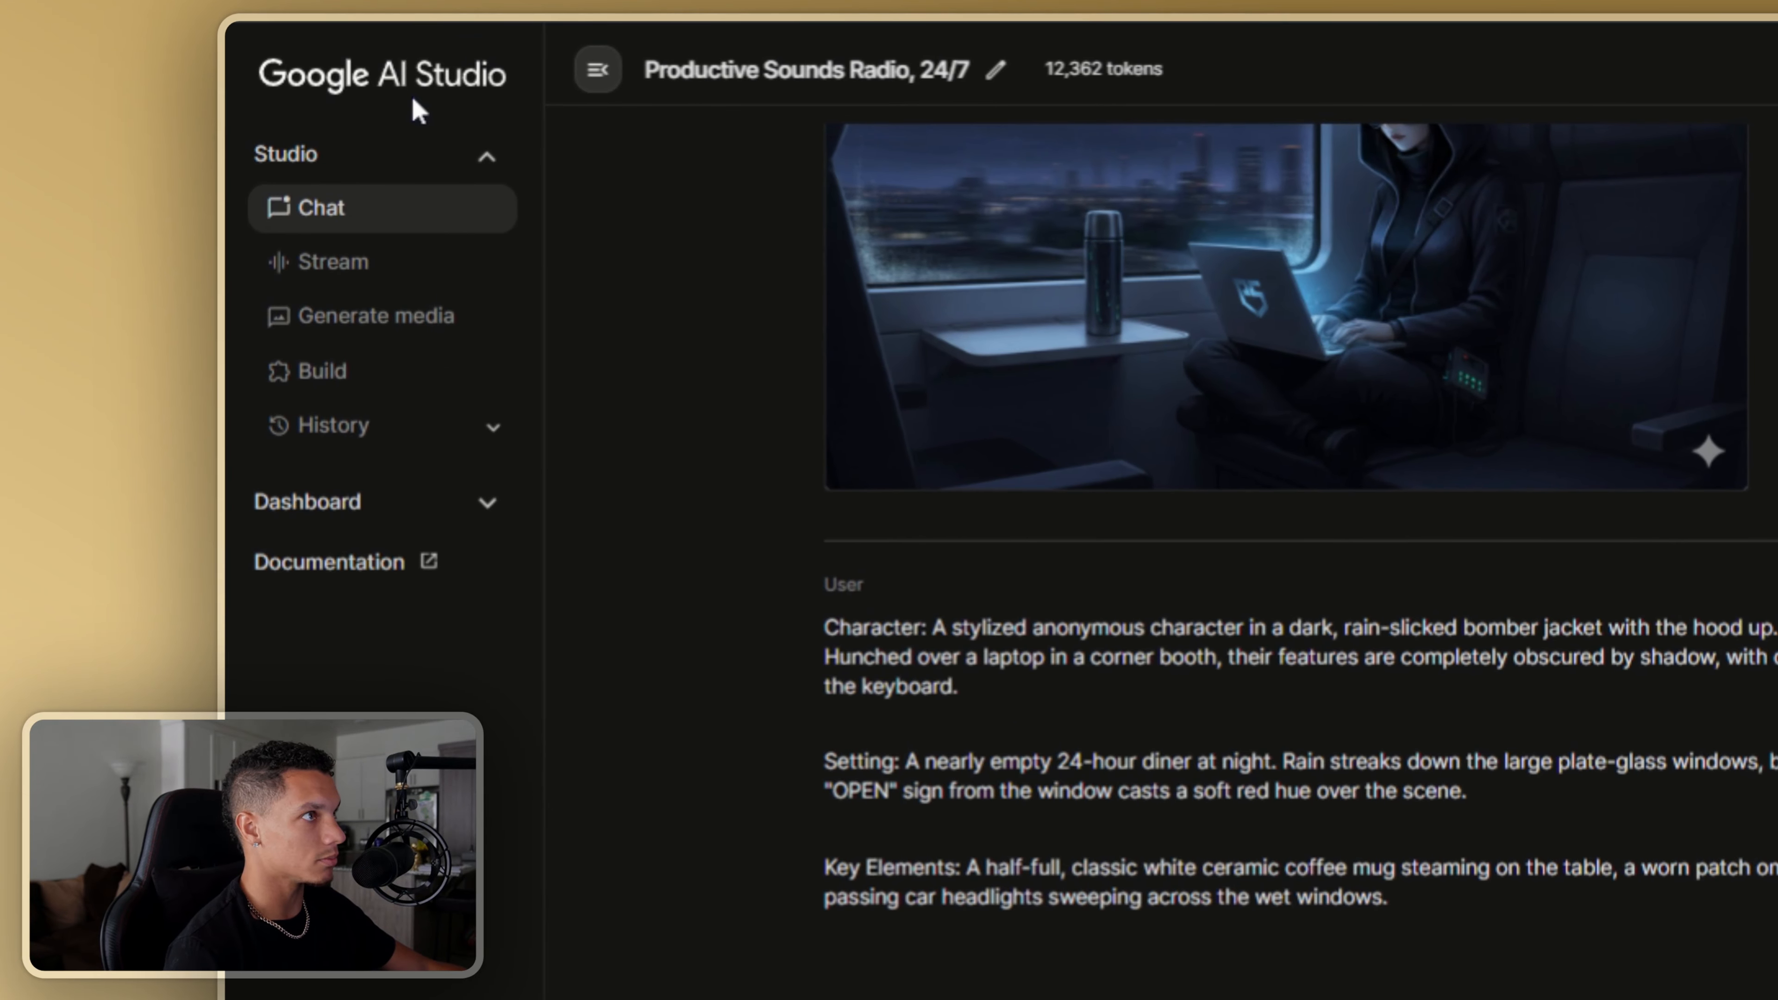
- Start a new Nano Banana chat, run the pasted prompt for a hooded anime character in a spaceship, and inspect the image enlarged
left_click(407, 214)
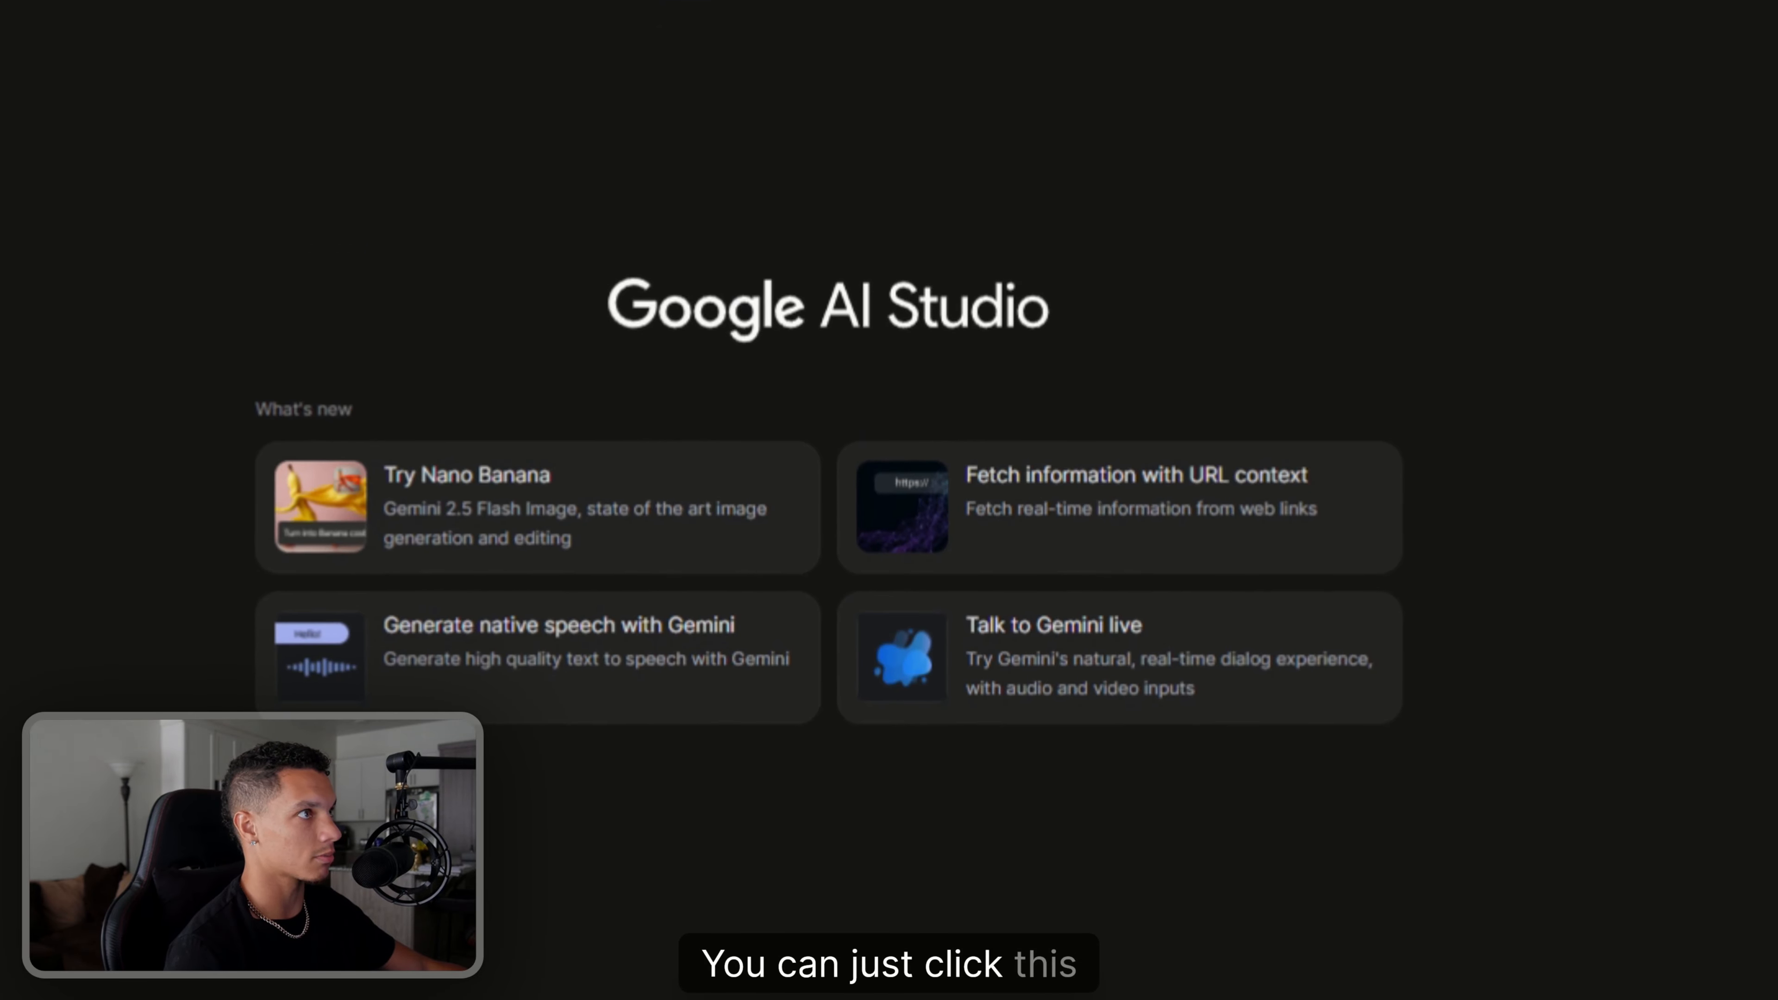
left_click(516, 553)
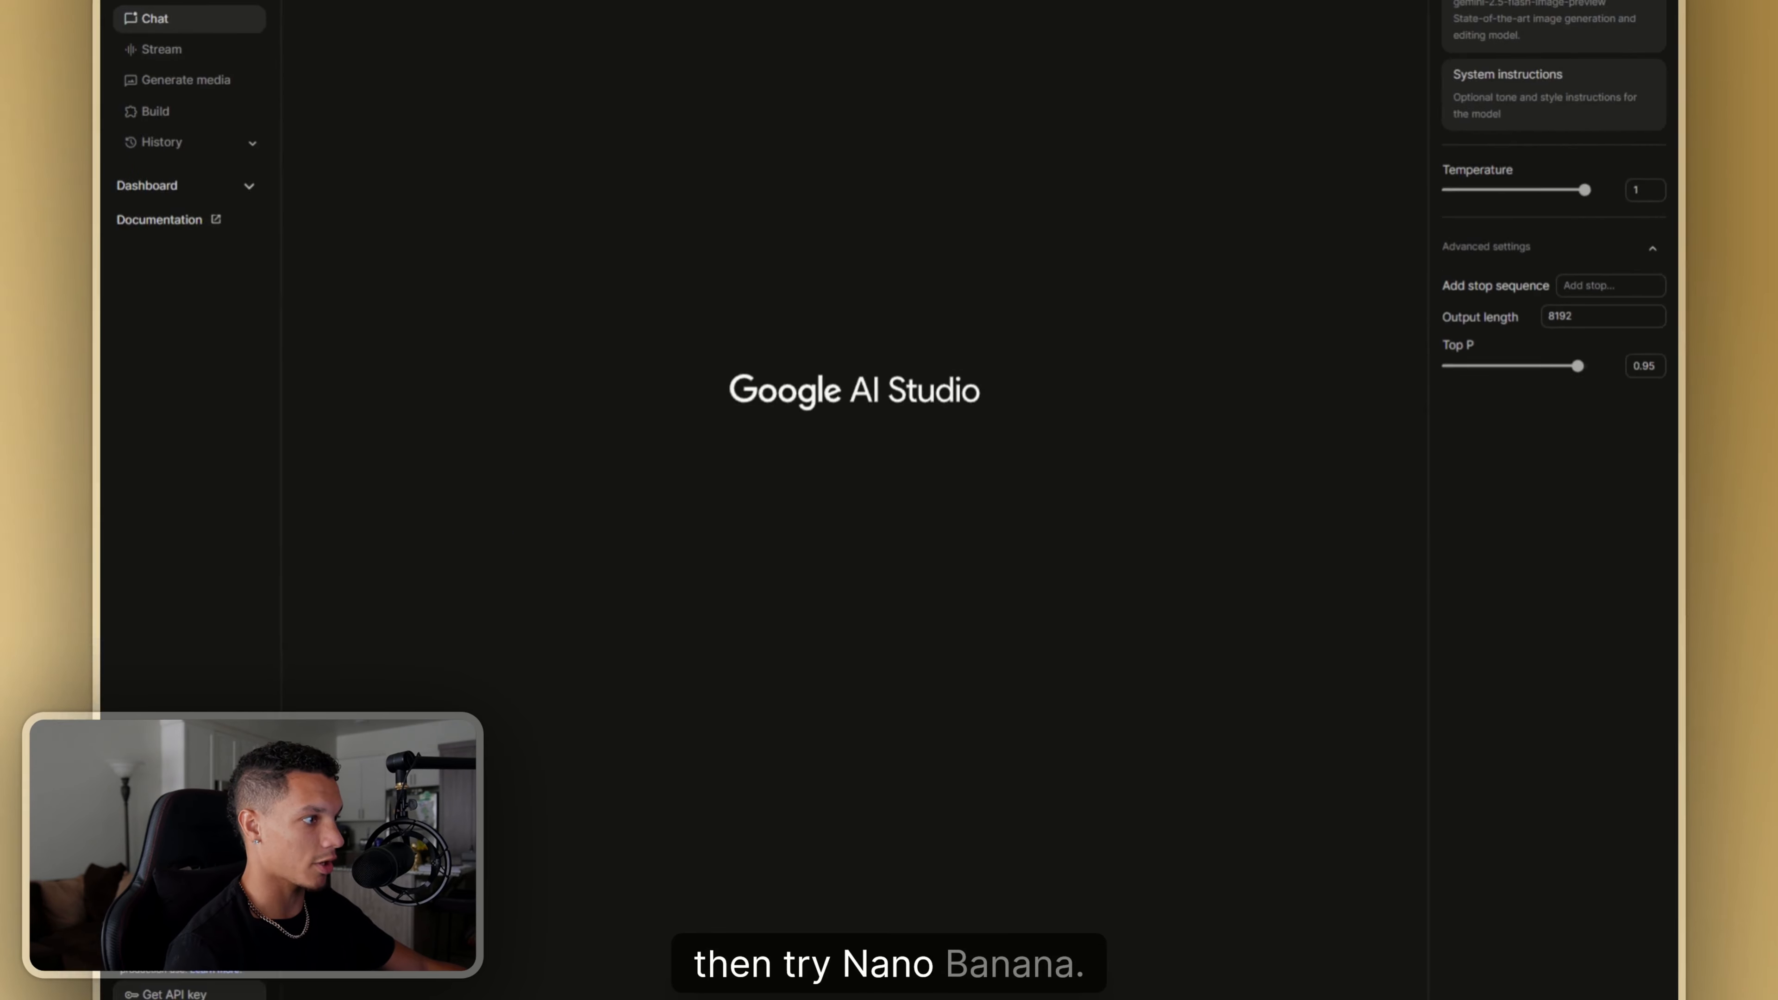
key("ctrl+v")
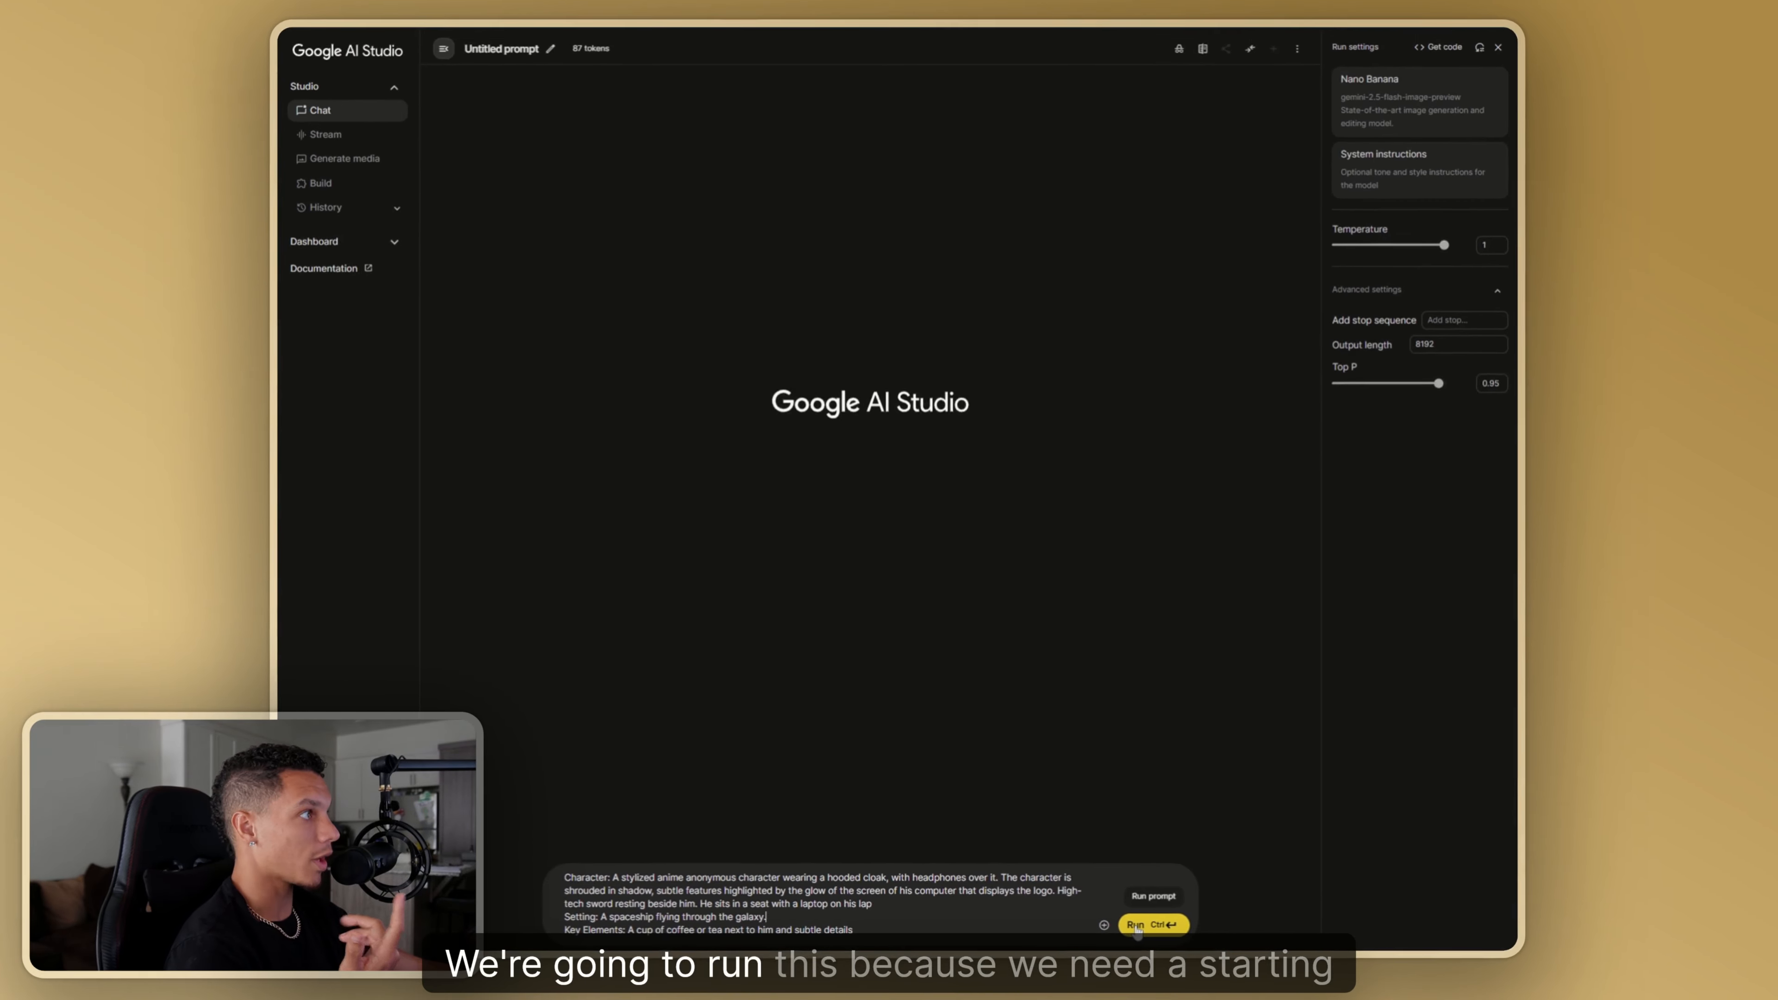
left_click(1137, 924)
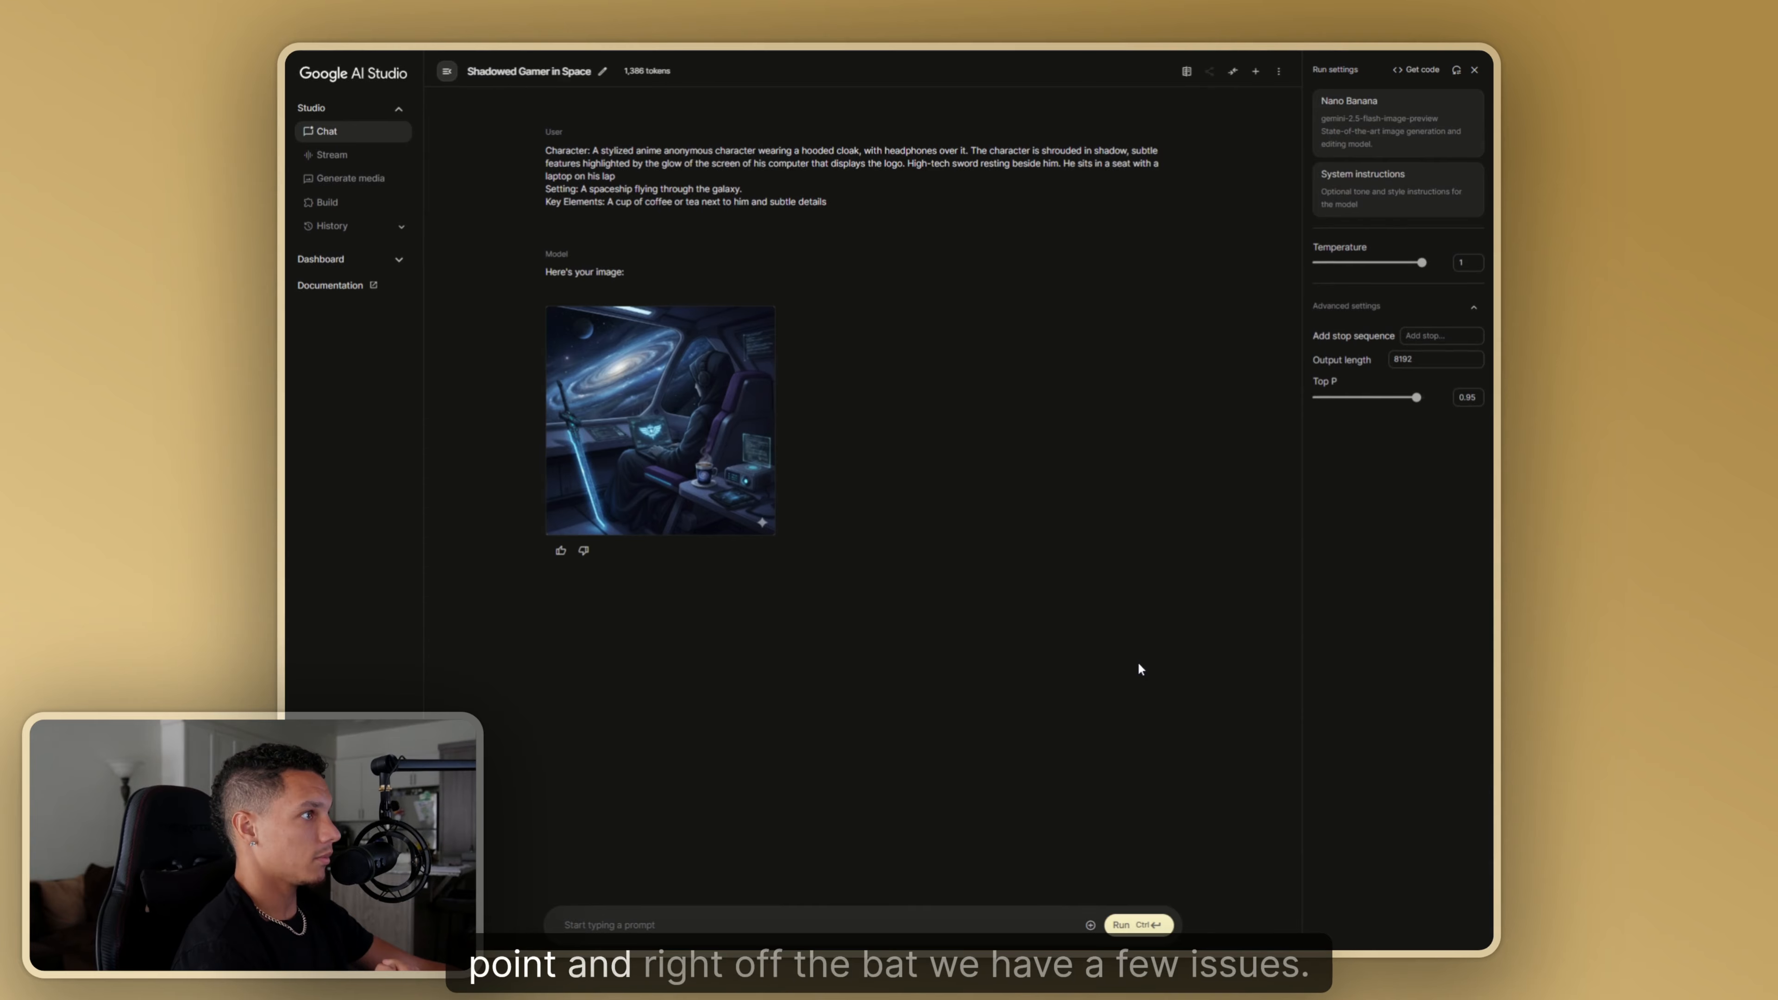
left_click(686, 457)
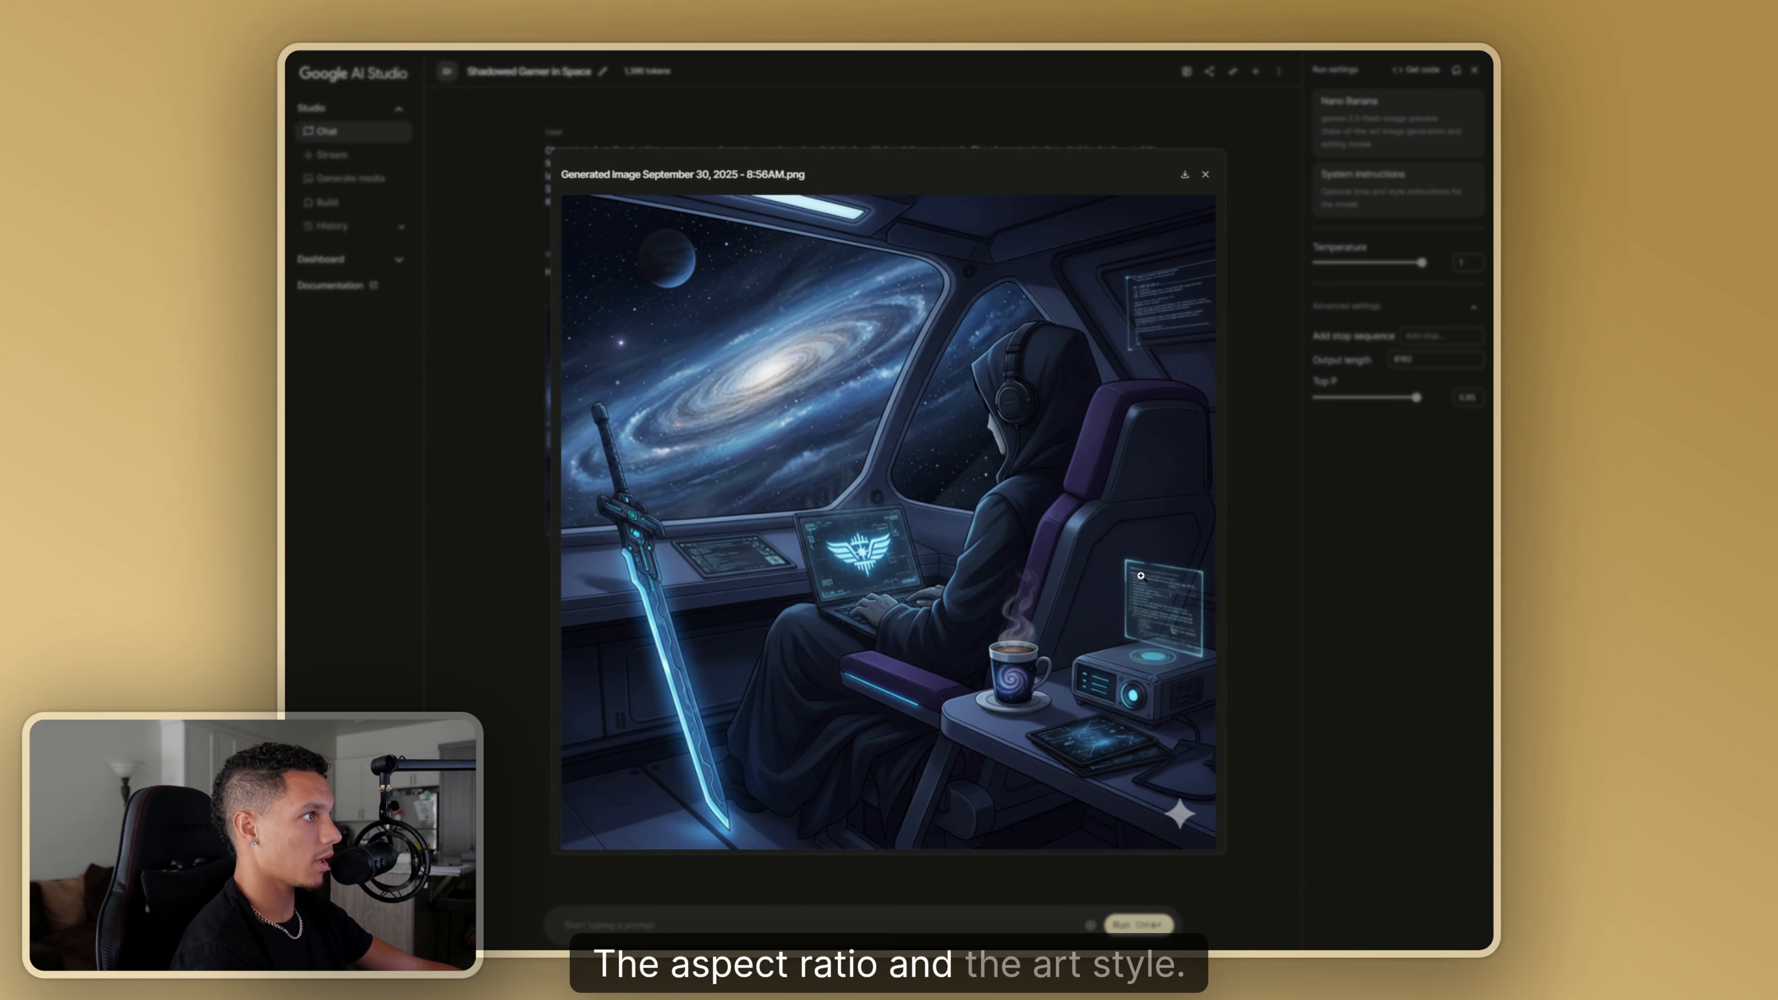
left_click(490, 505)
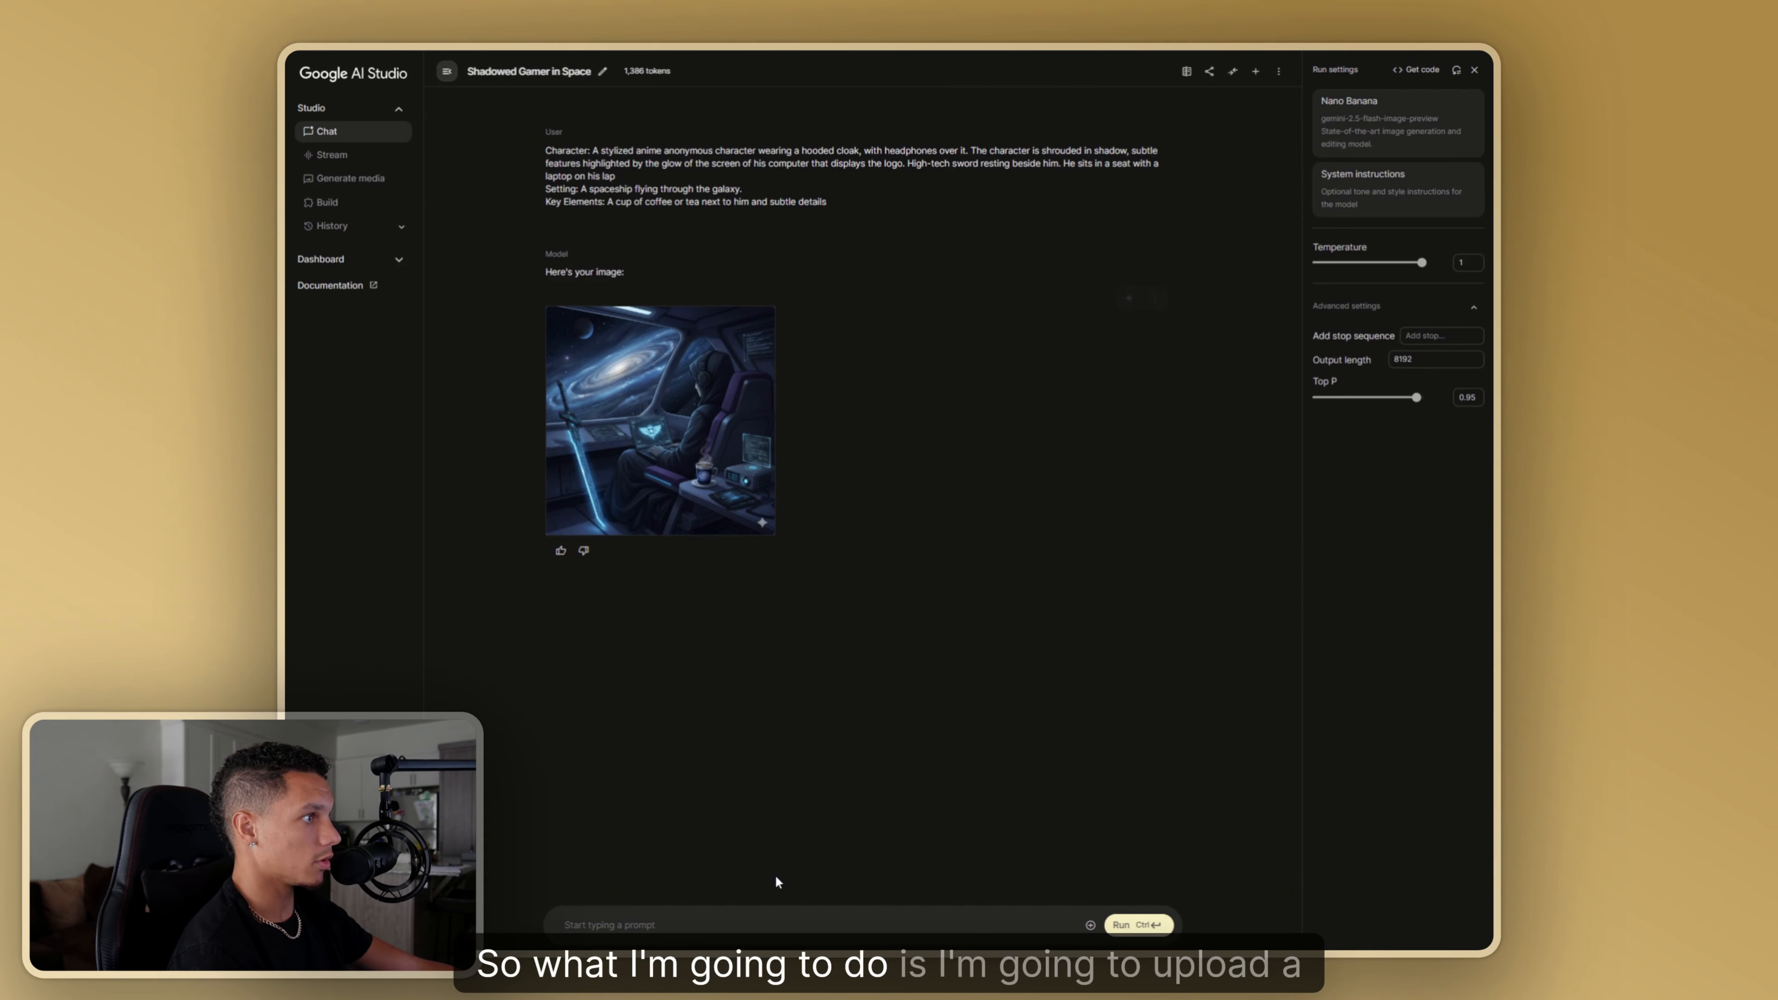
- Attach the train-cabin image as a reference for the next prompt and delete the model's generated image and reply text
key("ctrl+v")
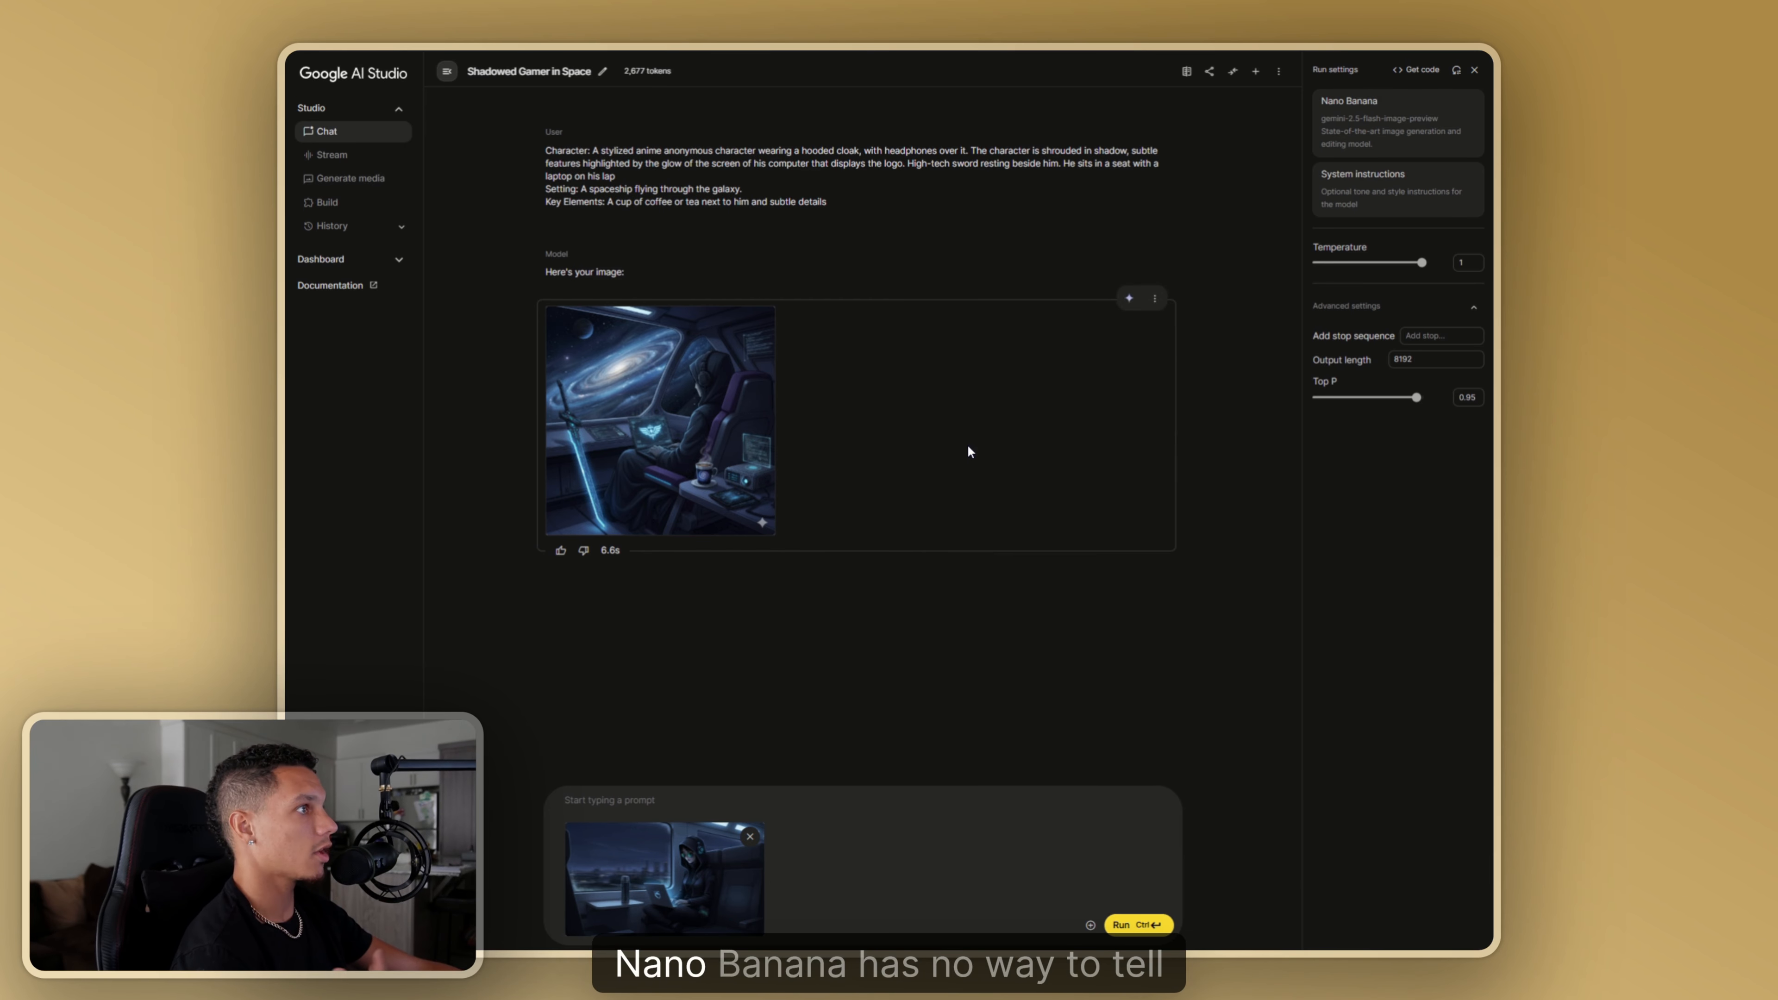
left_click(1154, 299)
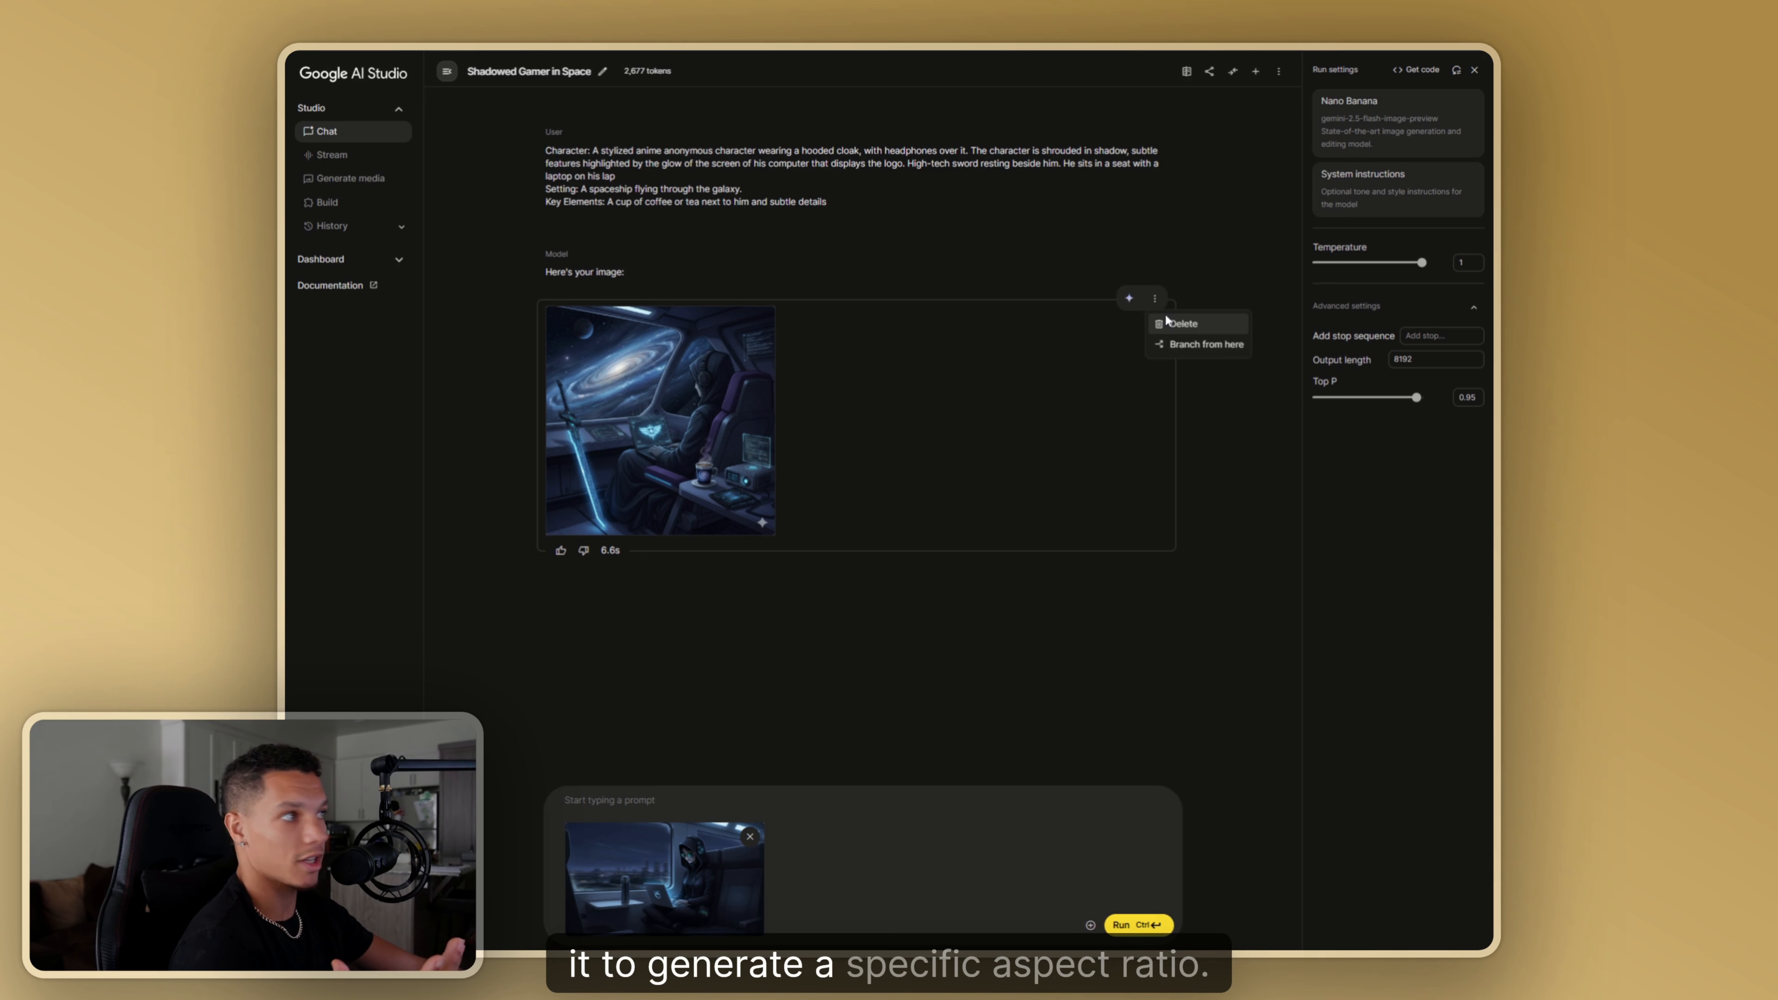
left_click(1167, 323)
left_click(1154, 228)
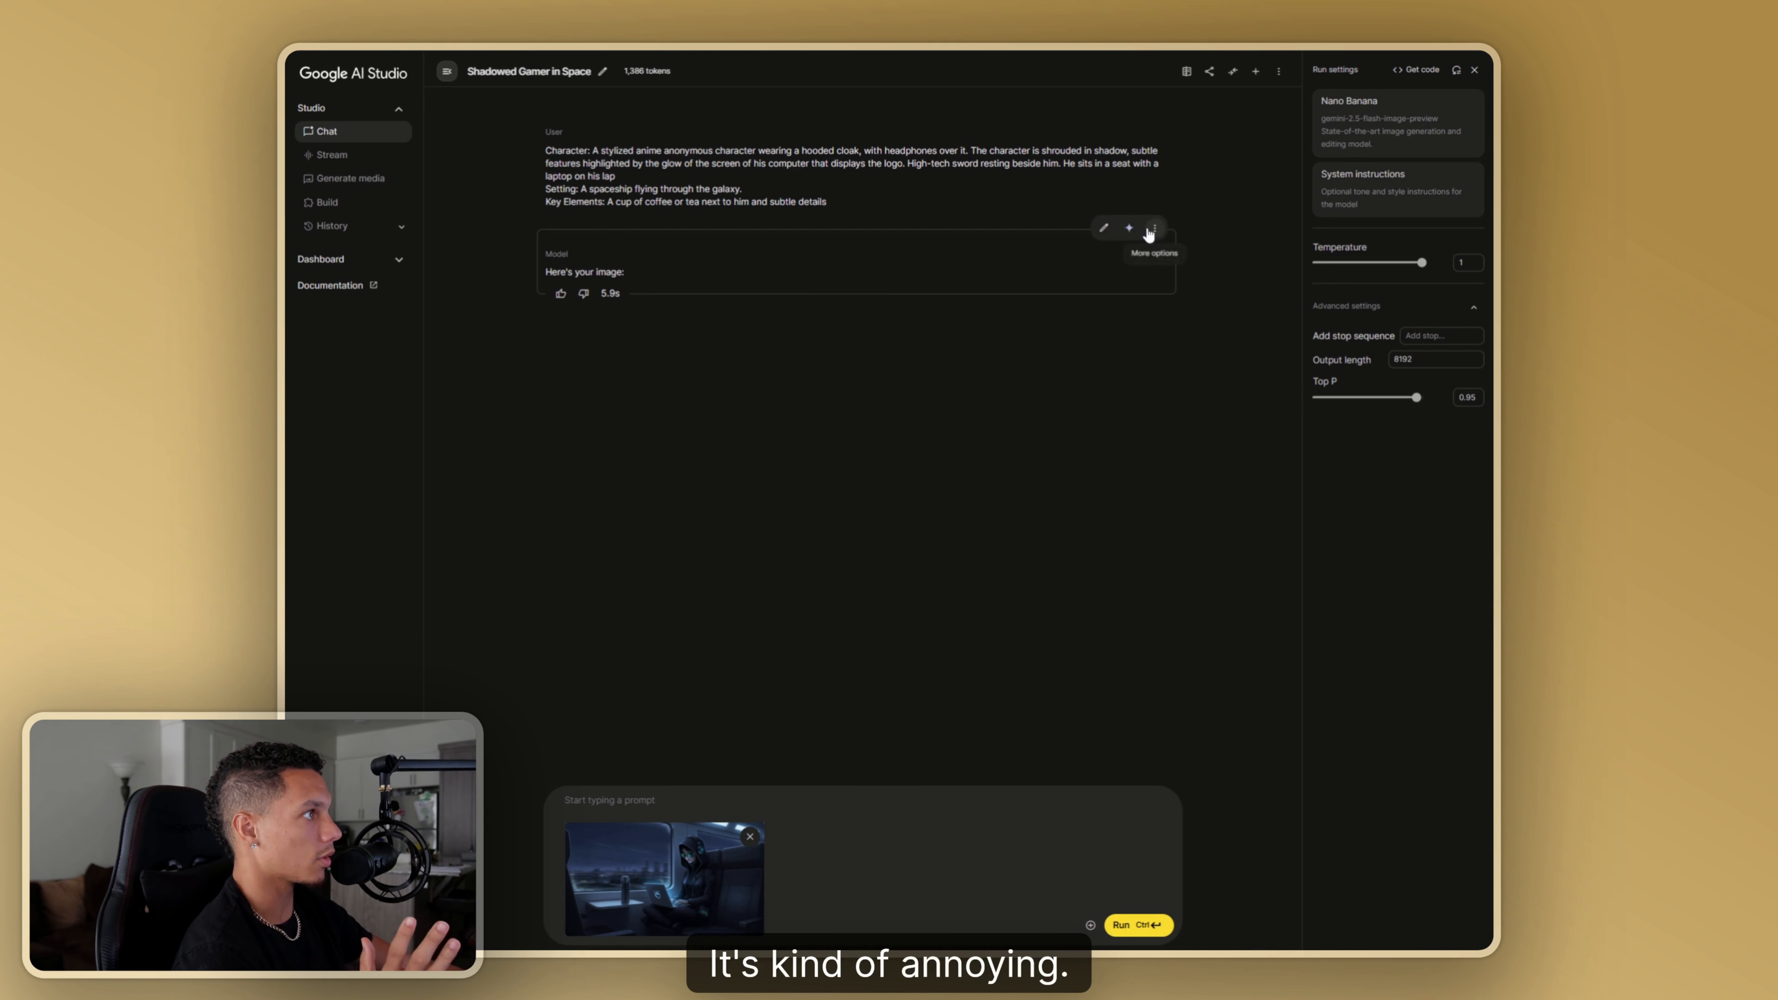
left_click(1167, 251)
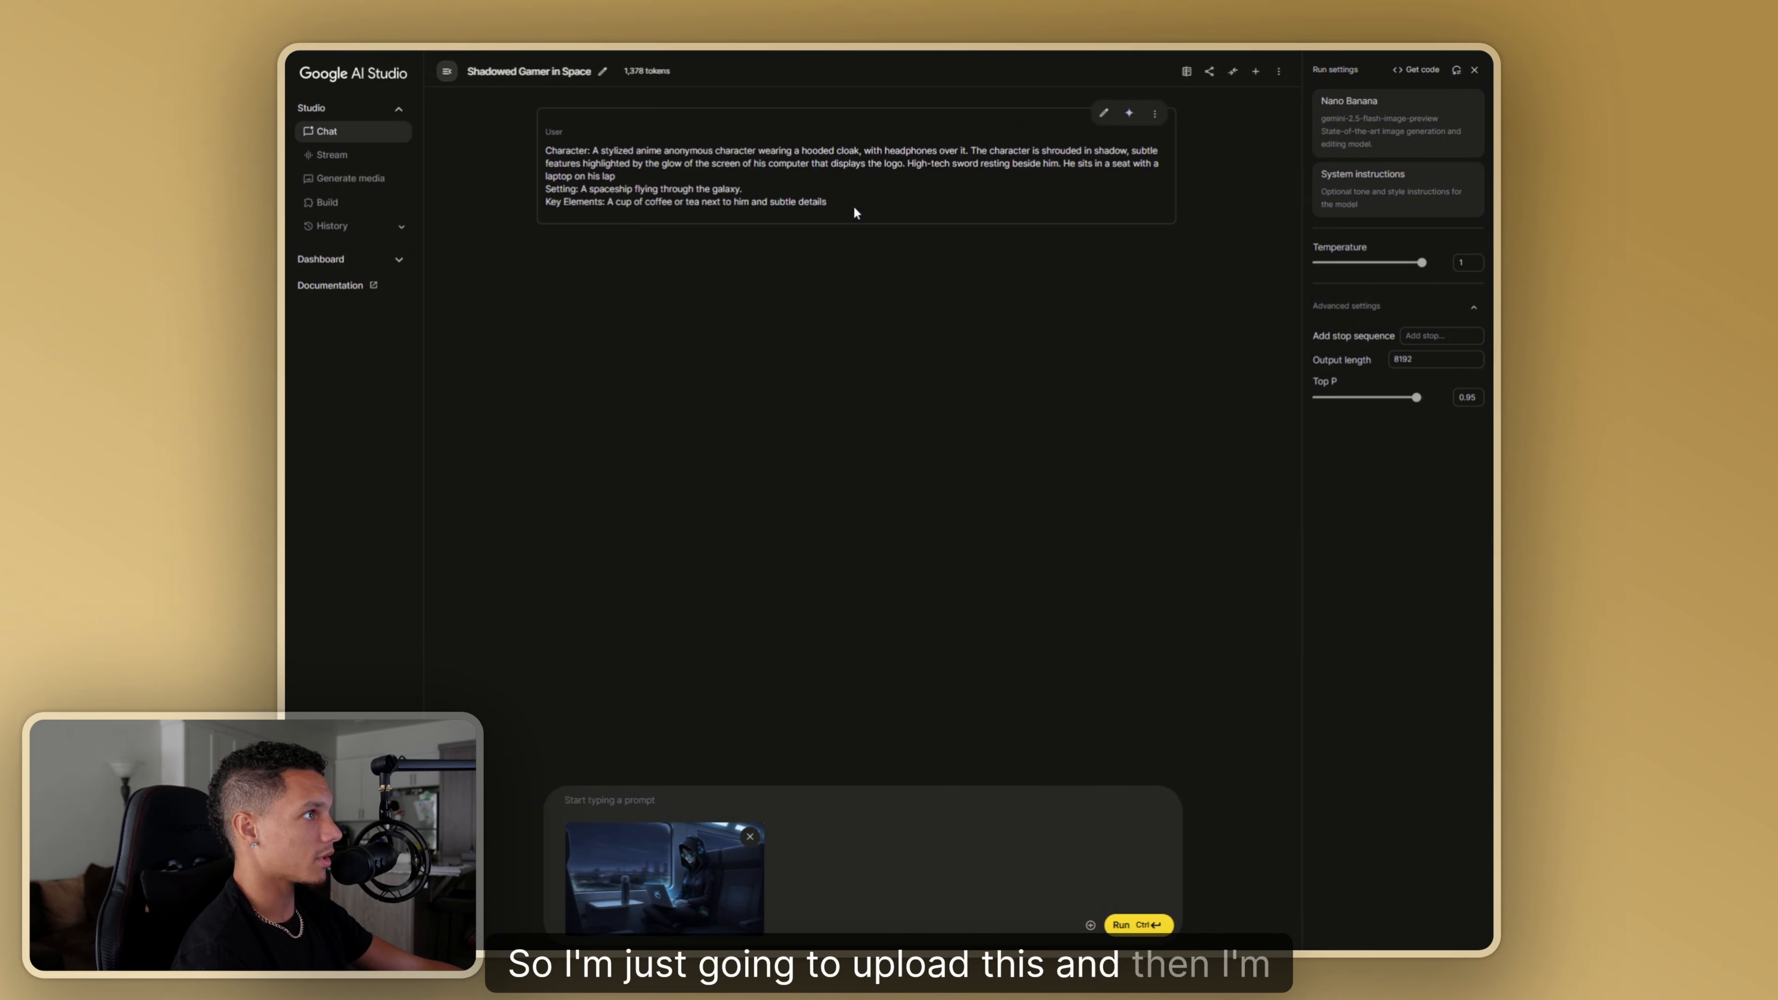
- Copy the original spaceship scene prompt into the new prompt beside the attached reference image and run it
left_click_drag(855, 212, 542, 162)
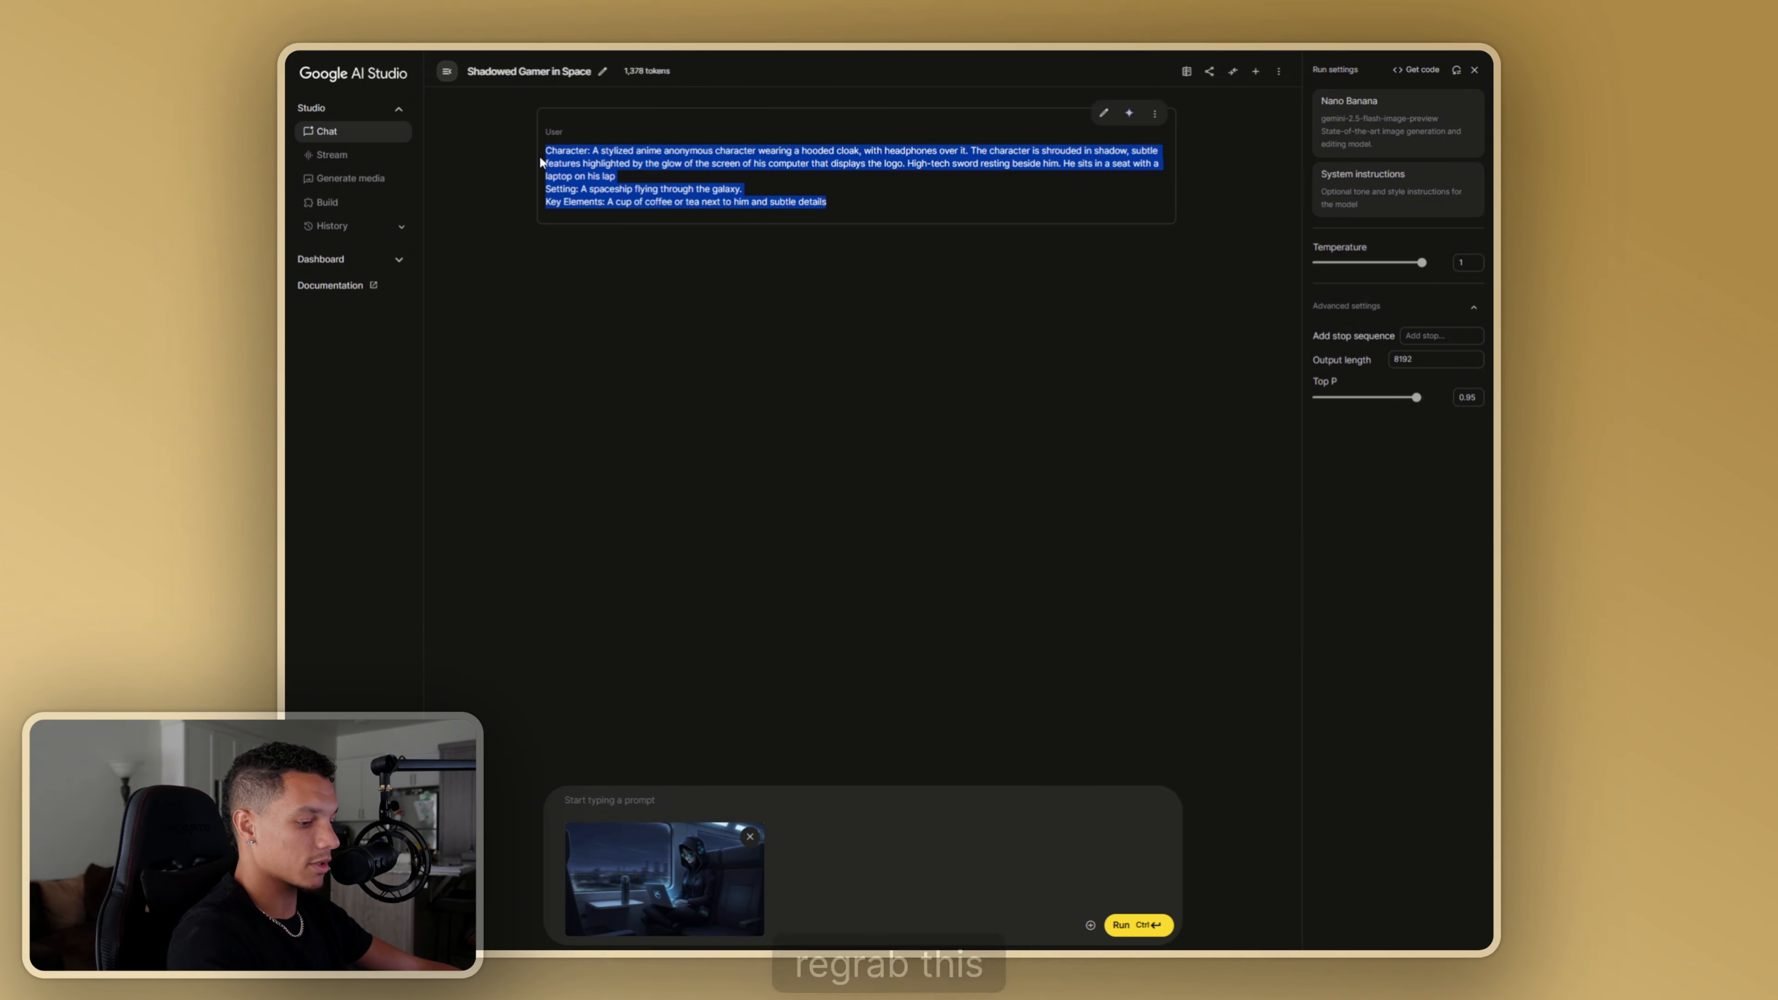
key("ctrl+c")
left_click(728, 800)
key("ctrl+v")
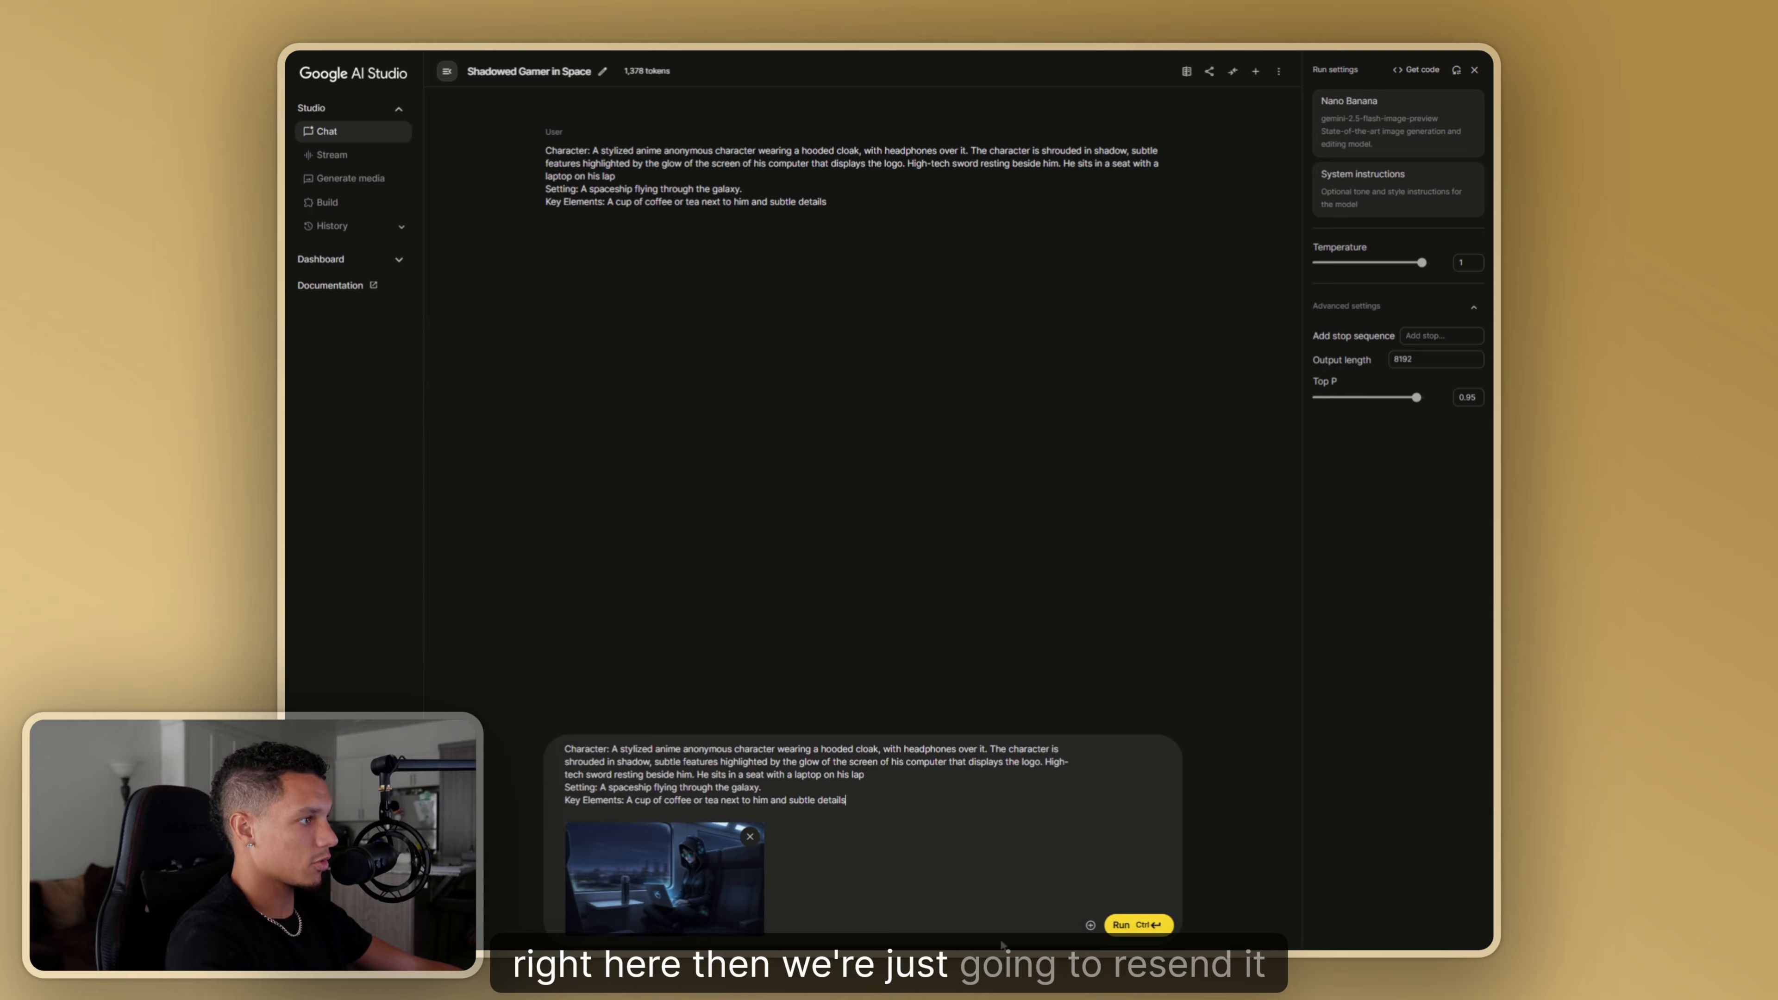
left_click(1135, 927)
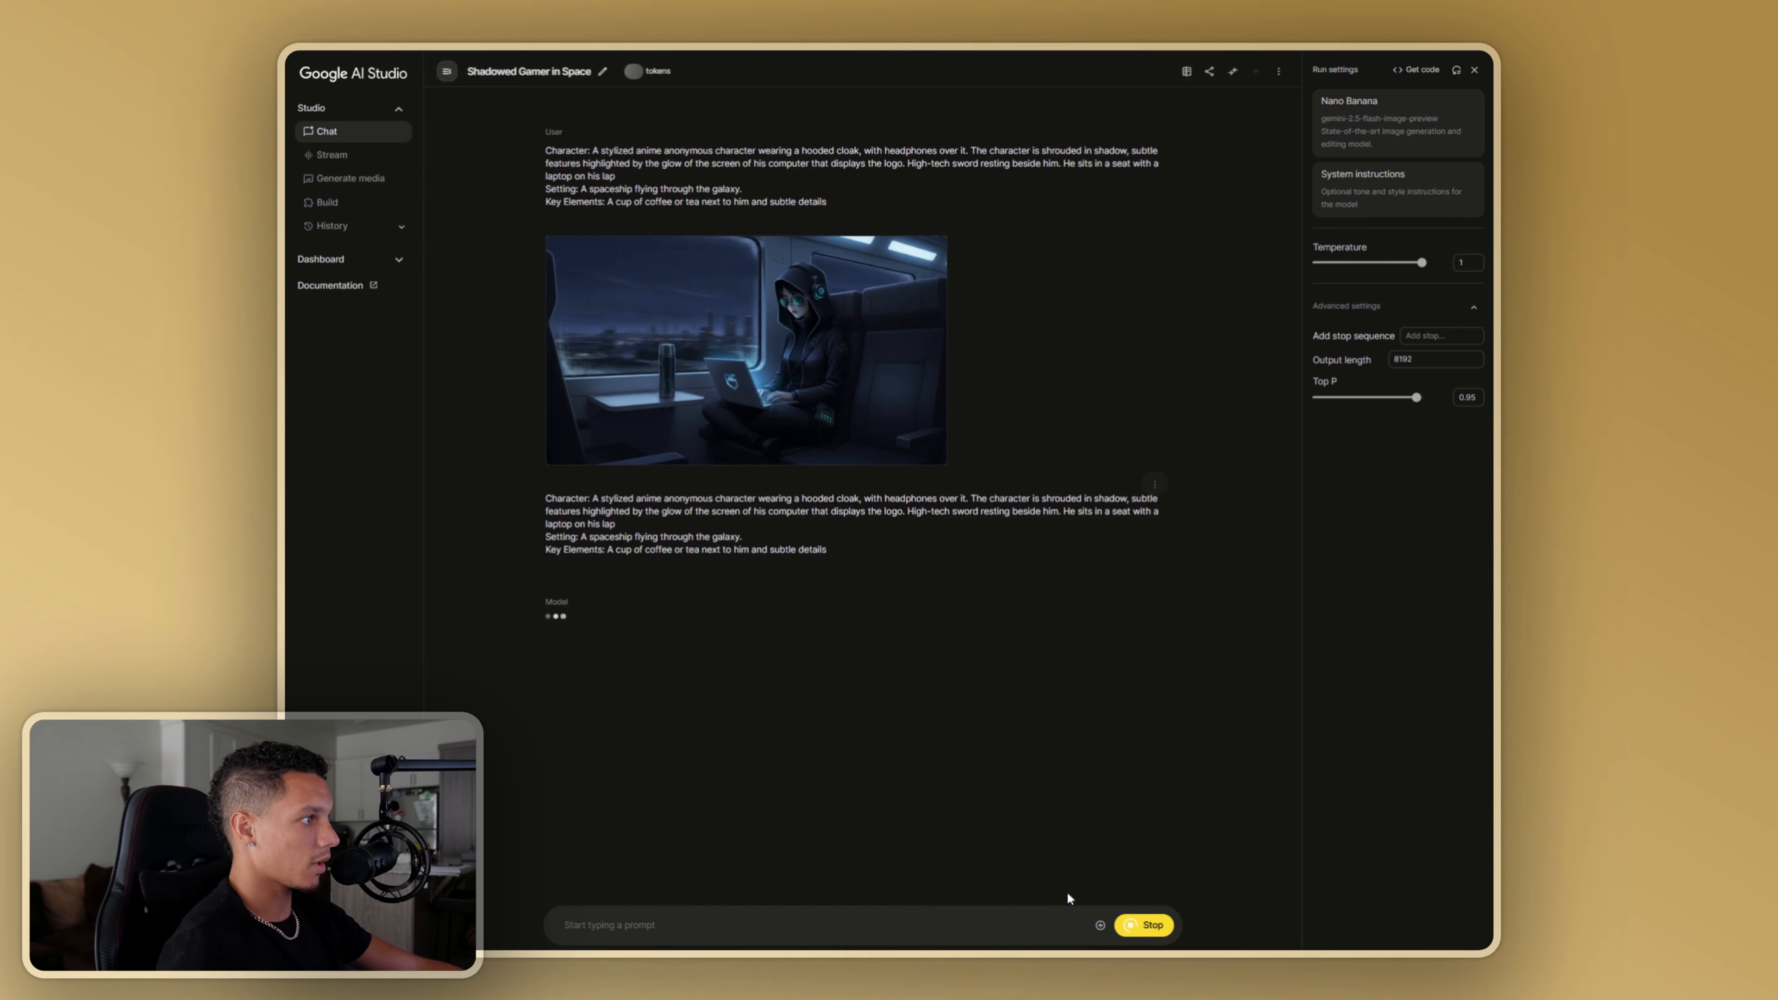
- Stop generation, prepend "Using this image as a reference for the art style, create the following scene:" to the prompt, rerun it, and inspect the image
left_click(1143, 925)
left_click(1104, 484)
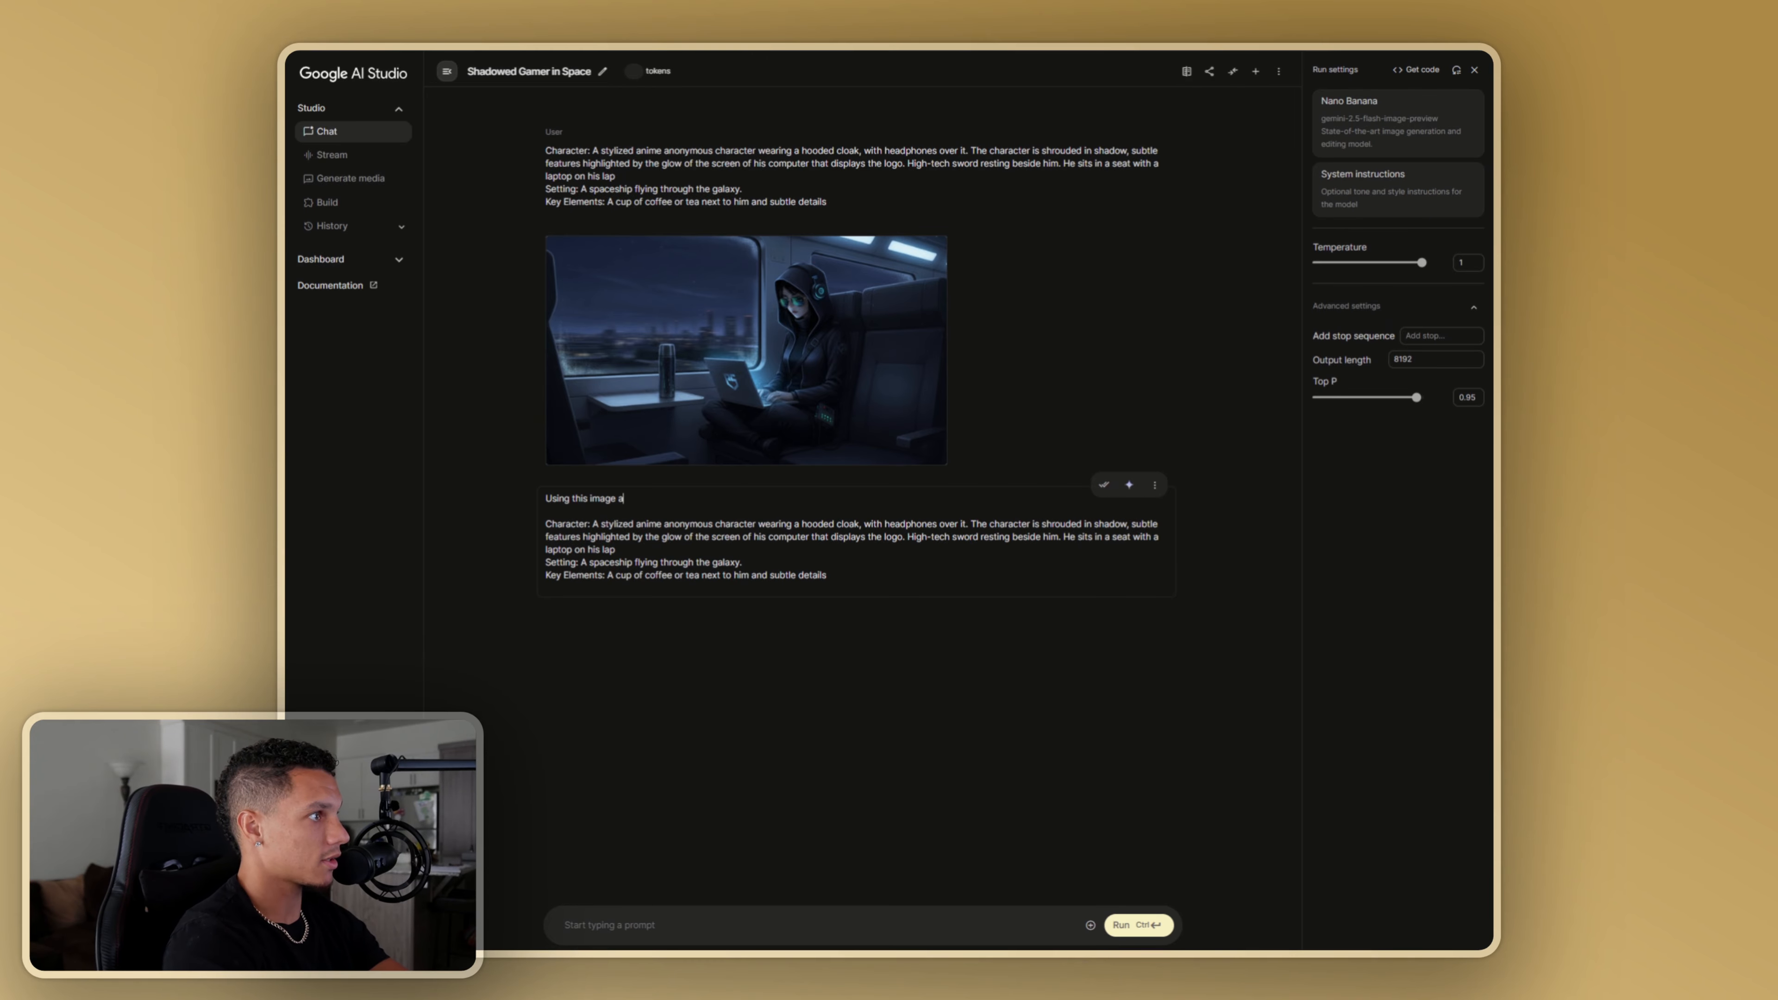
type("s a refe")
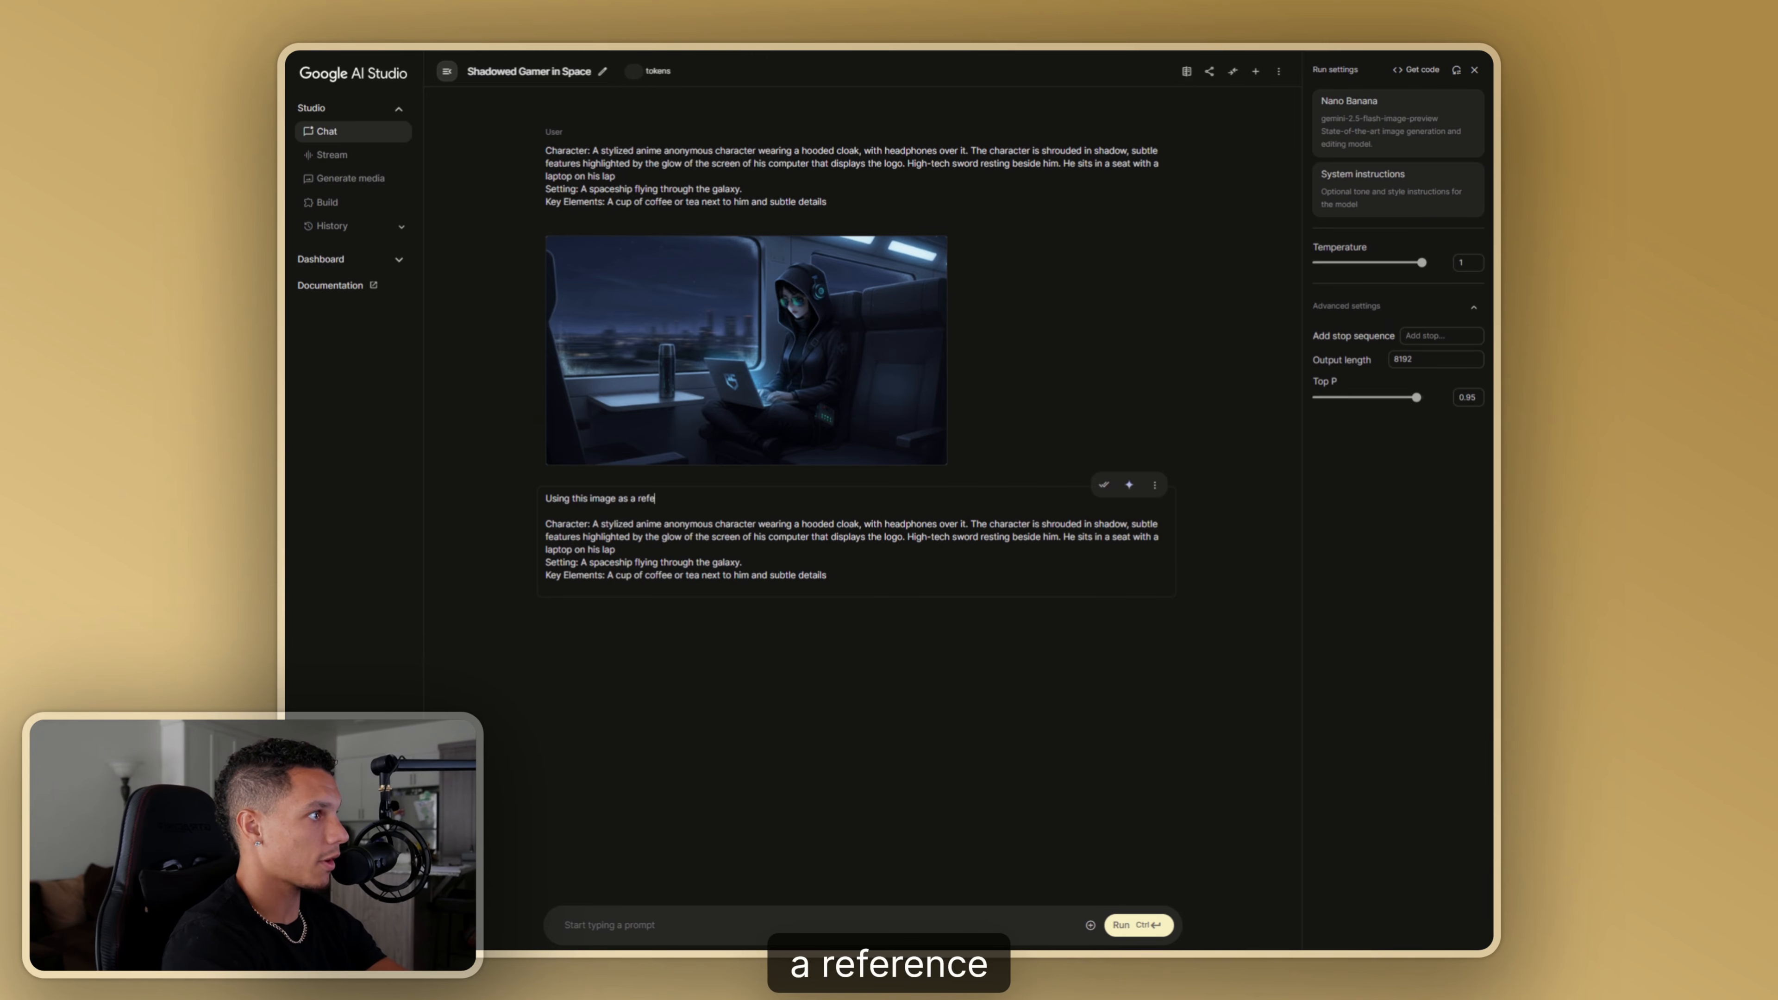
type("rence for the ")
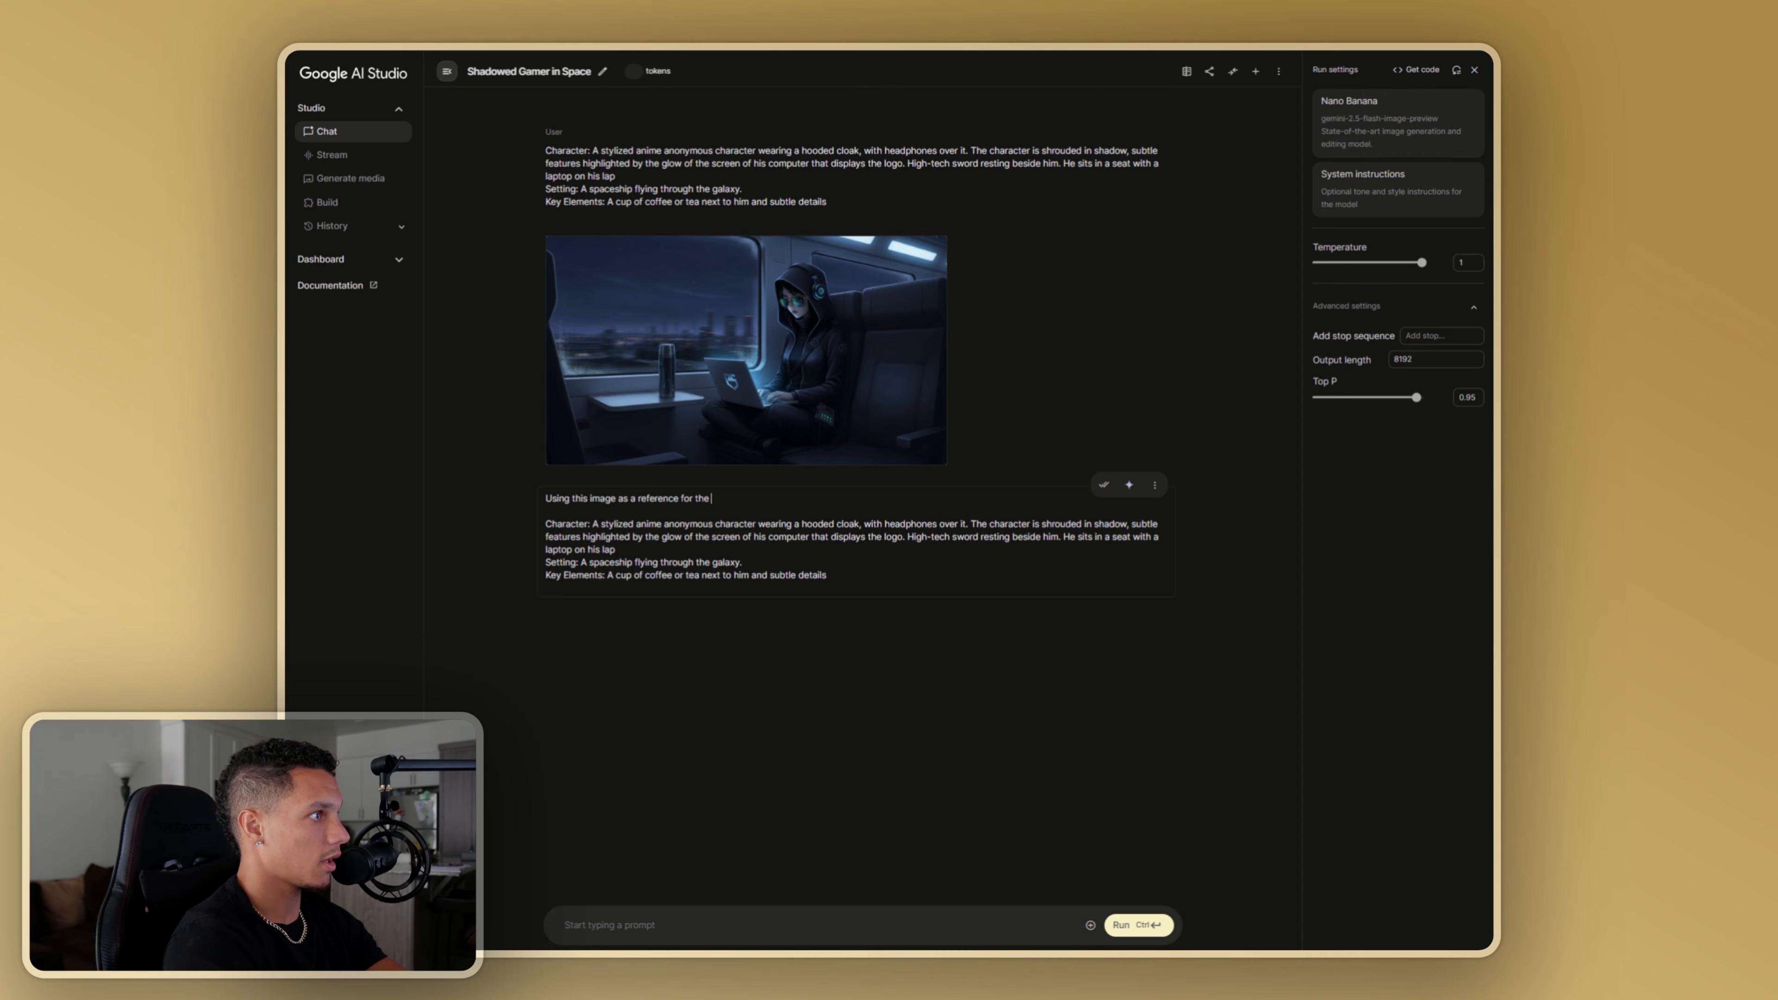
type("art style, creat")
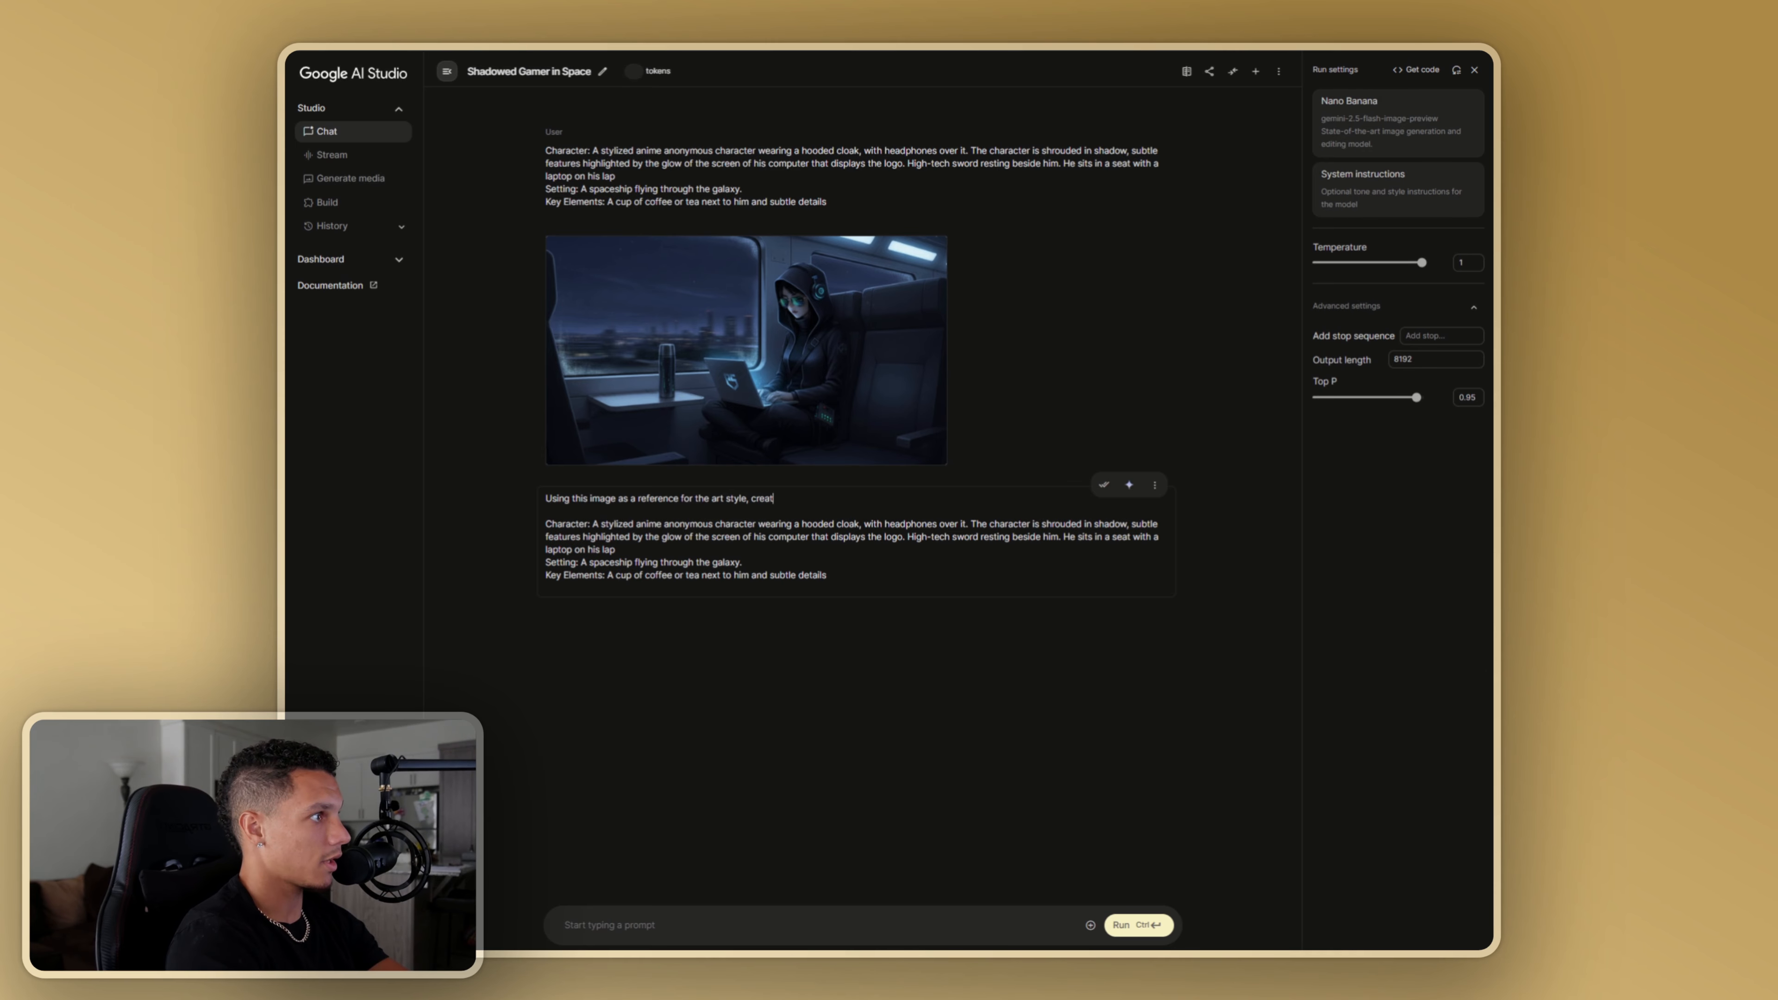
type("e the follow")
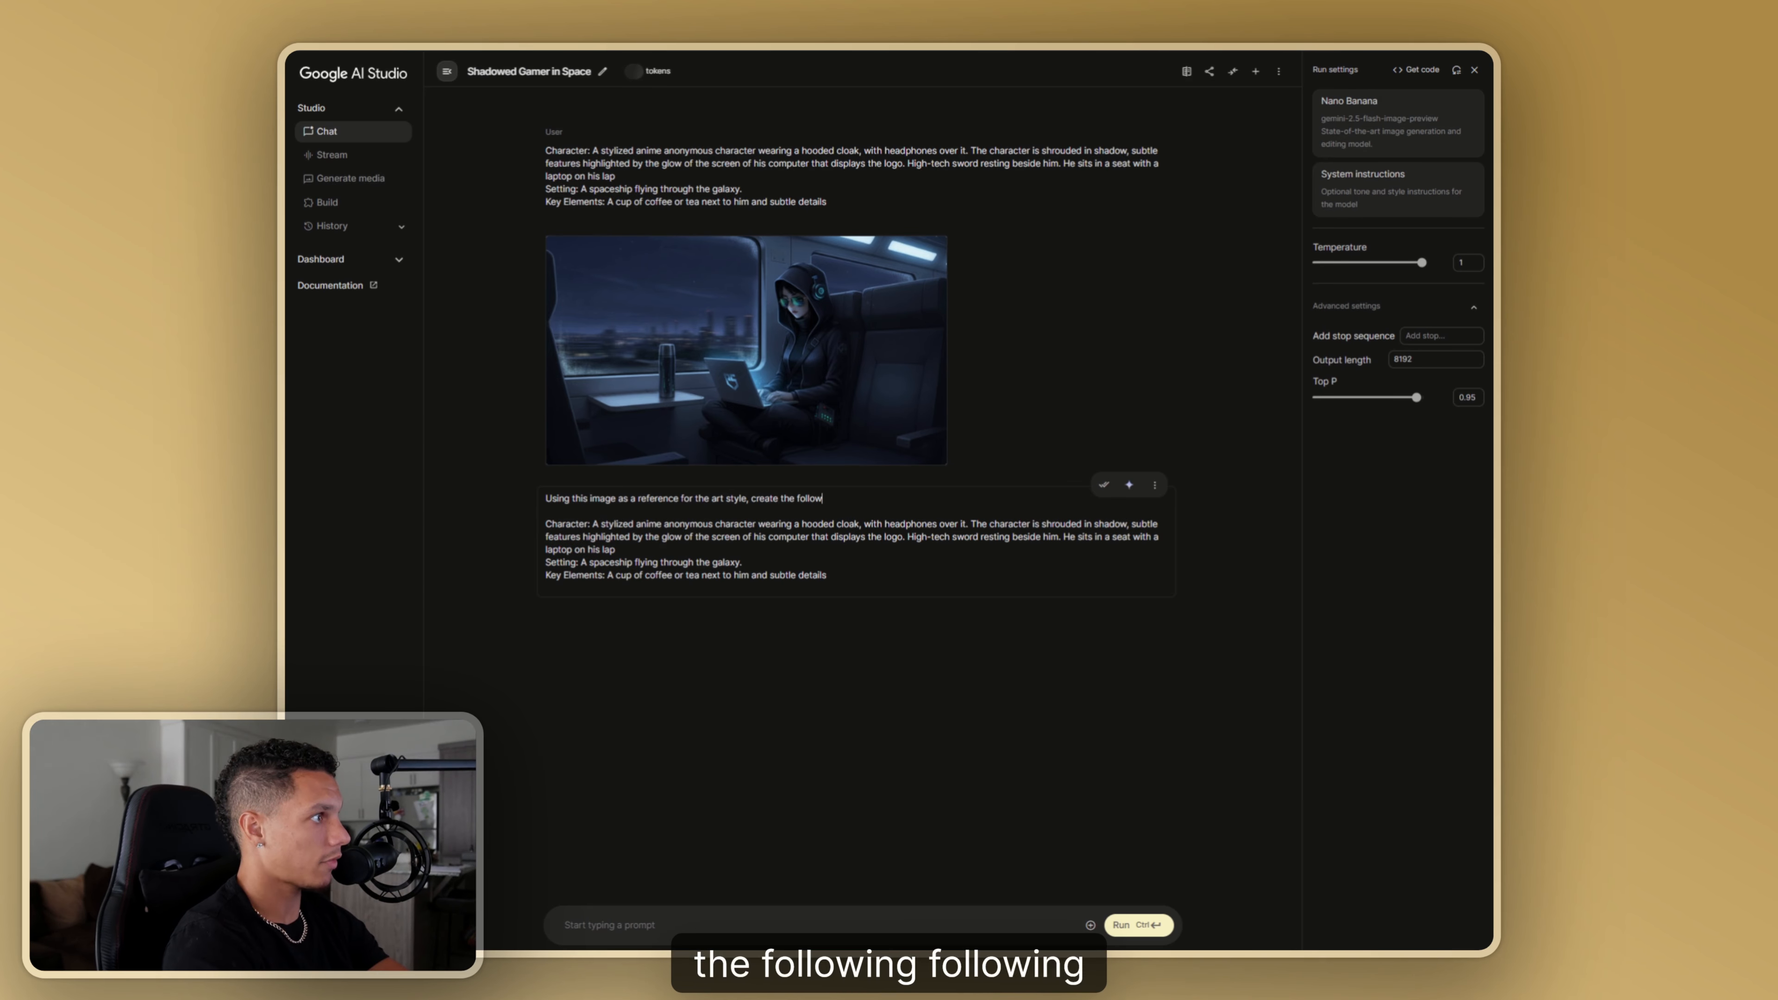
type("ing scene:")
key("ctrl+Return")
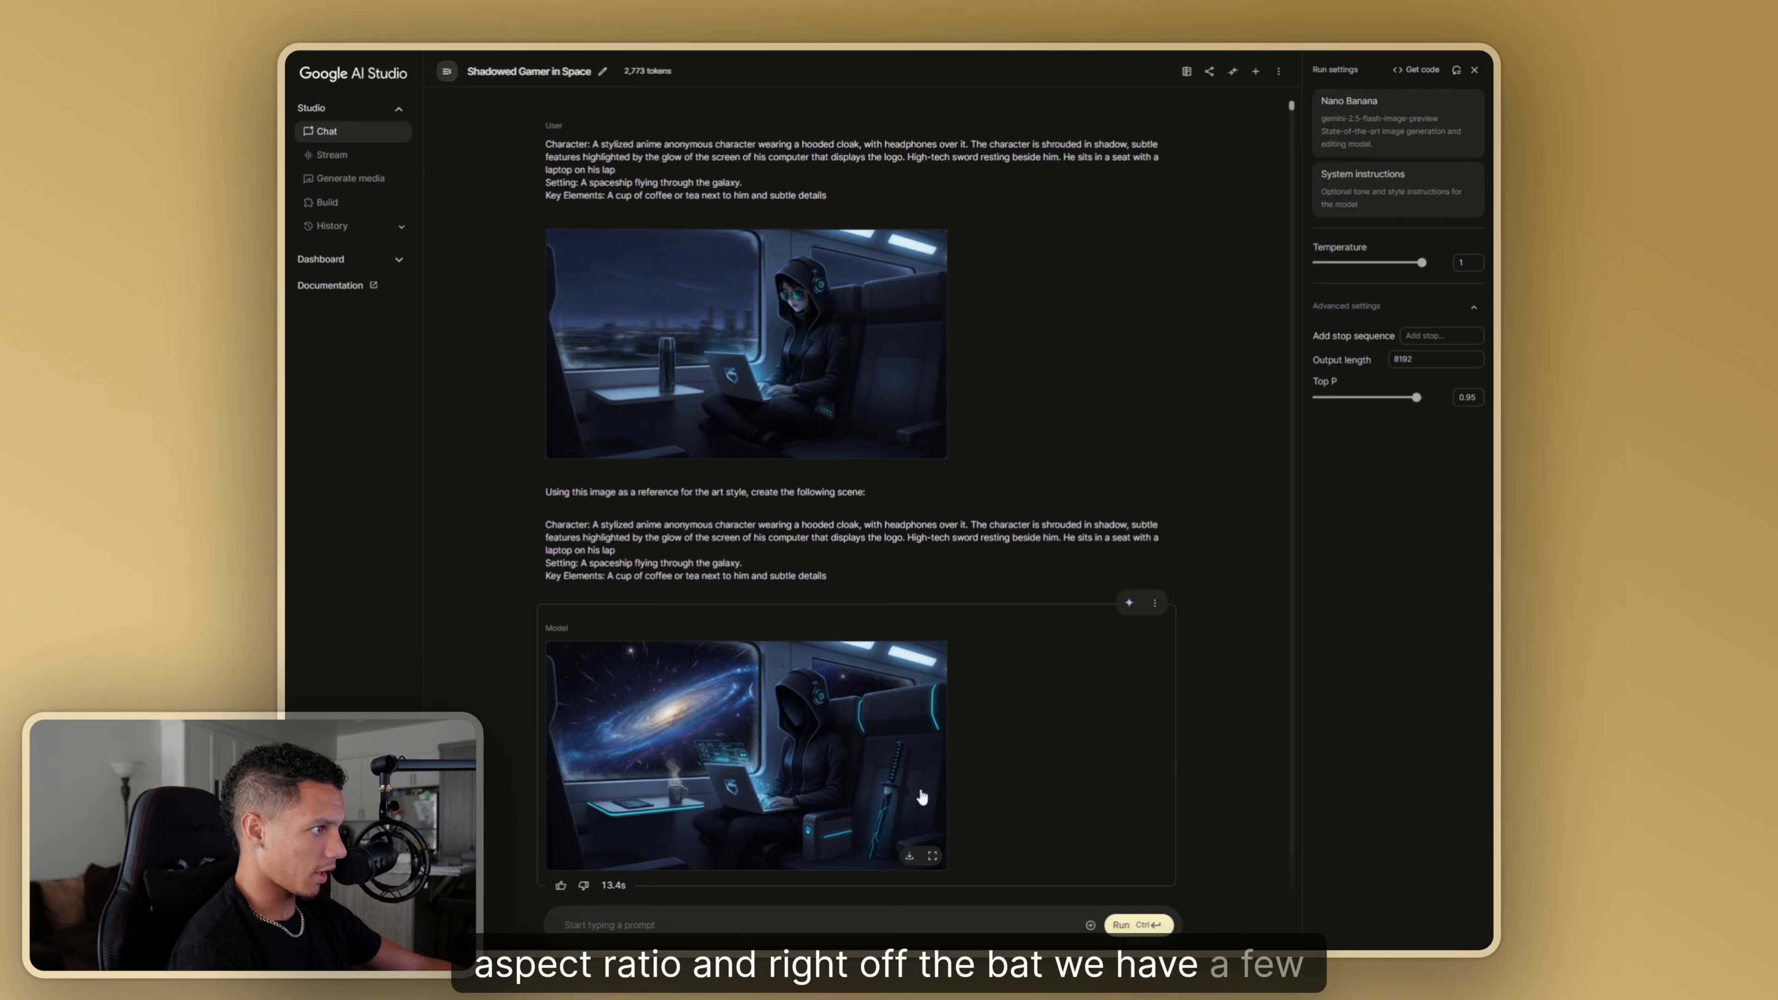
left_click(797, 808)
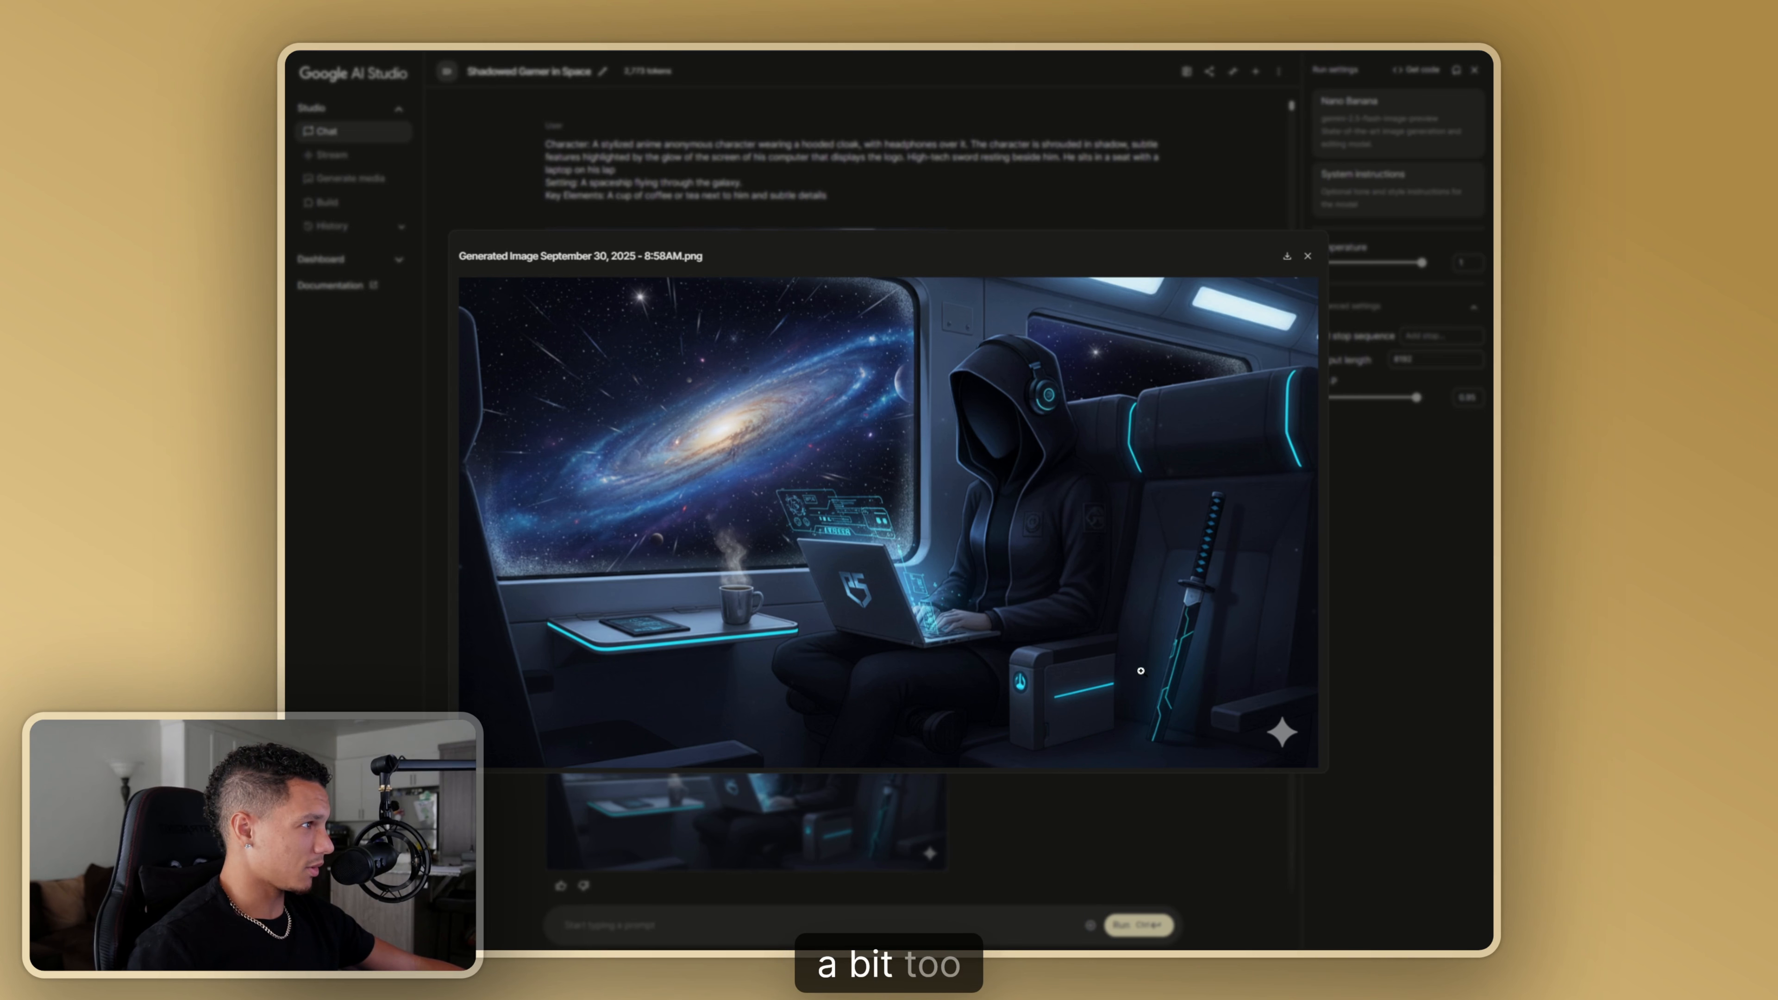
left_click(1155, 778)
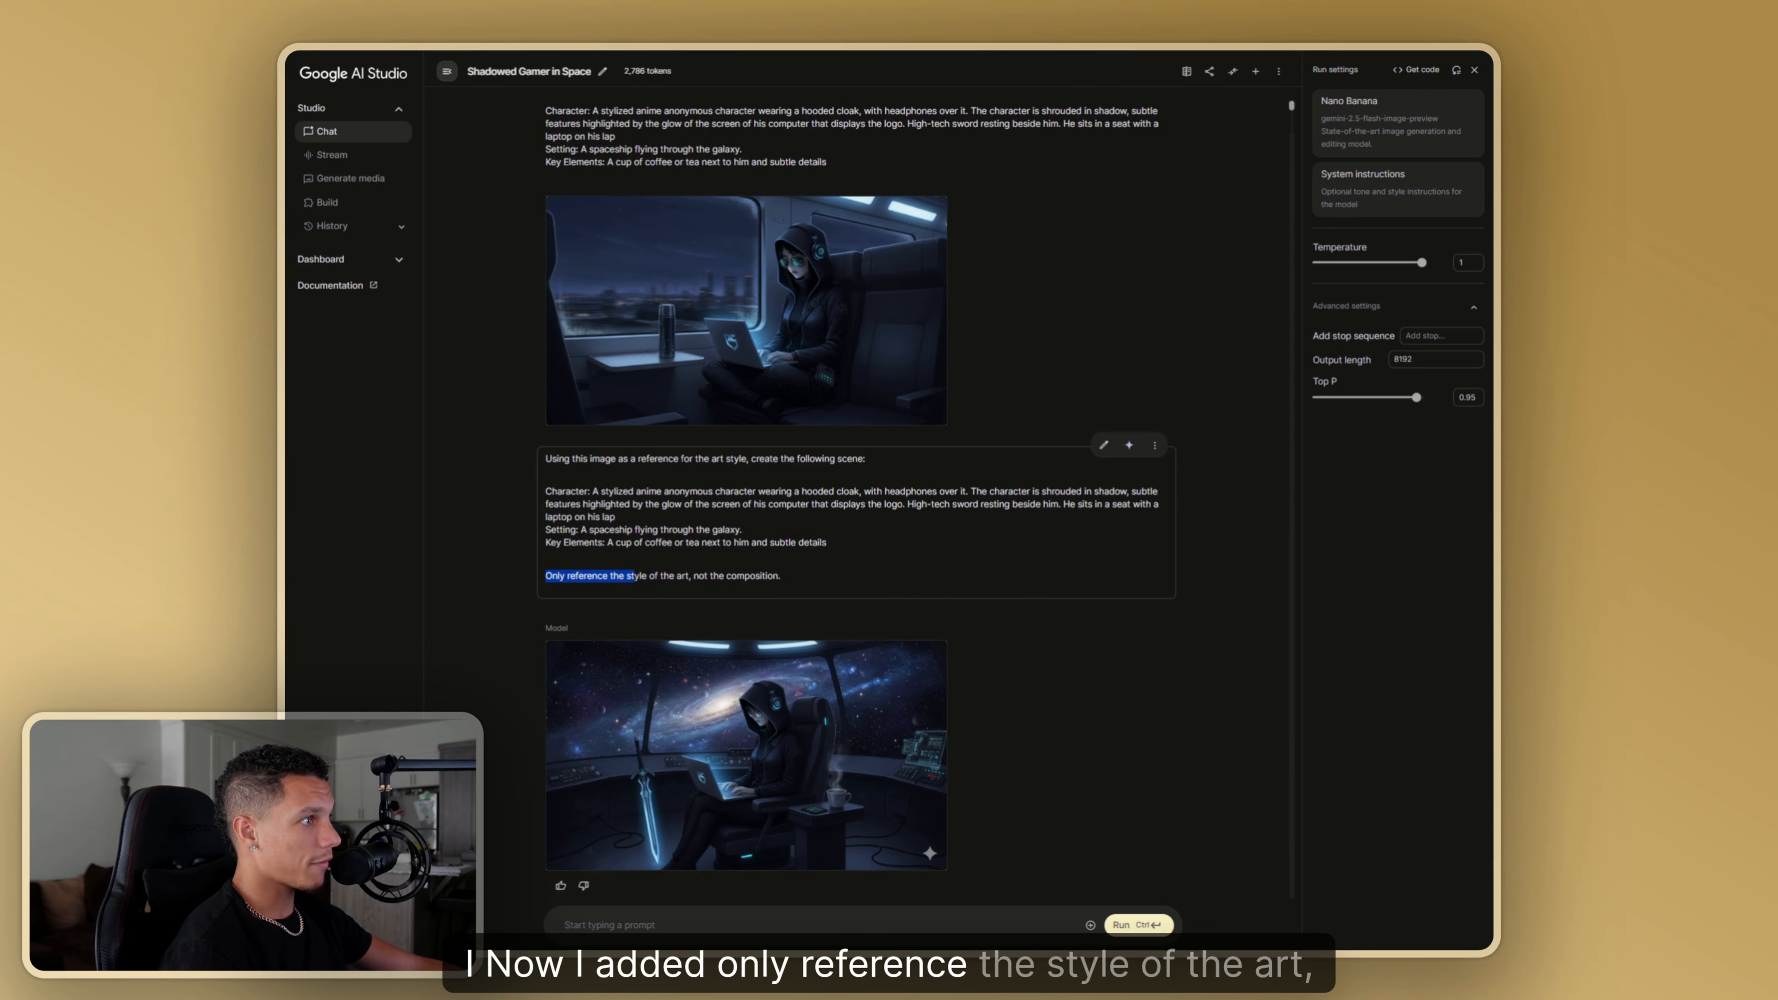
- Check the prompt line "Only reference the style of the art, not the composition." and examine the new spaceship image enlarged
left_click_drag(731, 575, 786, 583)
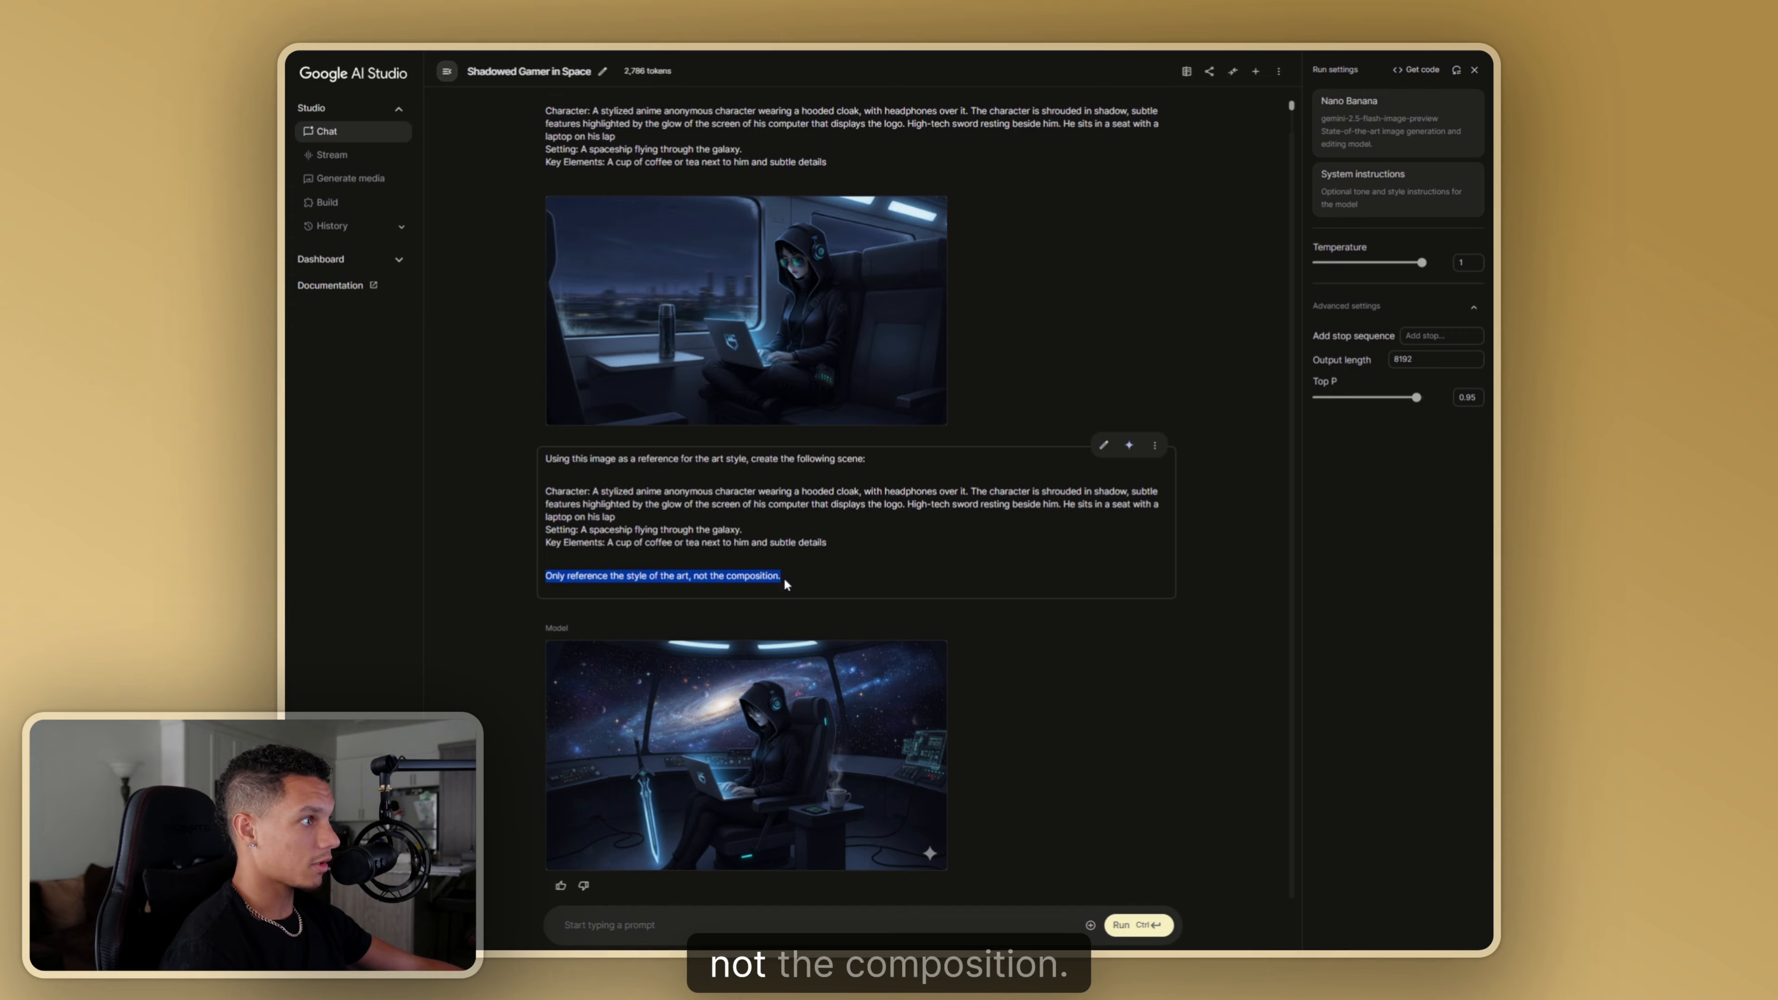
left_click(1128, 699)
left_click(683, 748)
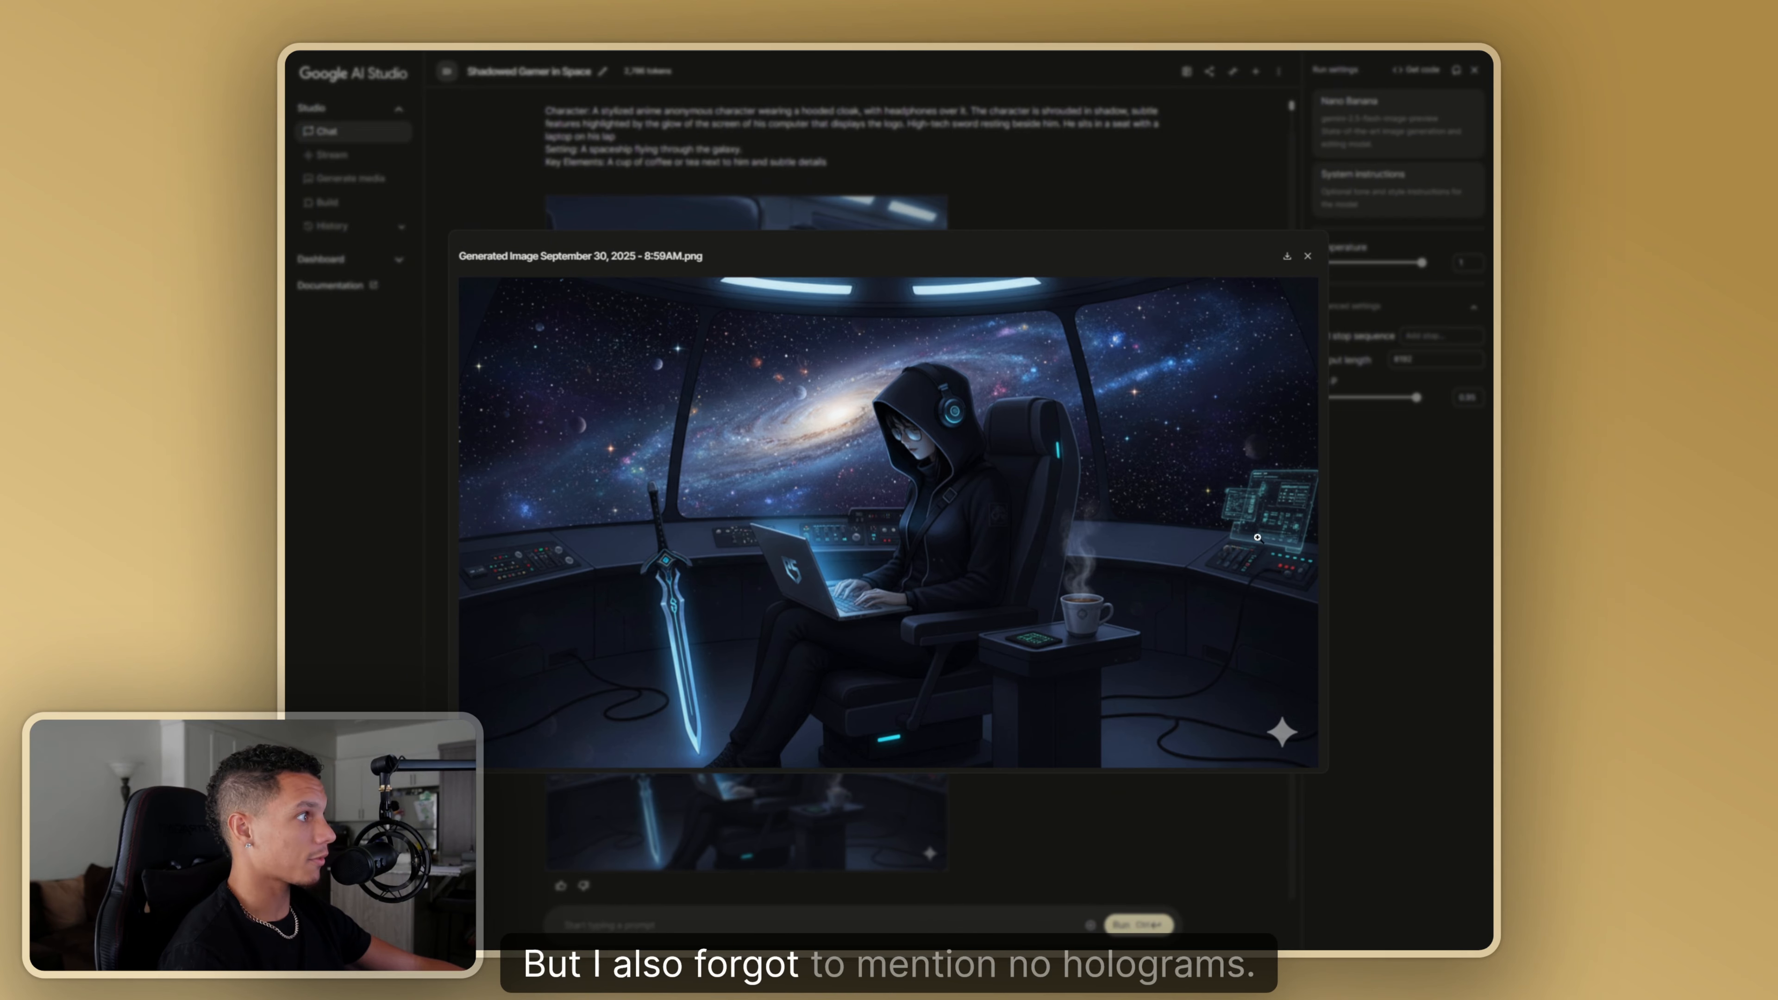
left_click(1307, 256)
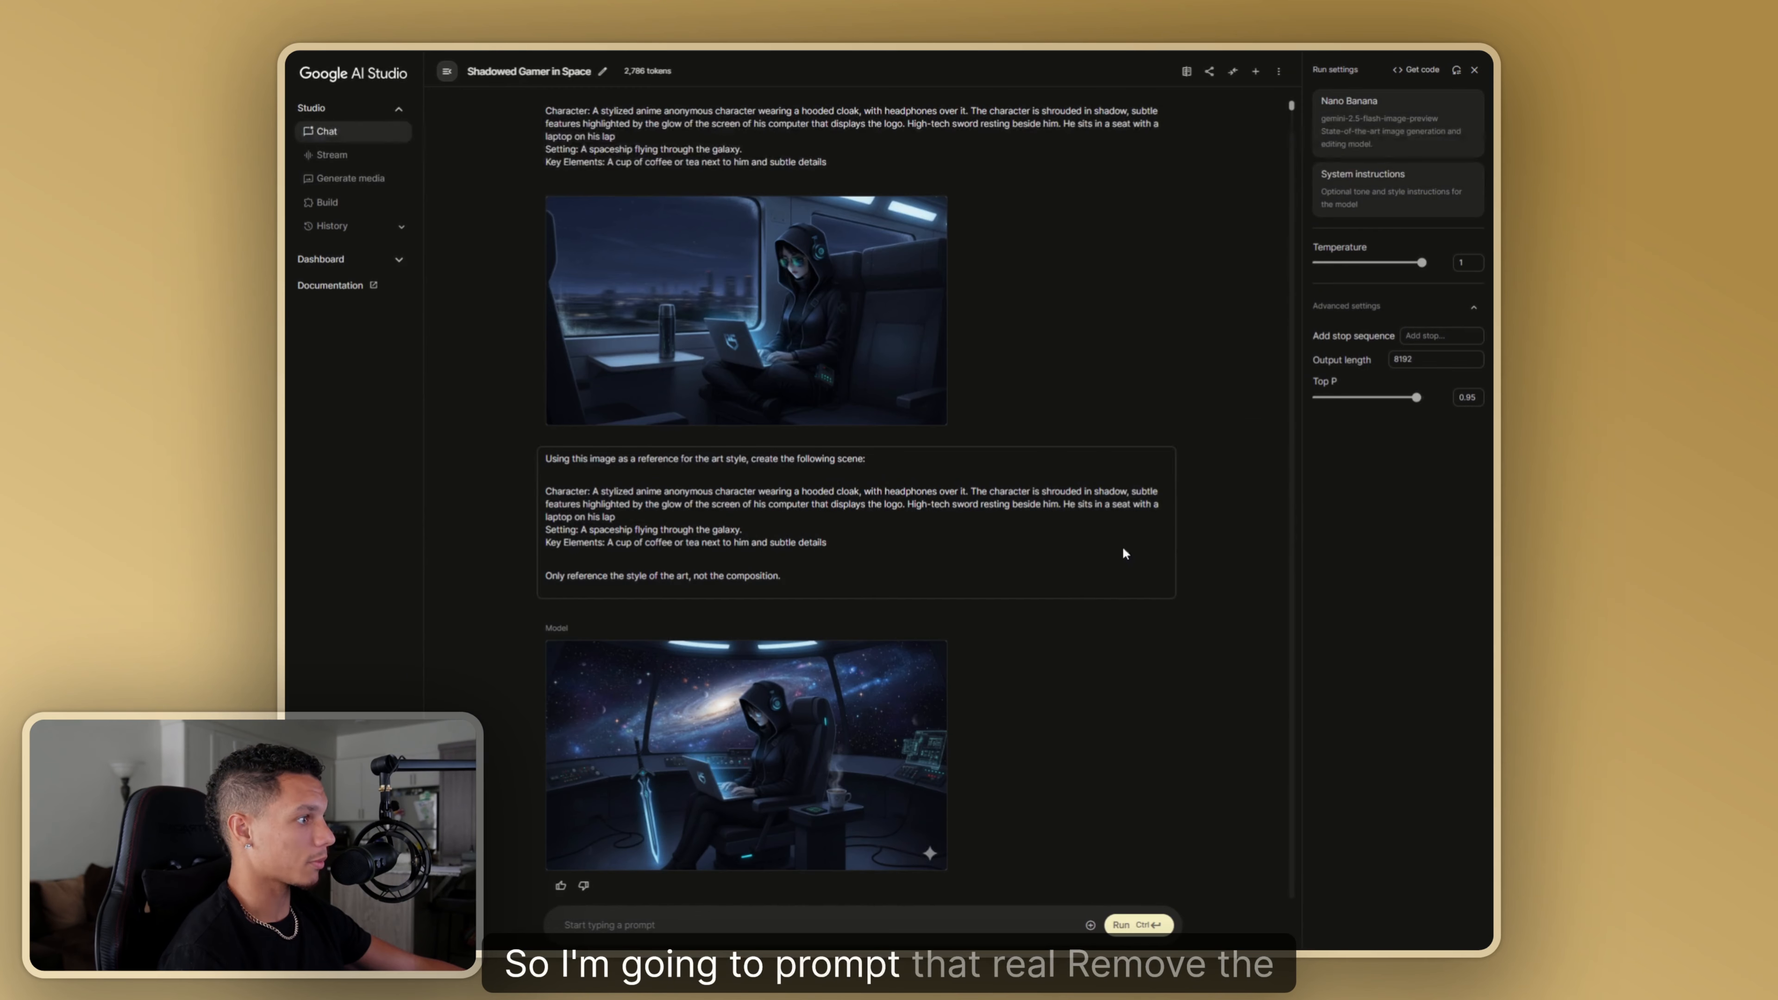
- Run the follow-up prompt "Remove the holograms" on the latest spaceship image
type("Remove the holo")
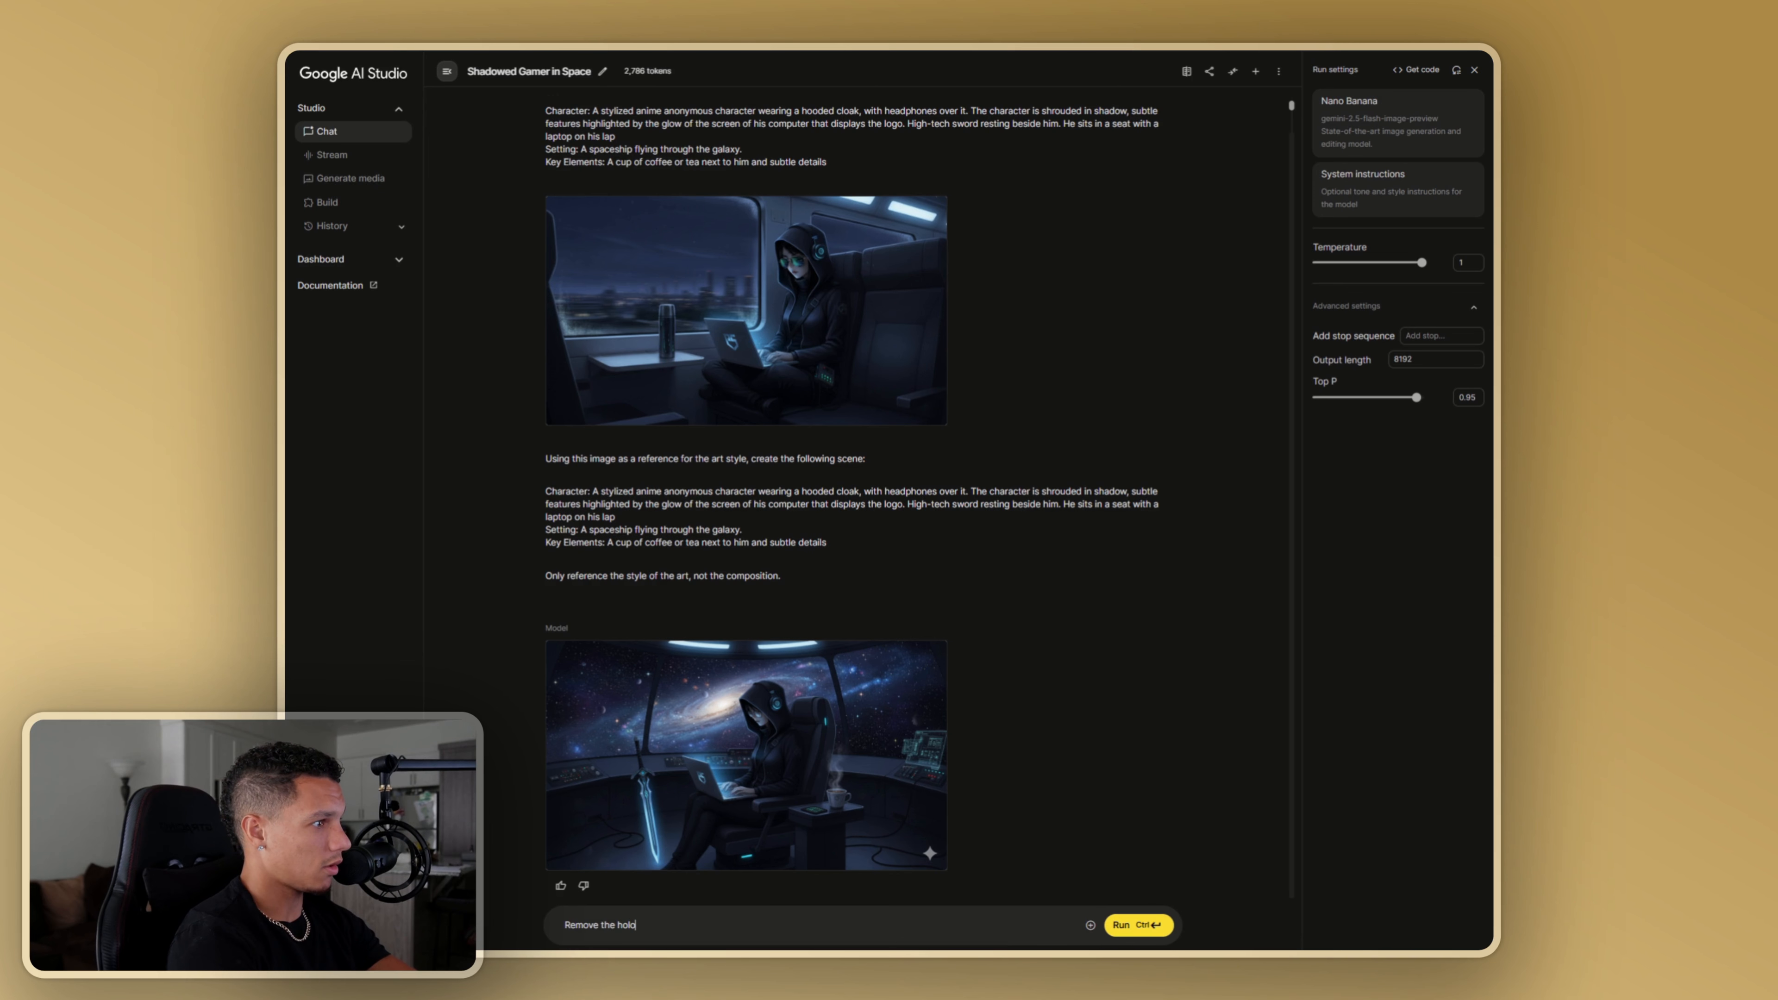
type("grams")
left_click(1123, 925)
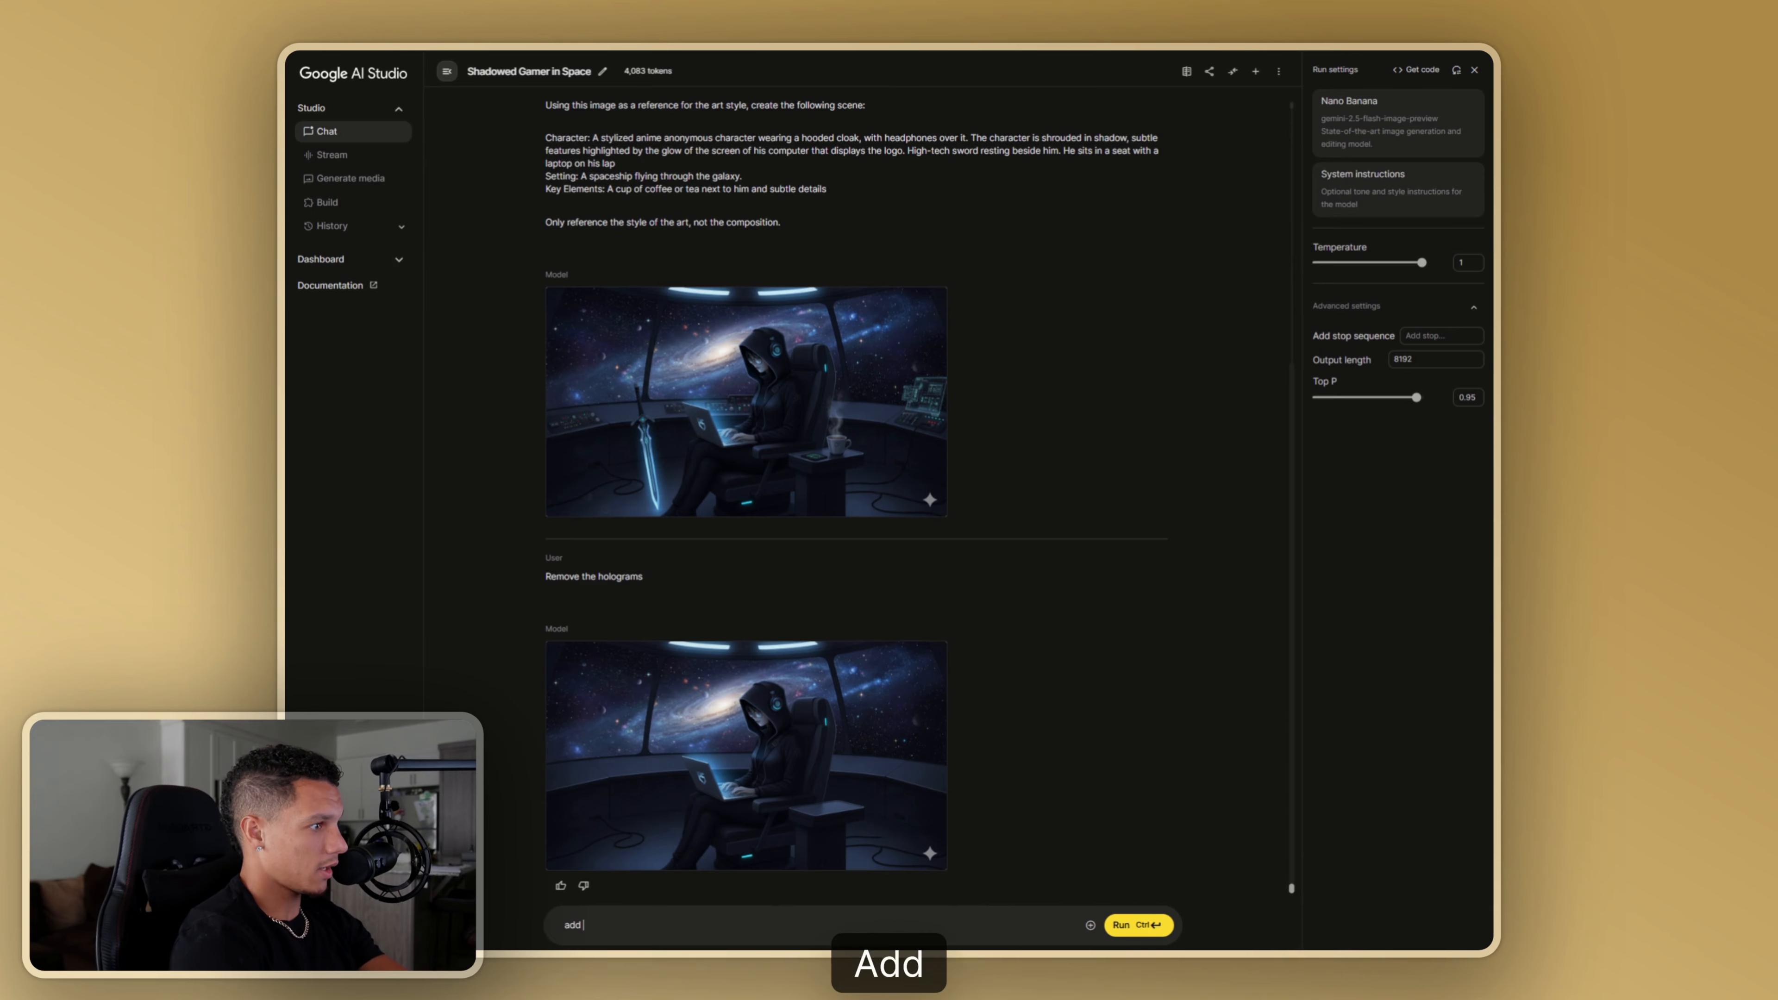
- Run the follow-up prompt "add controls to the desk" on the latest spaceship image and inspect the result enlarged
type("contr")
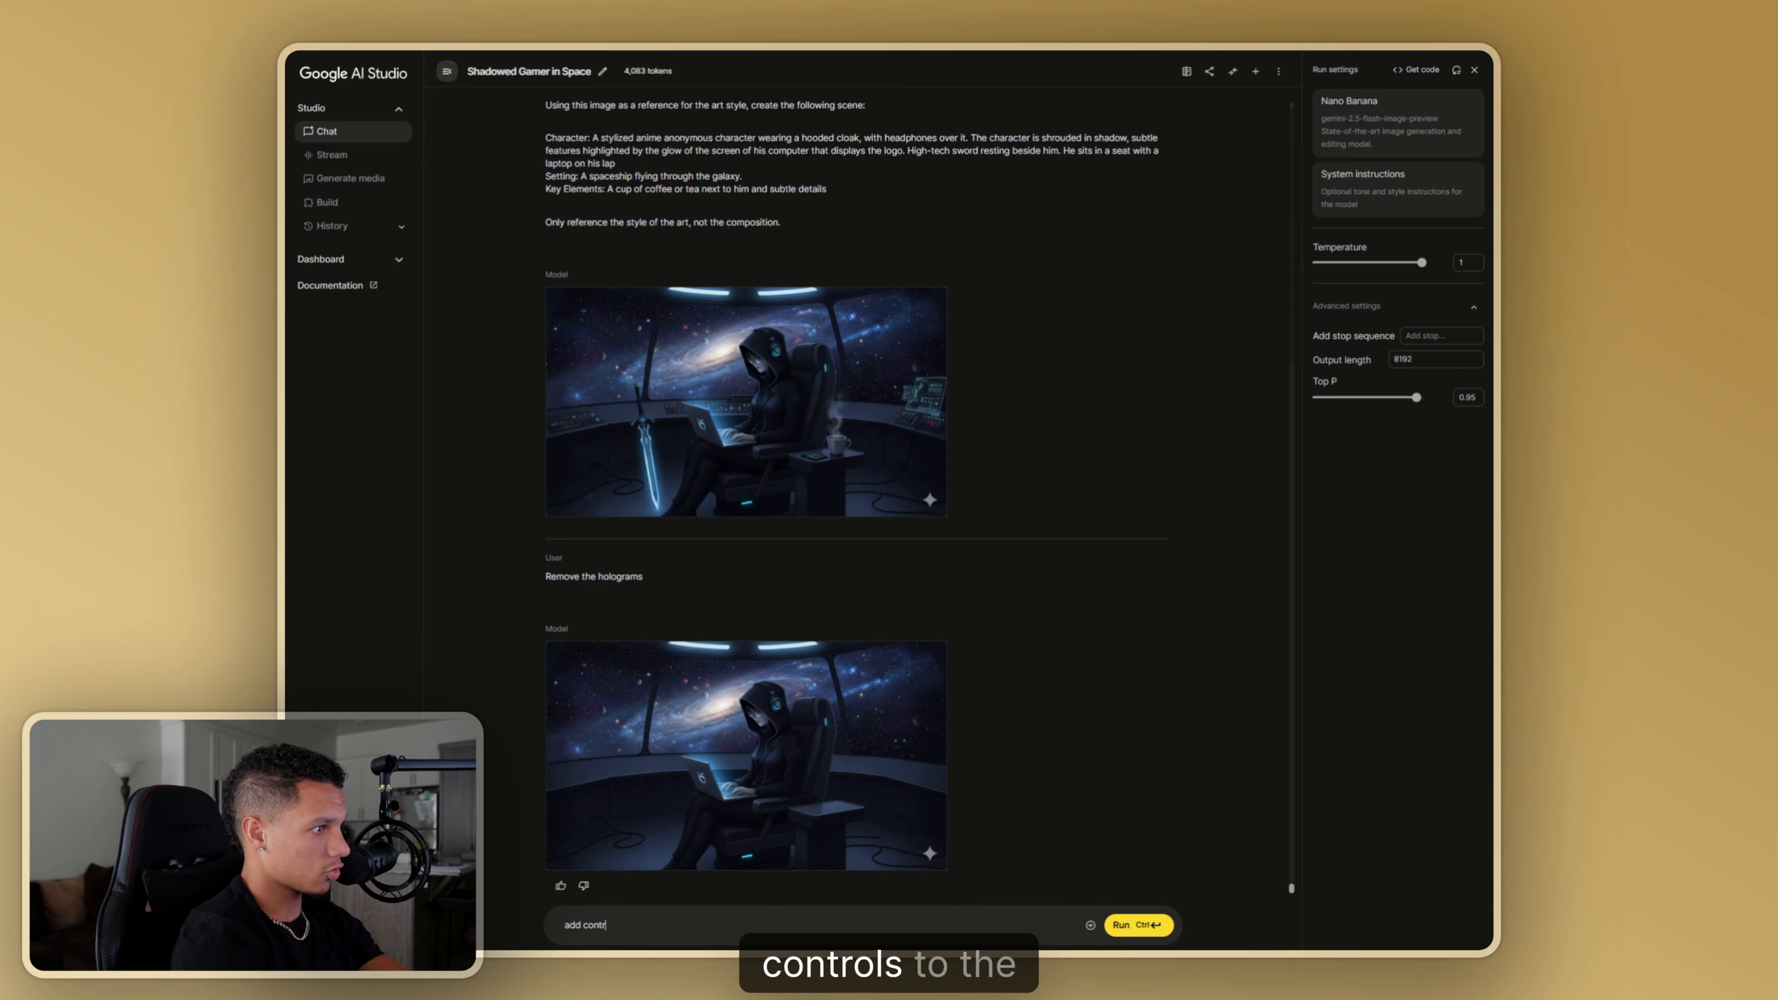
type("desk")
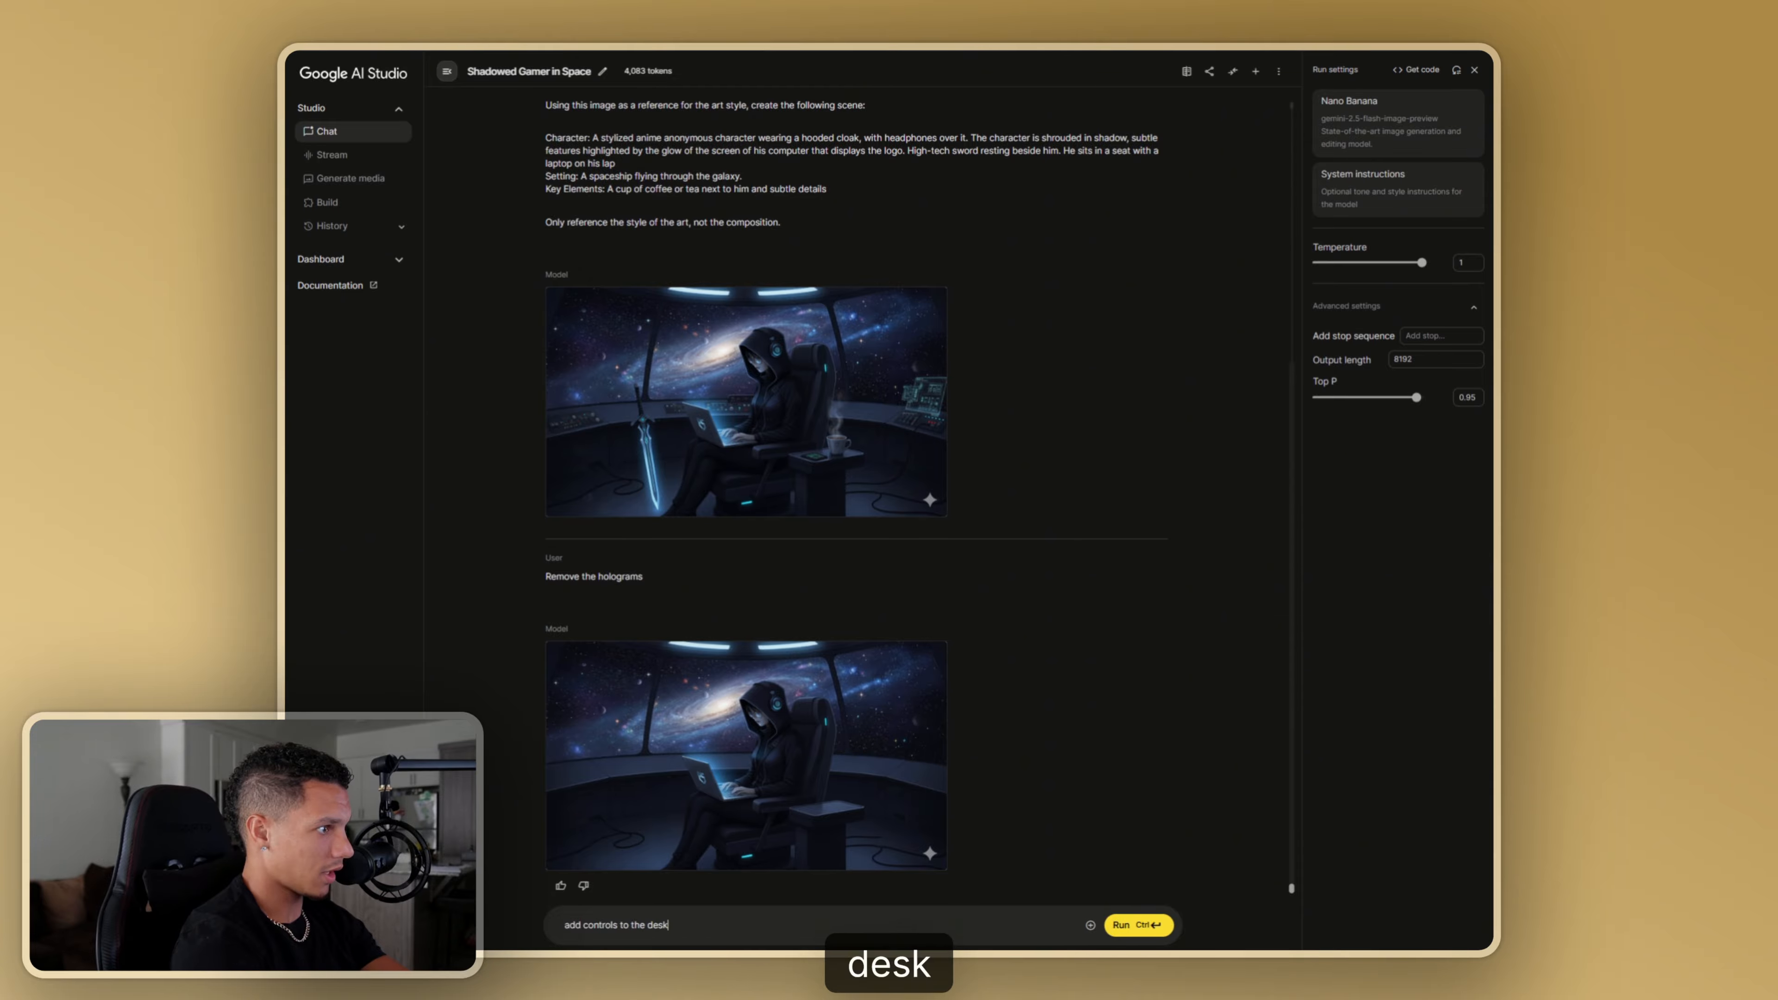
key("ctrl+Return")
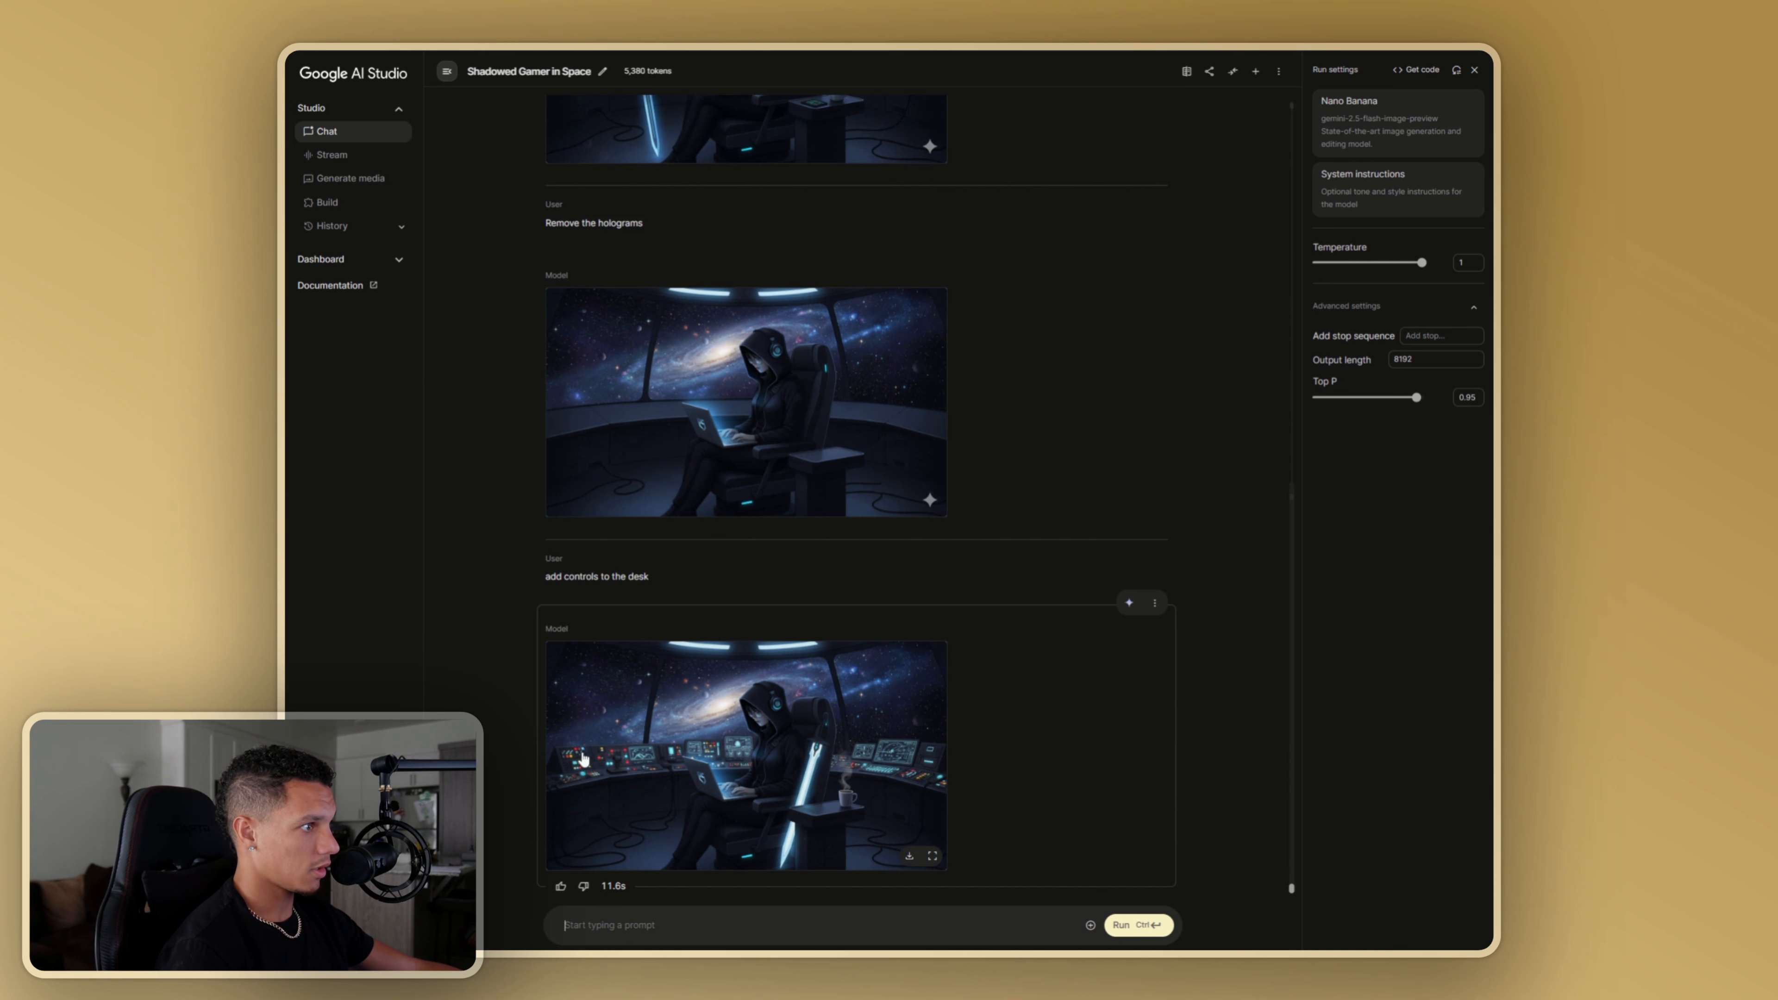
left_click(639, 766)
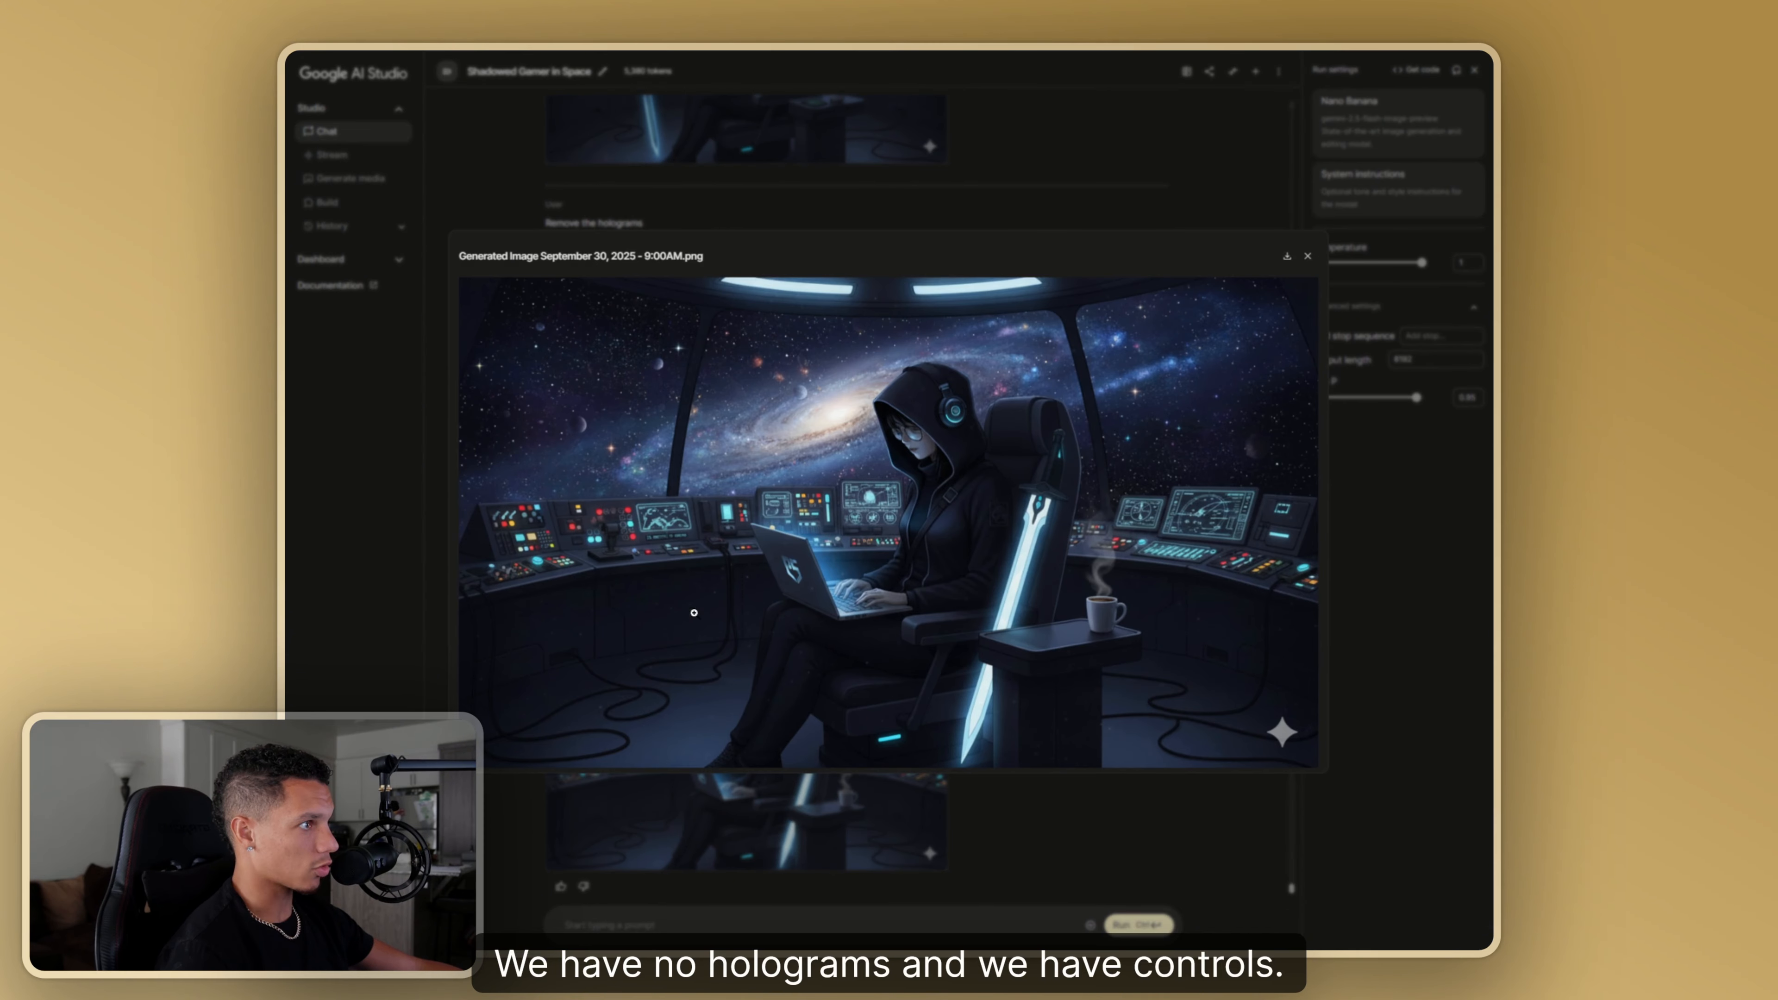
left_click(1057, 813)
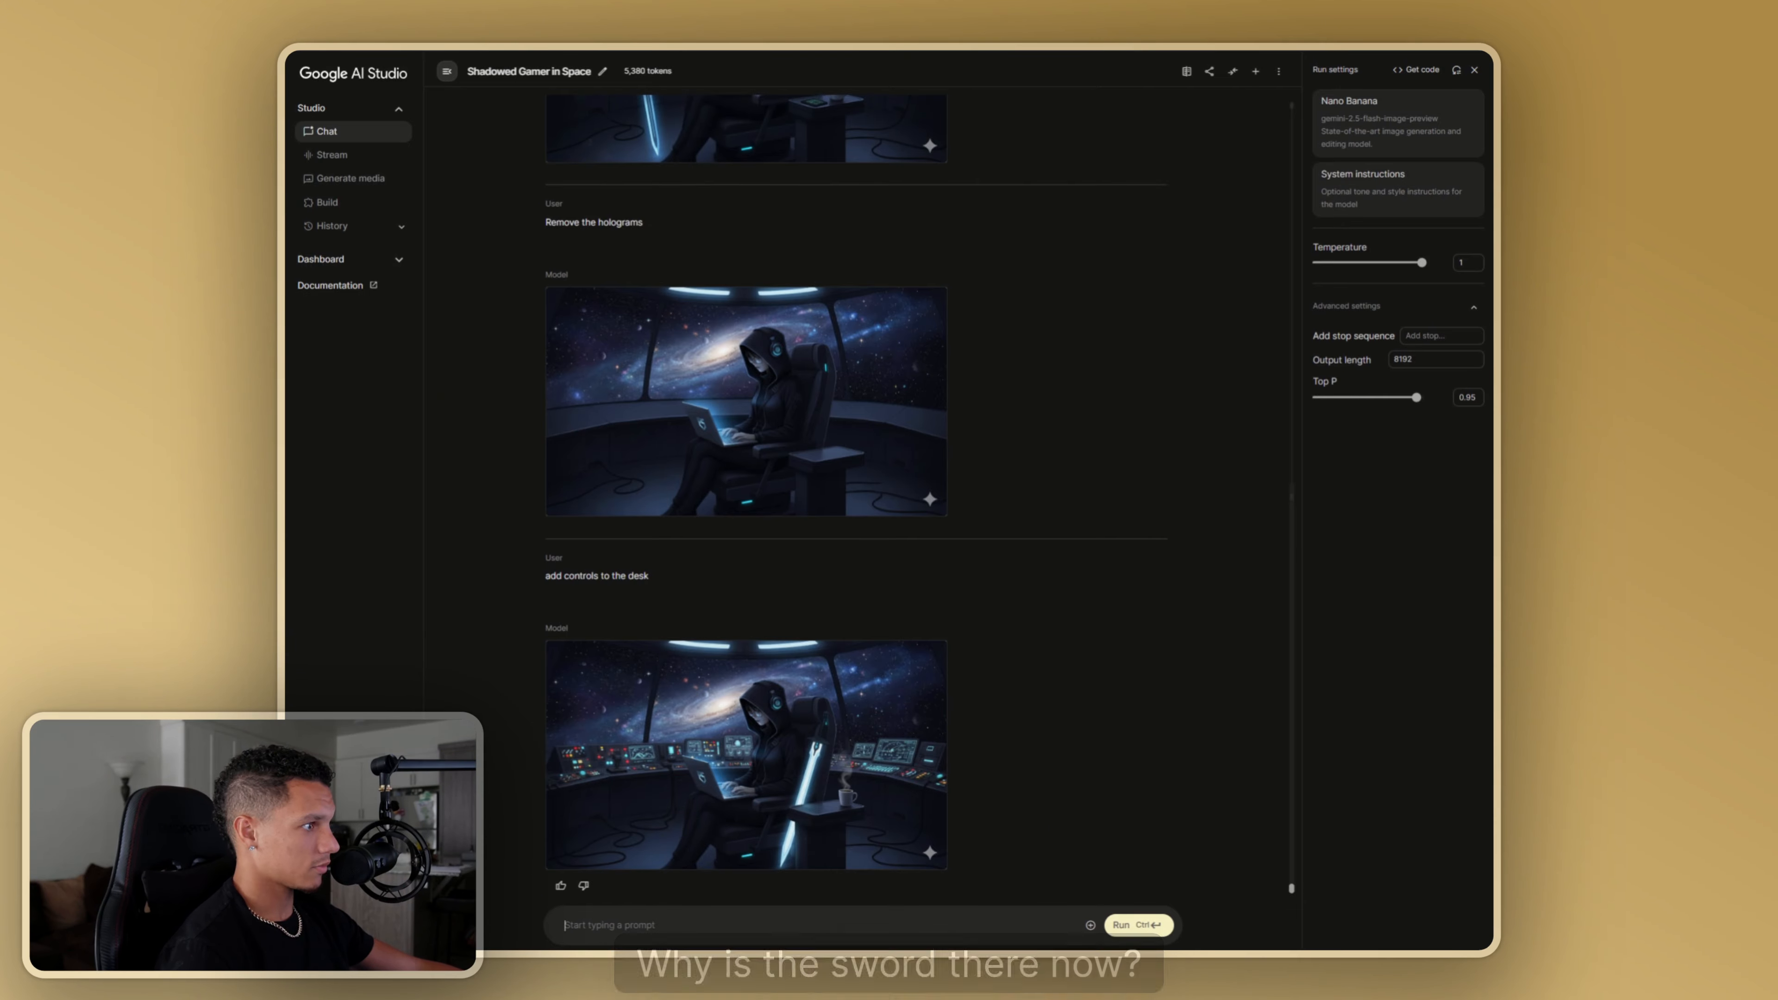
- Run the follow-up prompt "move the sword to the background" and inspect the resulting image
type("mo")
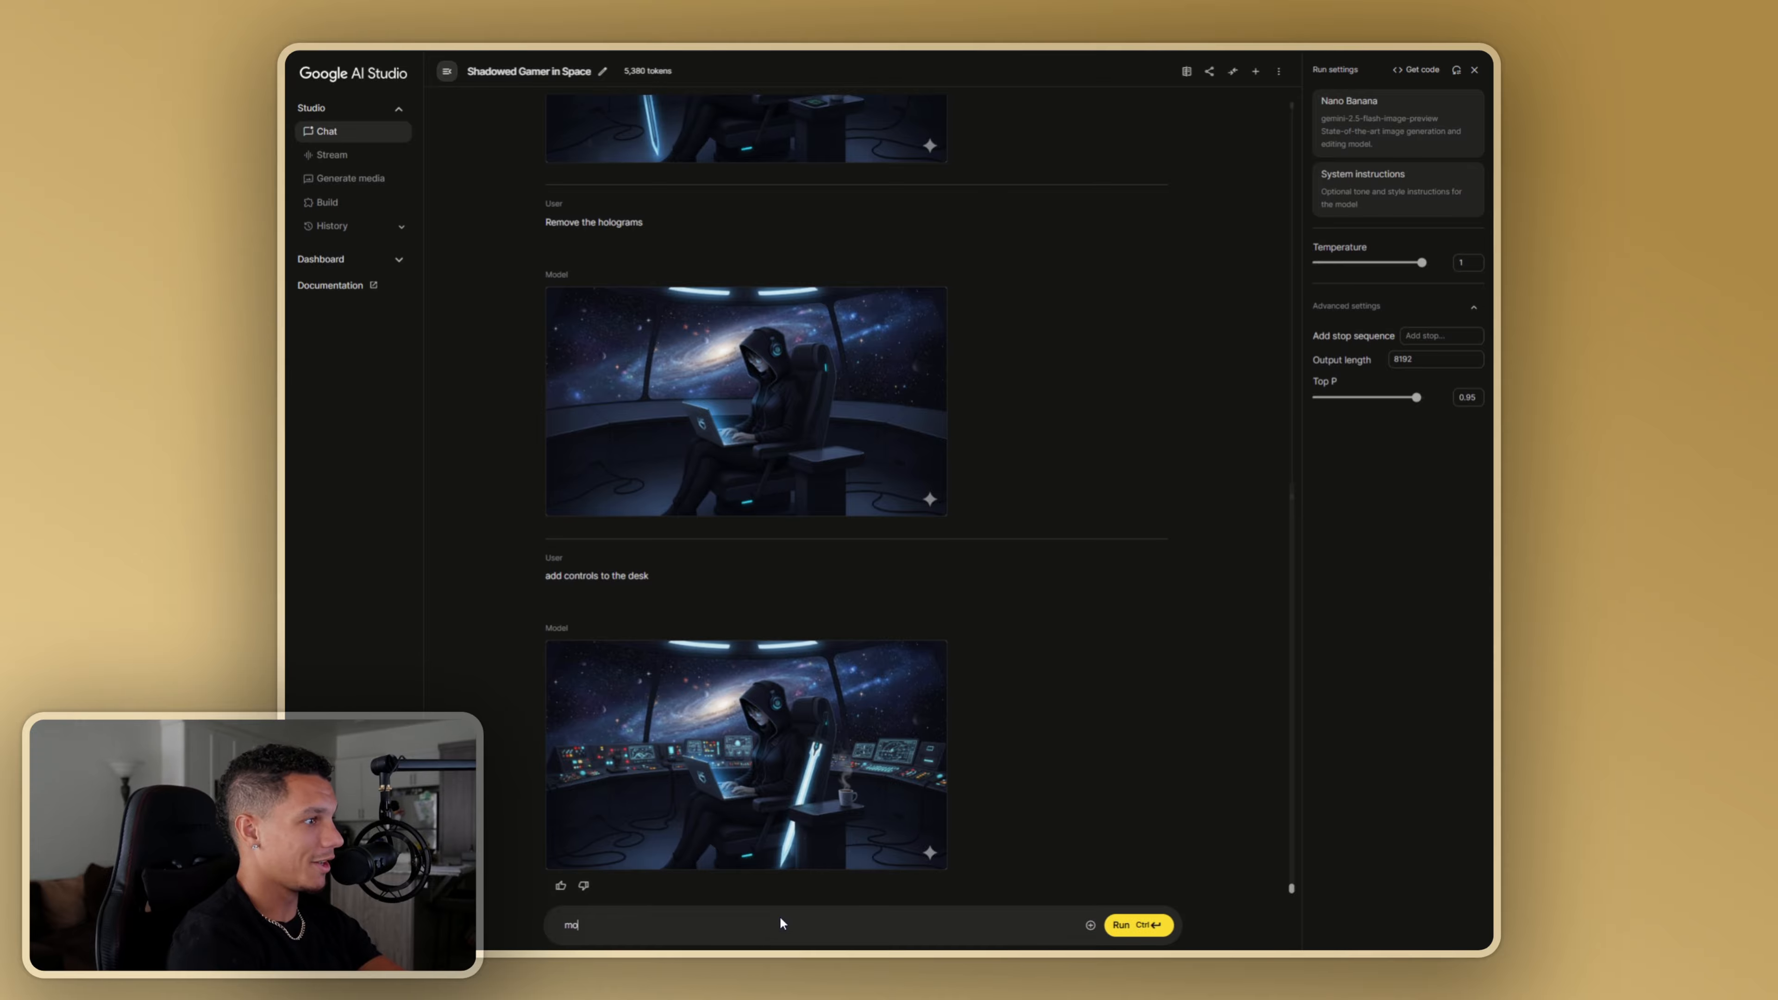
type("ve the sh")
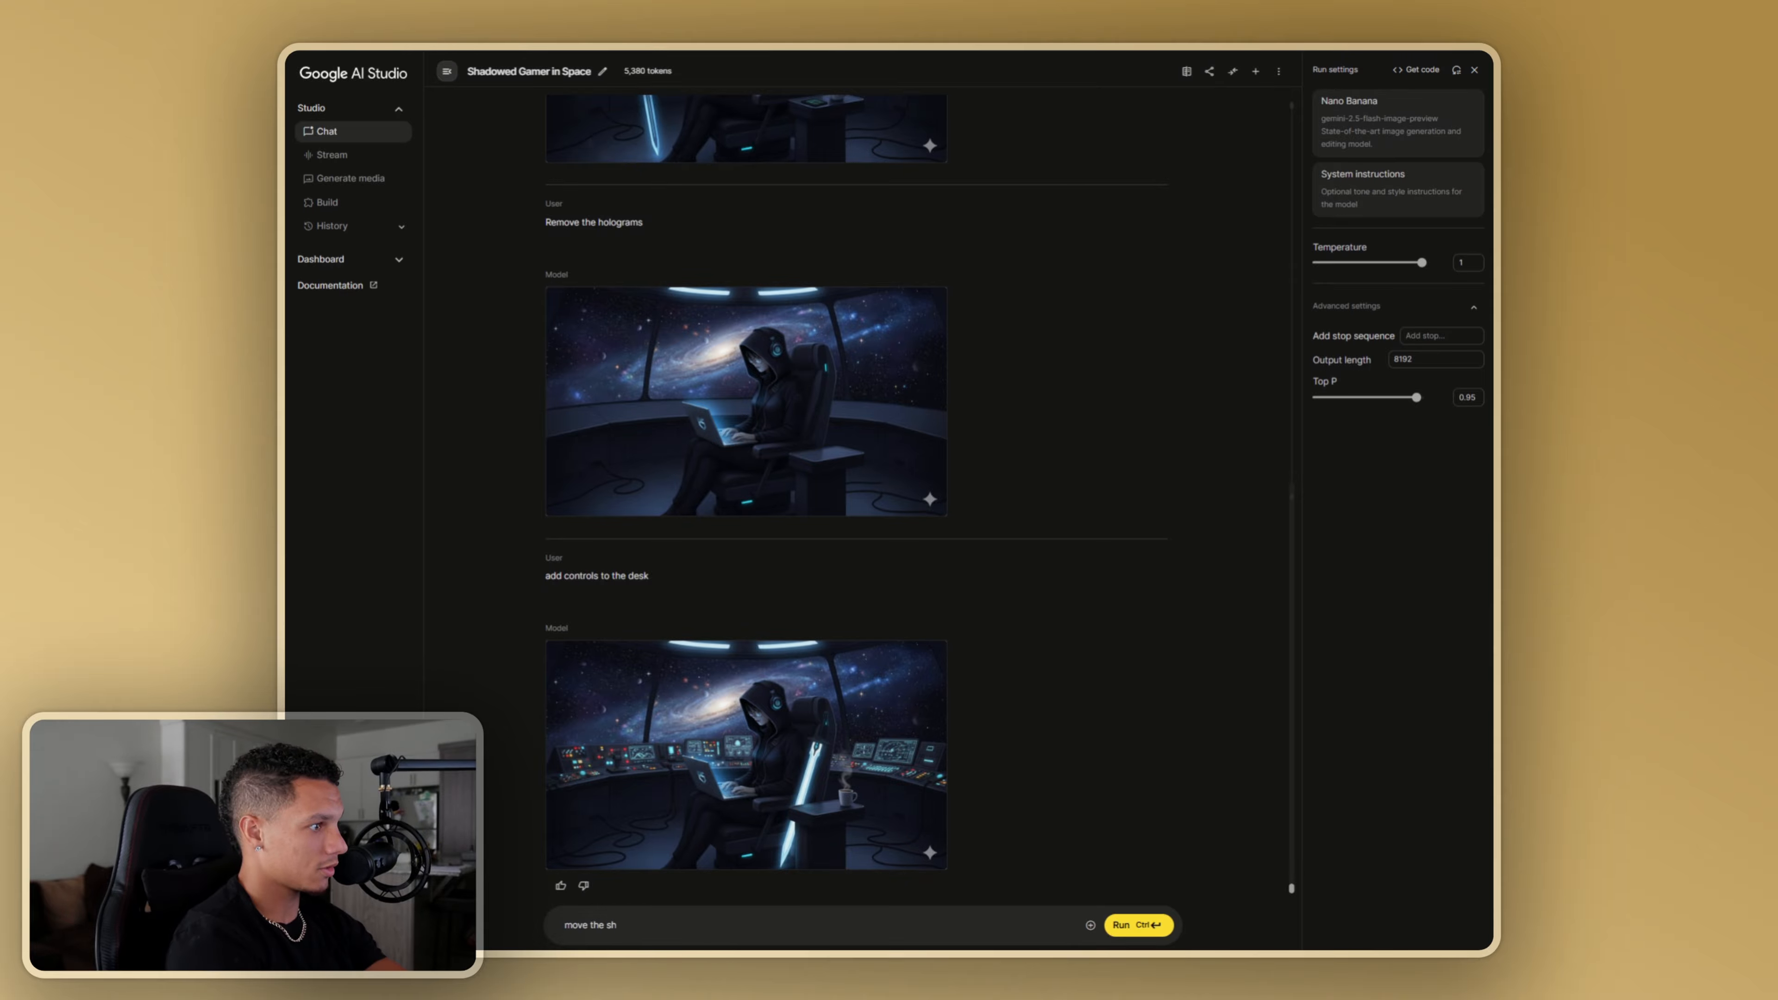
type("oword to the background")
key("ctrl+Return")
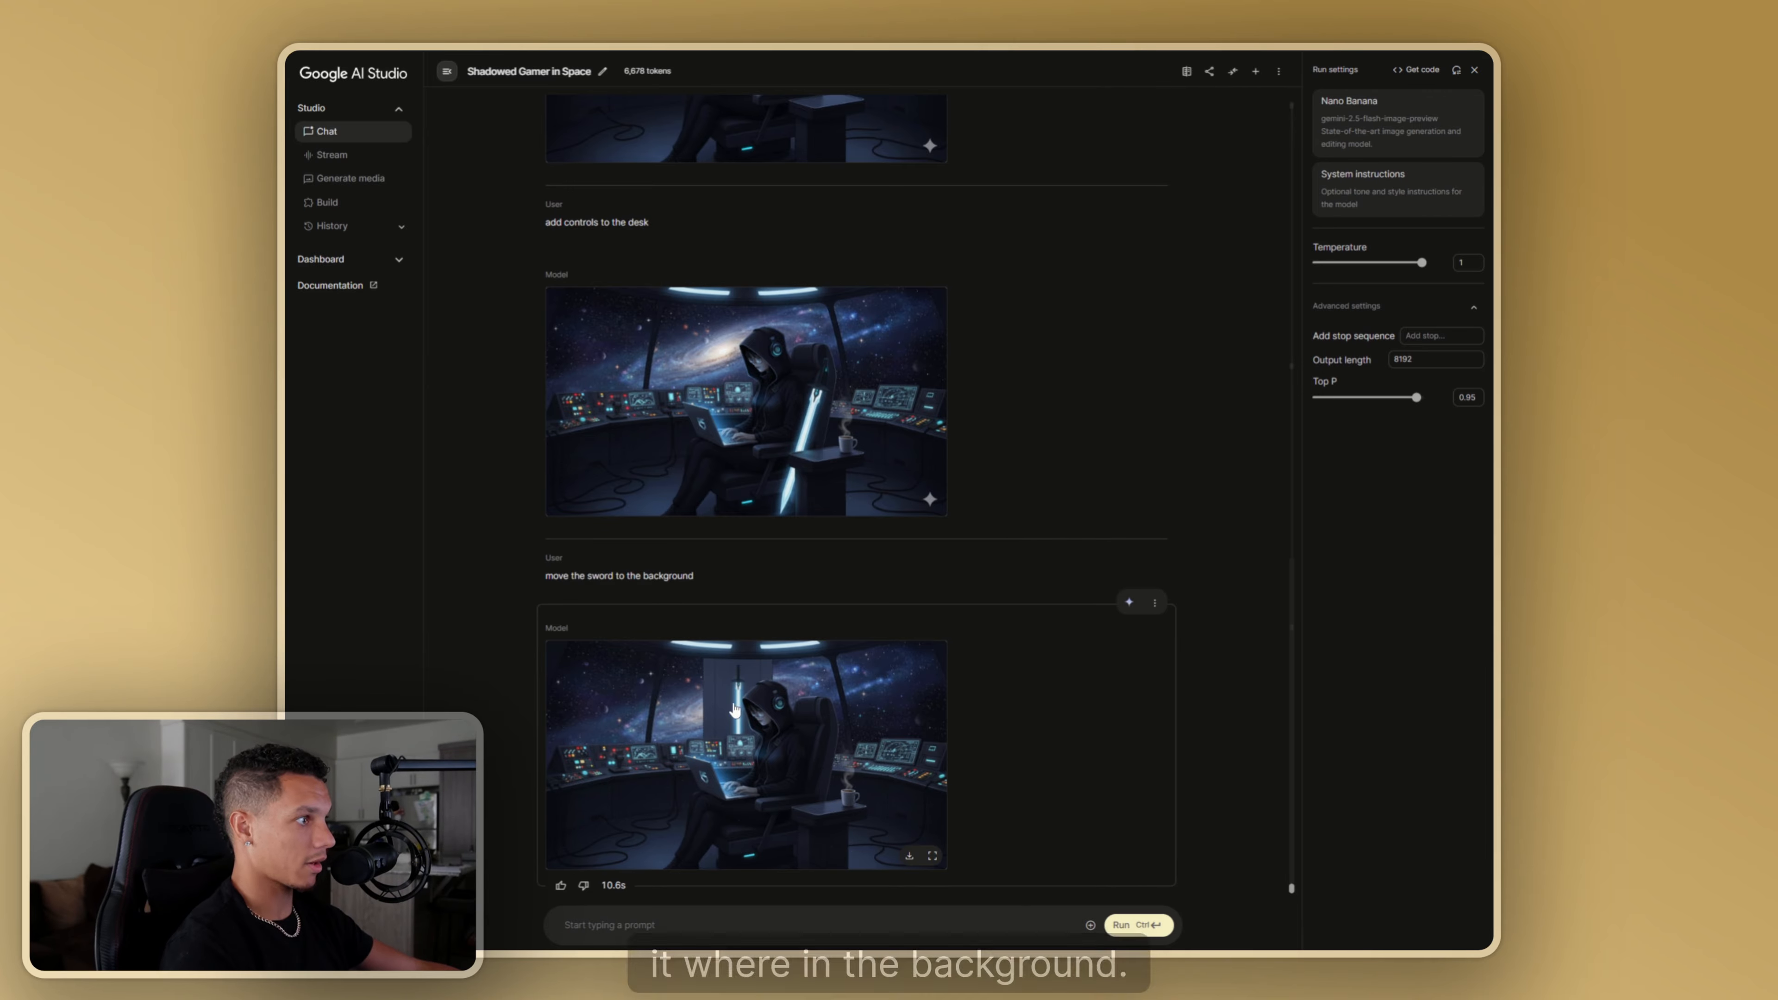
left_click(735, 711)
key("Escape")
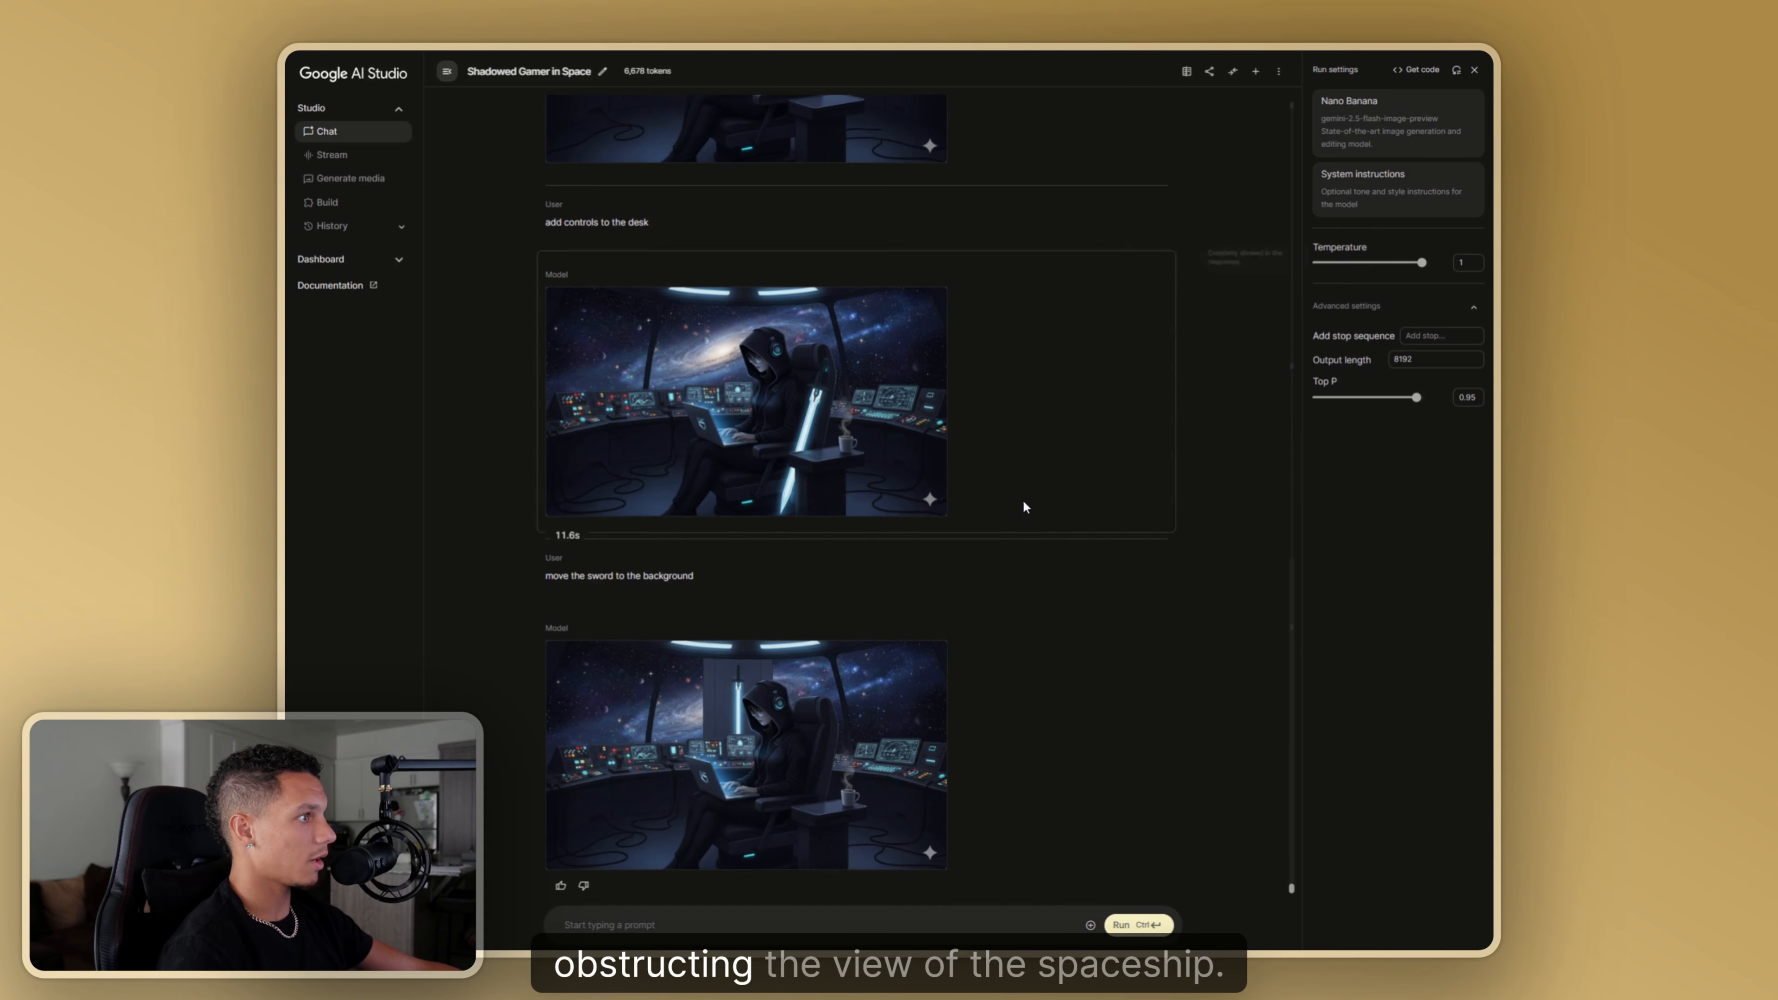
- Append ", on the ground" to the existing sword-moving prompt and rerun it
left_click(762, 923)
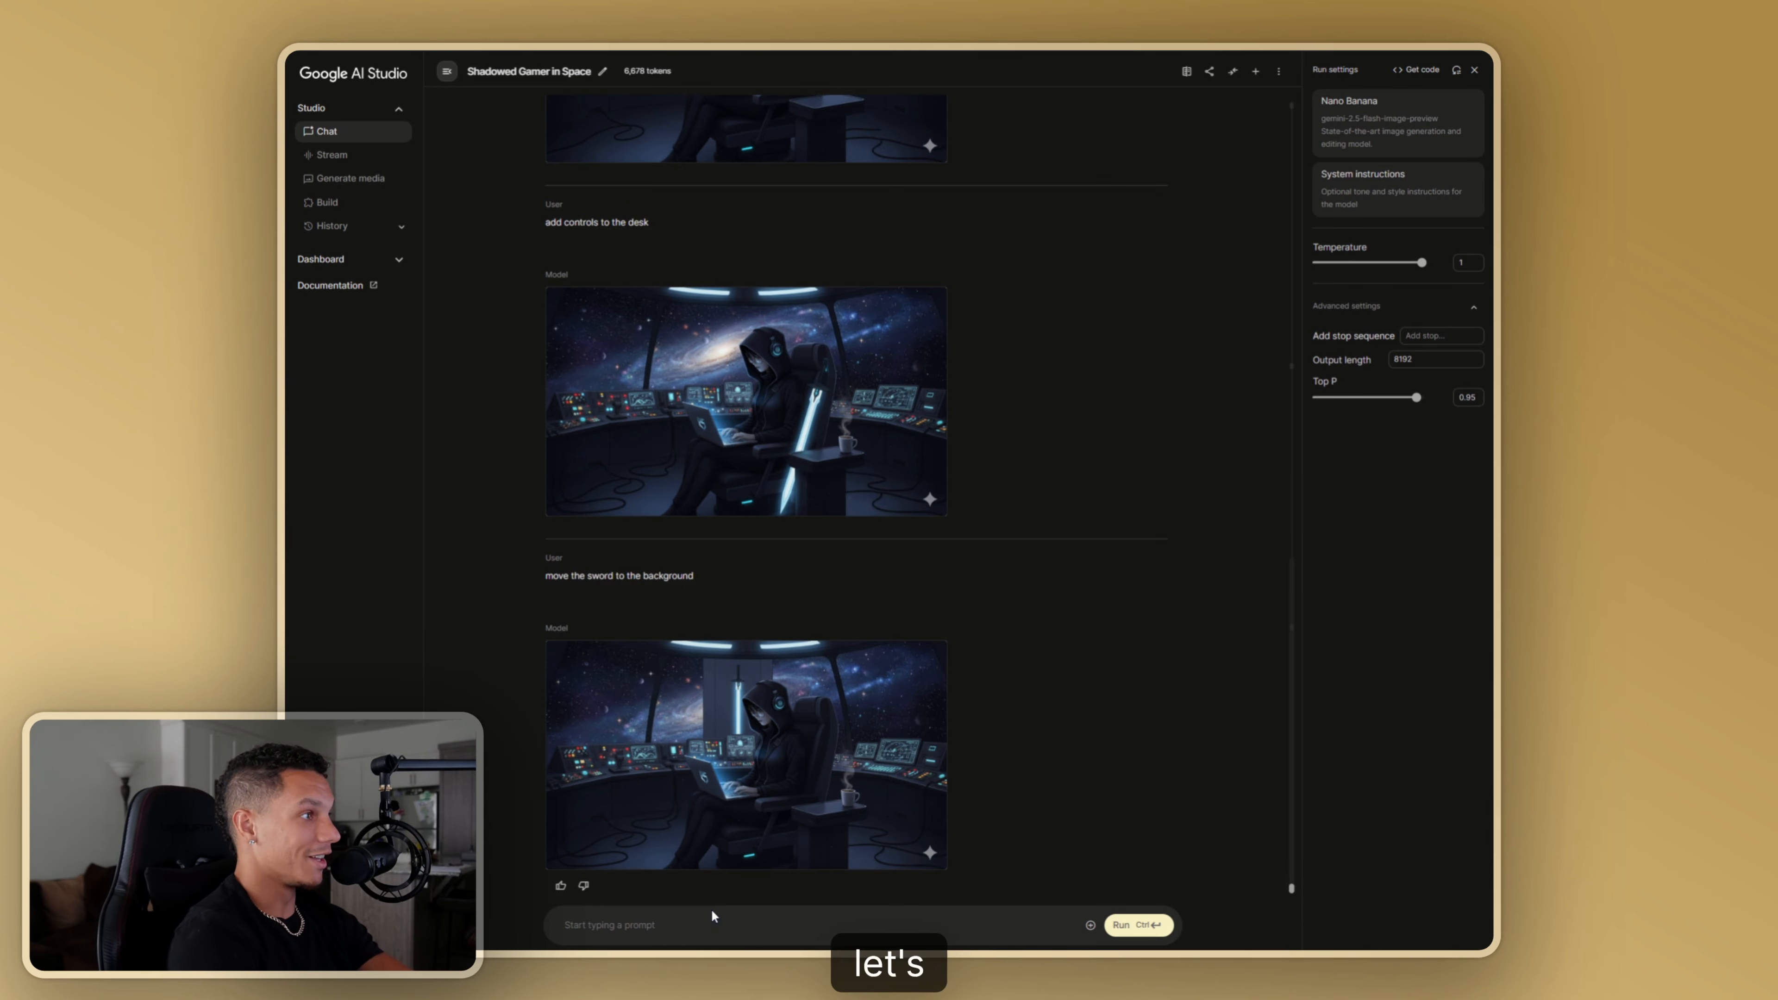
scroll(933, 568, "up", 2)
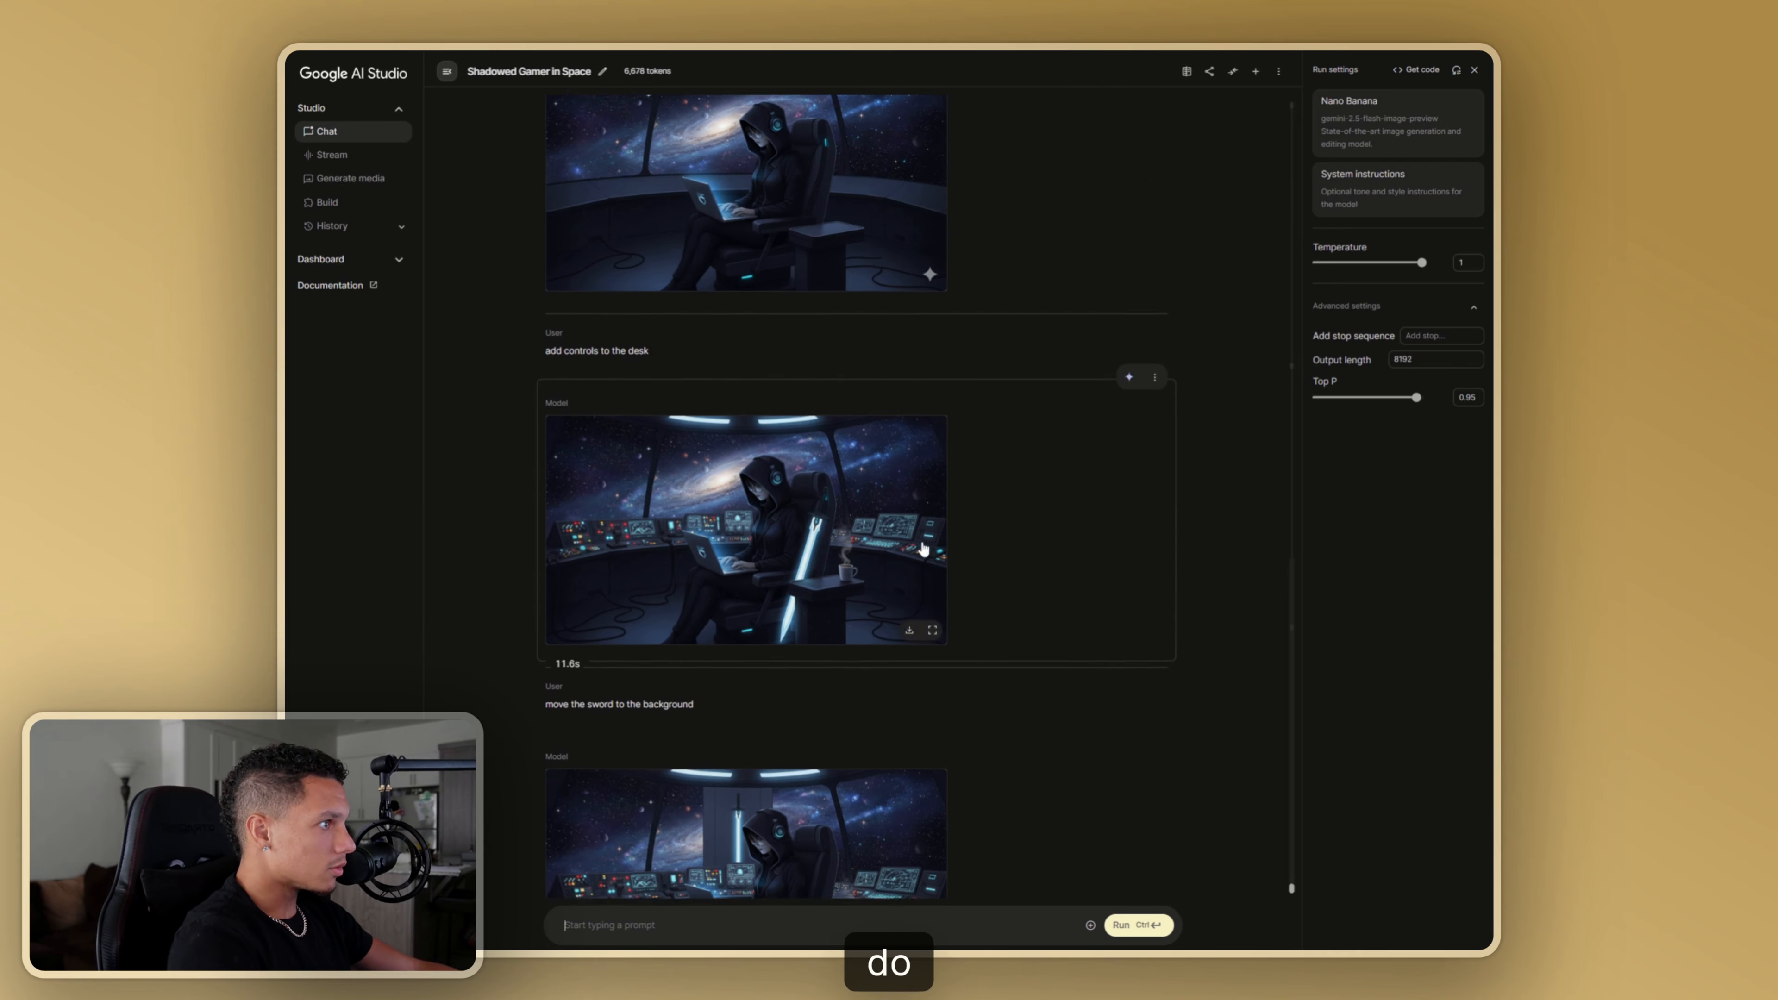
type(", on th")
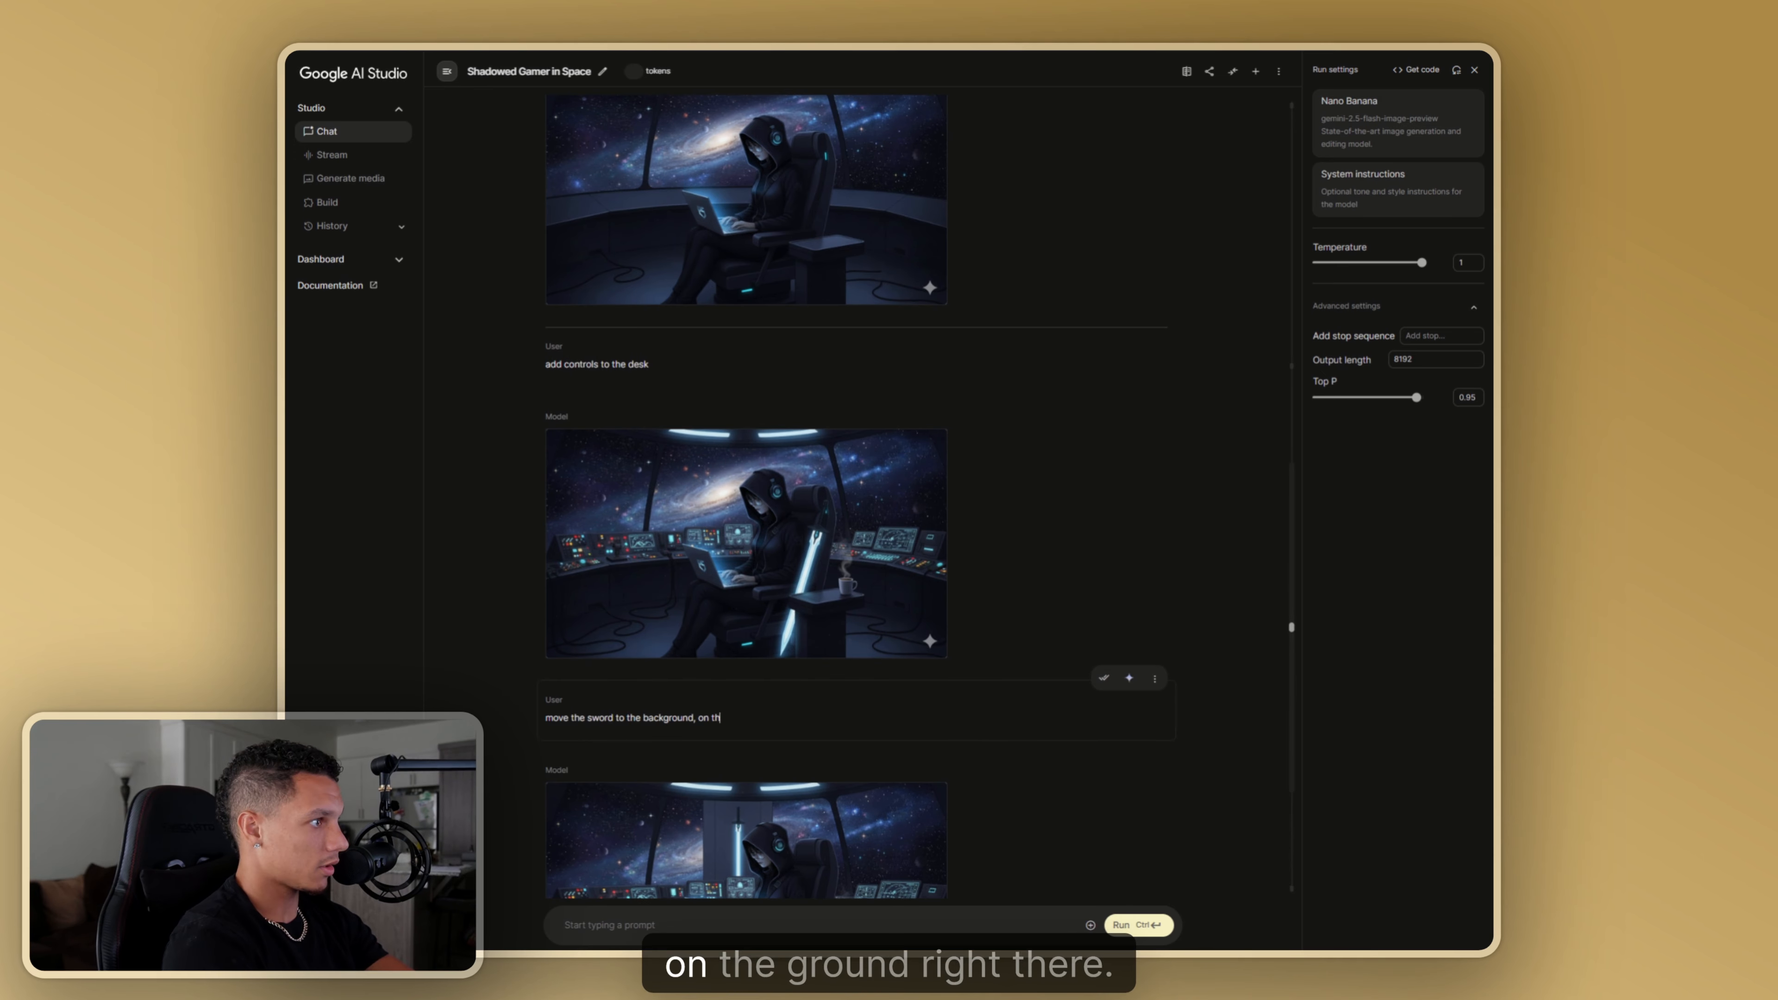
type("e ground")
left_click(1129, 678)
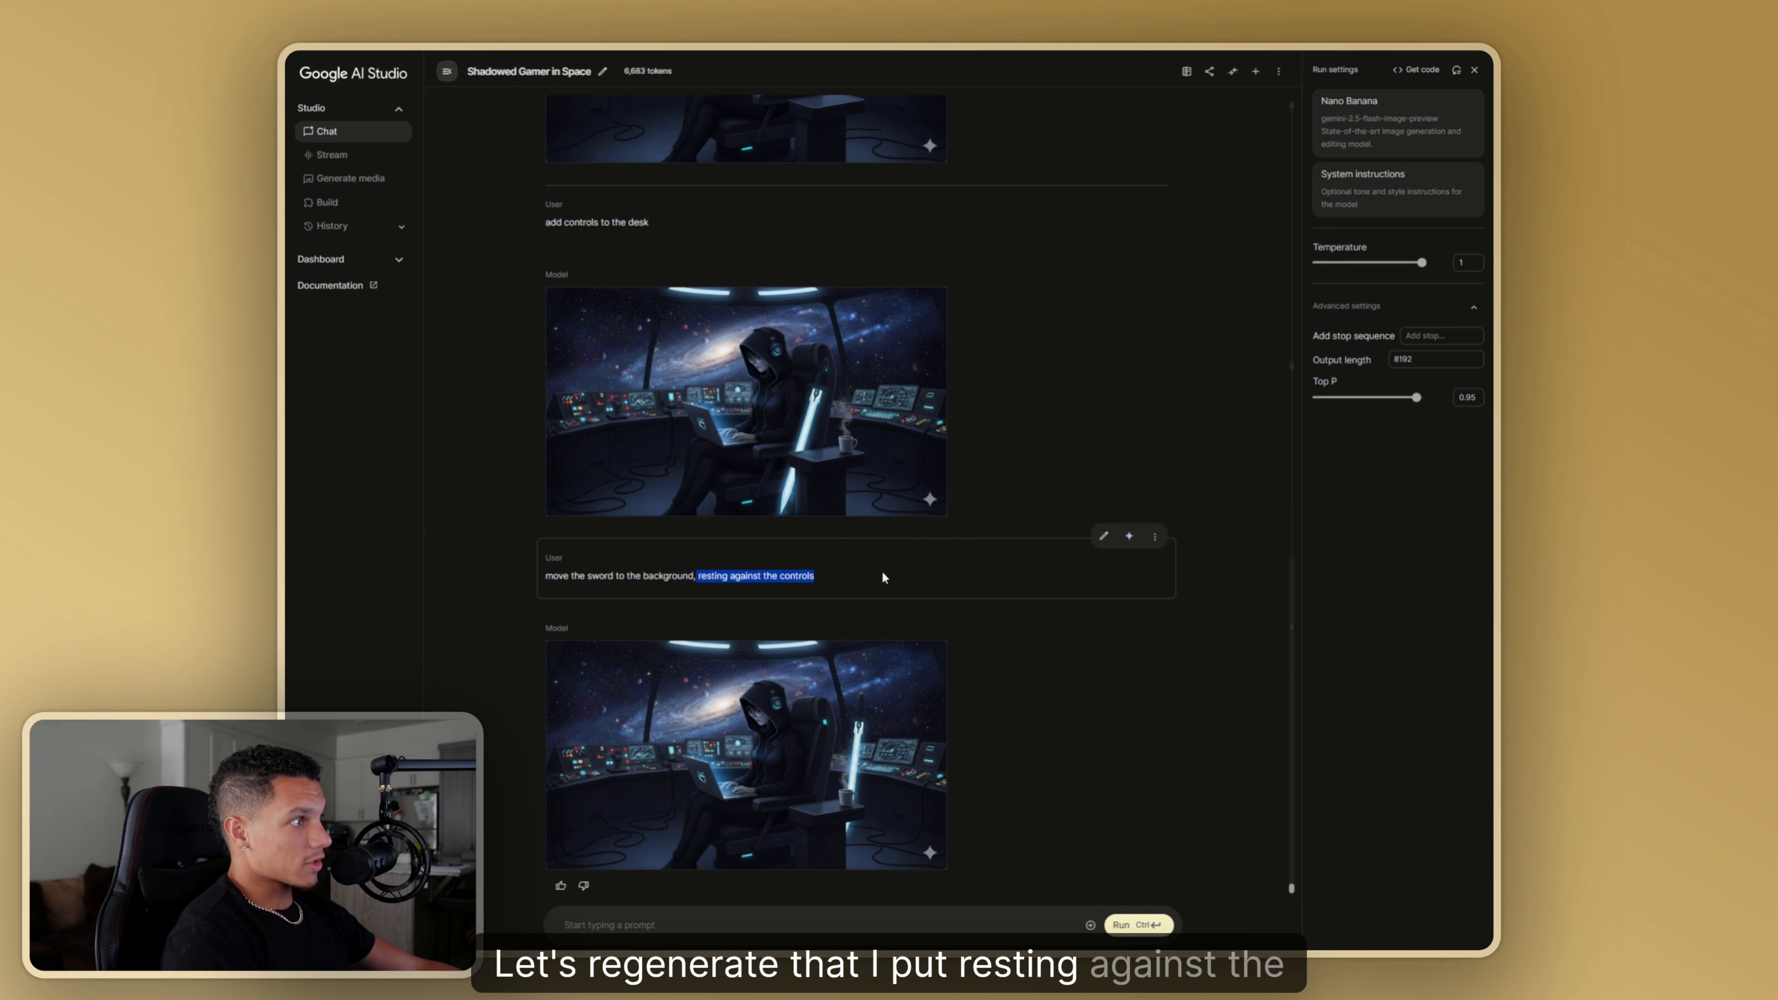
- Inspect the regenerated sword image enlarged and run the follow-up prompt "remove the sword"
left_click(903, 693)
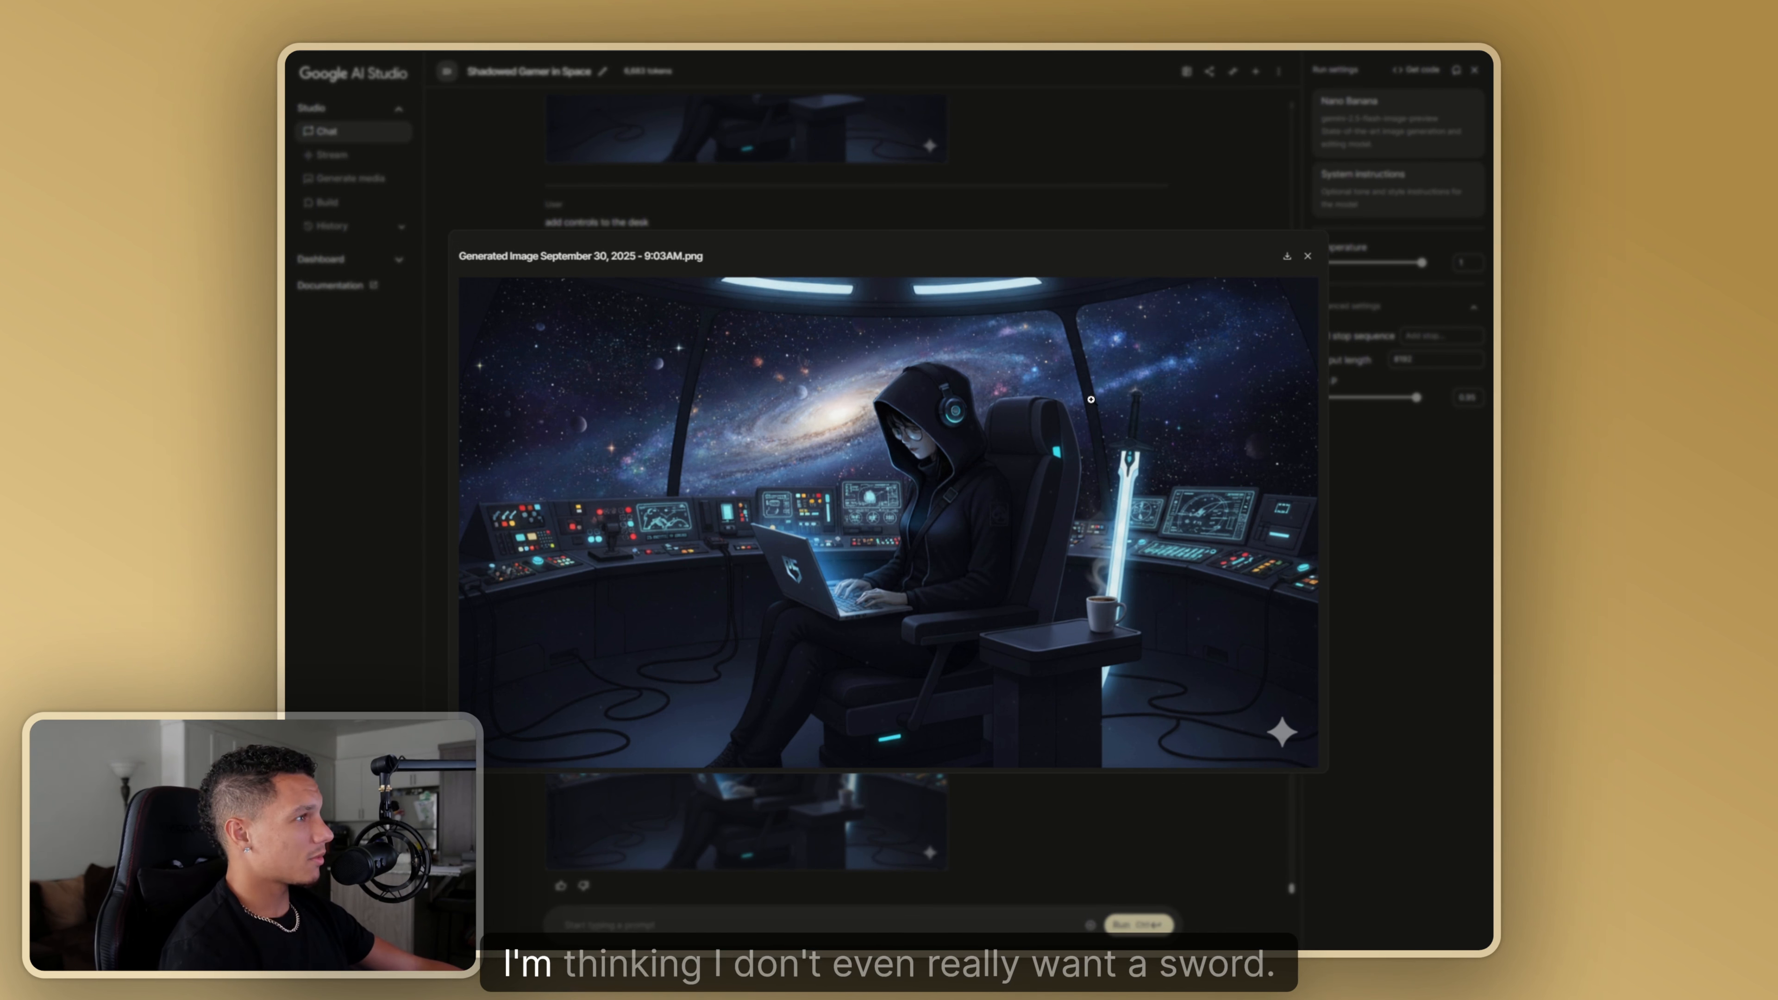
left_click(1308, 257)
left_click(840, 924)
type("remov")
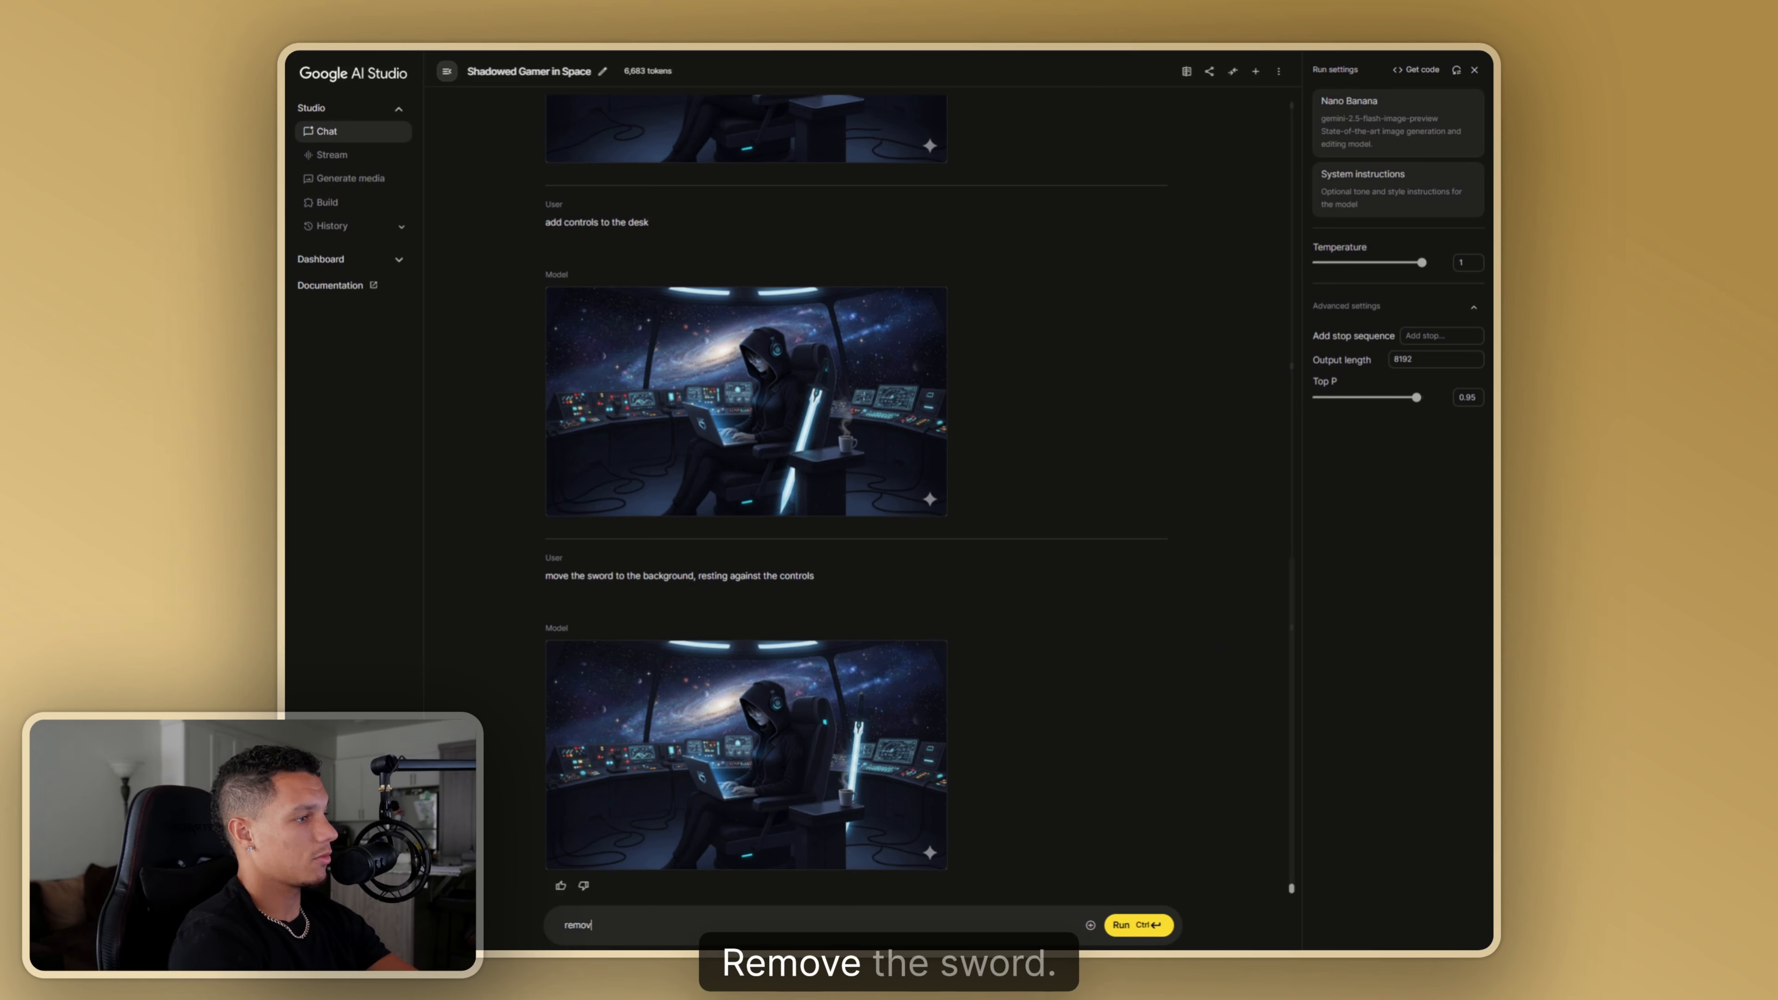
type("e the sword")
key("ctrl+Return")
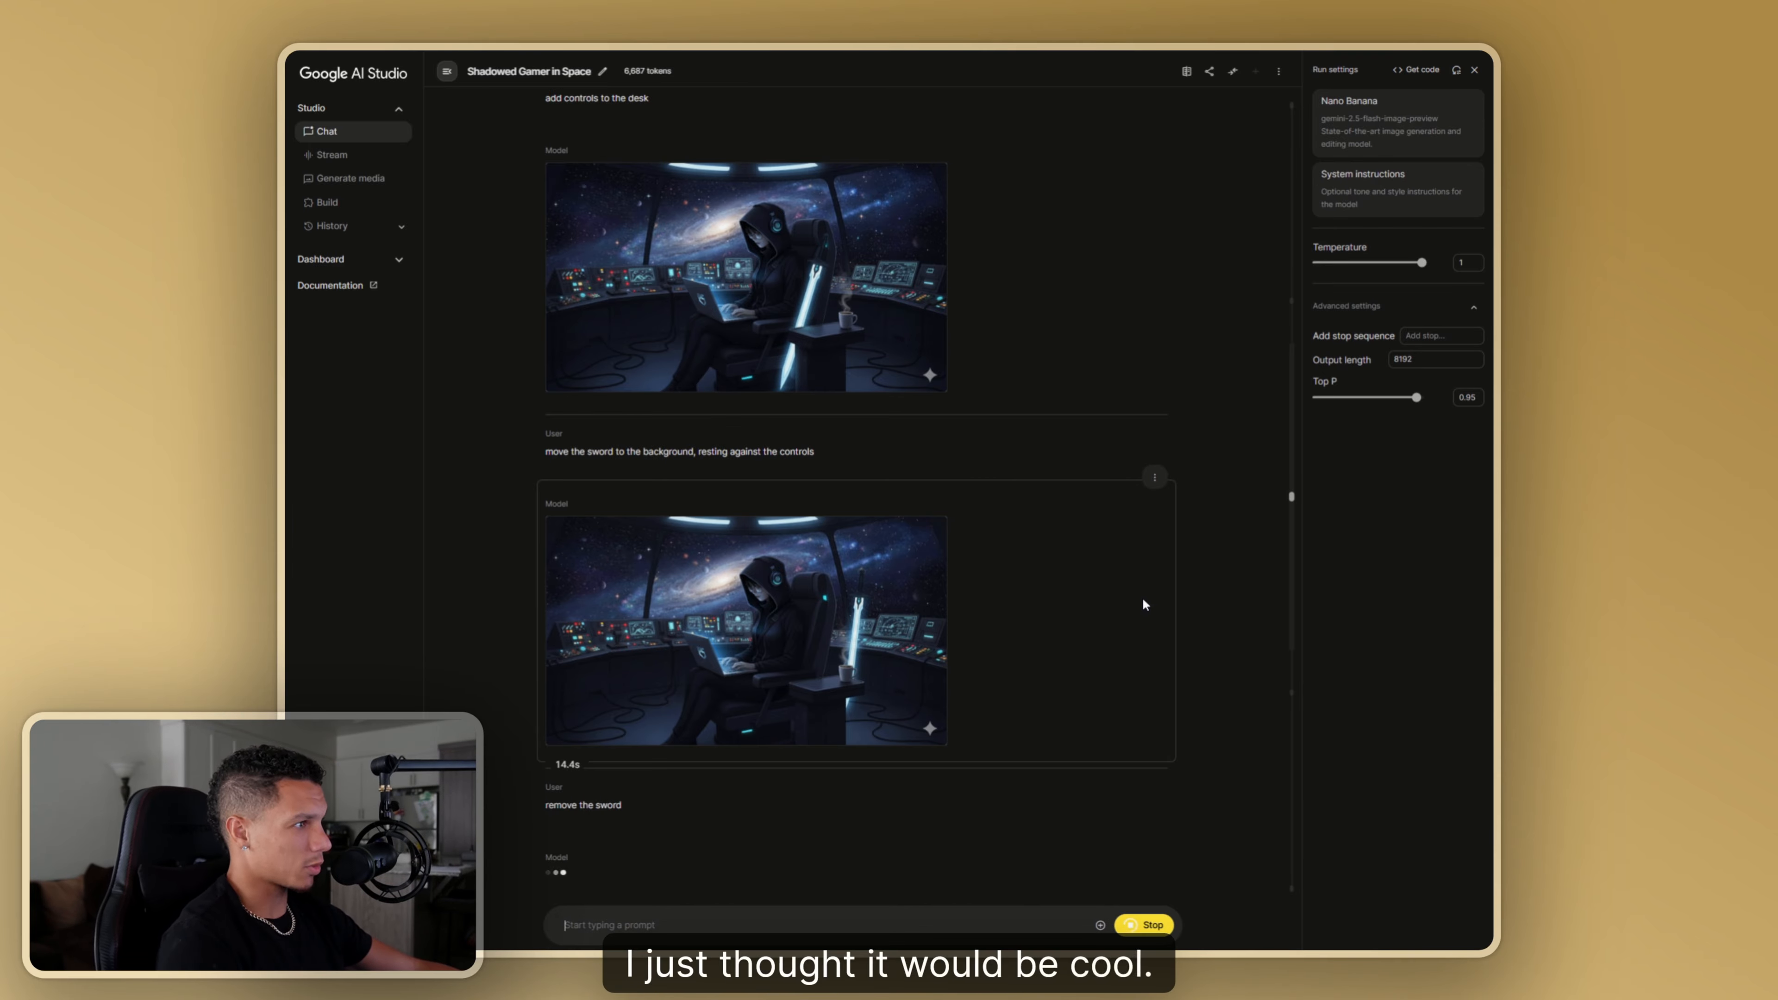
- Inspect the new image enlarged, run the follow-up prompt "remove the particles", and check its result enlarged
left_click(819, 732)
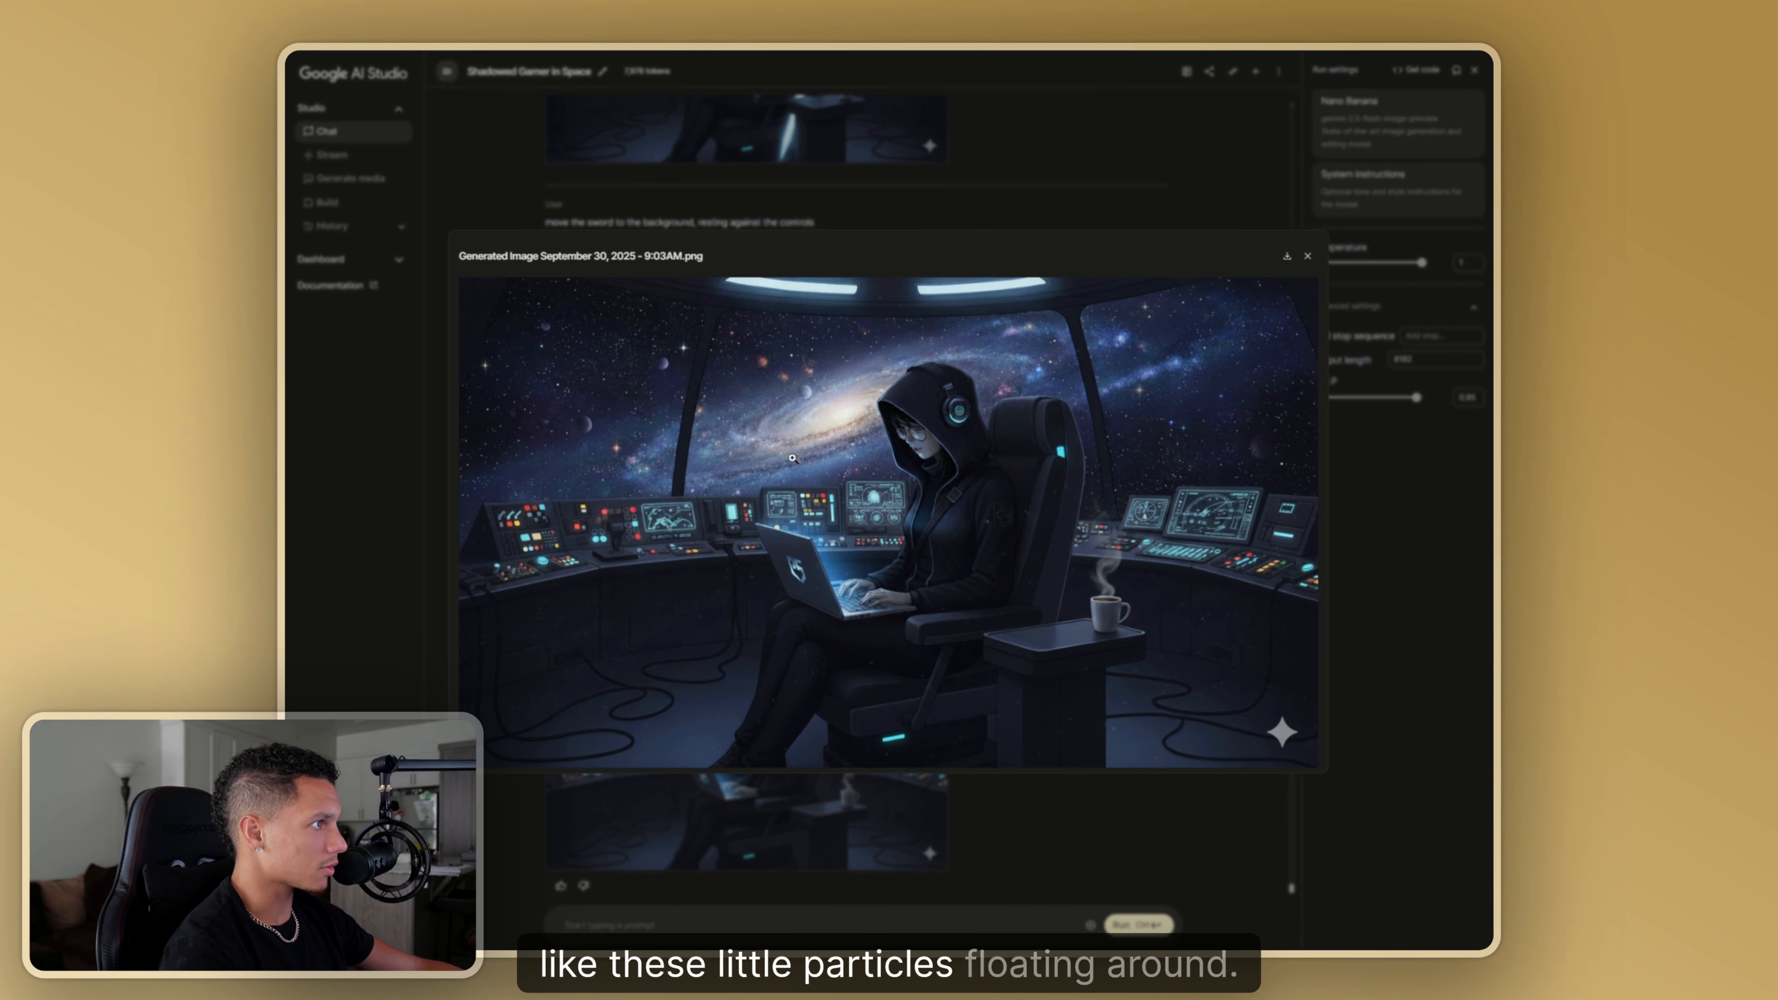
left_click(1307, 255)
left_click(851, 926)
type("remov")
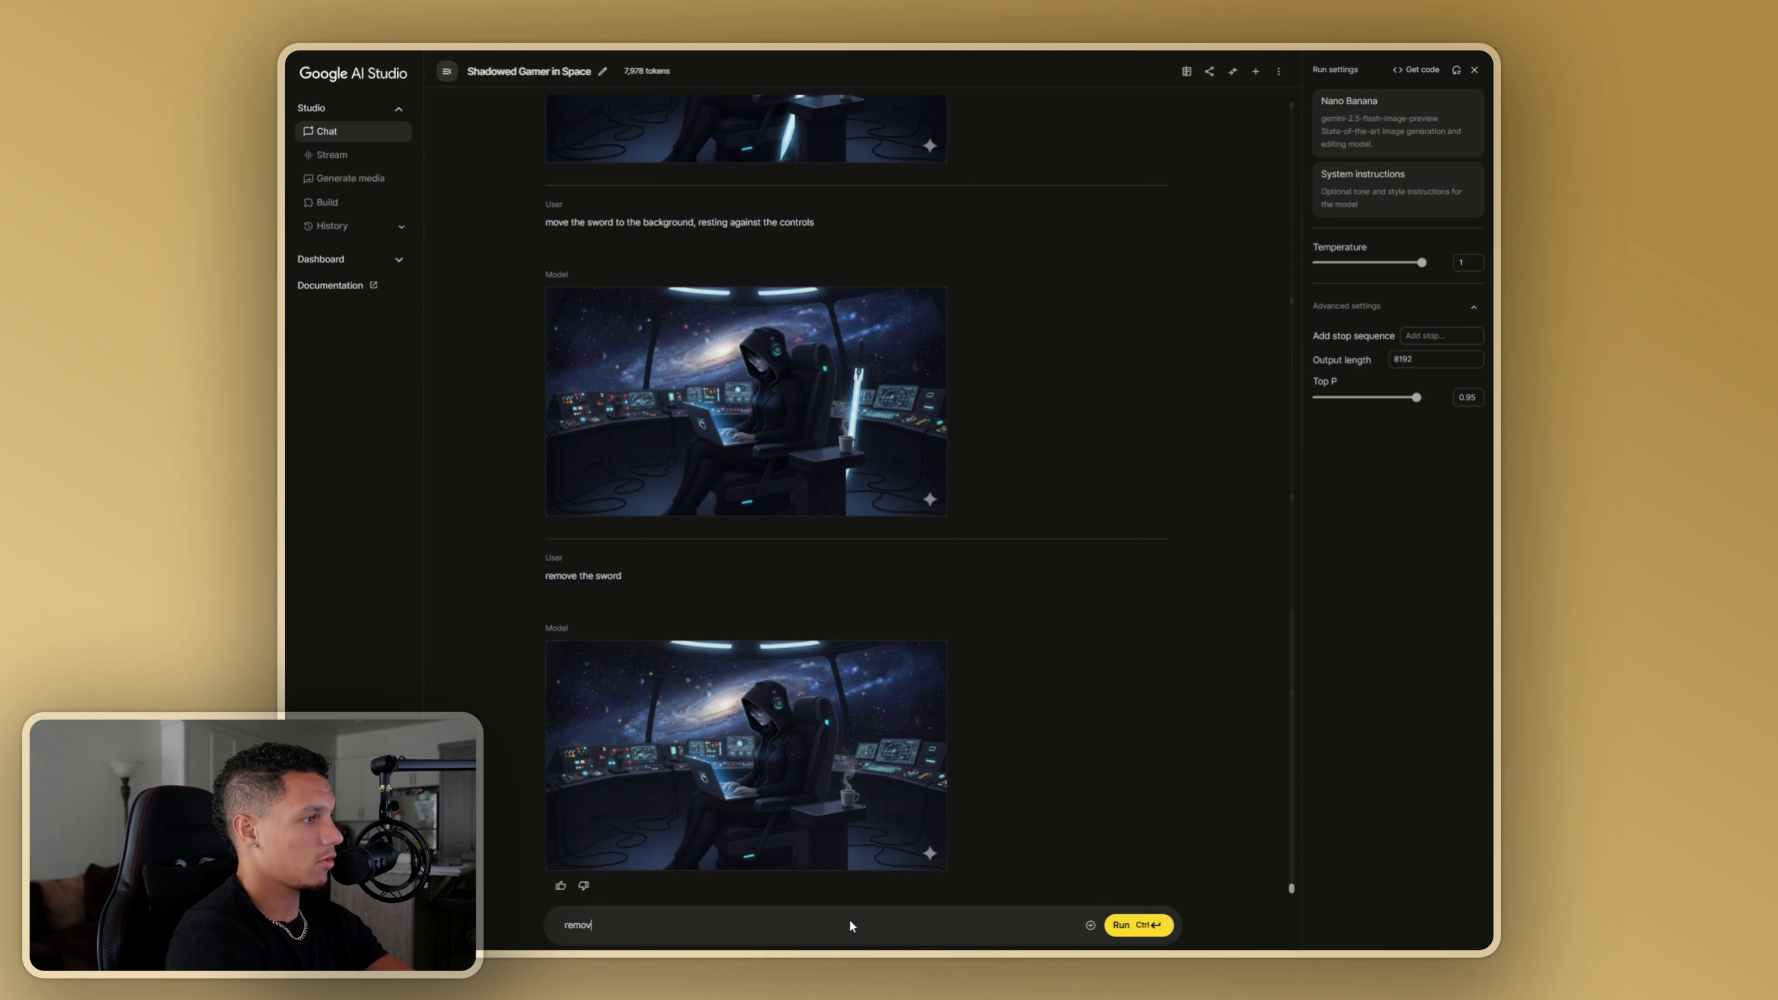
type("e the partic")
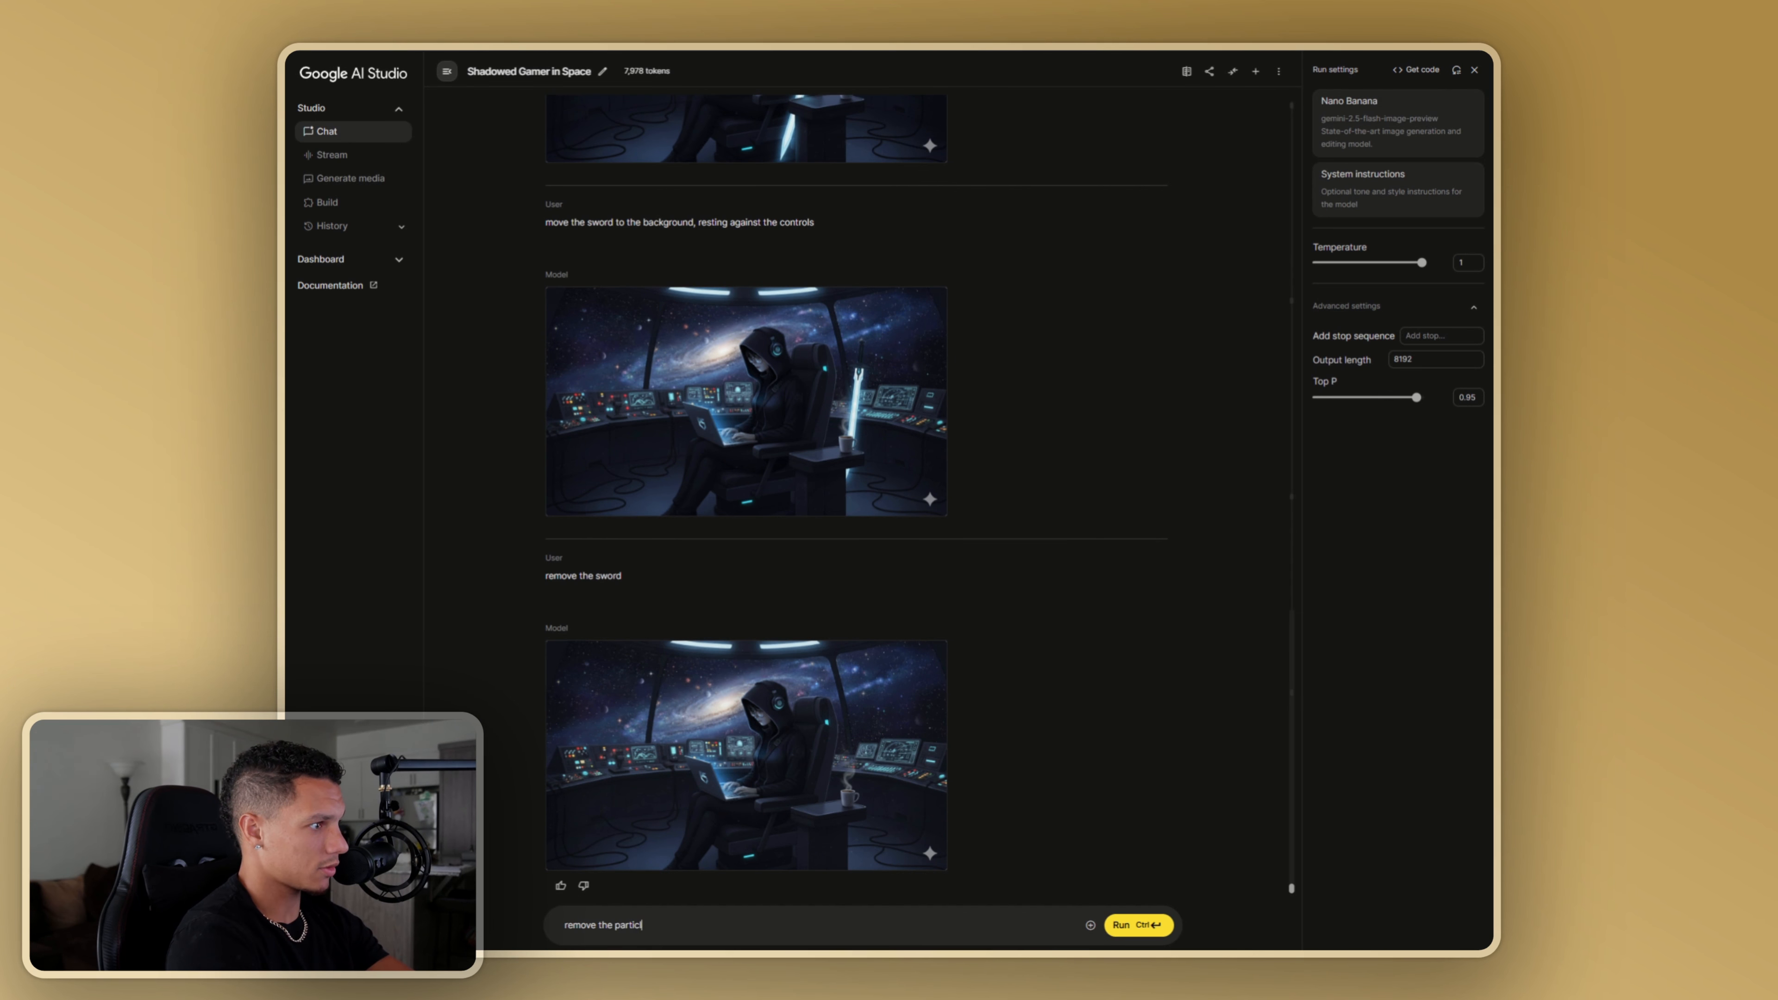
type("les")
key("ctrl+Return")
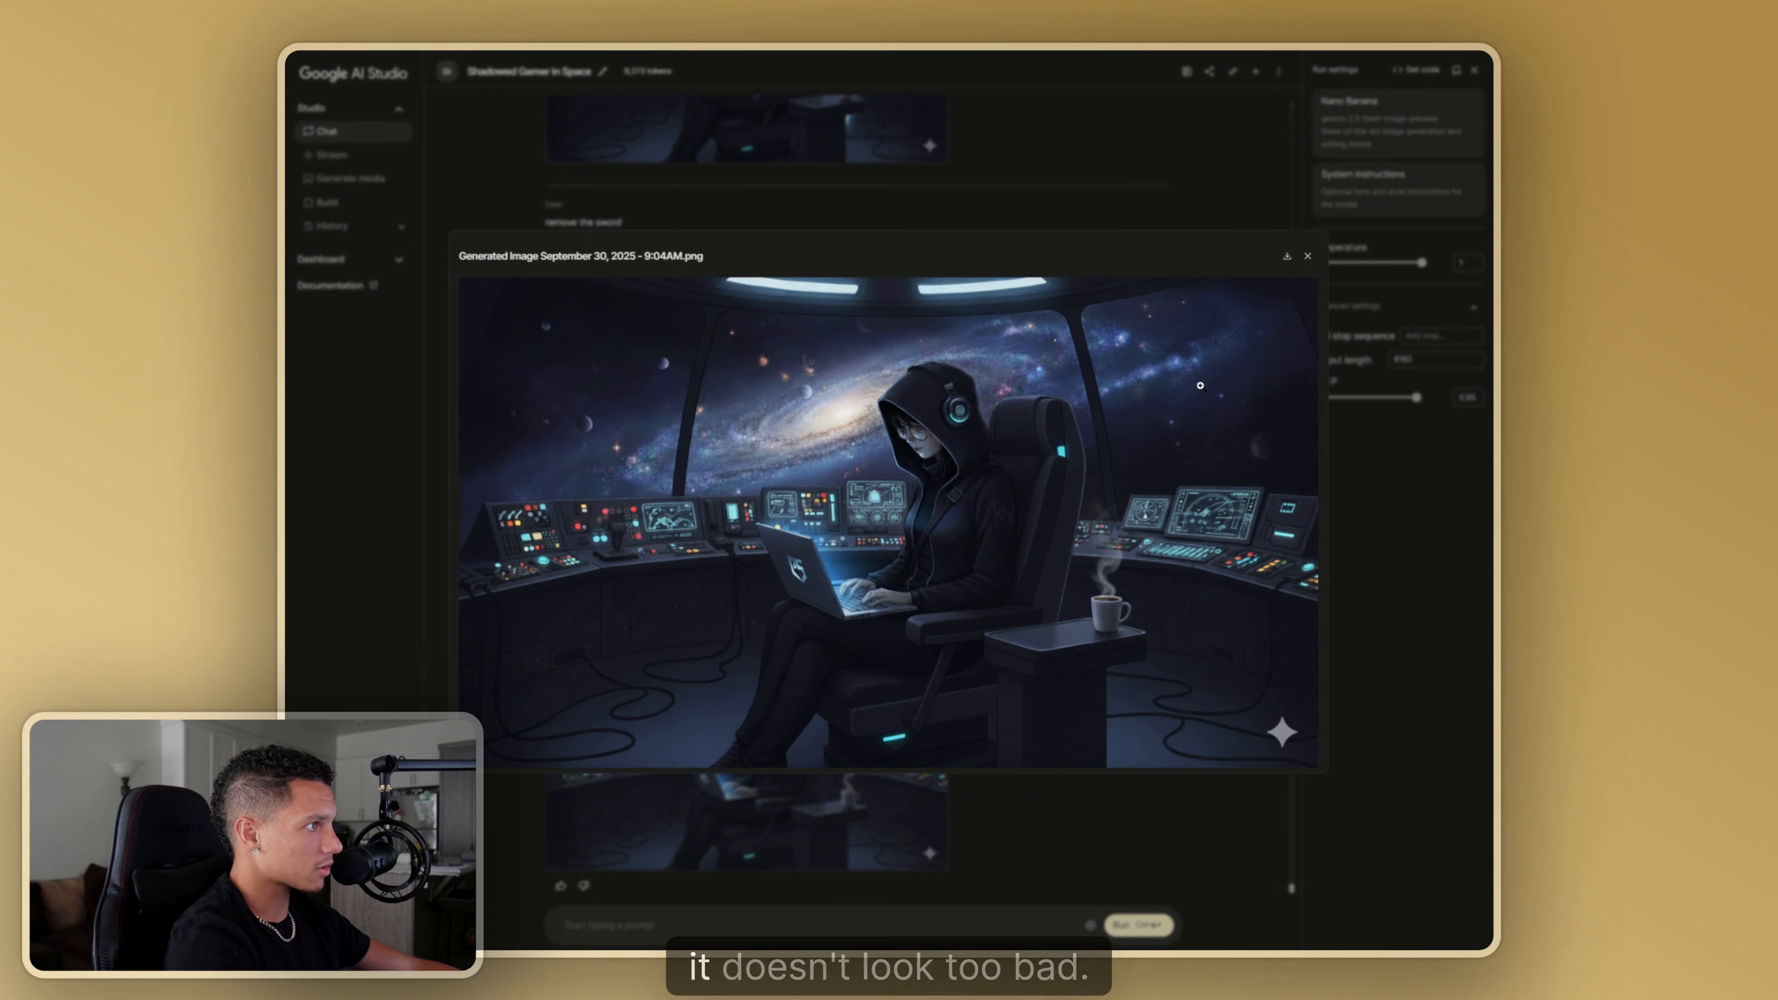
left_click(1308, 256)
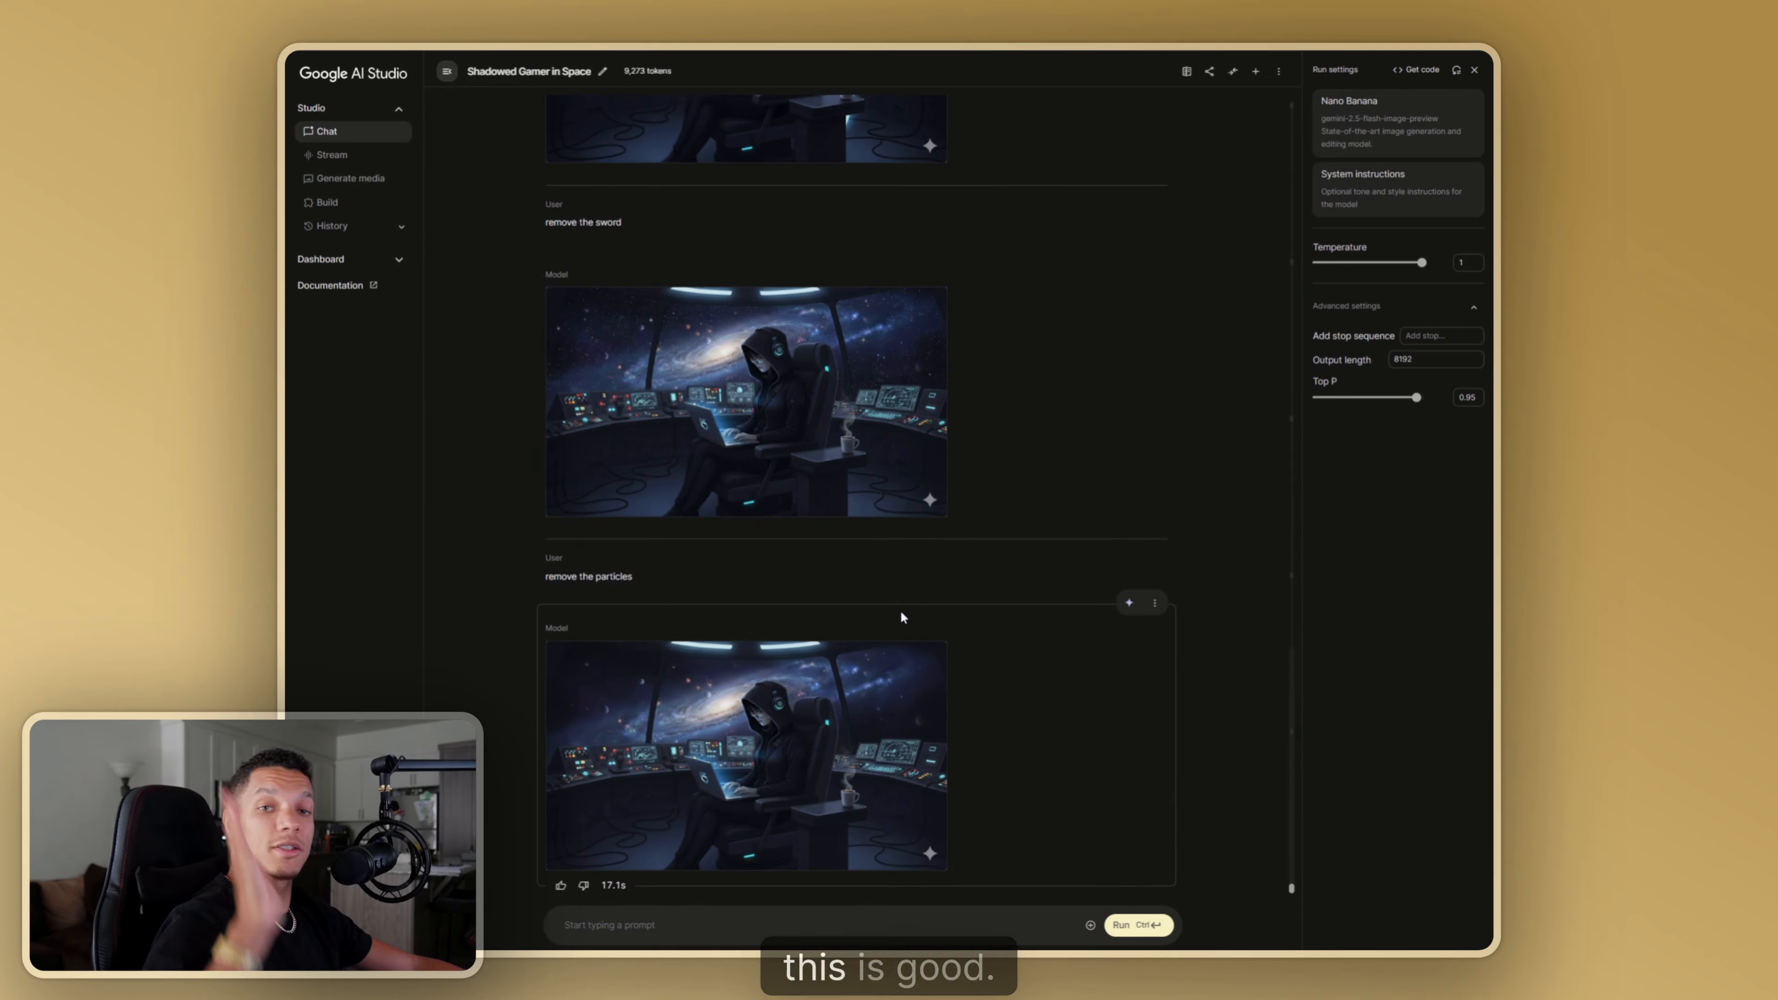
- Review the earlier image versions in the conversation and download the latest image, made with "remove the particles"
scroll(1041, 463, "up", 10)
scroll(1040, 463, "up", 8)
scroll(1041, 463, "down", 17)
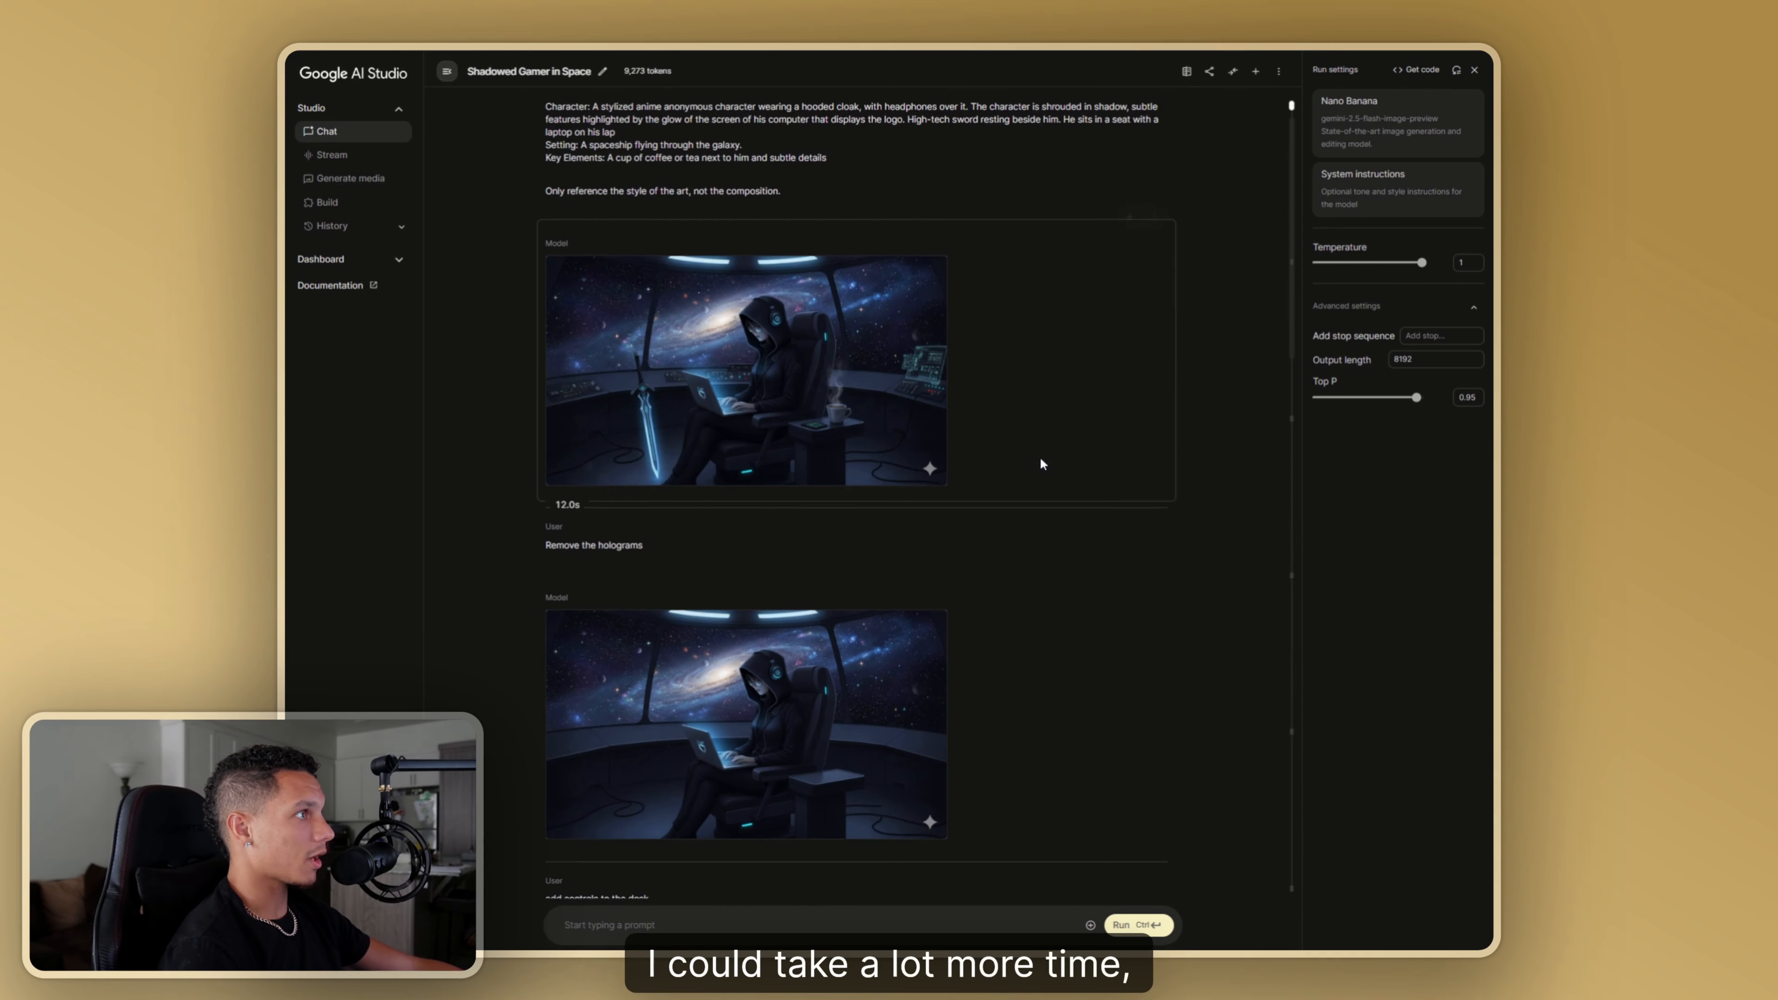
scroll(1040, 463, "down", 1)
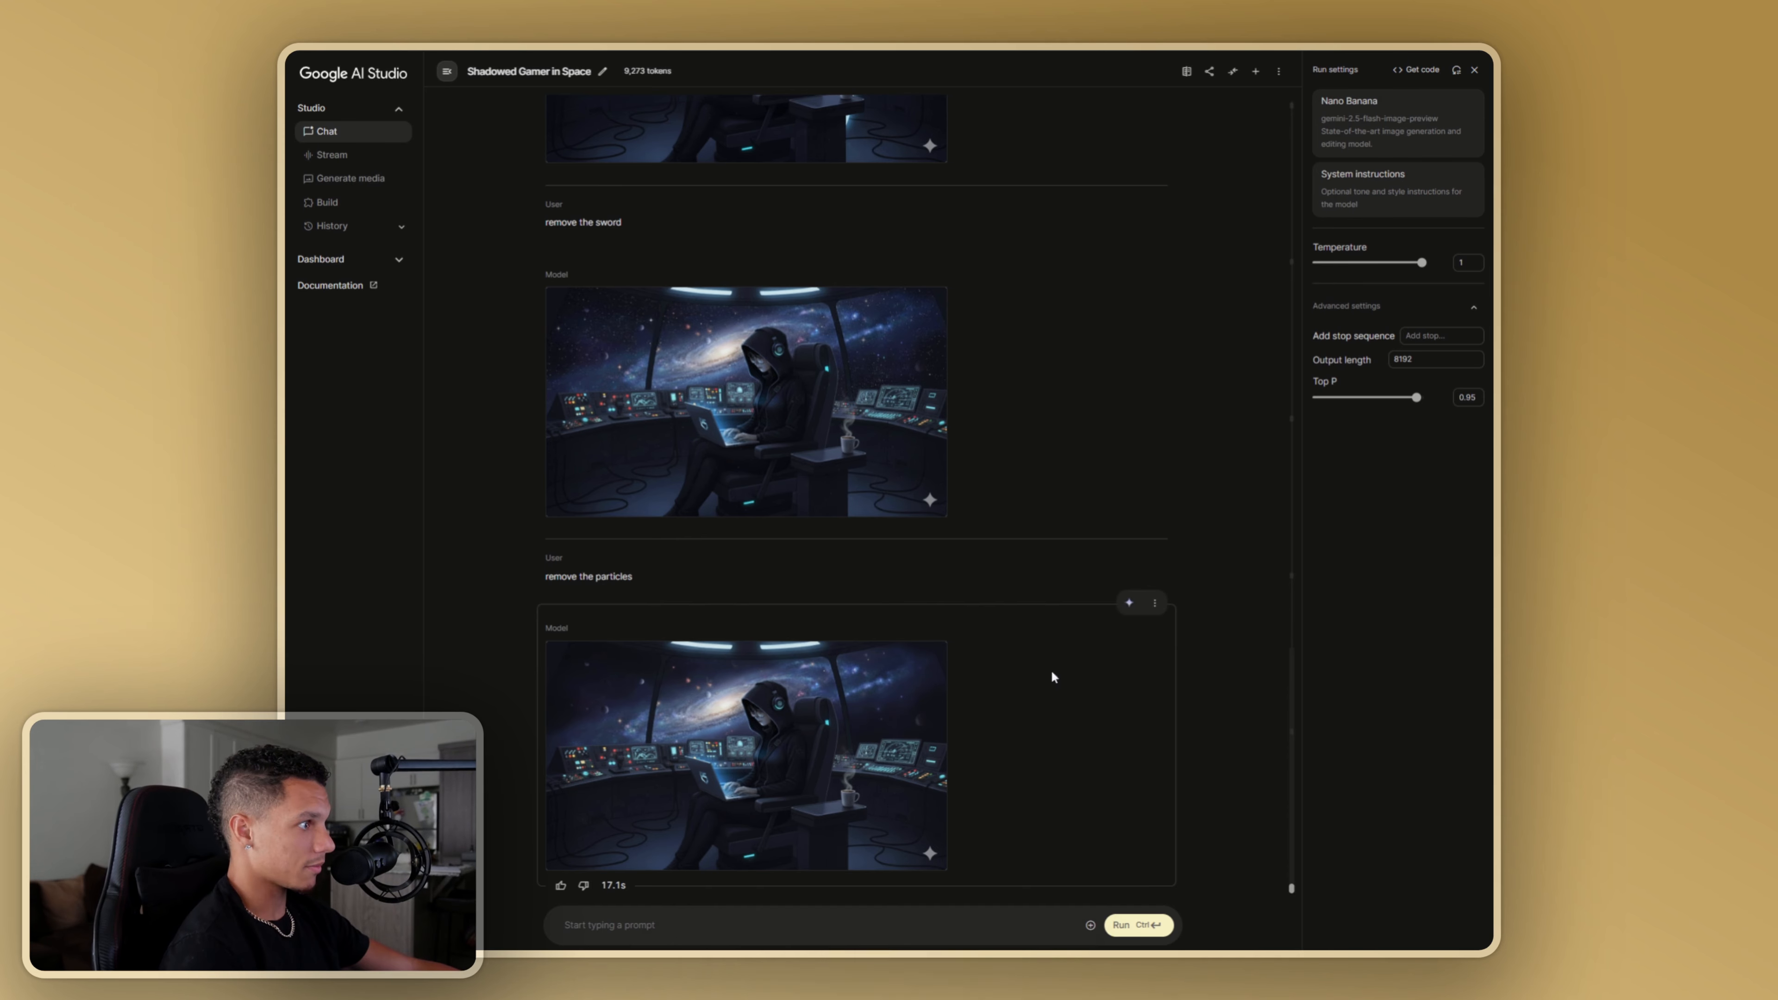
left_click(908, 856)
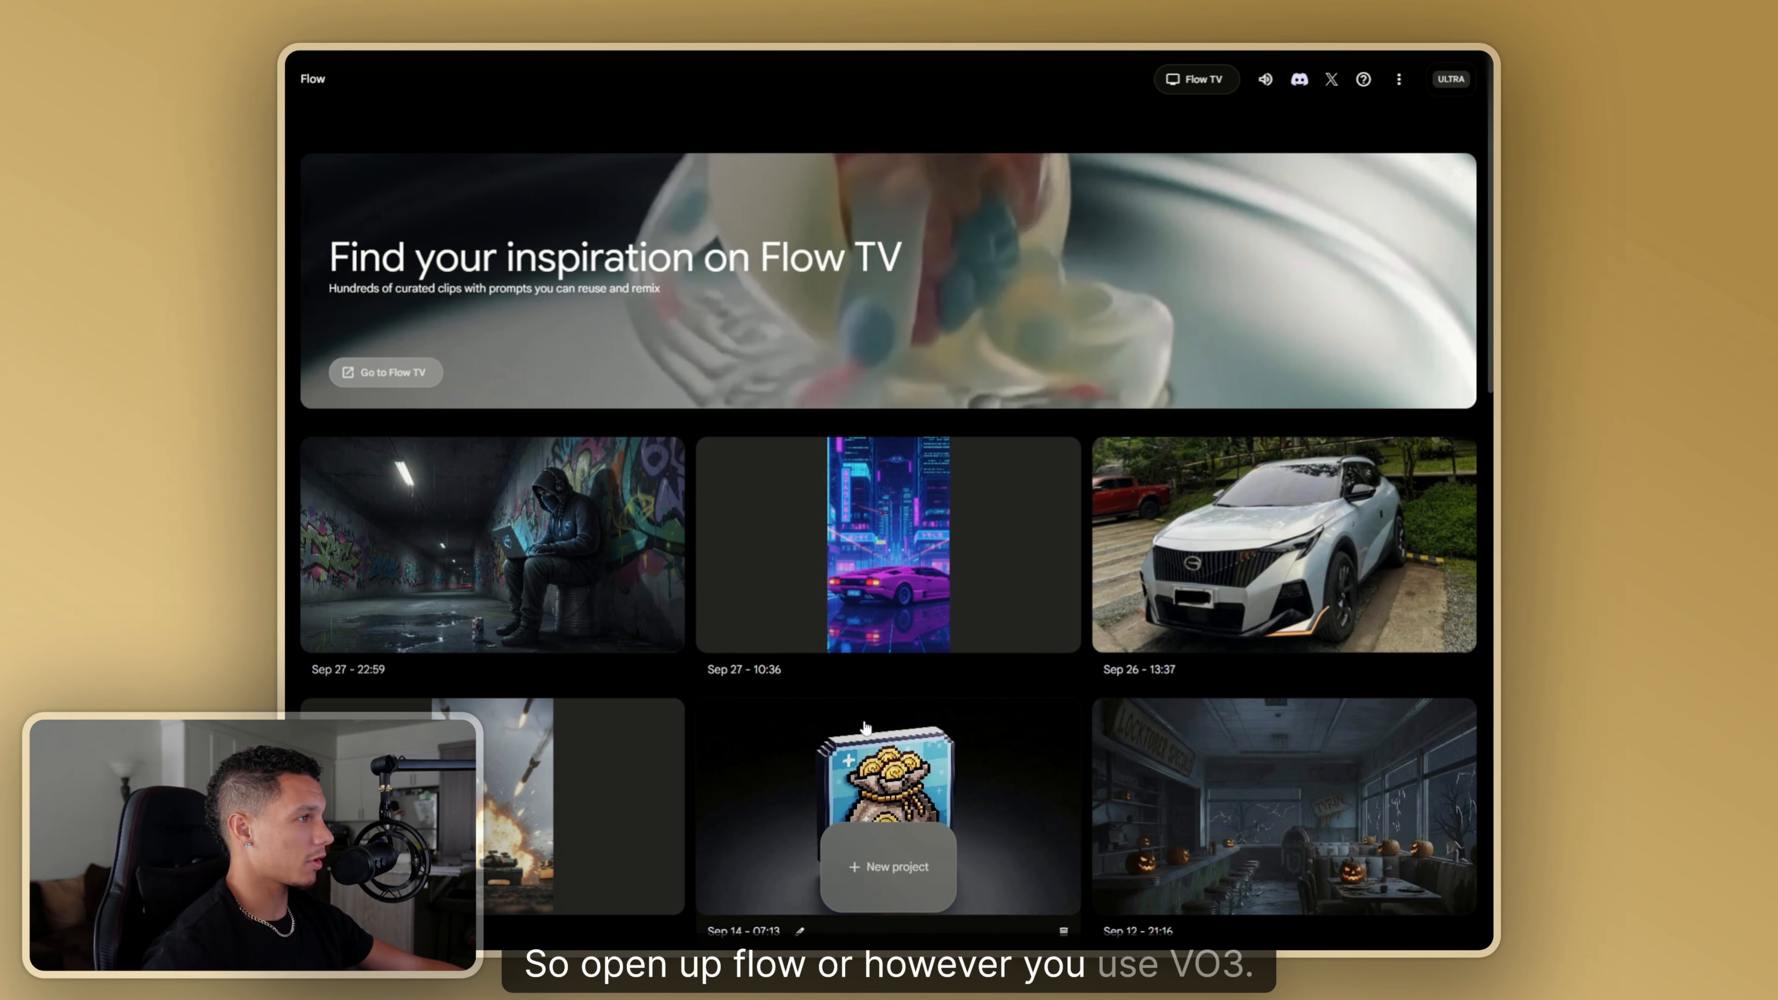
- In Flow, create a new project and set its generation mode to Frames to Video
scroll(797, 540, "down", 1)
left_click(888, 867)
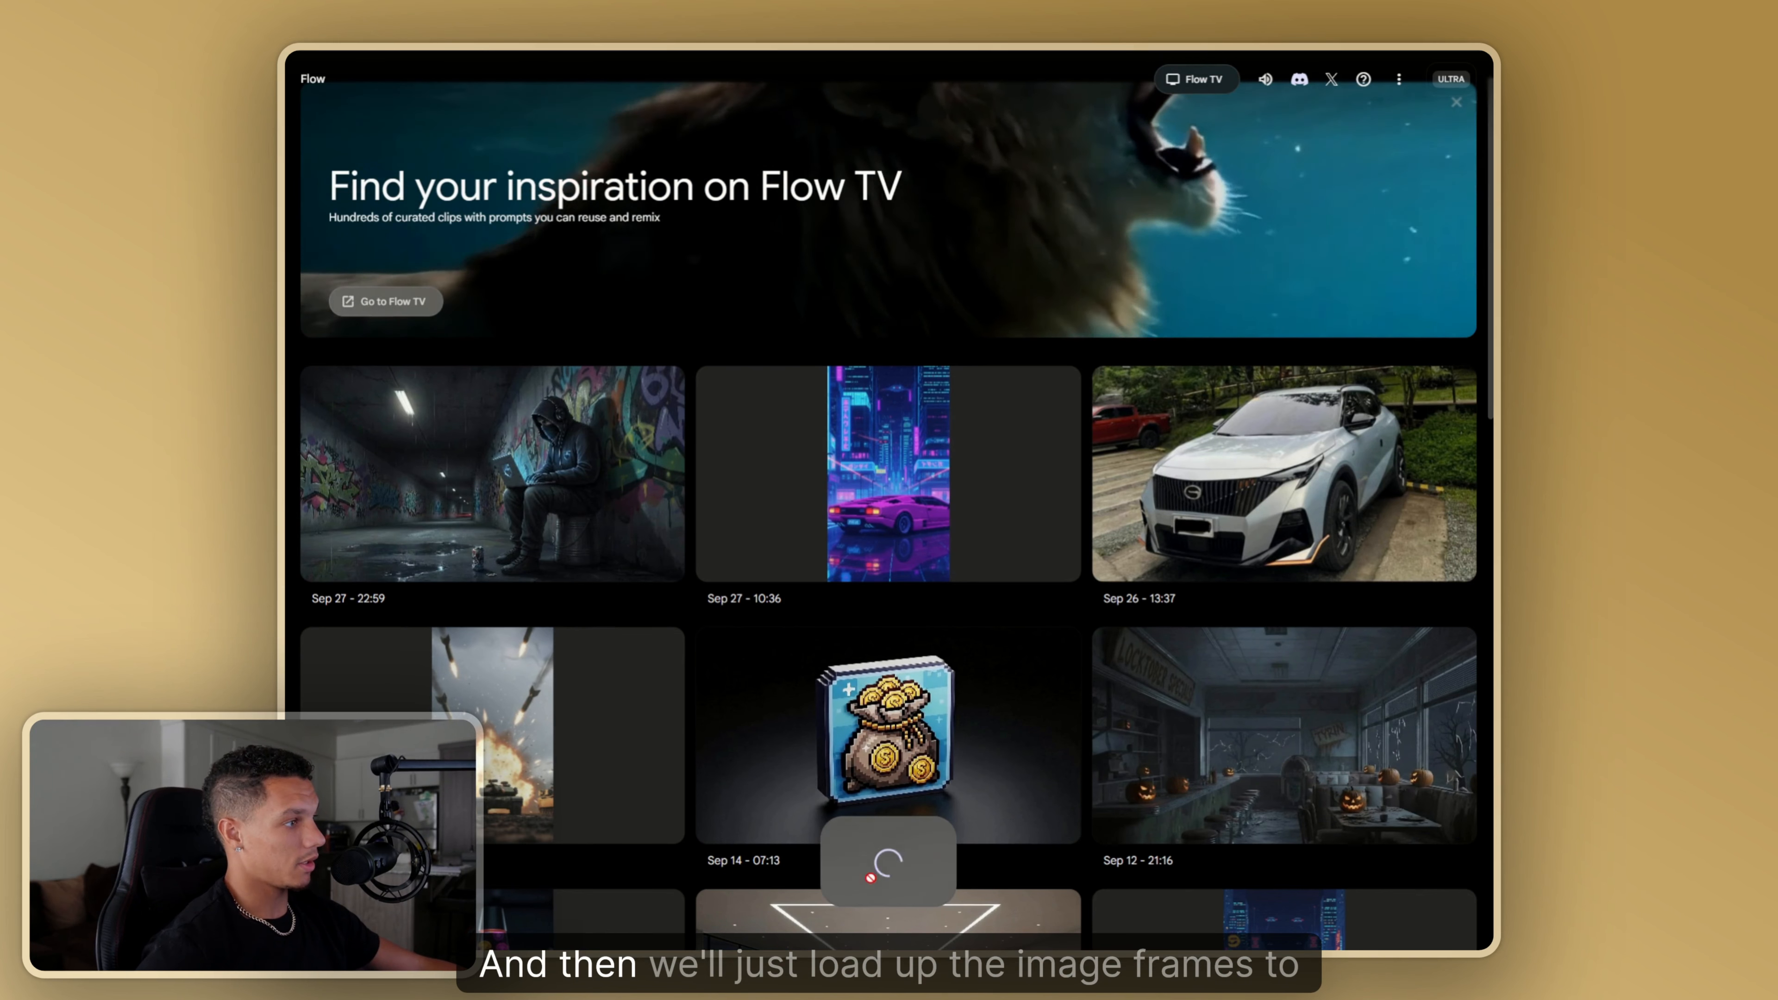
left_click(725, 841)
left_click(726, 772)
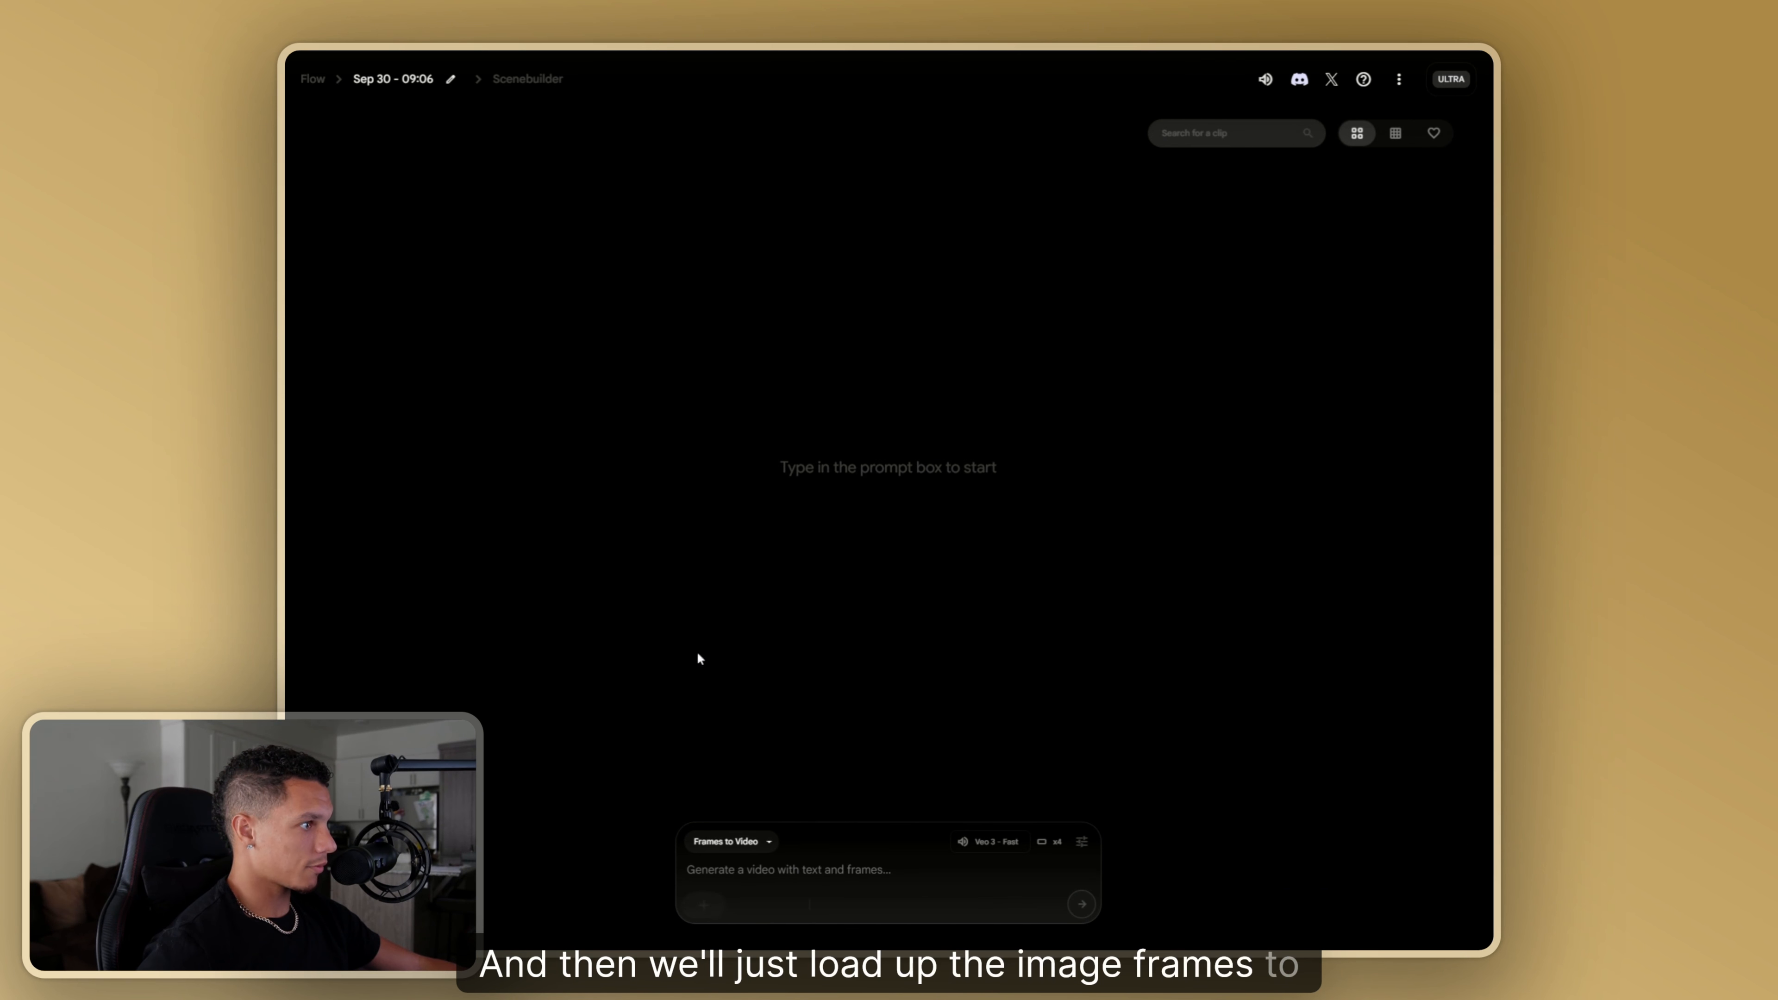
- Upload the spaceship image as the start frame and save it with a Landscape crop
left_click(703, 904)
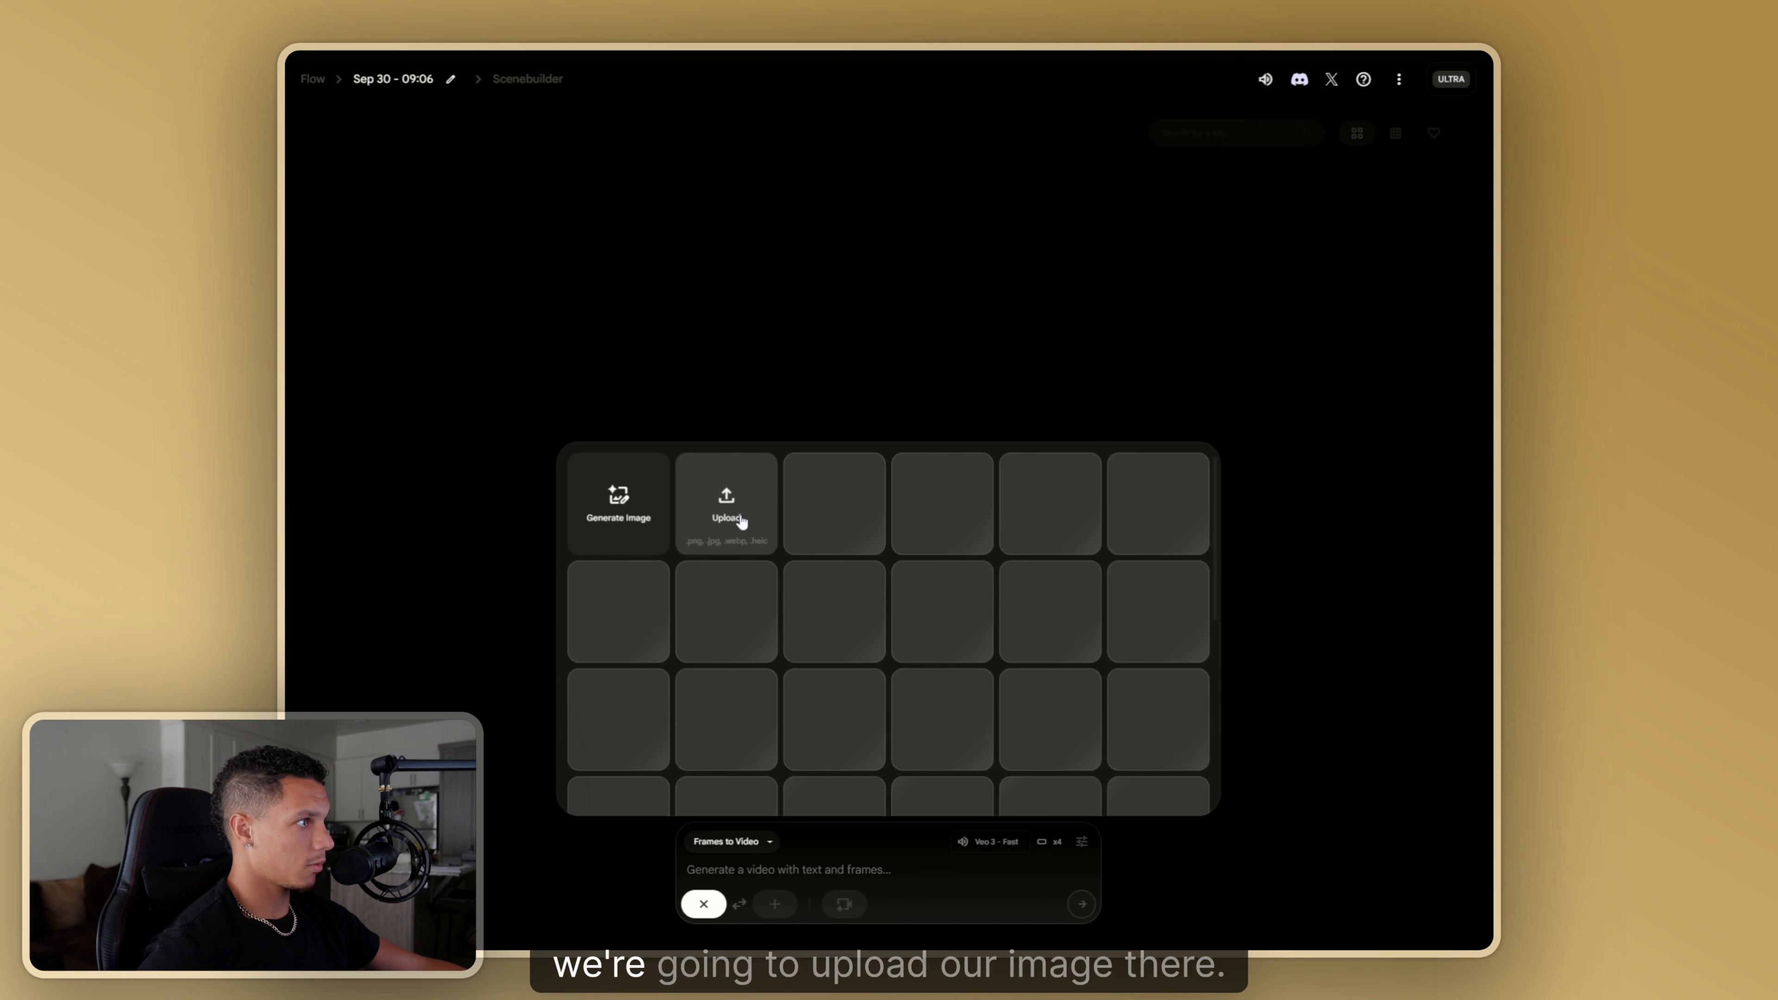
left_click(740, 522)
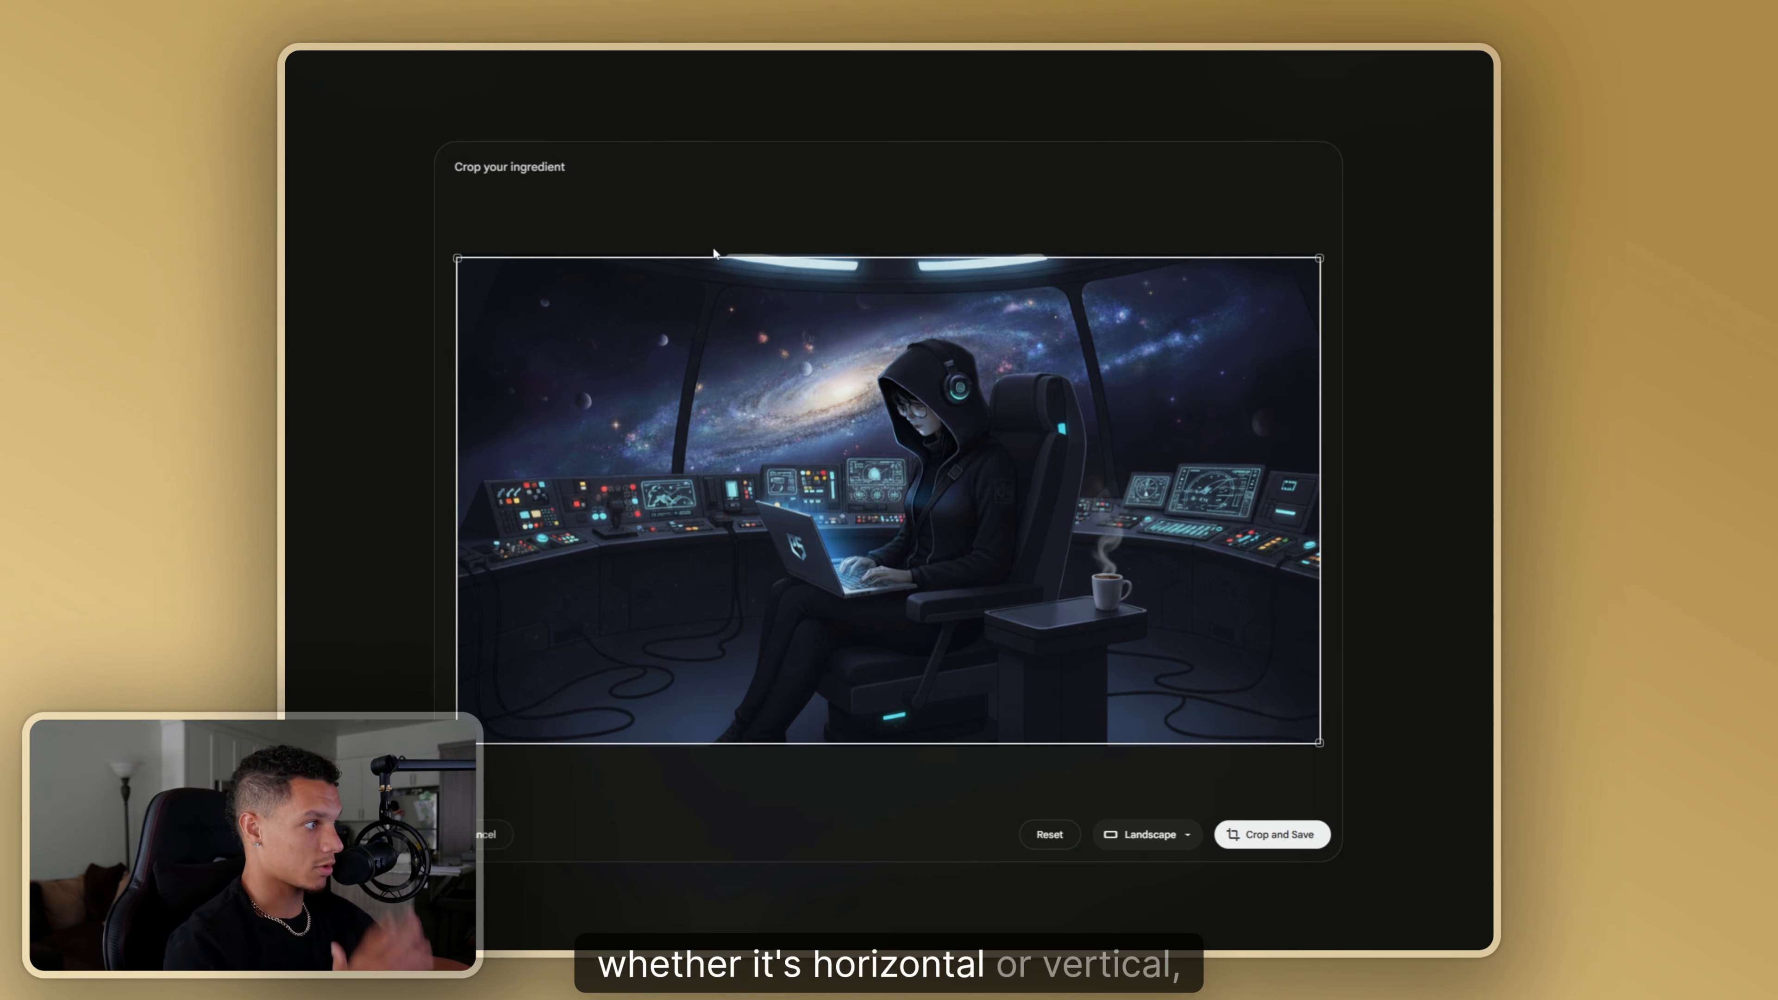
left_click(1148, 835)
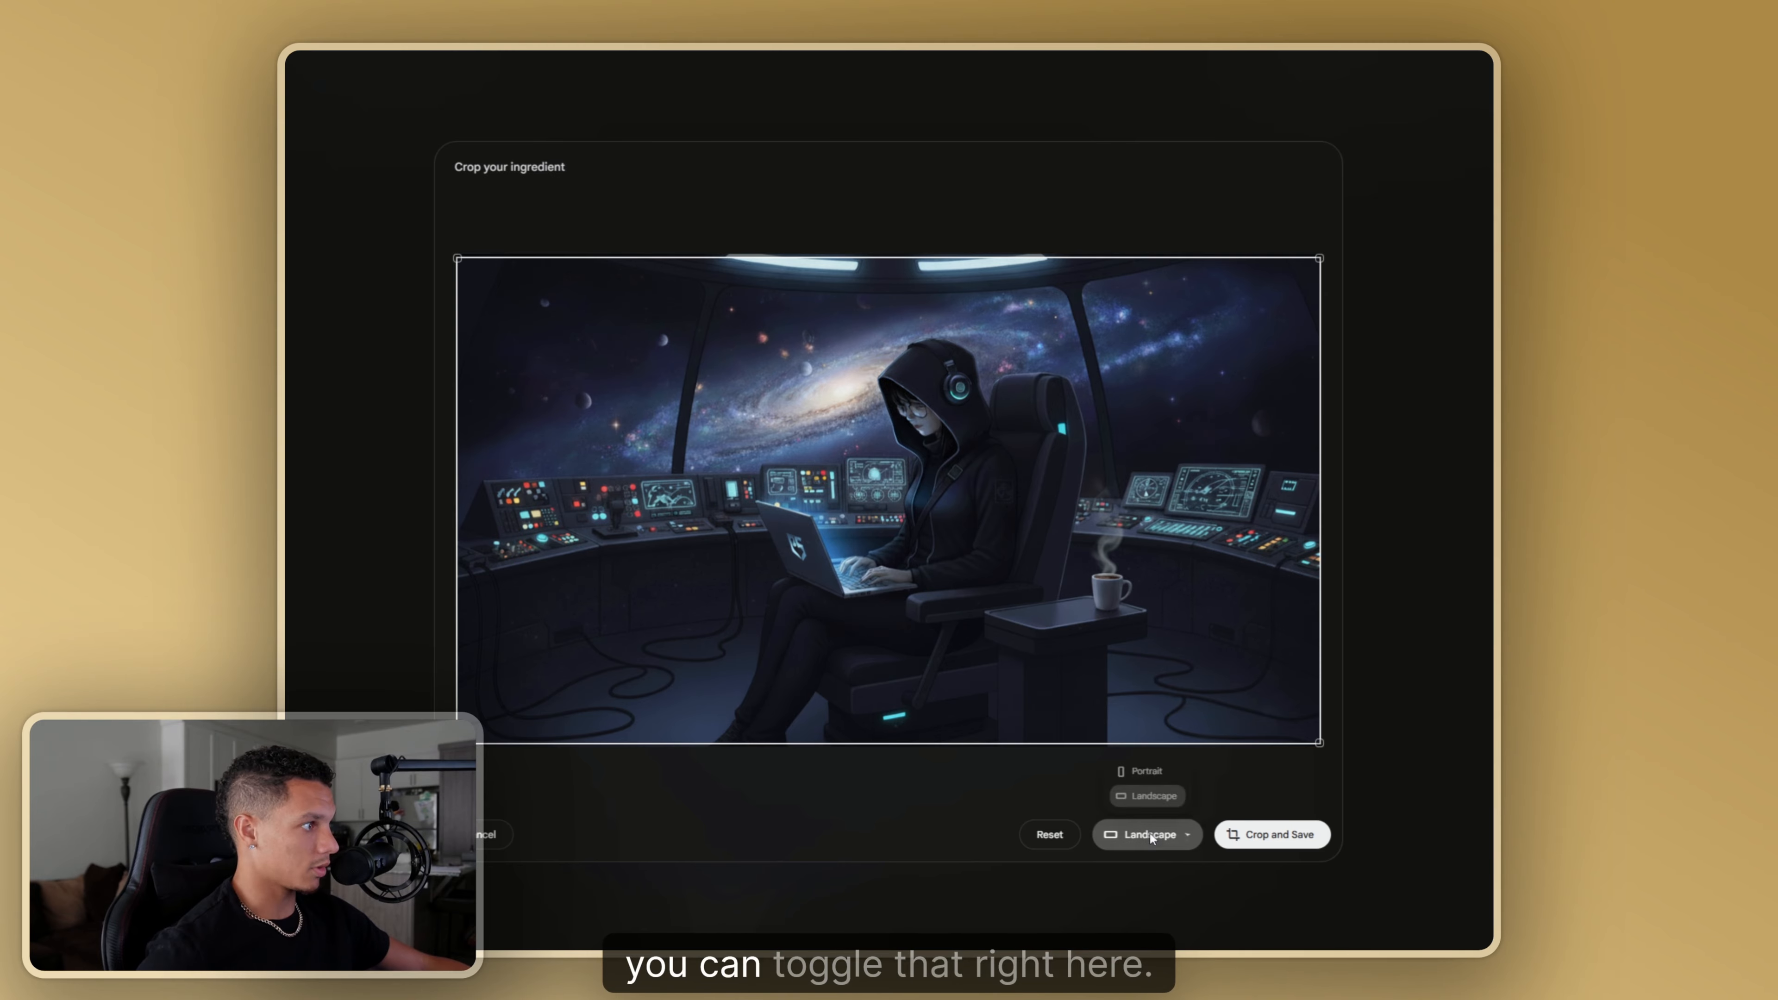
left_click(1150, 842)
left_click(1268, 836)
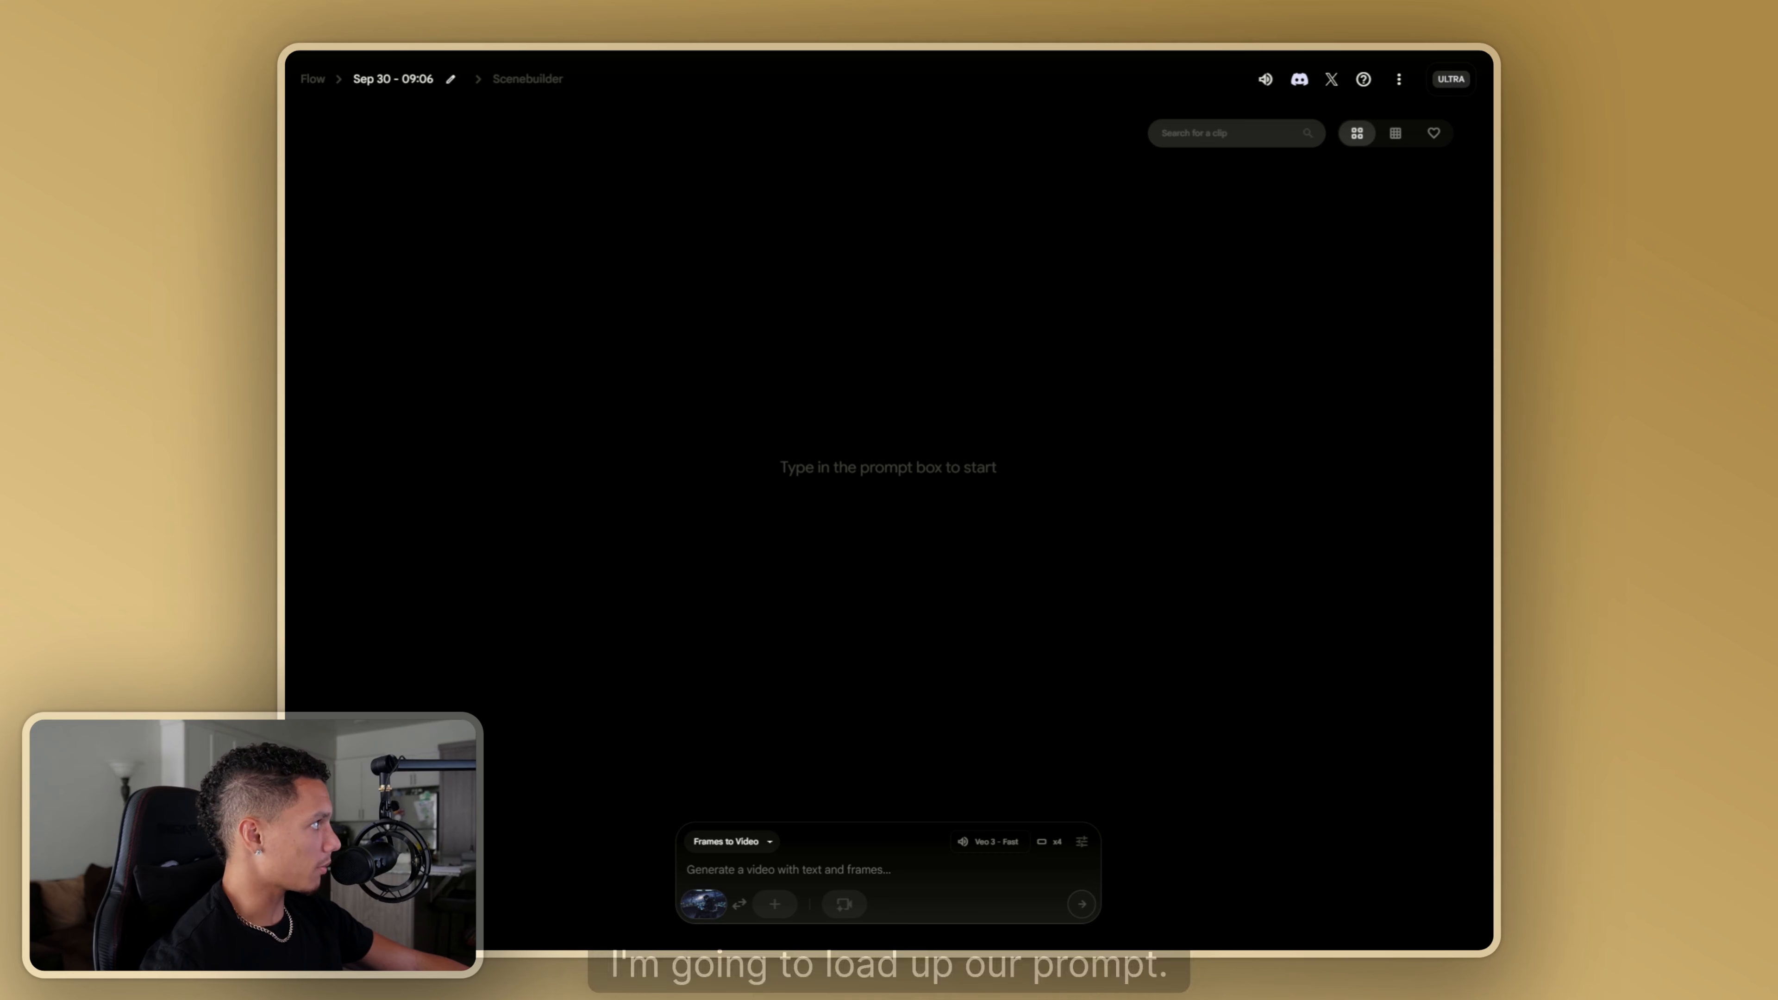
- Generate videos with the prompt "Animate the scene with subtle, continuous motion", adding a nodding head, coffee steam, rain on the window and twinkling stars
type("Animate the scene with subtle, continuous motion. The character's head nods slightly to the beat, steam rises from a coffee cup, rain trickles down the window, stars gently twinkle.")
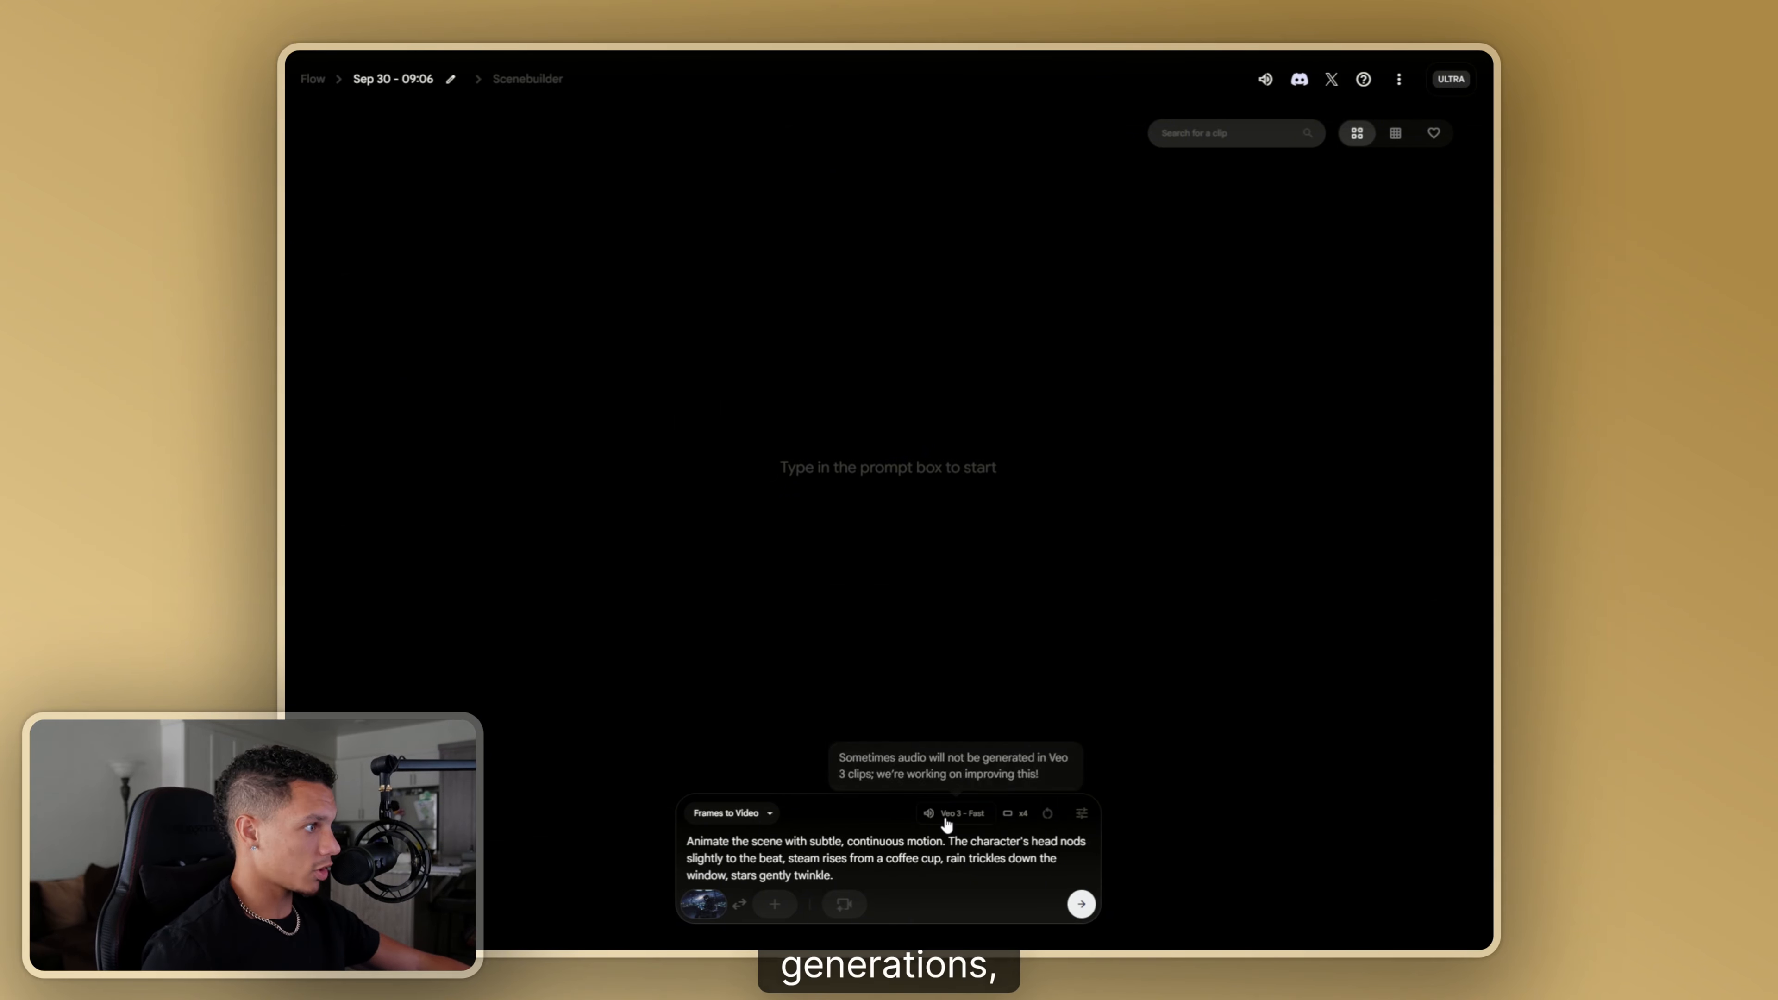
left_click(1081, 905)
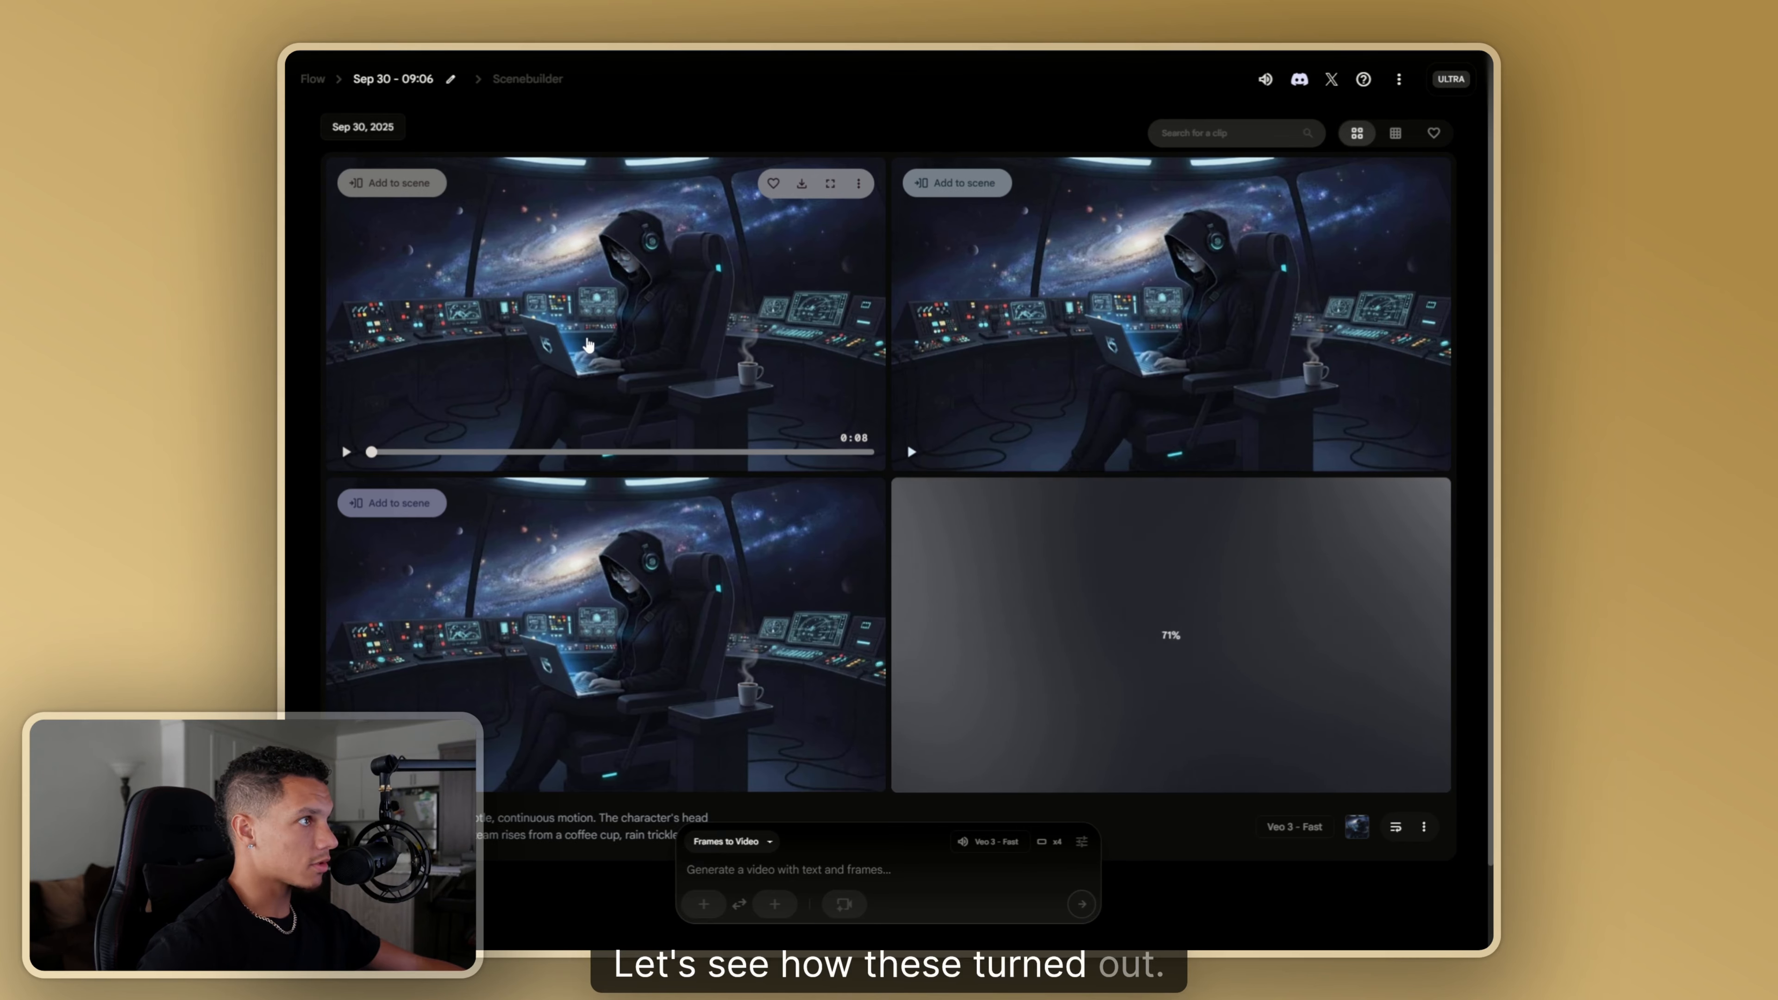
- Play back the generated videos to compare their camera movement, the scene outside and the rain
left_click(588, 343)
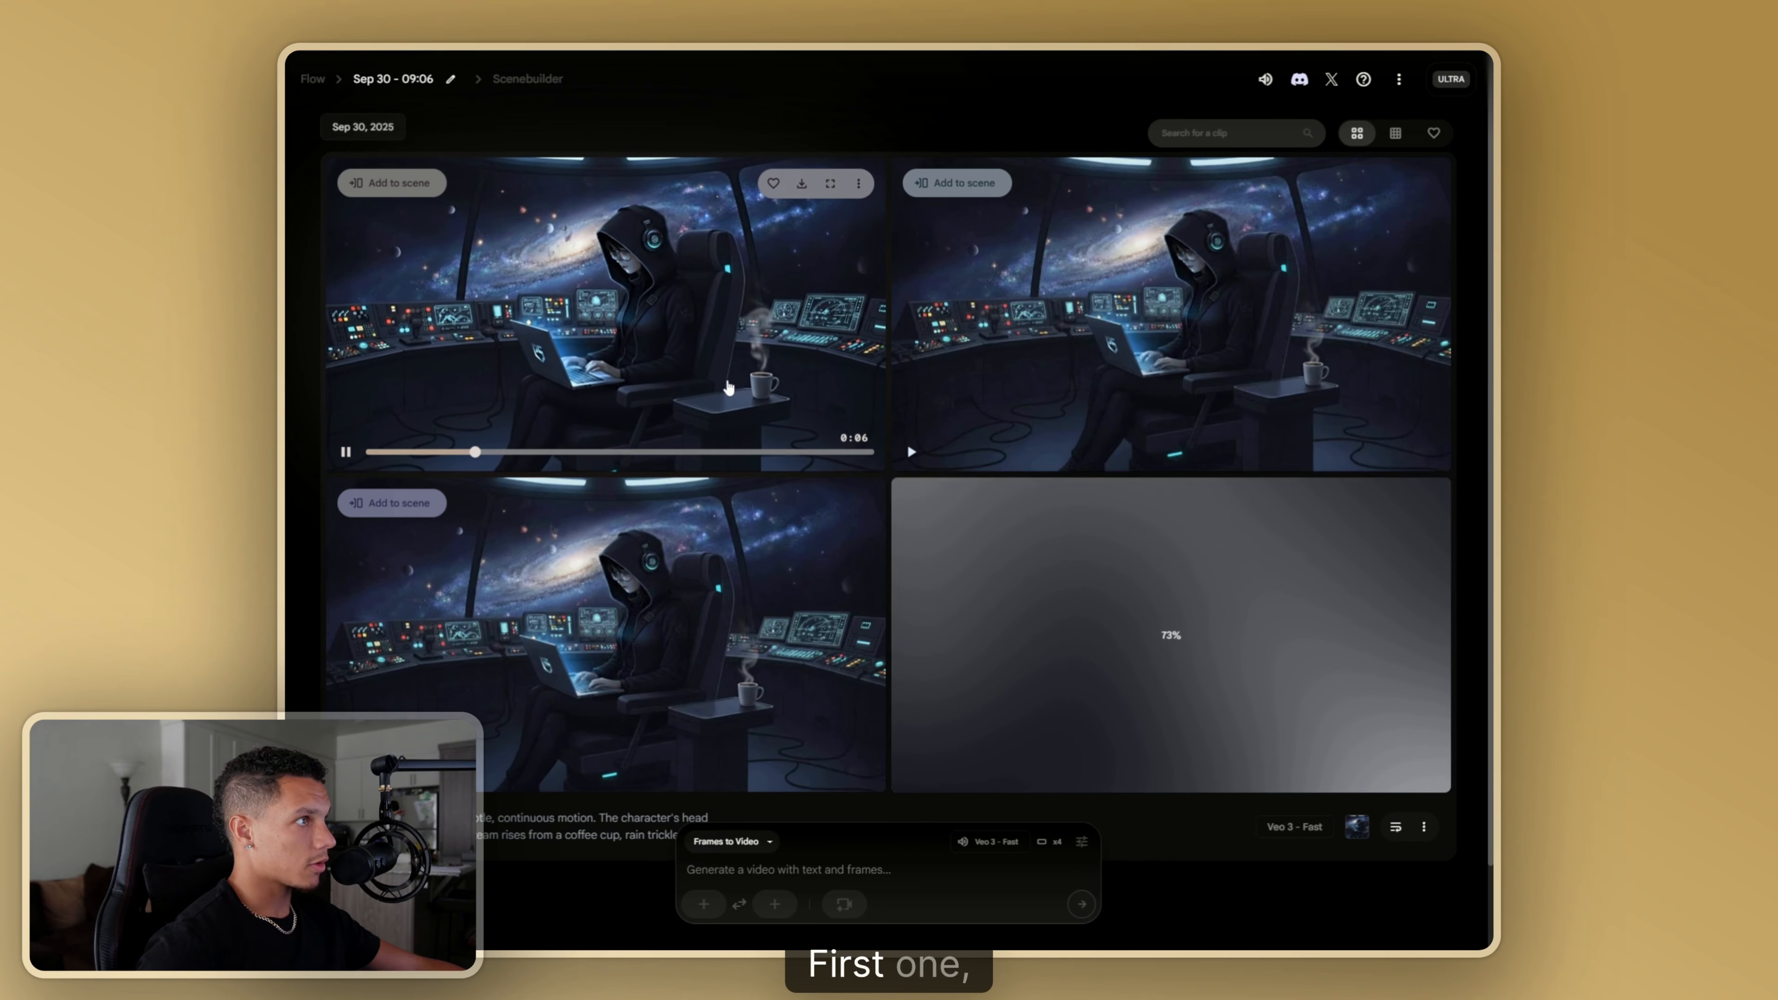
left_click(732, 359)
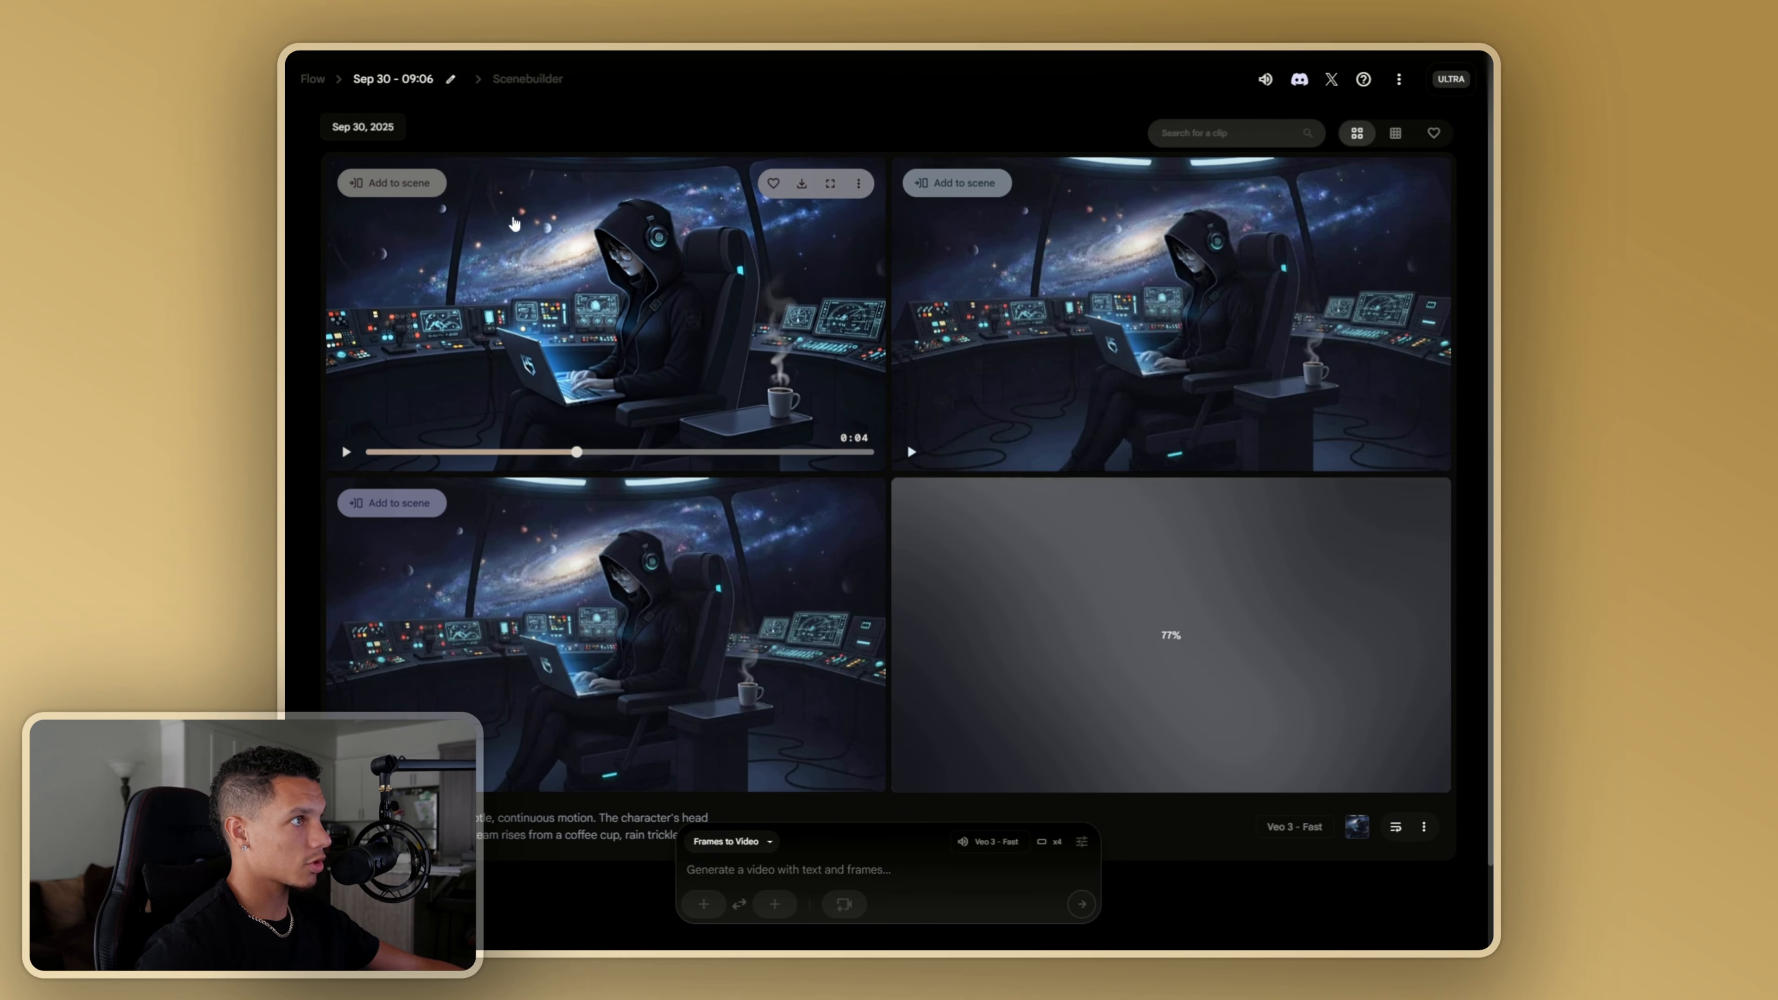
left_click(529, 224)
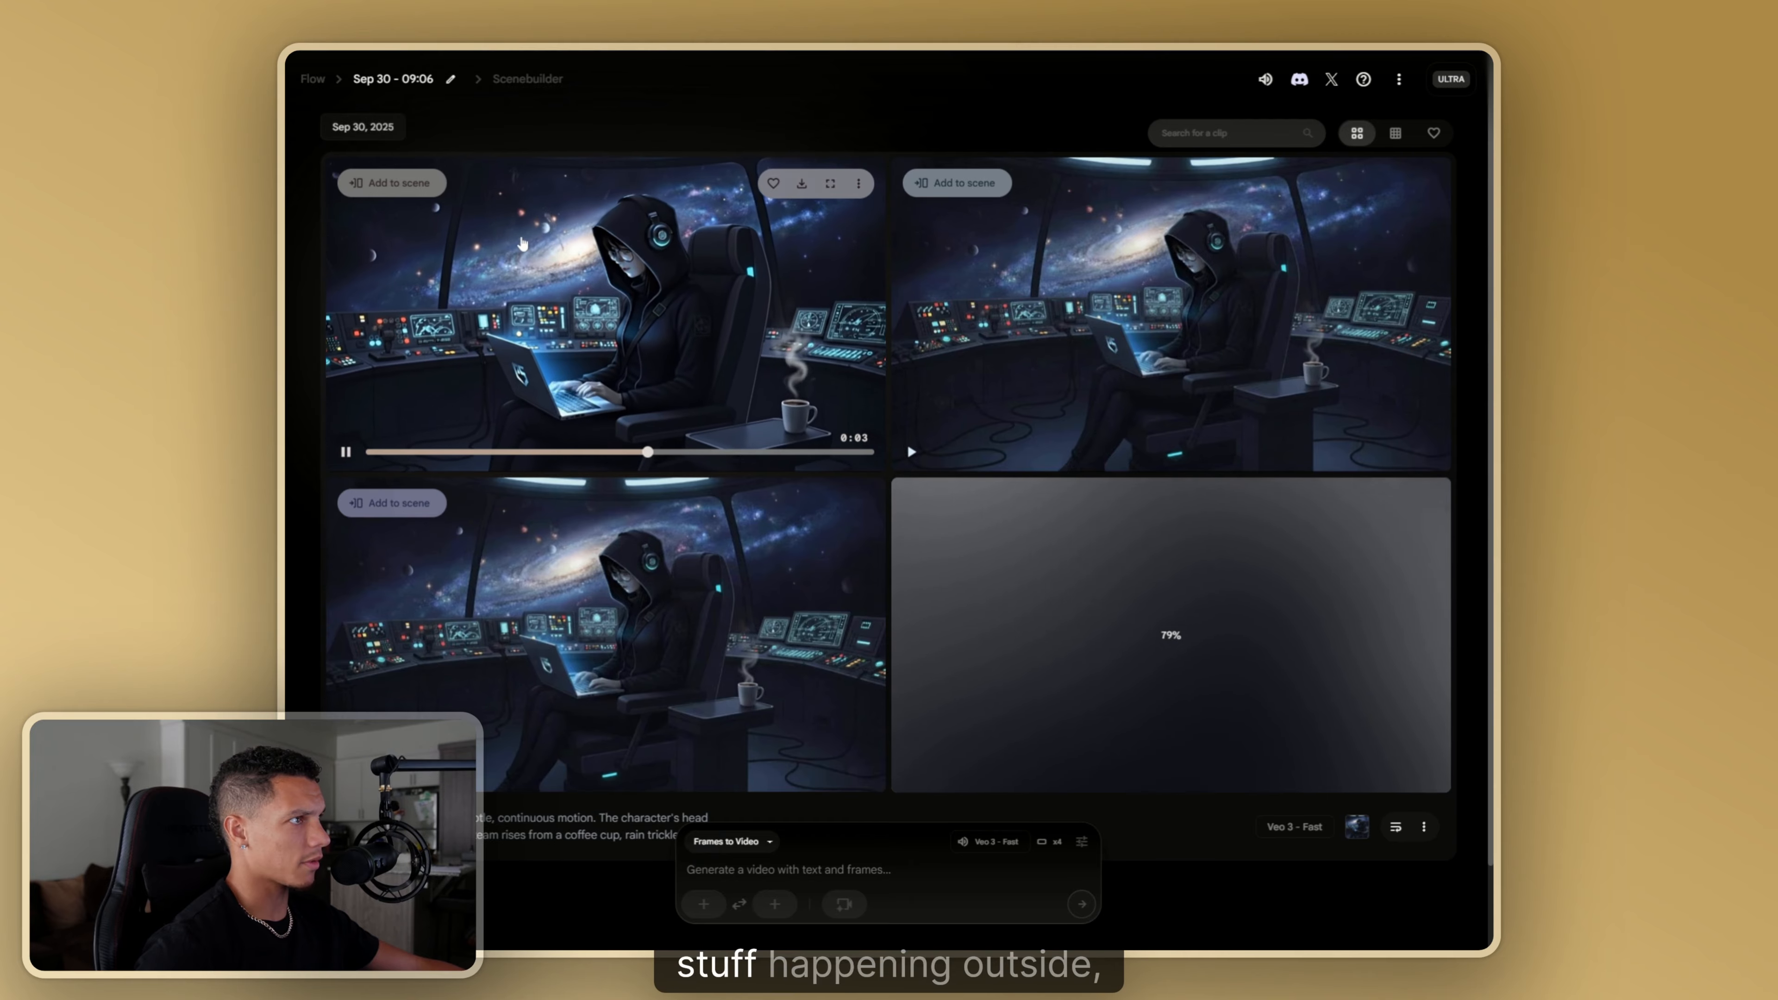
left_click(663, 272)
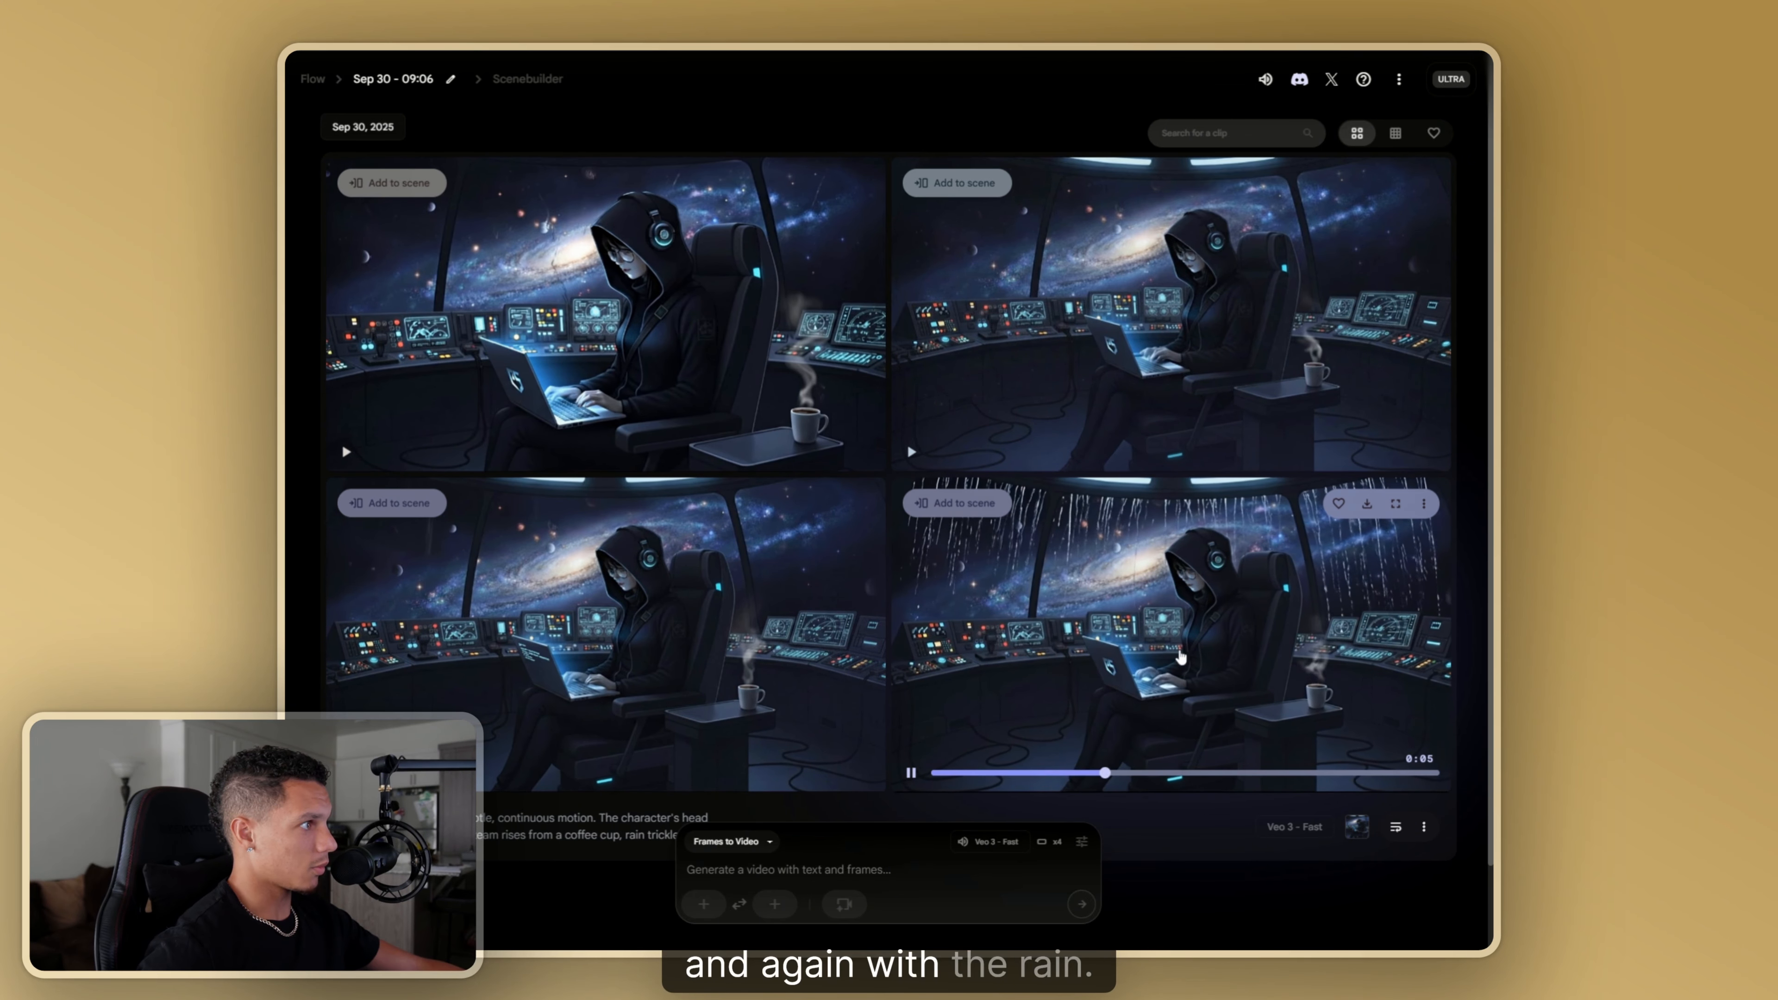
left_click(1232, 542)
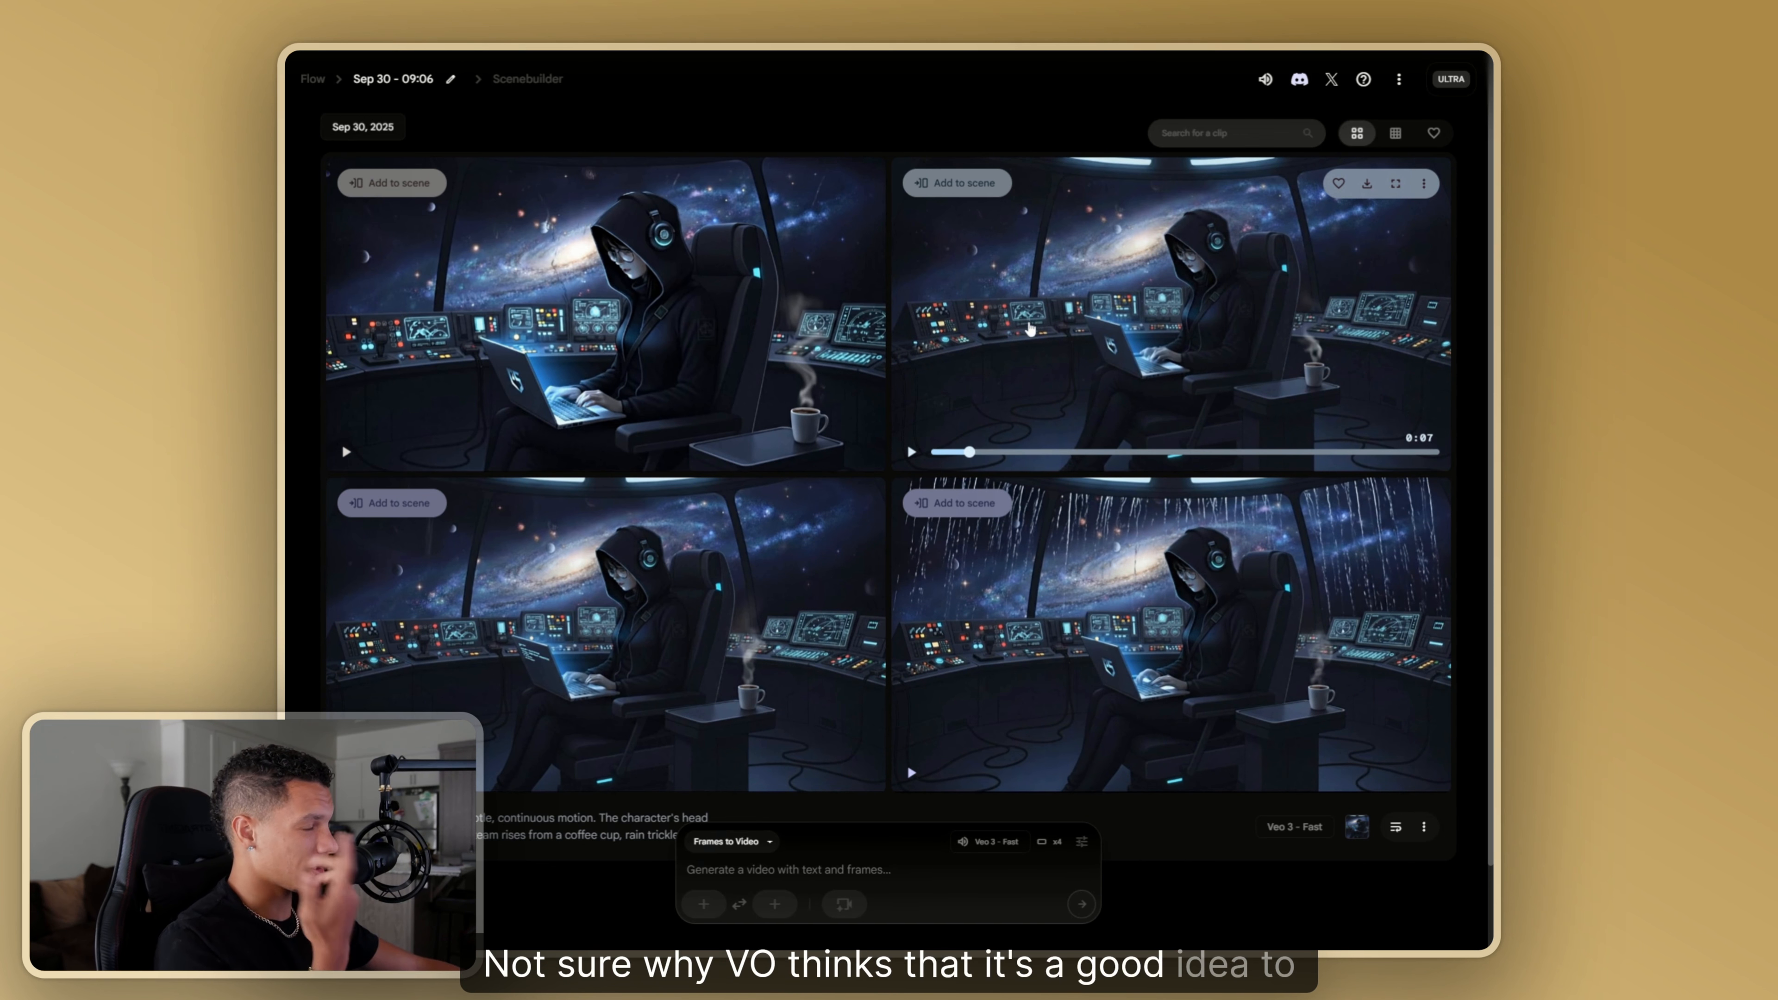
- Reuse the previous prompt and start frame, remove the rain phrase, add "Stationary camera." and generate a new set of videos
scroll(1295, 701, "down", 2)
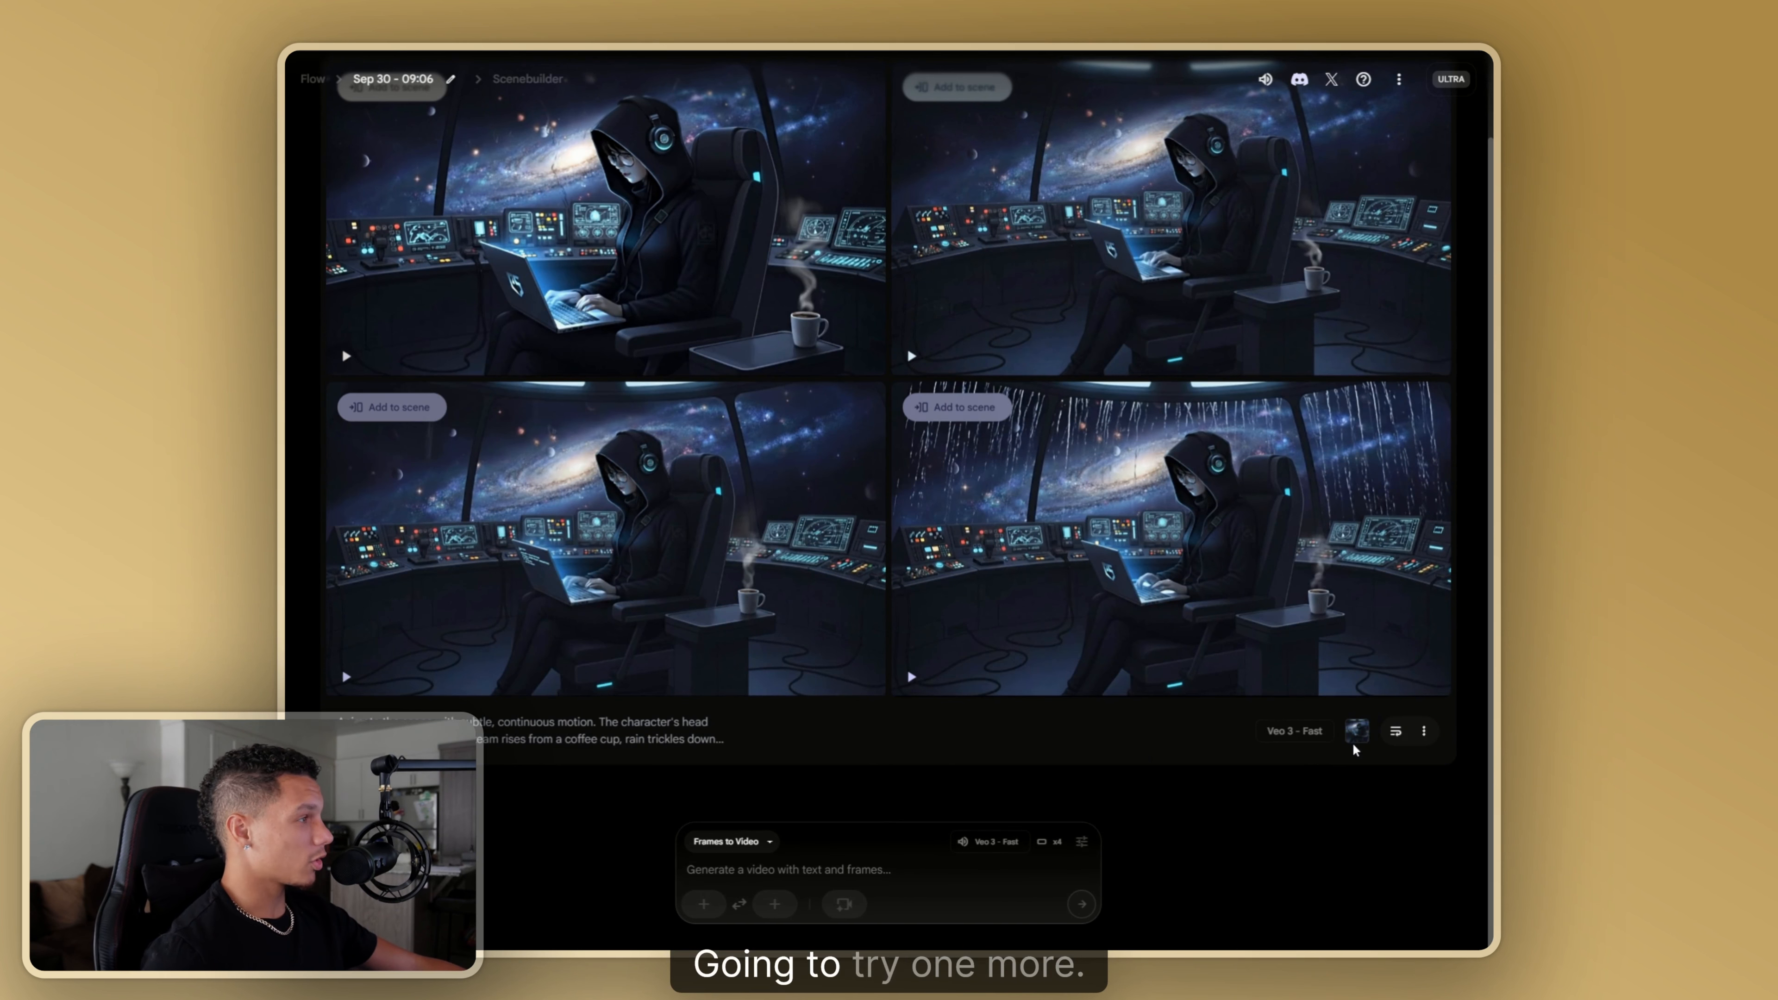
left_click(1395, 731)
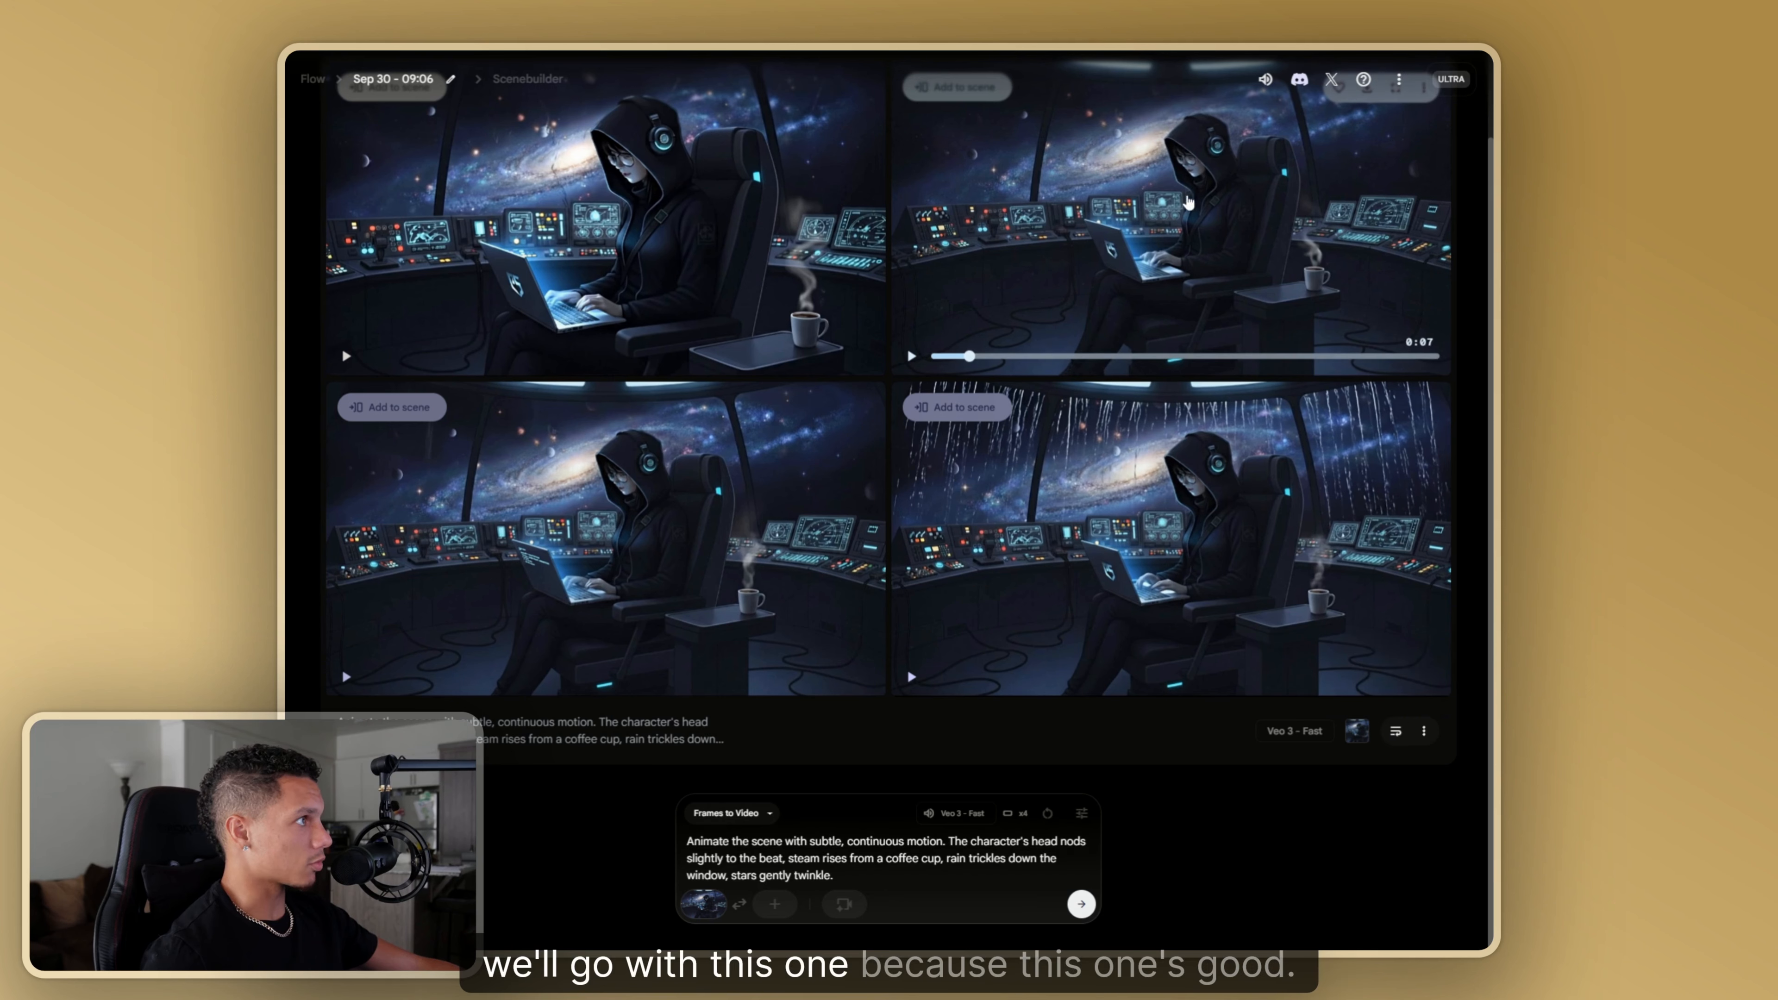
left_click(858, 875)
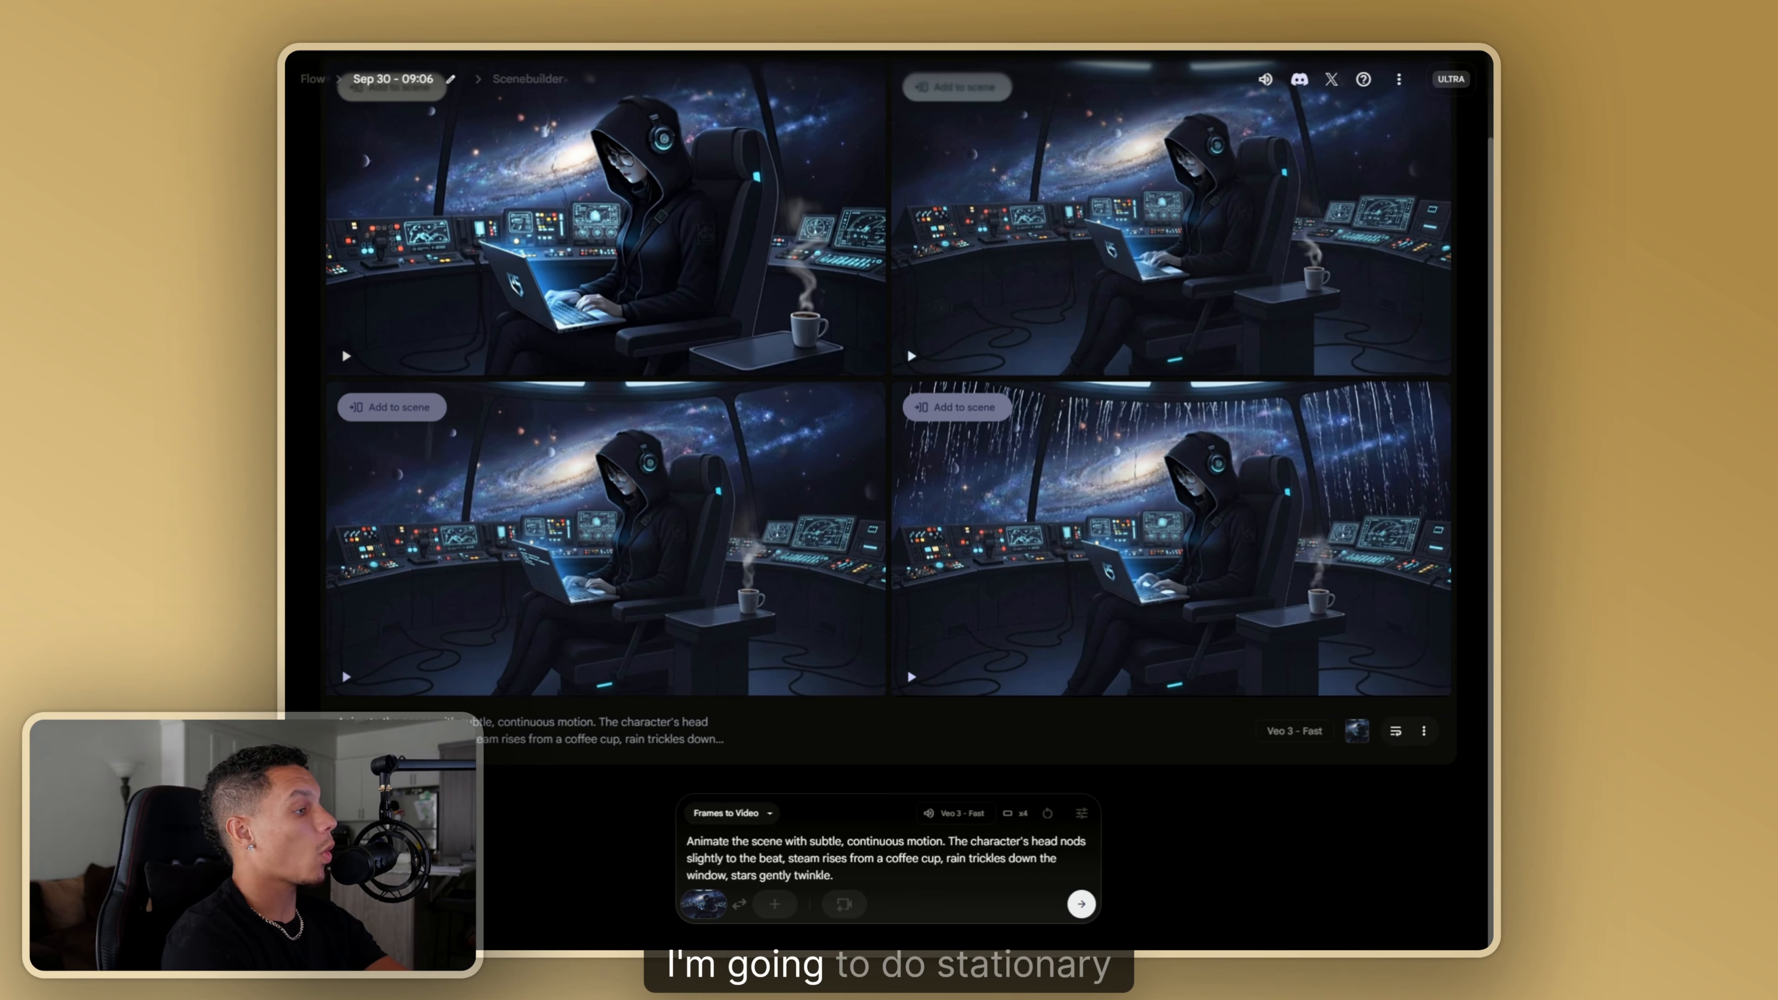
type("Stationary camera,")
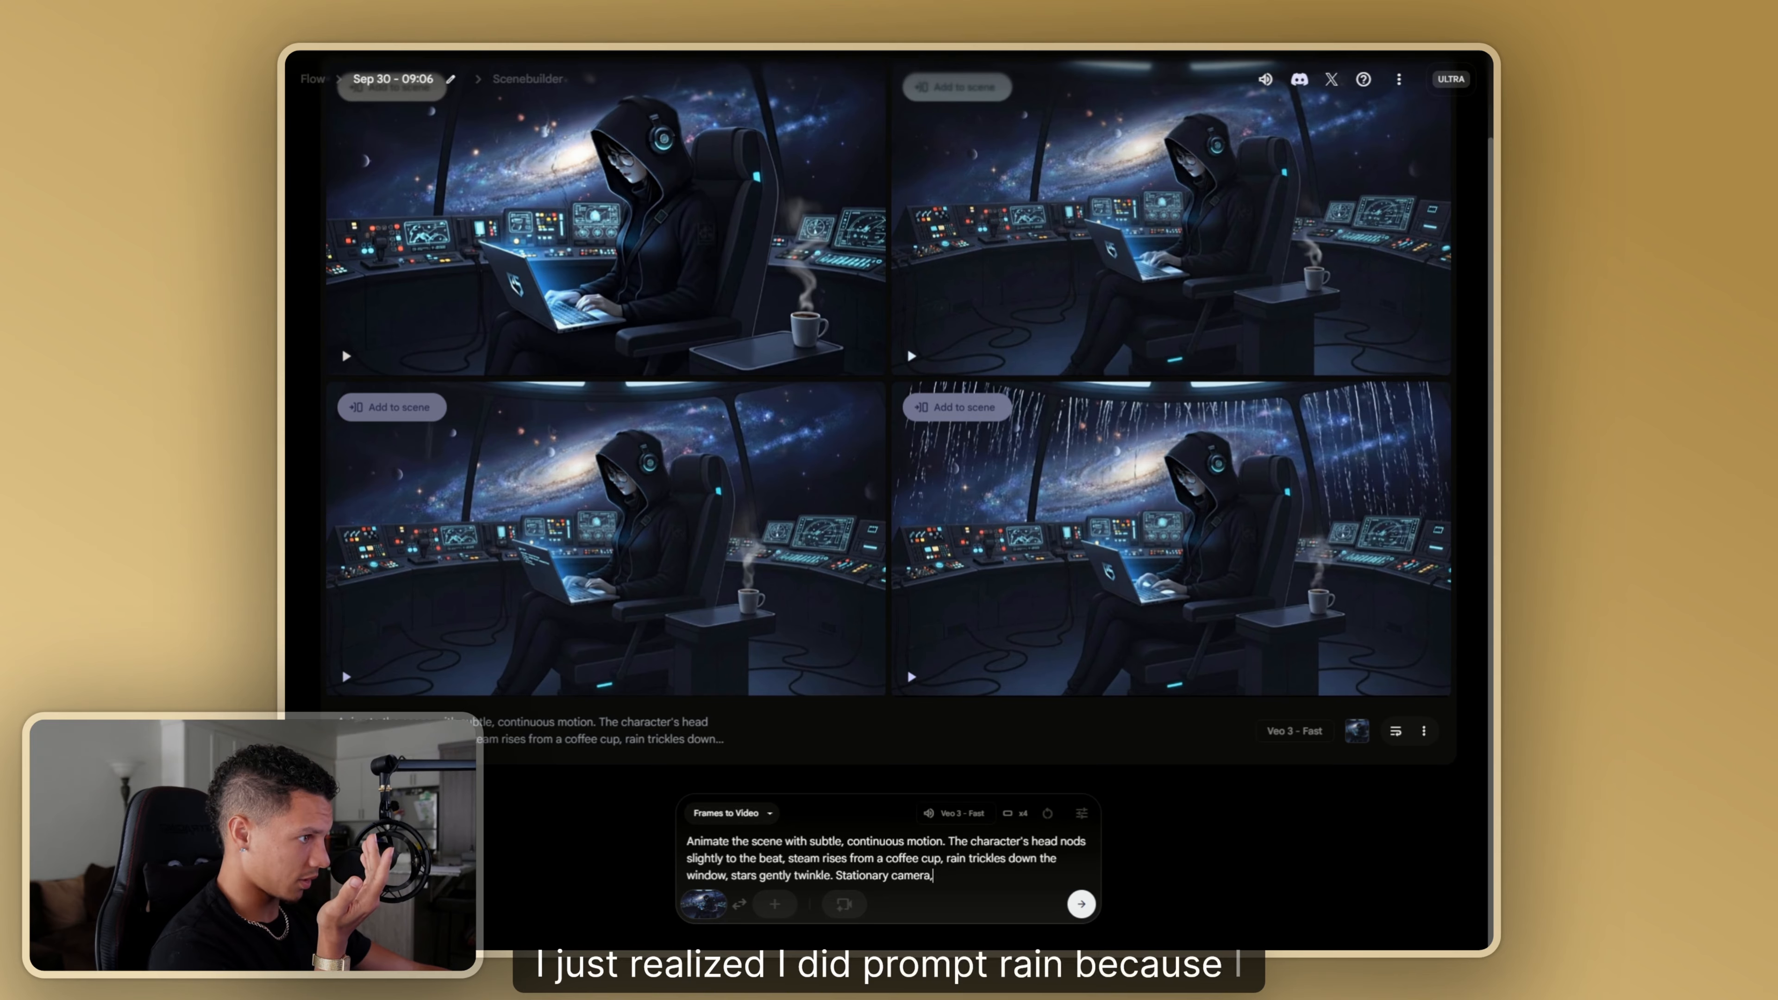
key("Return")
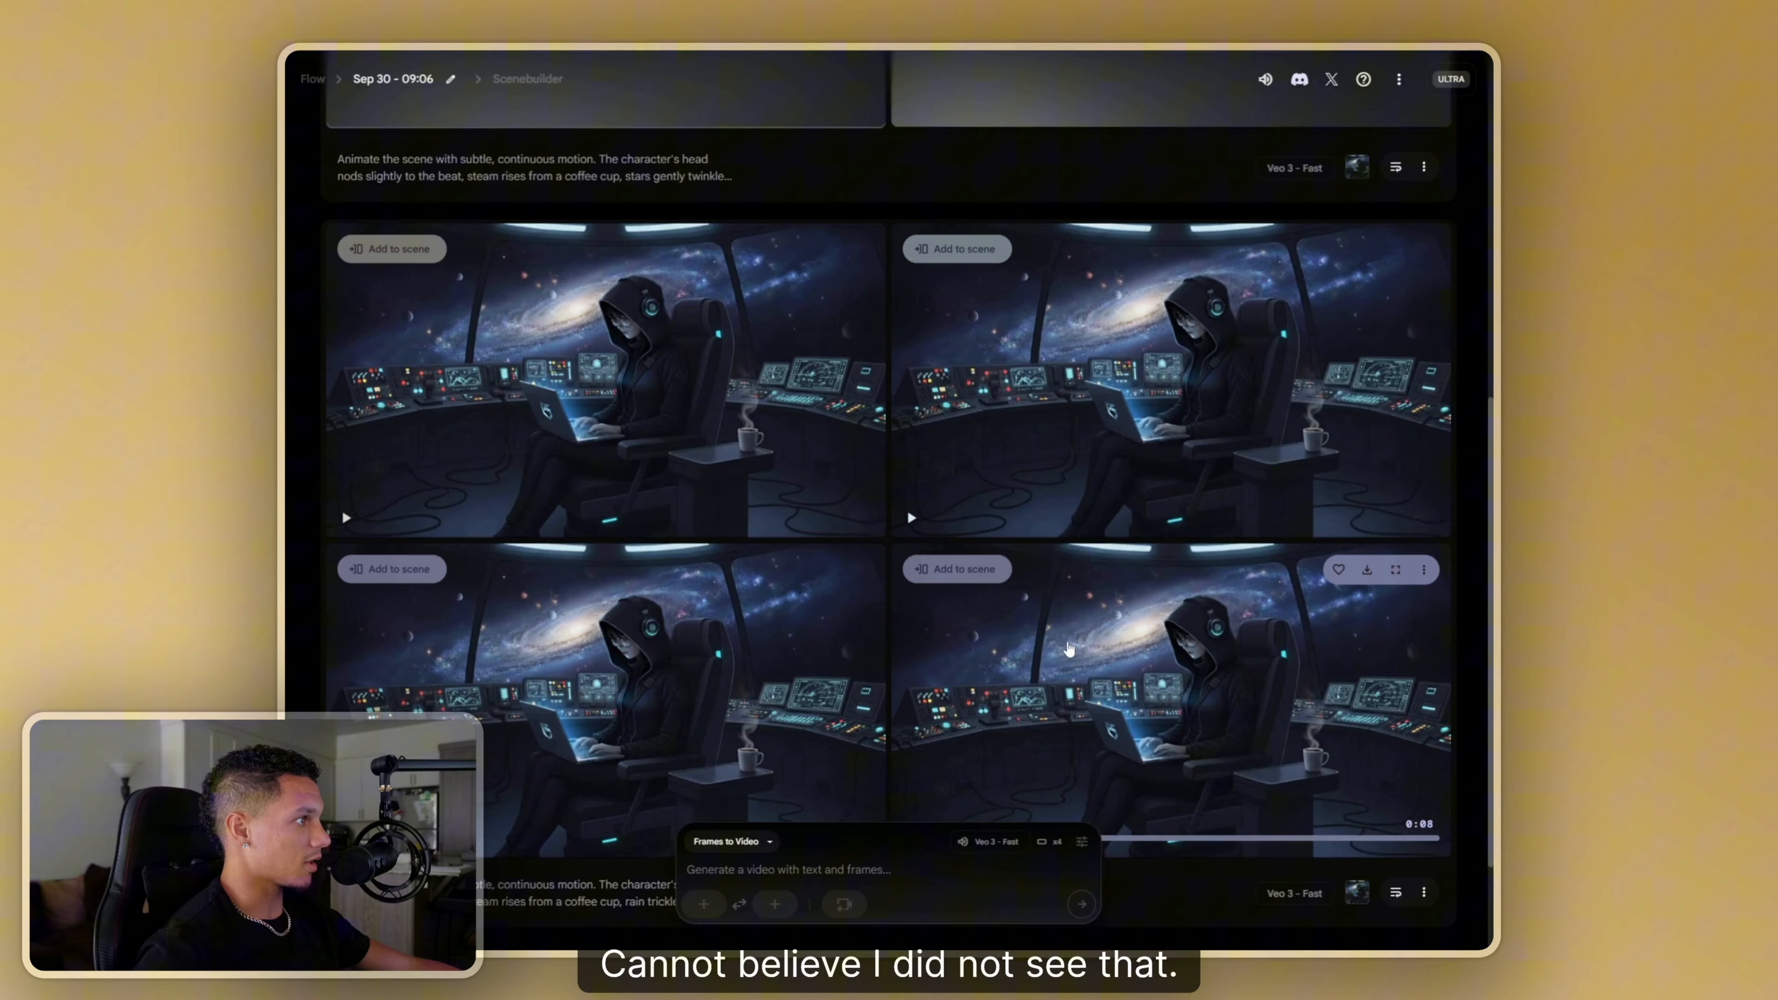
- Play the newly generated stationary-camera videos and download the third one as Upscaled (1080p)
scroll(1082, 555, "down", 3)
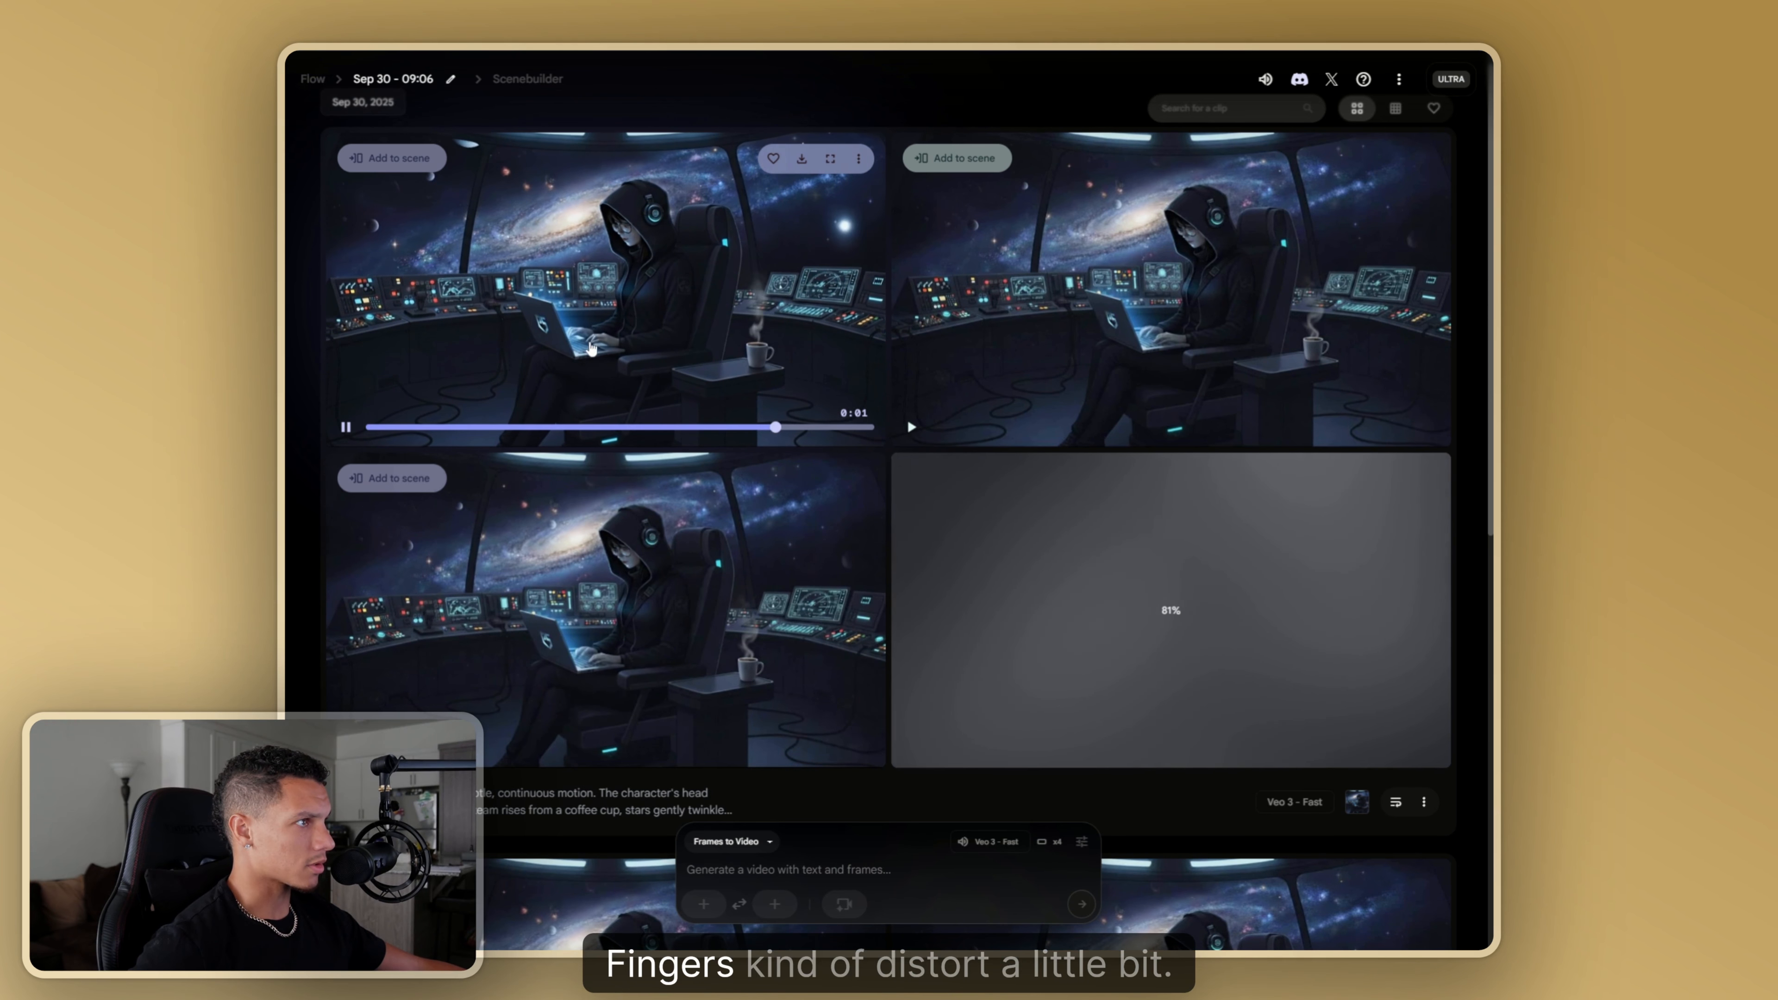
mouse_move(1178, 366)
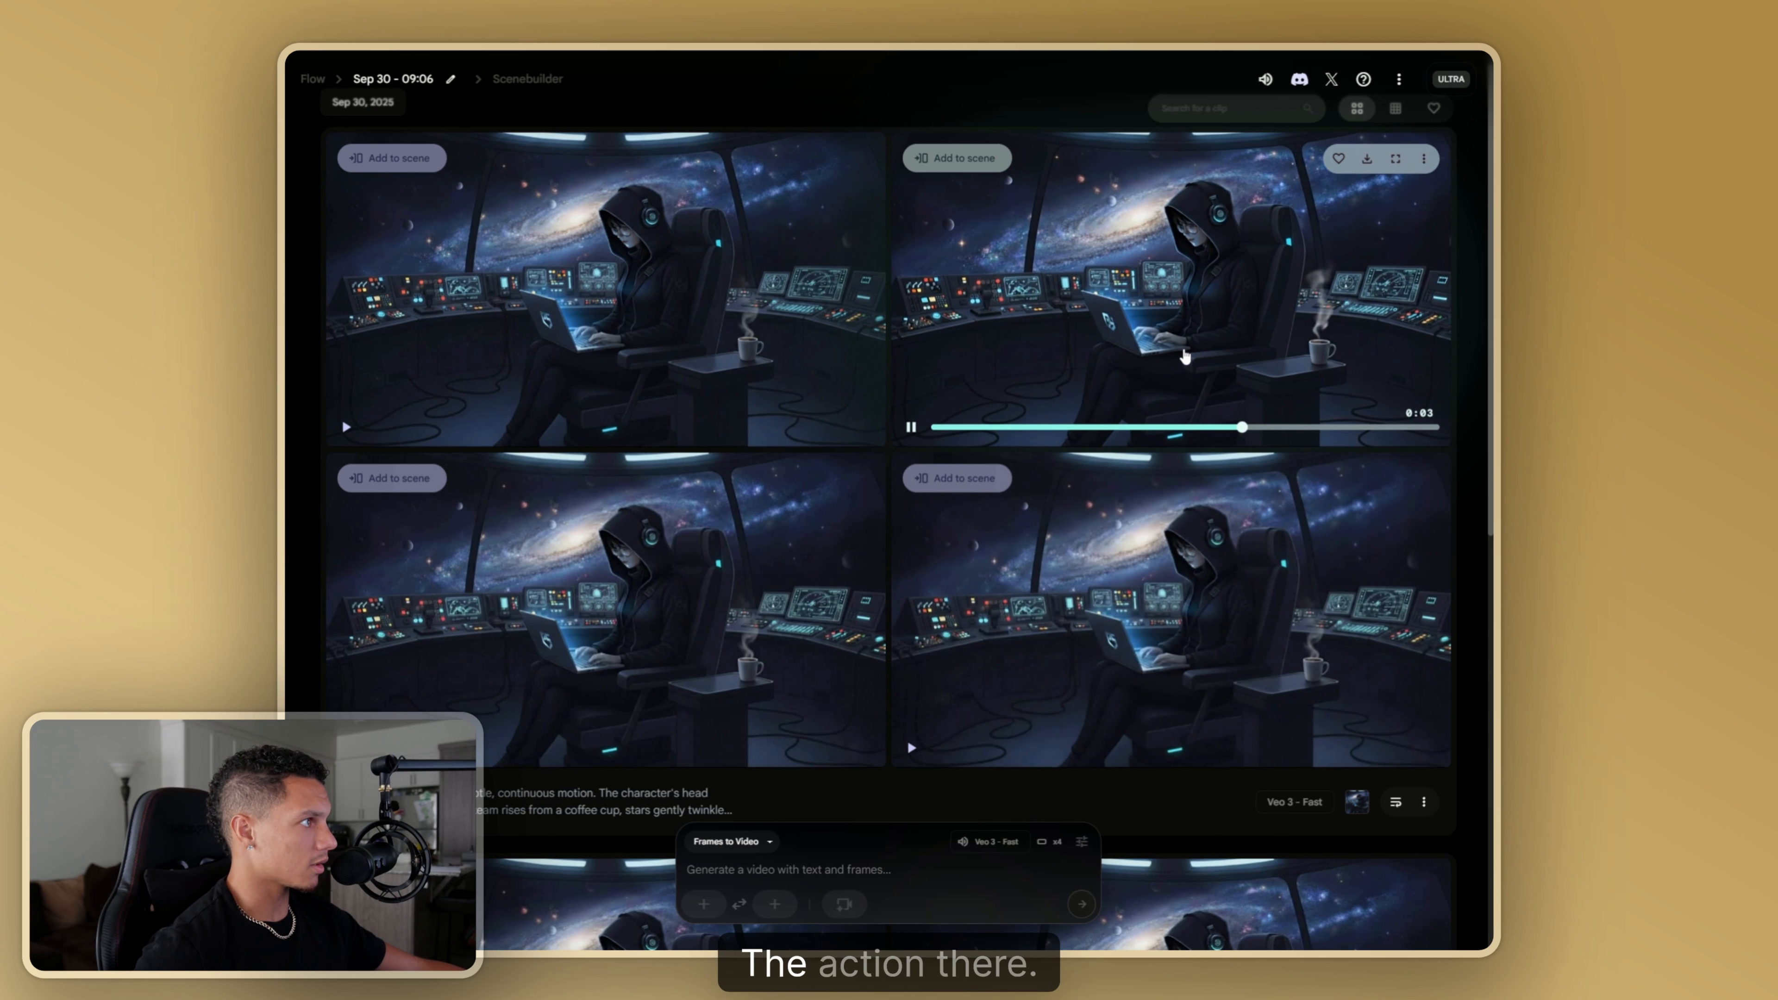
mouse_move(707, 647)
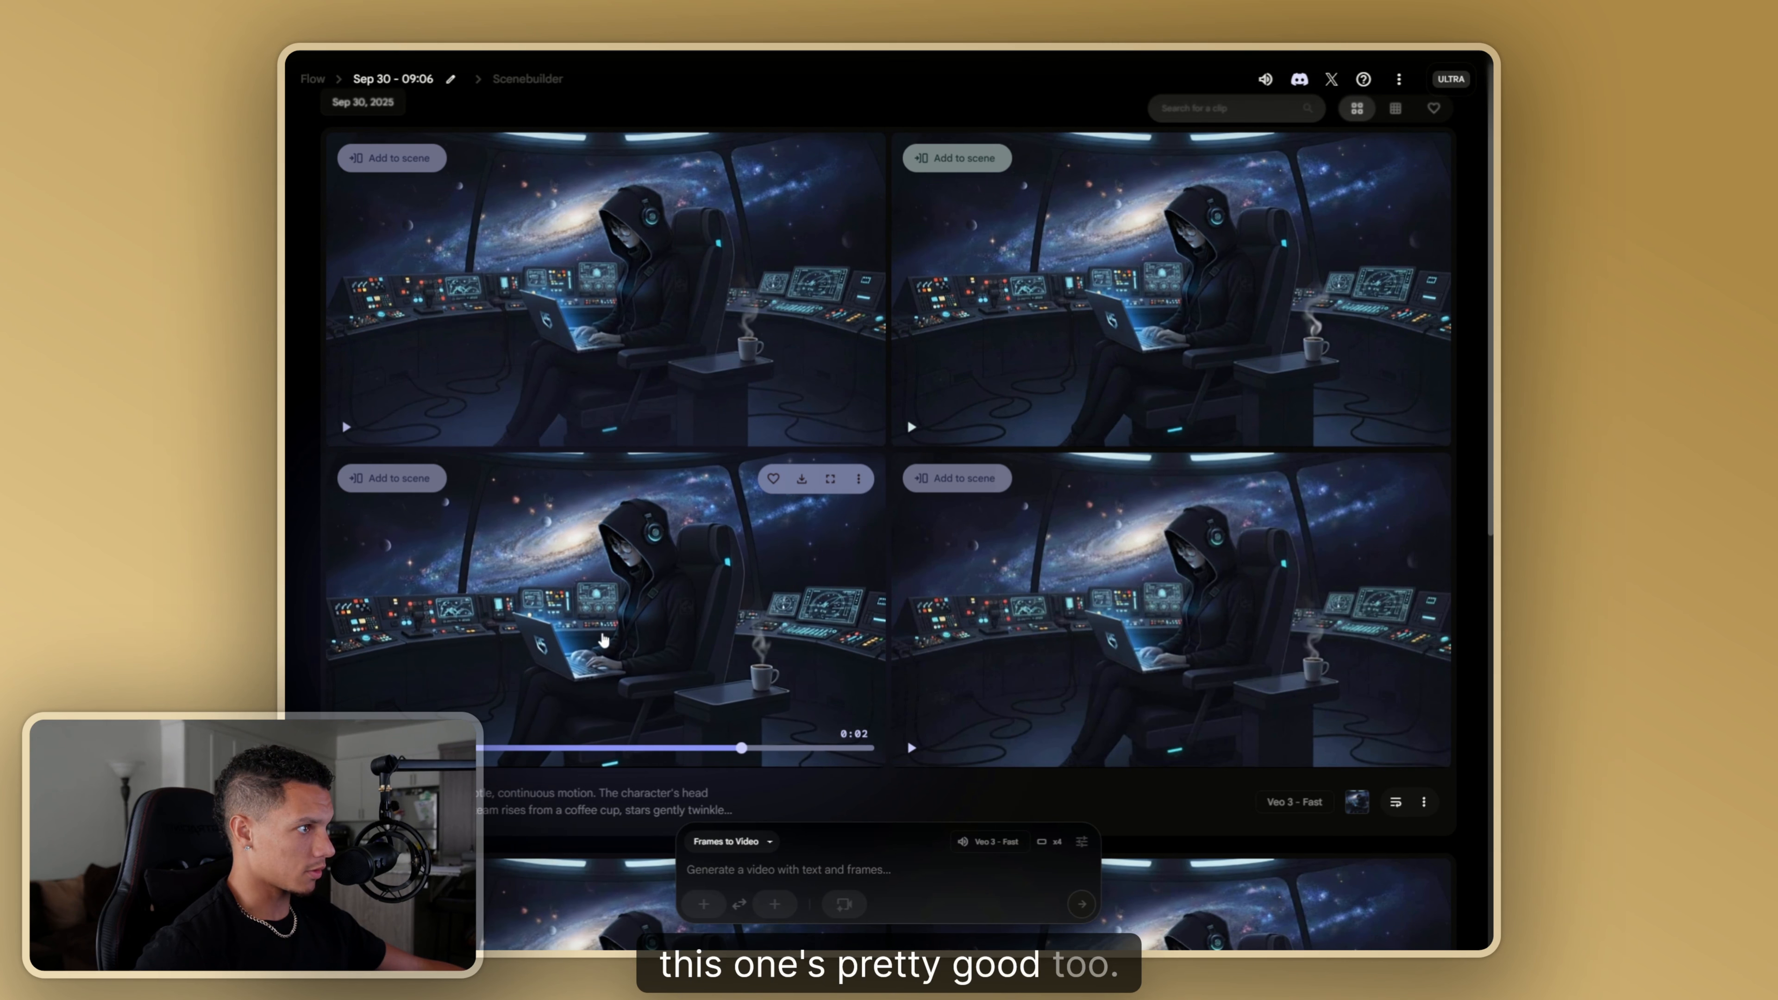
mouse_move(1325, 665)
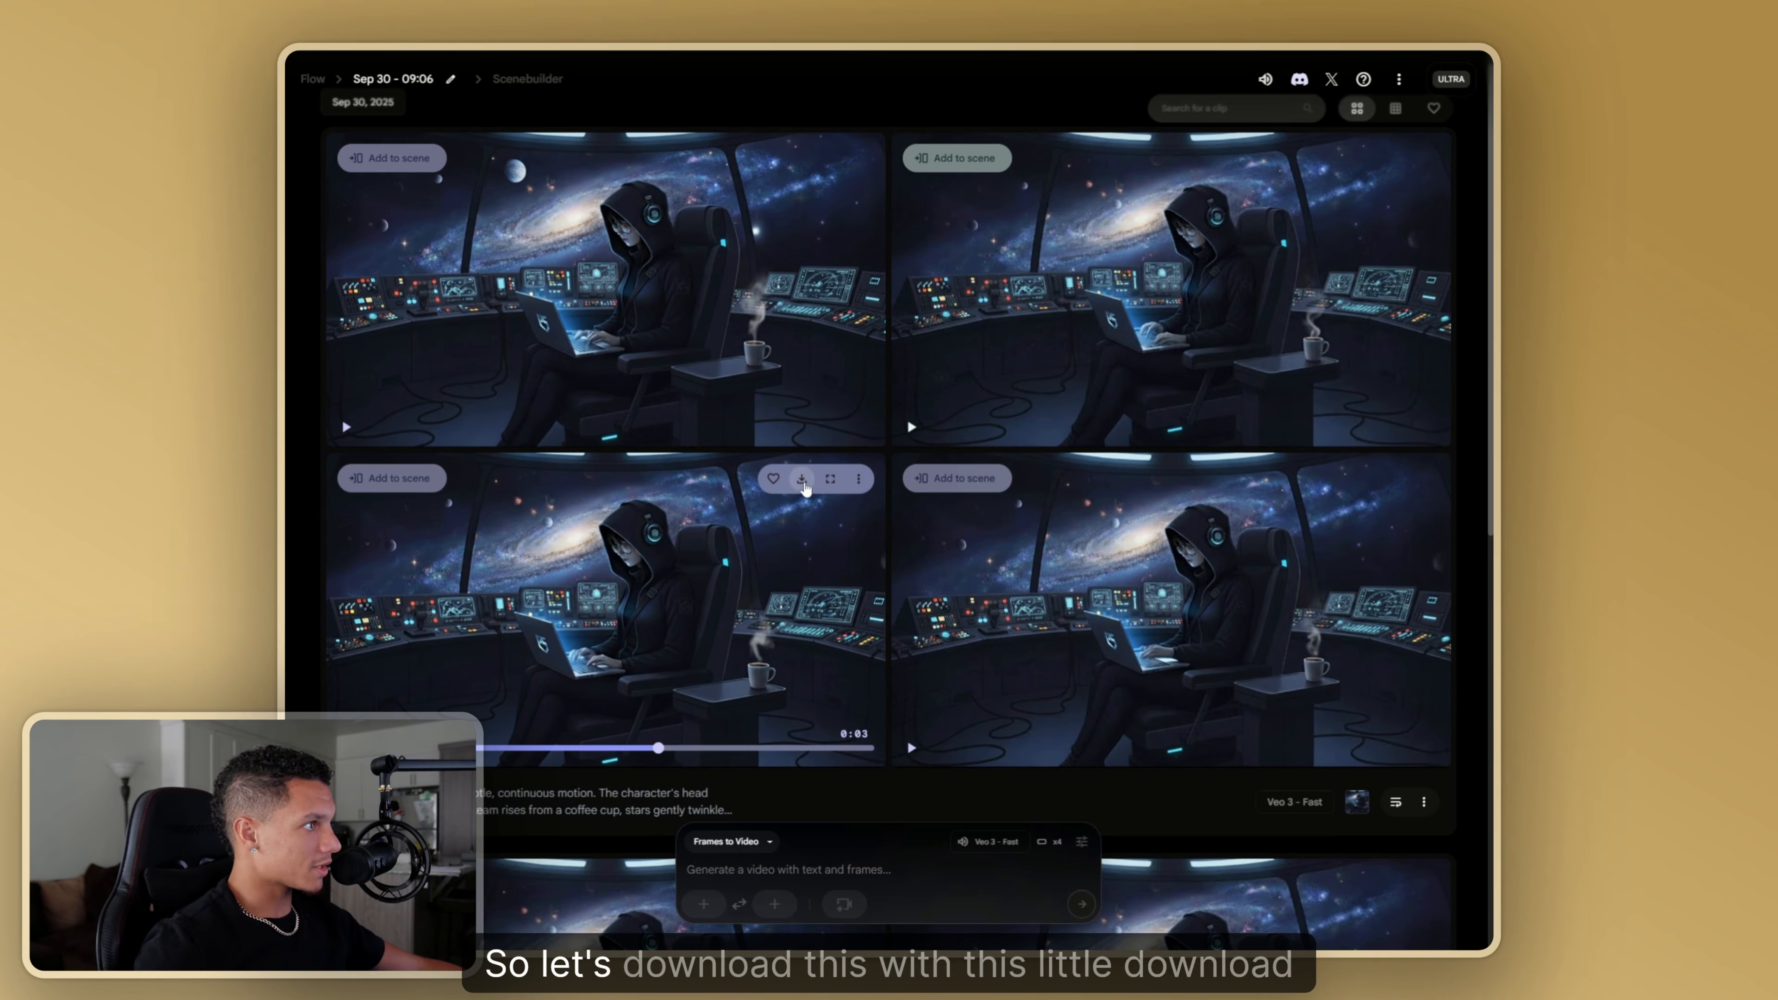
left_click(802, 482)
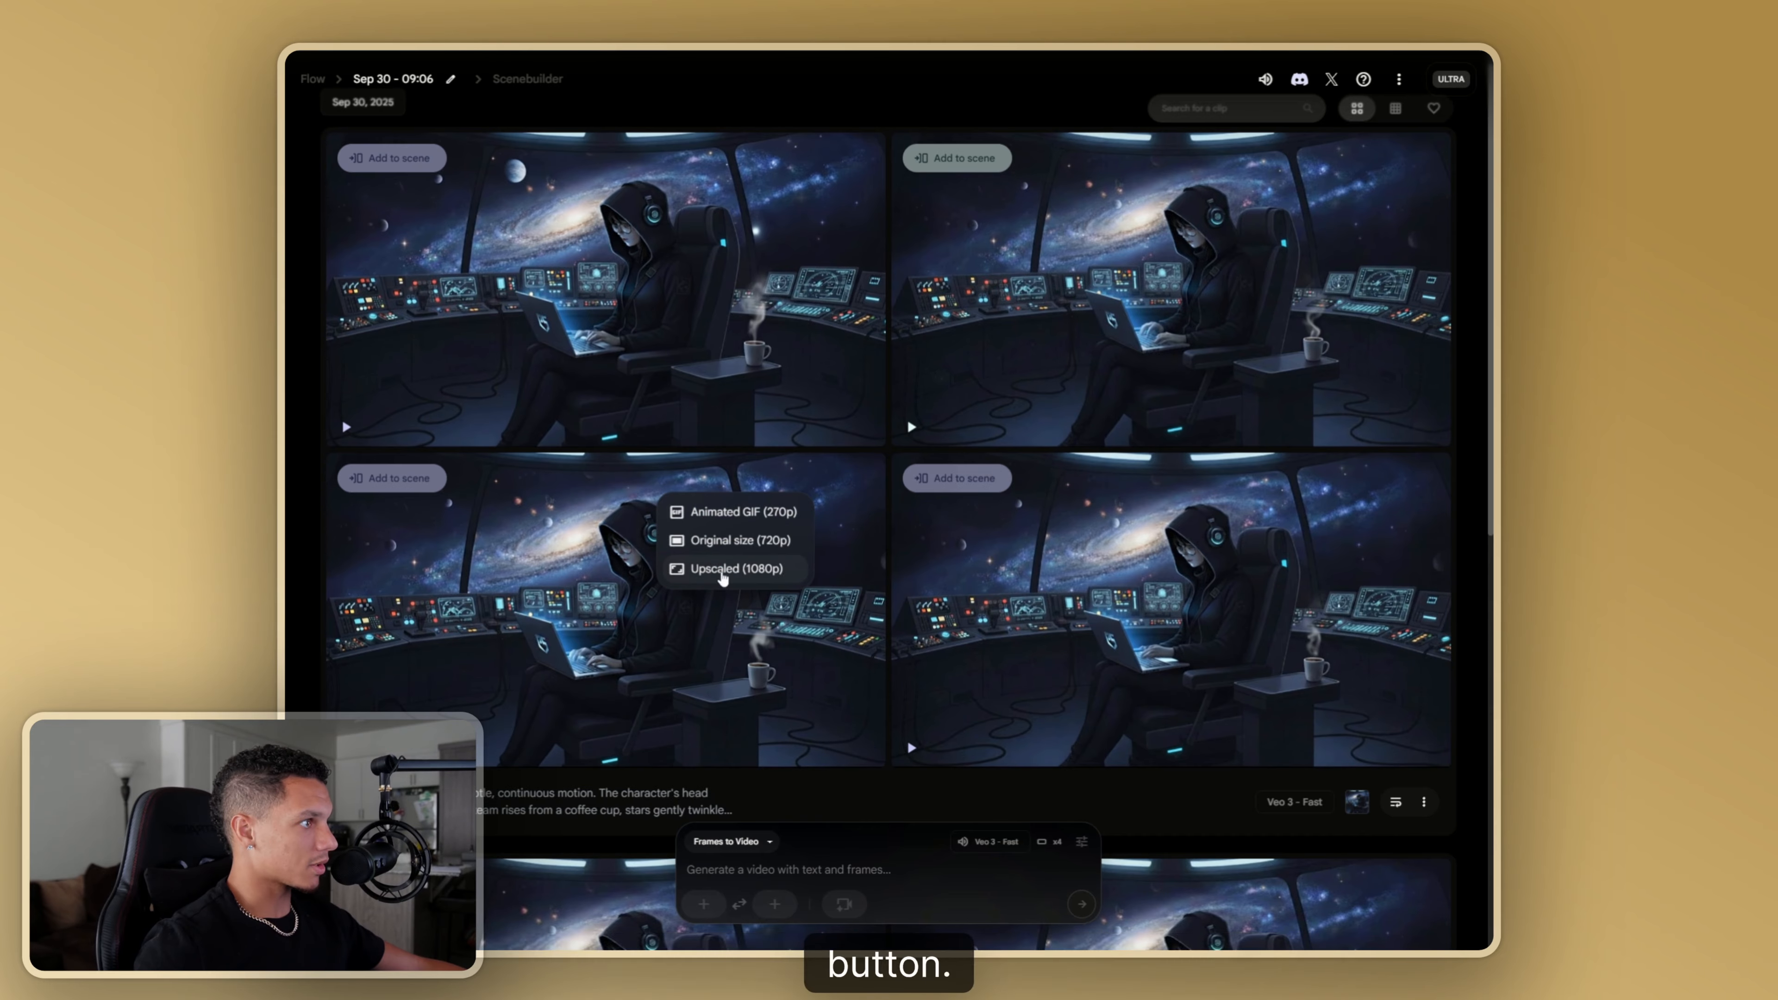
left_click(715, 570)
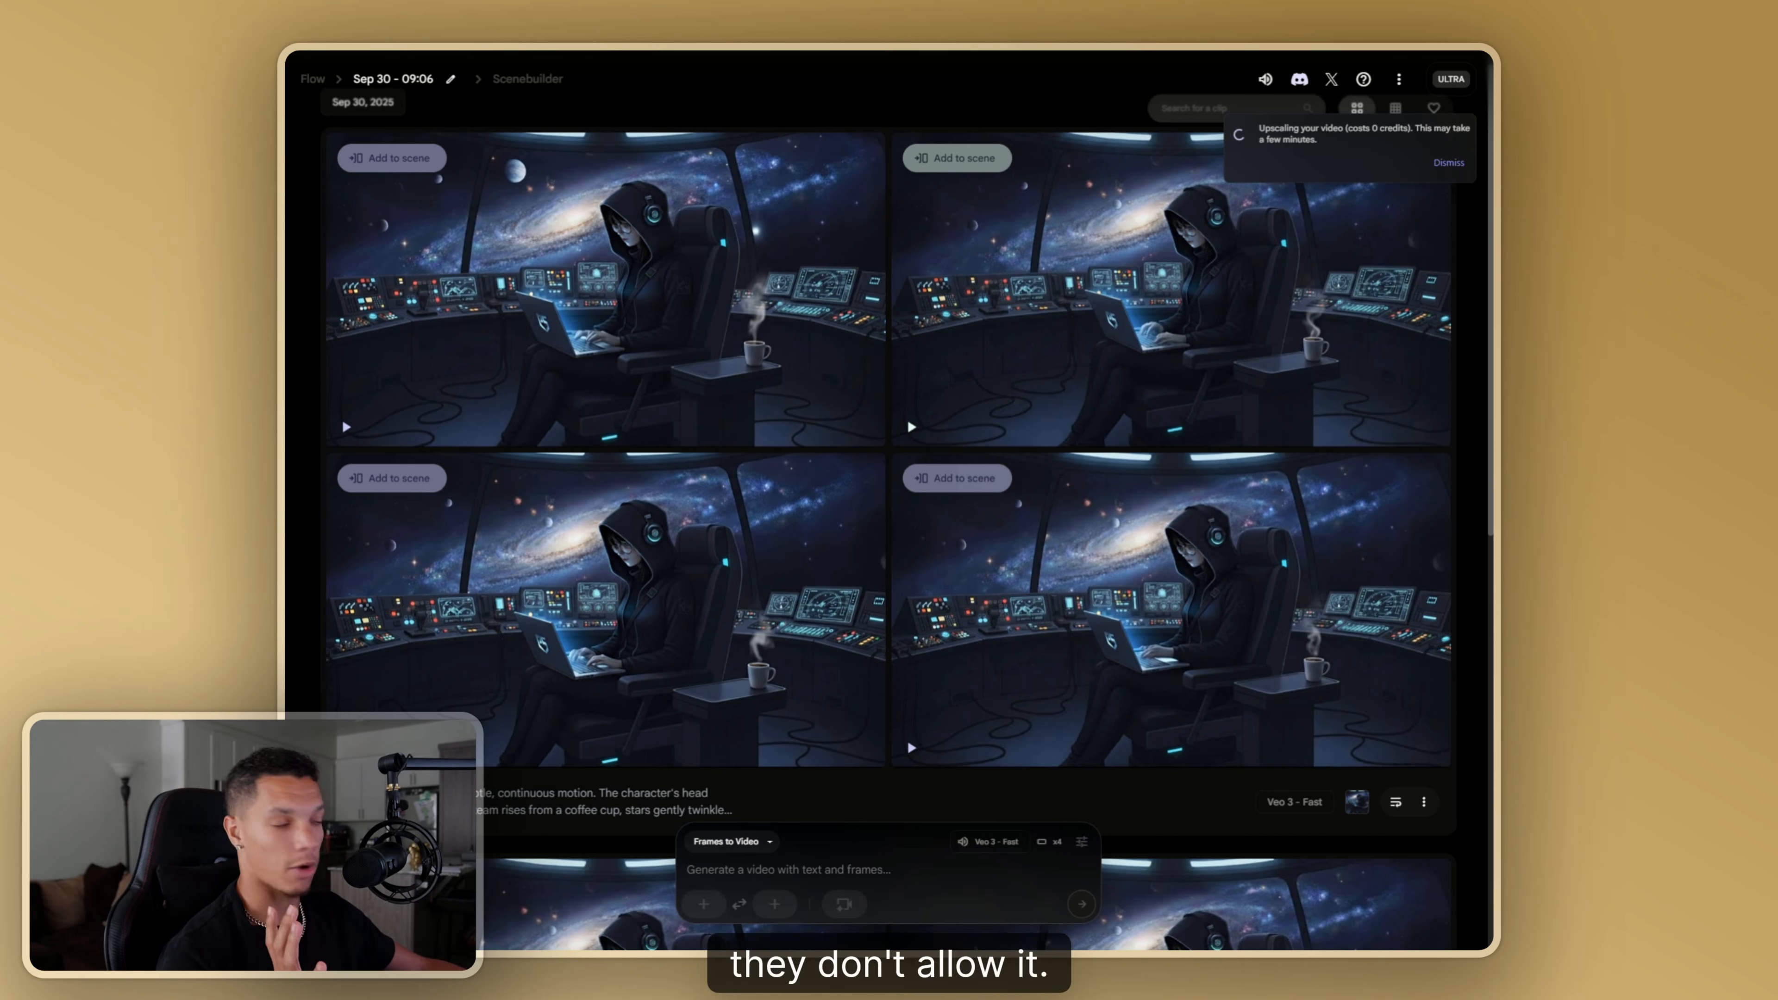
- Look through the generation models, switching to Veo 2 - Fast and back to Veo 3 - Fast
left_click(1082, 842)
left_click(885, 766)
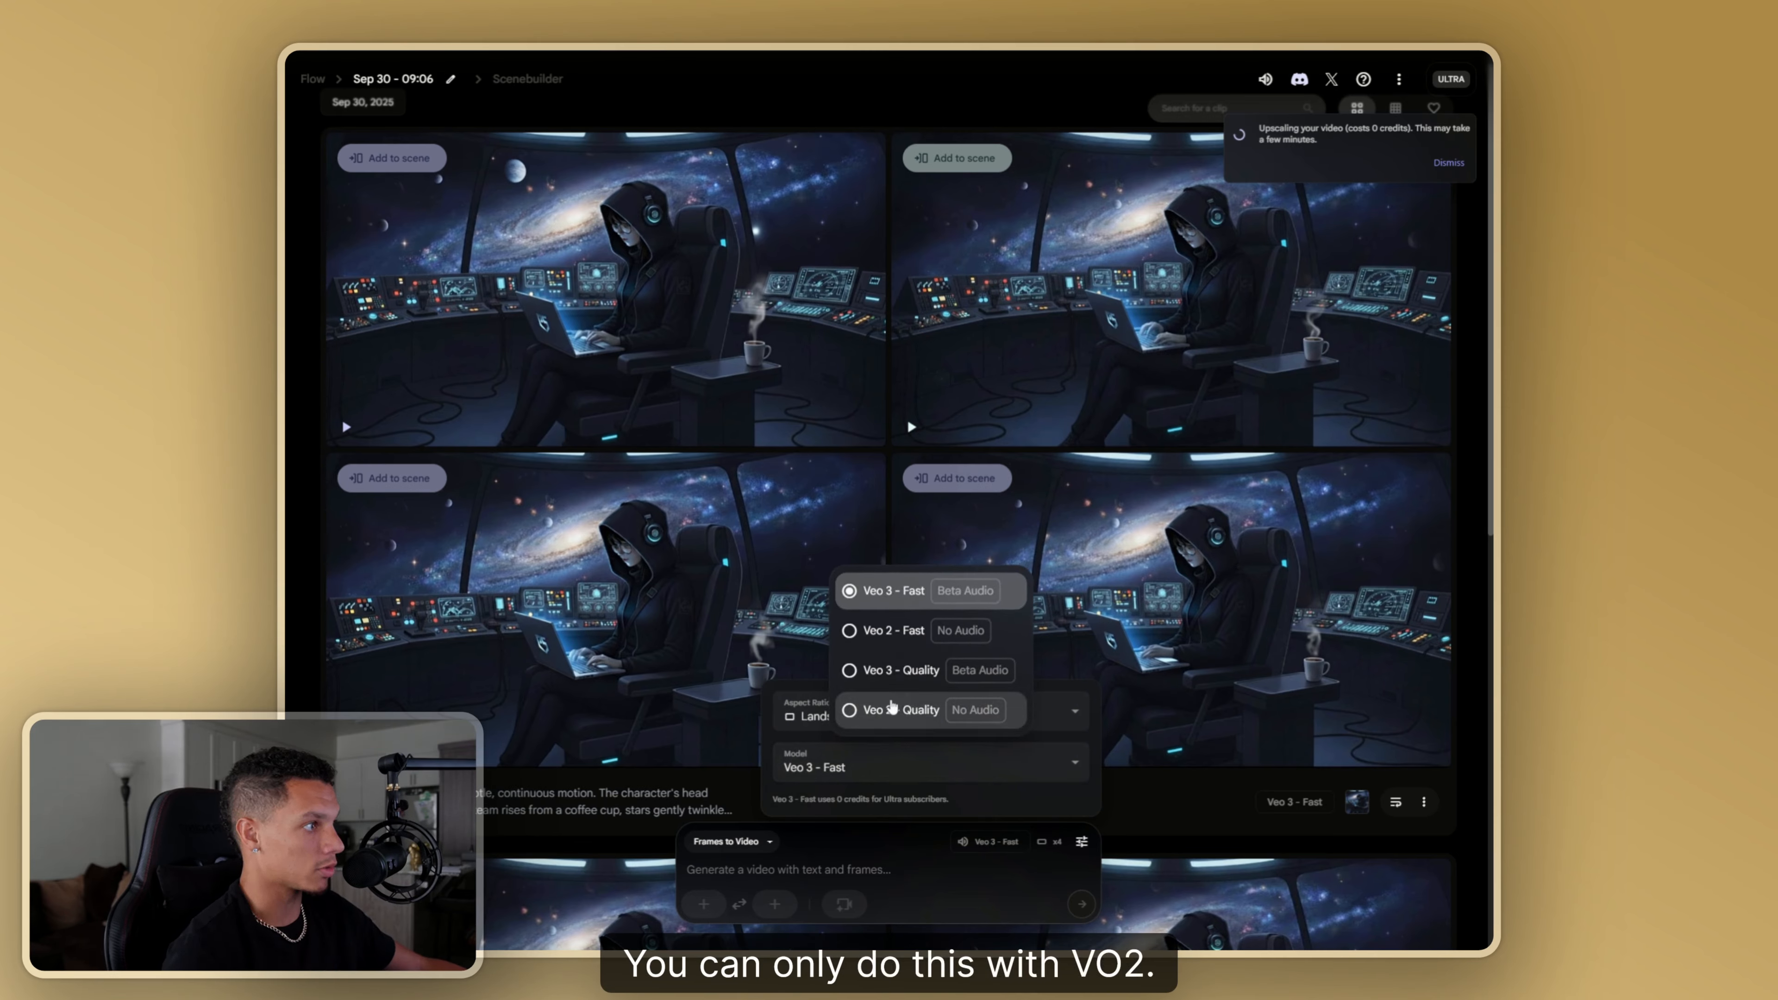
left_click(859, 636)
left_click(886, 764)
left_click(909, 594)
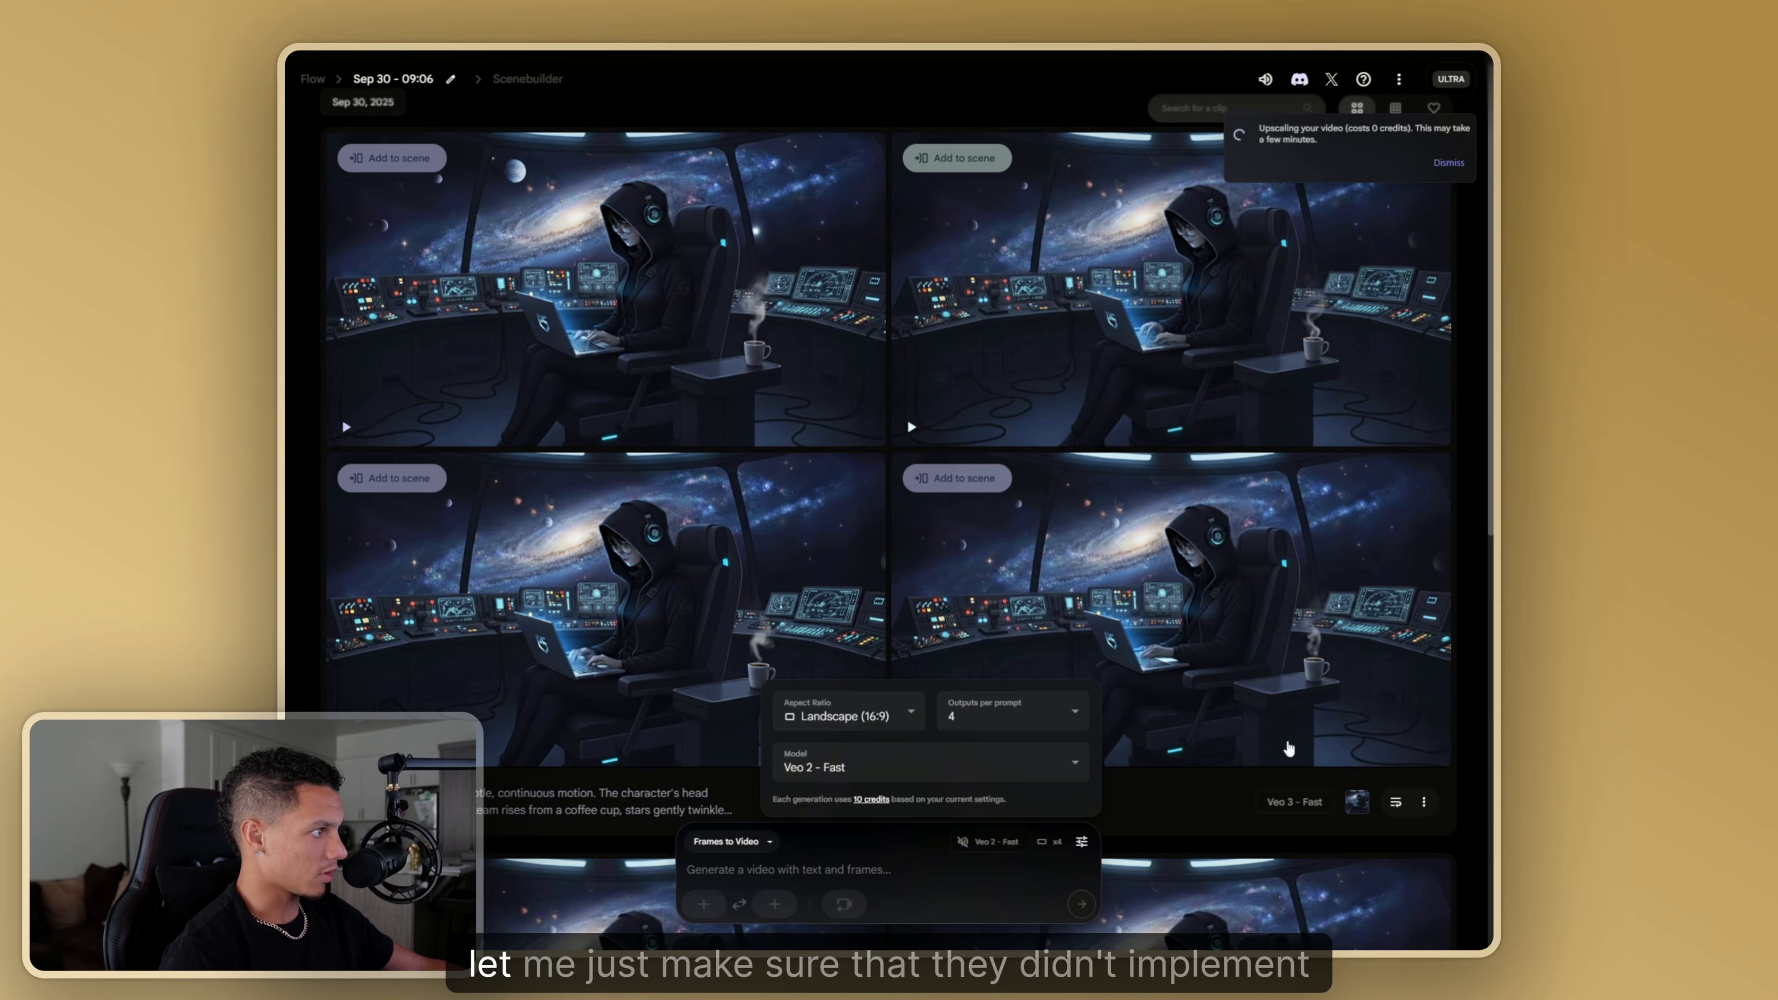
left_click(1160, 809)
- Reuse the stationary-camera prompt, add the spaceship image as the end frame and switch the model to Veo 2 - Fast
left_click(1339, 807)
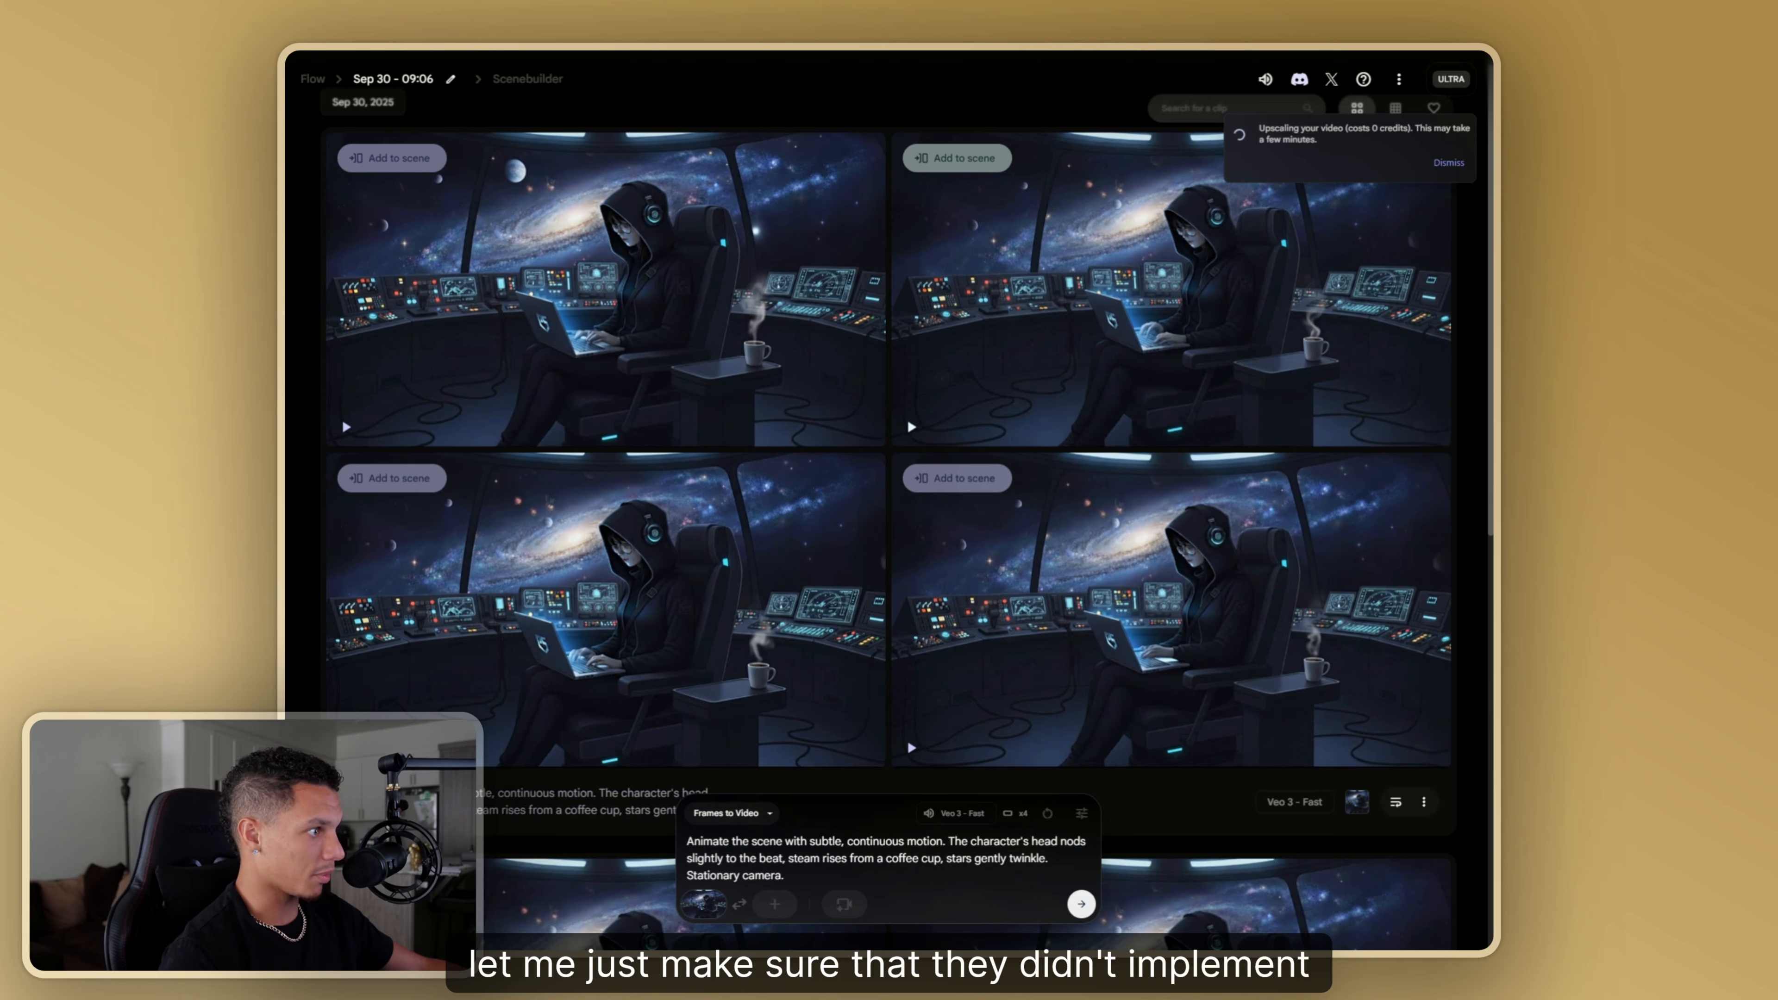
left_click(774, 903)
left_click(860, 496)
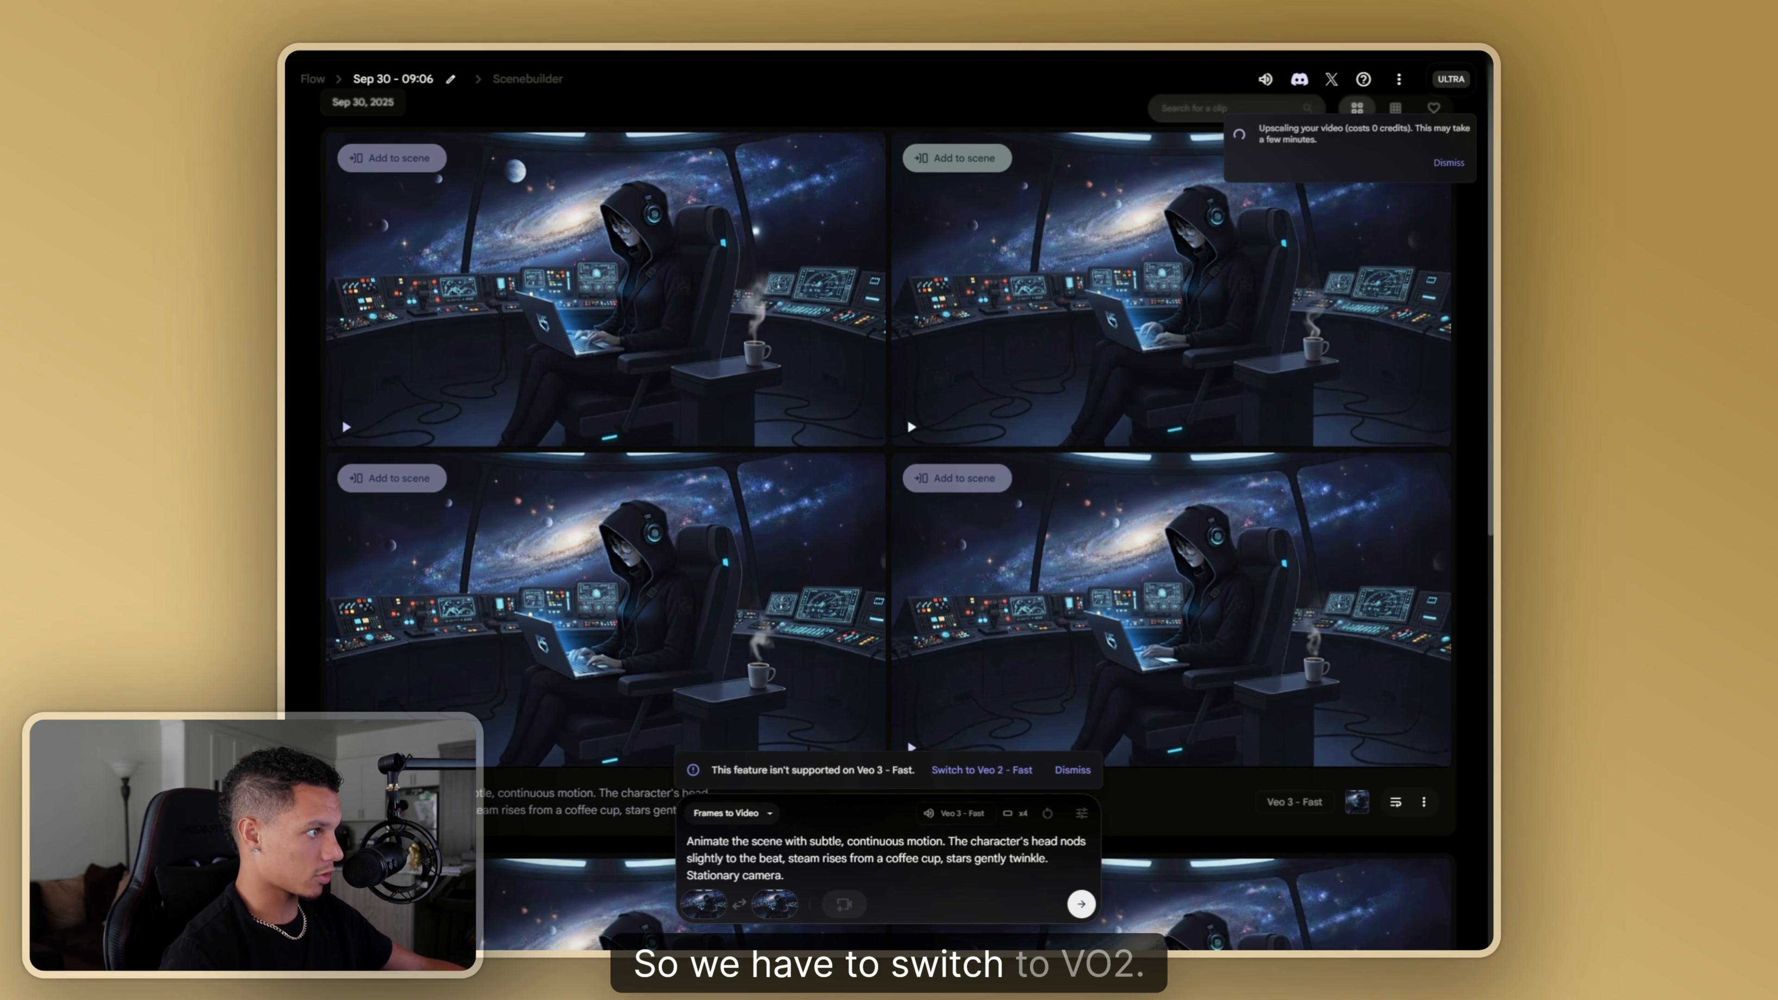
left_click(1001, 771)
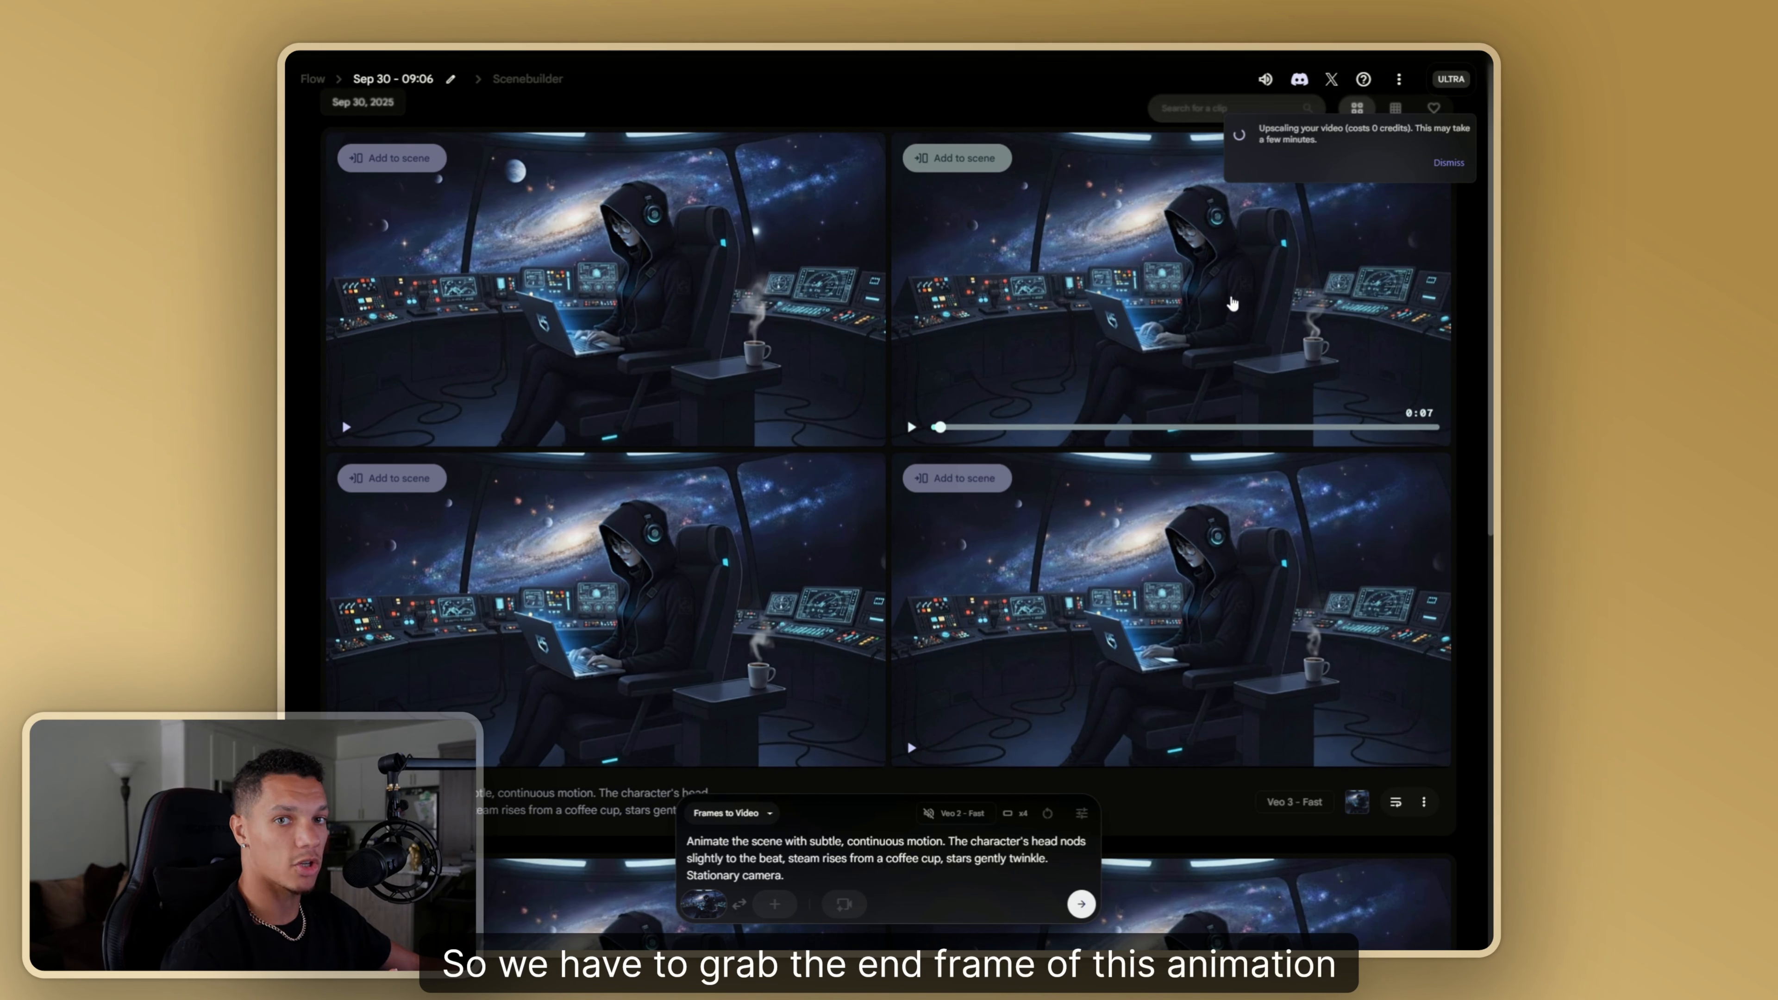
- Add the stationary-camera clip chosen for download to the scene and move the Scenebuilder playhead to its last frame
mouse_move(707, 911)
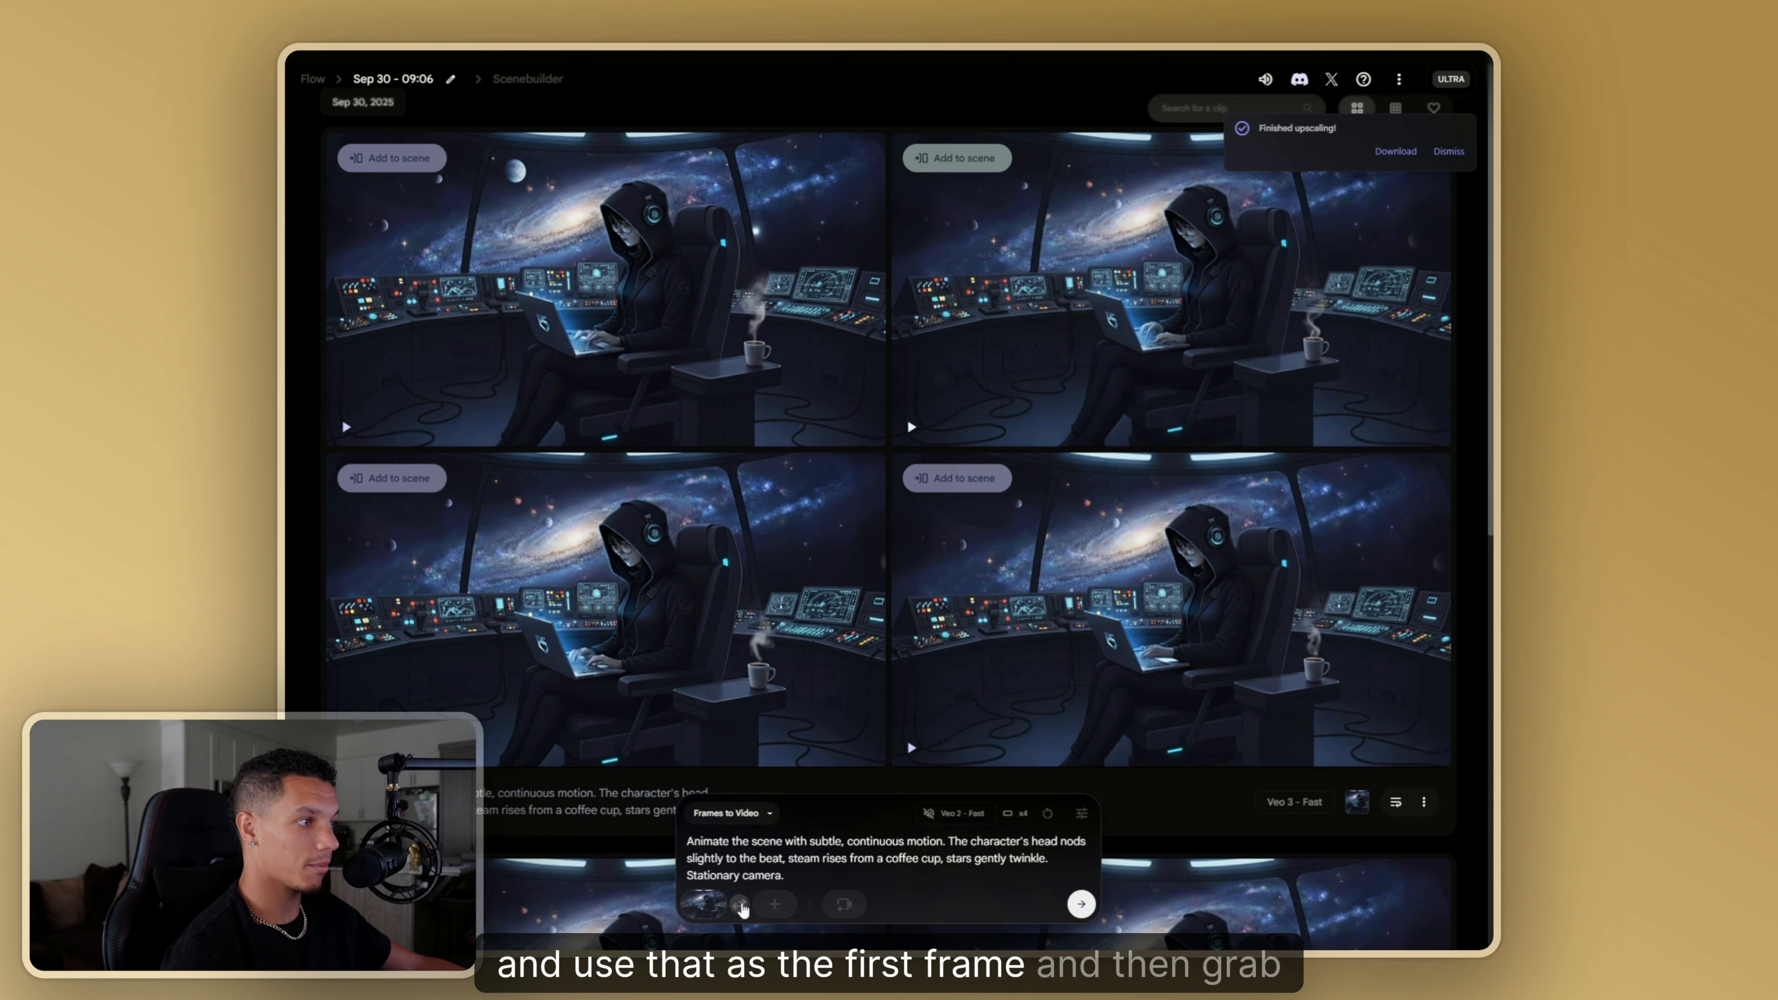
mouse_move(1211, 248)
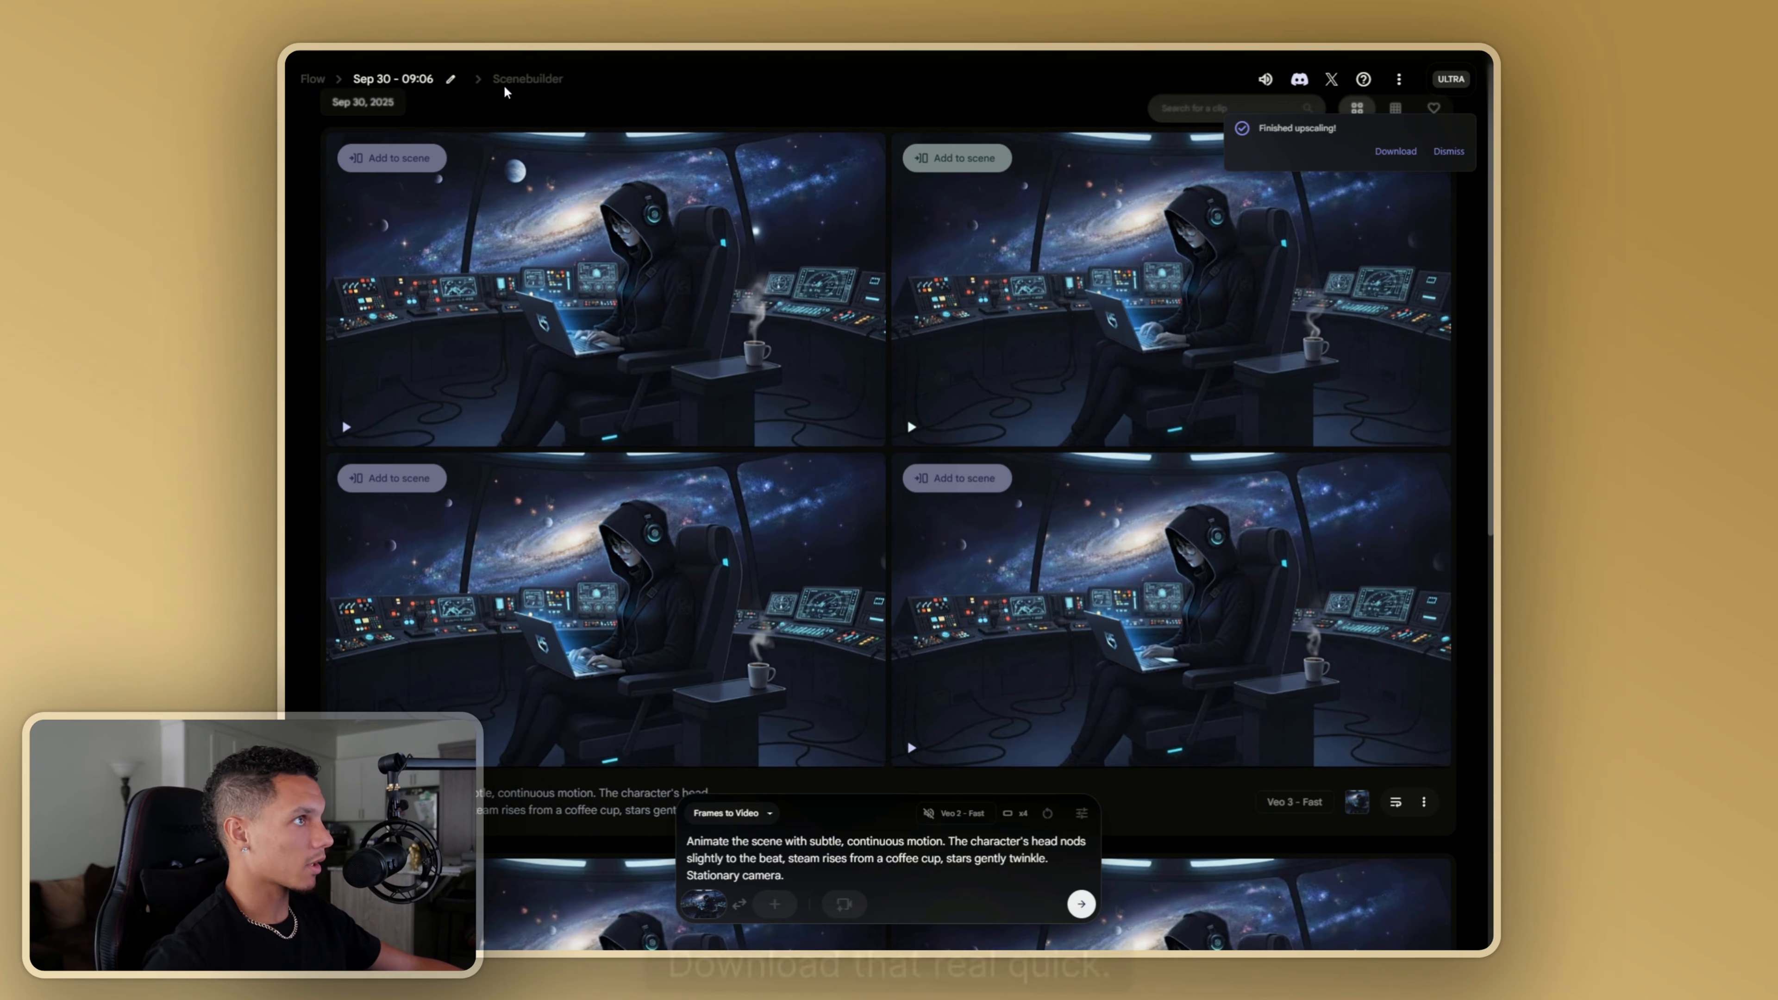
mouse_move(1101, 389)
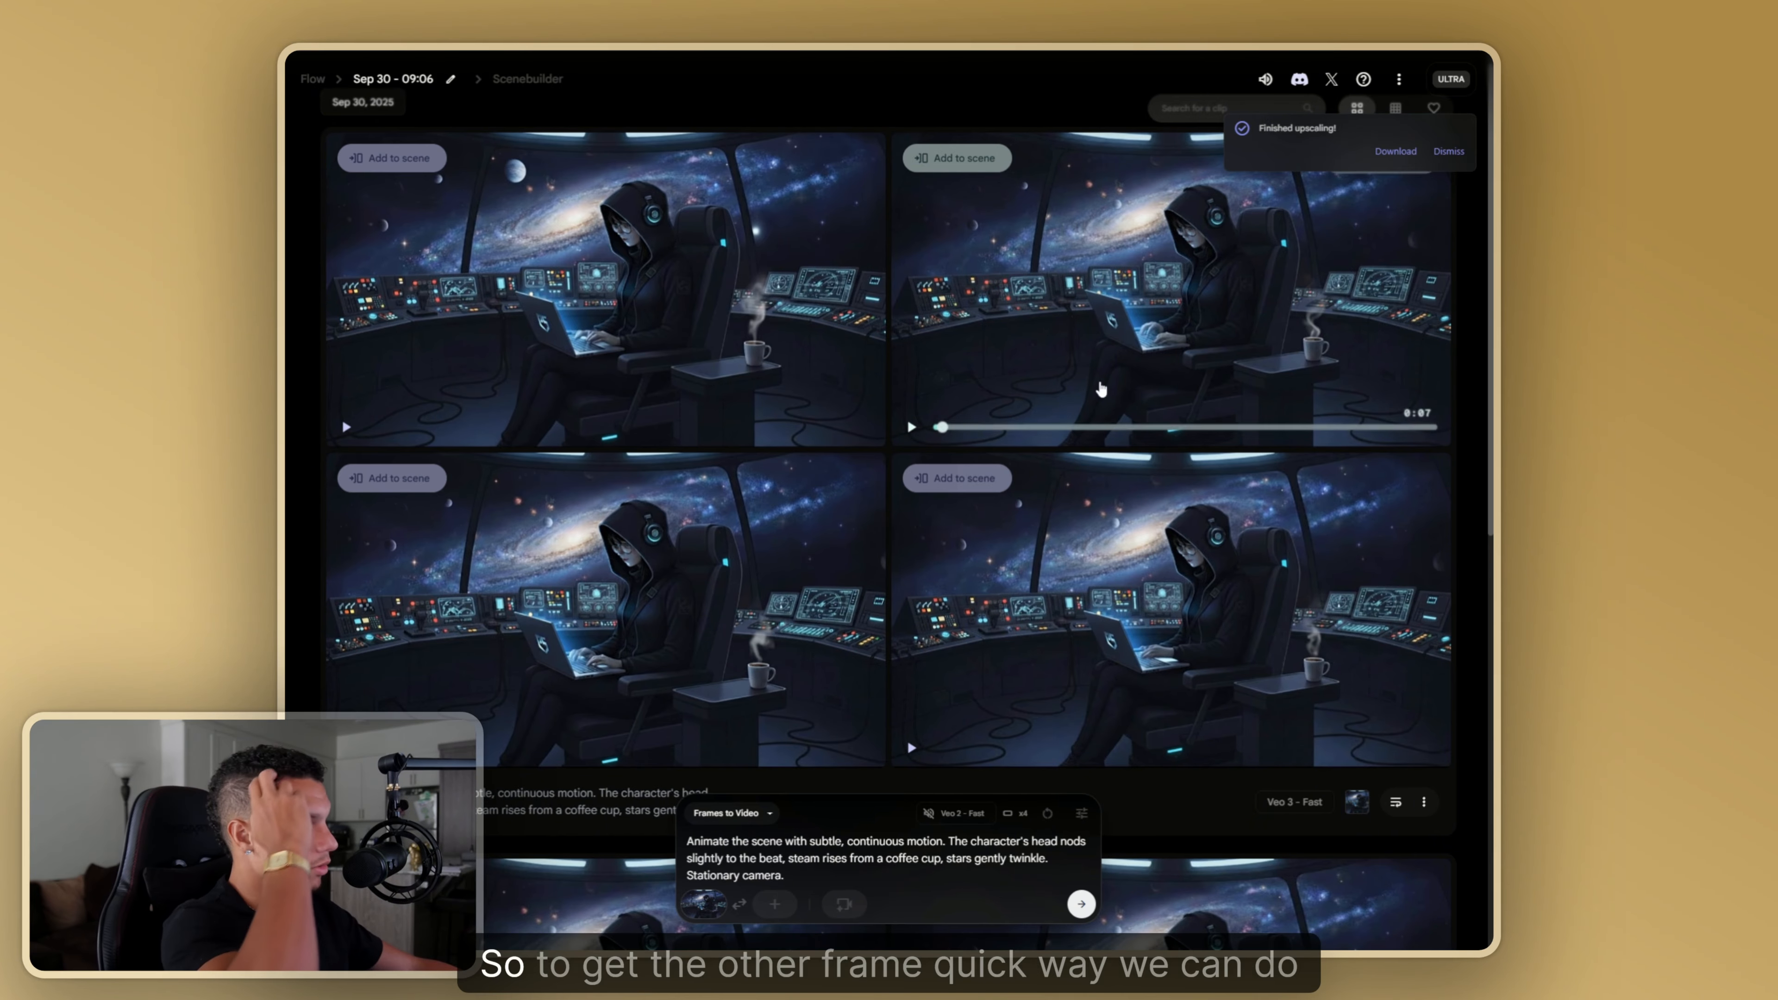
left_click(529, 79)
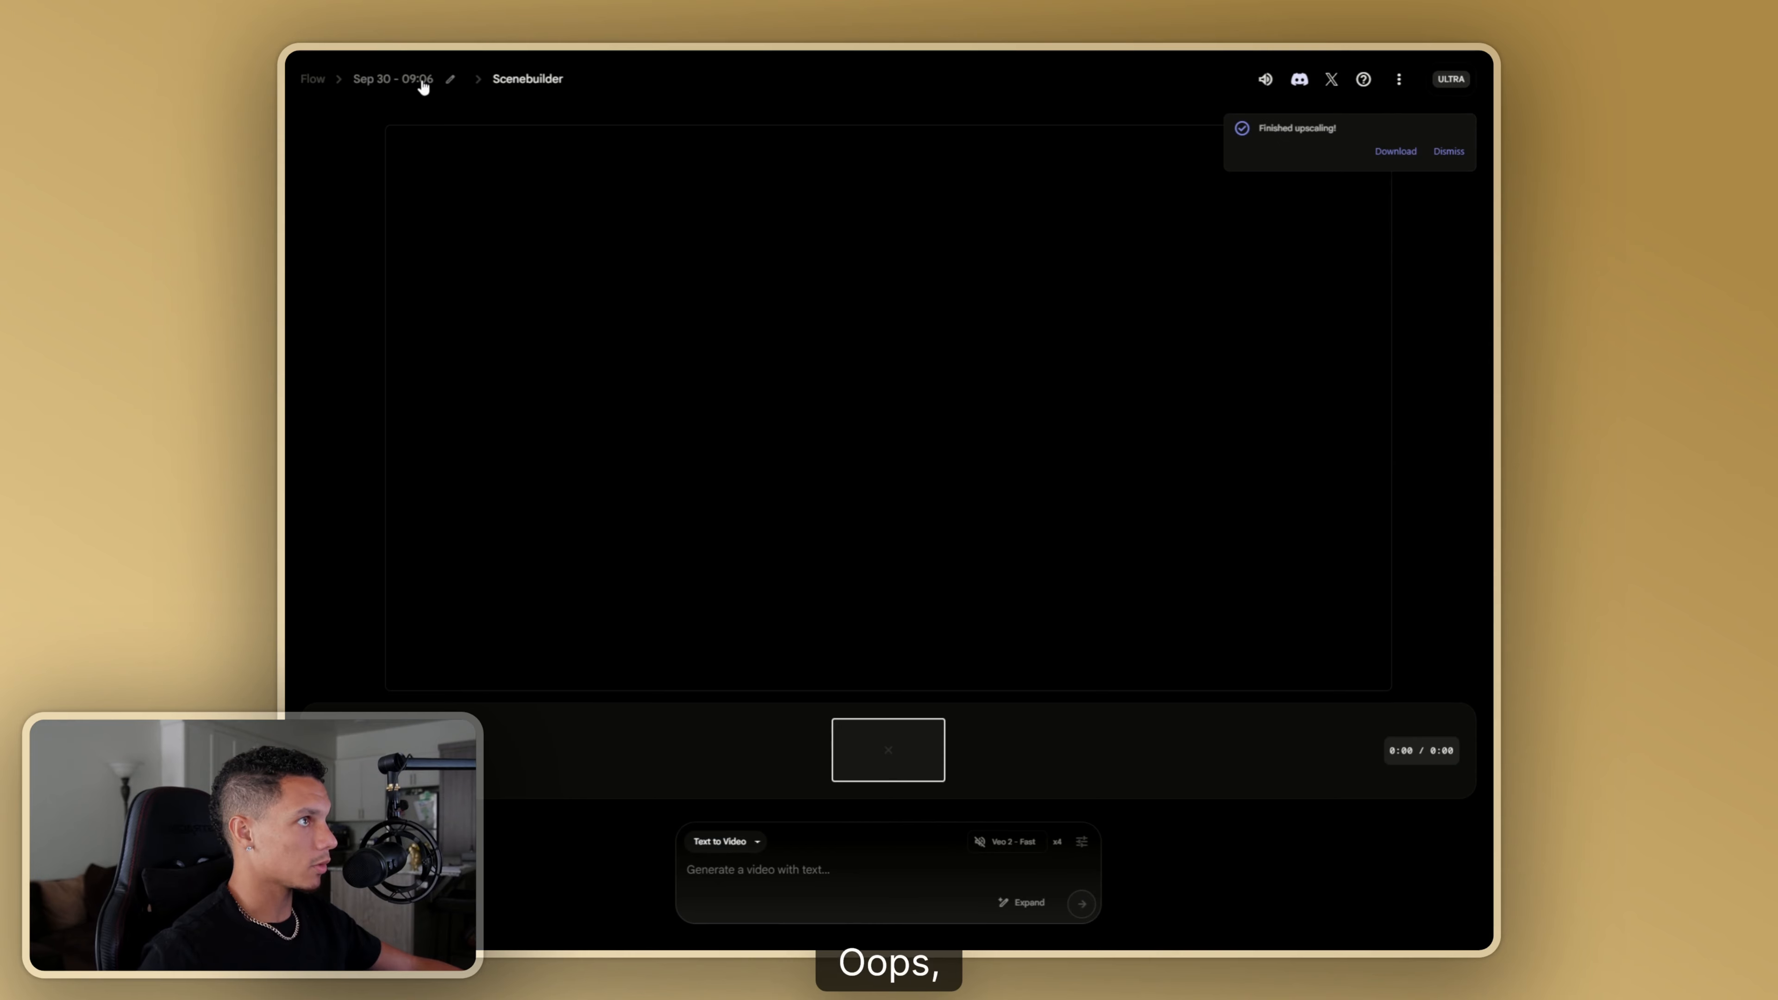
left_click(423, 81)
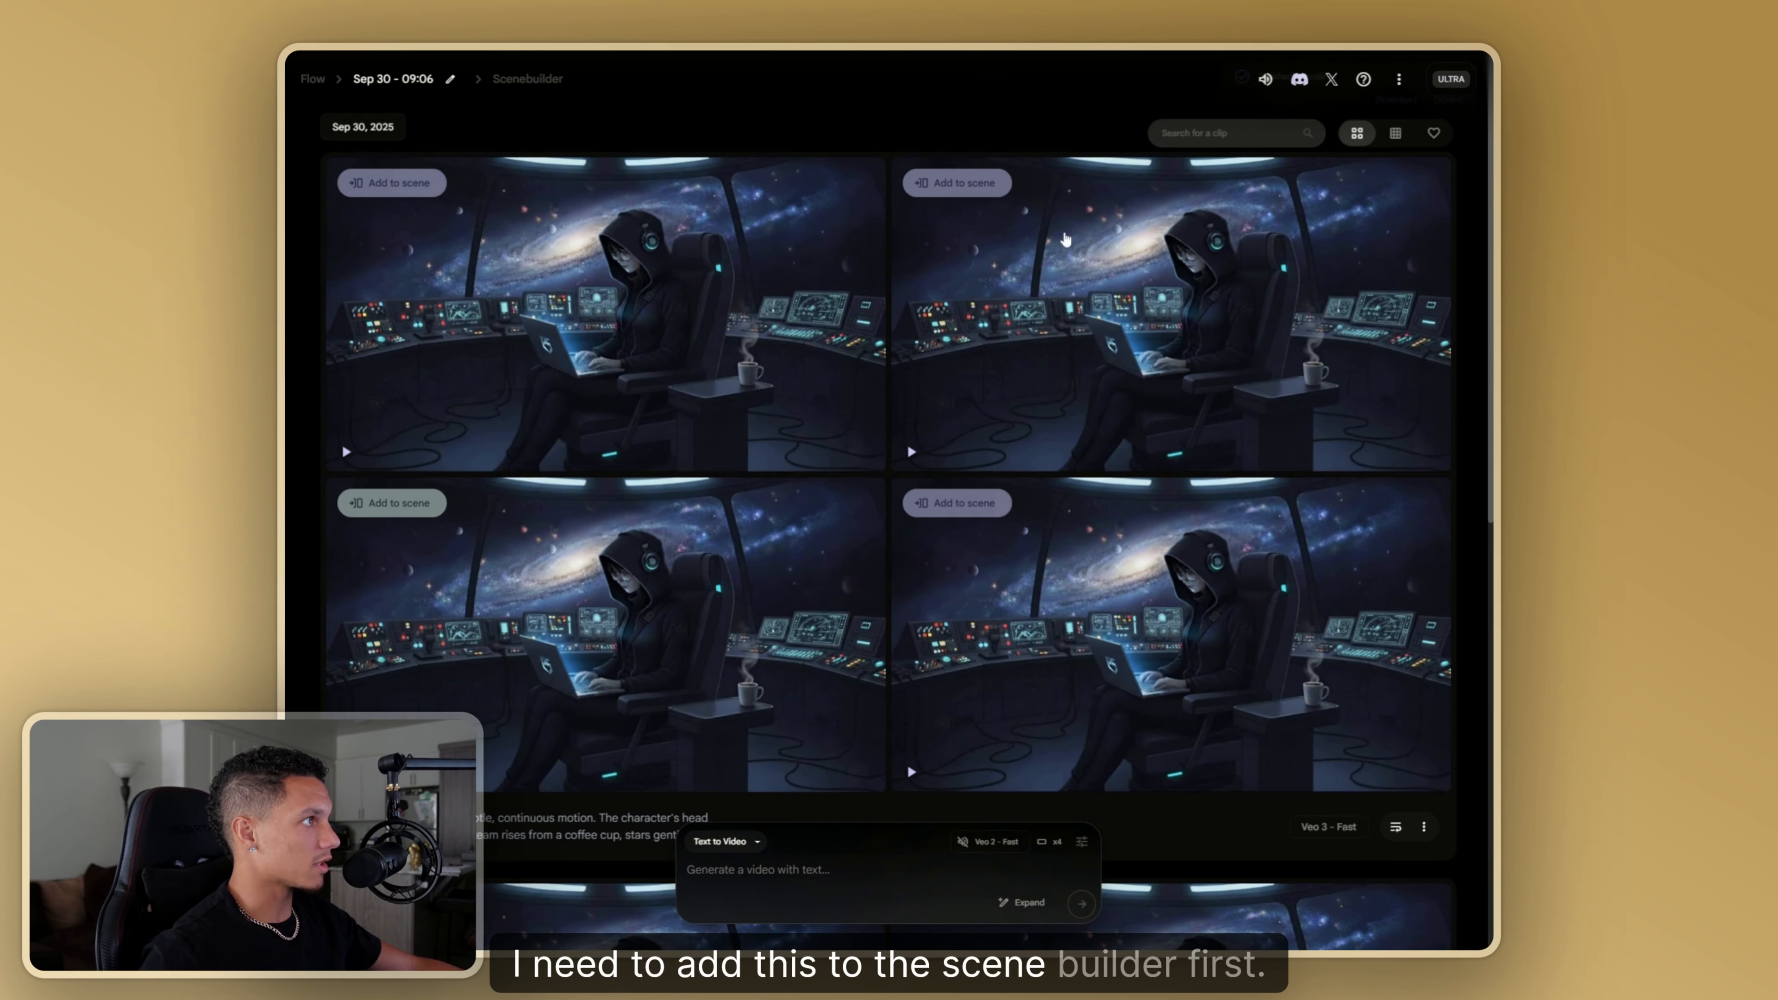
left_click(429, 499)
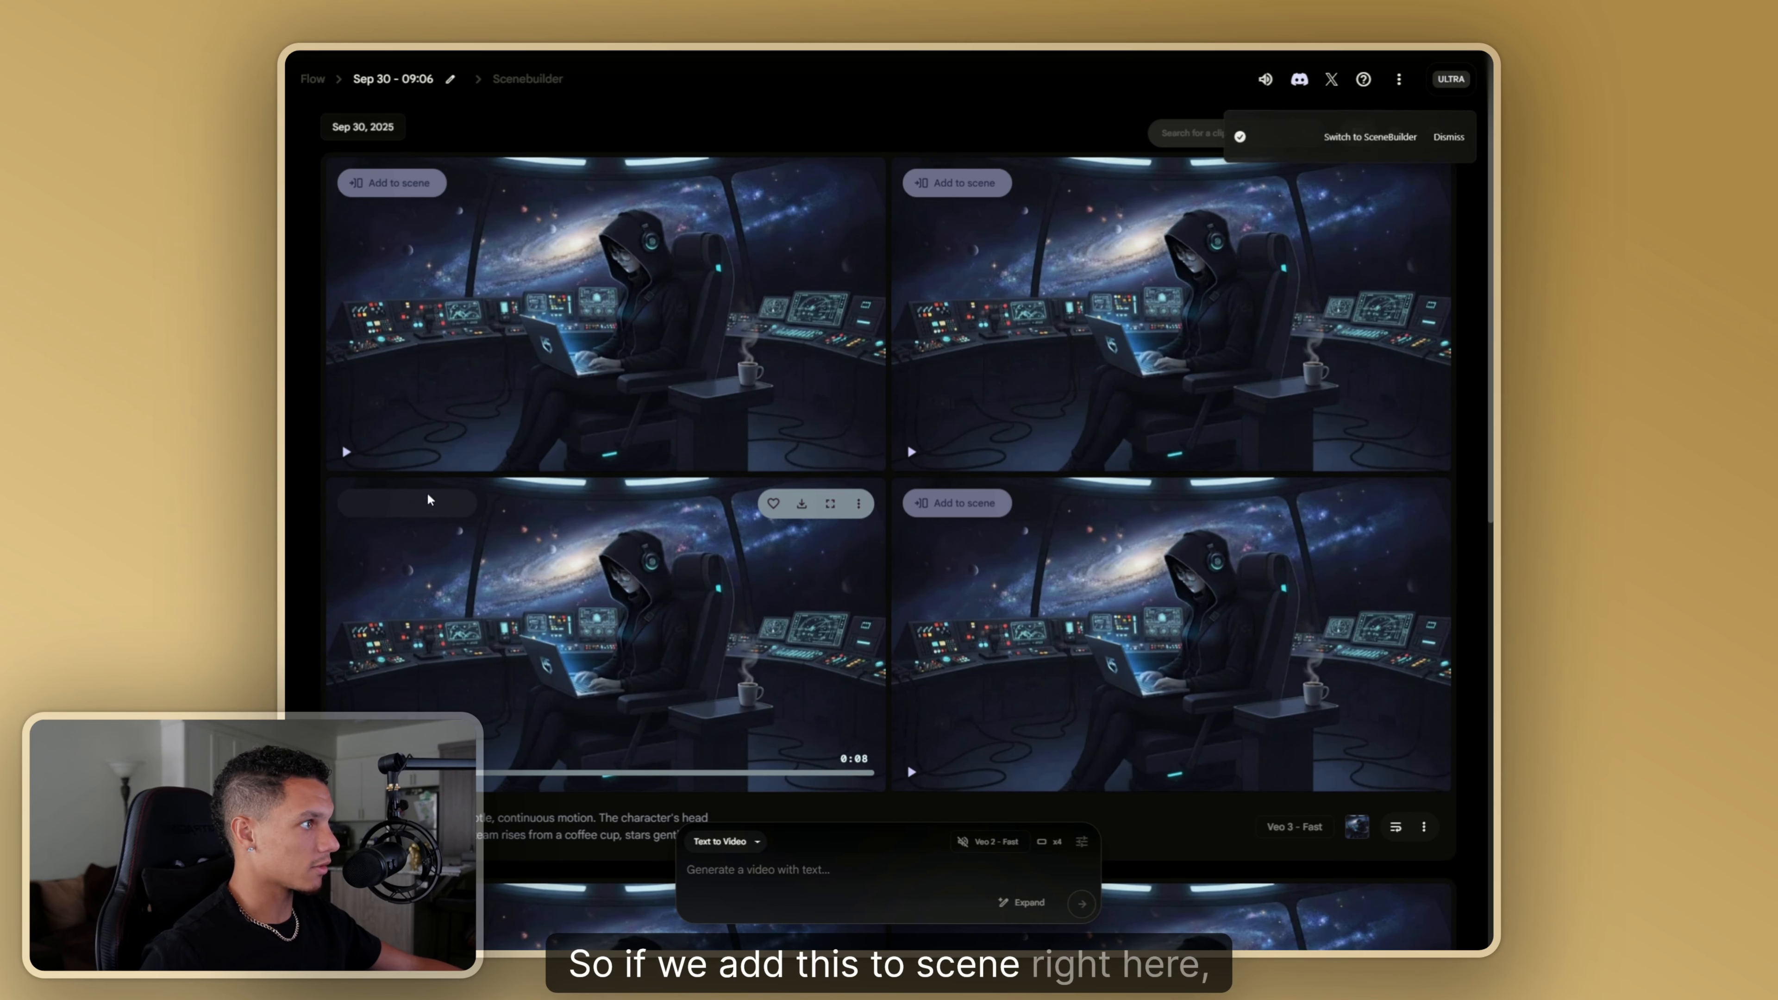
left_click(528, 78)
left_click_drag(798, 794, 910, 792)
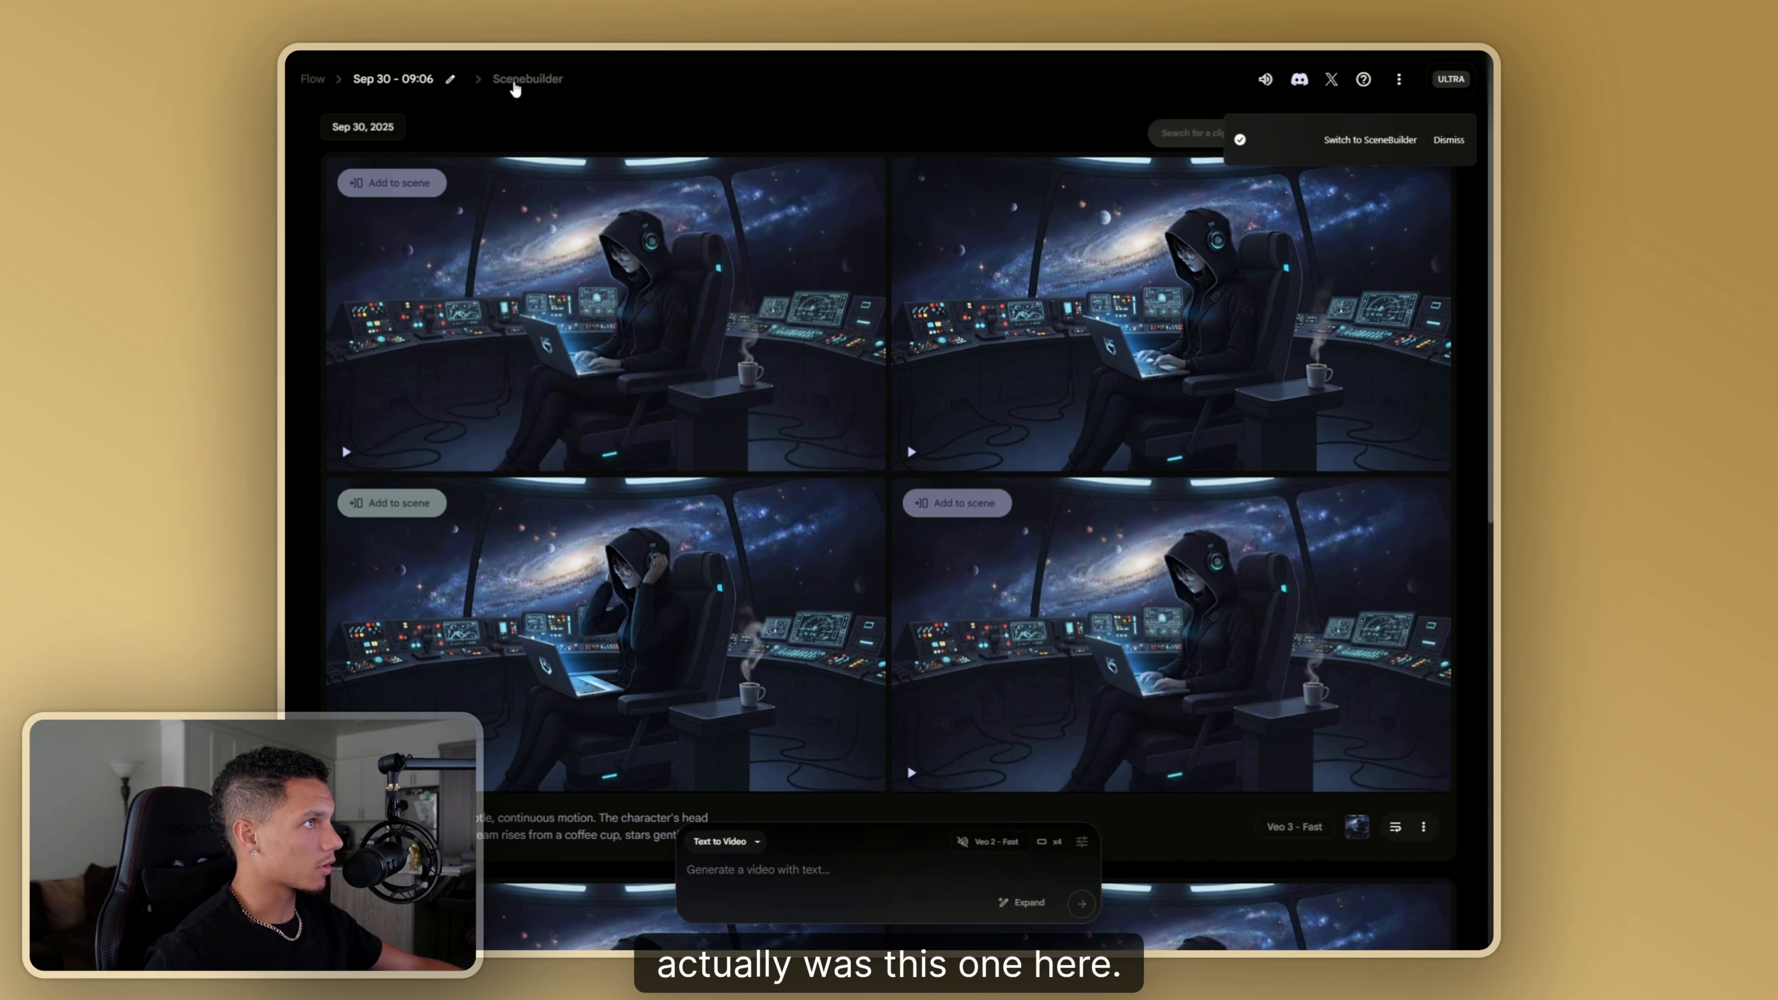
left_click(515, 80)
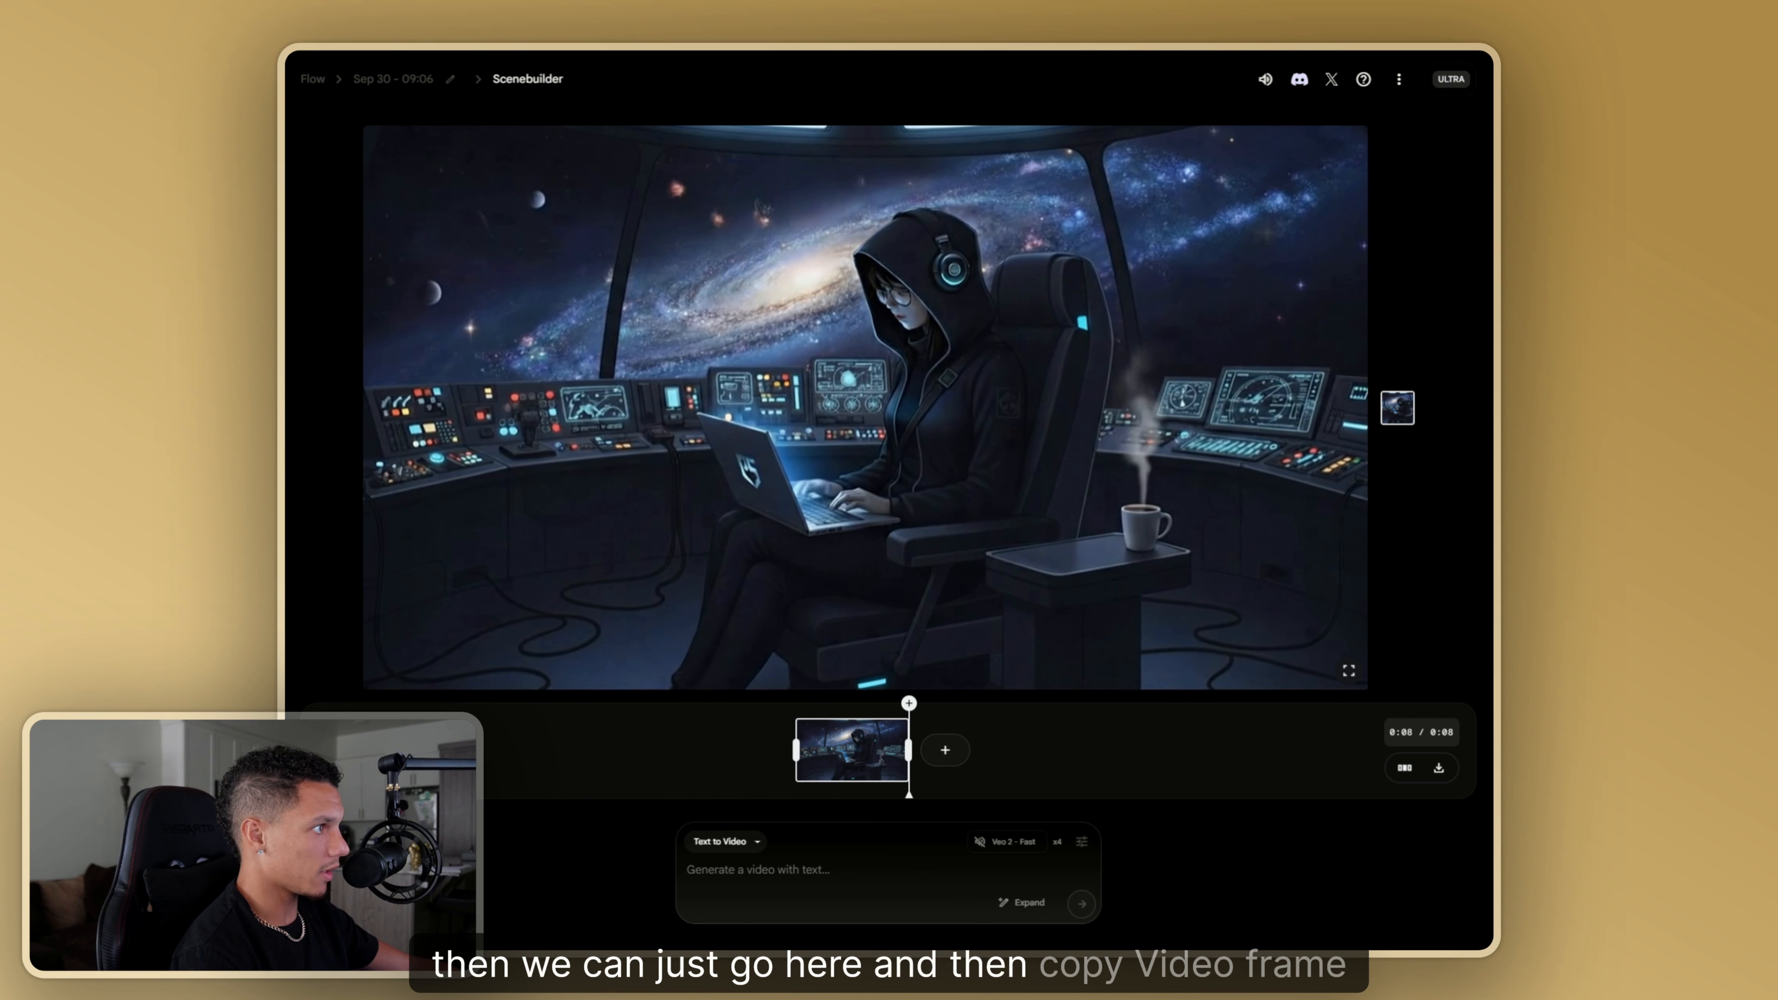
- Return to the project's clips, set the generation mode to Frames to Video and open the start frame selection
left_click(416, 82)
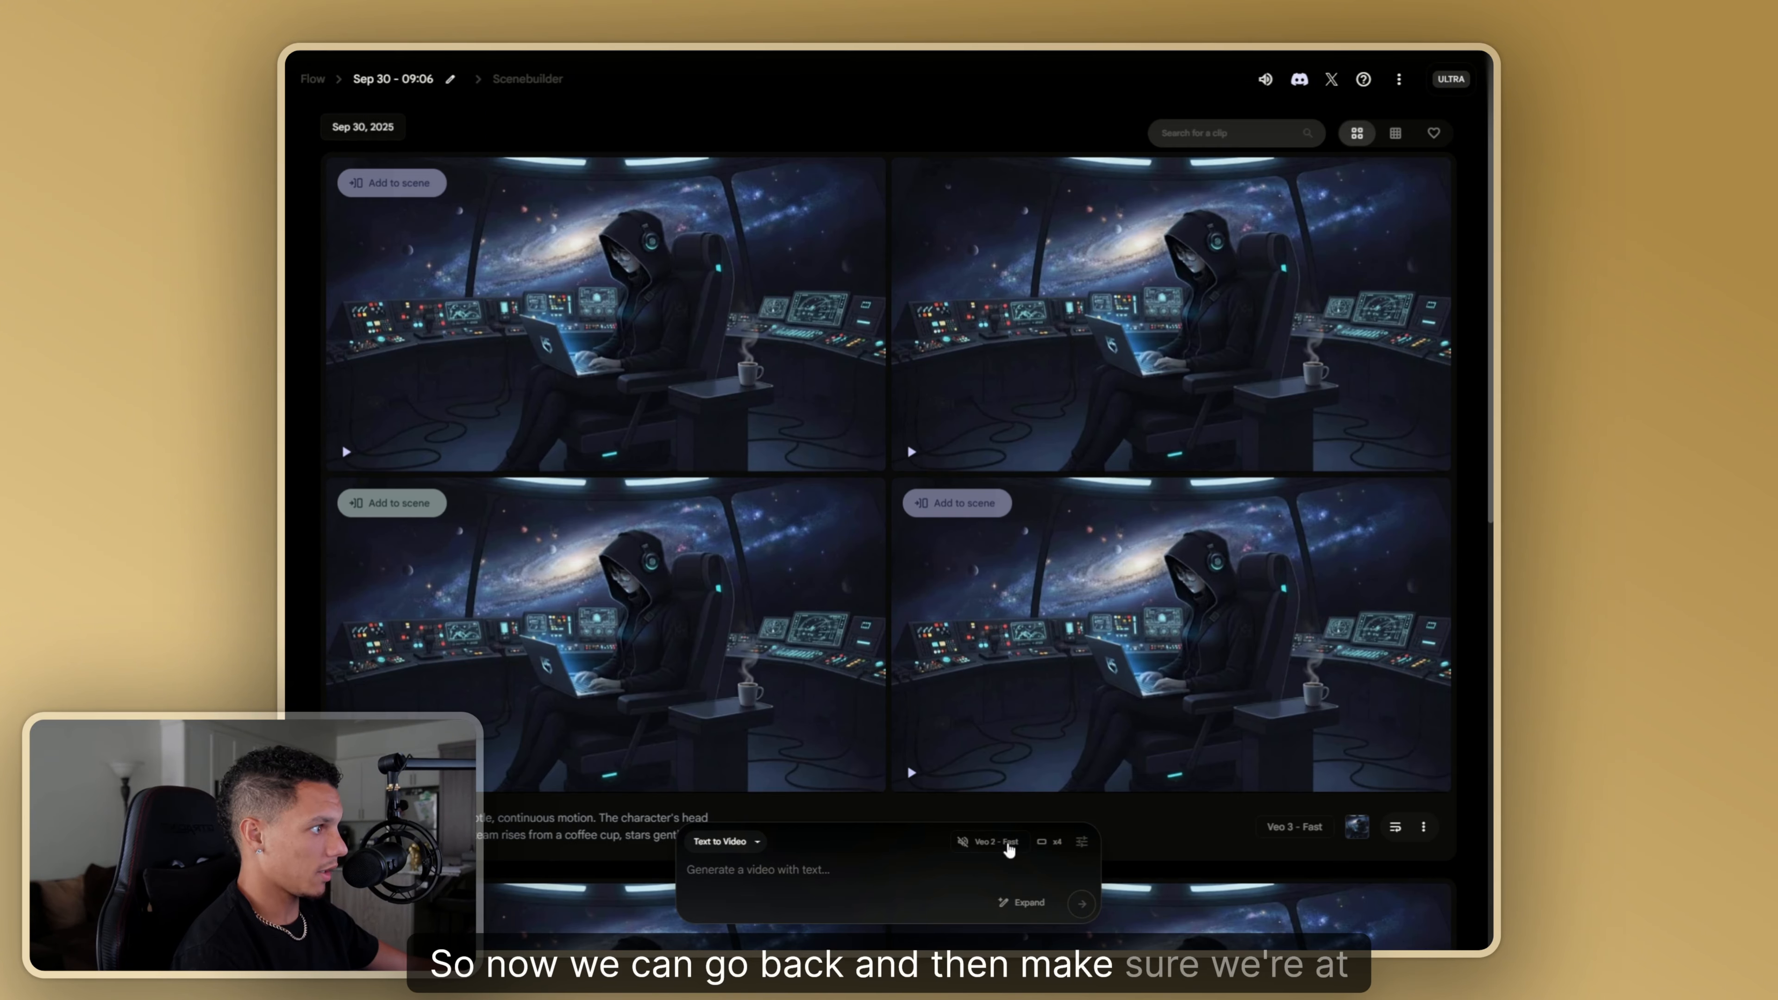
left_click(725, 841)
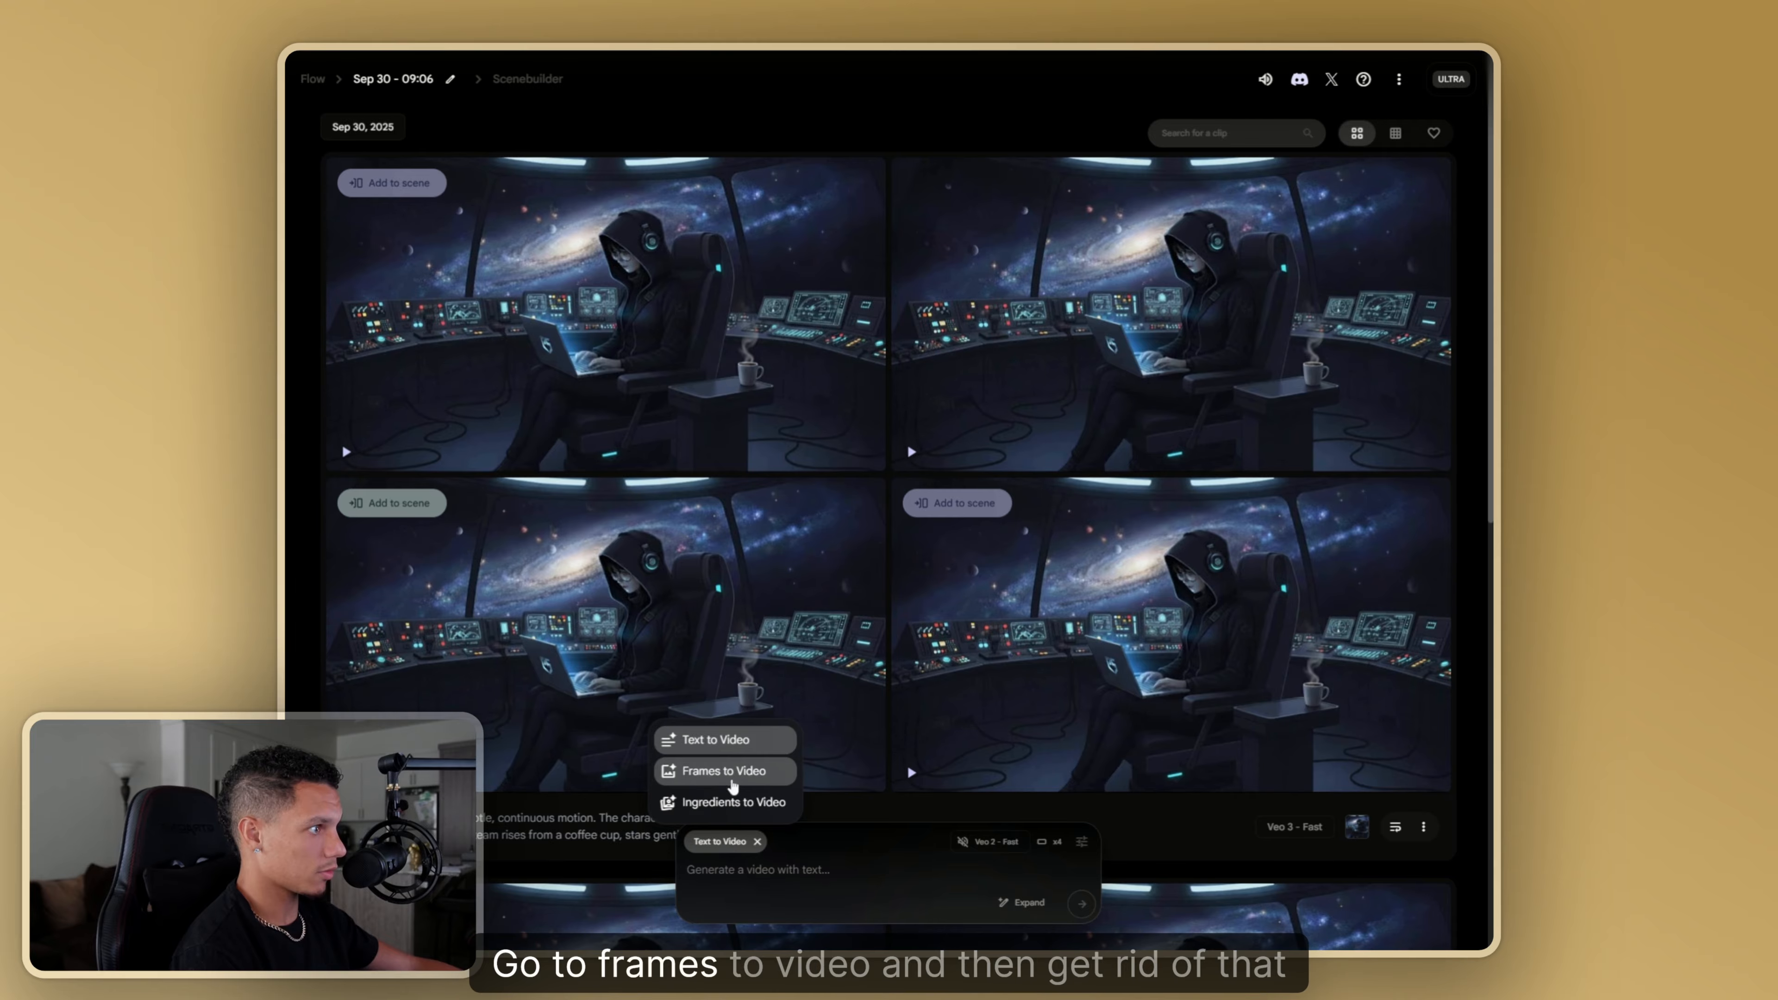
left_click(726, 770)
left_click(704, 905)
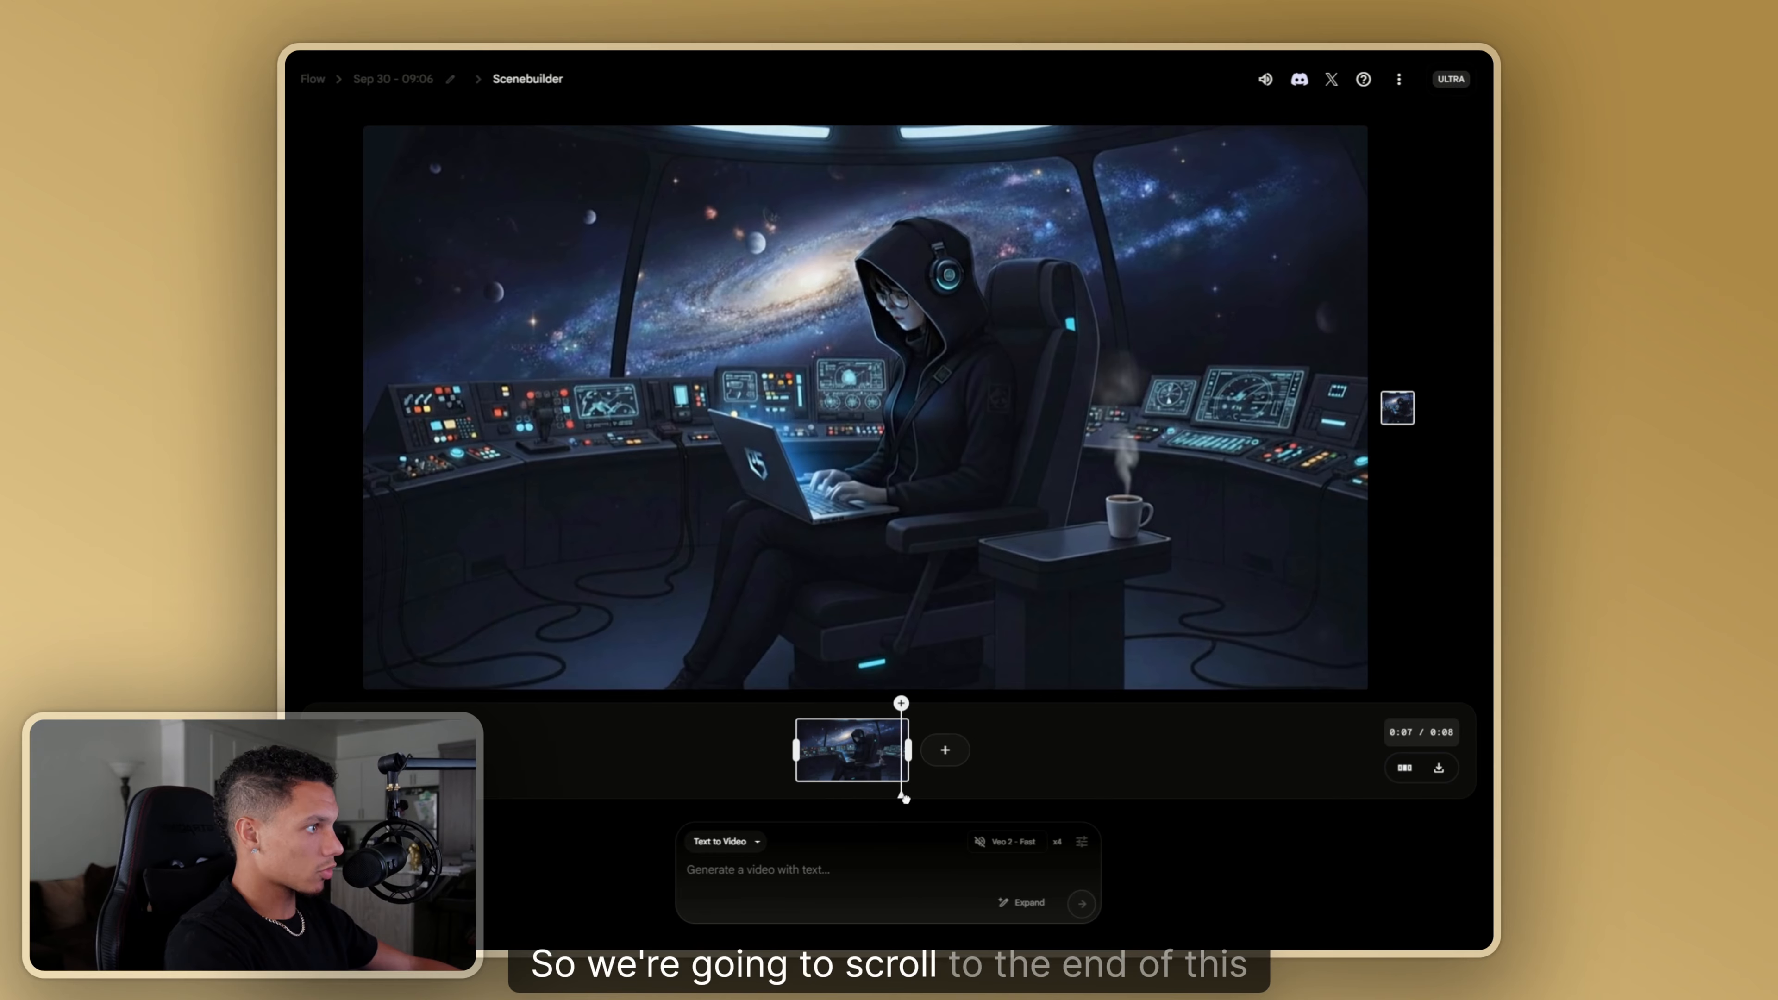
- Move the Scenebuilder playhead to the clip's last frame, return to the project's clips and set the generation mode to Frames to Video
left_click_drag(905, 799, 917, 801)
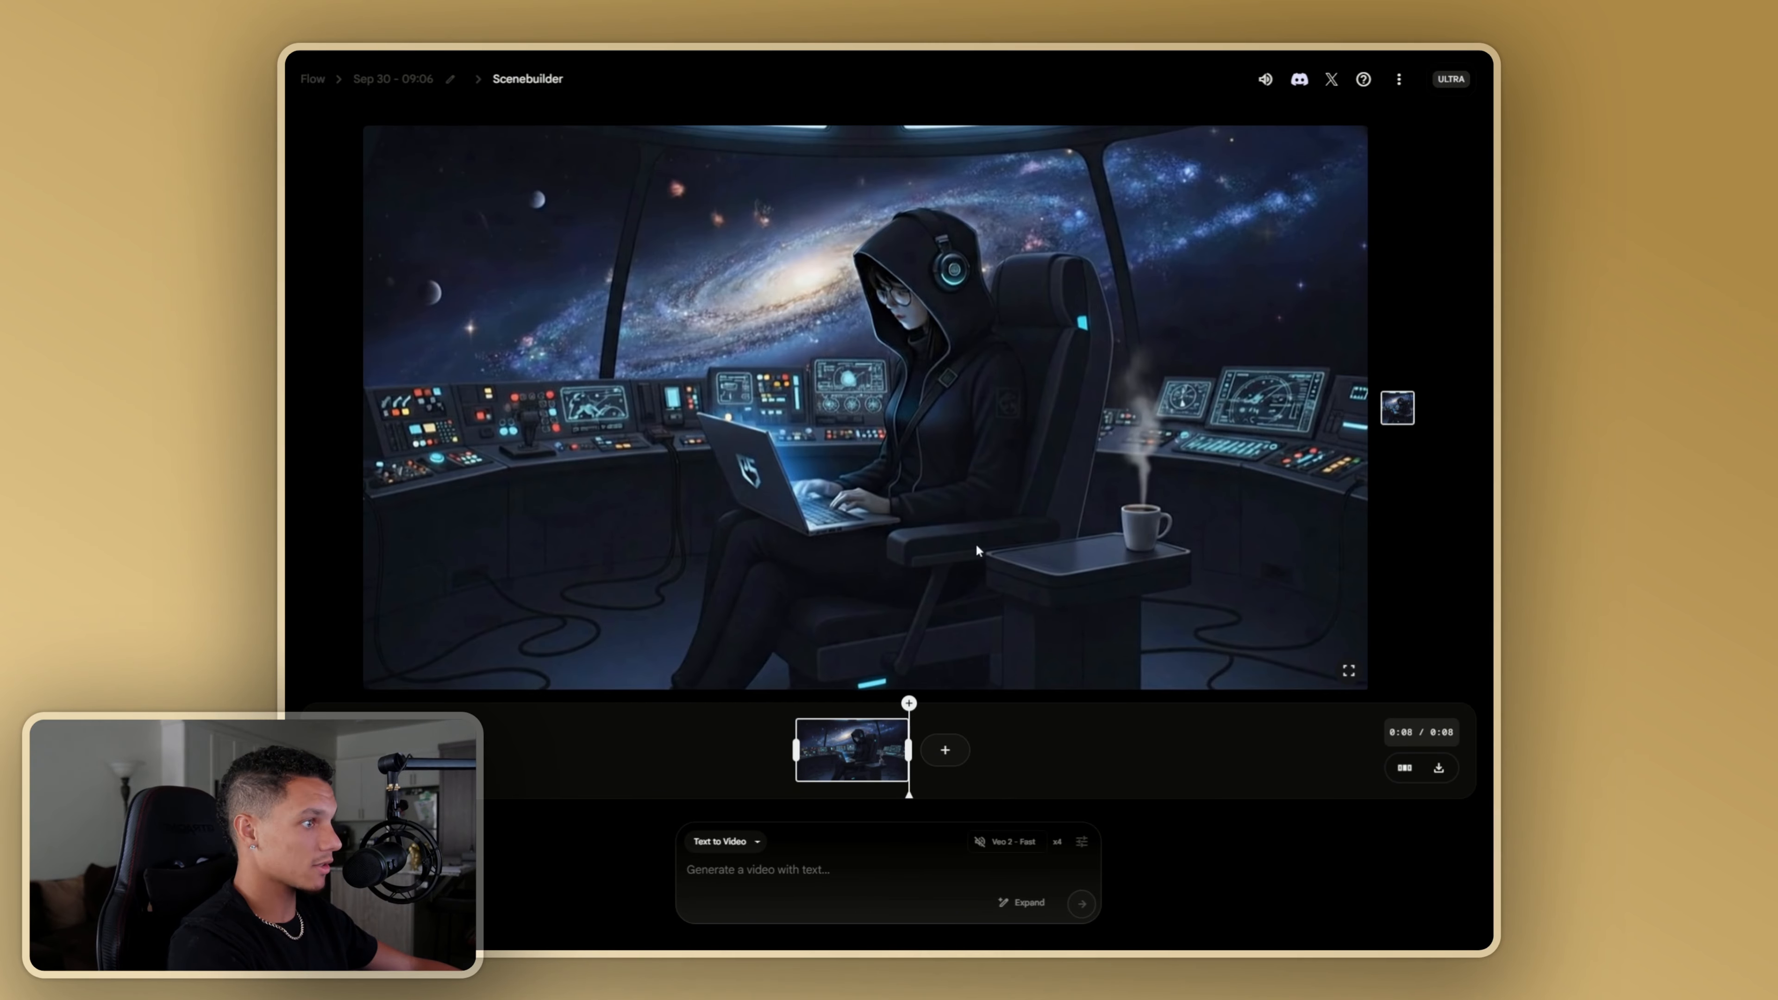
left_click(404, 93)
left_click(724, 842)
left_click(725, 771)
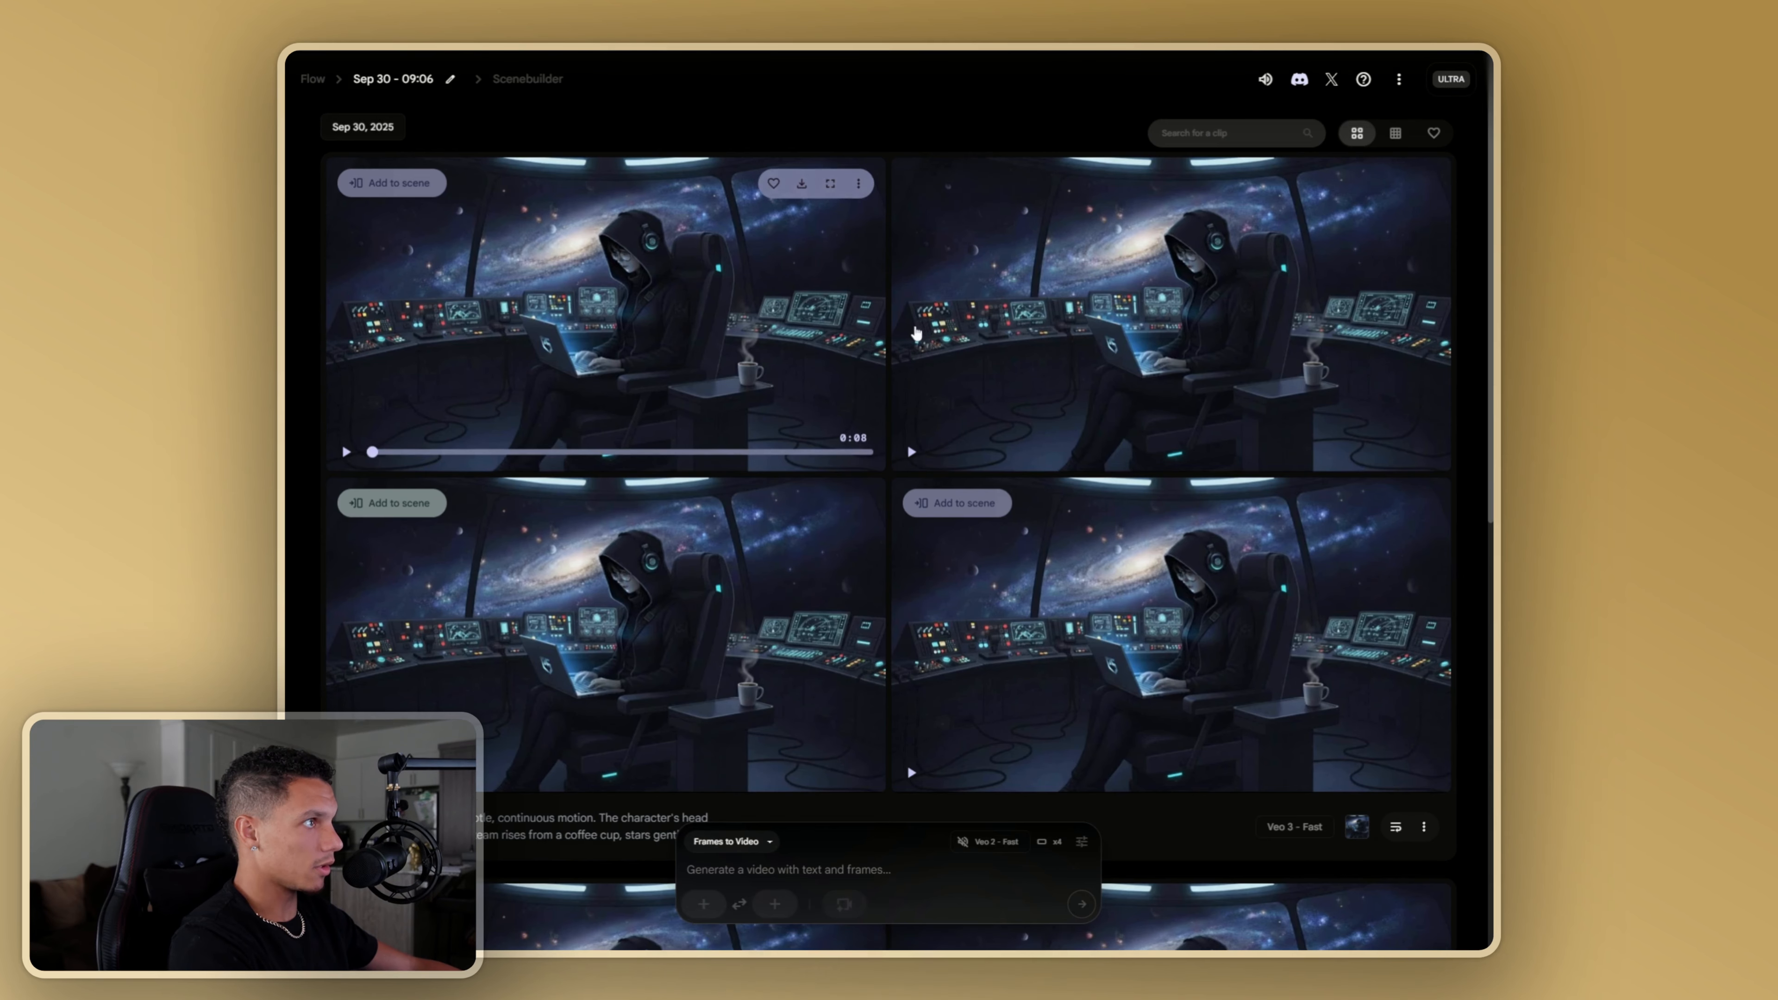
- Set the clip's last frame, cropped to Landscape, as the start frame and the original spaceship image as the end frame
left_click(704, 903)
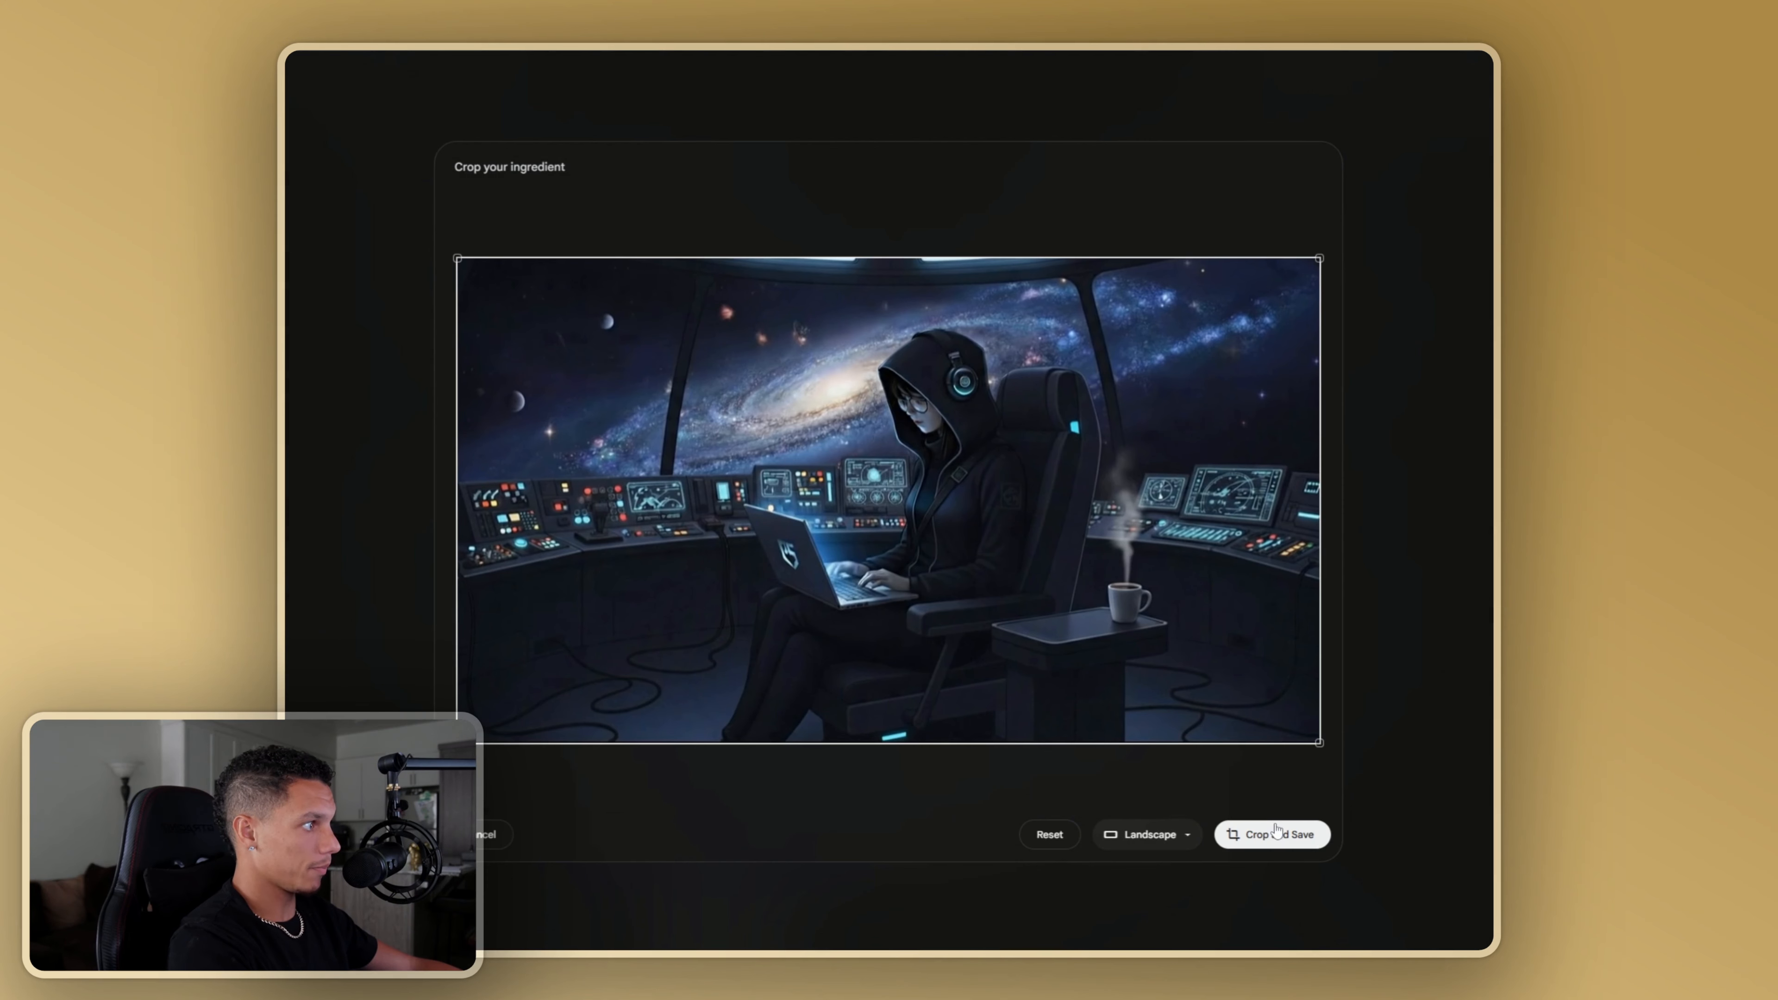
left_click(1273, 835)
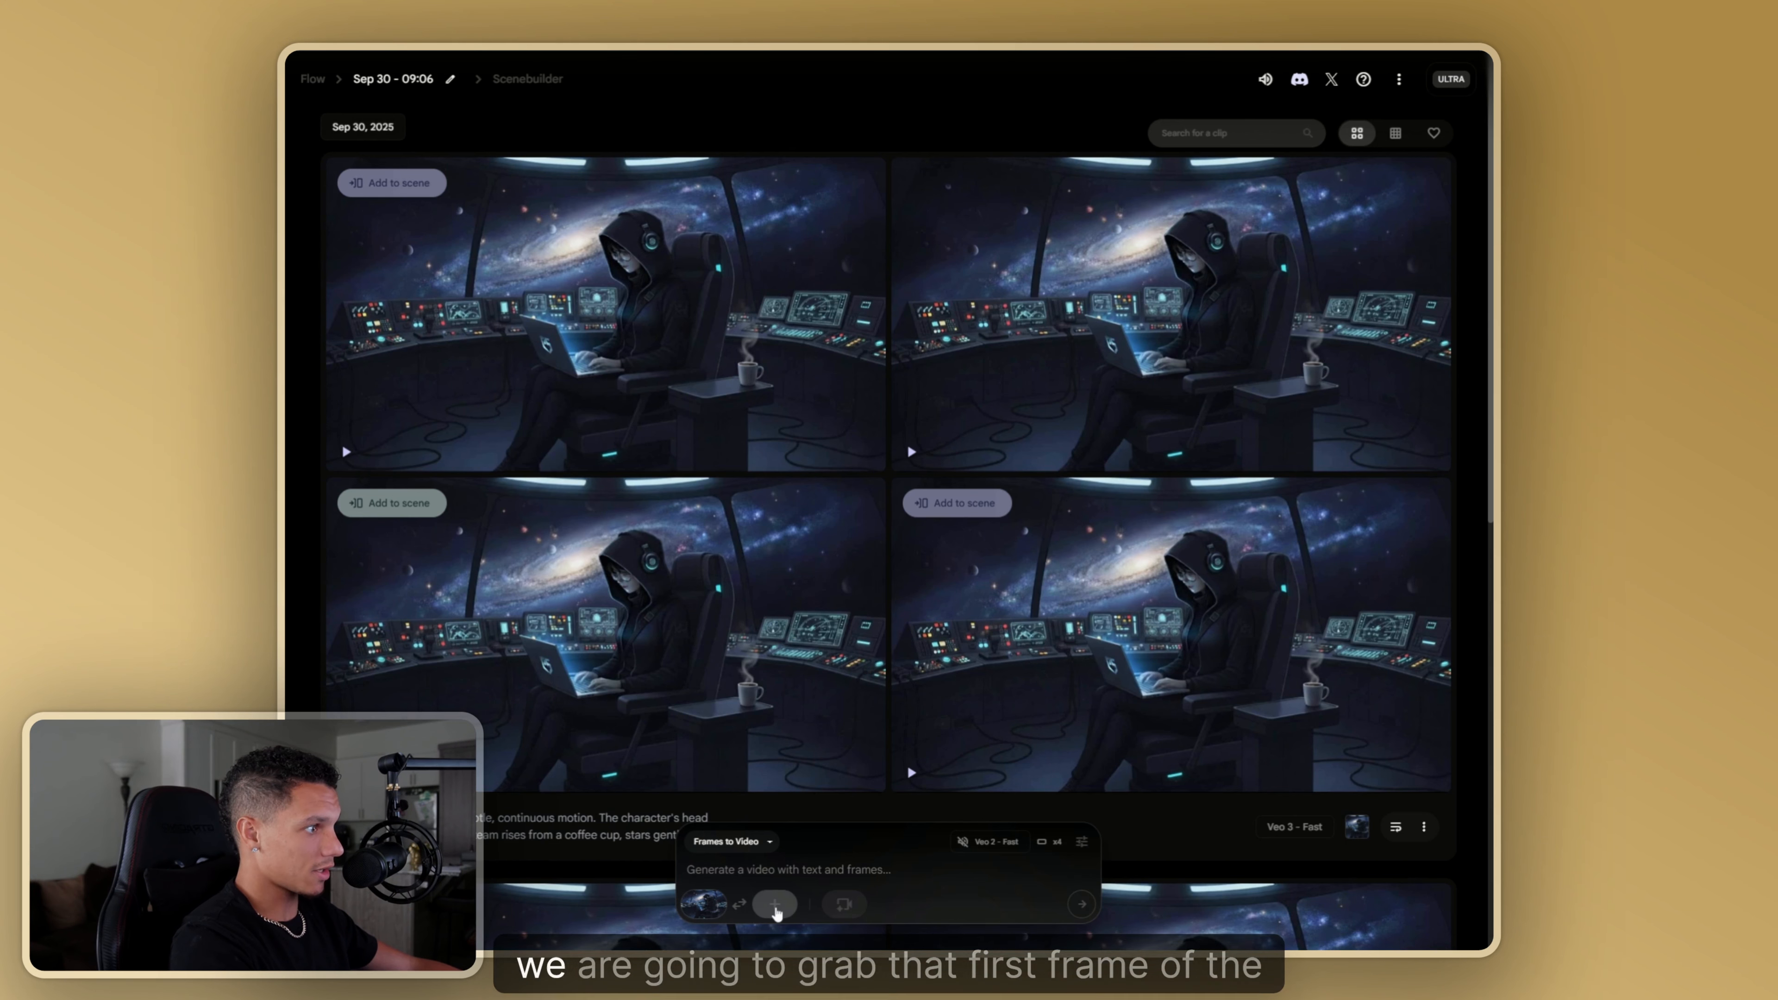
left_click(774, 908)
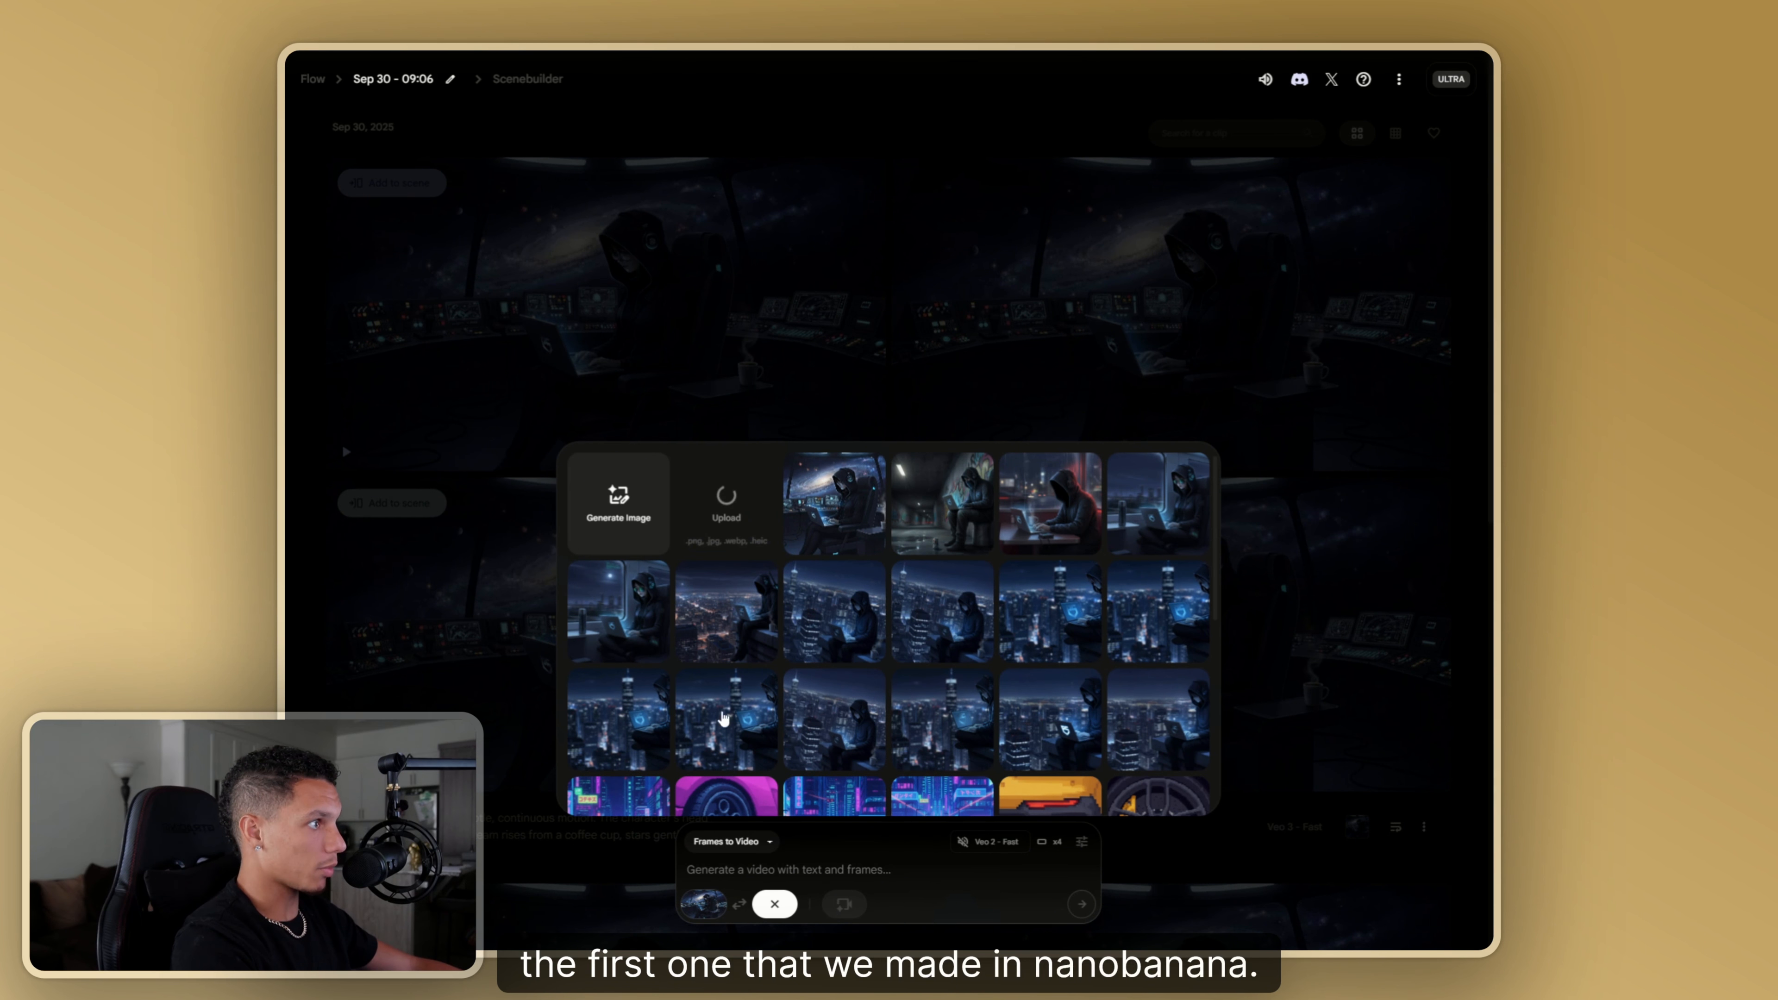
key("Escape")
- Reuse the stationary-camera prompt of the earlier clips and generate the frame-to-frame video with Veo 2 - Fast
scroll(718, 713, "down", 3)
mouse_move(726, 633)
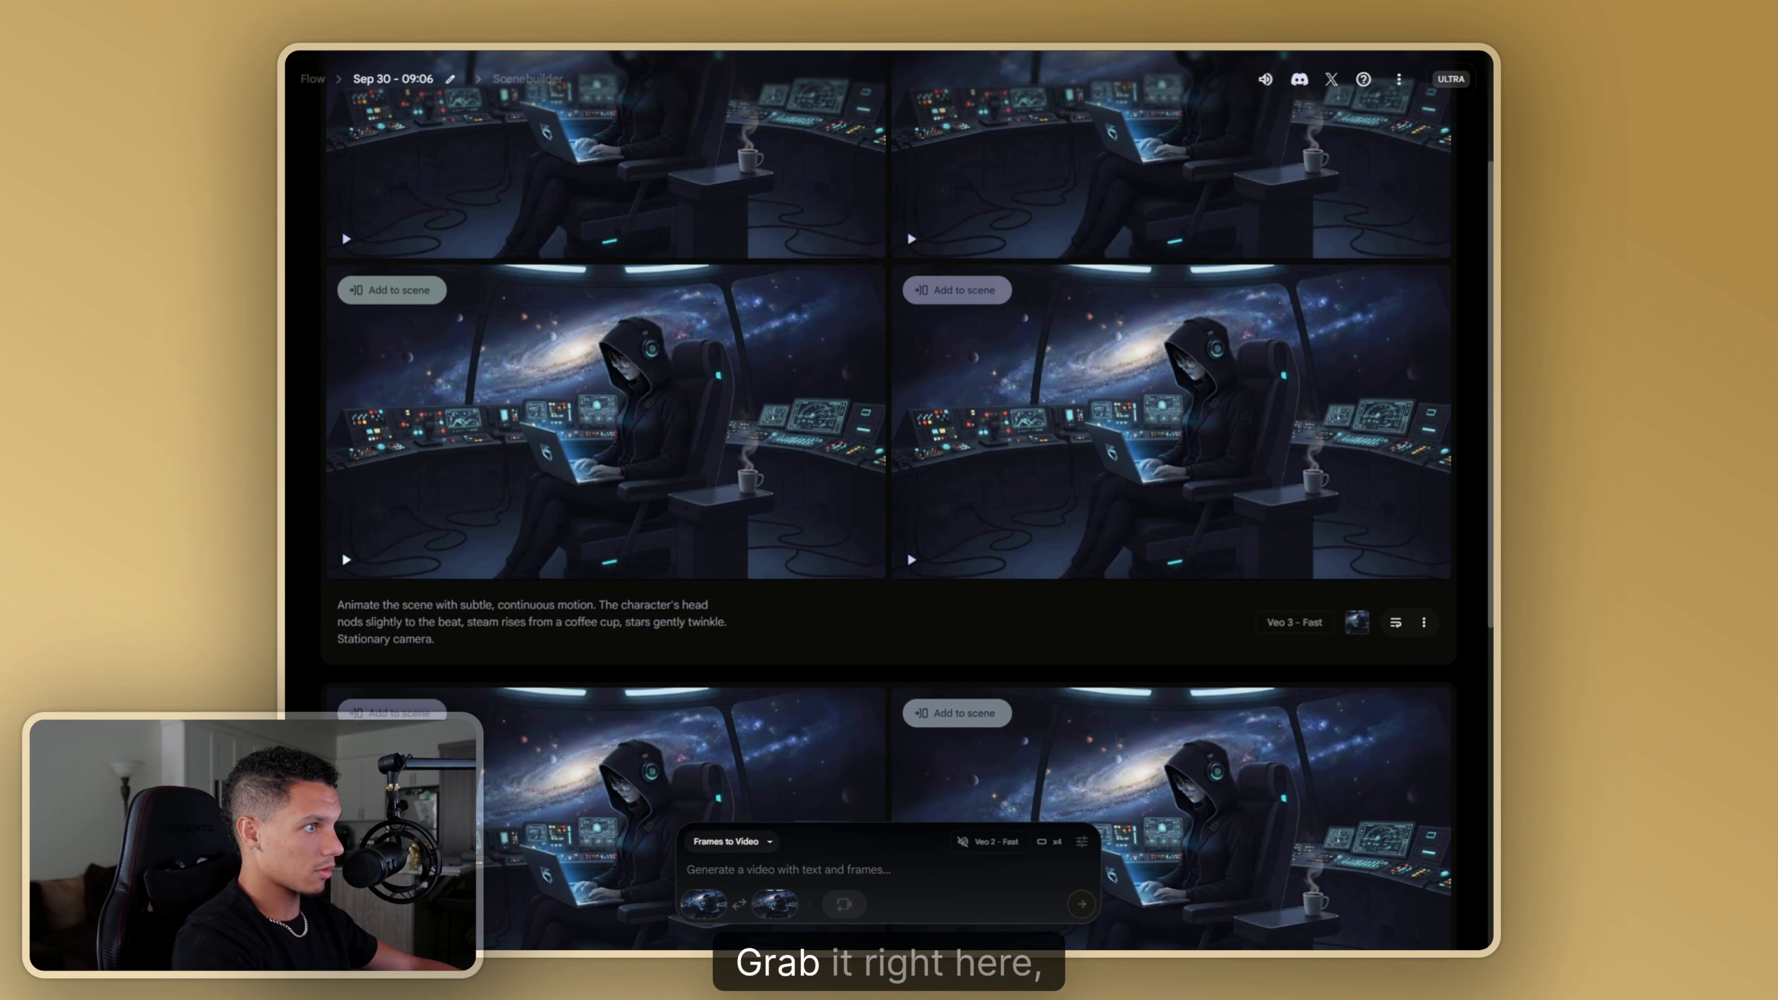
triple_click(532, 622)
key("ctrl+c")
left_click(887, 869)
key("ctrl+v")
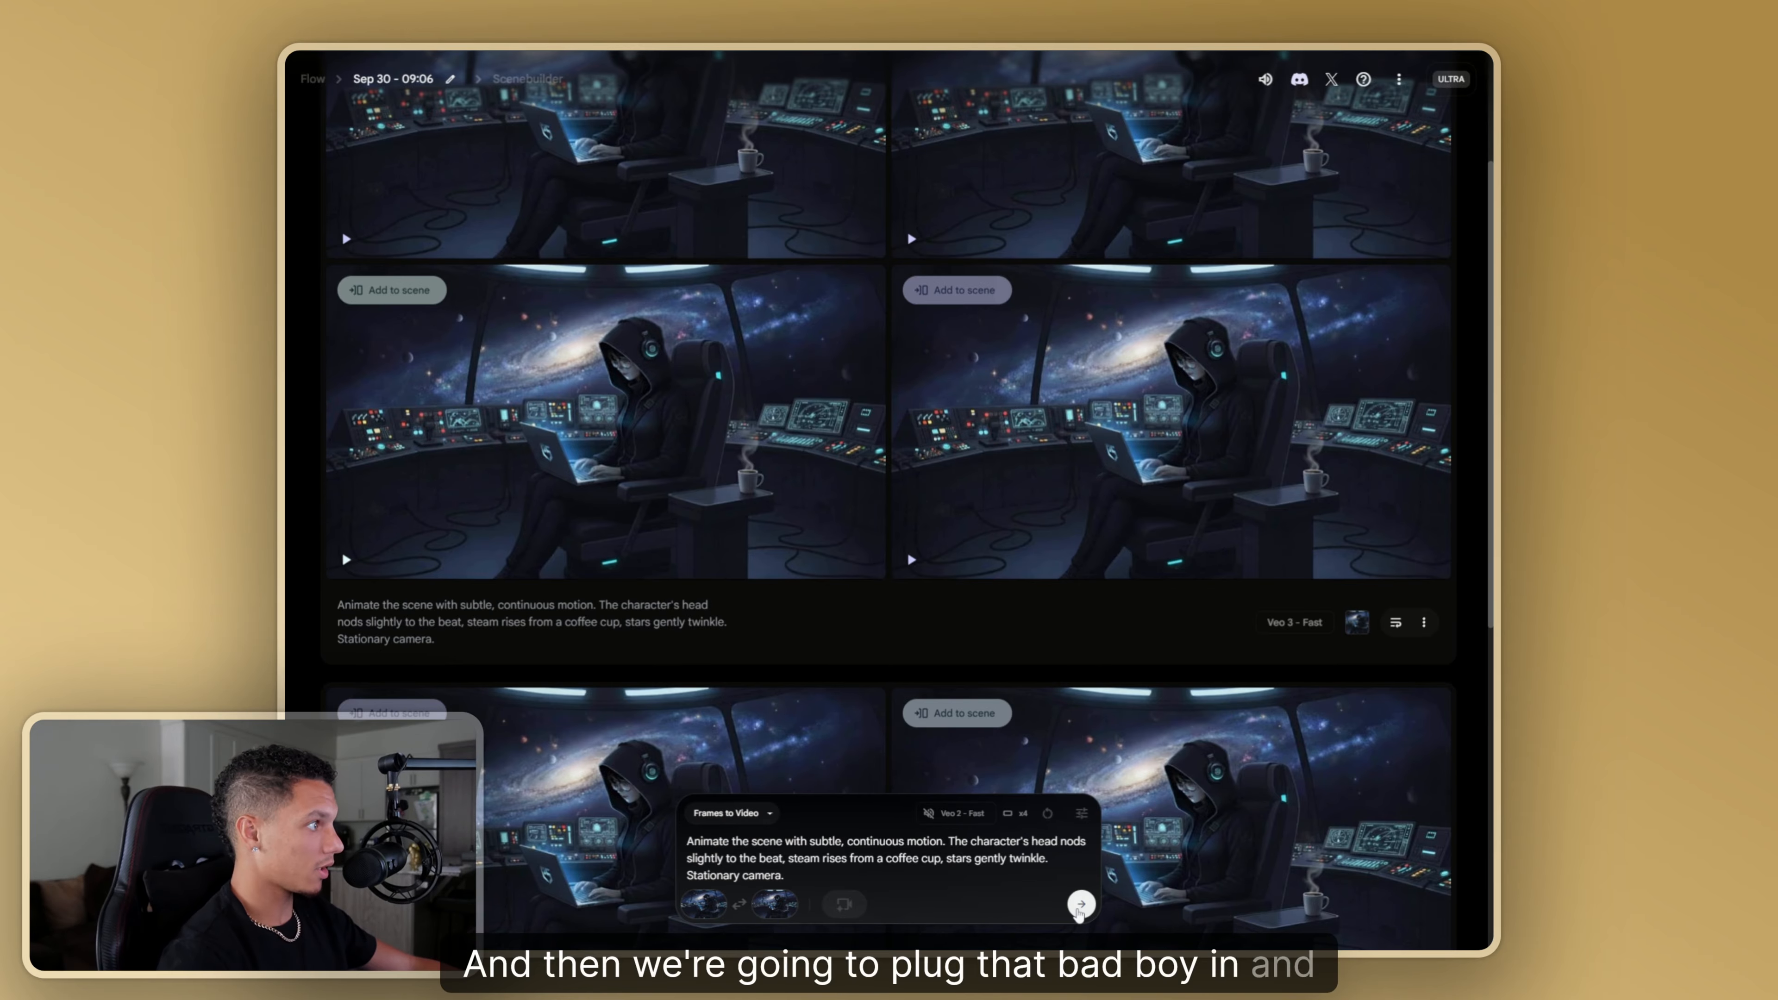
left_click(1081, 905)
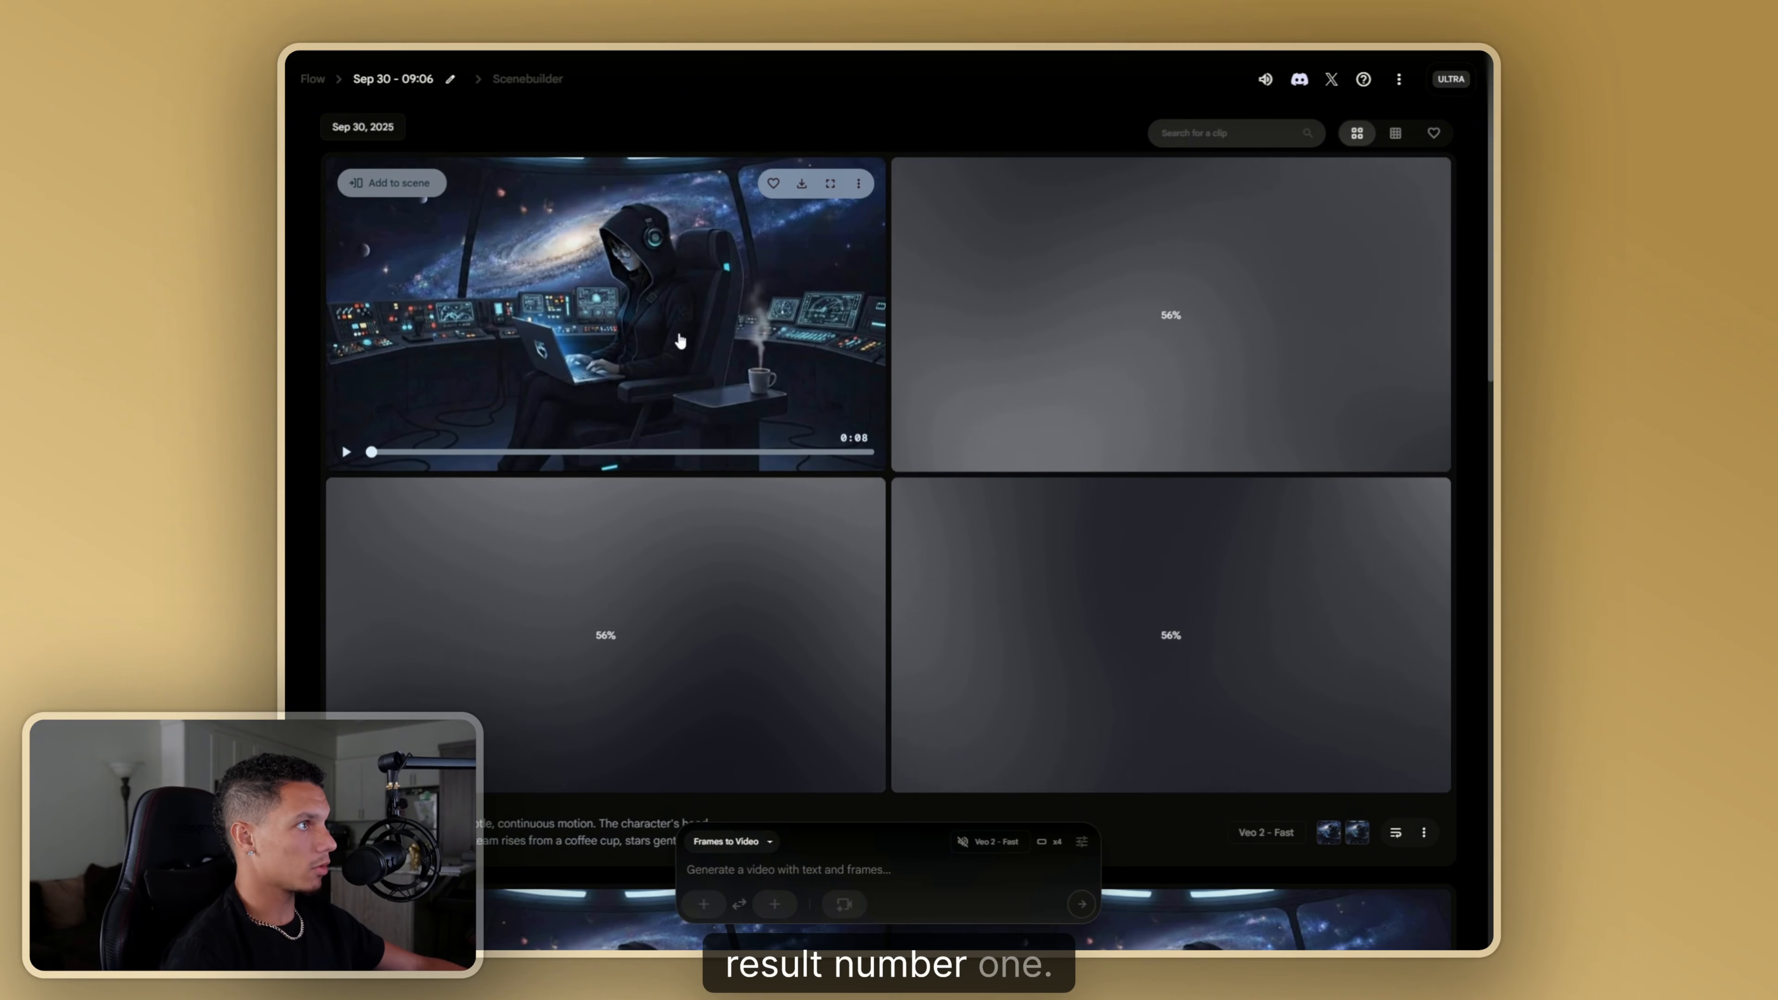
- Play the first generated clip and download the combined two-clip scene from Scenebuilder
left_click(679, 342)
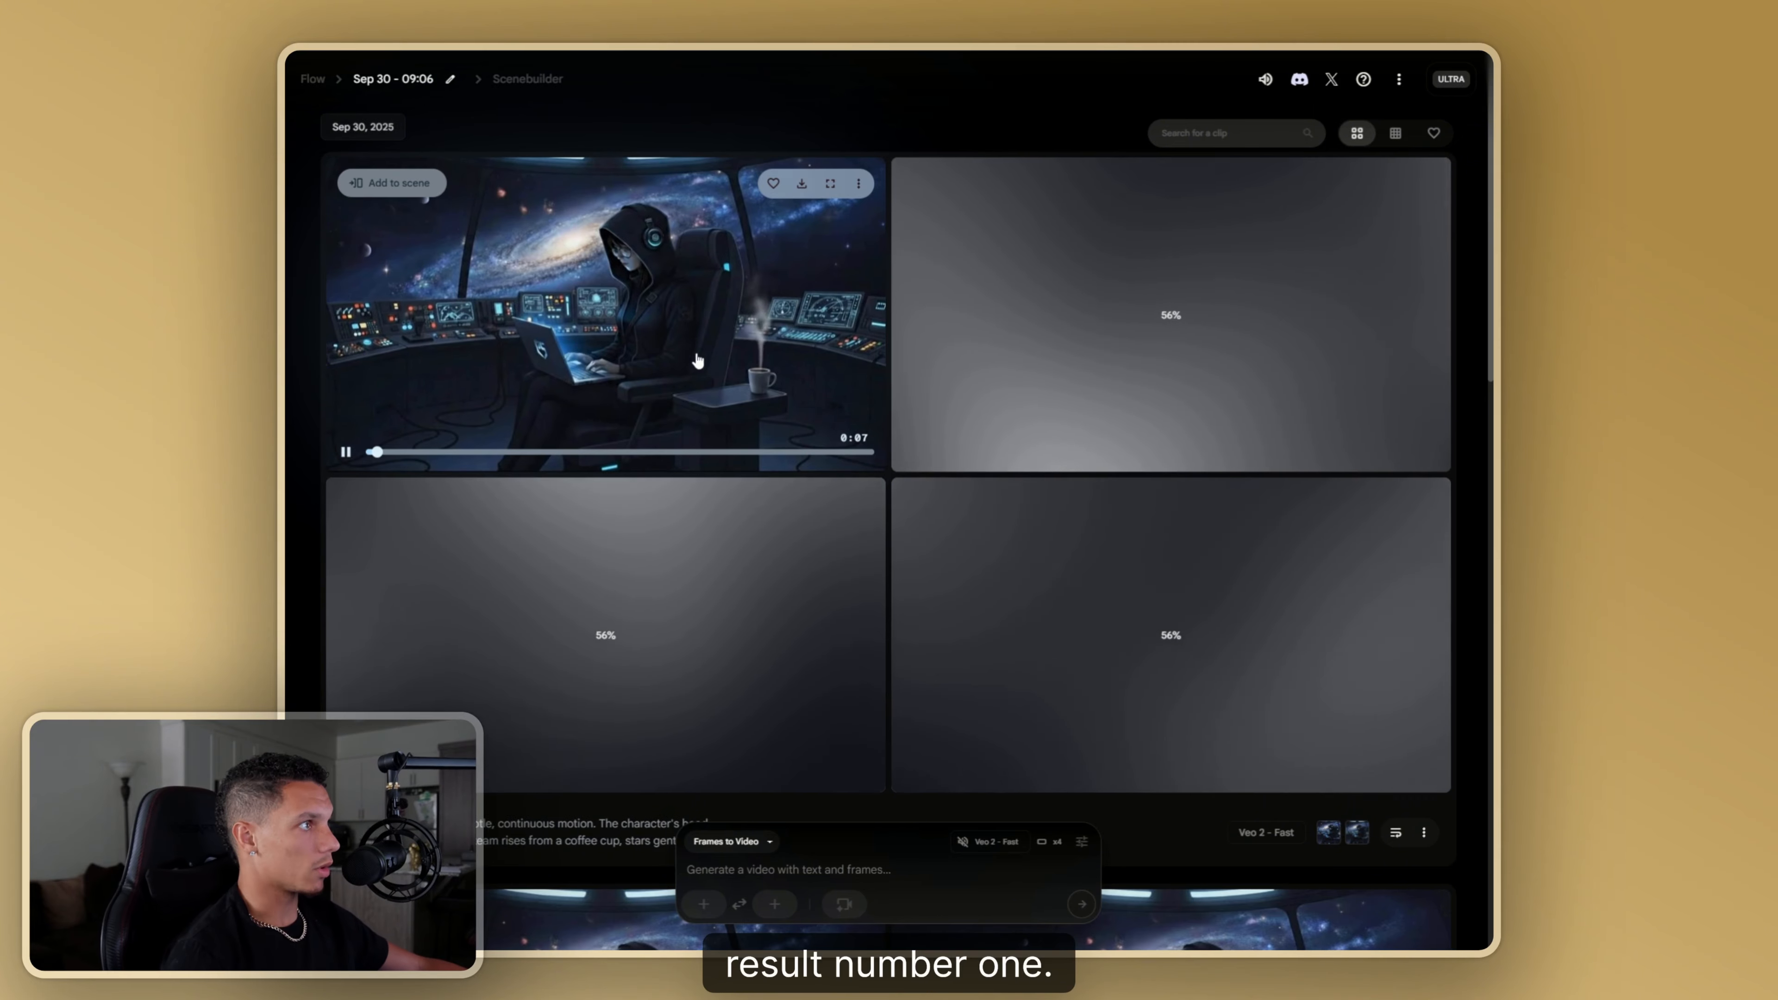
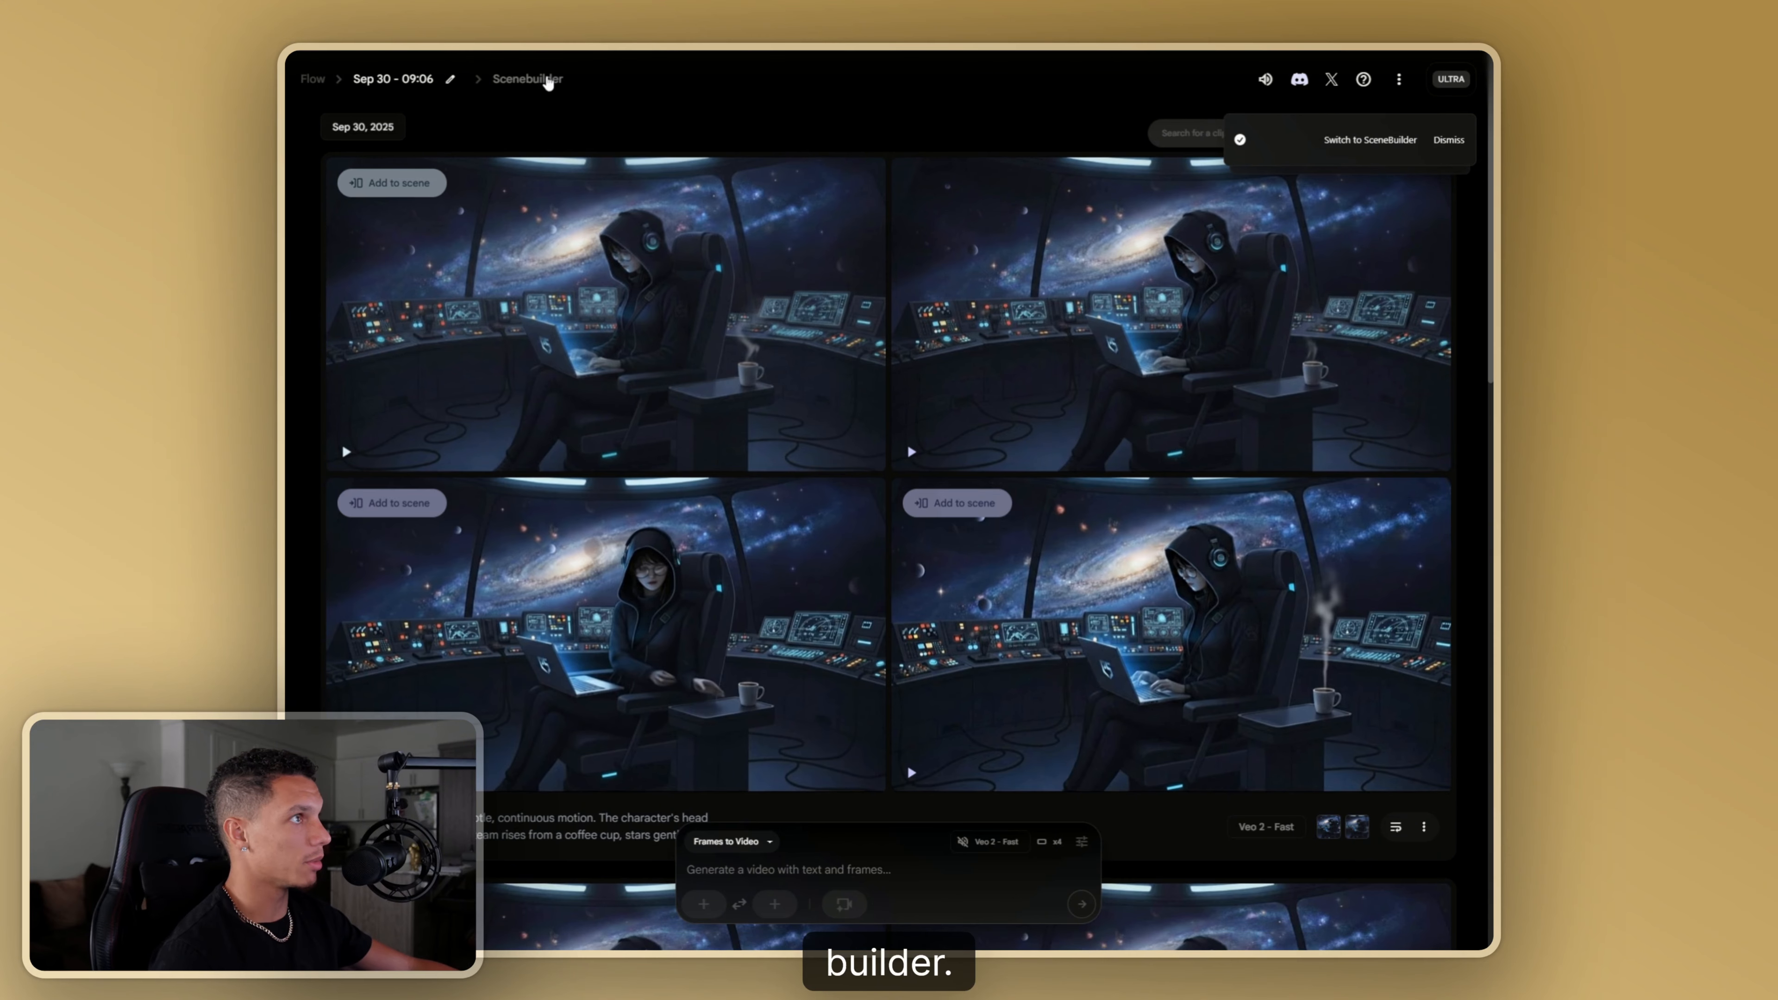
left_click(535, 78)
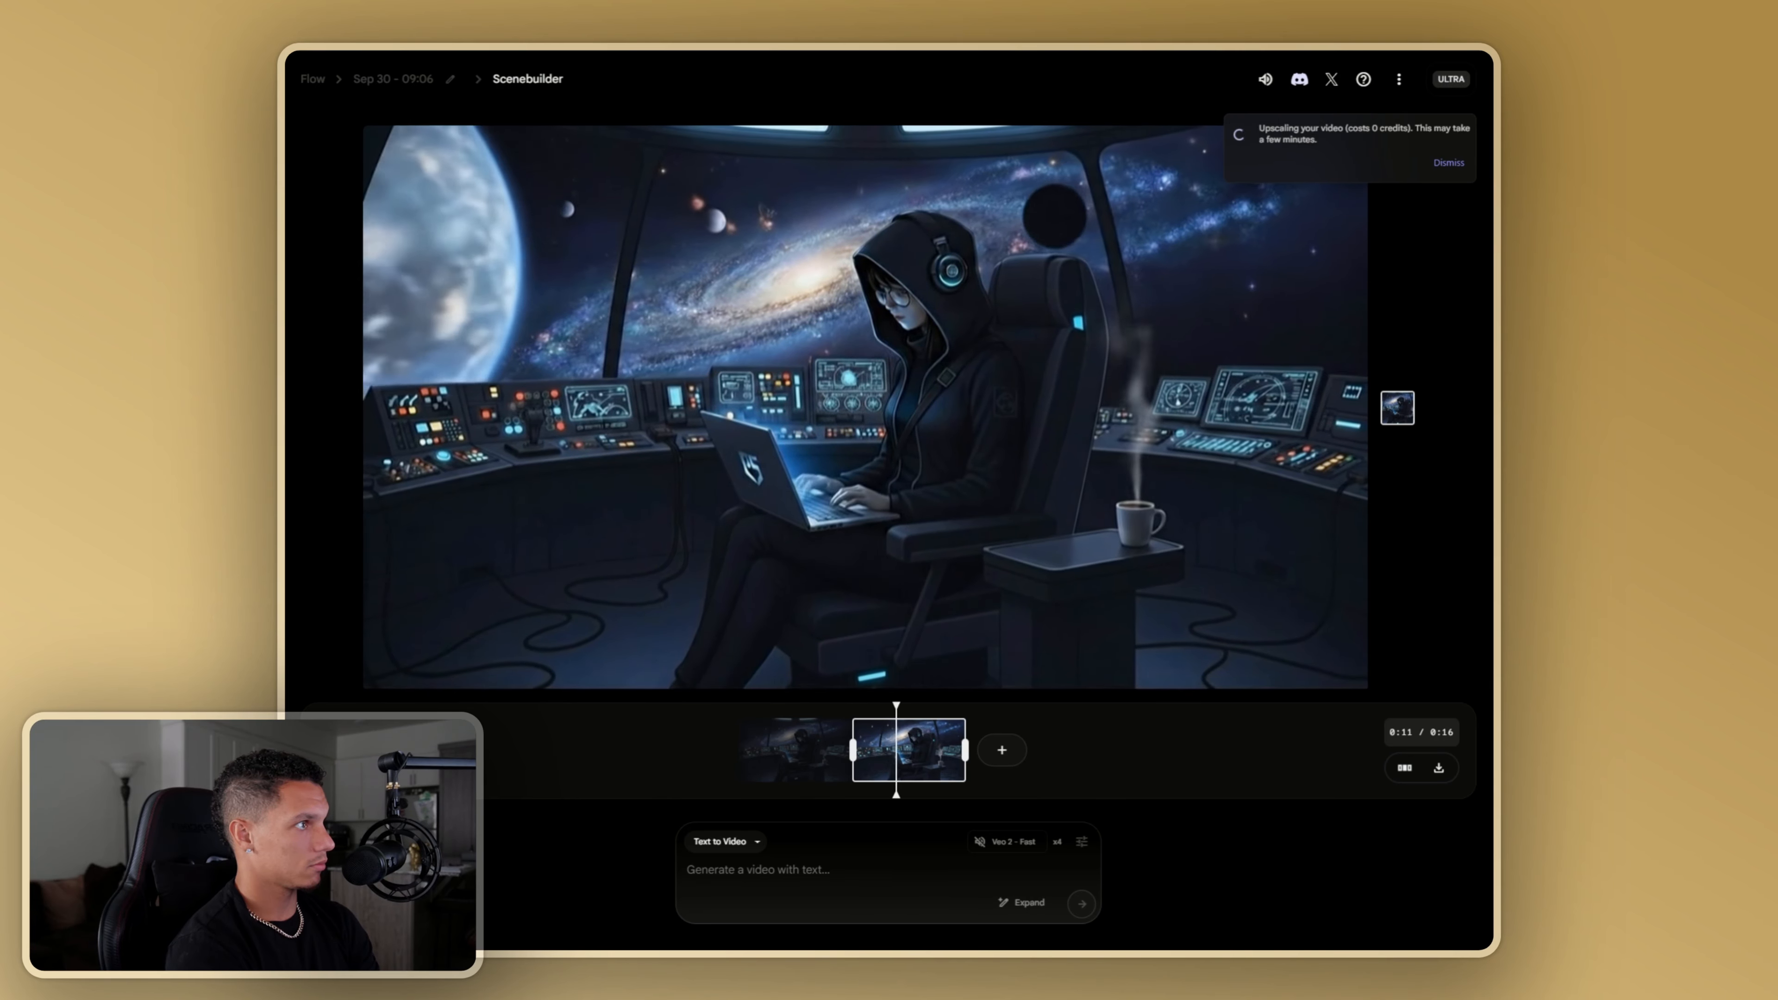
left_click(816, 763)
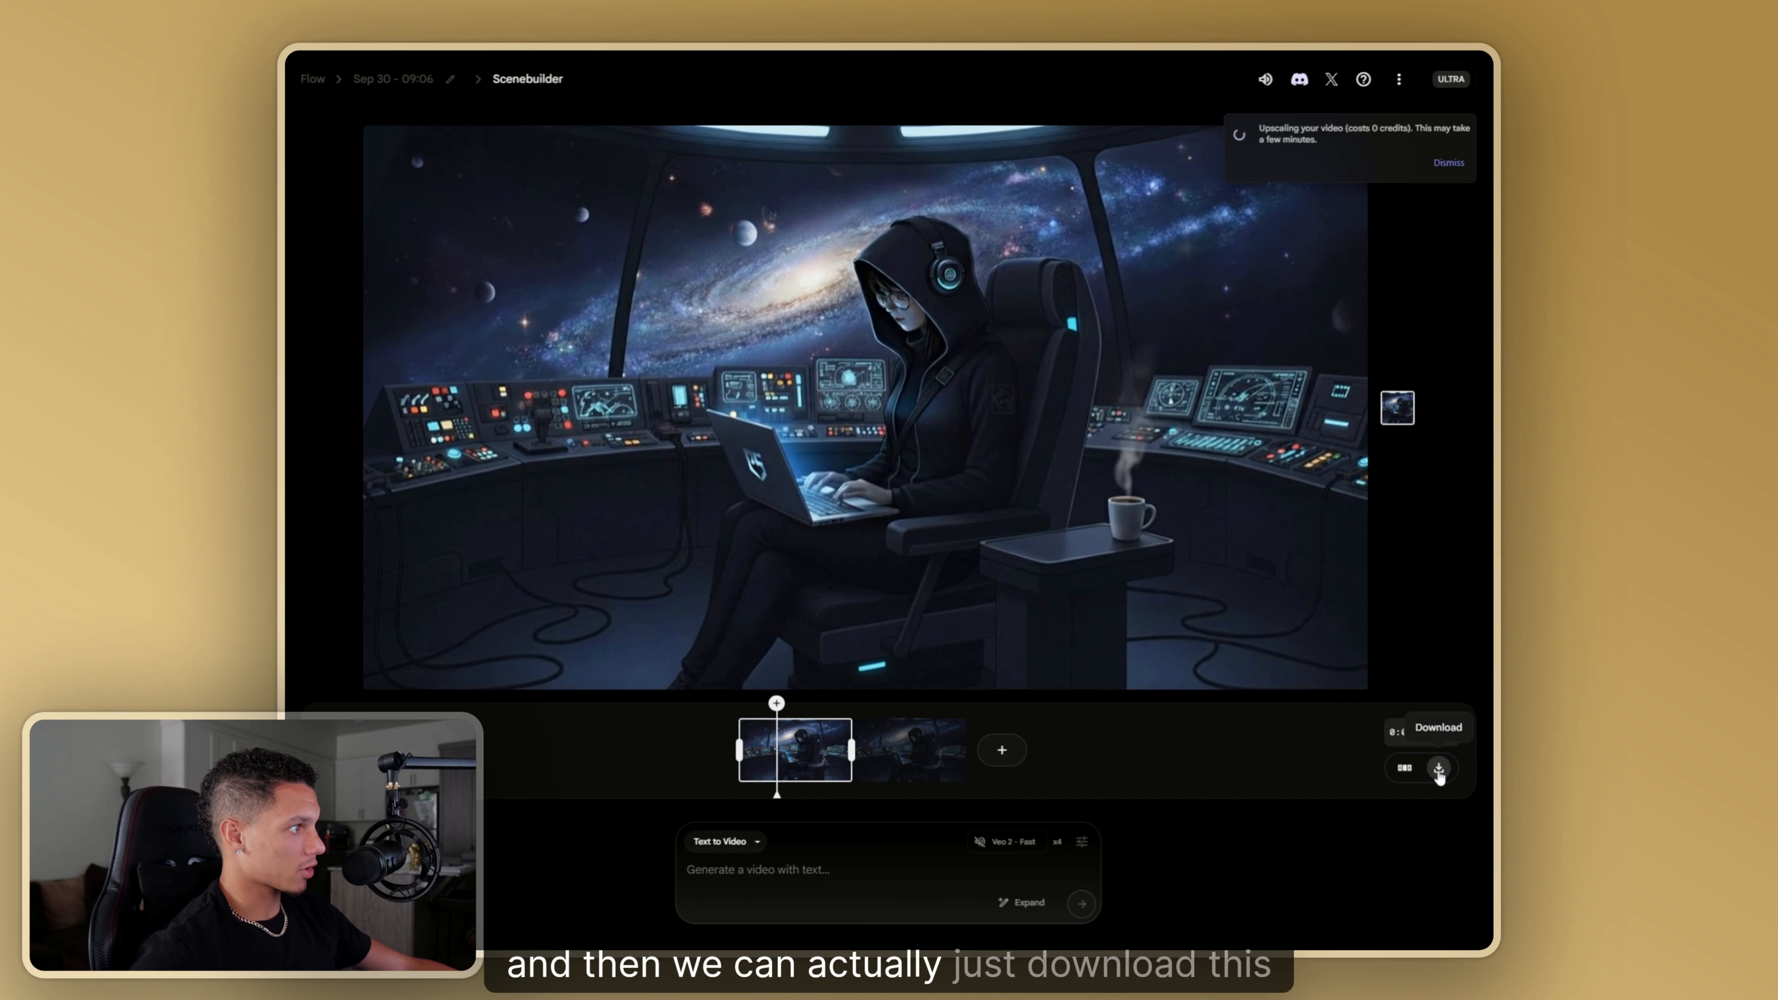
left_click(1439, 769)
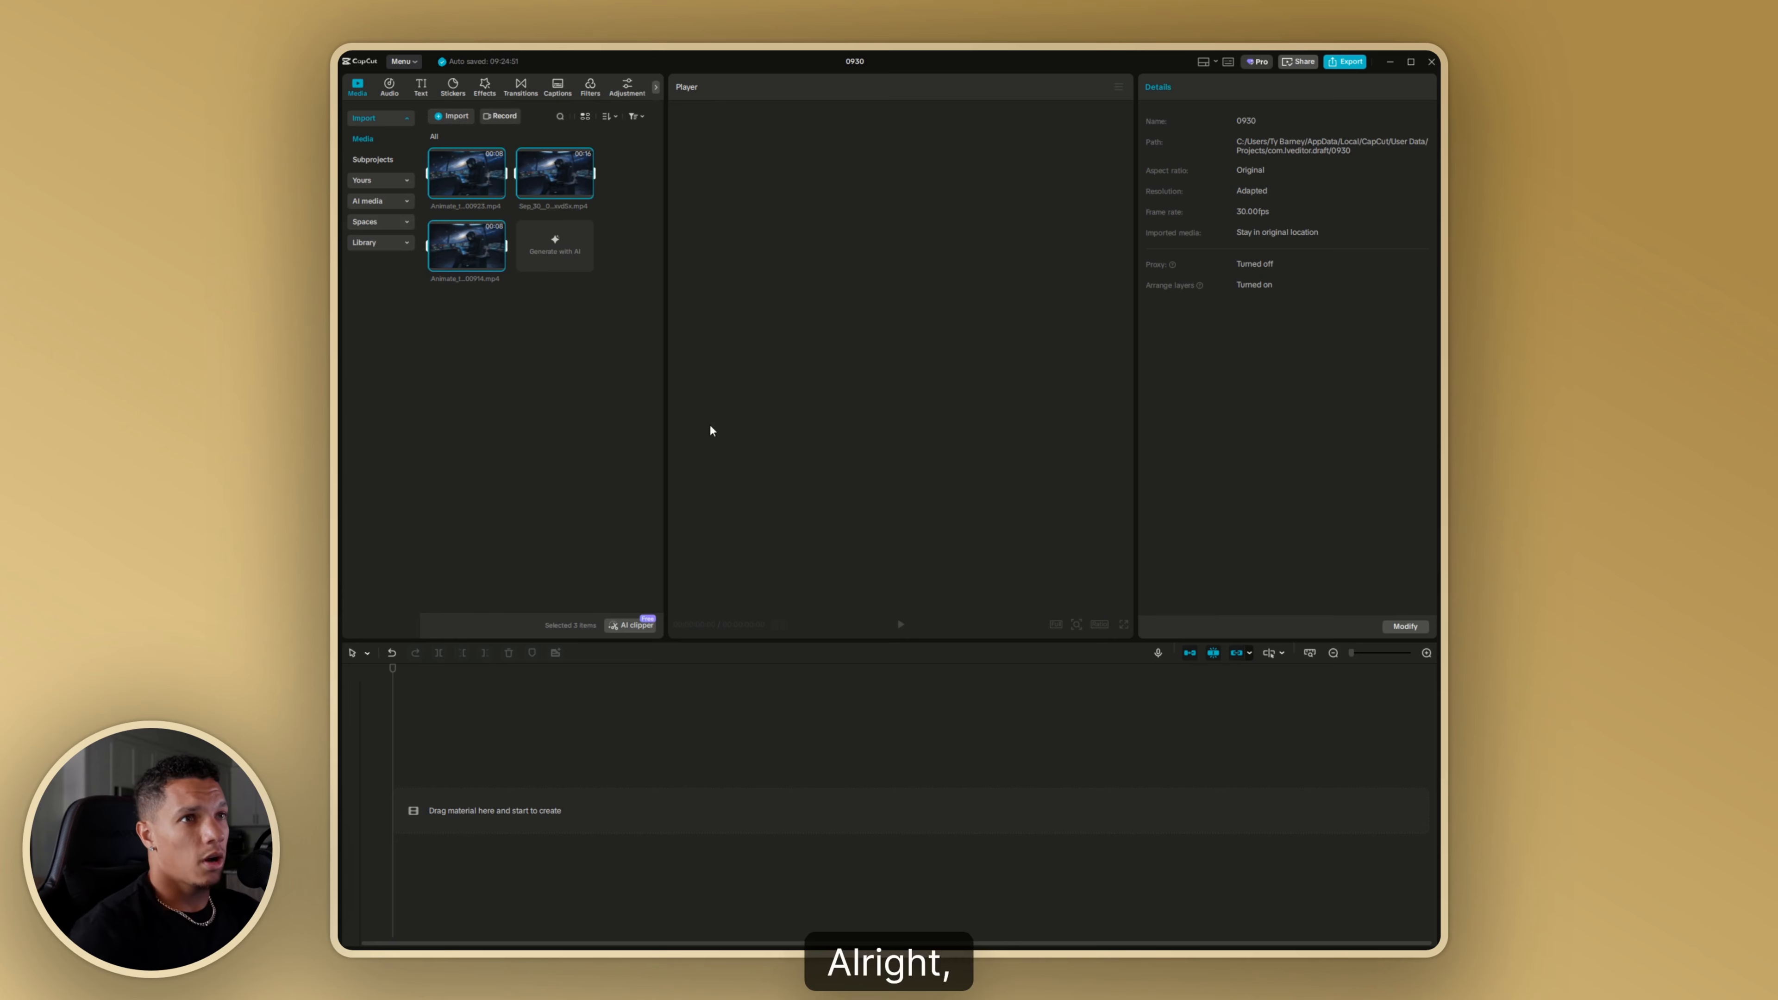
- Switch to CapCut, place the 16-second compound clip at the start of the timeline and play it
left_click(576, 369)
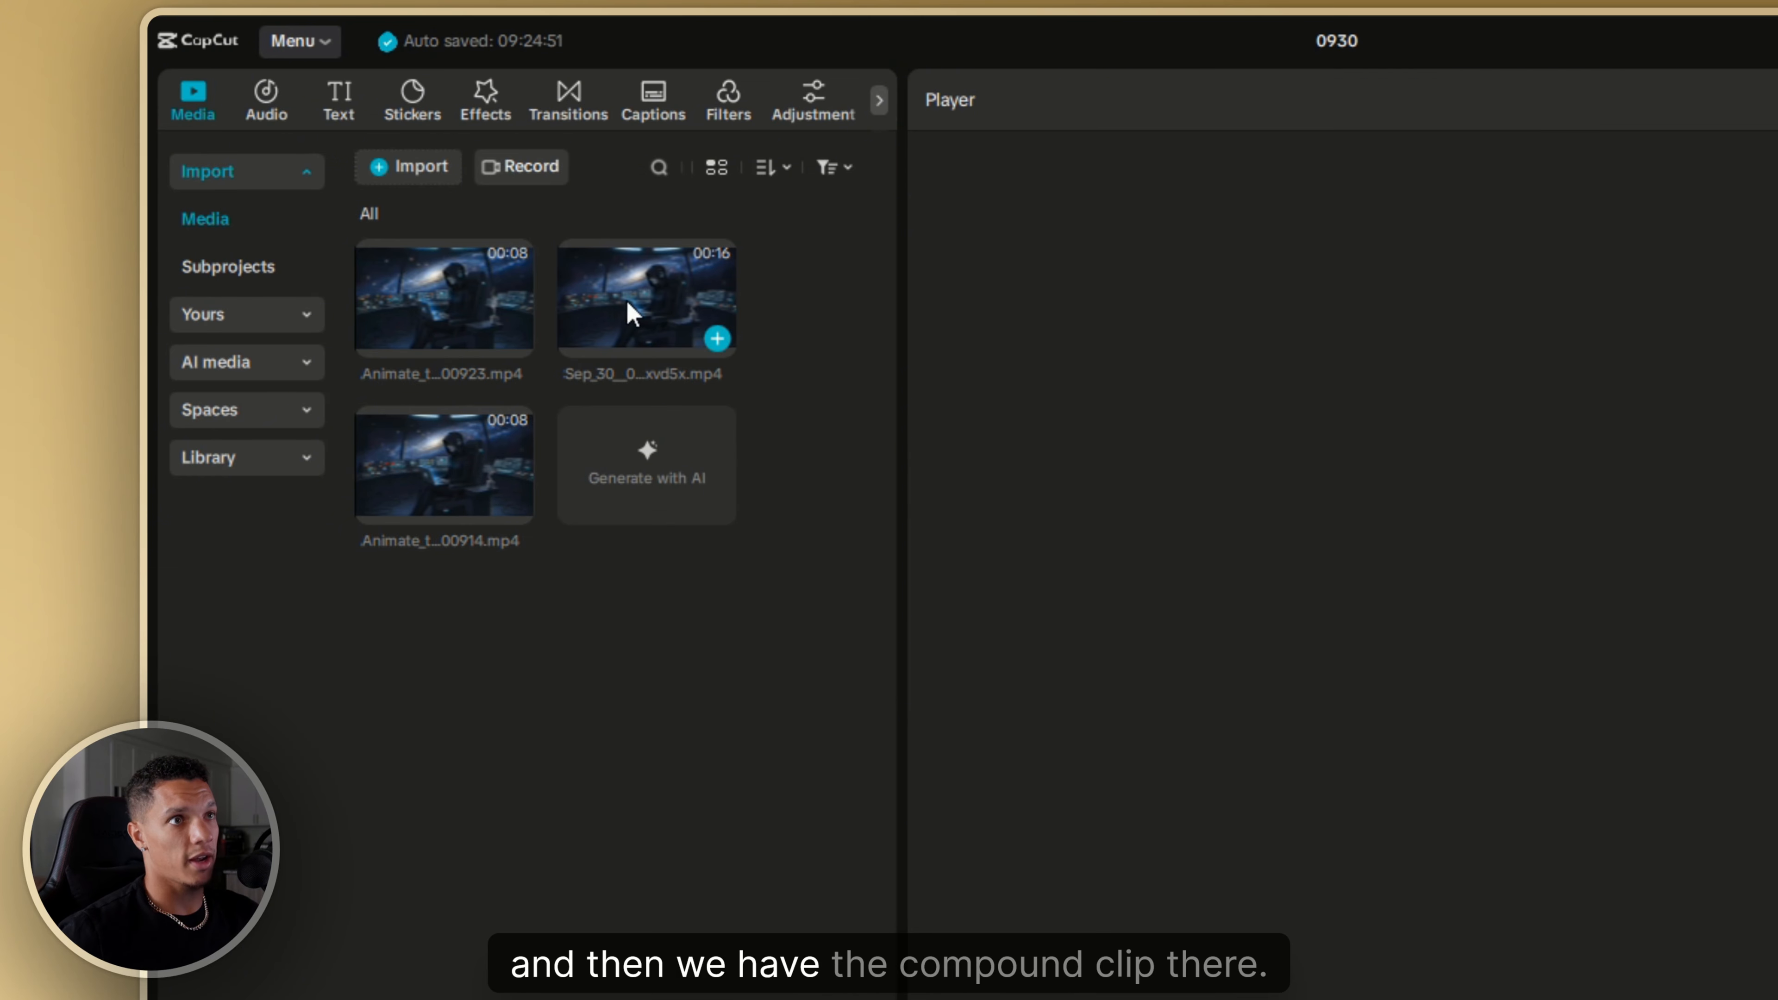
left_click_drag(662, 324, 470, 800)
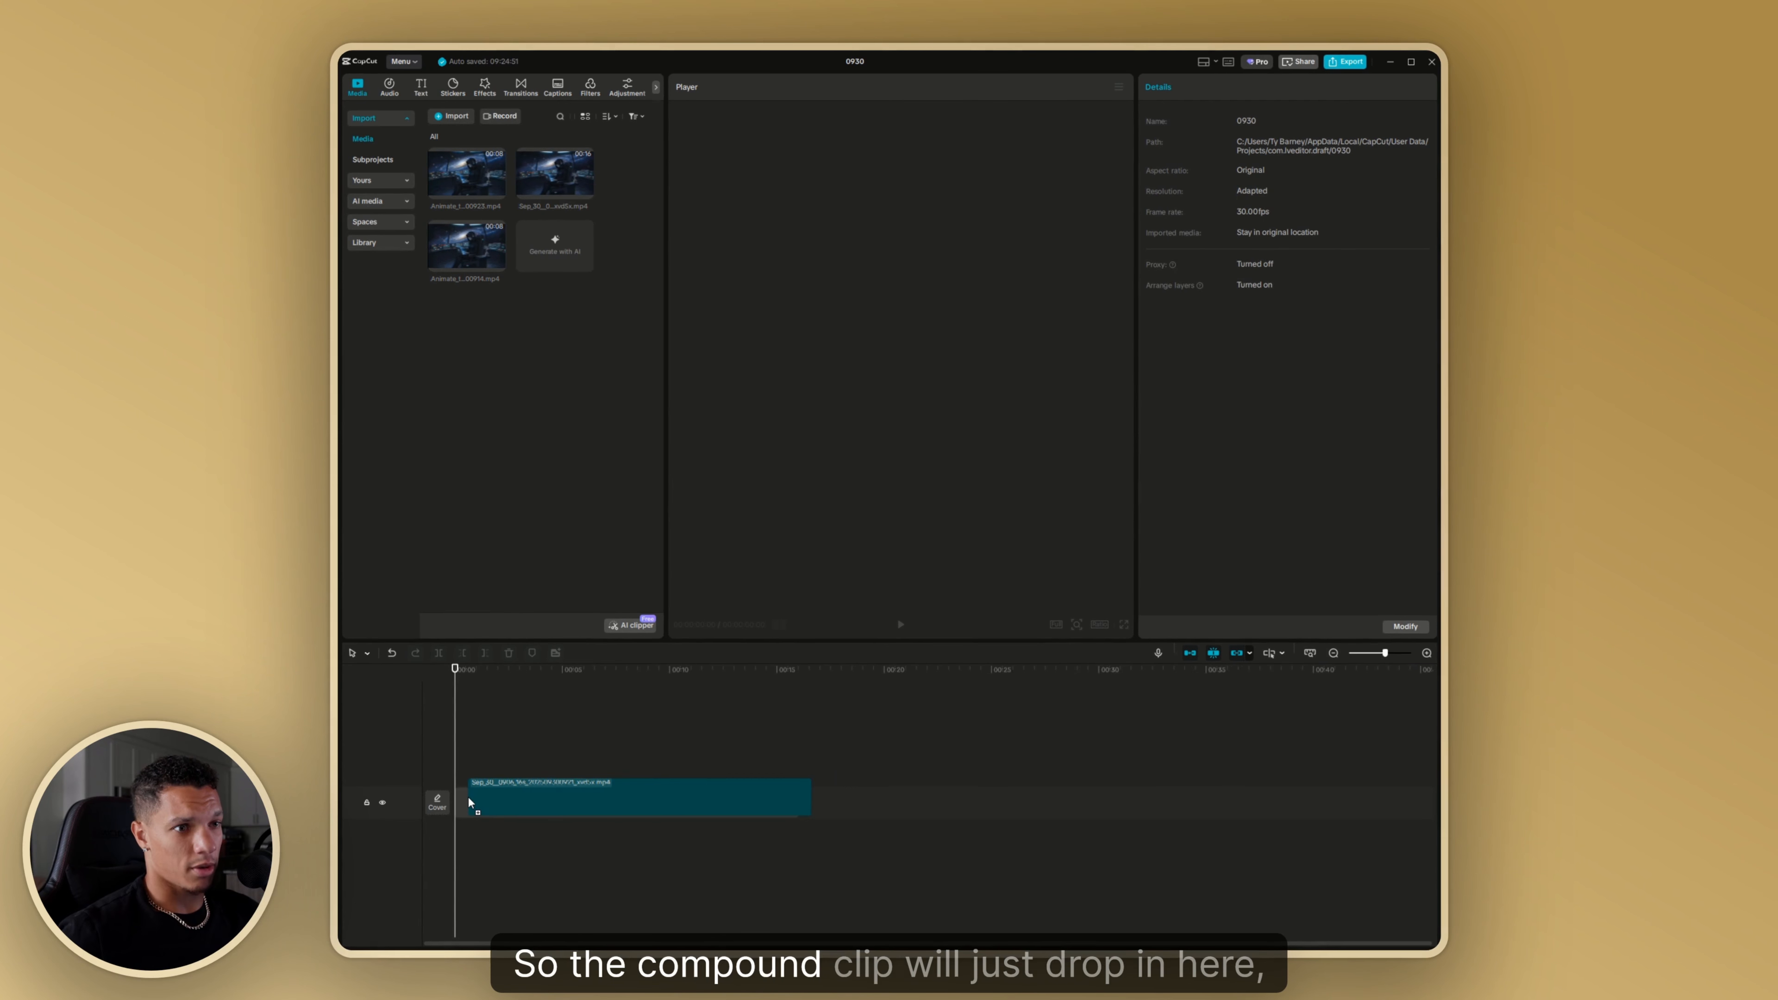
key("space")
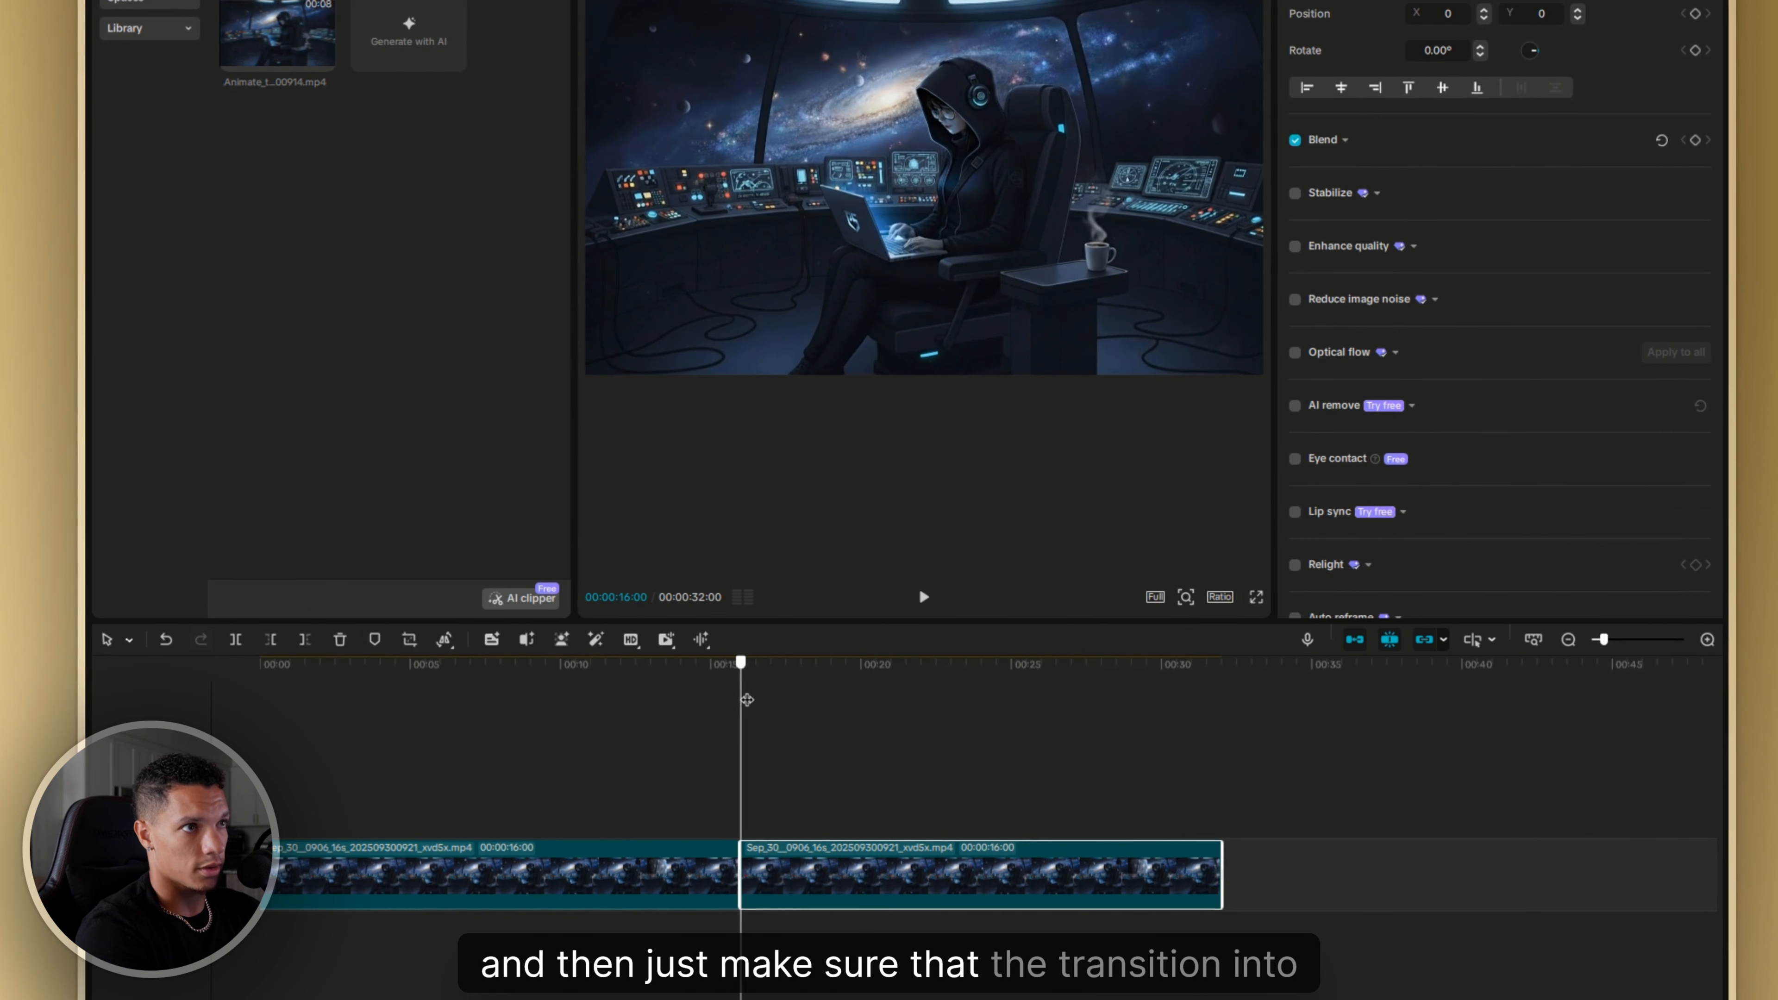
- Play the transition between the two compound clip copies and move the playhead to their join
left_click_drag(747, 700, 702, 700)
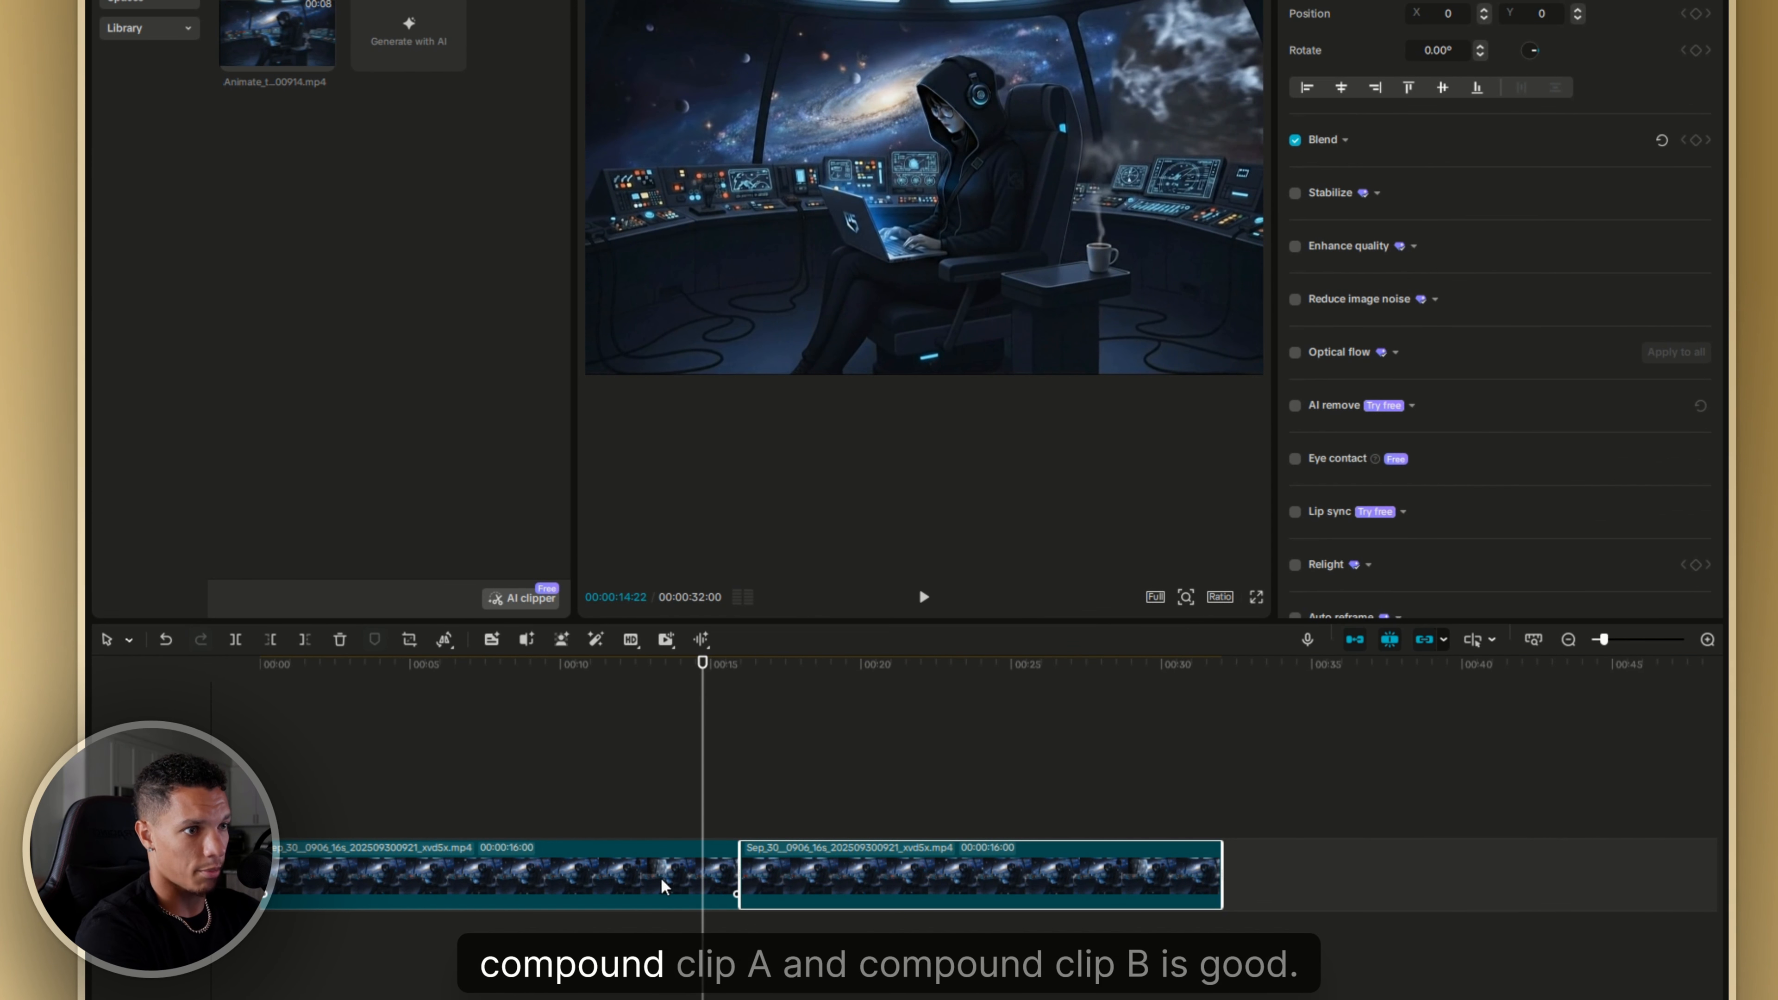
key("space")
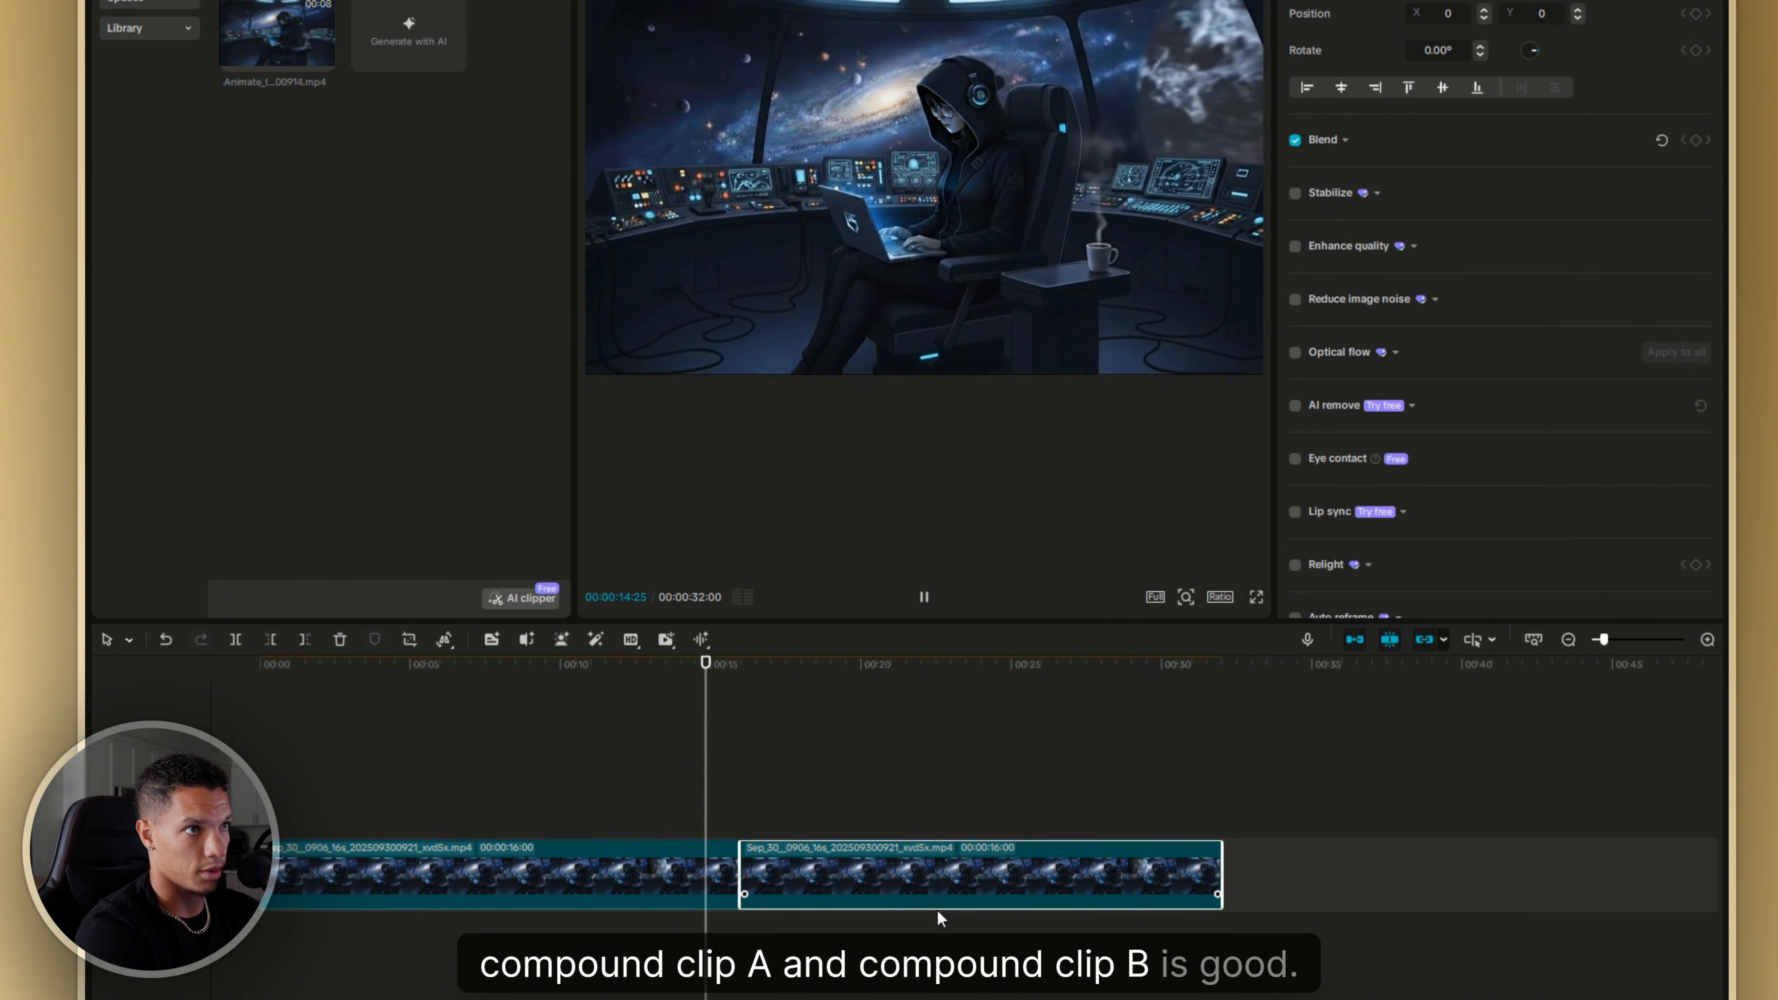
key("space")
scroll(847, 922, "up", 2)
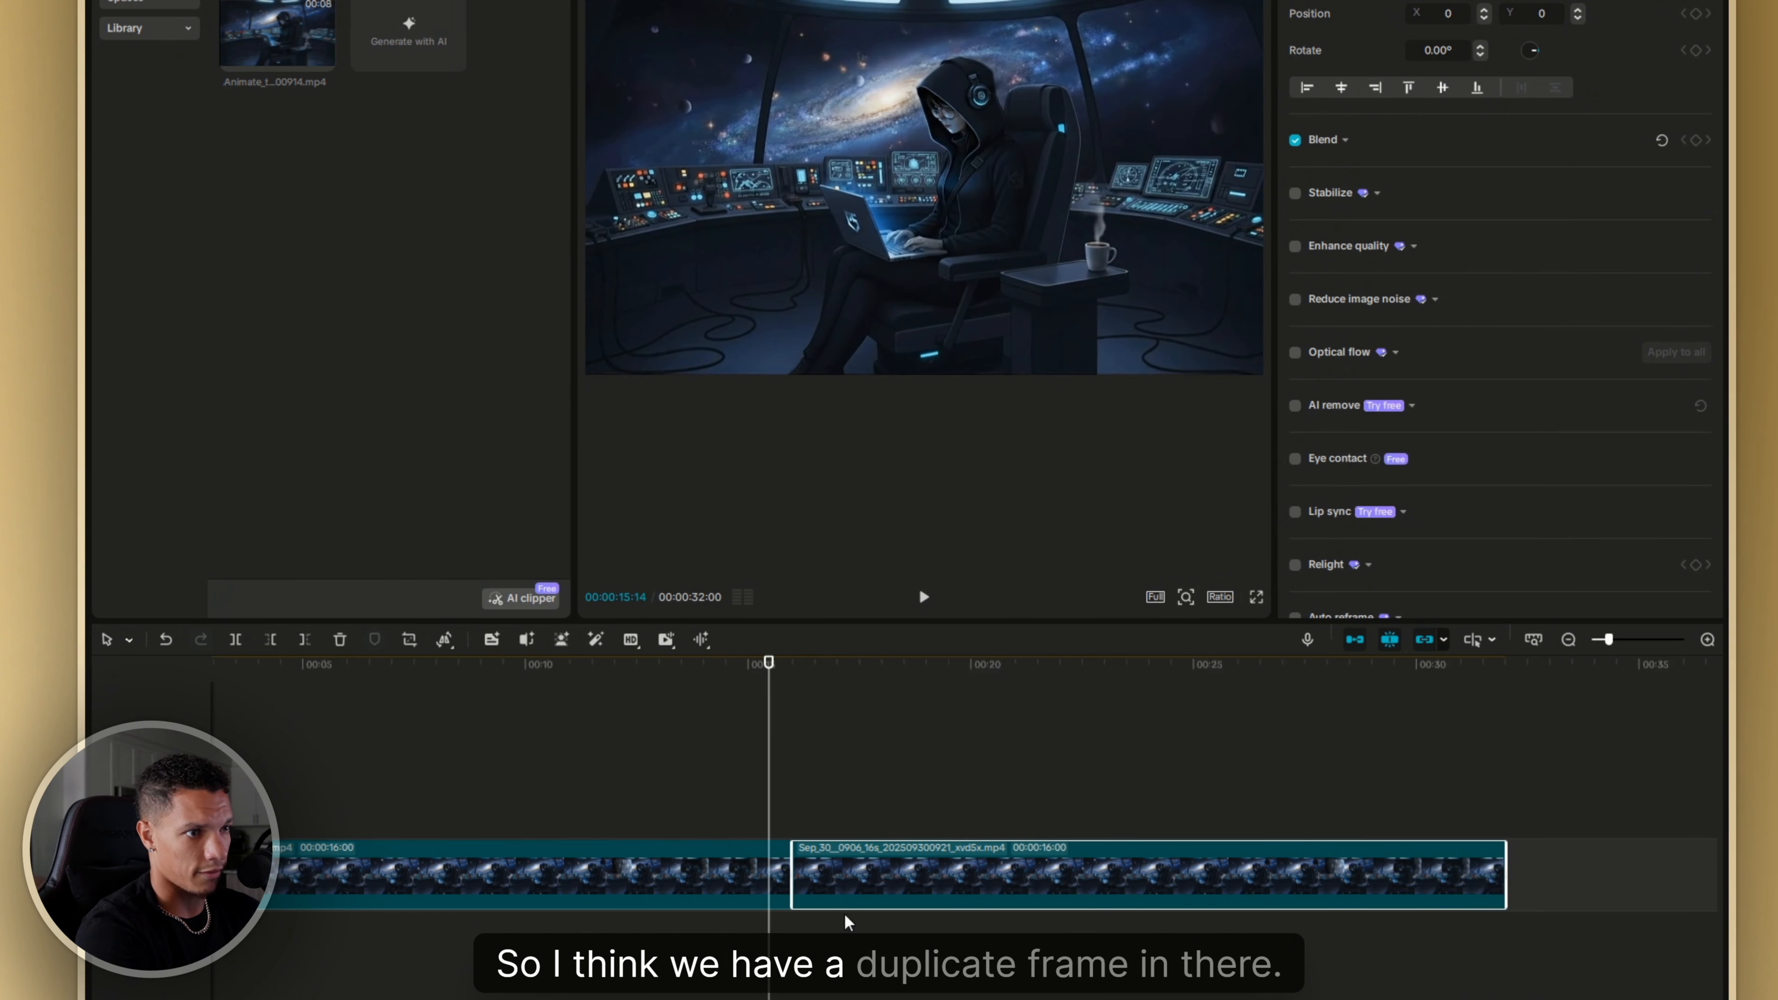
scroll(847, 922, "up", 2)
left_click_drag(768, 699, 828, 715)
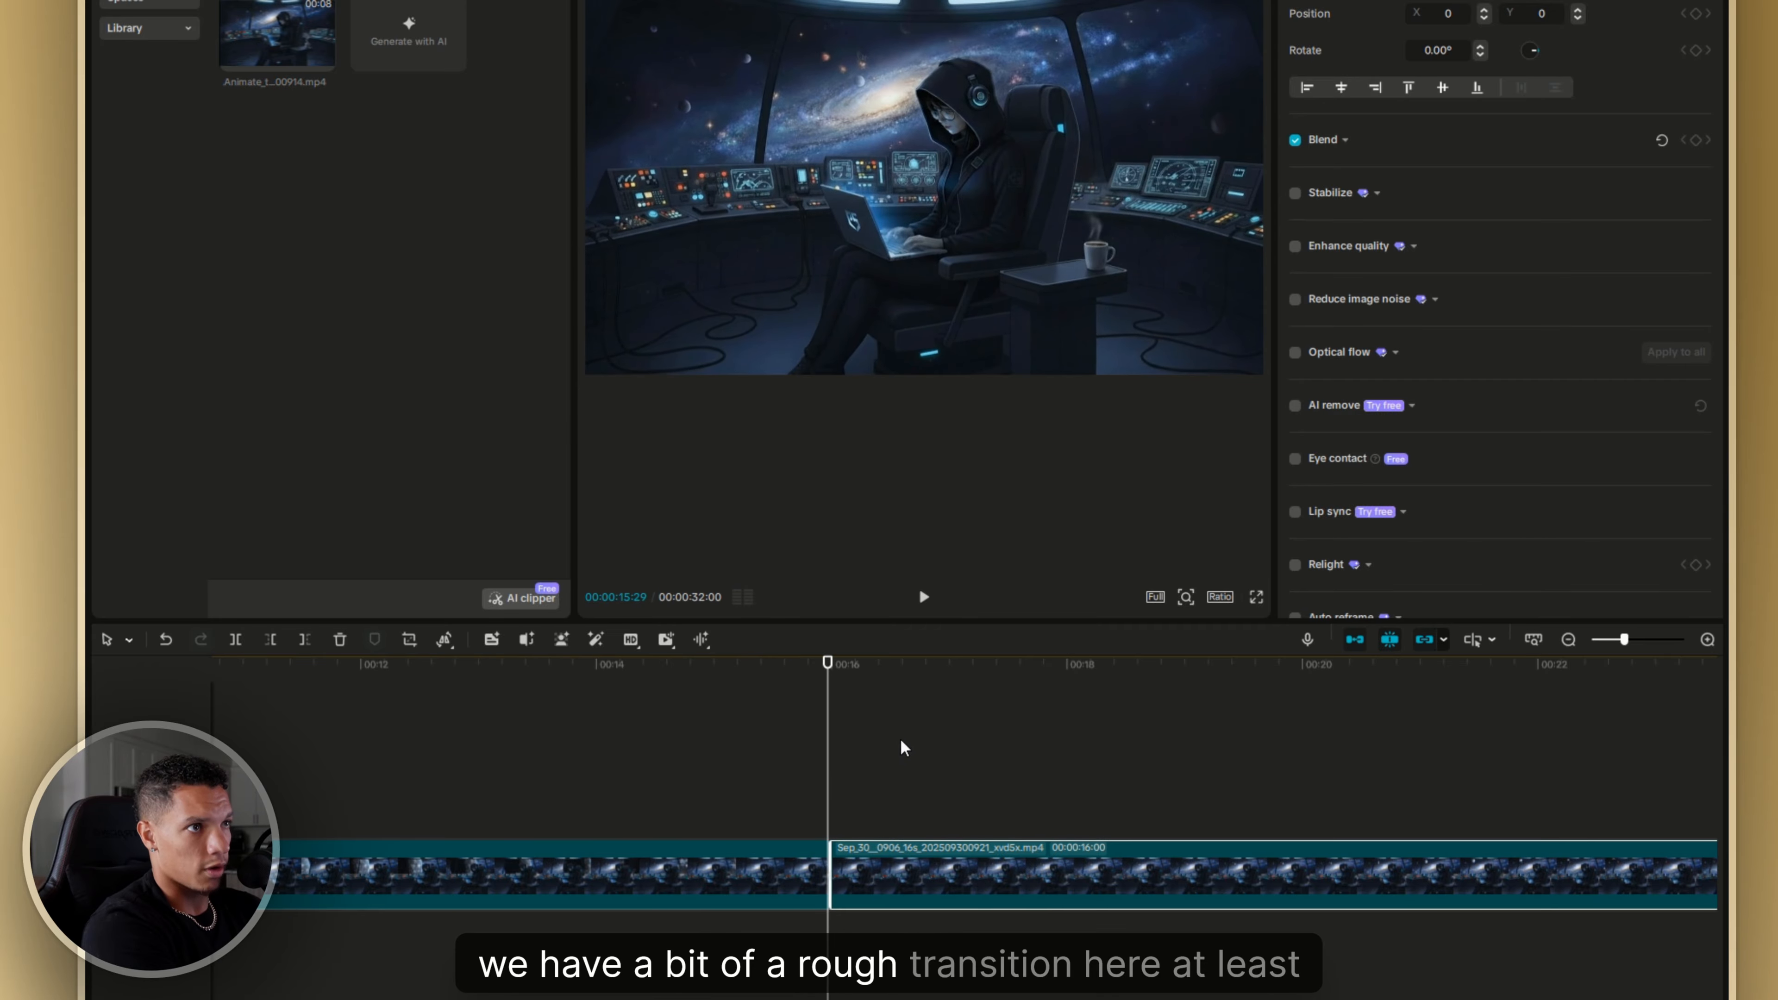
- Step frame by frame back and forth across the join, comparing the steam above the coffee cup on both sides
key("Right")
key("Left")
key("Right")
key("Left")
key("Right")
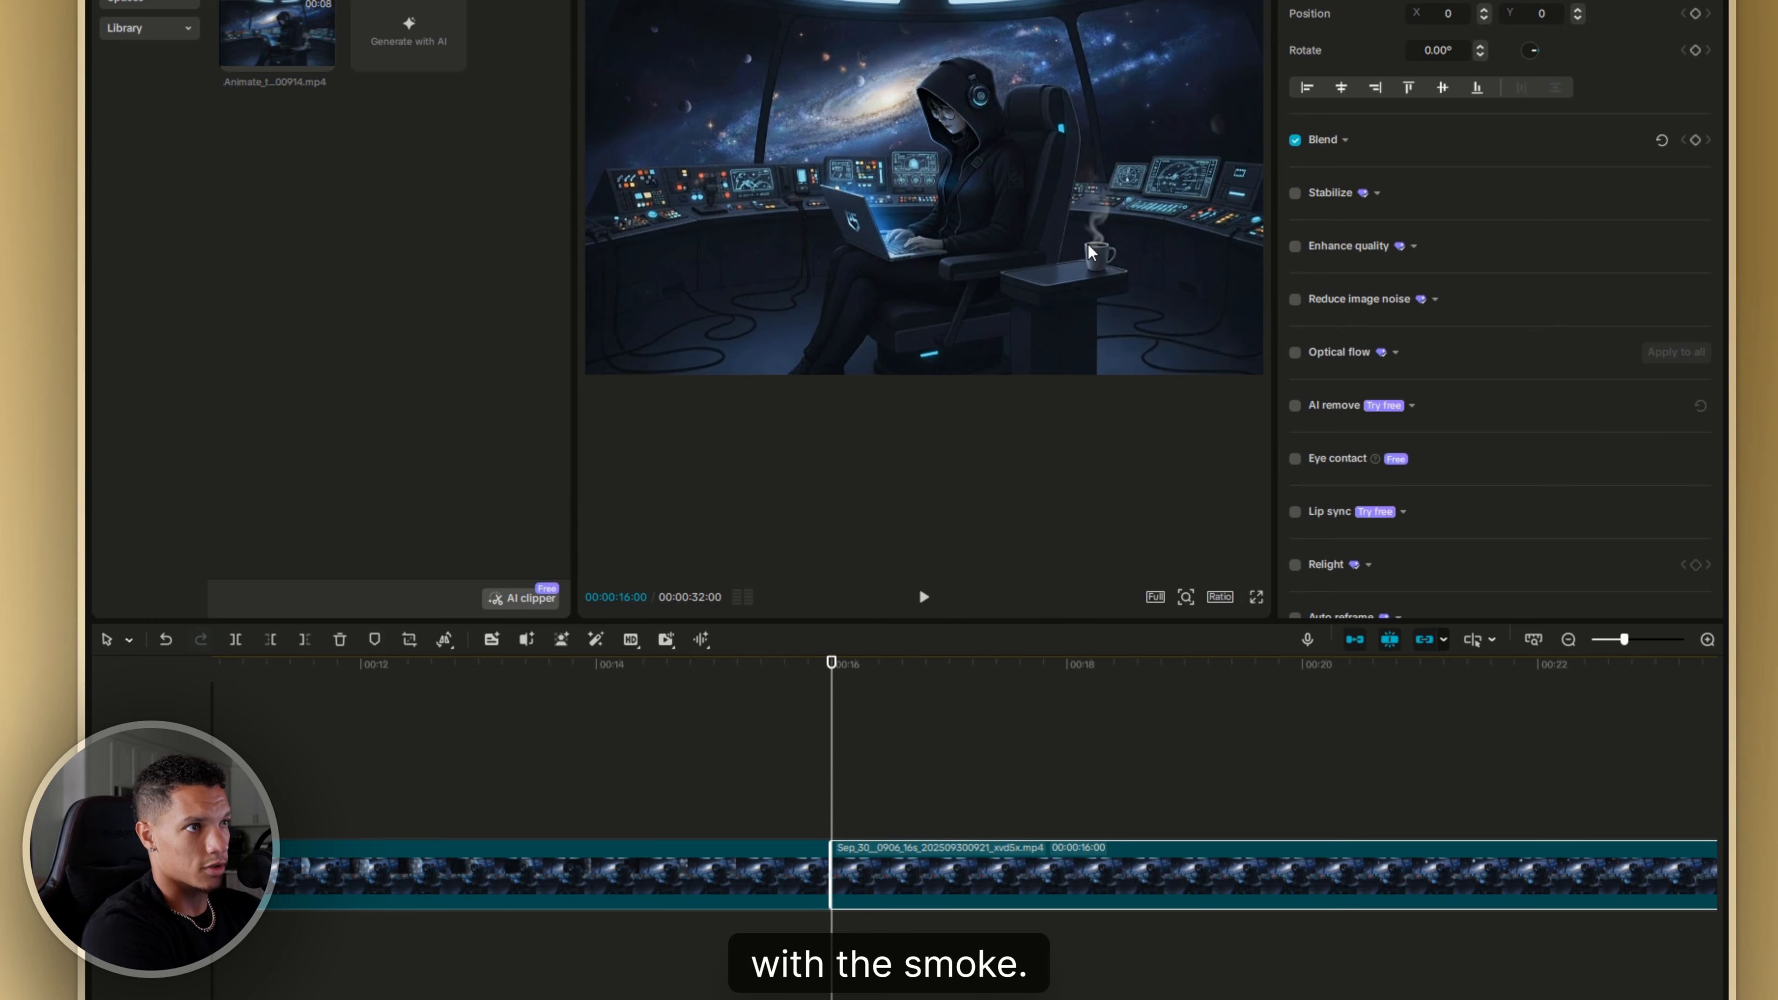
key("Left")
key("Left")
key("Left")
key("Left")
key("Left")
key("Left")
key("Left")
key("Left")
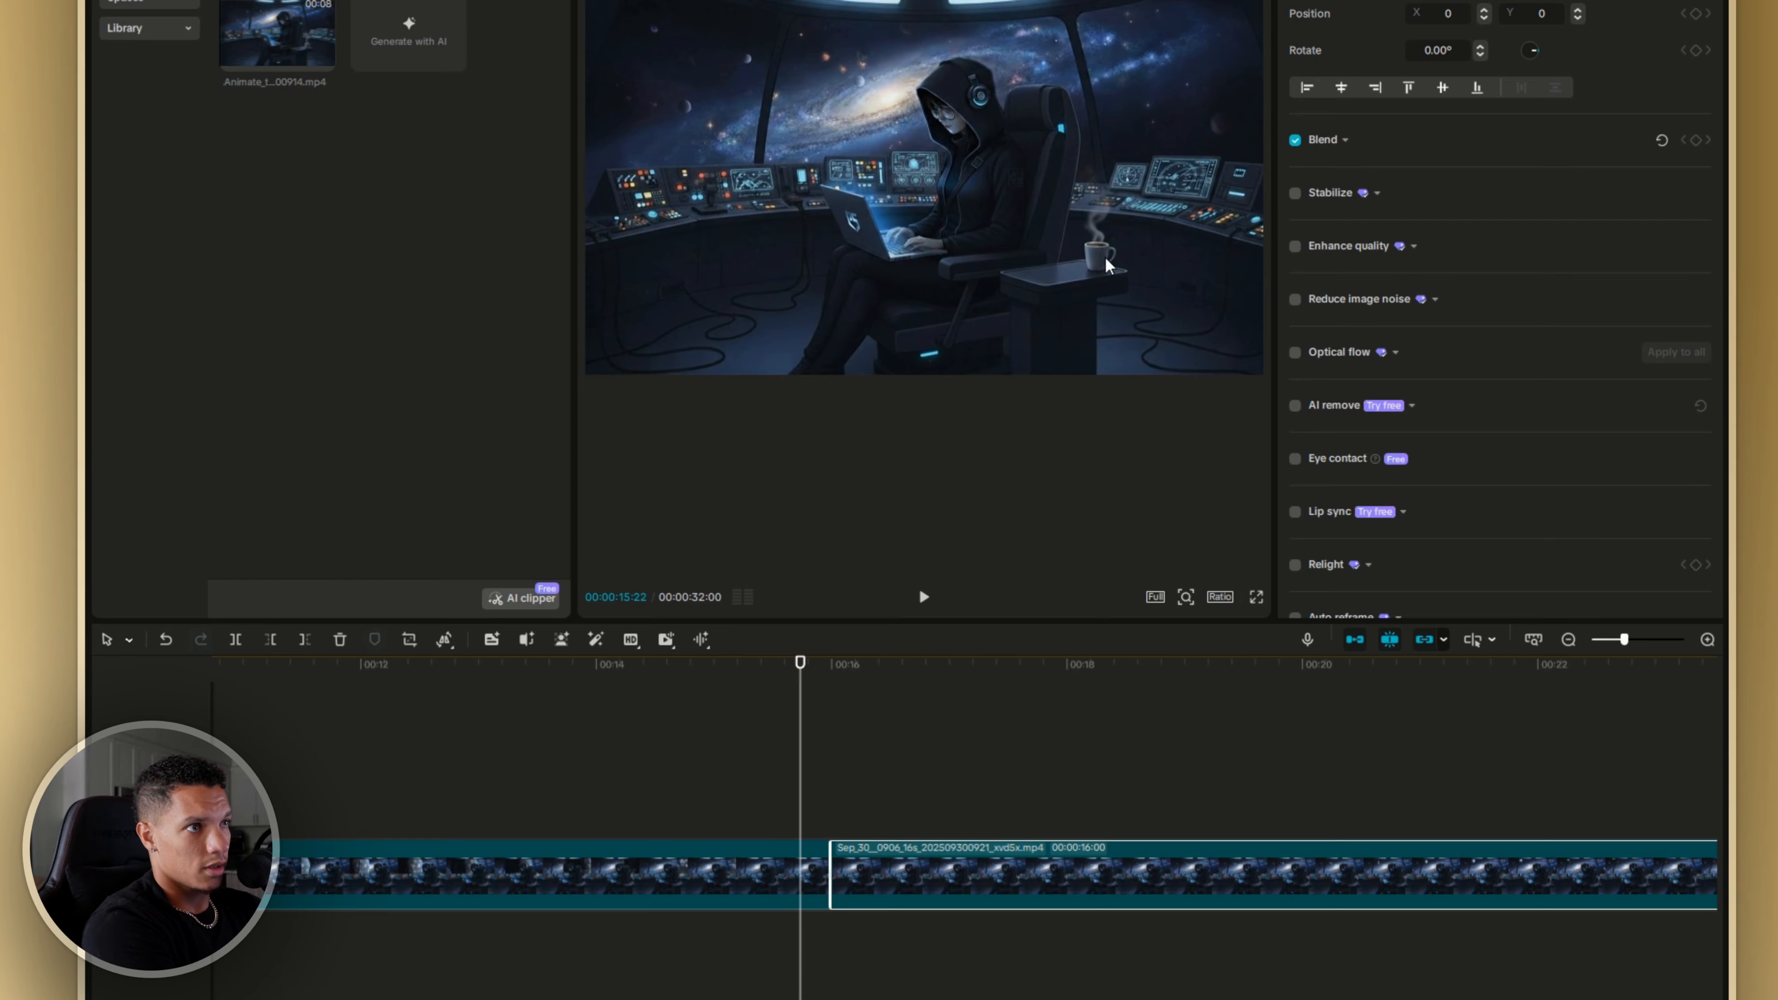
key("Left")
key("Left")
key("Left")
key("Right")
key("Right")
key("Right")
key("Right")
key("Right")
key("Right")
key("Right")
key("Right")
key("Right")
key("Right")
key("Right")
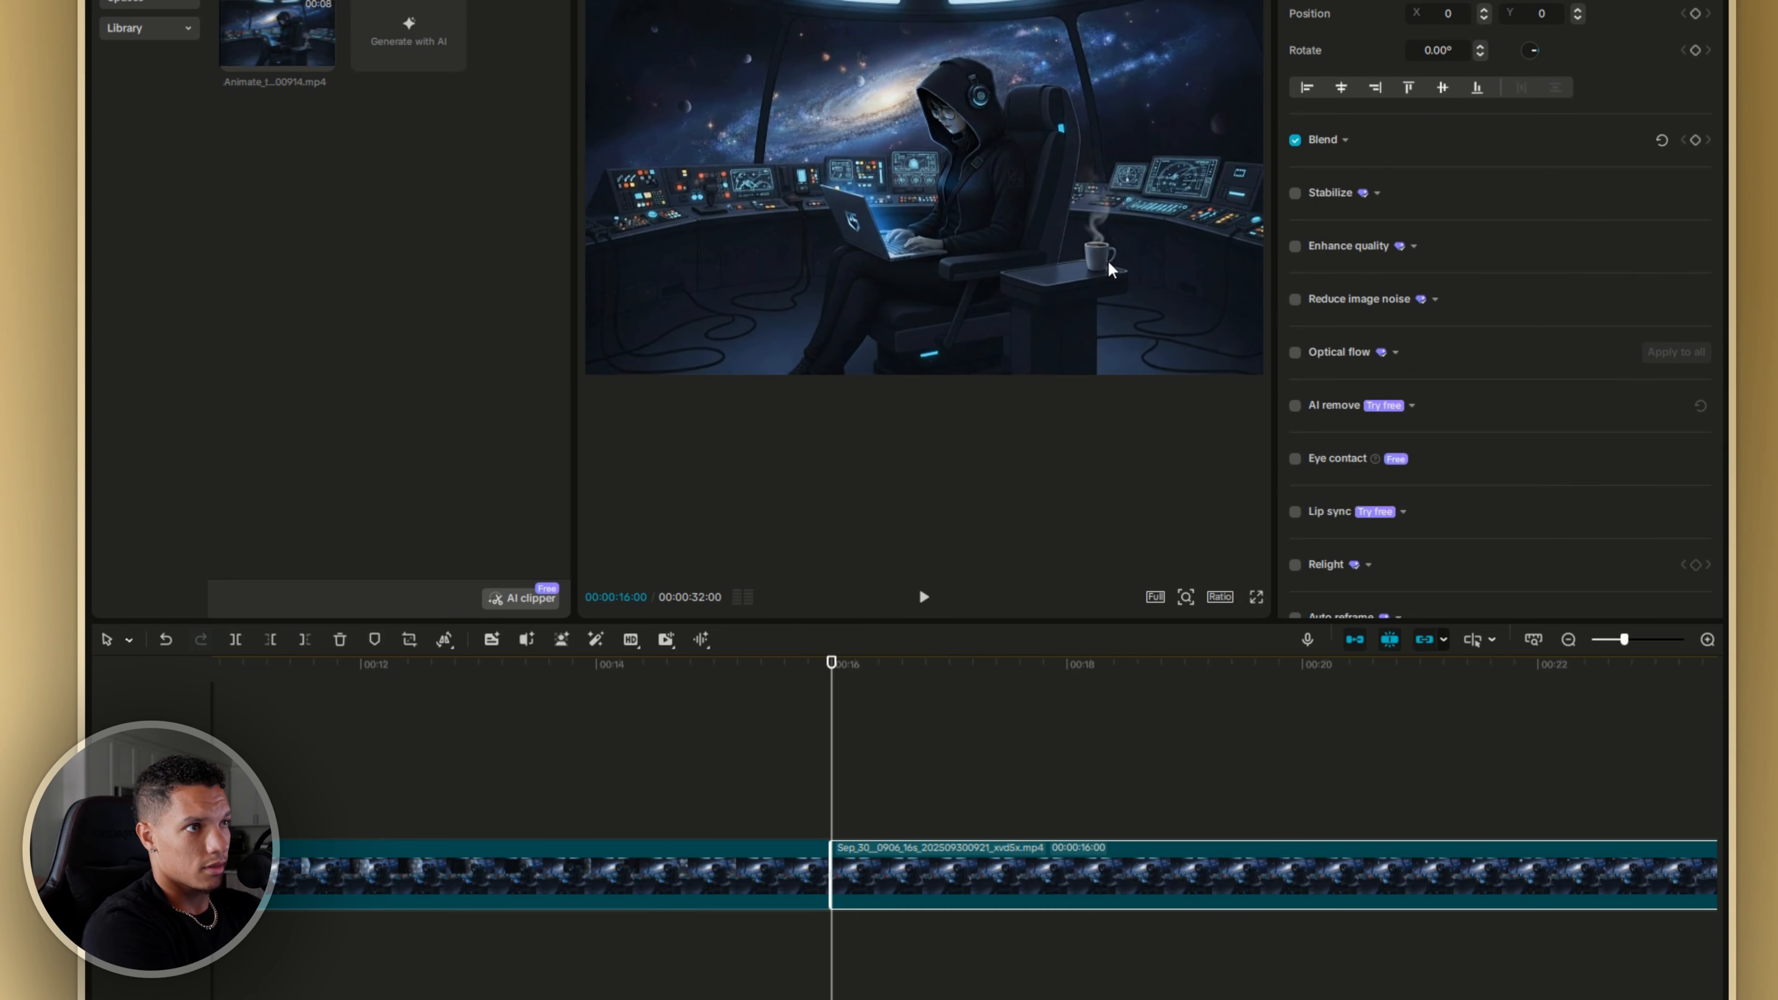
key("Left")
key("Left")
key("Left")
key("Left")
key("Left")
key("Left")
key("Left")
key("Left")
key("Left")
key("Left")
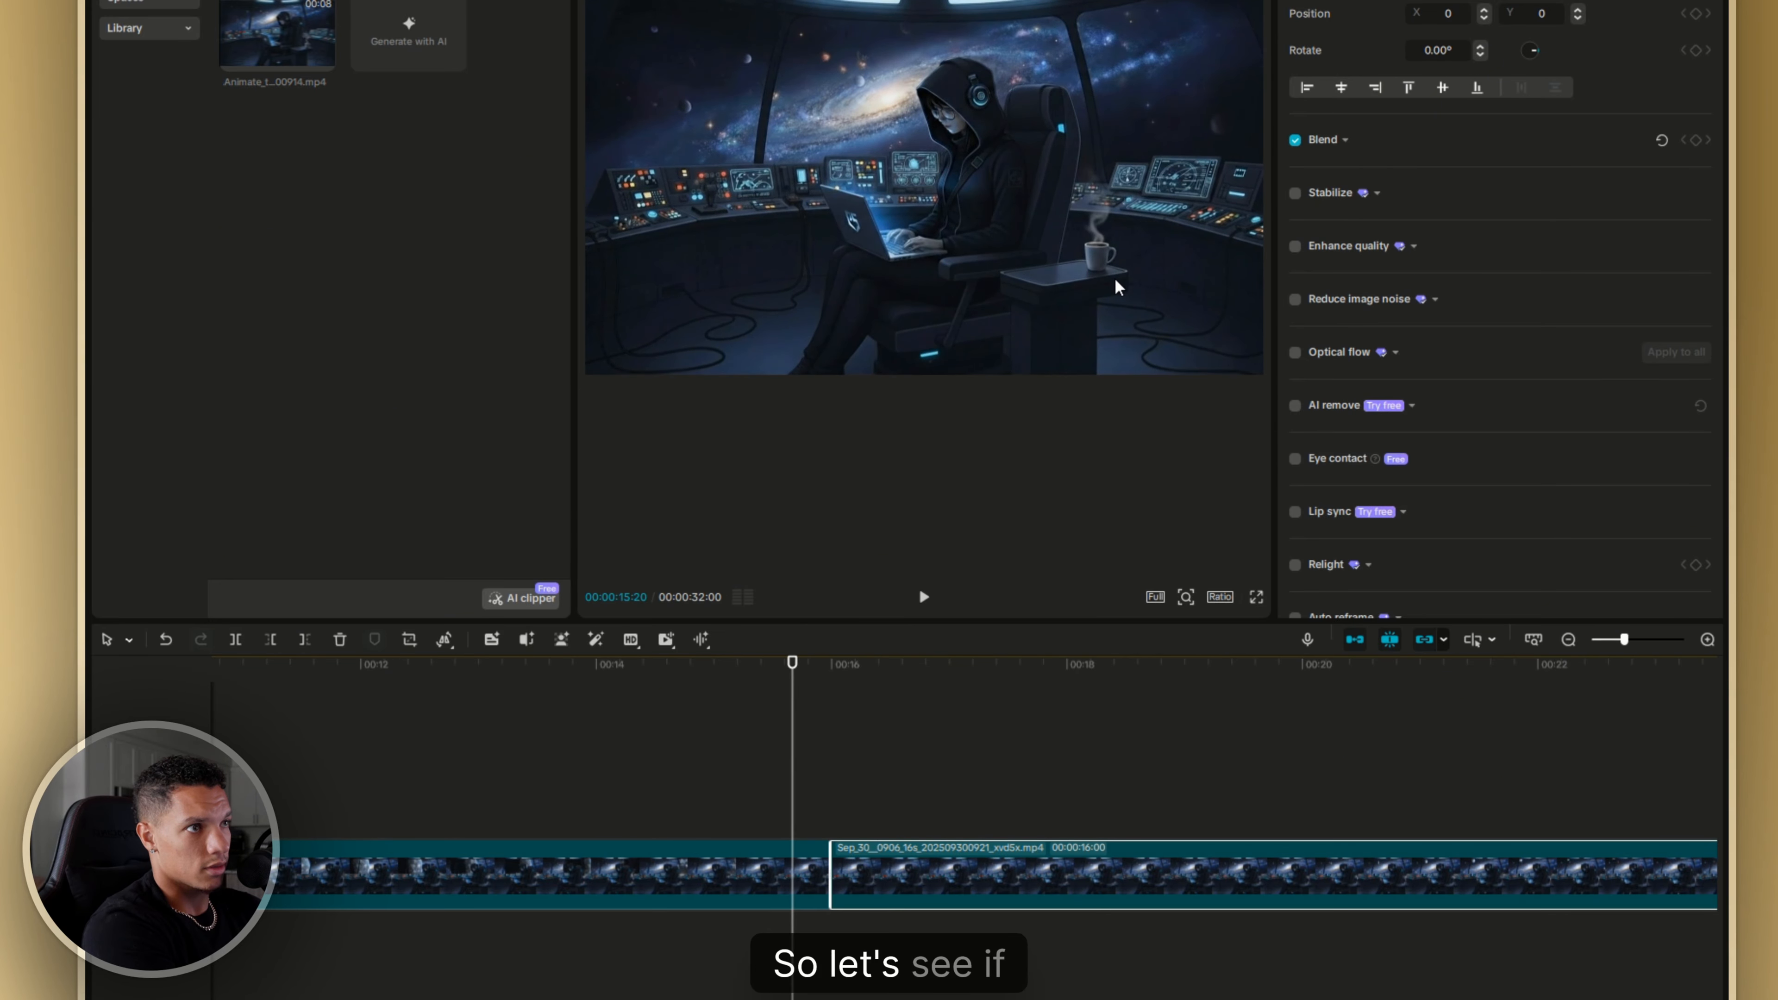
- Trim the end of the first compound clip to a length of 00:00:15:21 and scrub across the join to check it
key("Right")
key("Right")
key("Right")
key("Right")
key("Right")
key("Right")
key("Right")
key("Right")
left_click_drag(828, 874, 795, 875)
left_click_drag(824, 714, 752, 712)
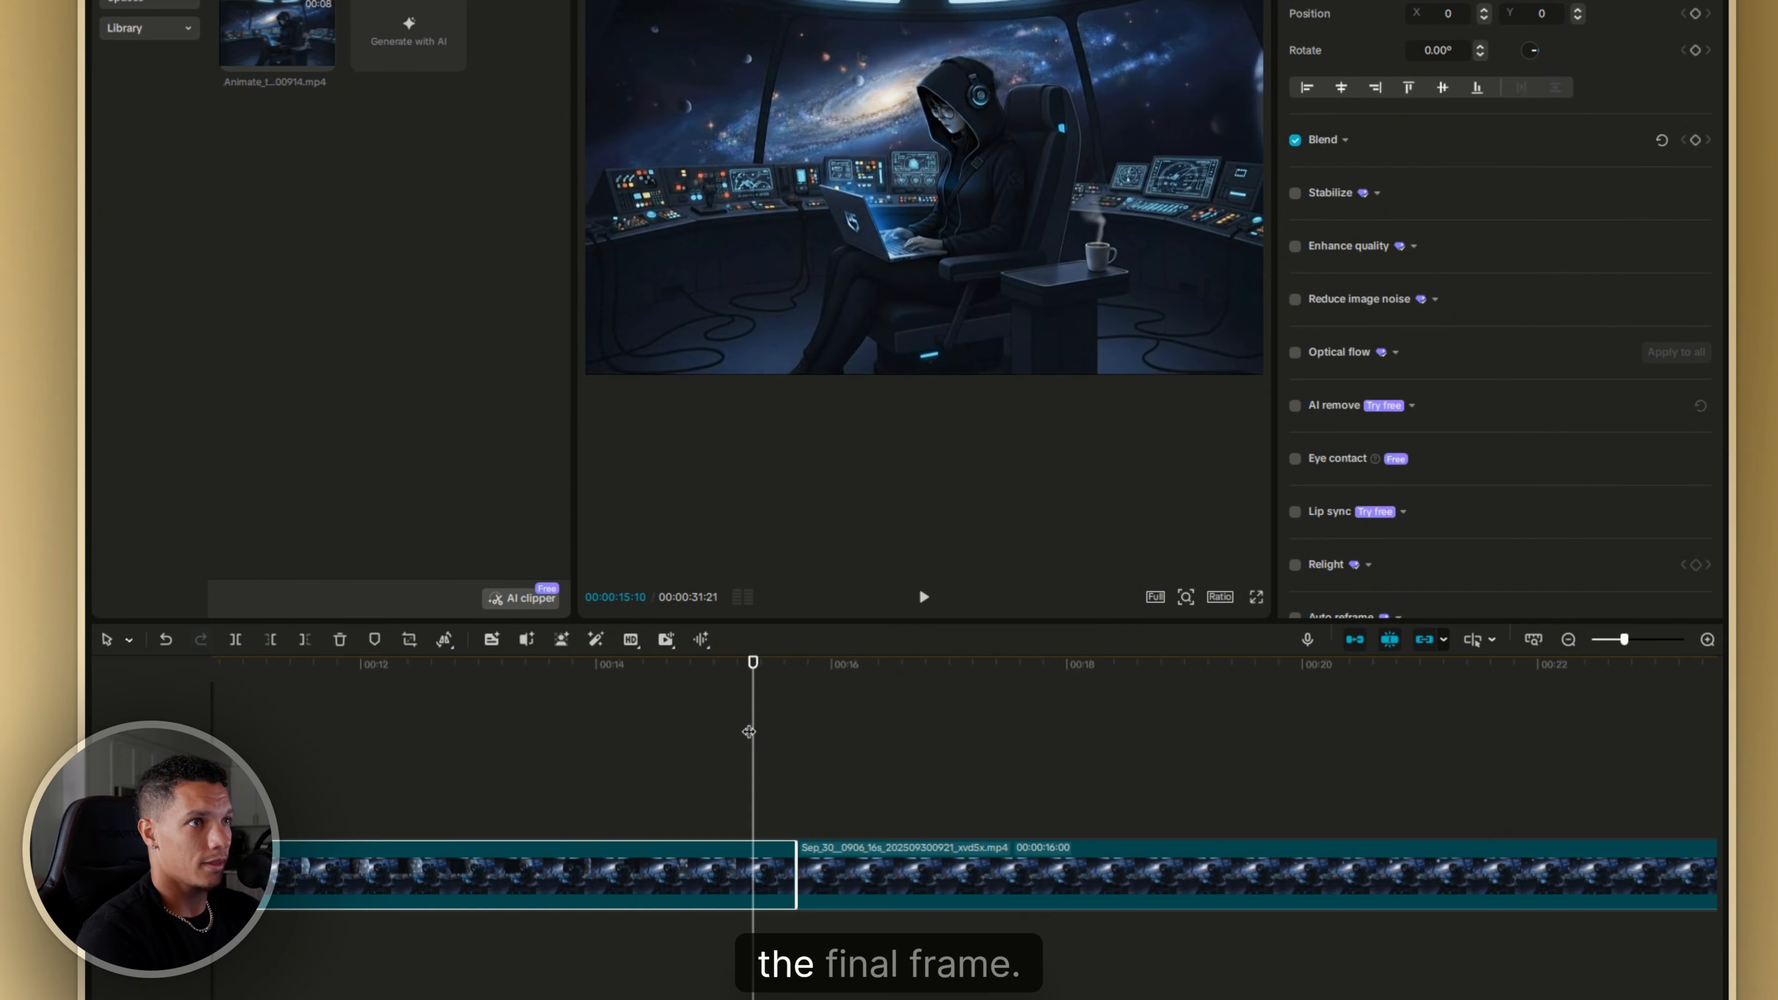
left_click_drag(749, 731, 797, 774)
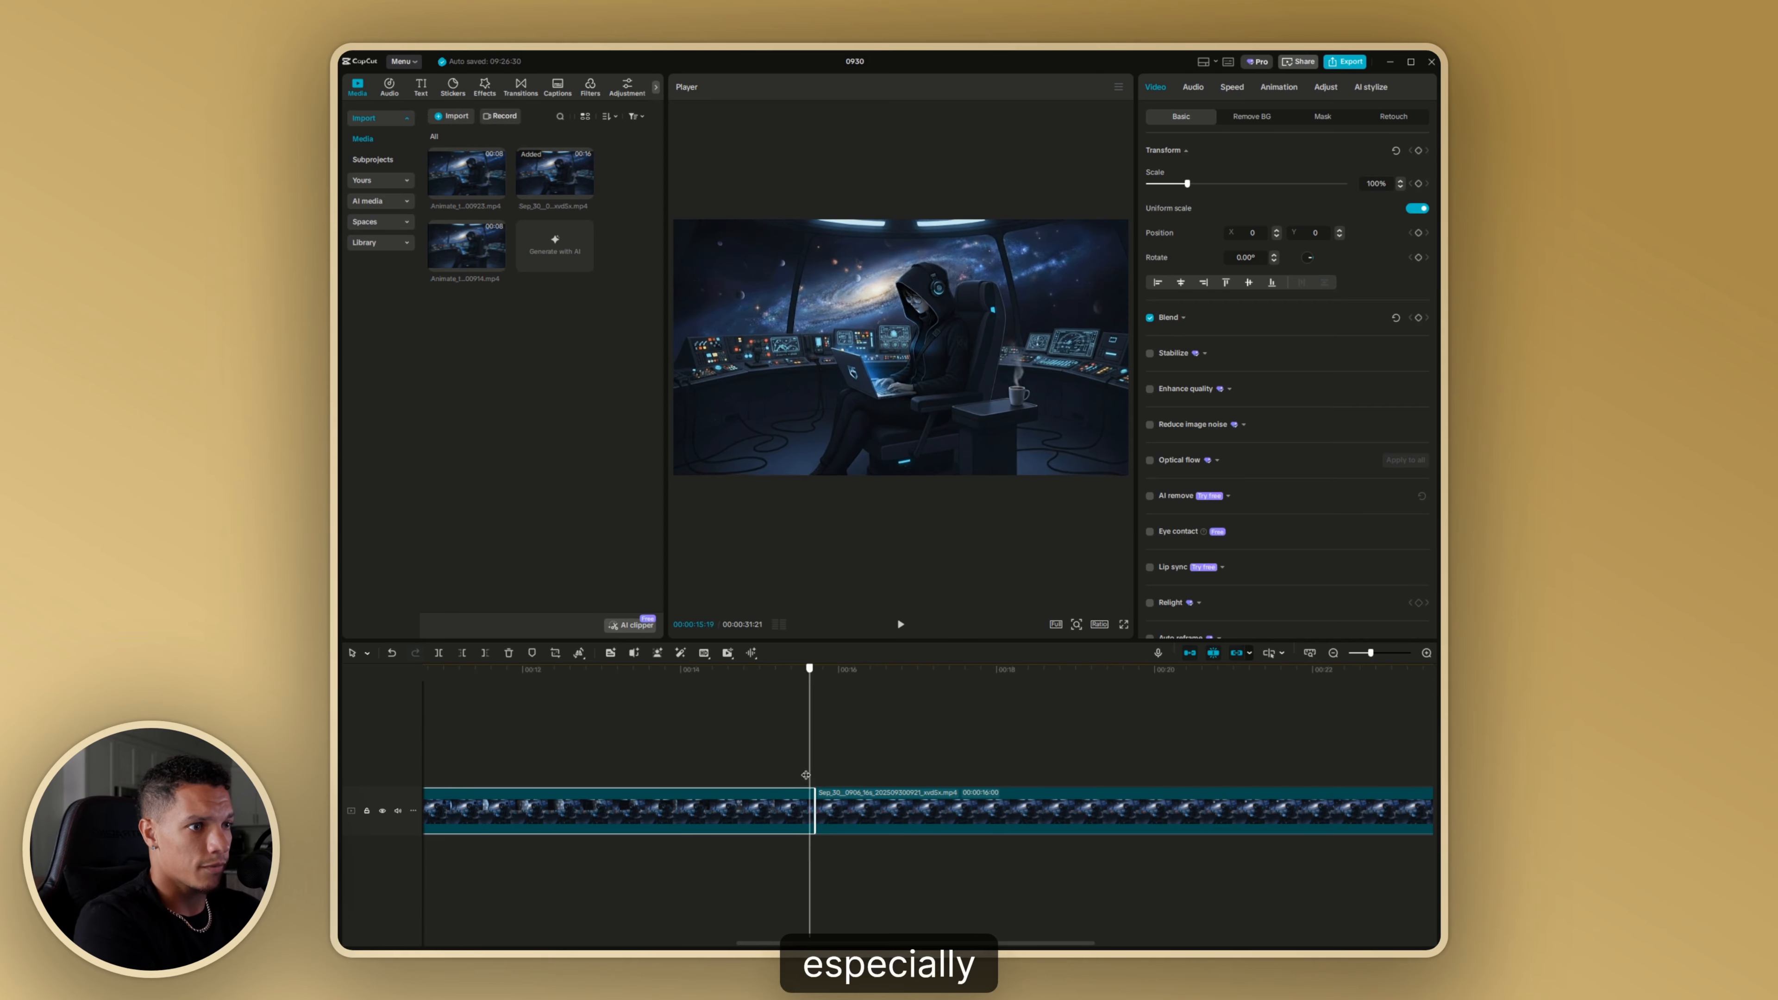
- Delete the second, untrimmed copy of the compound clip from the timeline
left_click_drag(734, 900, 1167, 797)
left_click(1162, 903)
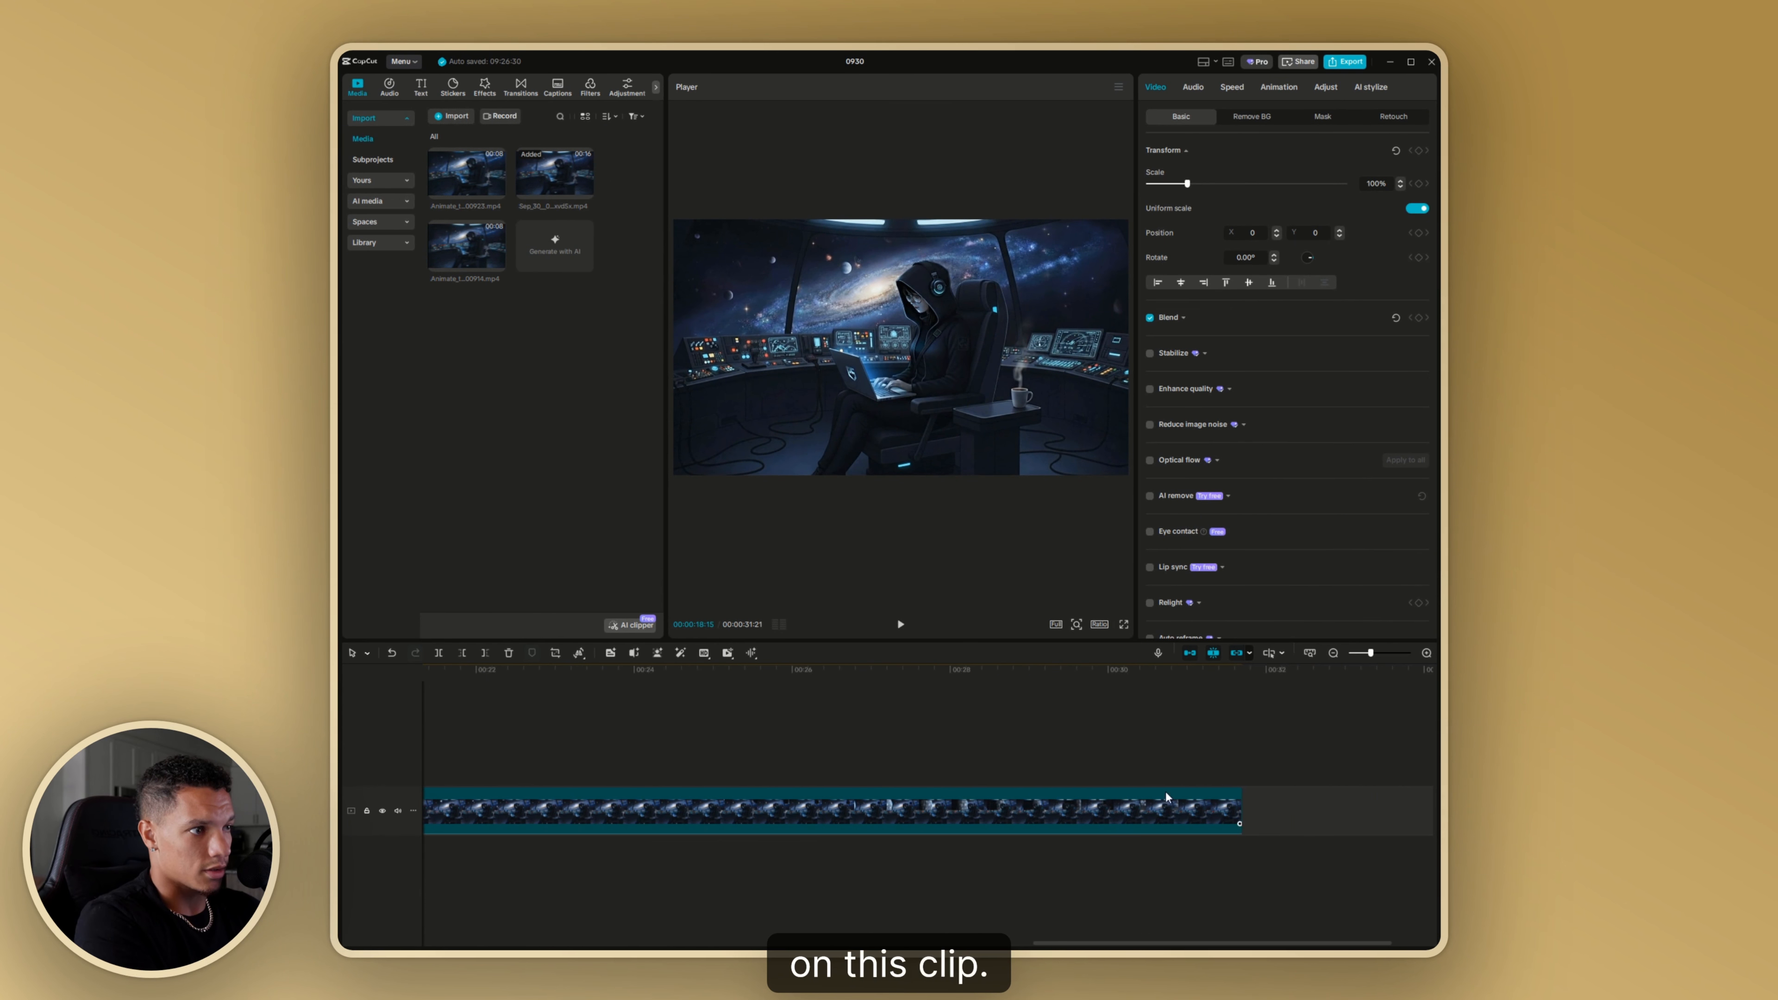
scroll(980, 837, "down", 3)
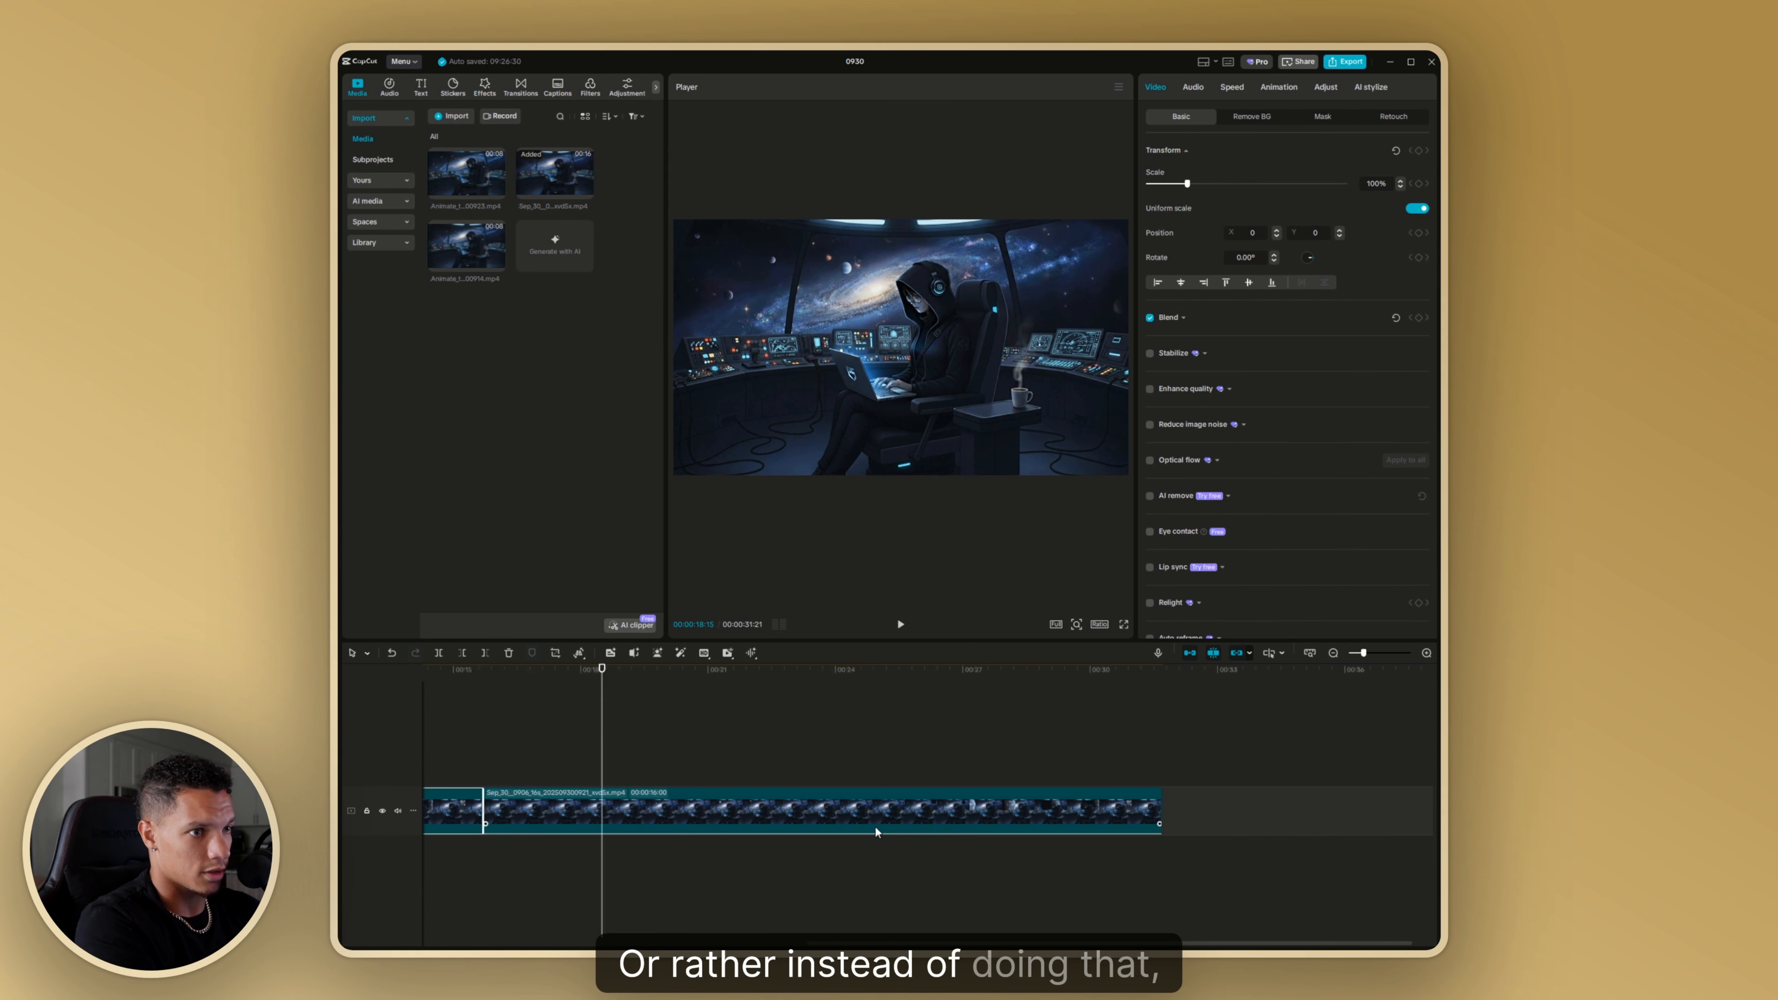
left_click(634, 815)
key("Delete")
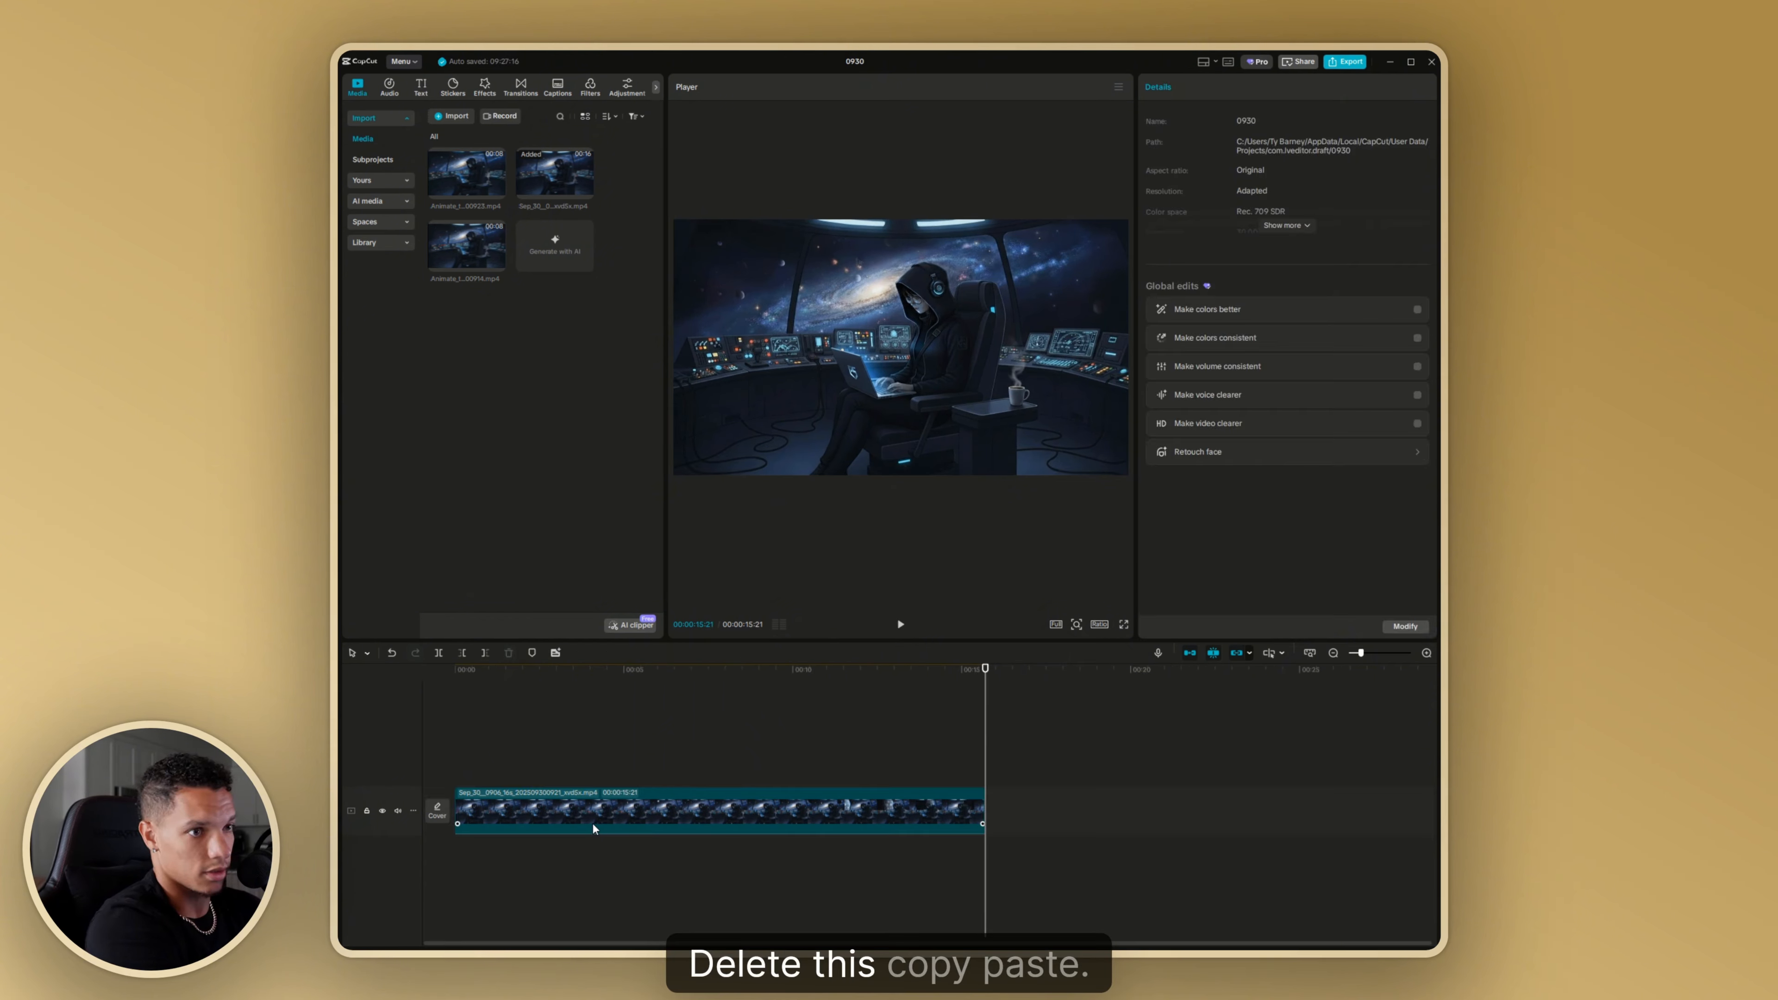
- Duplicate the trimmed clip and place the copy directly after it on the timeline
left_click(592, 828)
key("ctrl+v")
left_click_drag(1004, 778, 1012, 810)
left_click(1039, 770)
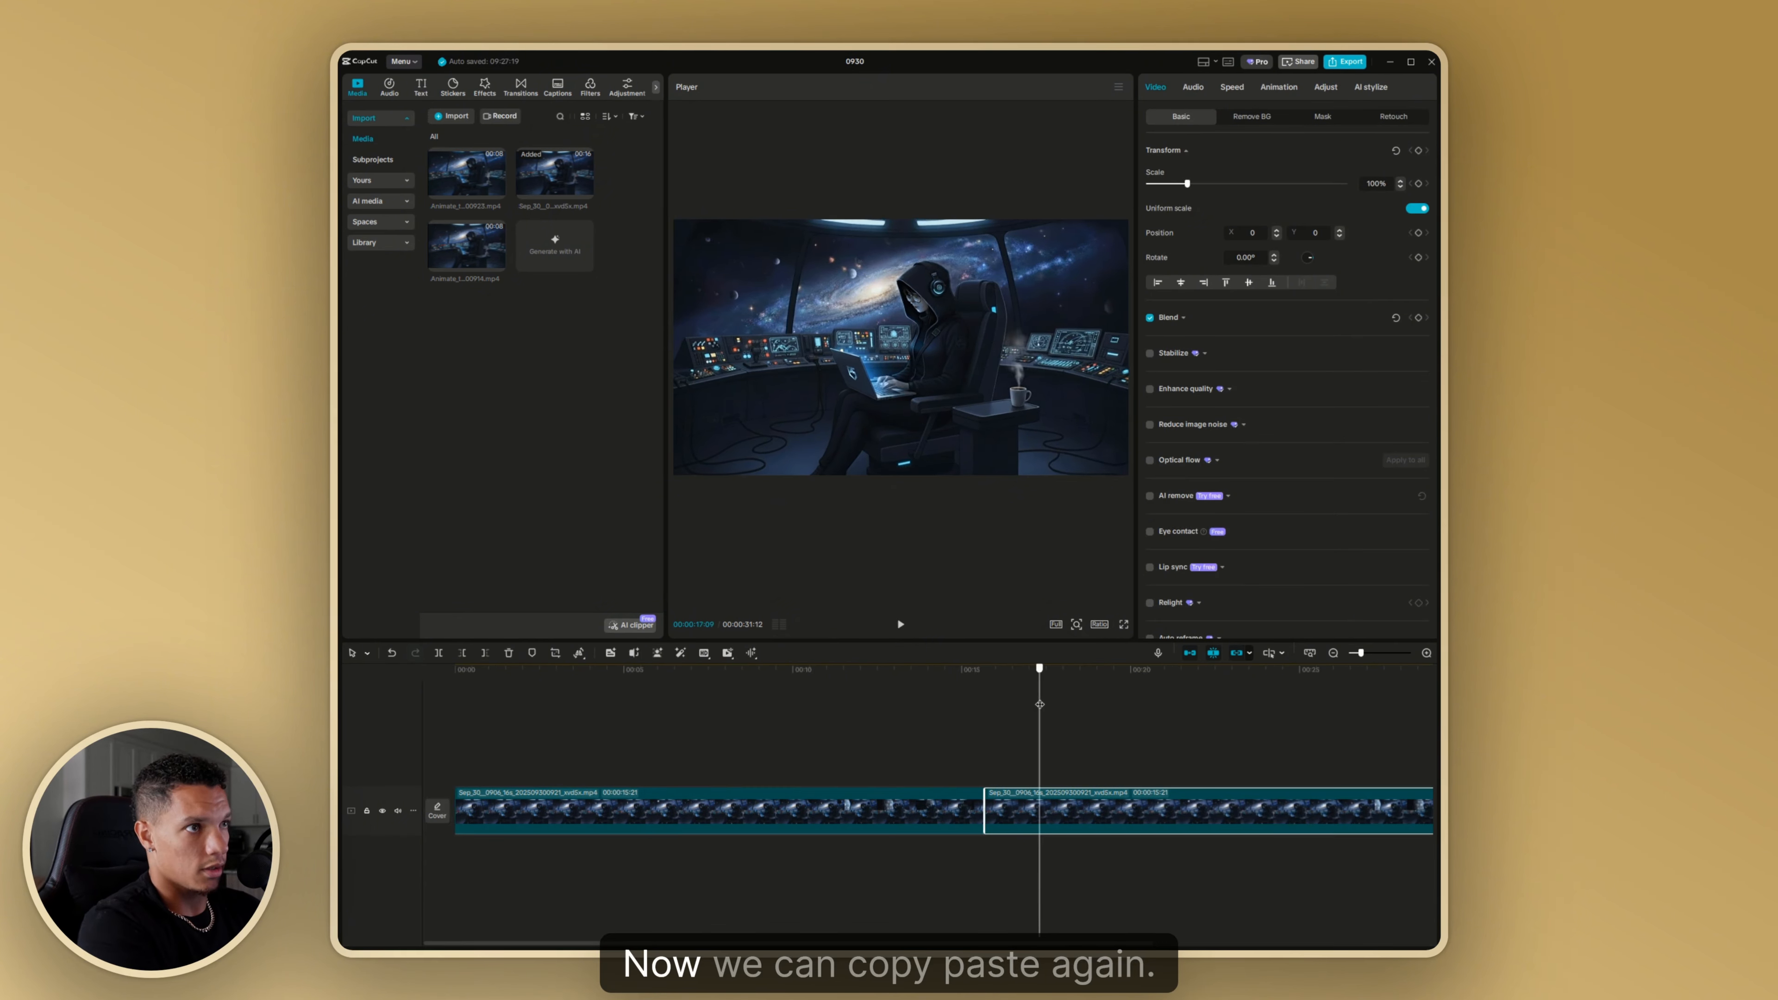
- Append two more copies of the trimmed clip to the timeline and move the playhead back near the start
scroll(1040, 771, "right", 3)
left_click(1143, 771)
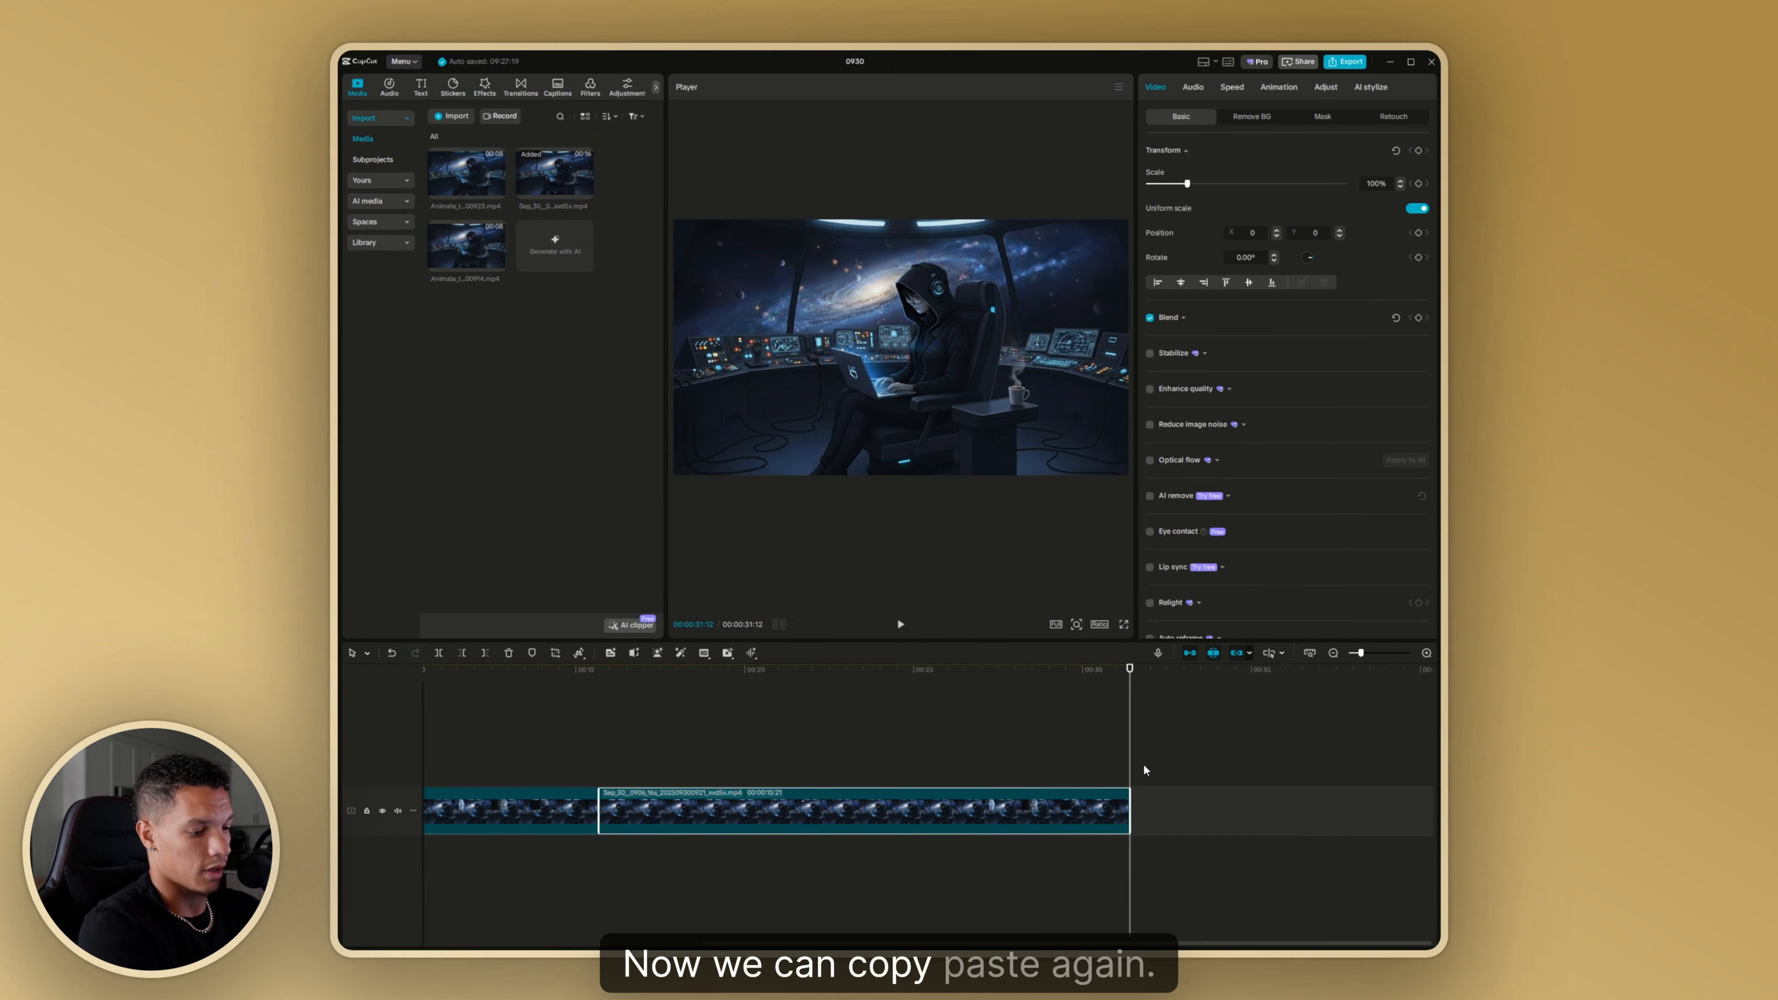
key("ctrl+v")
left_click_drag(1160, 767, 1157, 811)
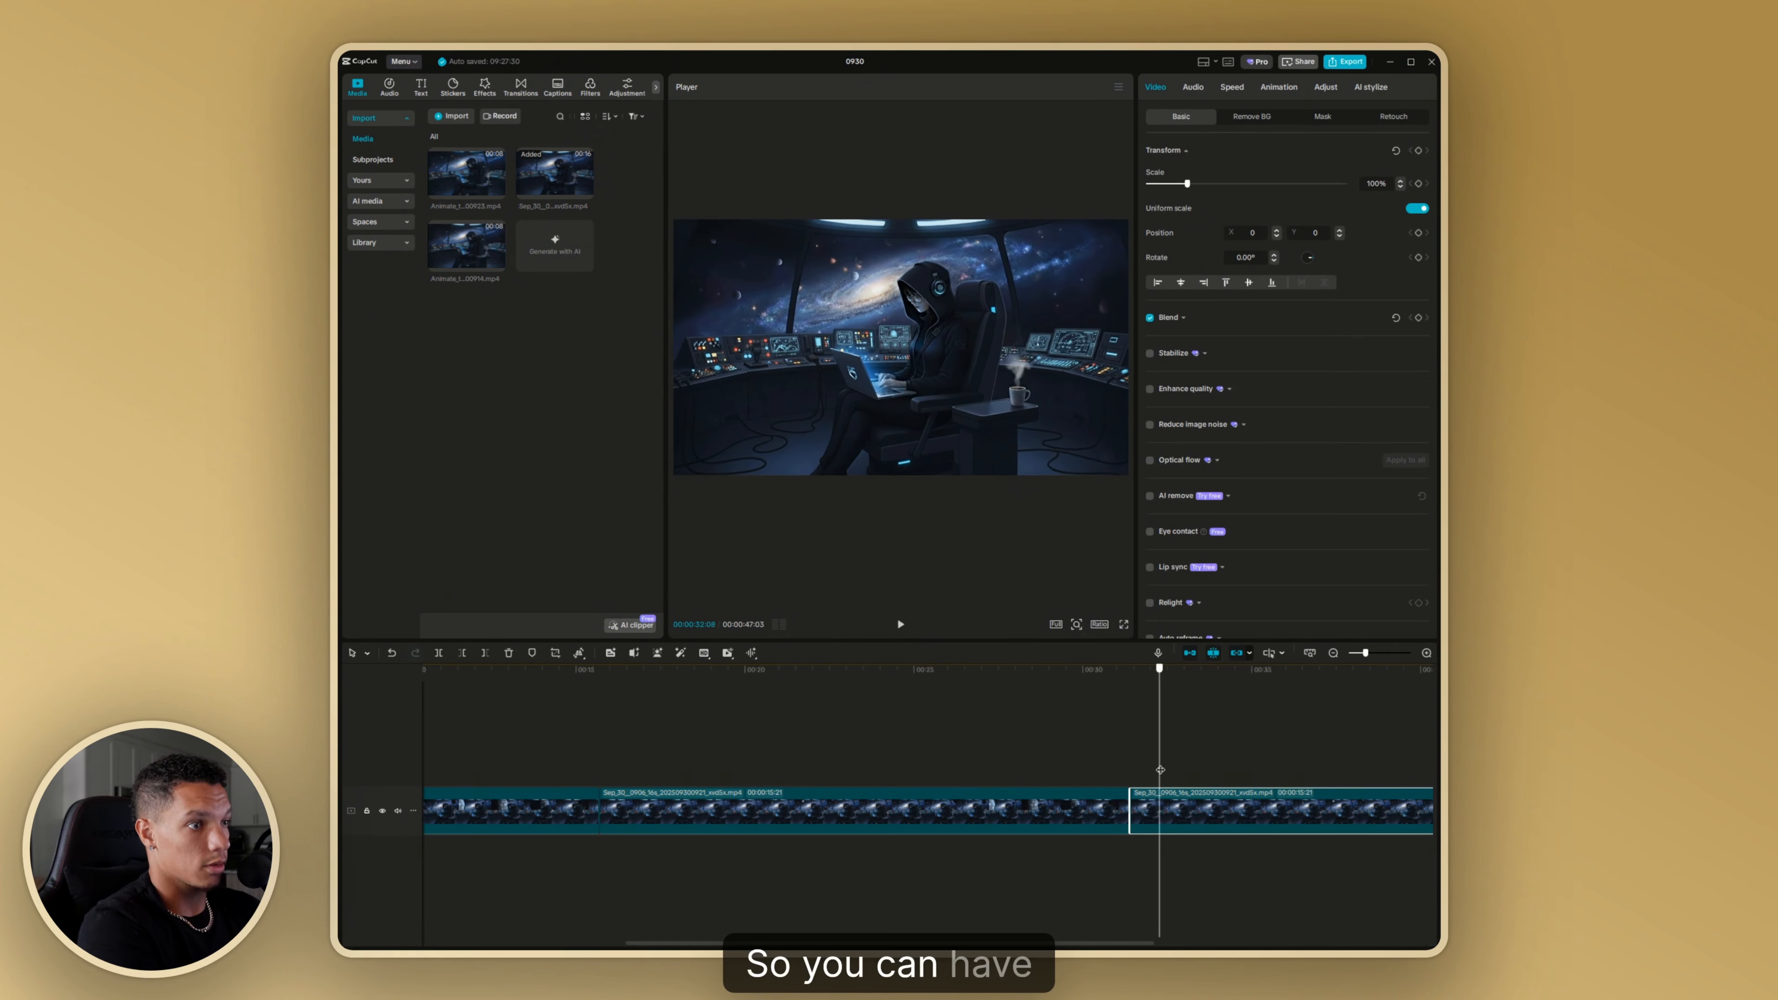
scroll(973, 738, "down", 5)
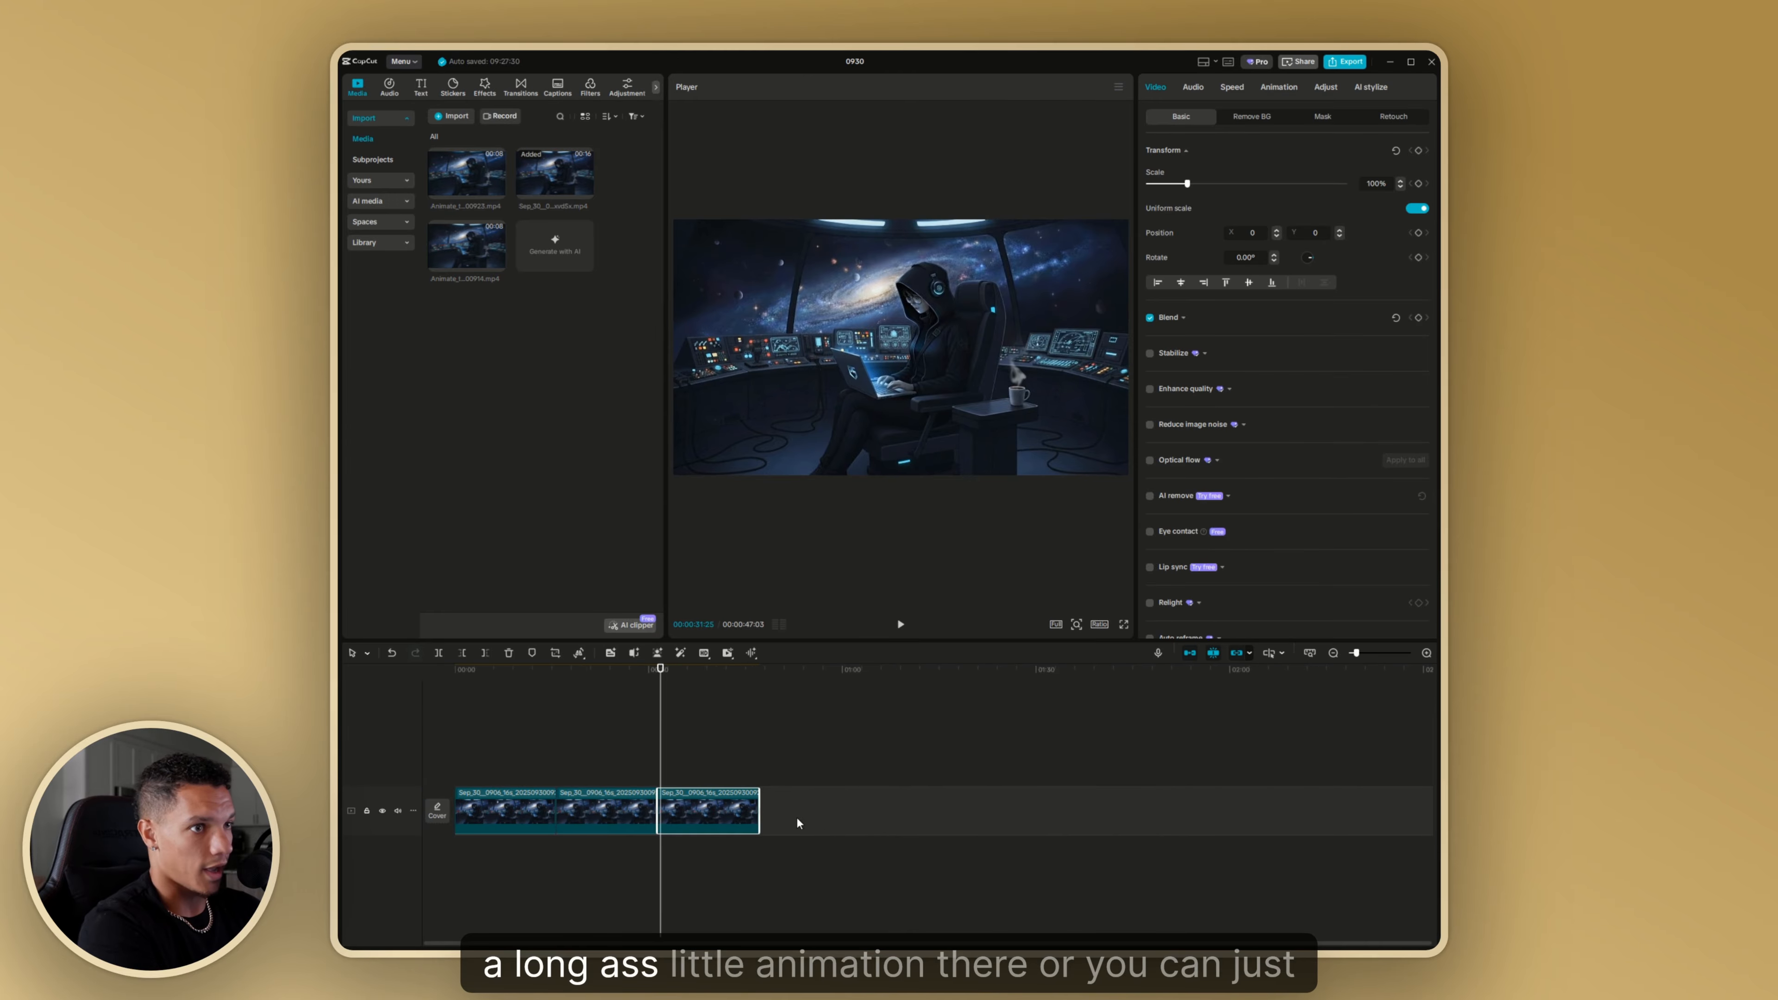
key("ctrl+v")
left_click_drag(757, 771, 857, 810)
left_click(781, 719)
left_click_drag(781, 719, 477, 770)
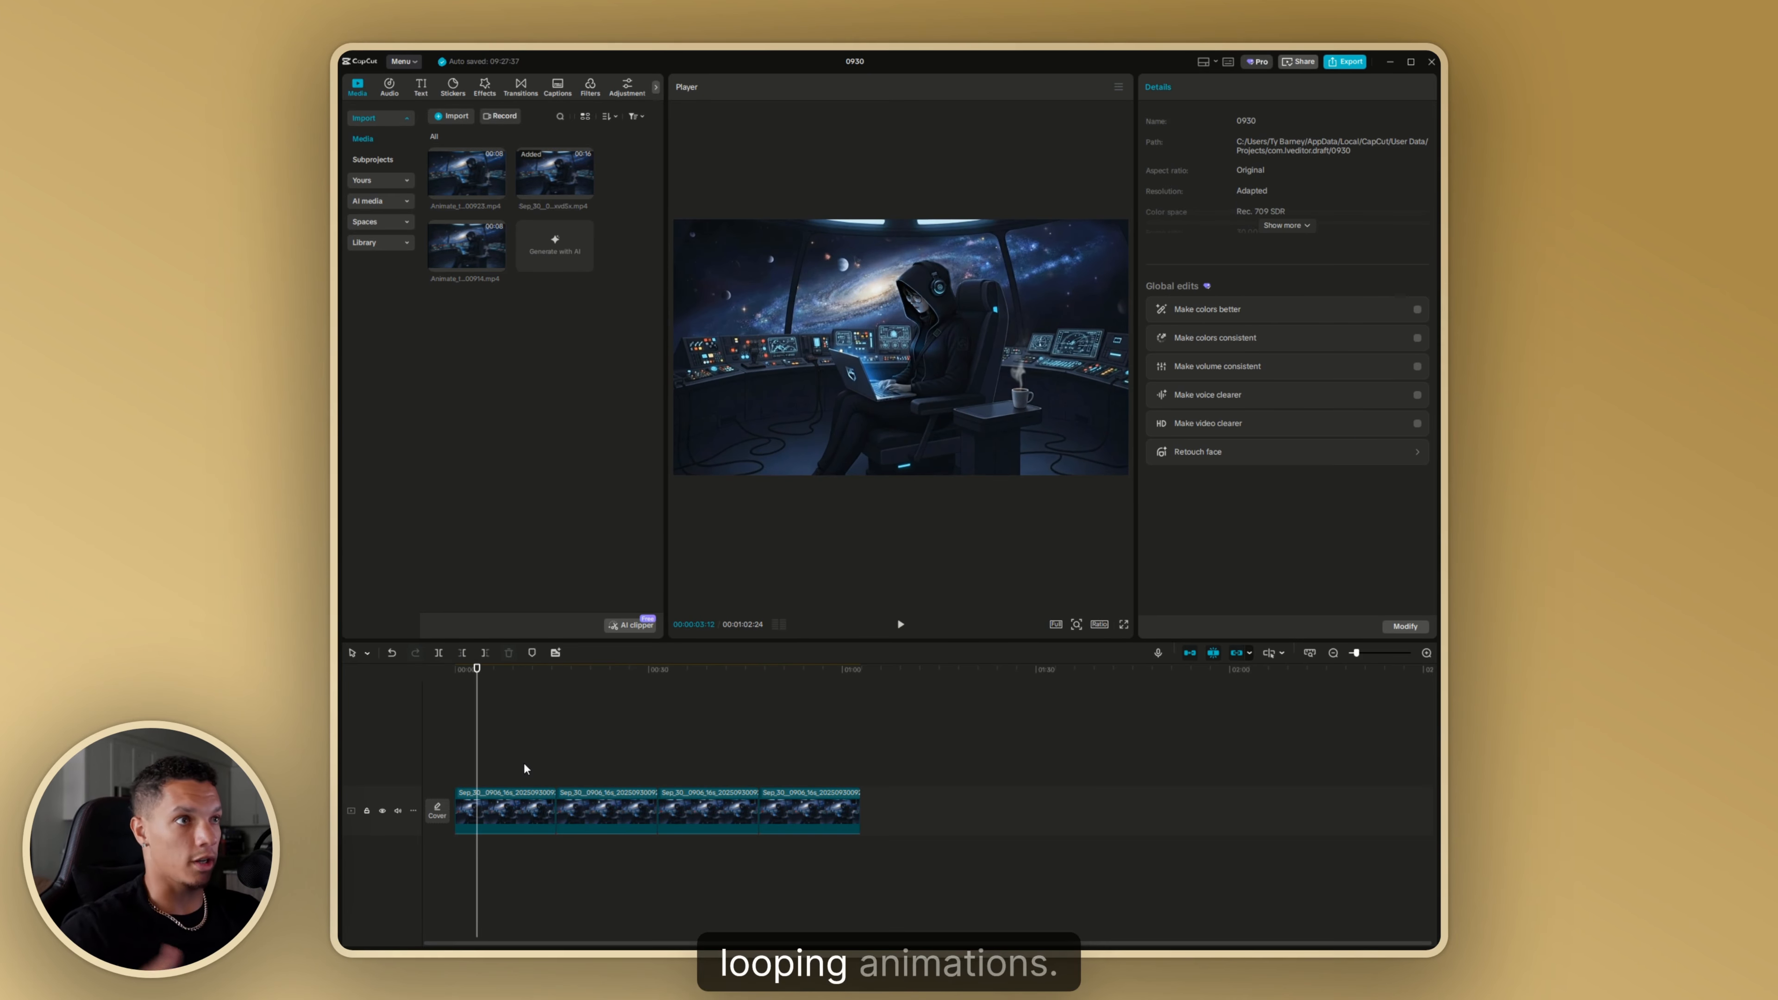
- Combine all four looping clips on the timeline into one compound clip and hide its track
left_click(630, 803)
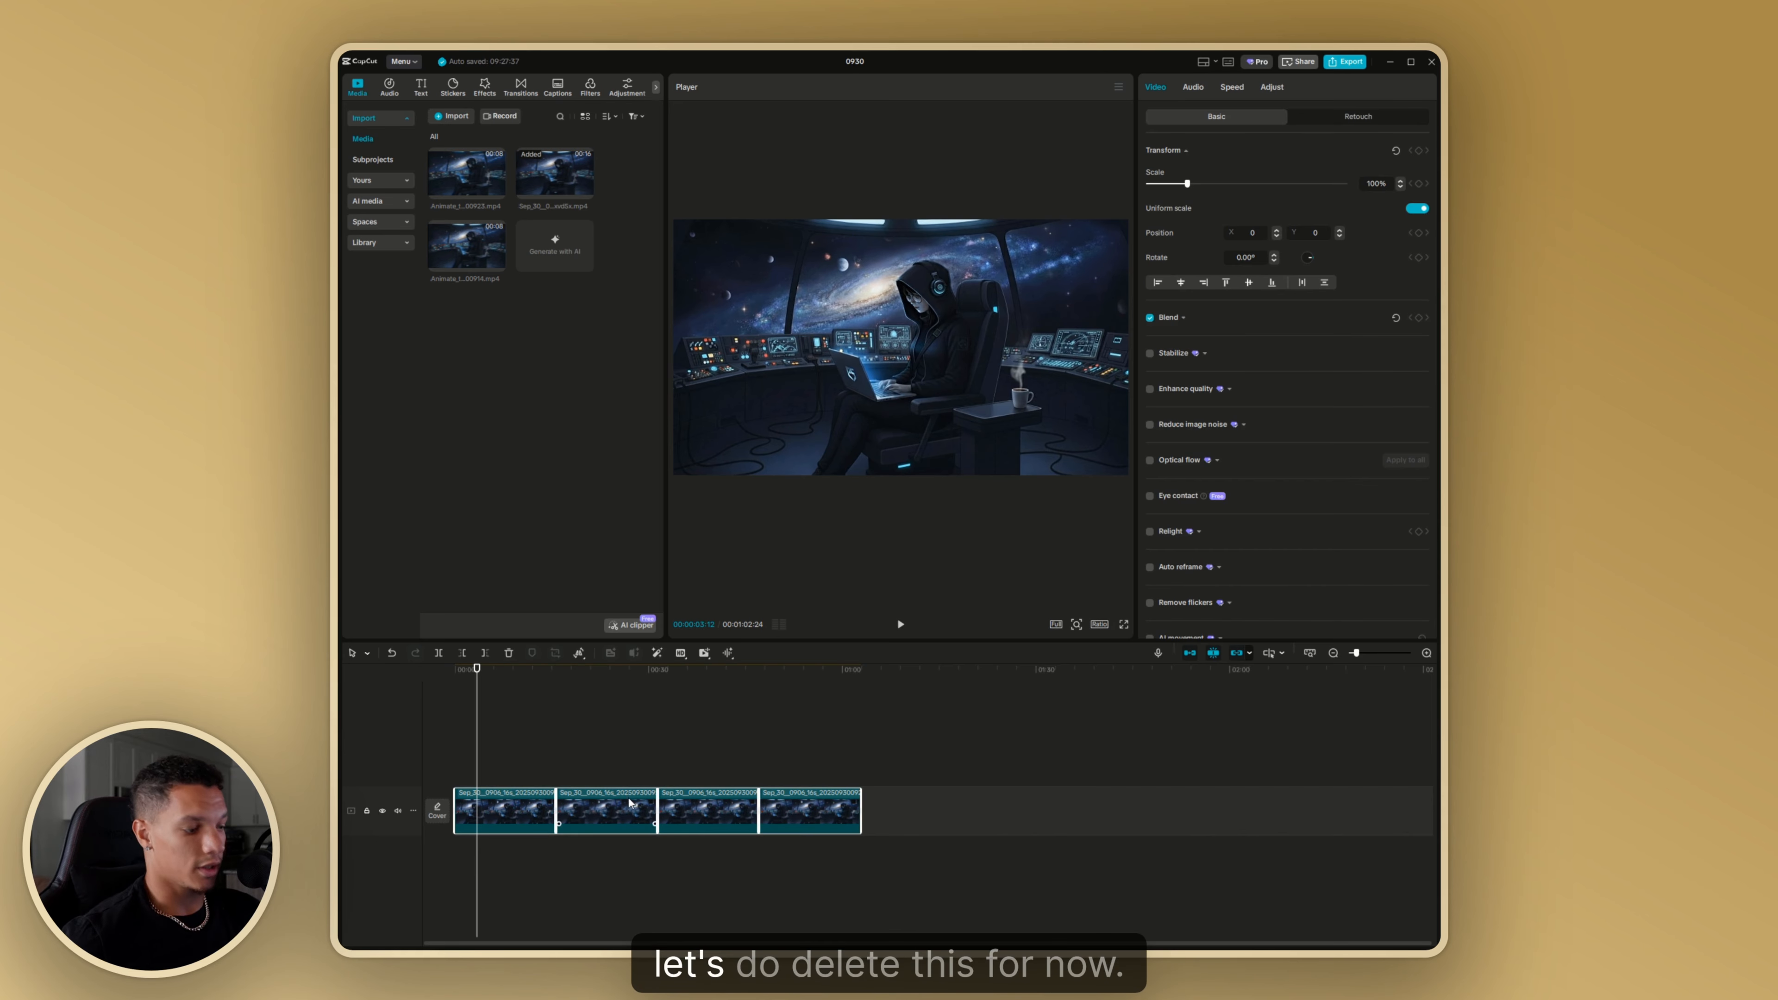
left_click_drag(892, 820, 532, 825)
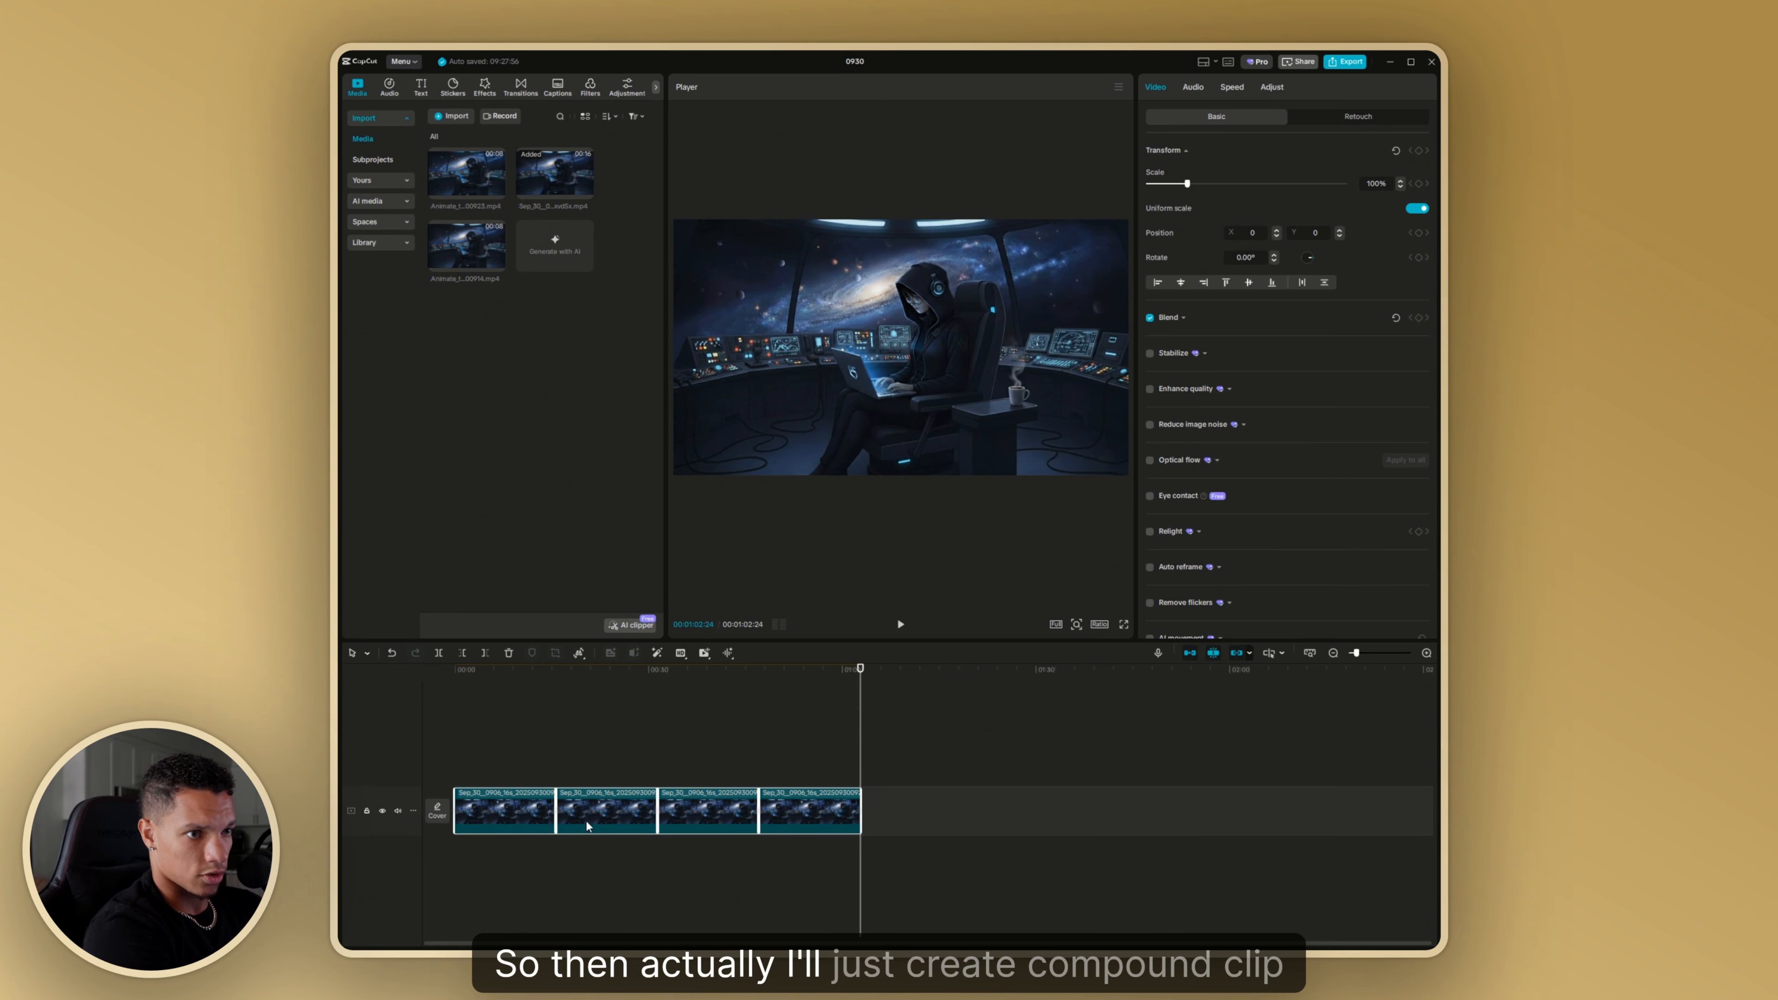
key("alt+g")
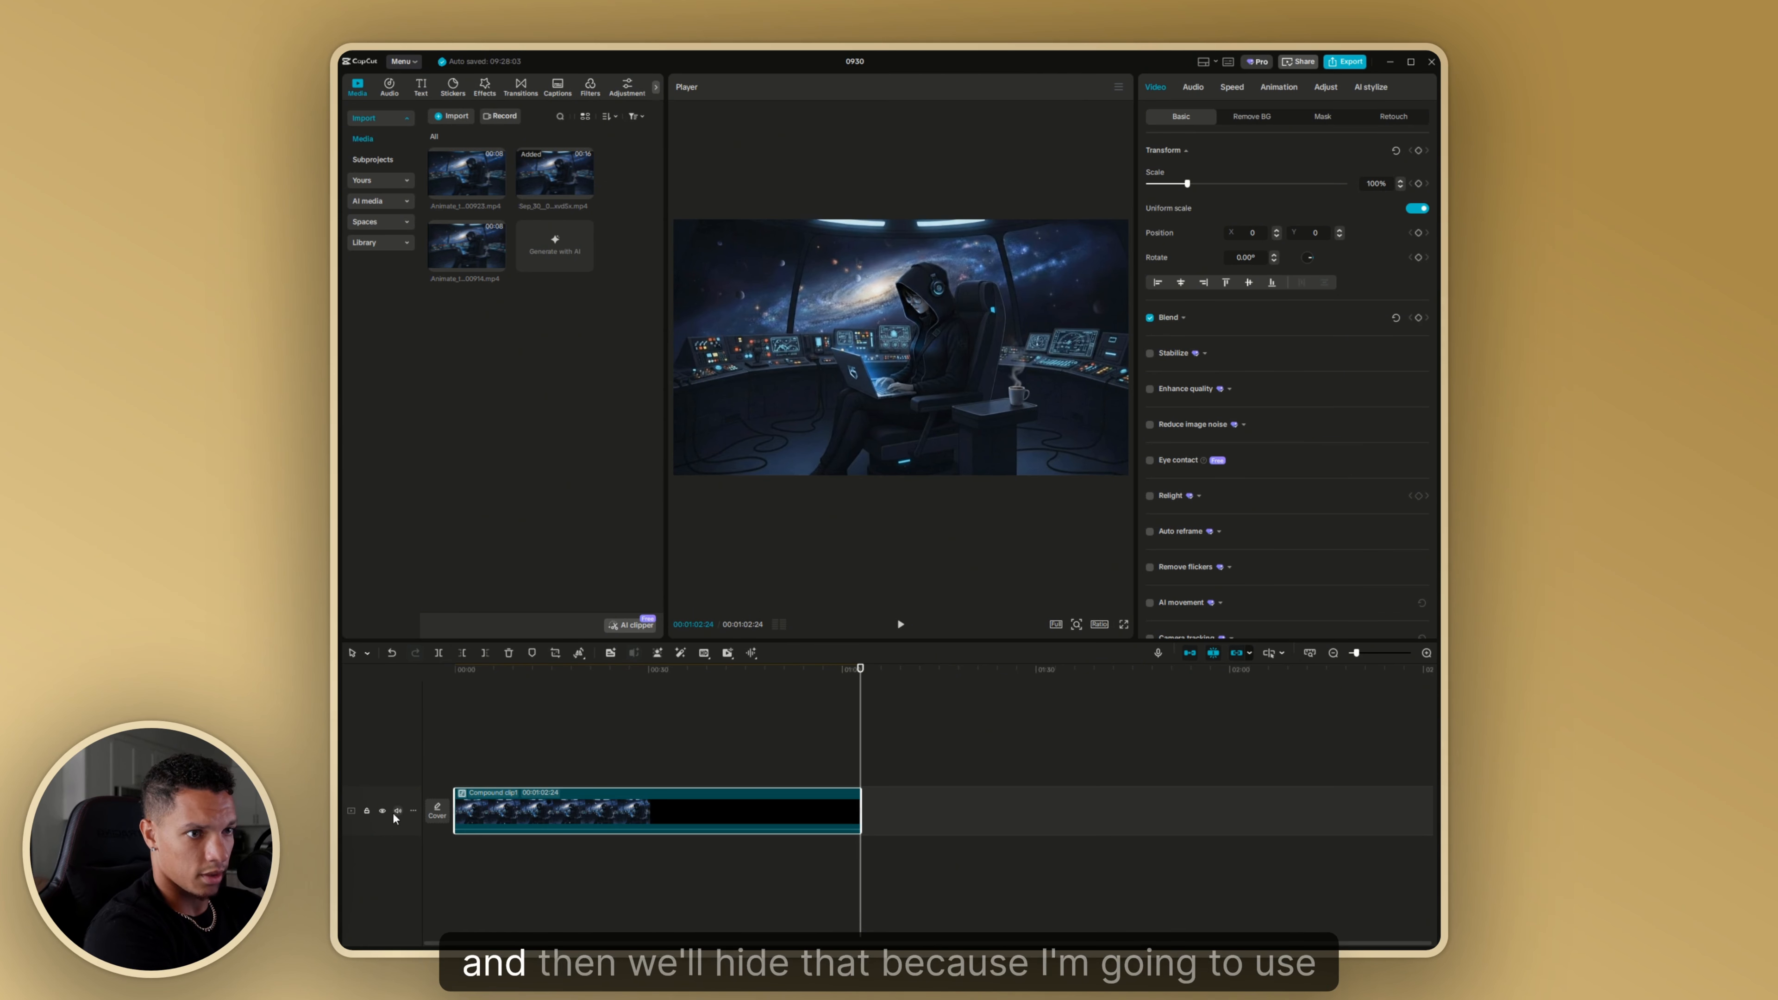
left_click(383, 811)
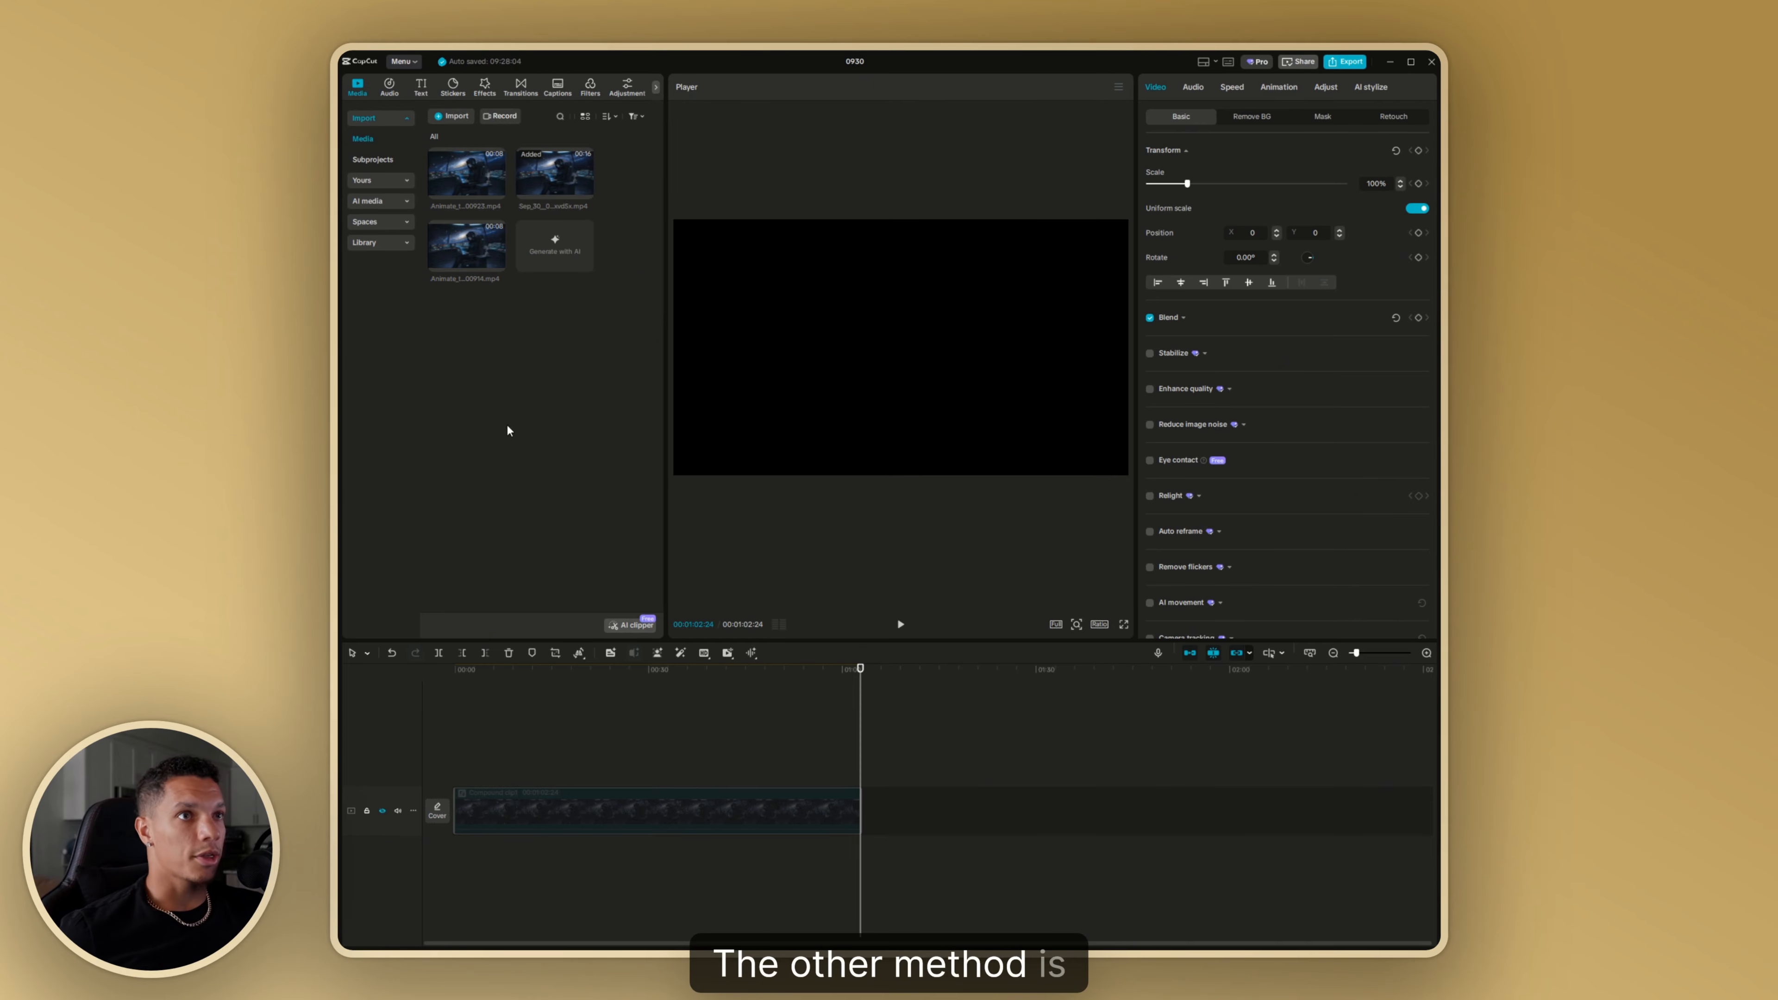
- Place the Animate clip ending in 00923 at the timeline start, on a new track above the hidden compound clip
mouse_move(490, 176)
mouse_move(459, 229)
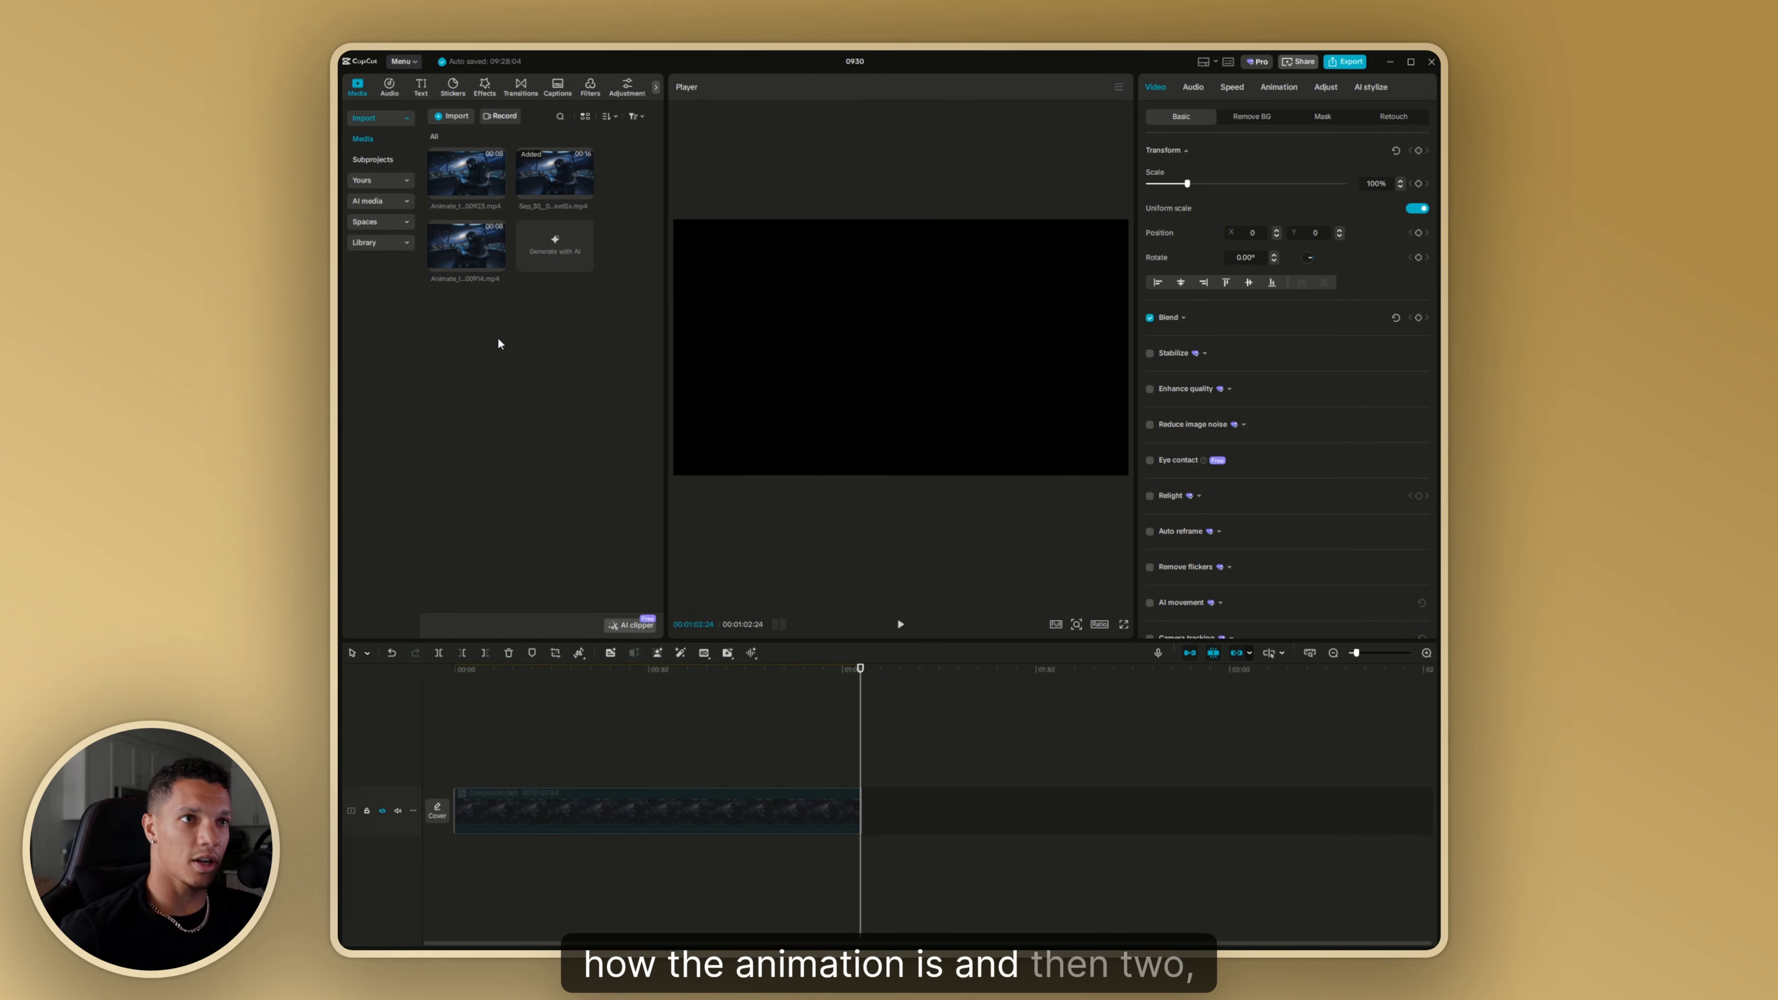
left_click_drag(466, 173, 459, 768)
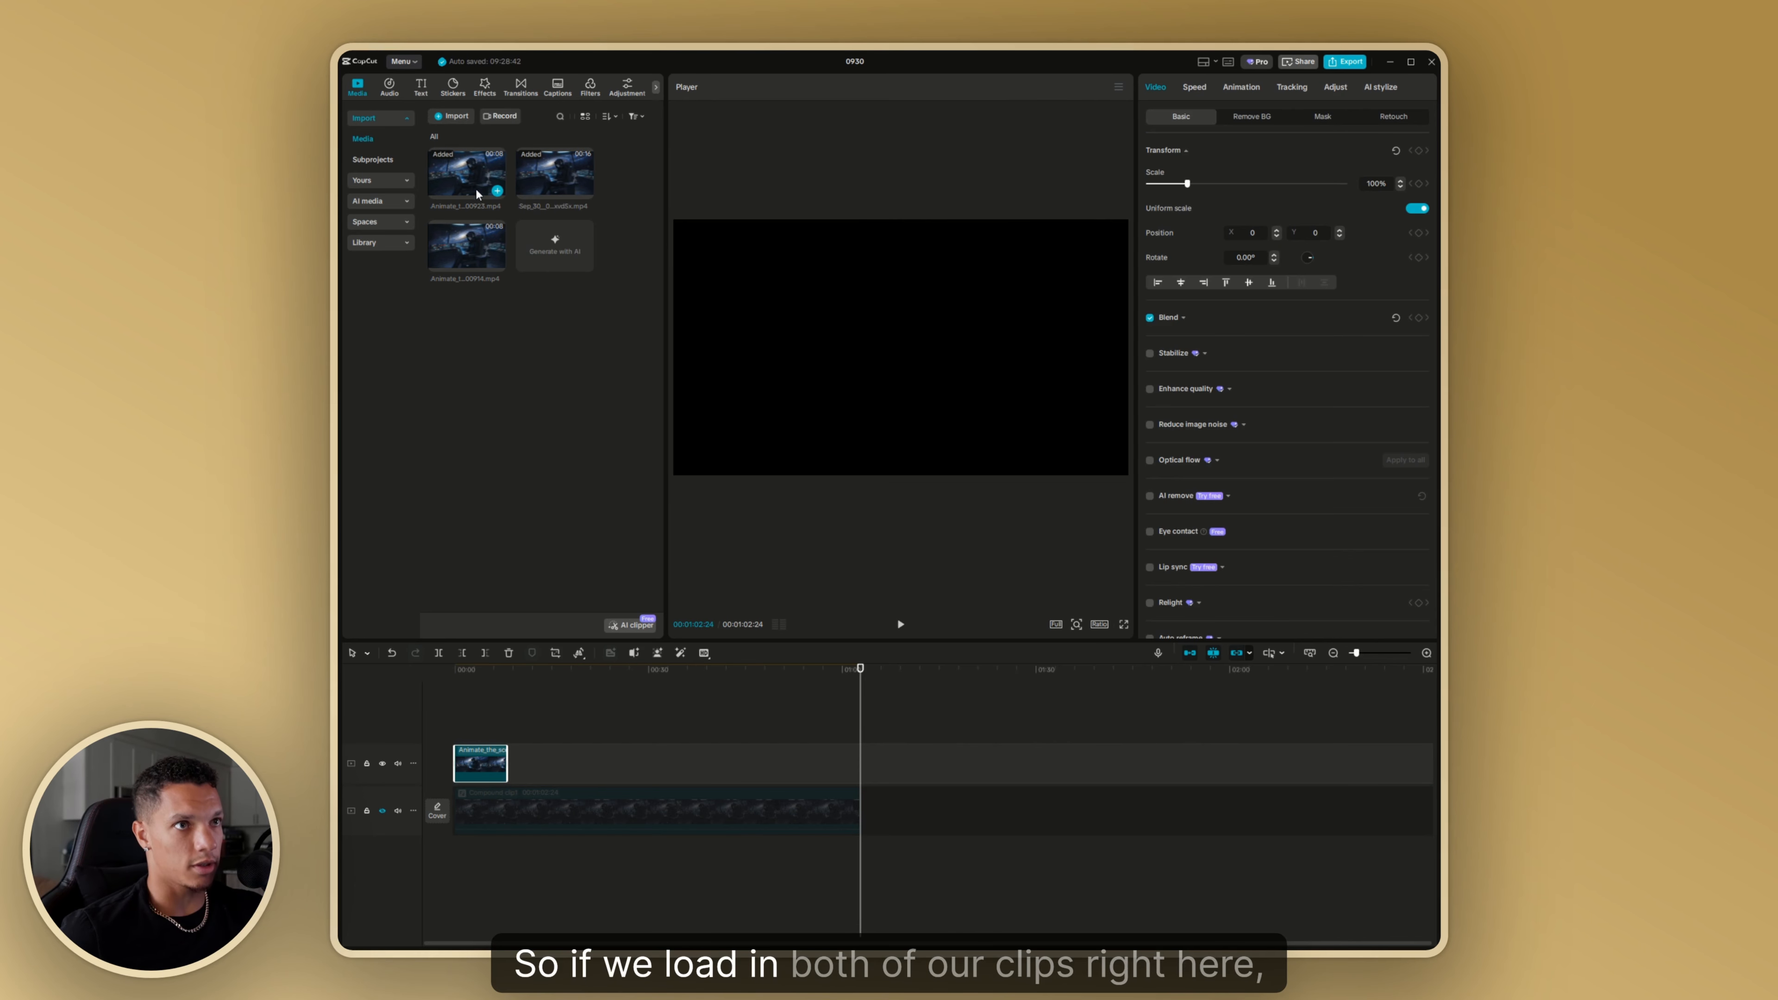
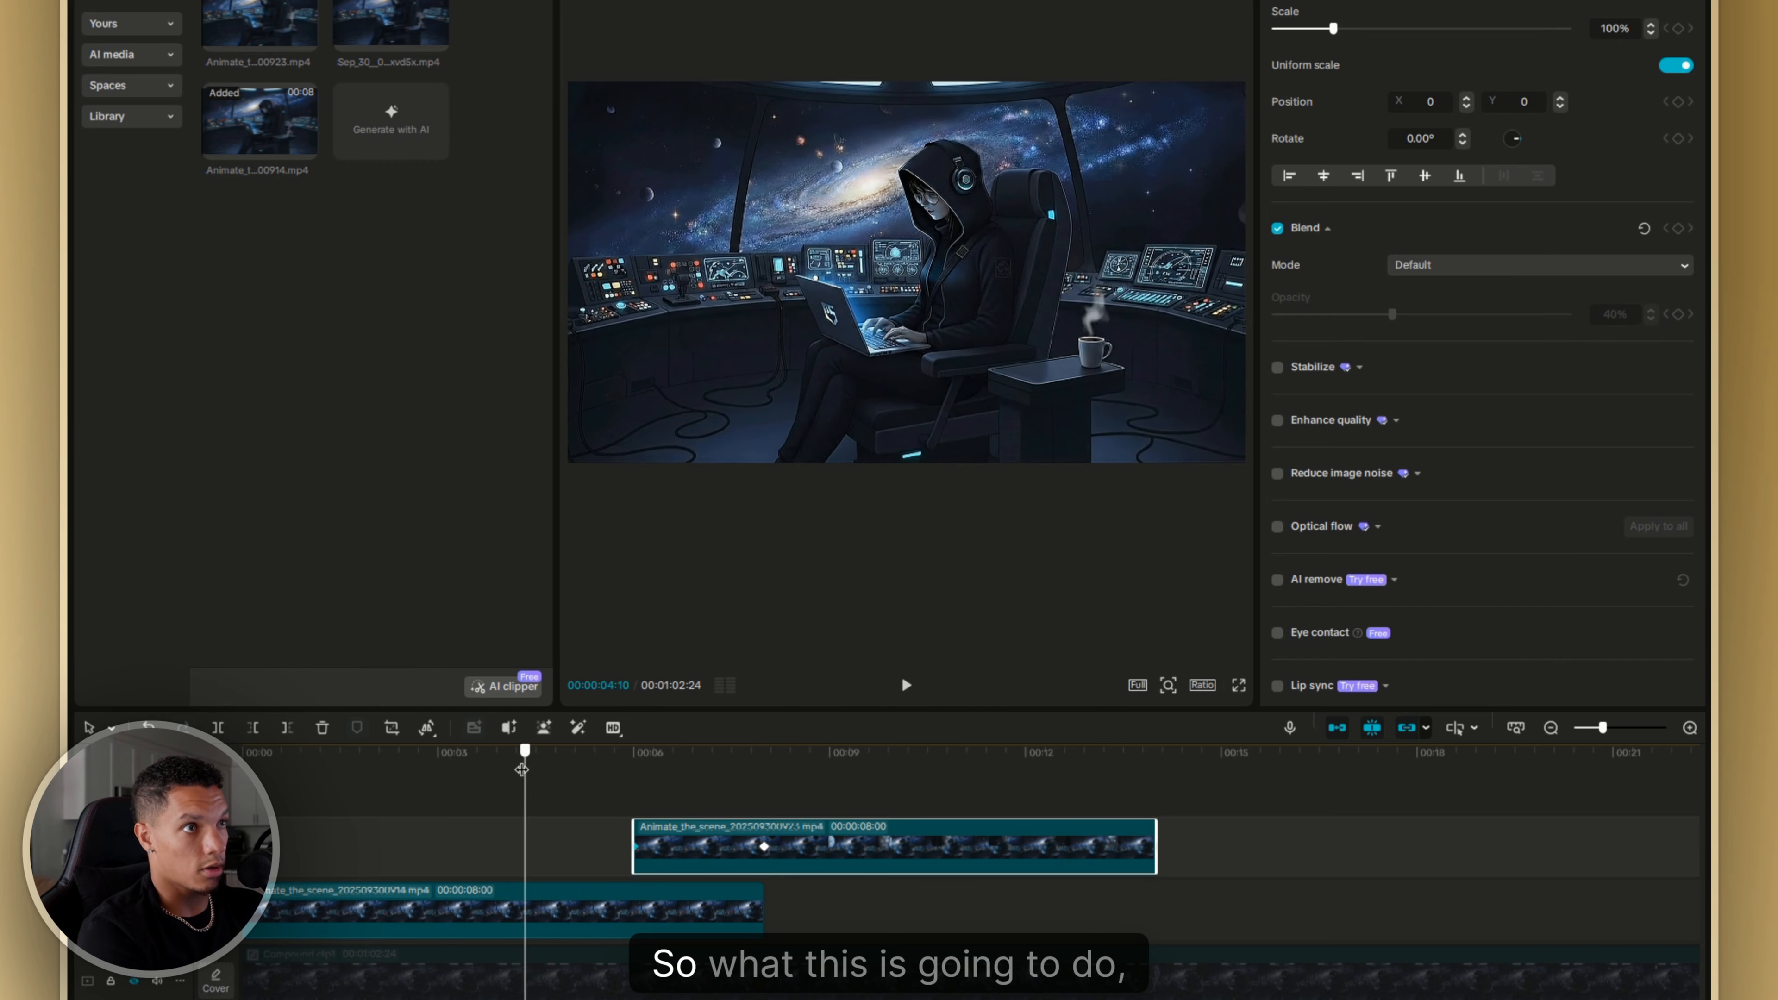
- Duplicate the two overlapping scene clips together and fit the copied pair directly after the originals on the same two tracks
left_click_drag(523, 773, 1092, 916)
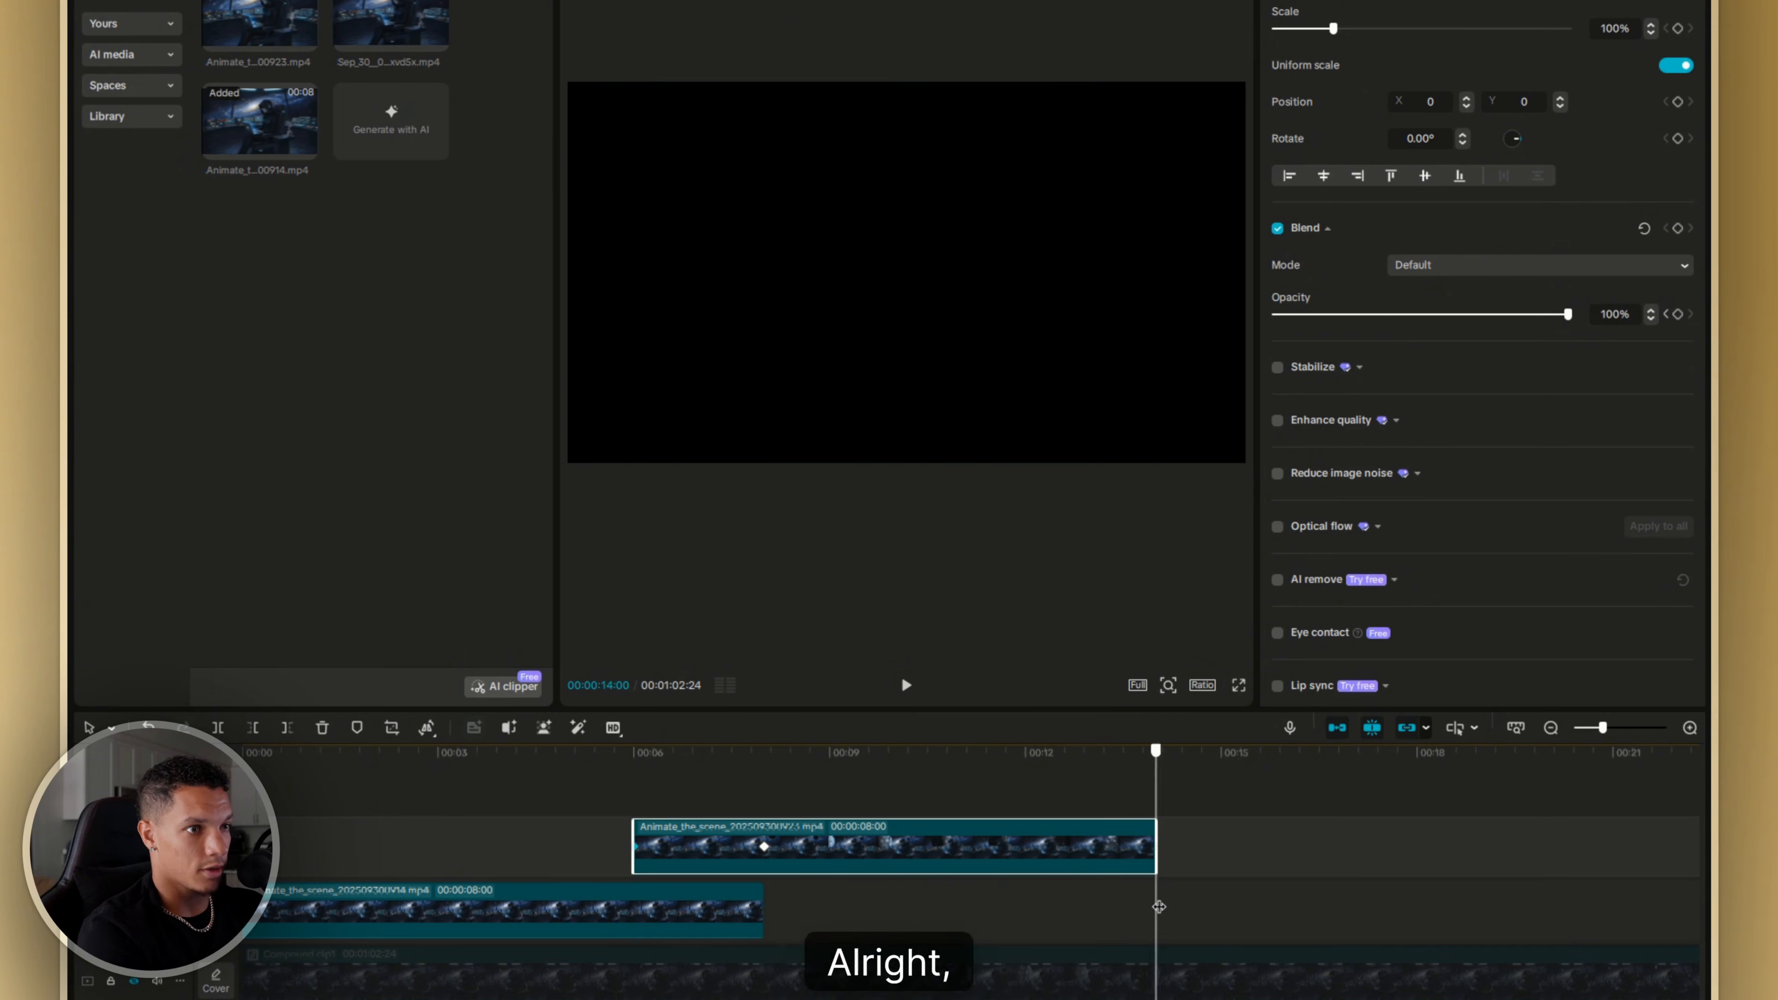
left_click(665, 910)
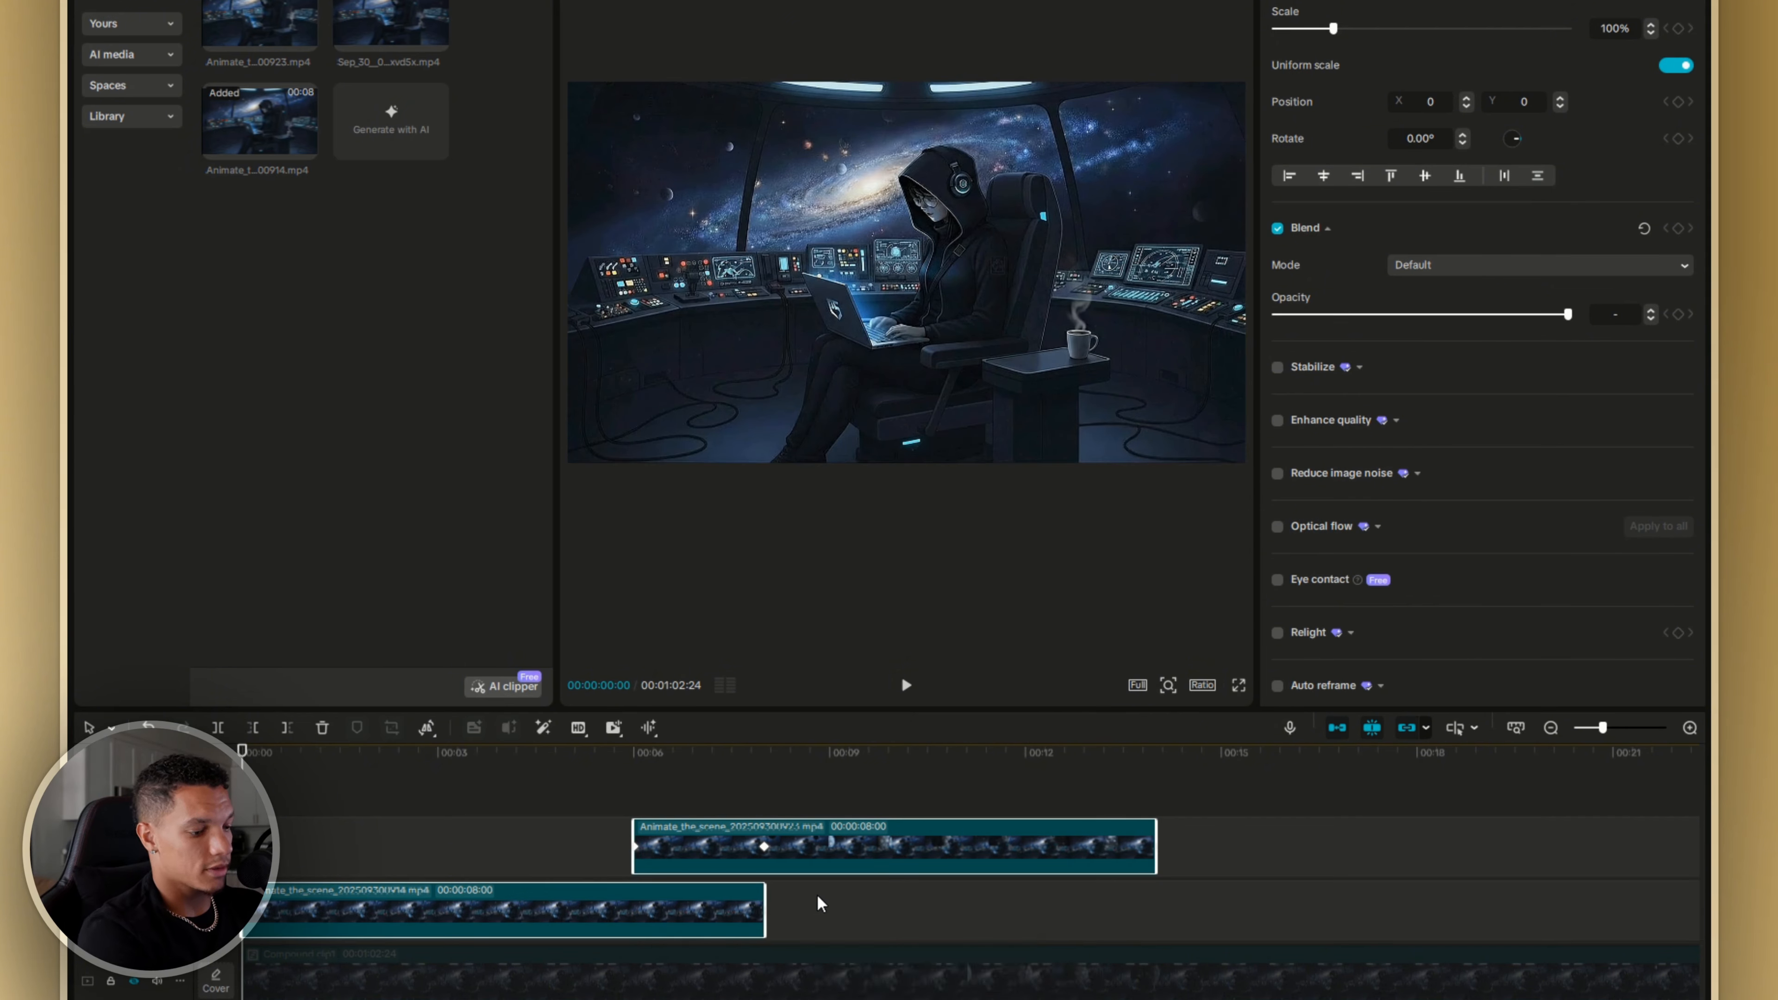
left_click(1163, 775)
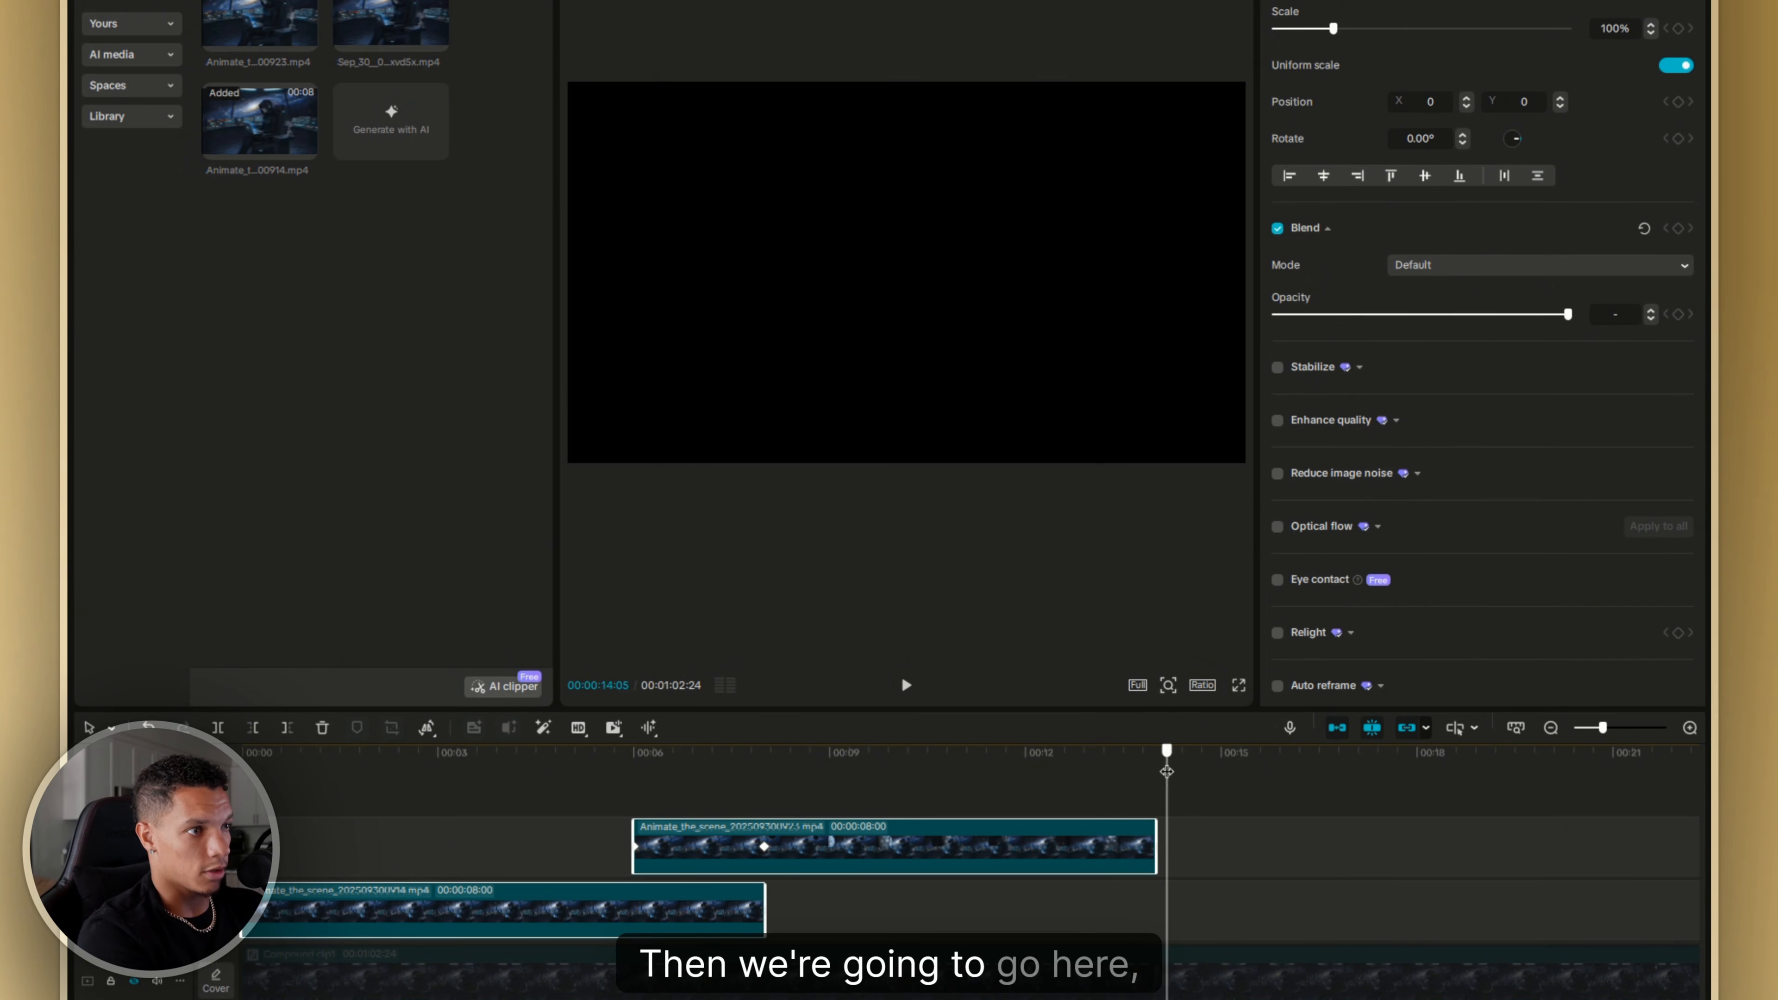
key("ctrl+v")
left_click_drag(1257, 914, 865, 917)
left_click_drag(910, 775, 837, 770)
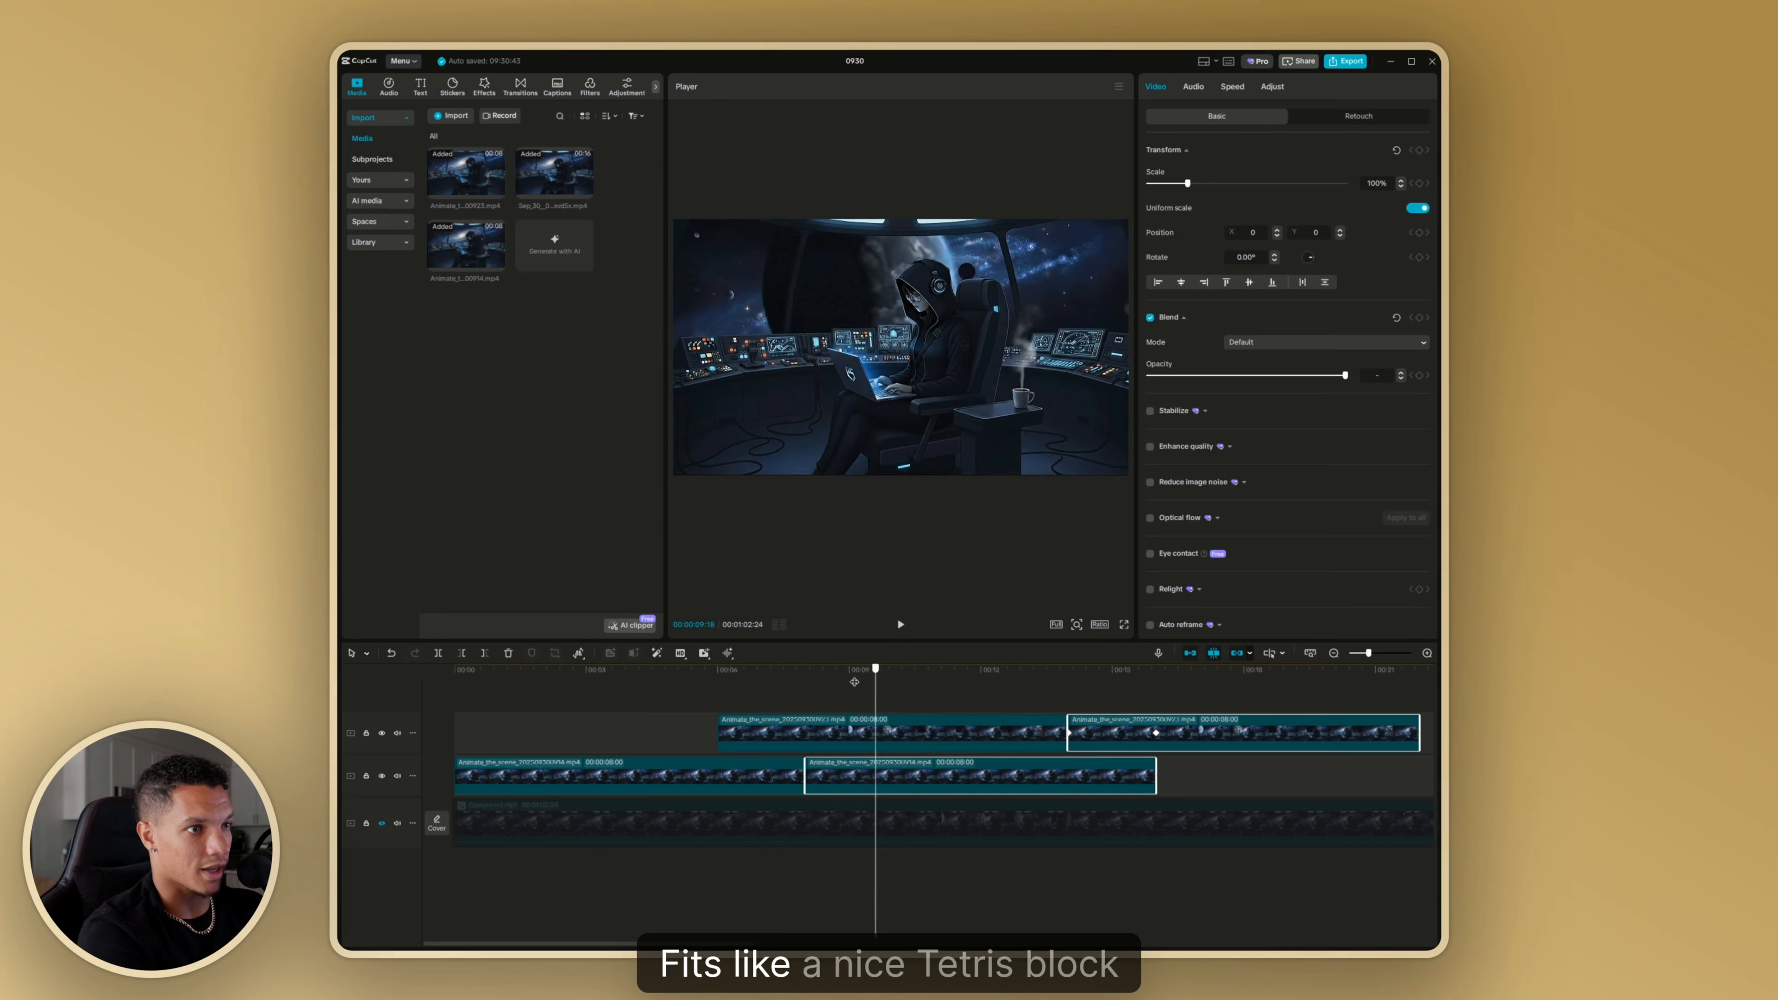
- Play the sequence from the start and replay the crossfade around the six-second mark to check the blend
left_click_drag(854, 682, 442, 685)
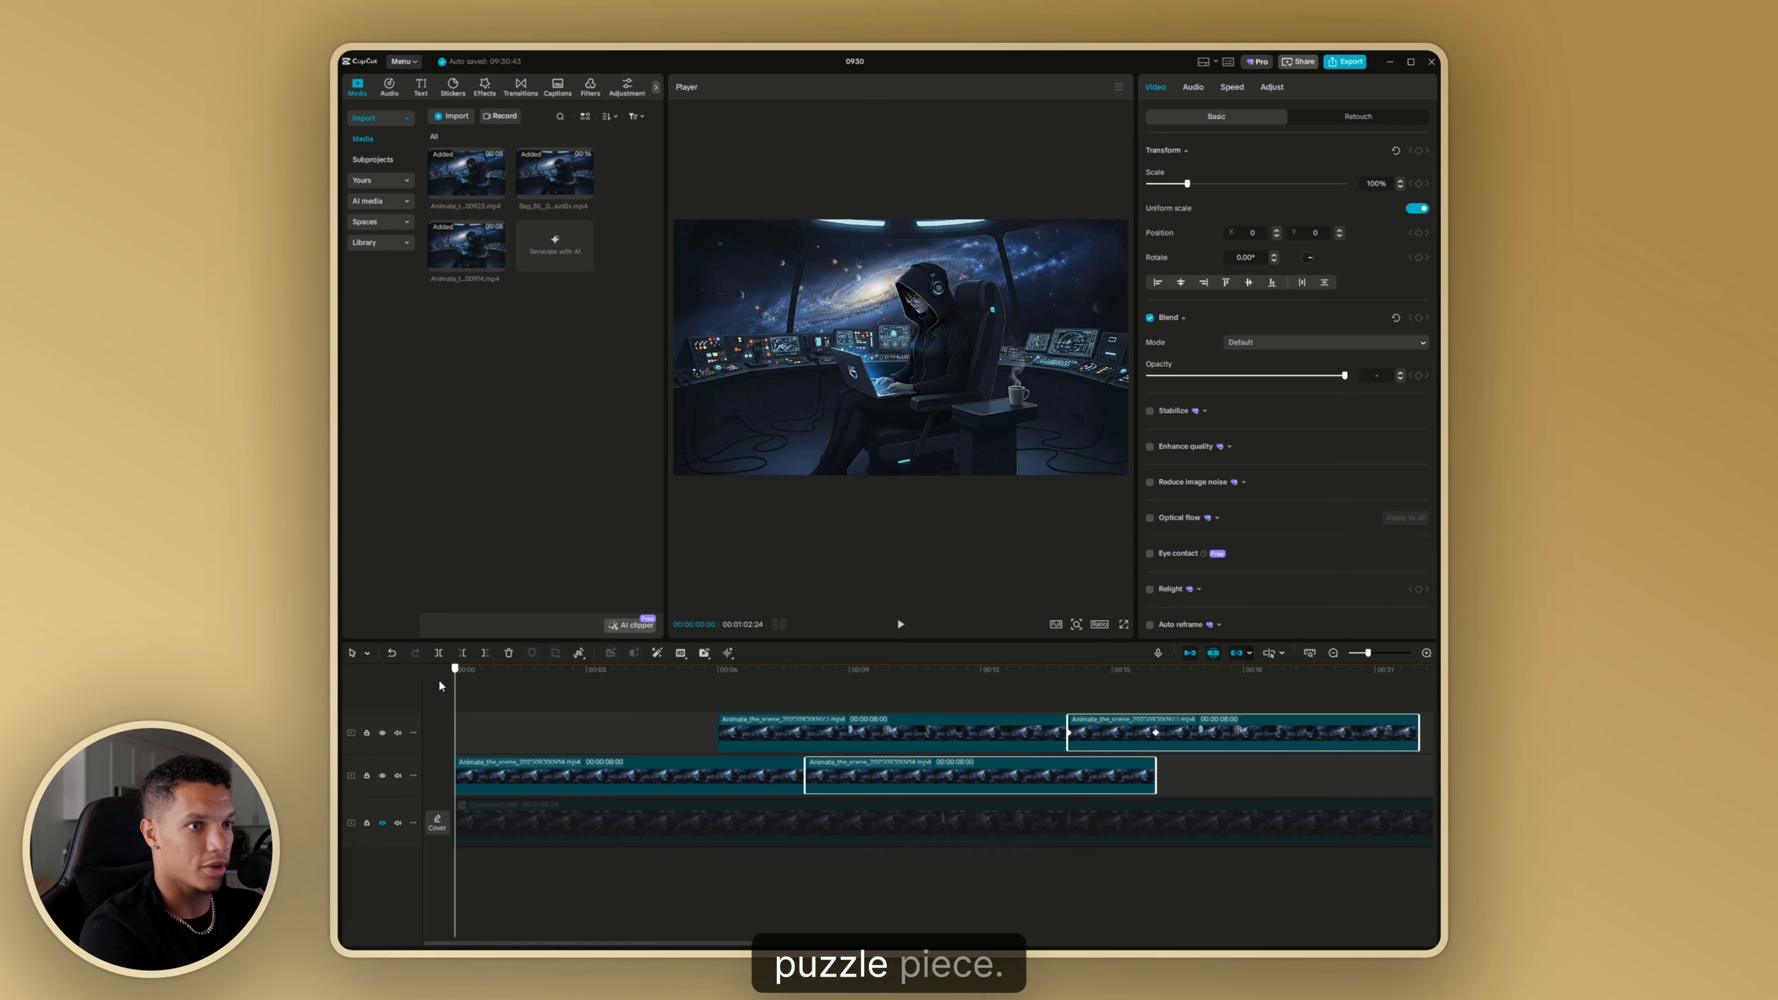
key("space")
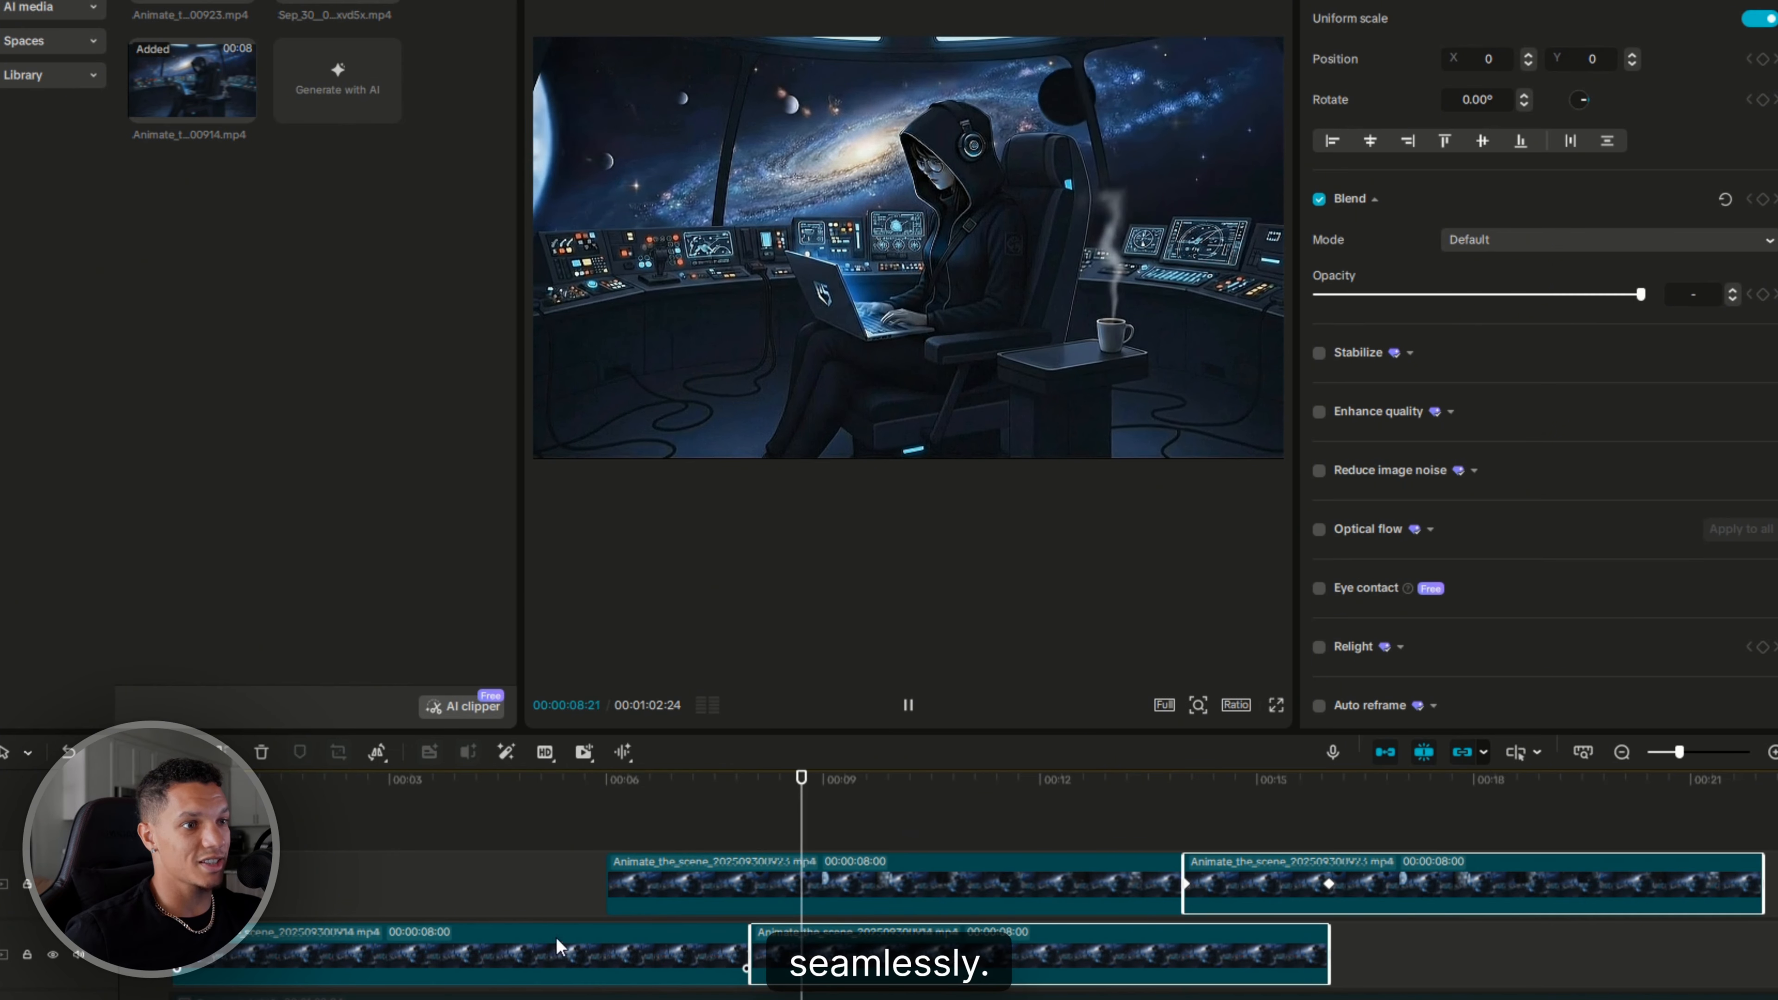
left_click(592, 795)
key("space")
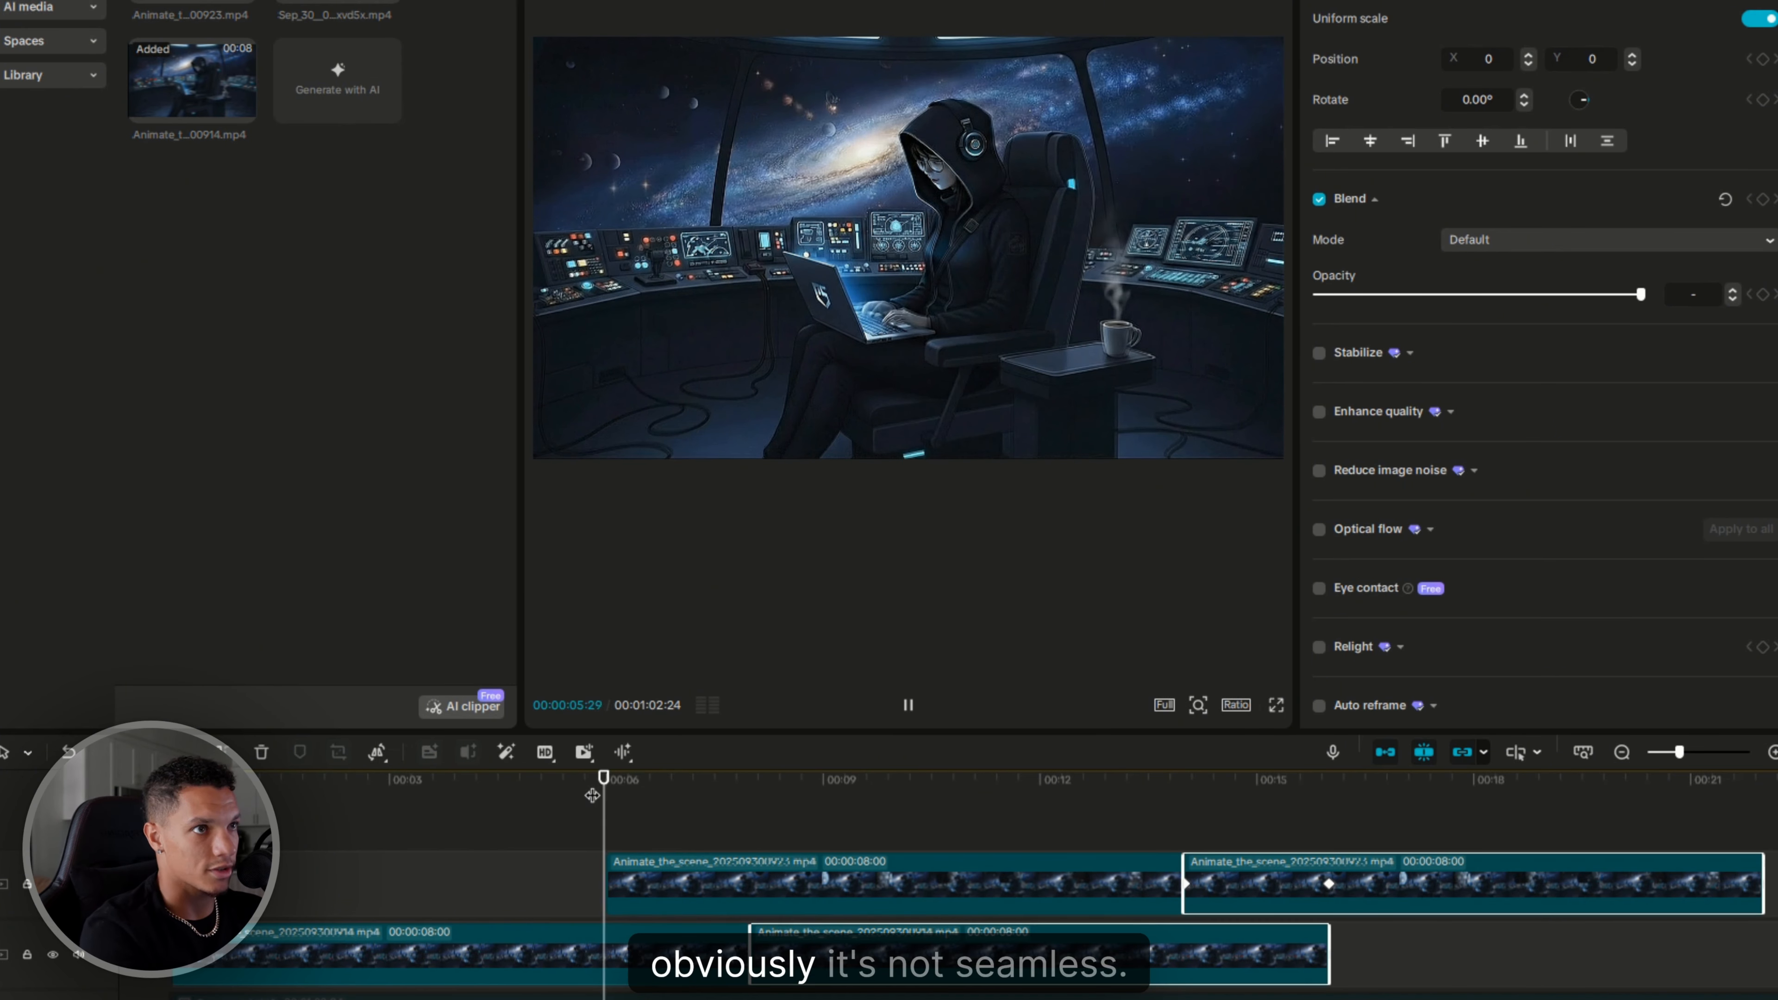
key("space")
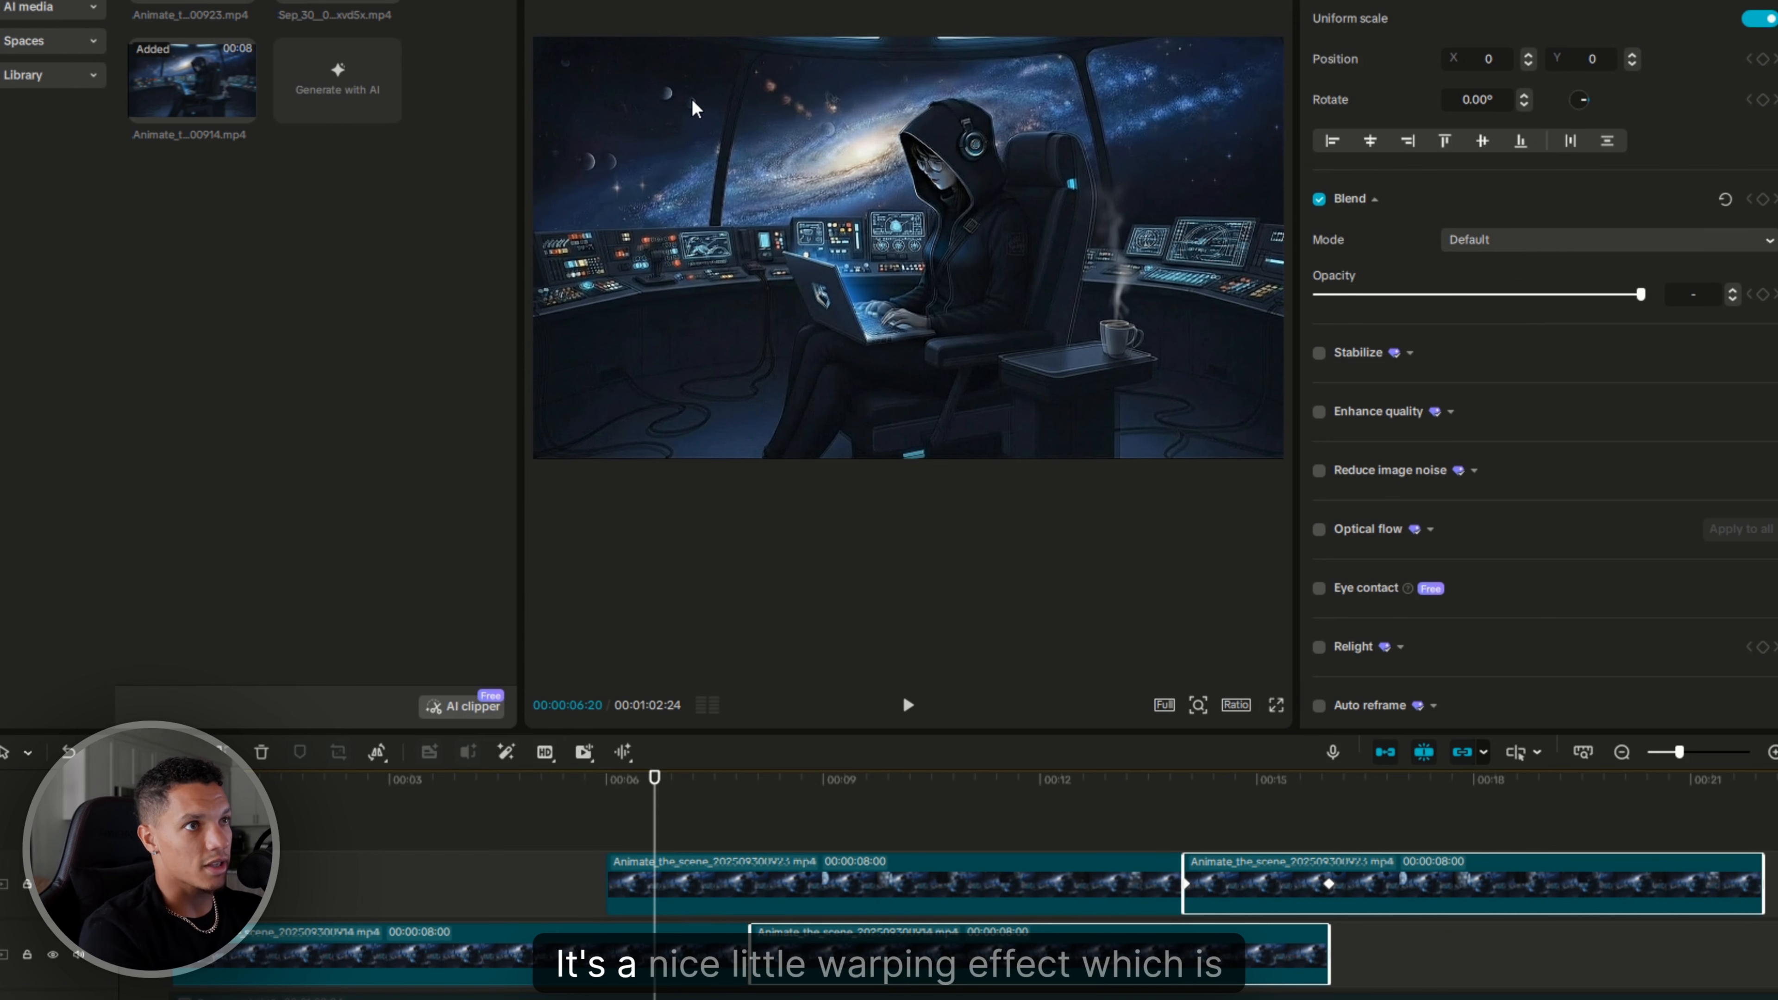
left_click_drag(655, 823, 173, 837)
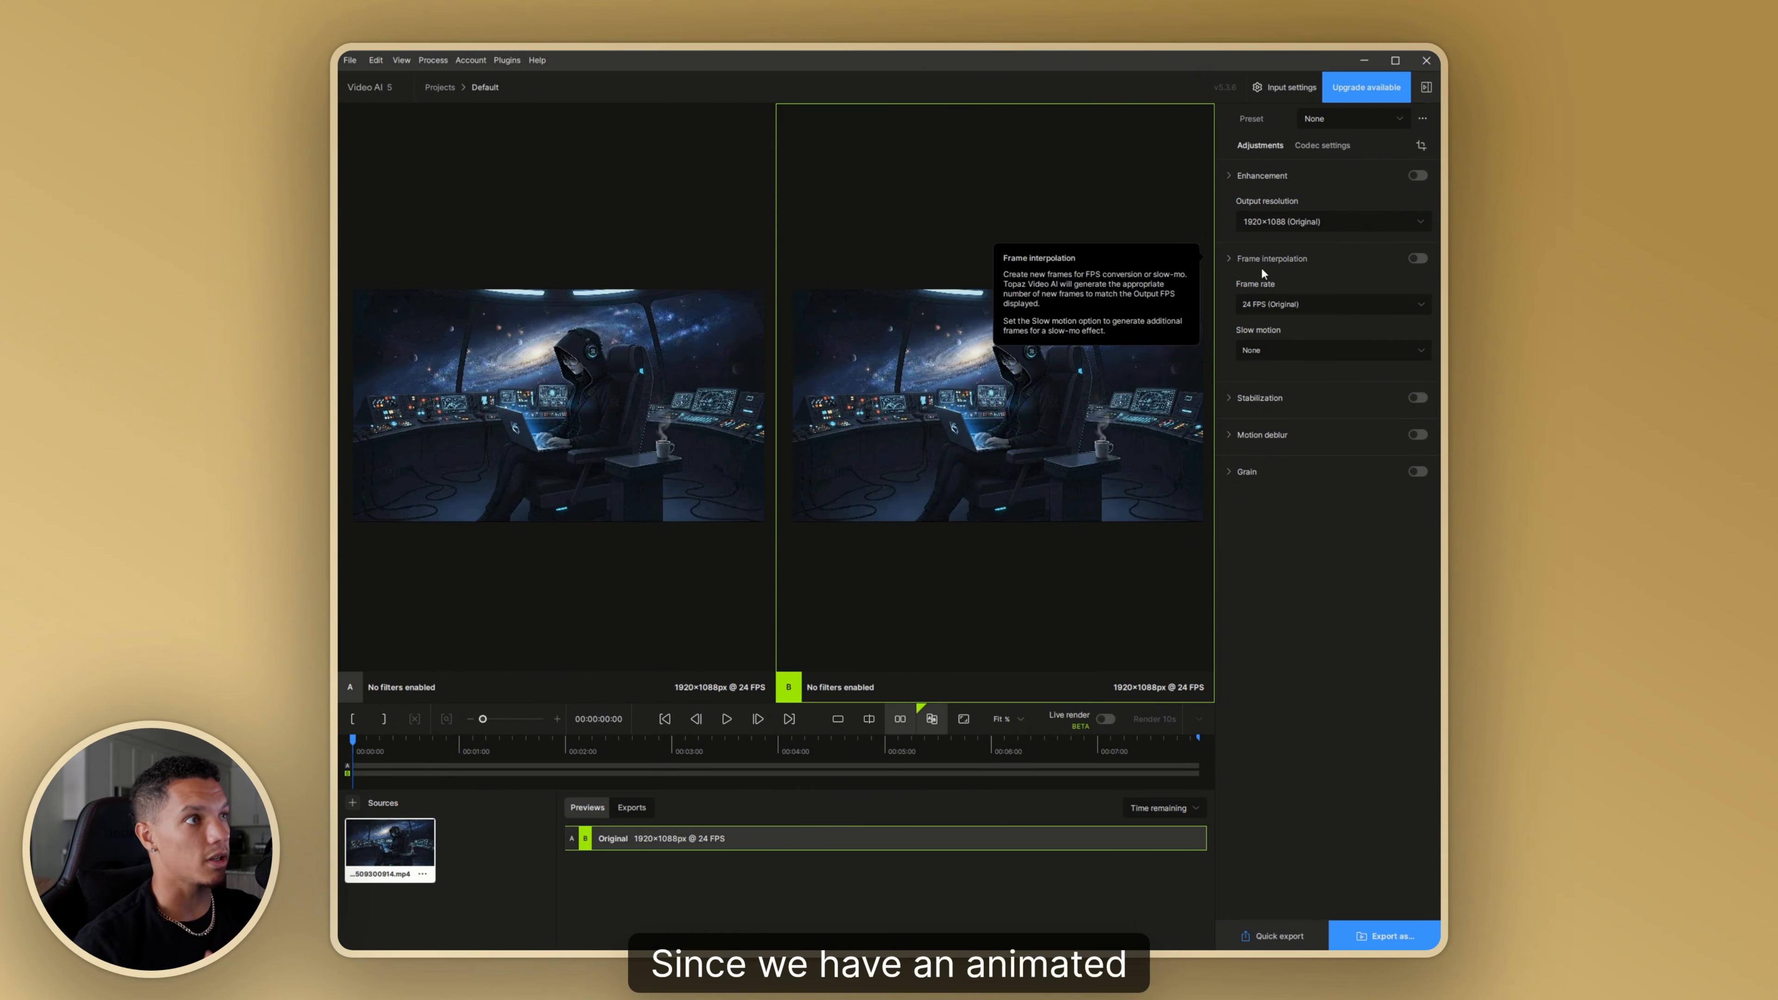
- Switch to Topaz Video AI, enable Enhancement for the scene clip and select the Artemis model
mouse_move(1251, 178)
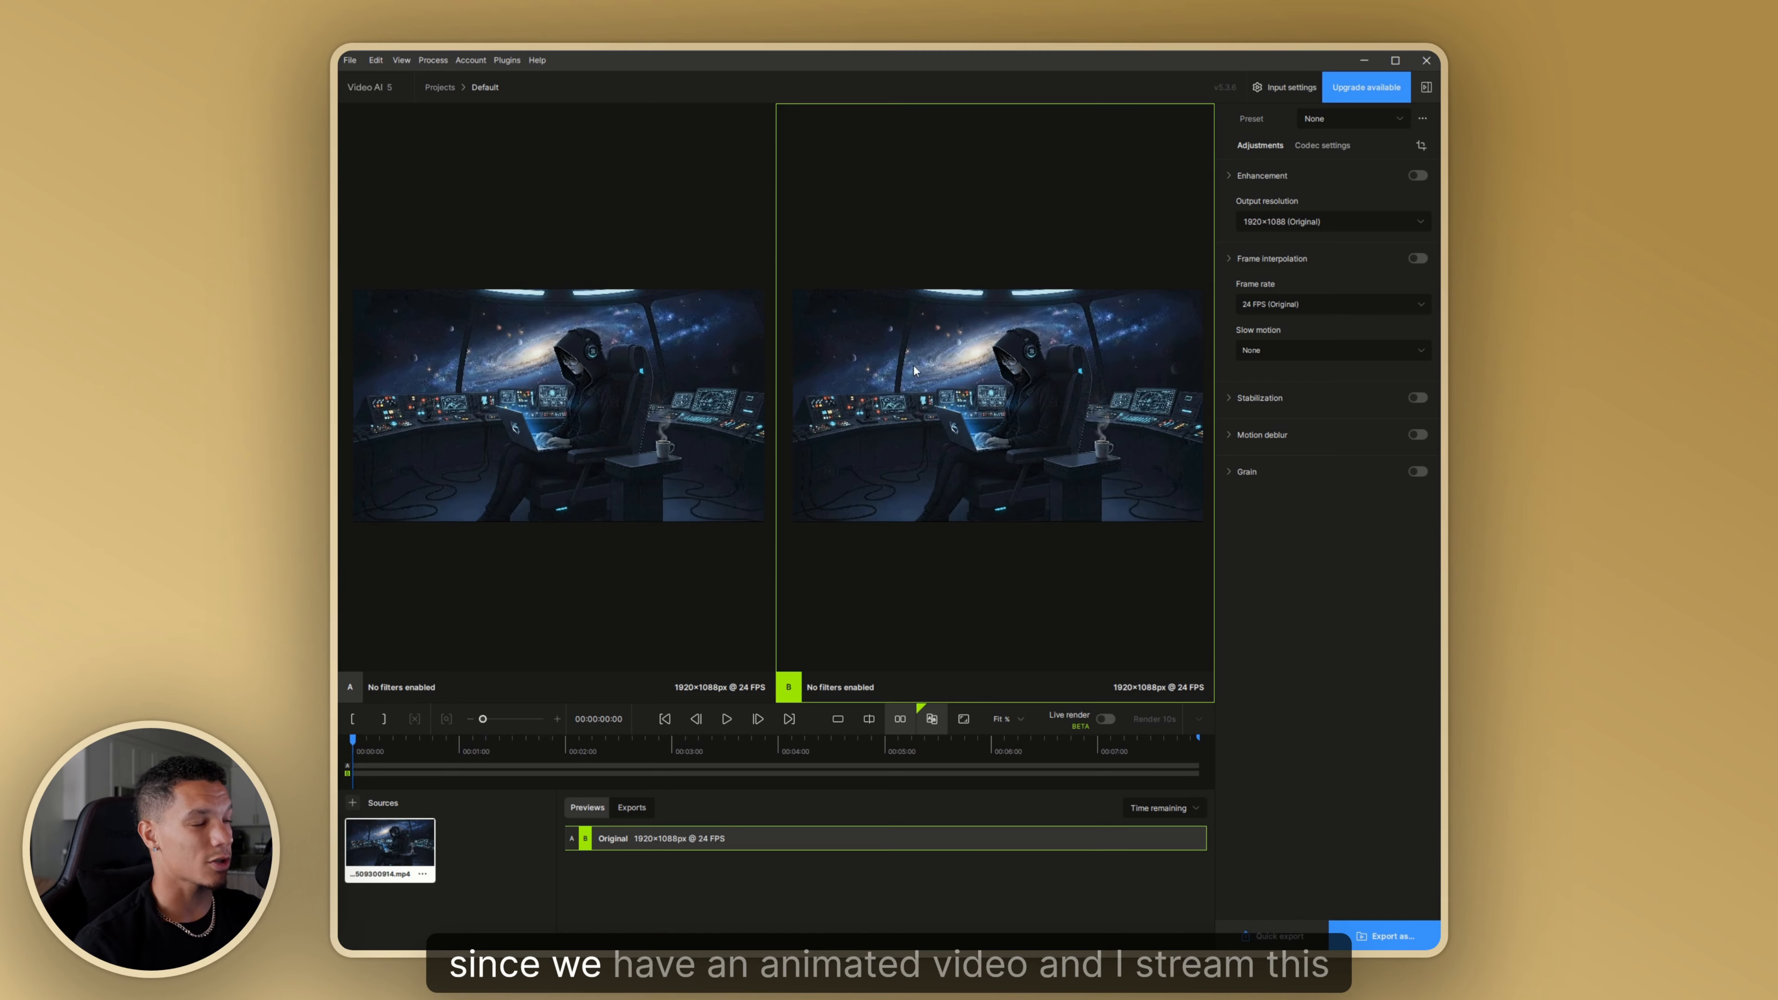
mouse_move(1242, 260)
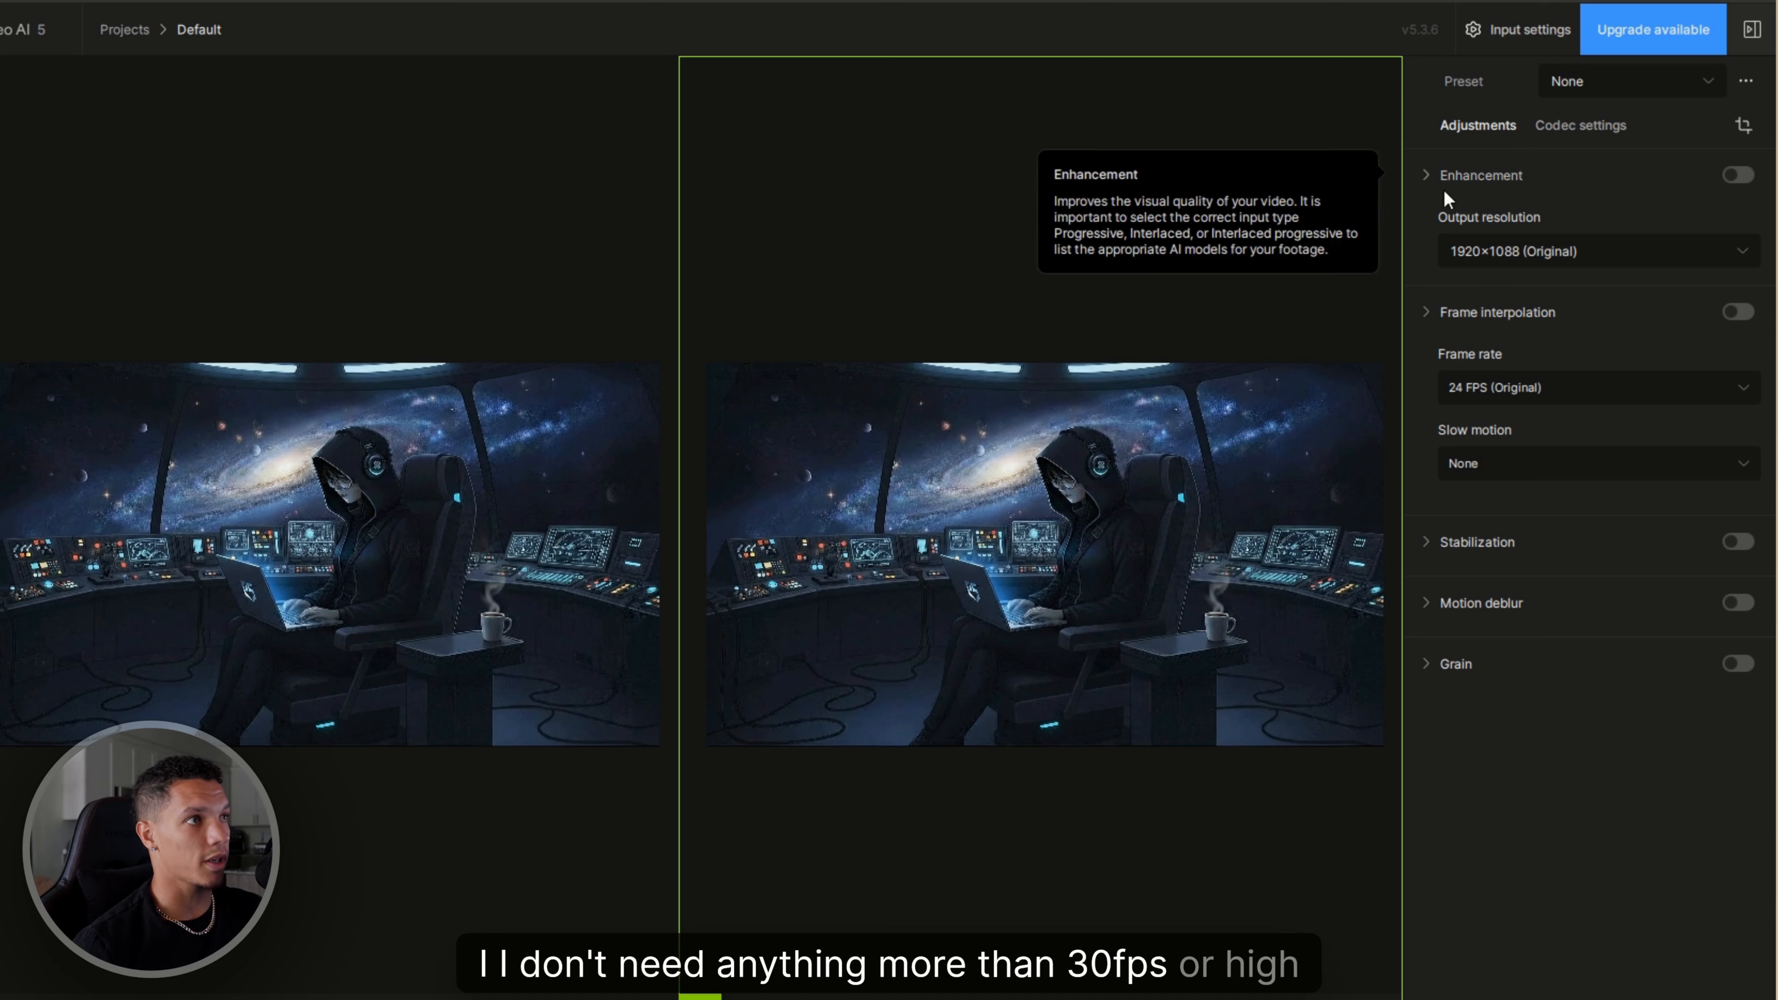
mouse_move(1517, 300)
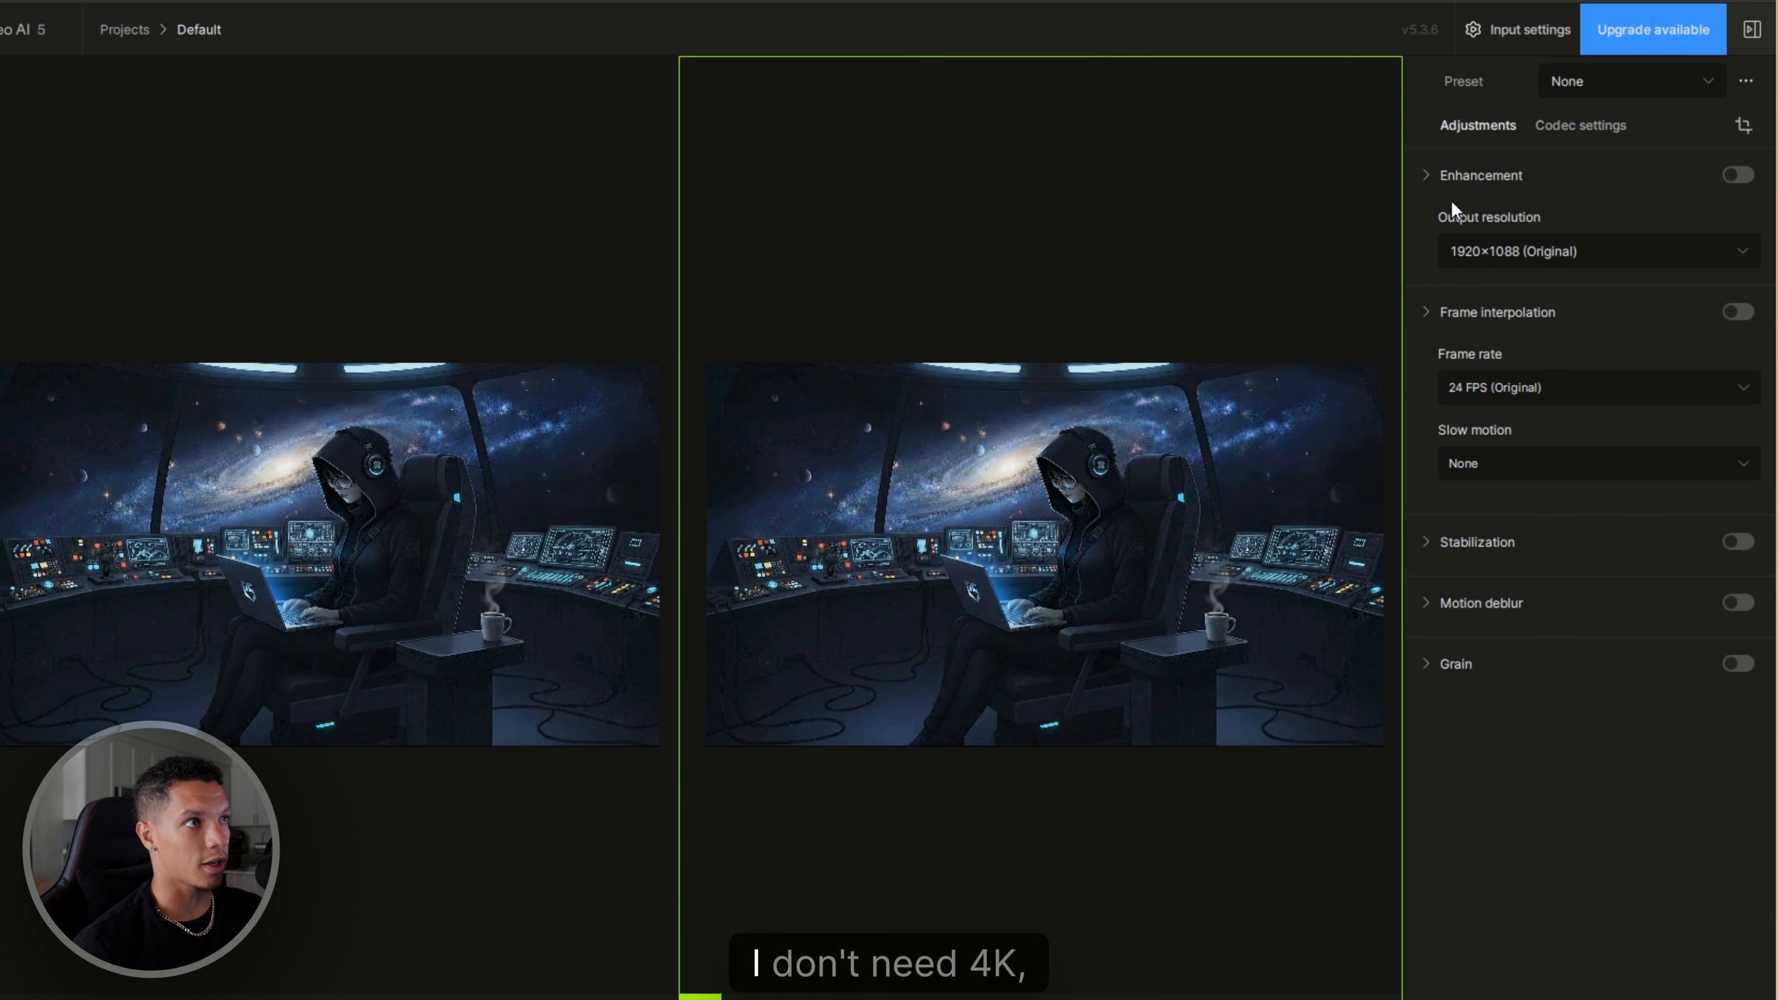
left_click(1425, 177)
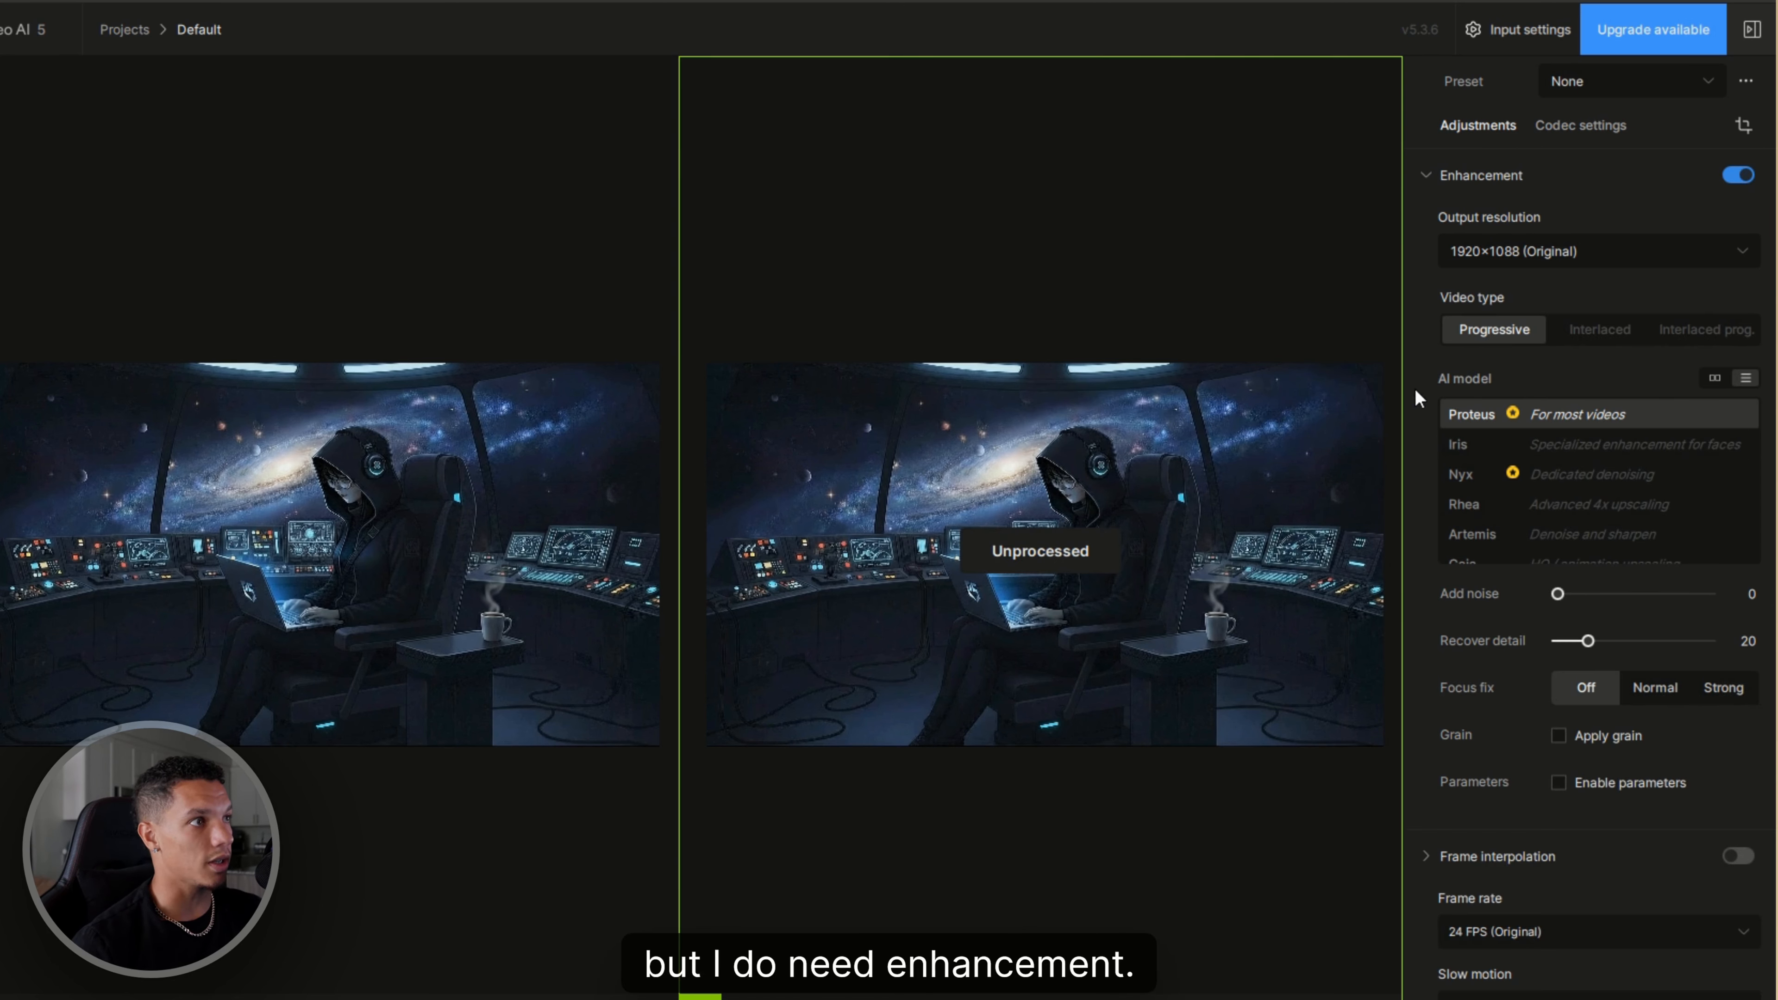
scroll(1590, 487, "down", 1)
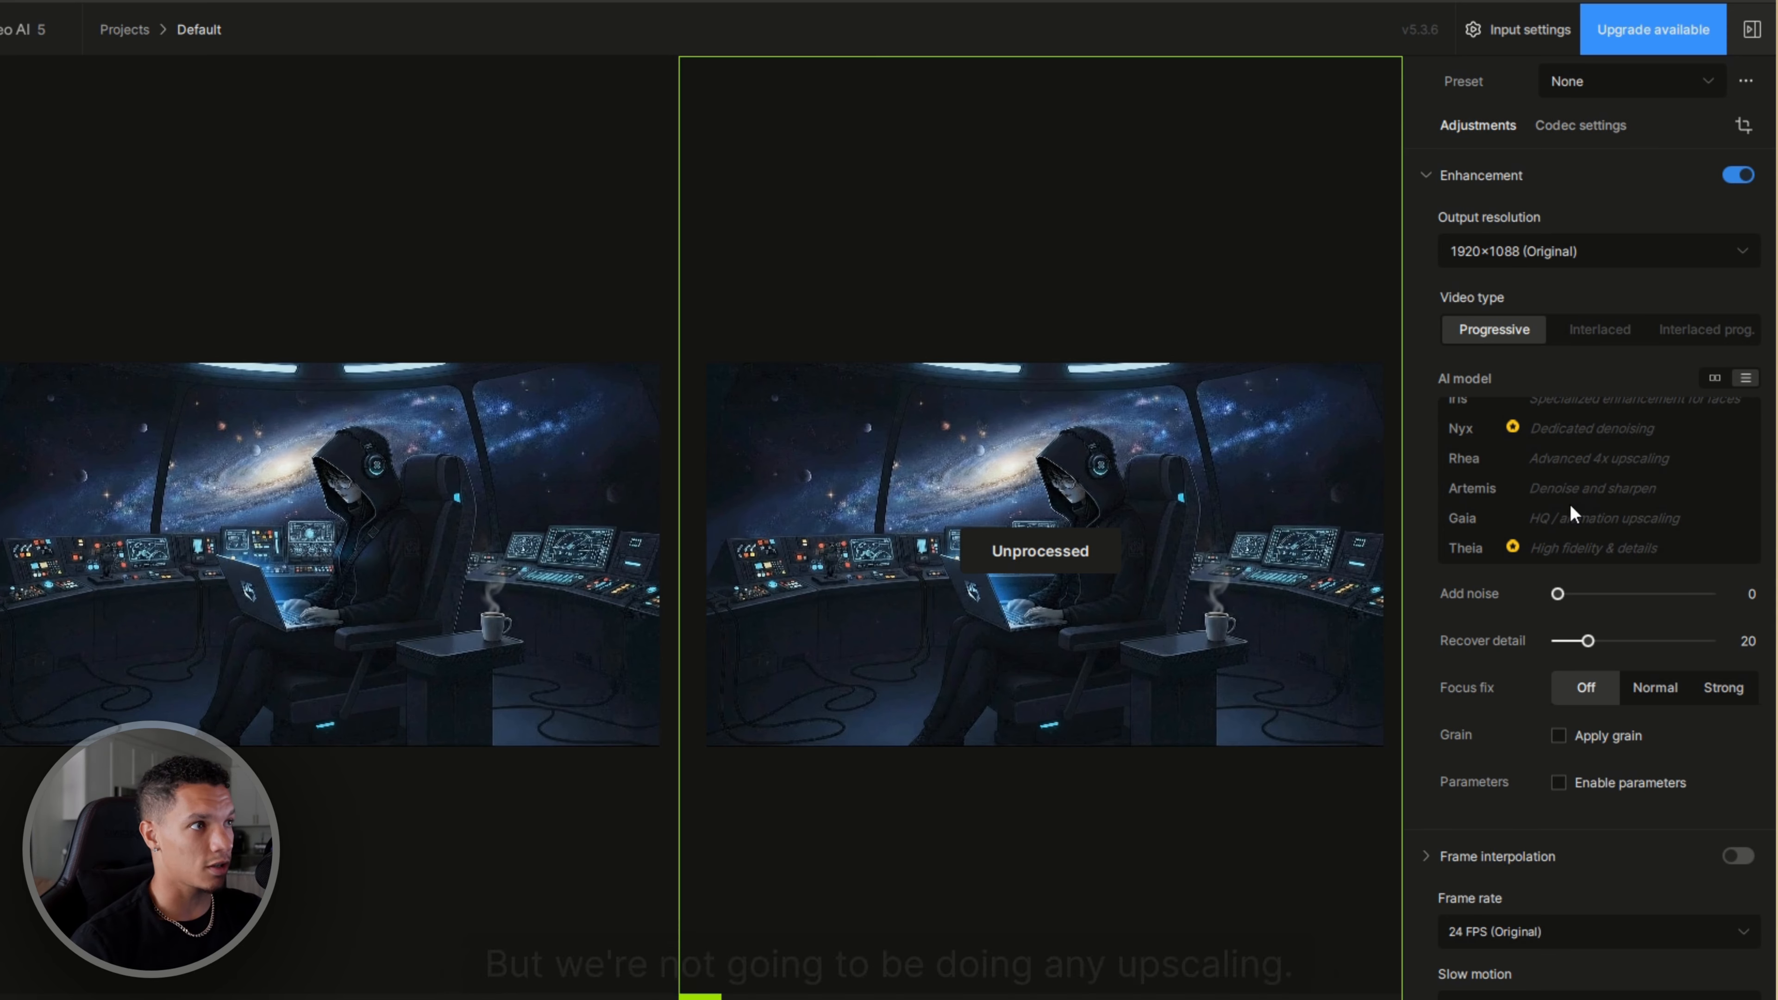
left_click(1483, 488)
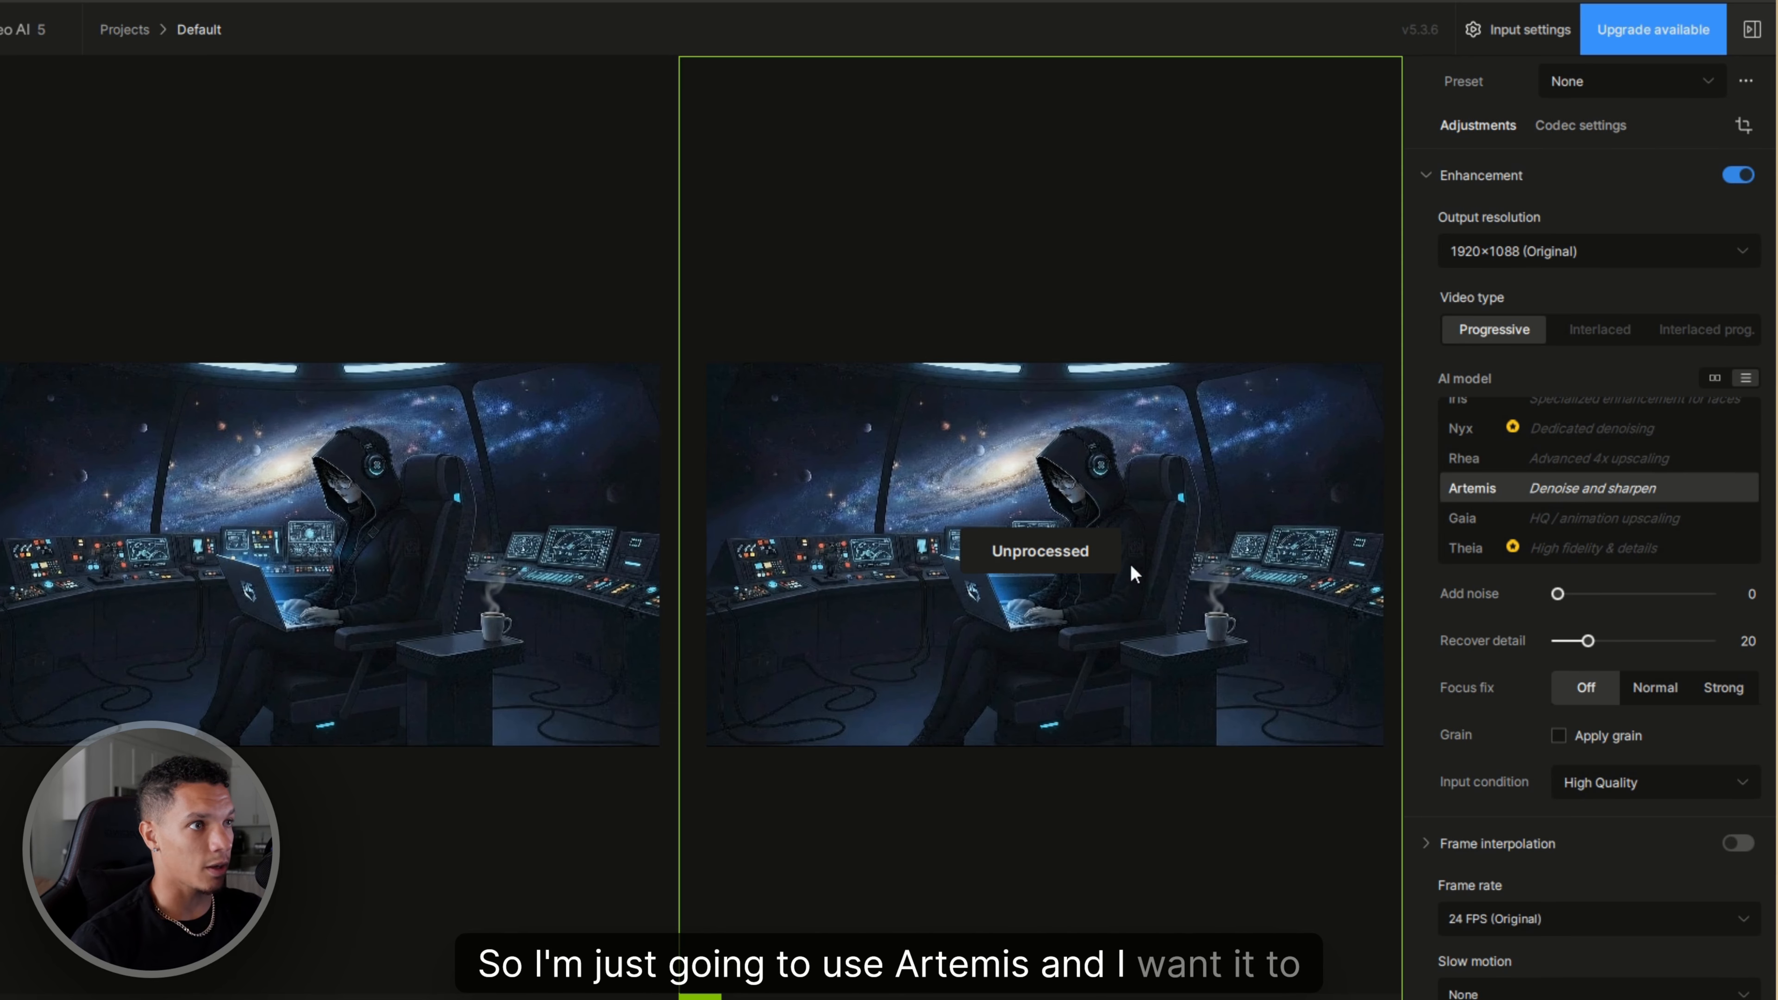
- Set Recover detail to 100, render a 10-second preview and inspect the hooded character up close
scroll(779, 545, "up", 3)
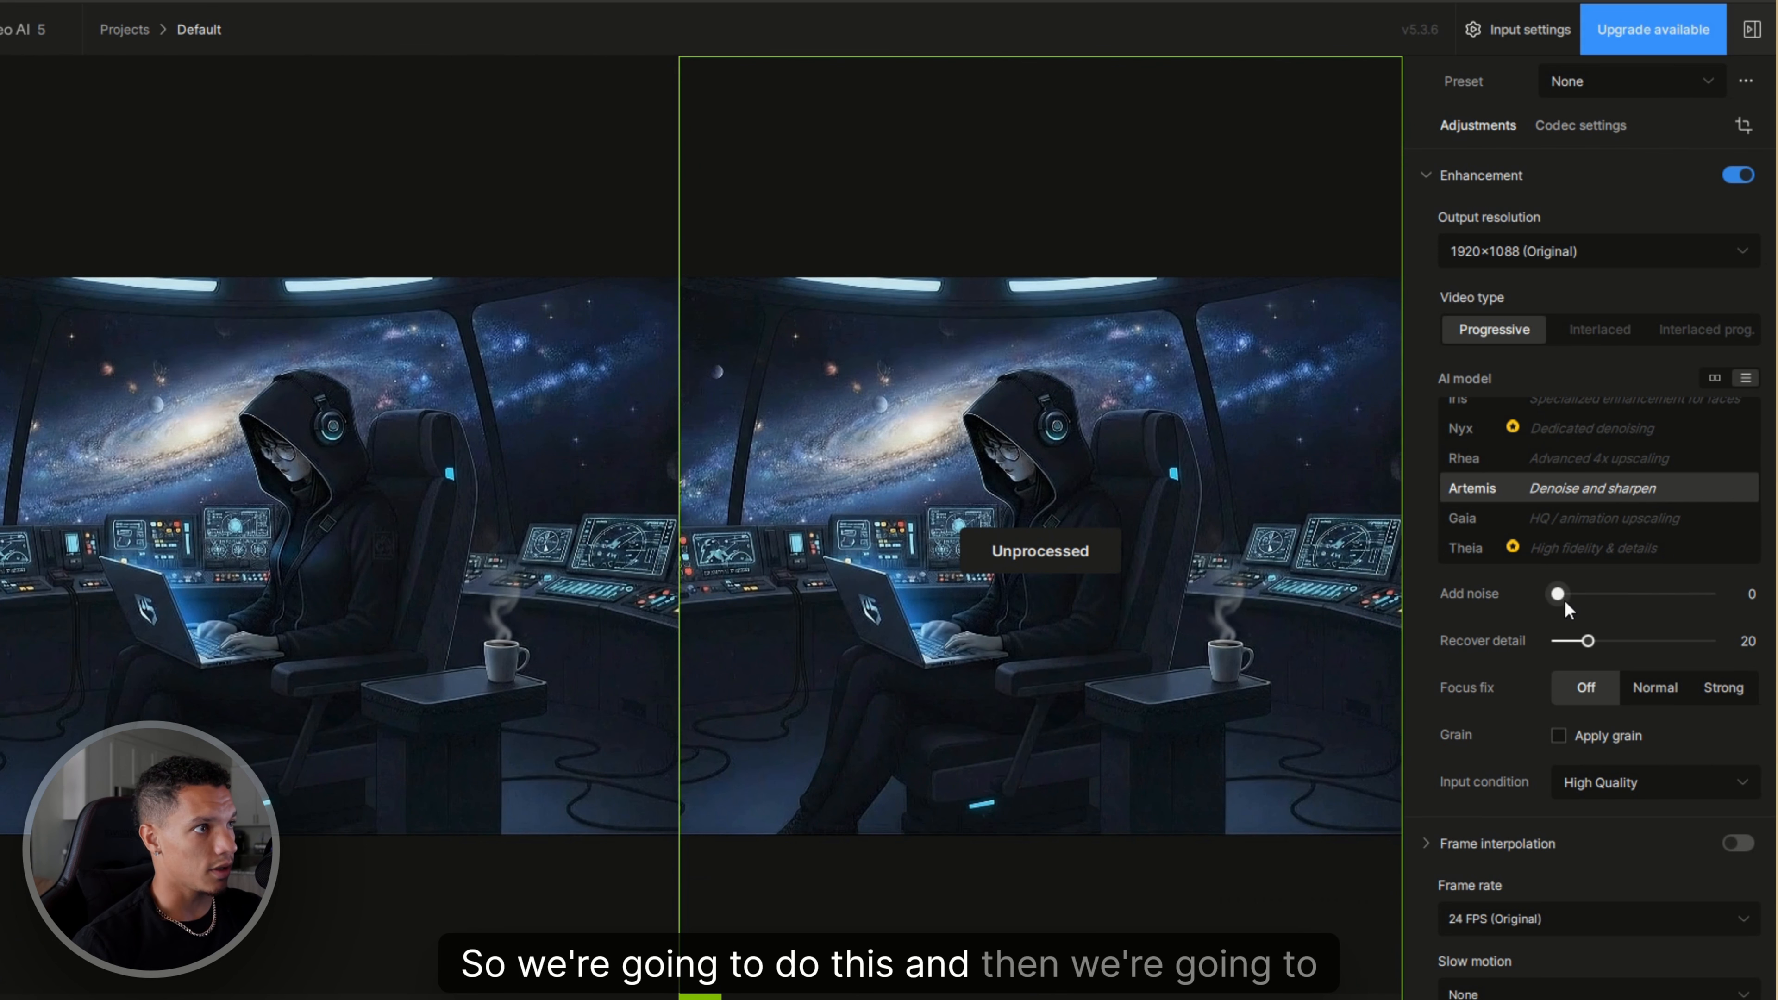
left_click_drag(1588, 641, 1729, 644)
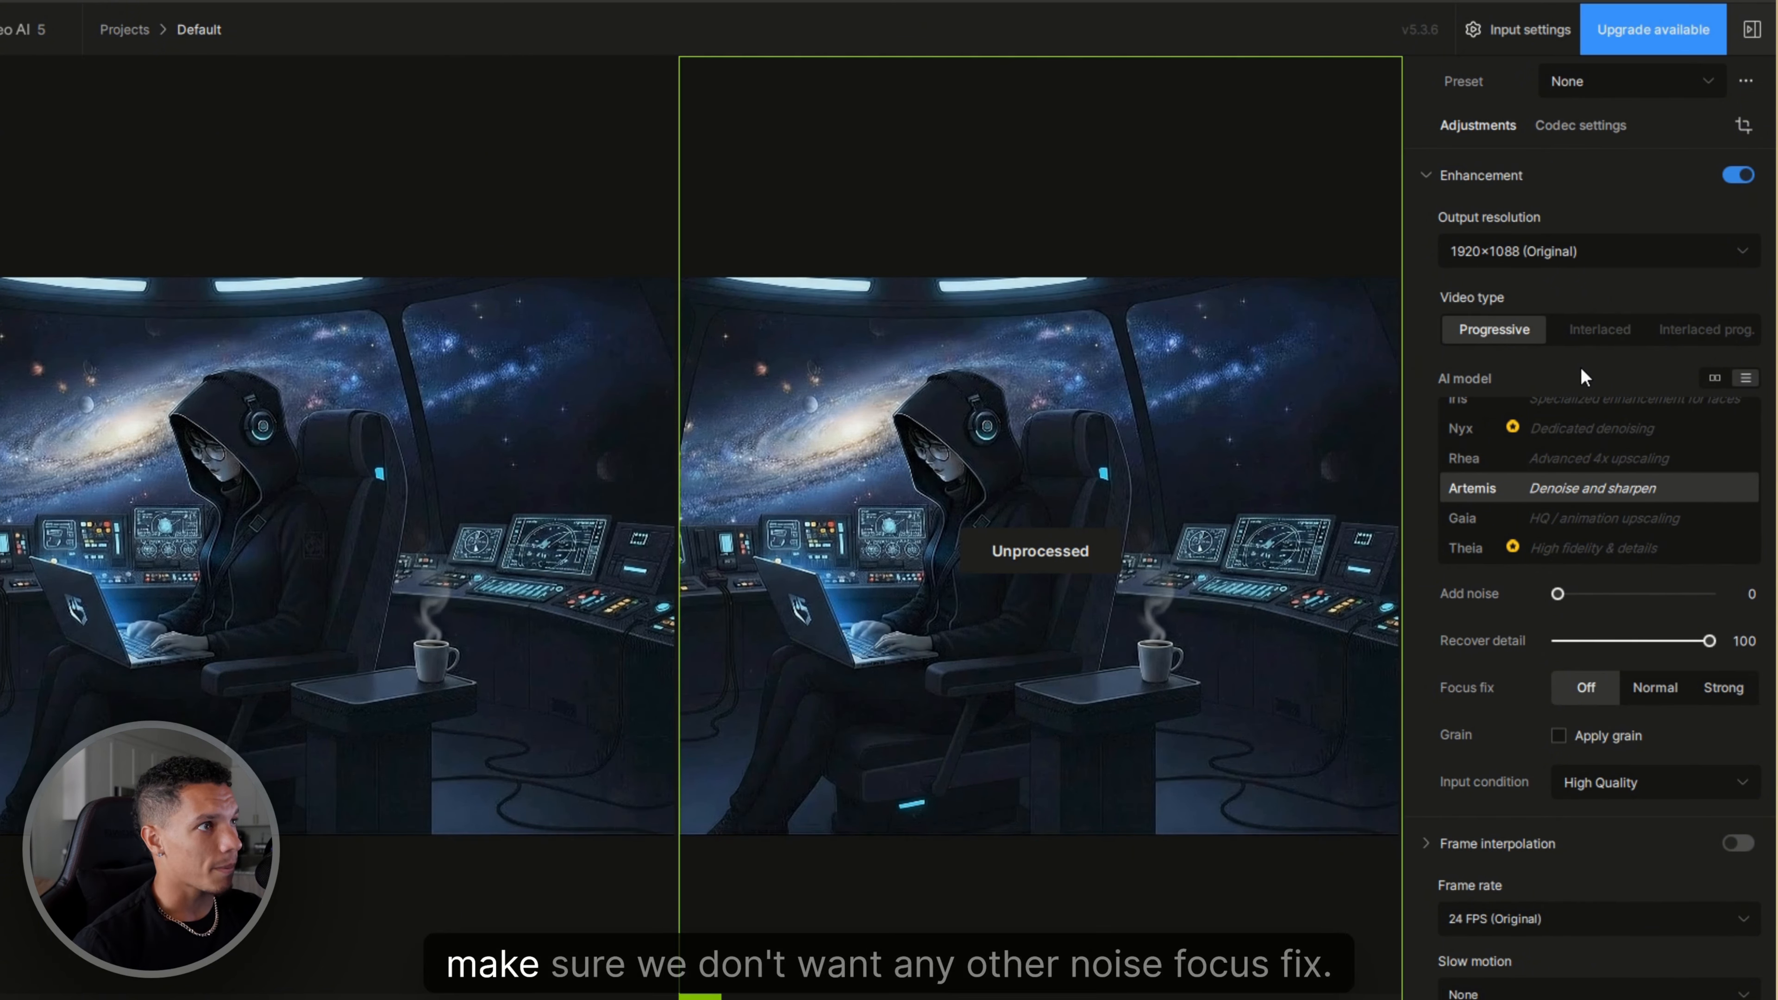
left_click(1154, 719)
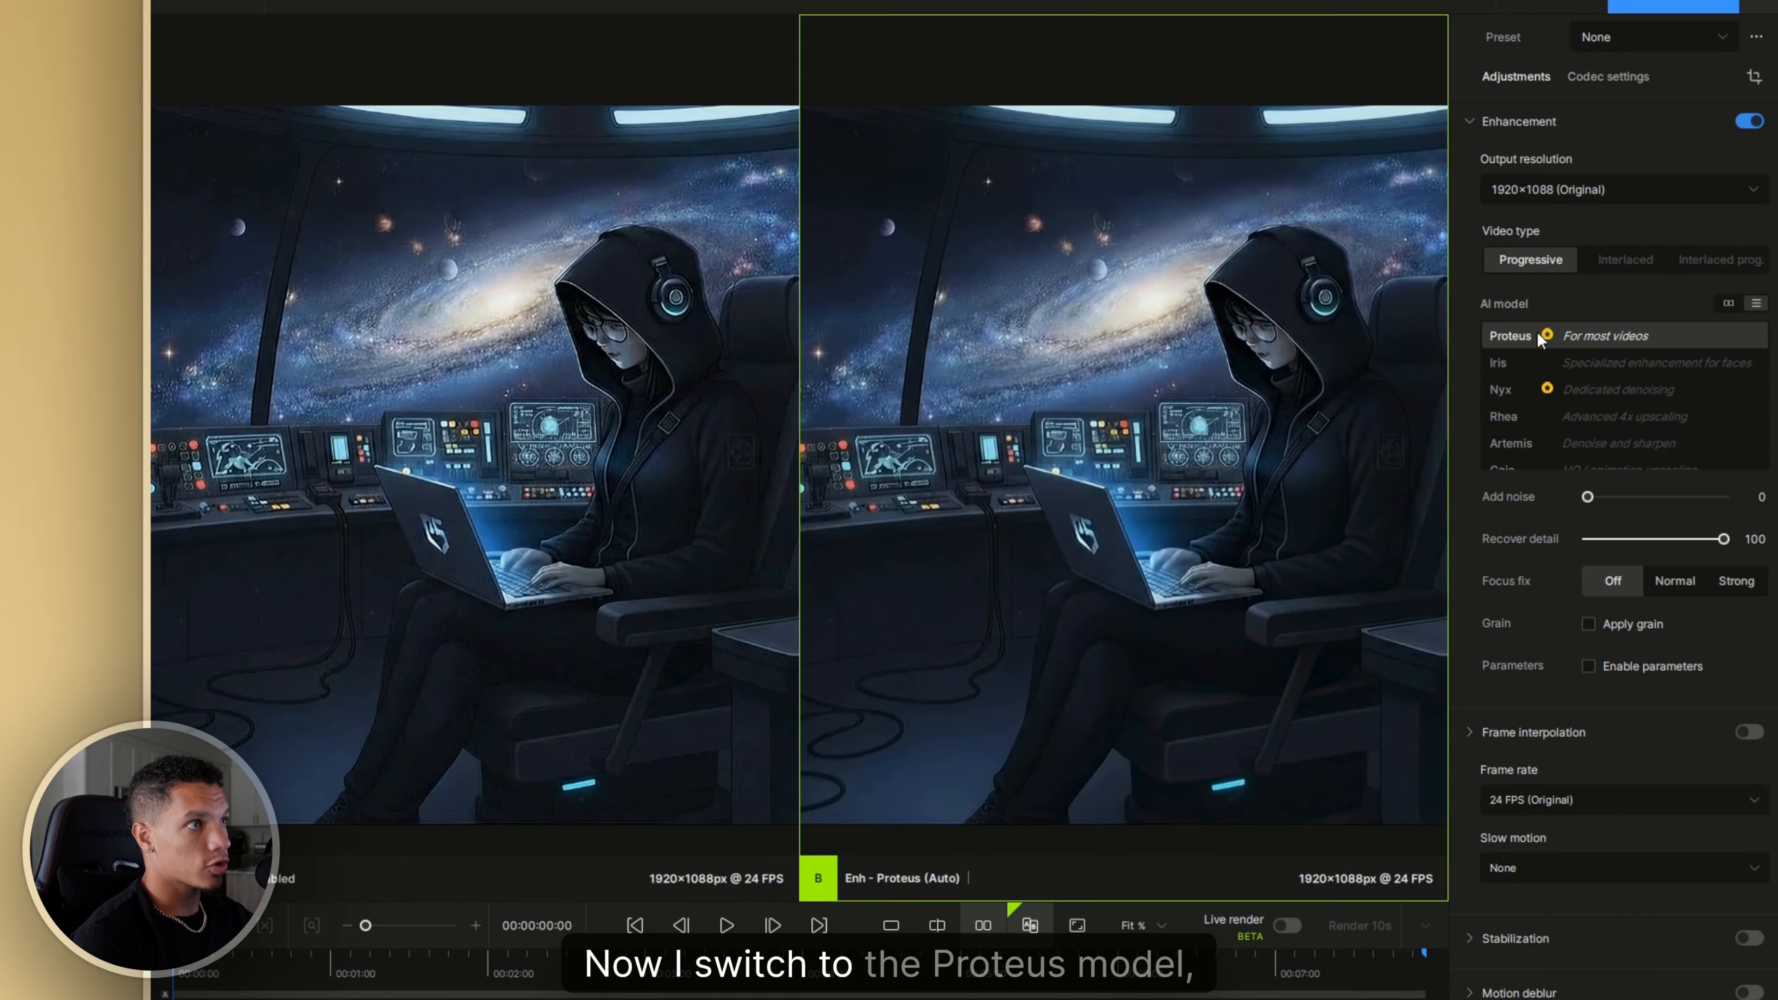
left_click_drag(1077, 556, 1176, 553)
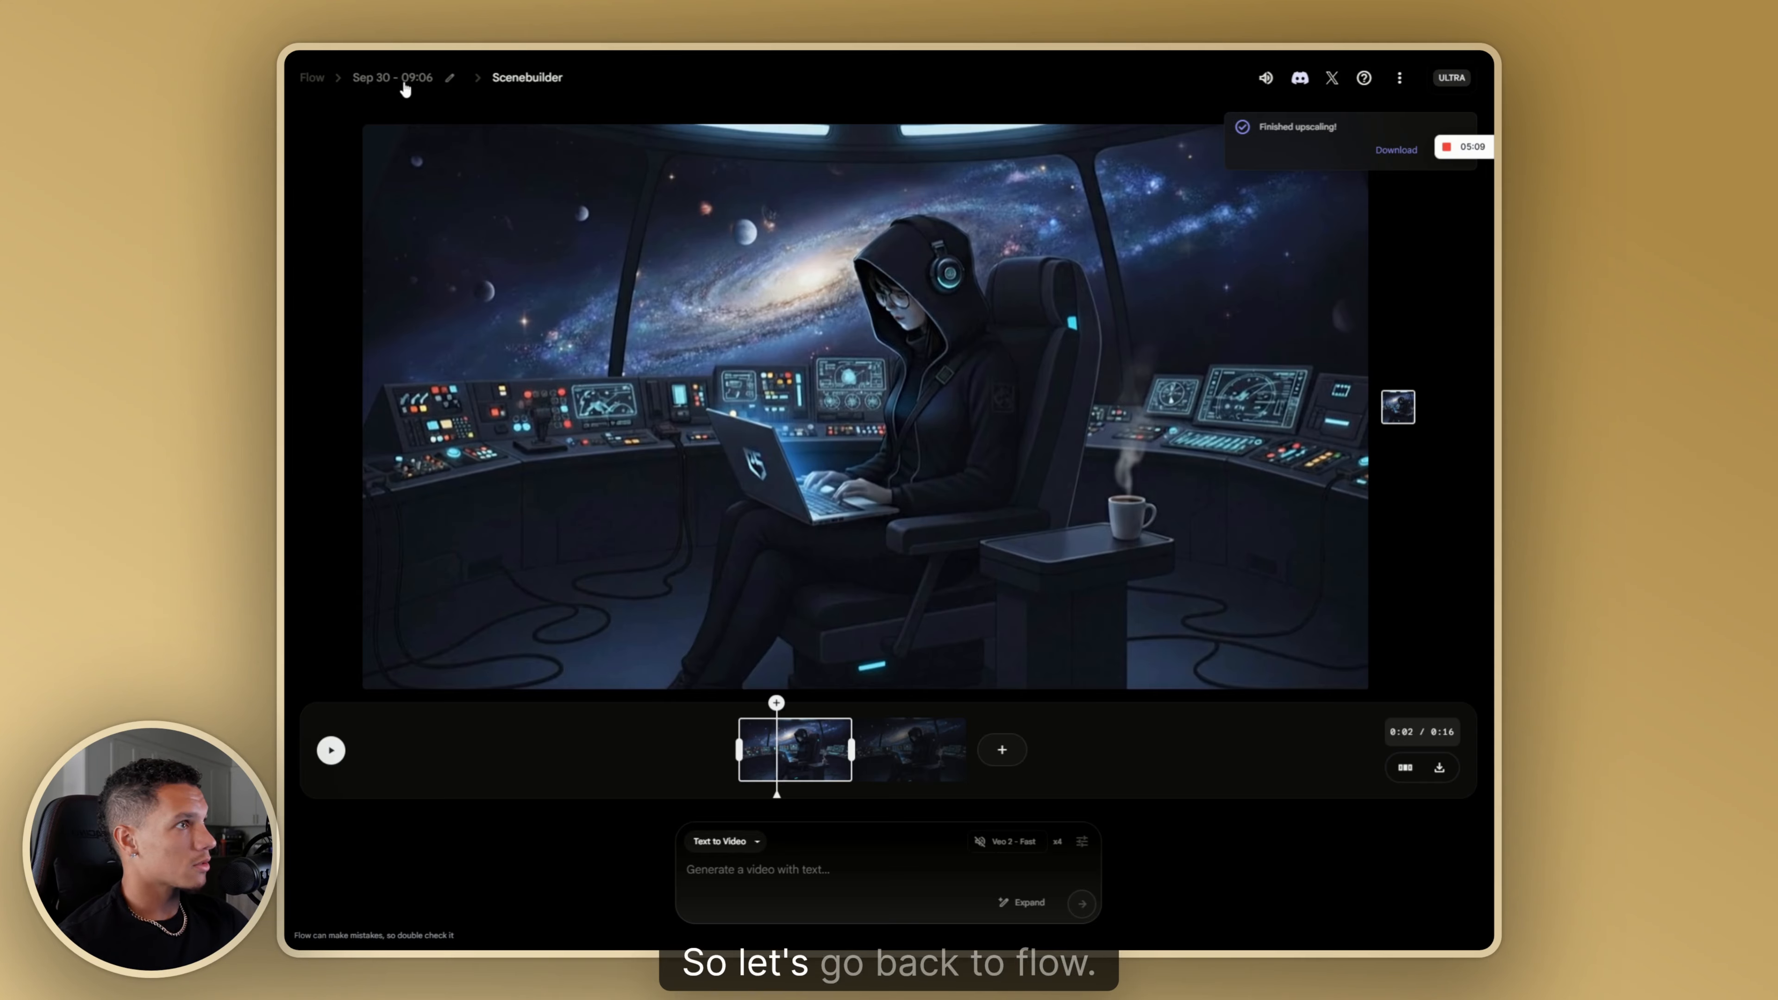
- Return to Flow, start a new Frames to Video project and set its aspect ratio to Portrait (9:16)
left_click(313, 79)
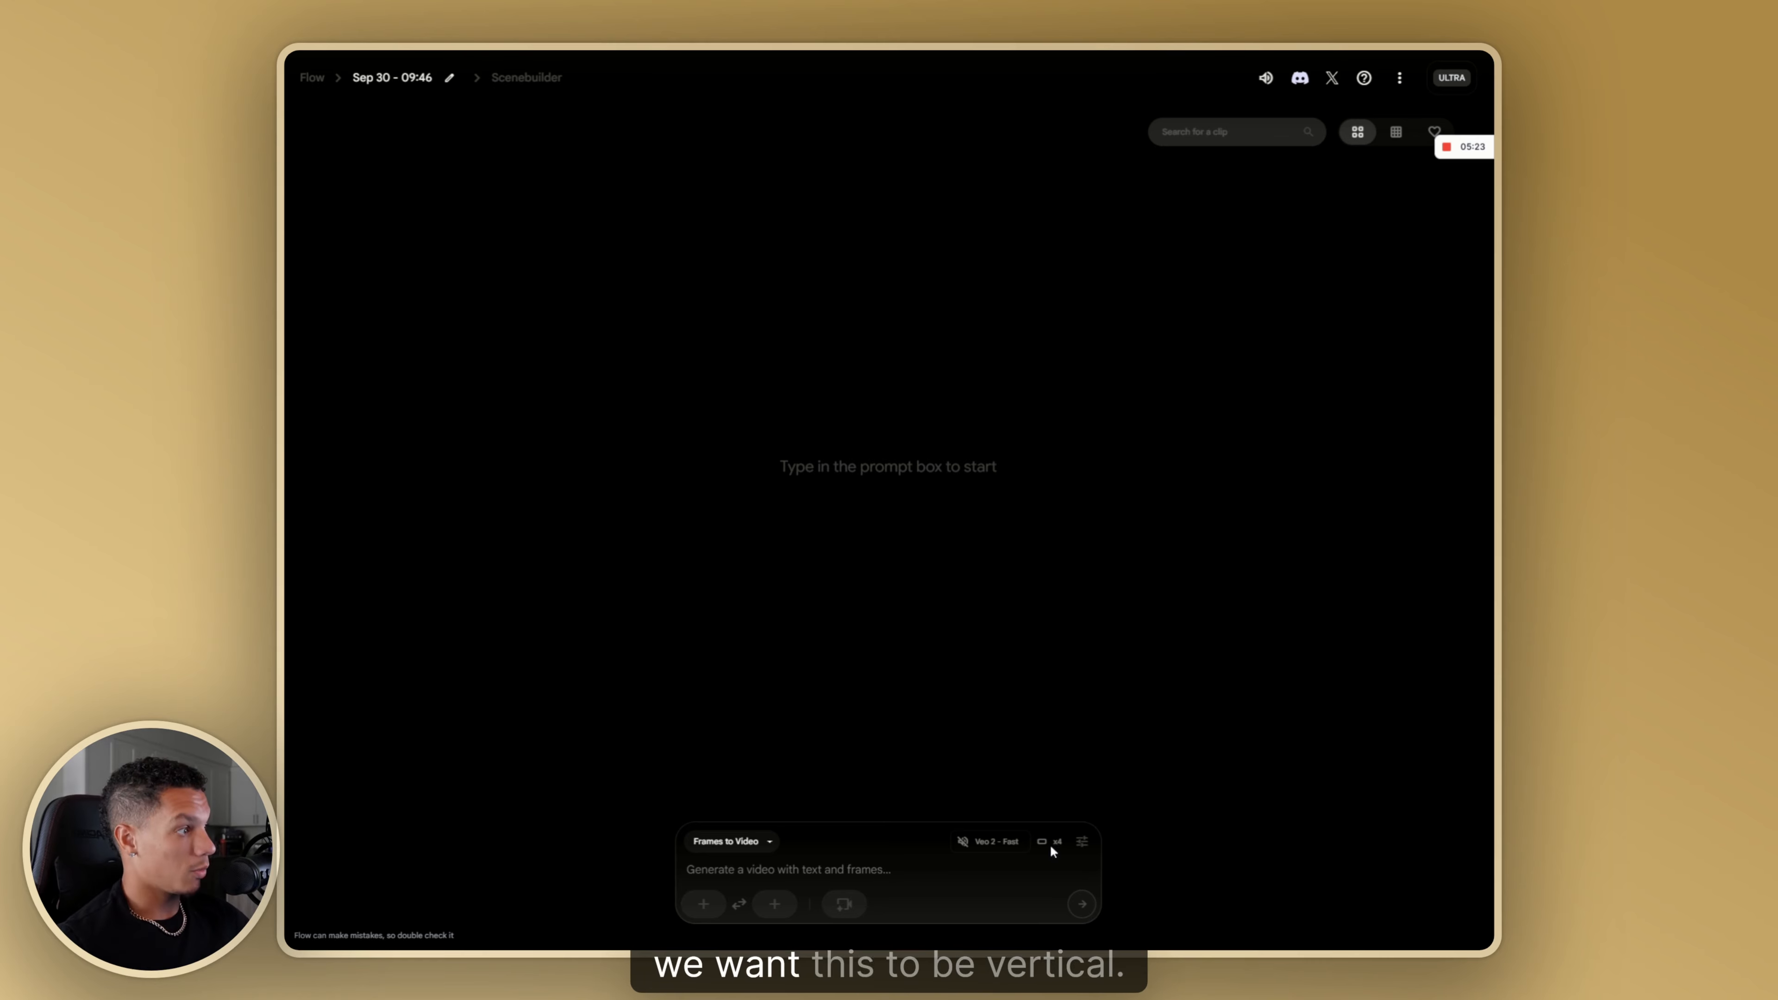
left_click(1082, 841)
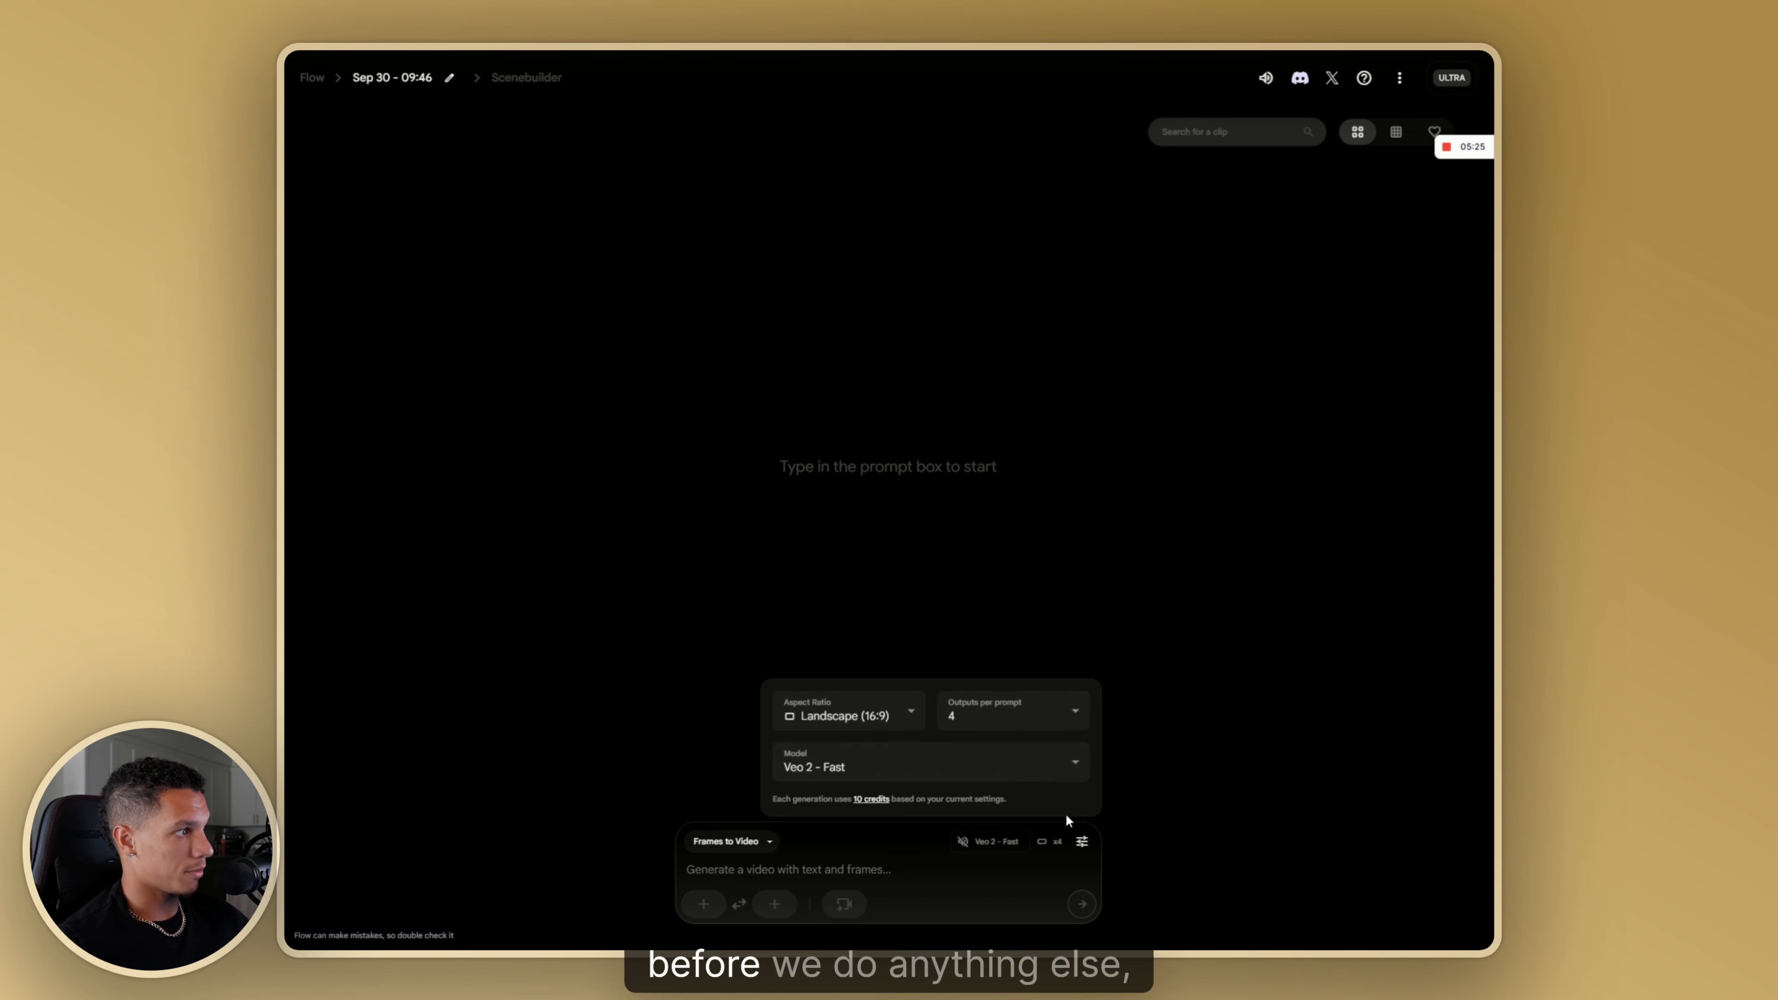
left_click(856, 728)
left_click(821, 661)
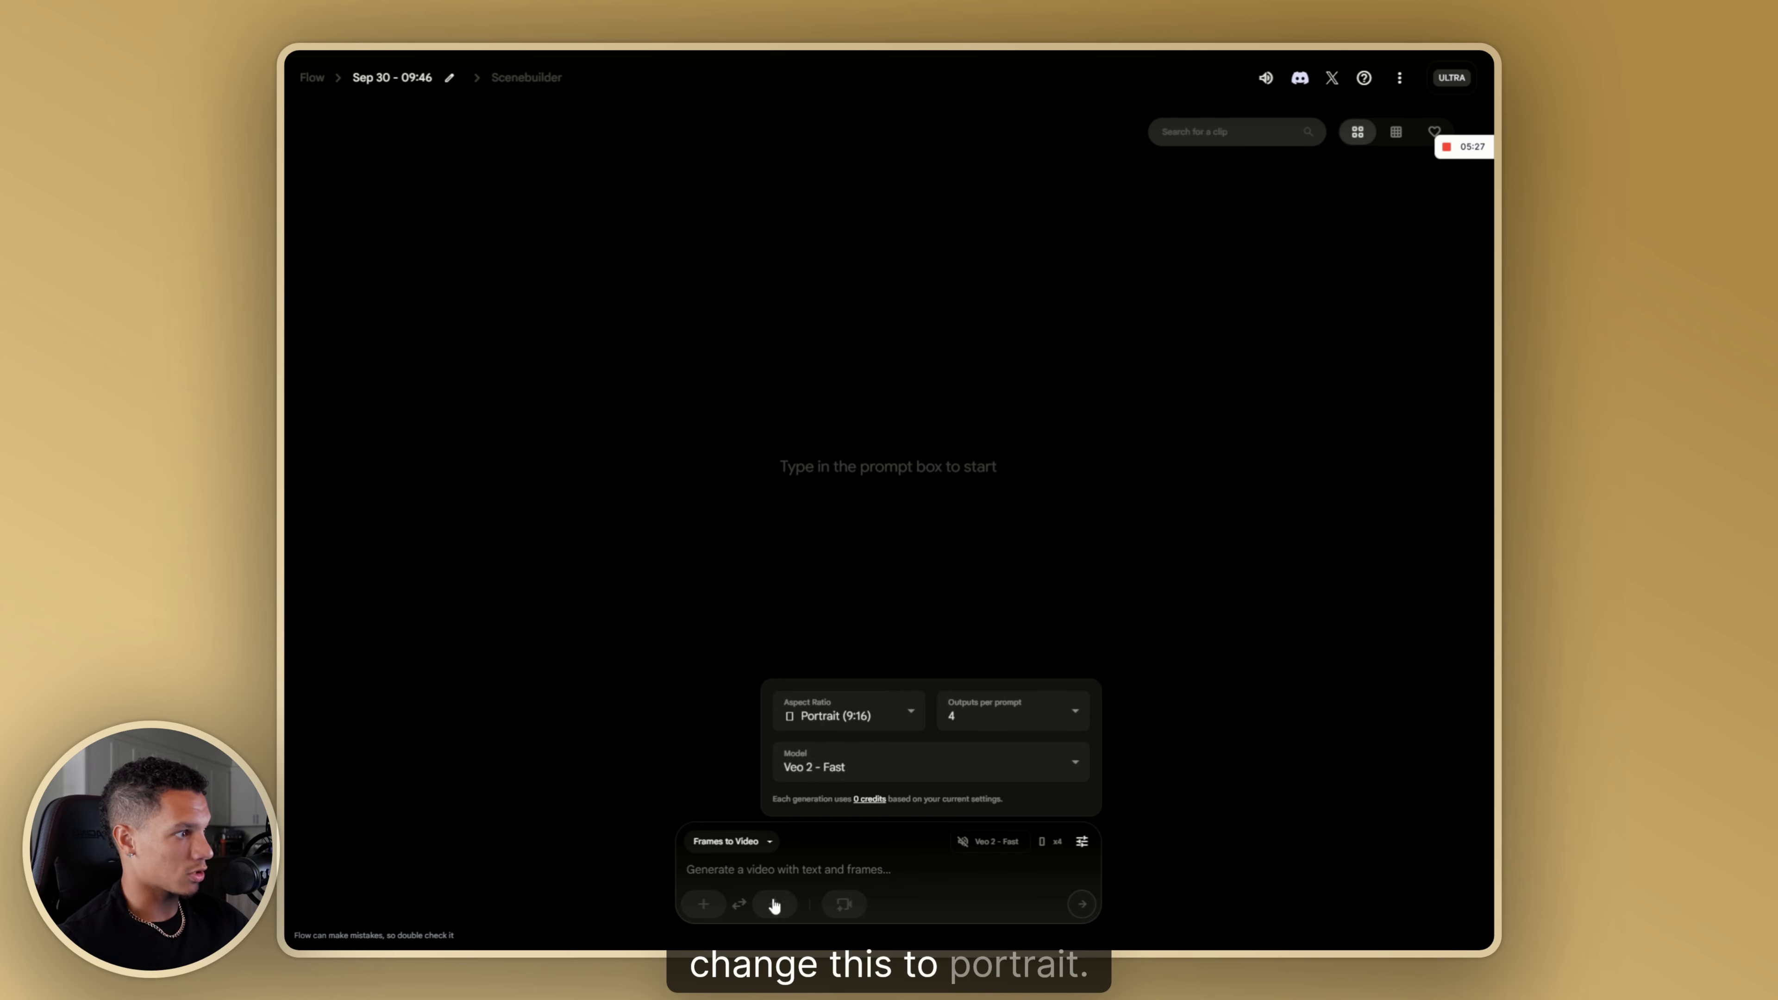
- Upload the stone caterpillar image as the start frame, cropped to Portrait with the crop area shifted toward its head
left_click(709, 905)
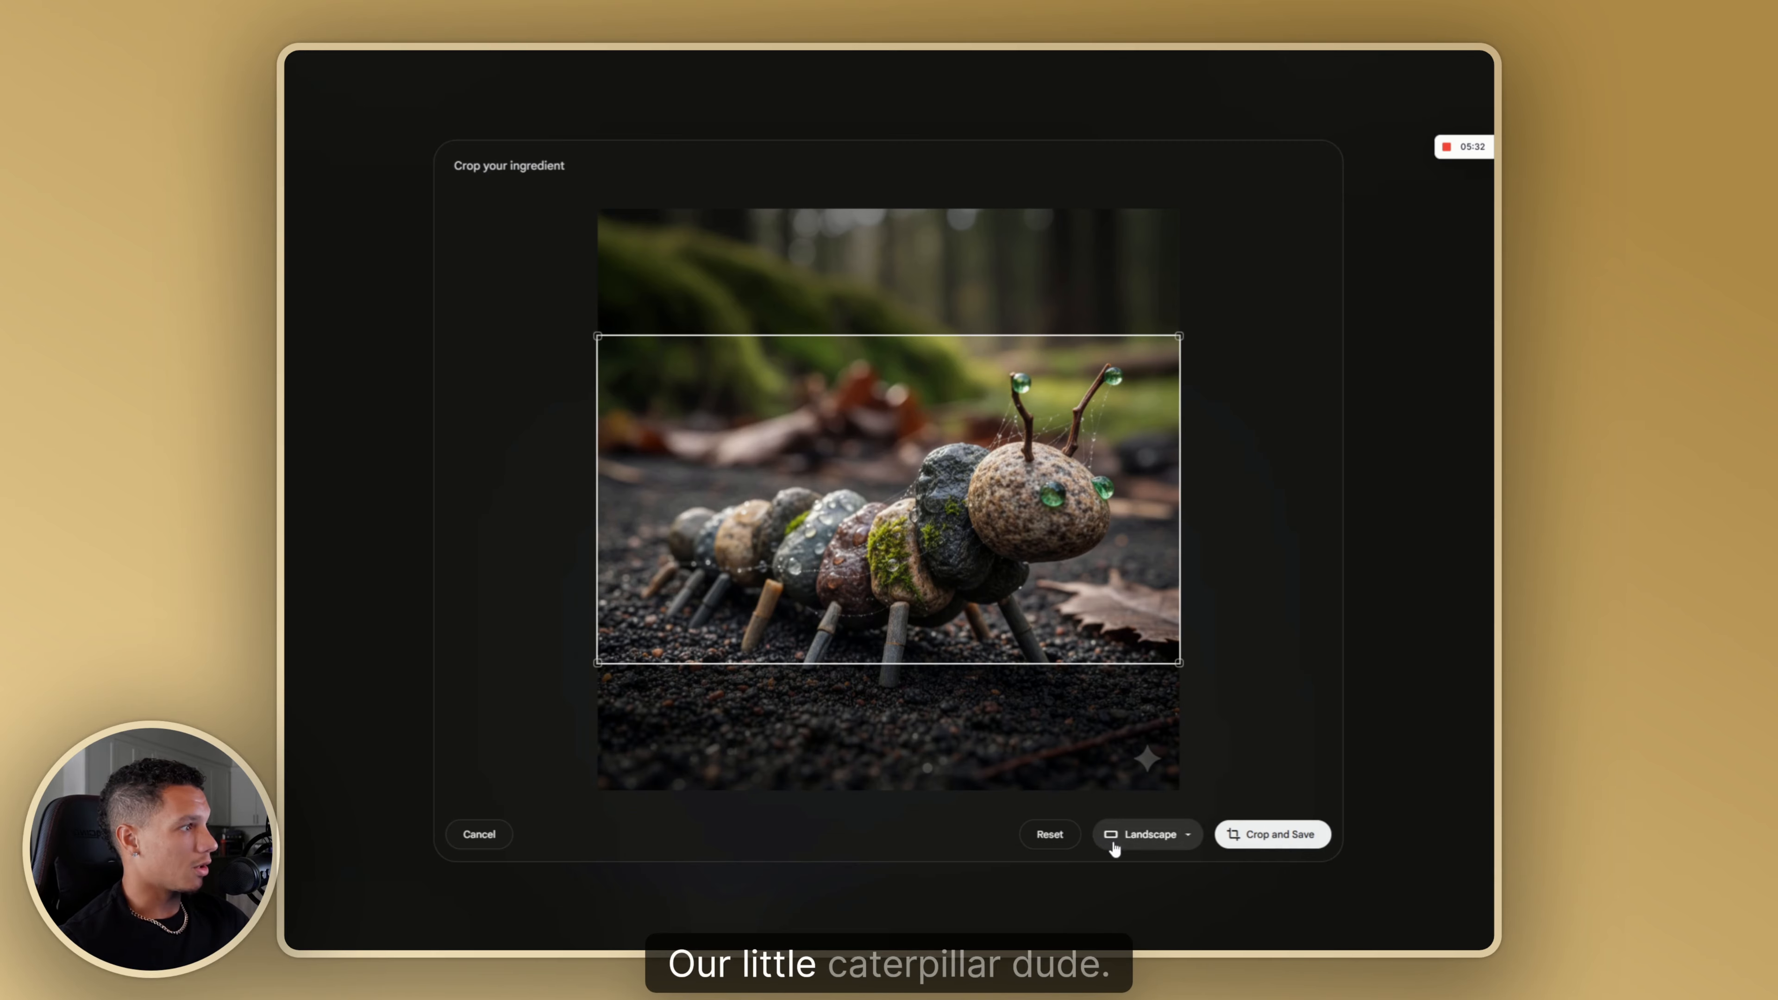
left_click(1146, 835)
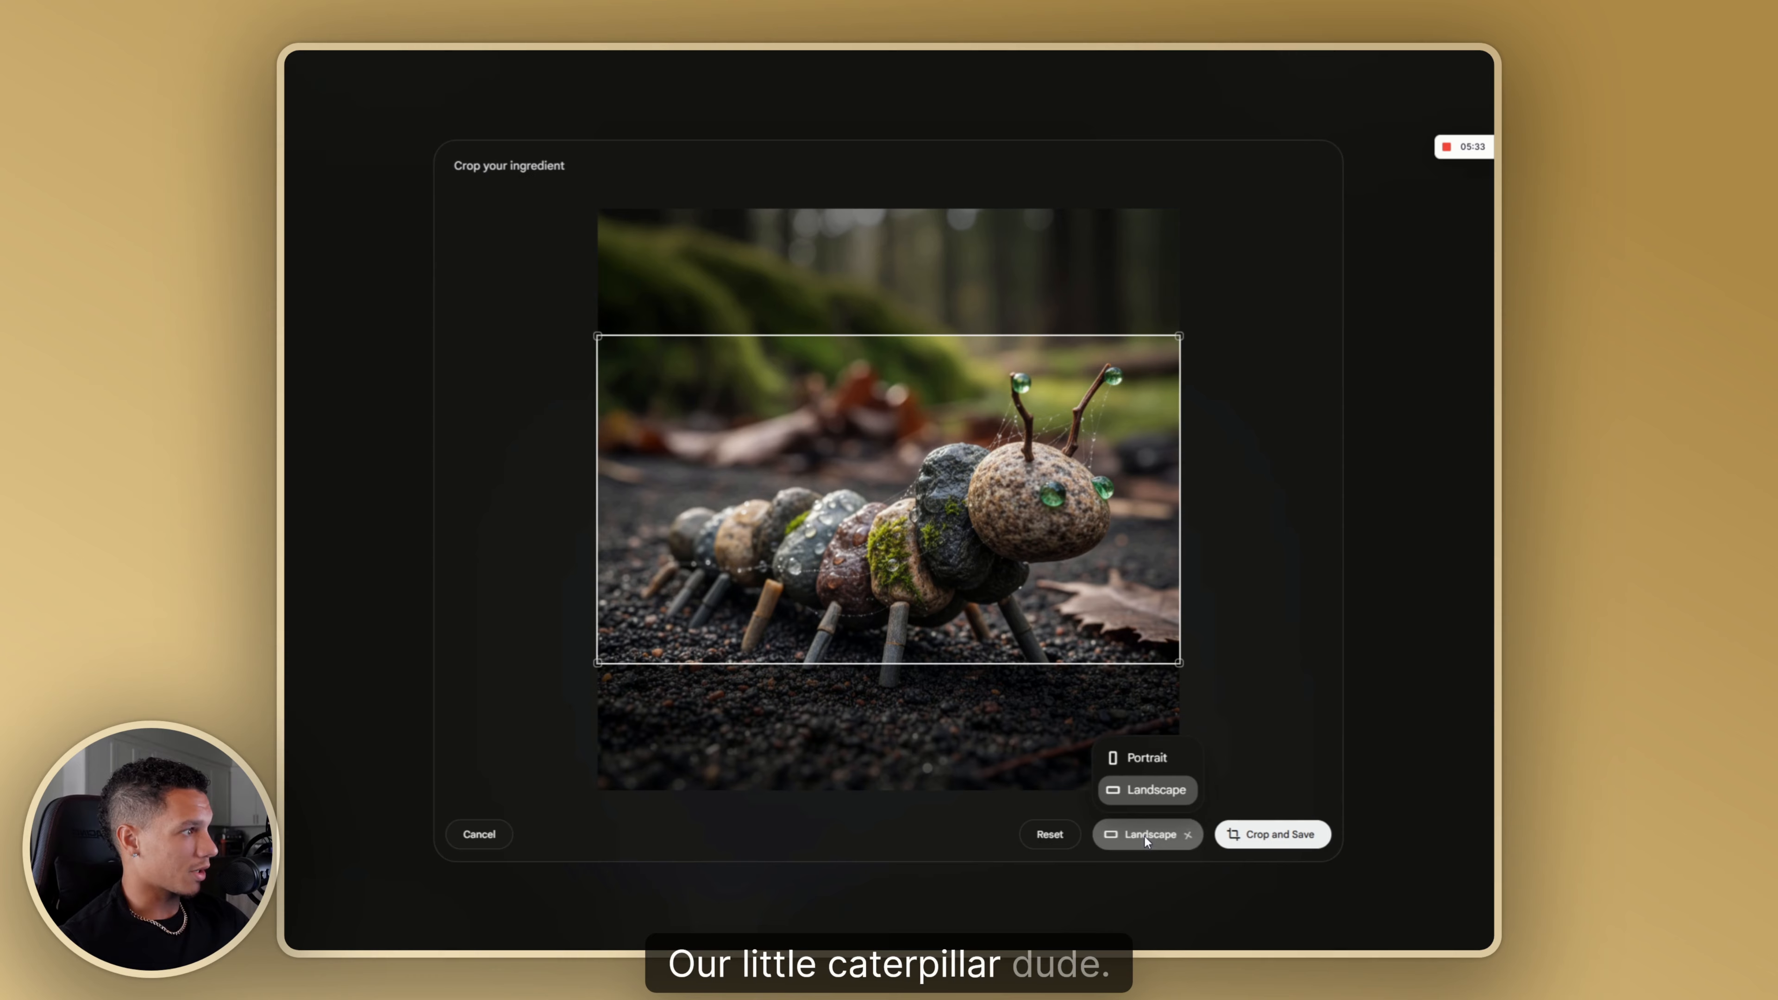
left_click(1149, 768)
left_click_drag(923, 564, 998, 564)
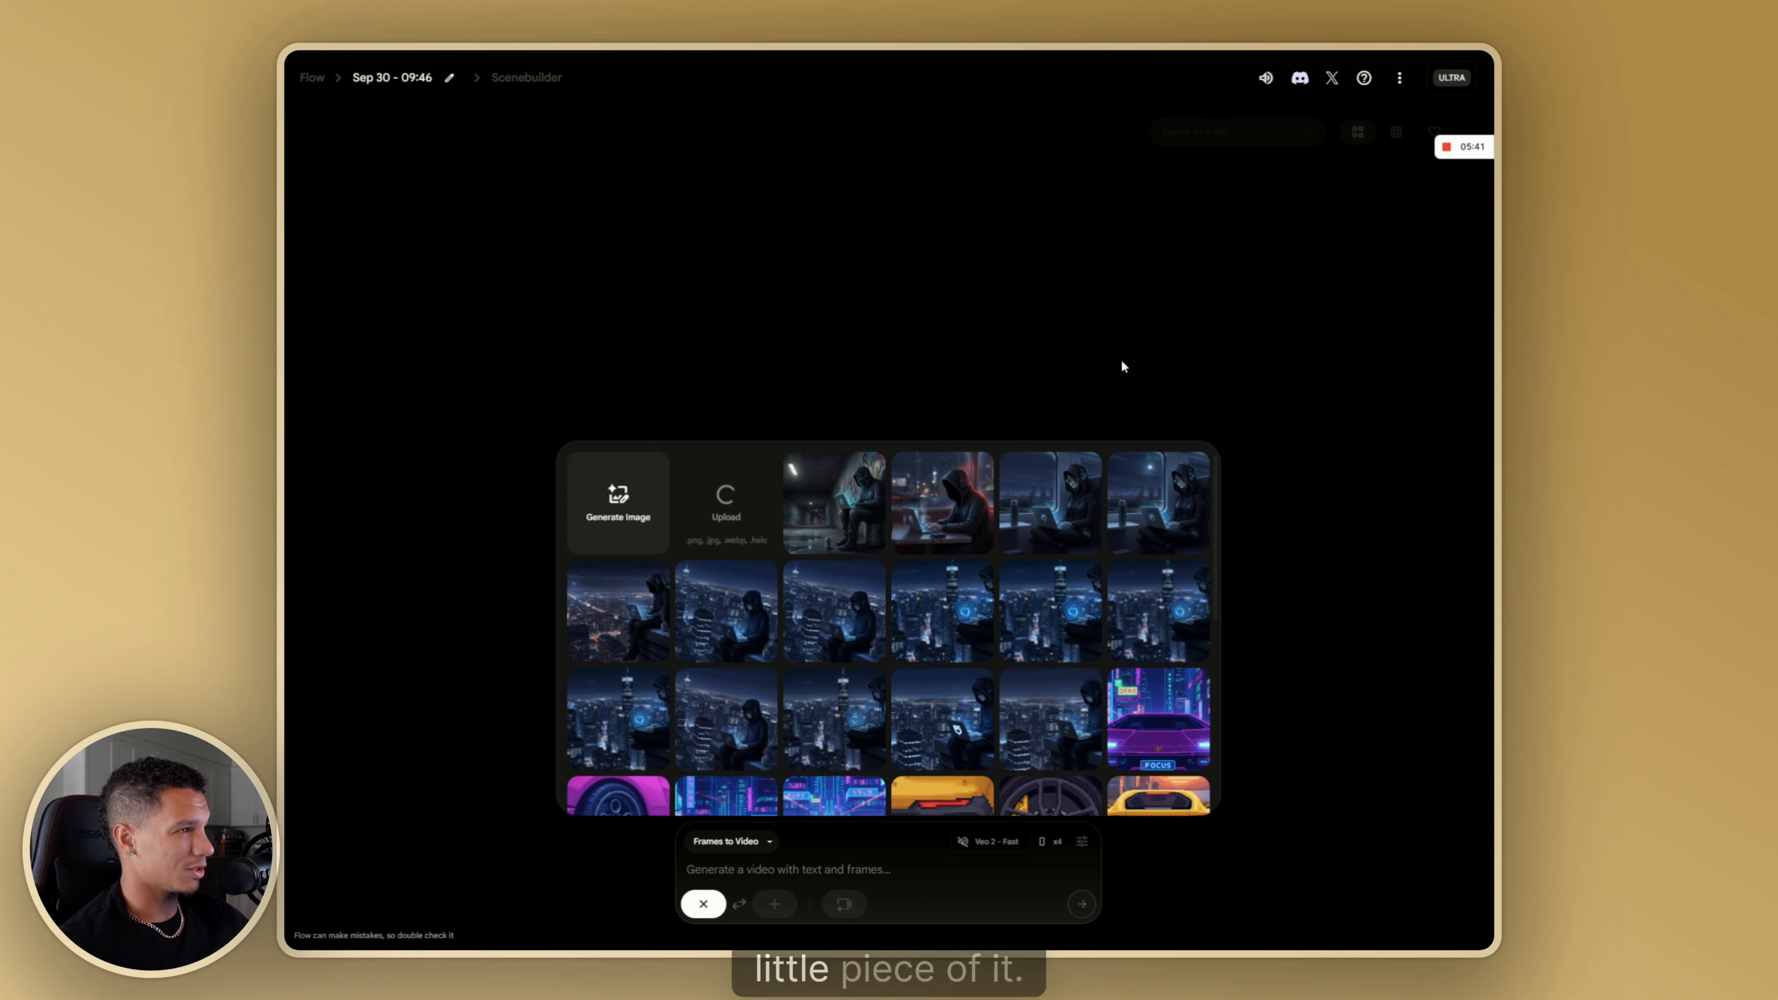
key("Escape")
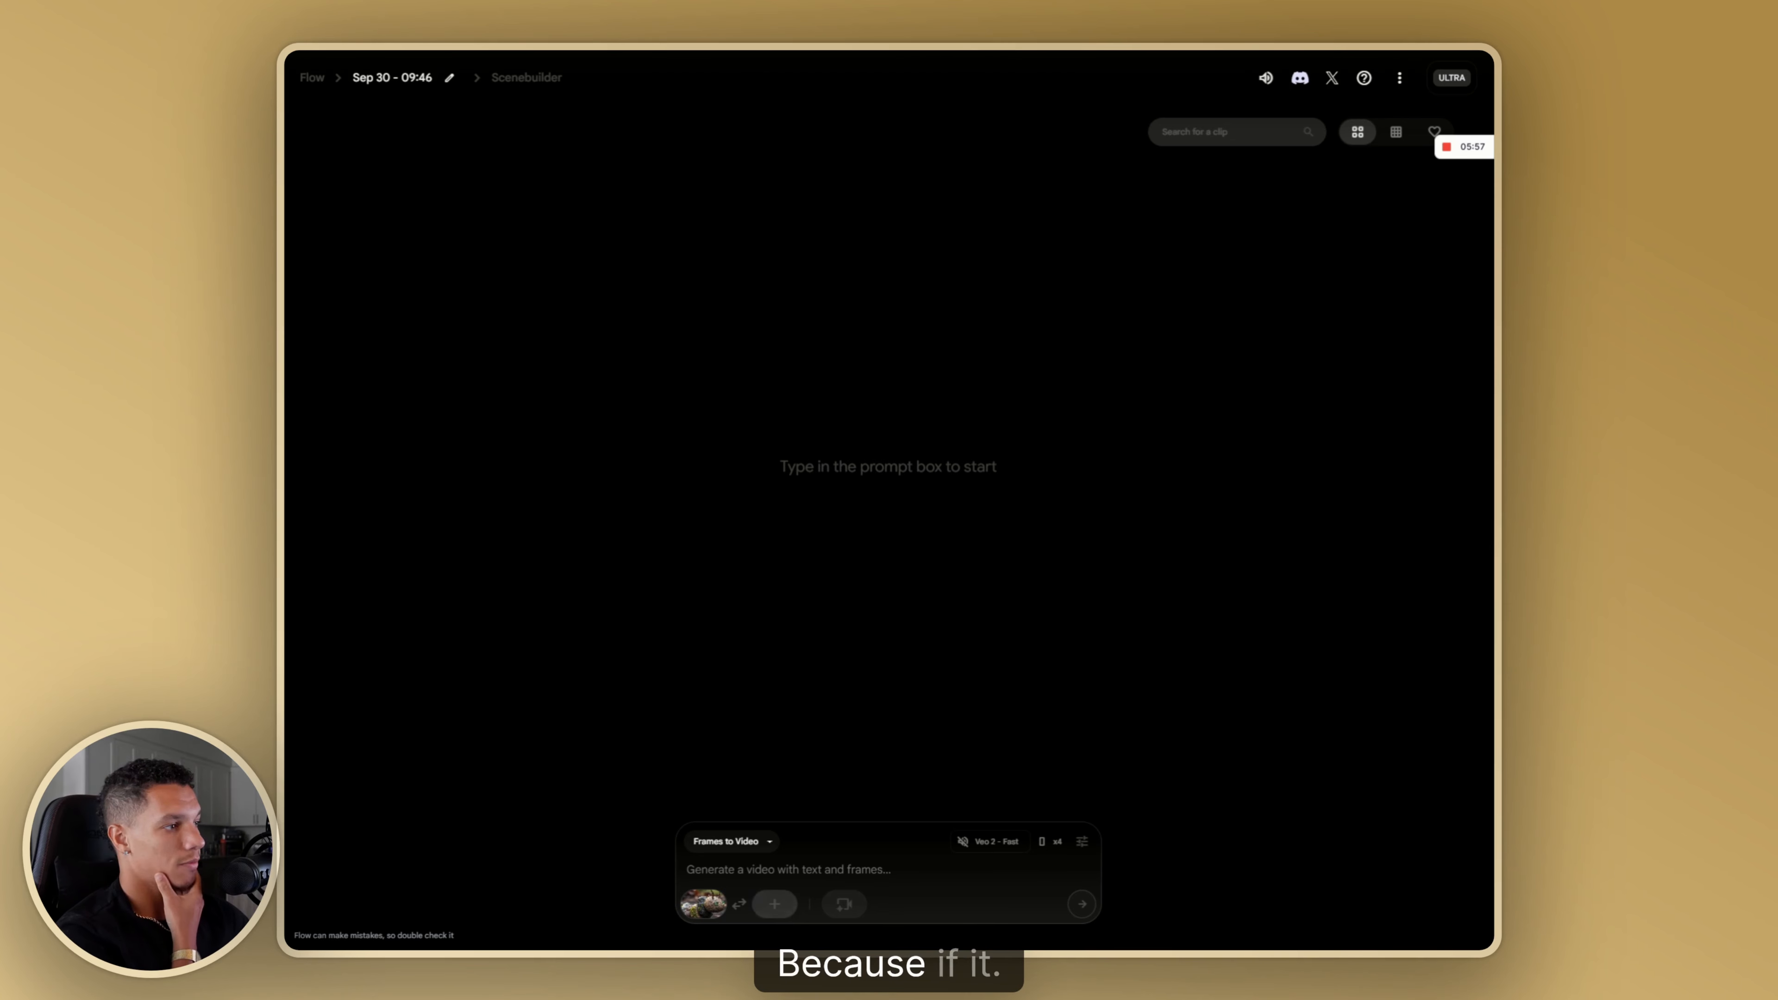
- Set the video generation model to Veo 3 - Fast
left_click(687, 869)
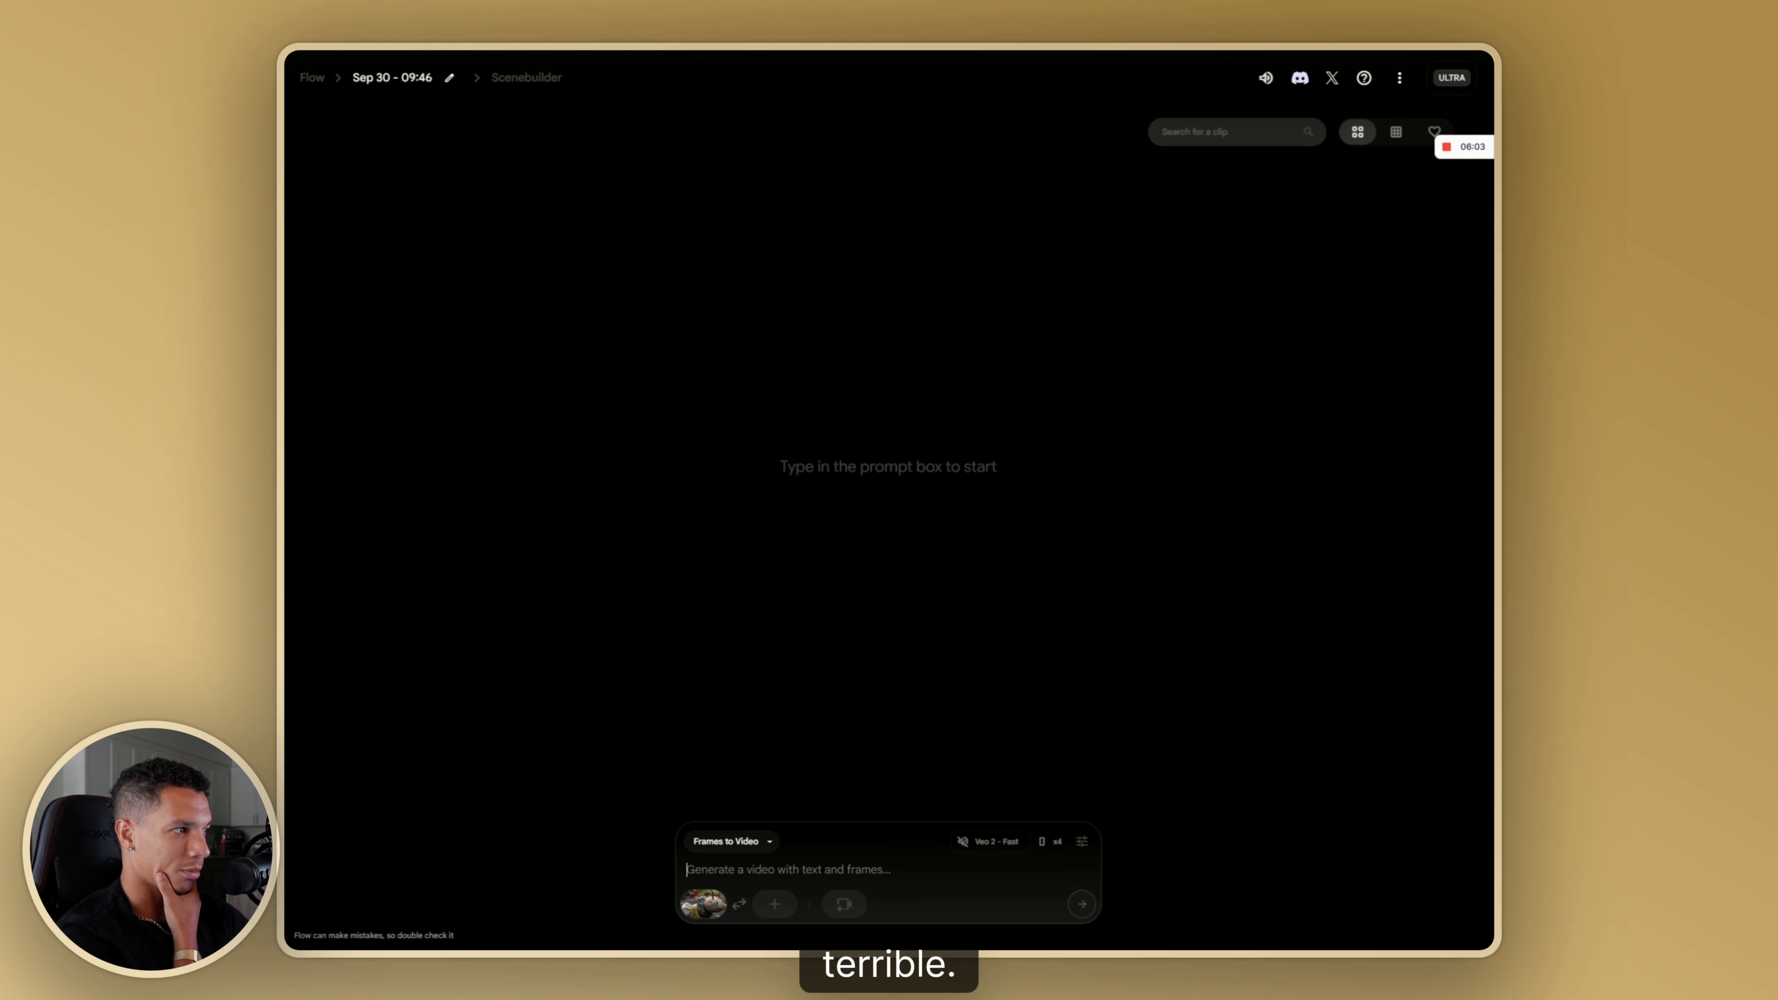
left_click(994, 843)
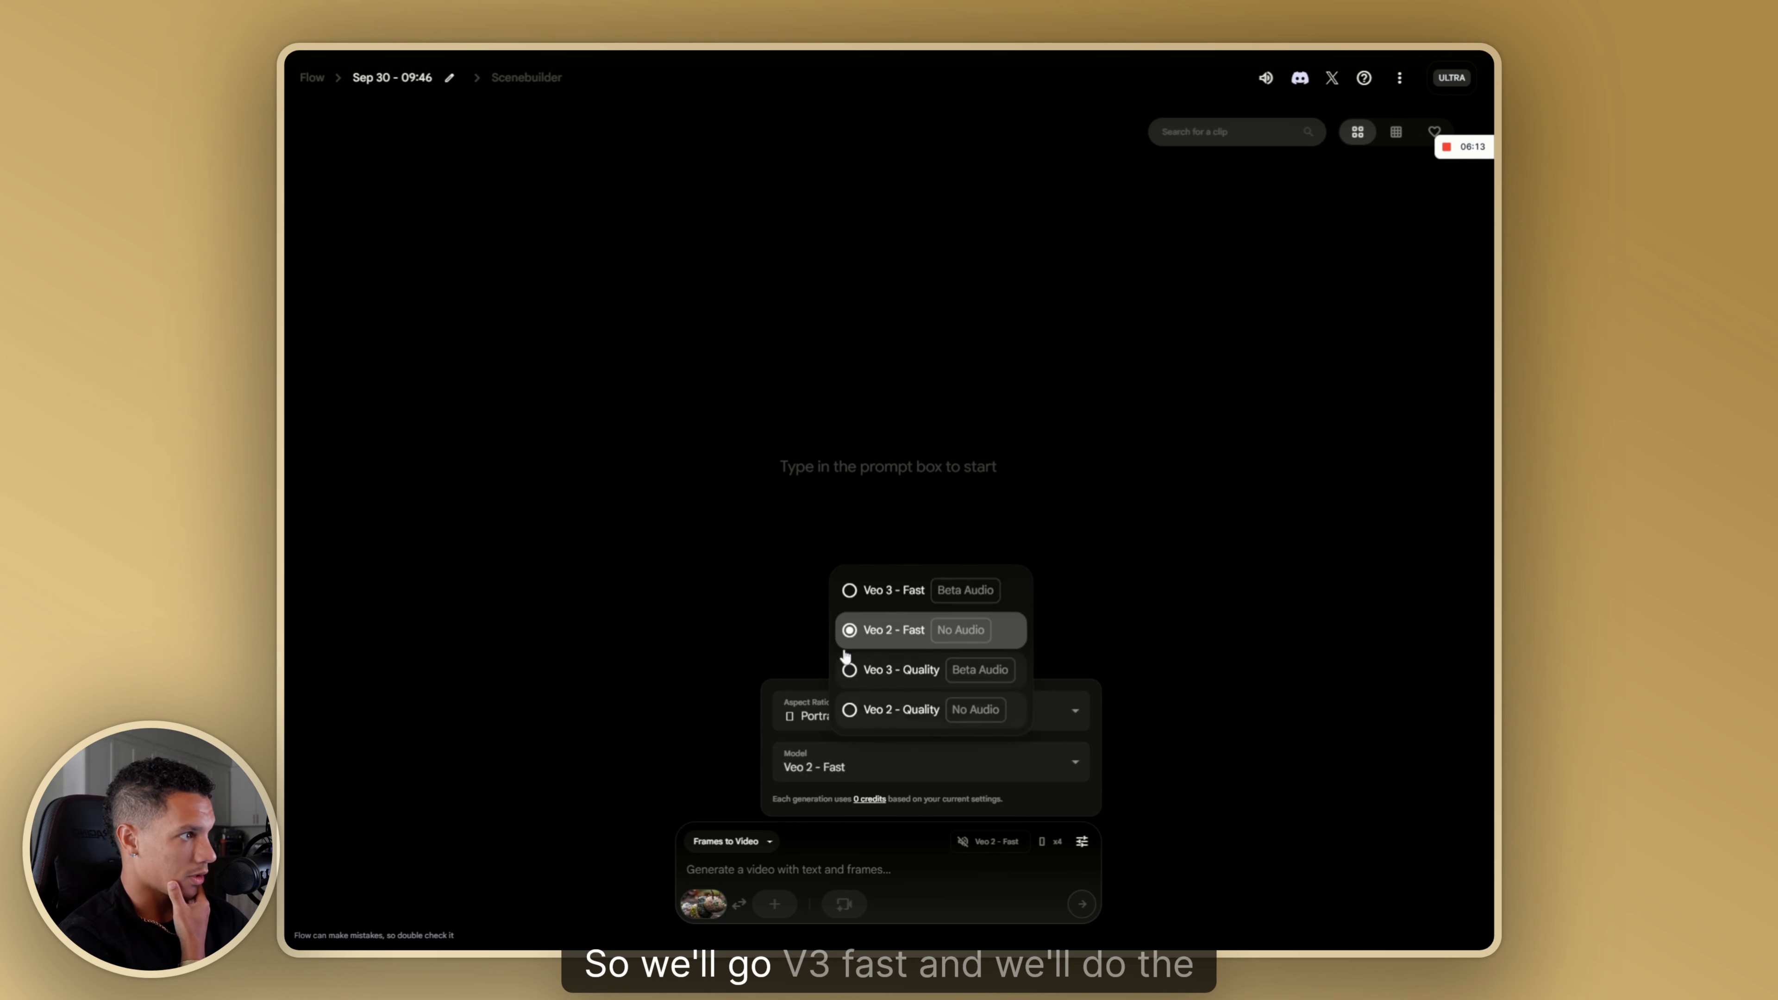
left_click(872, 592)
key("Escape")
- Generate videos from the caterpillar frame with the prompt "The rock caterpillar crawls across the ground slowly"
type("T")
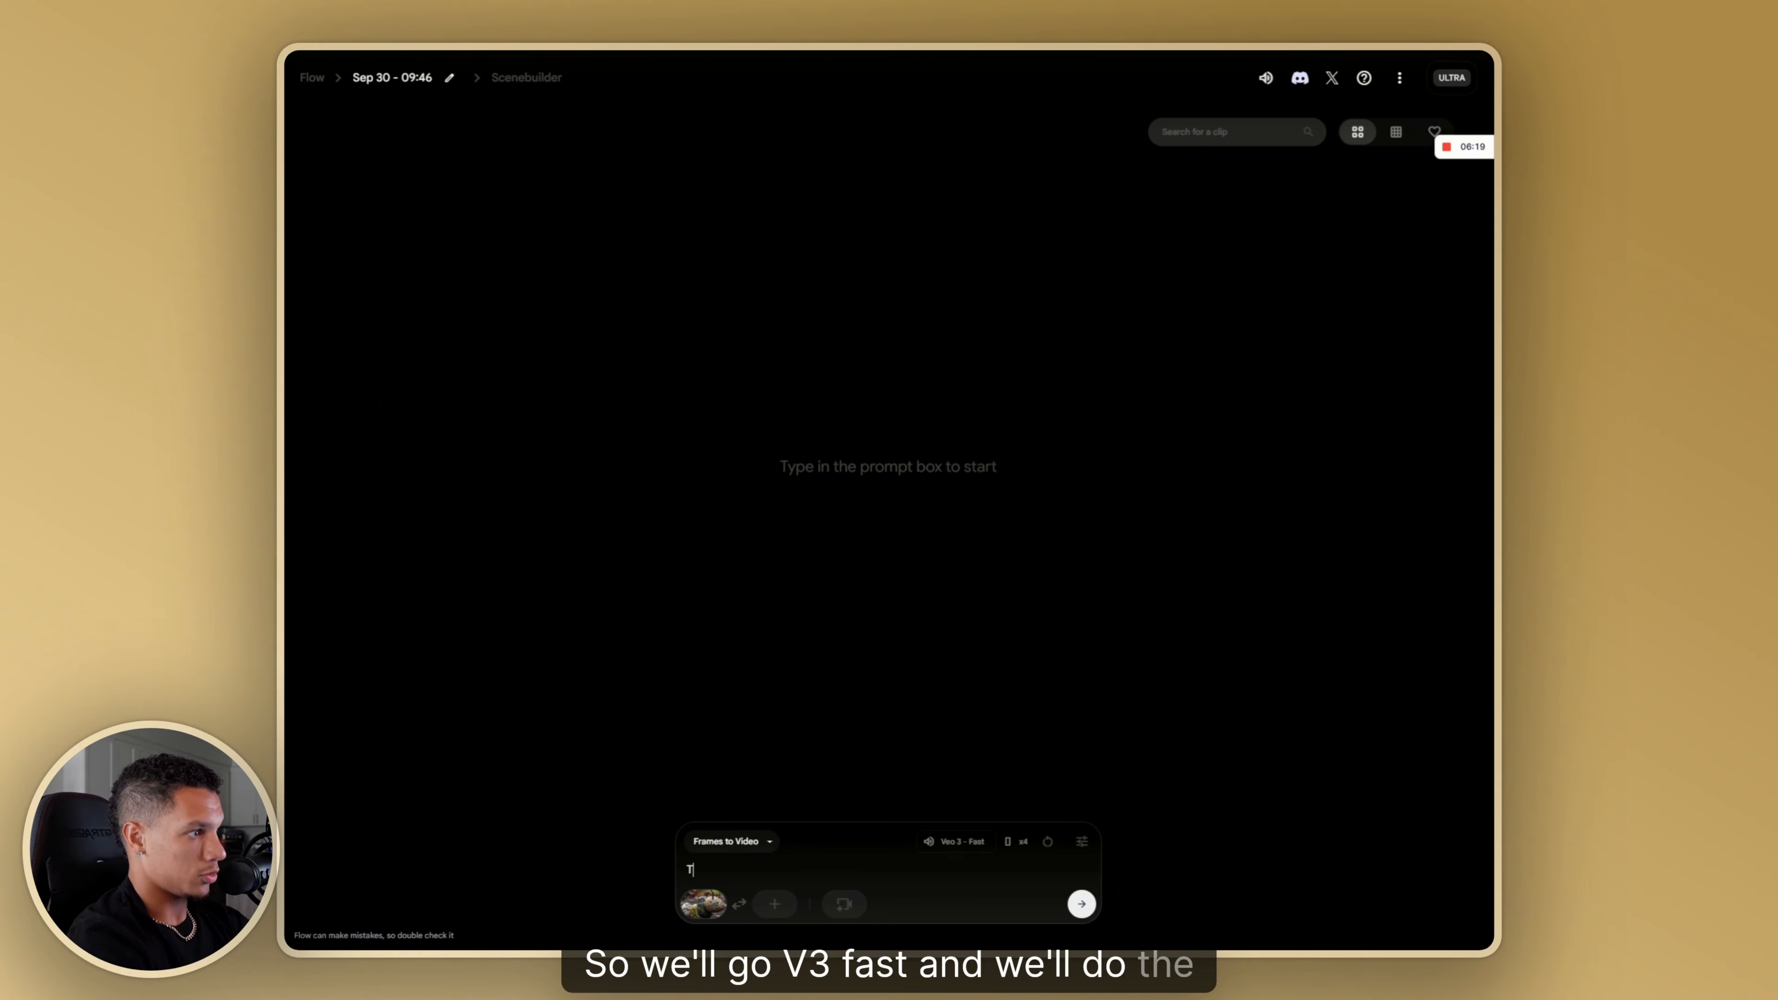
type("he caterpil")
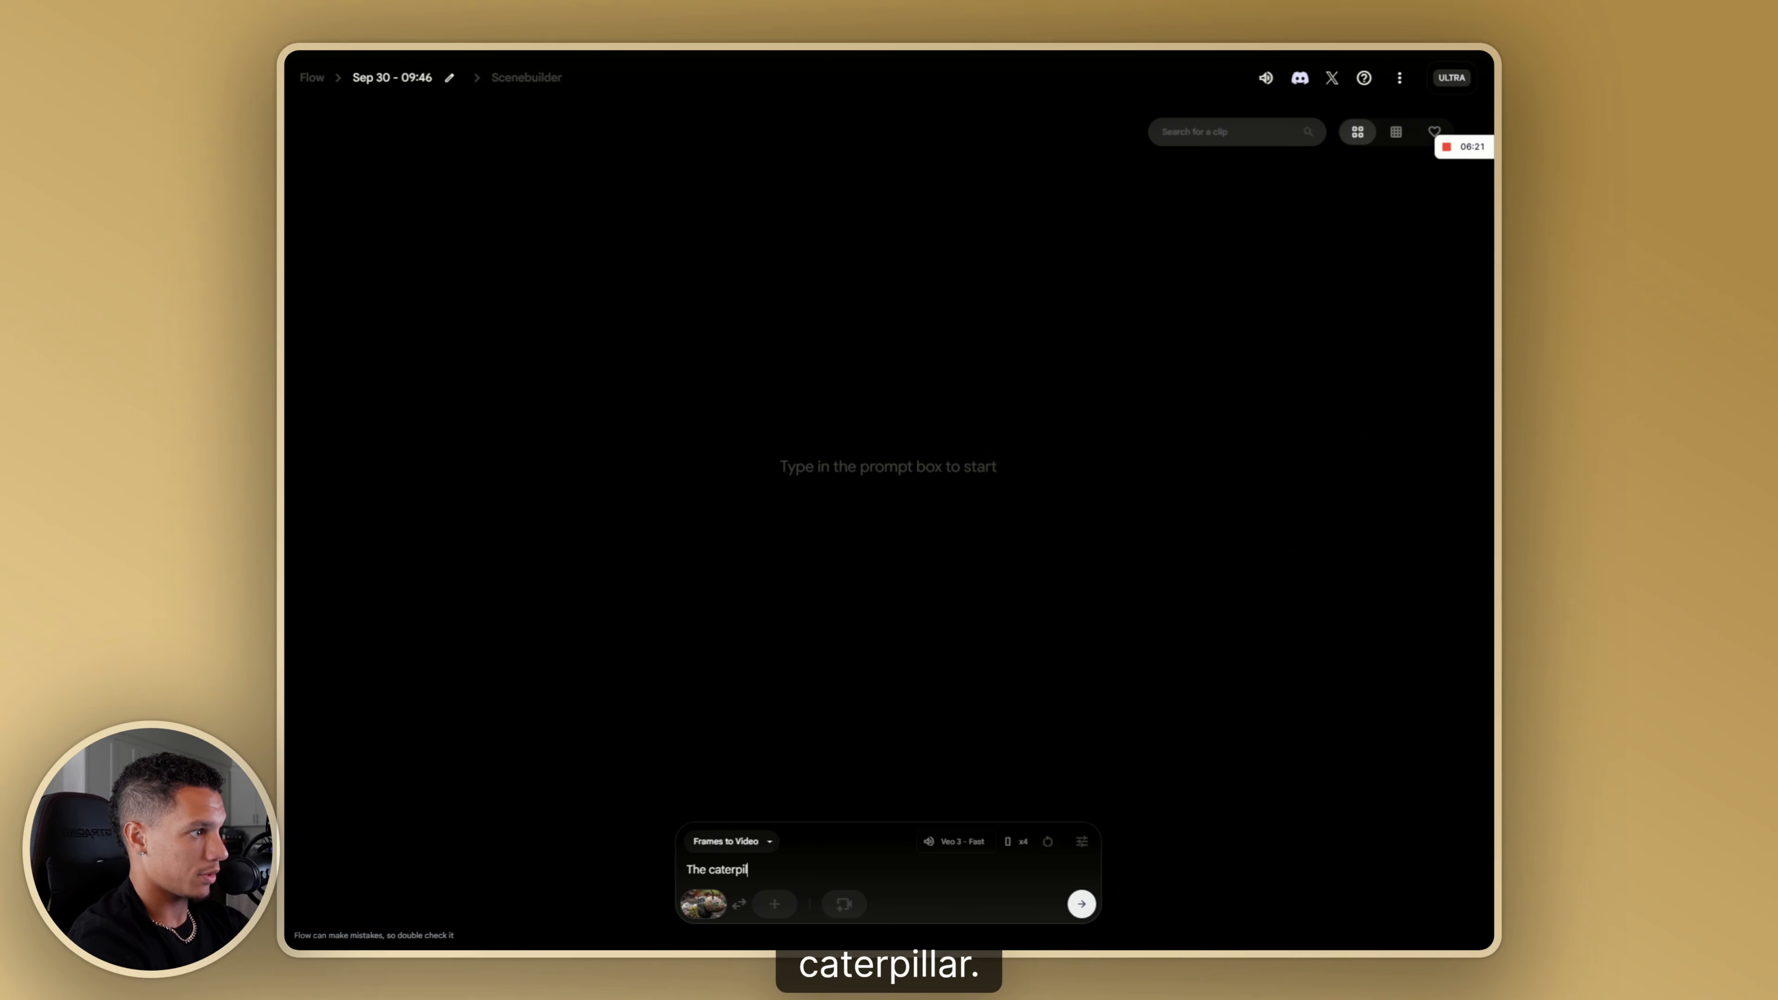
type("lar")
left_click(709, 870)
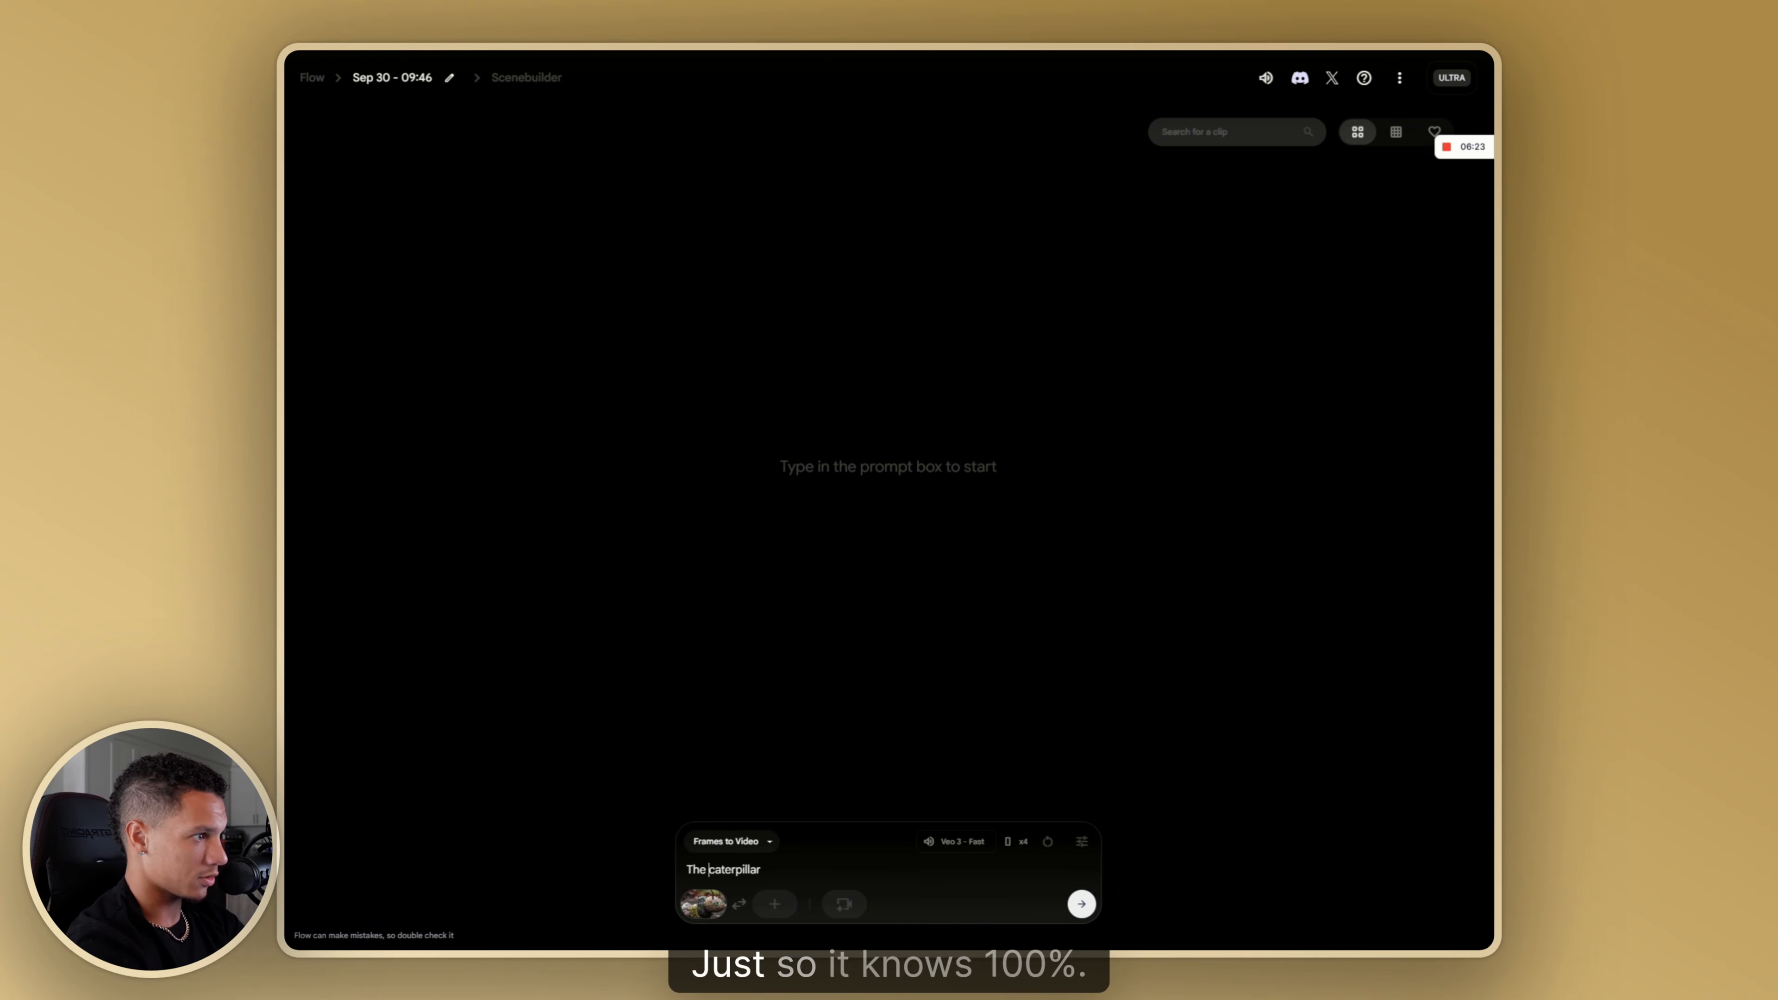
type("rock caterpillar cra")
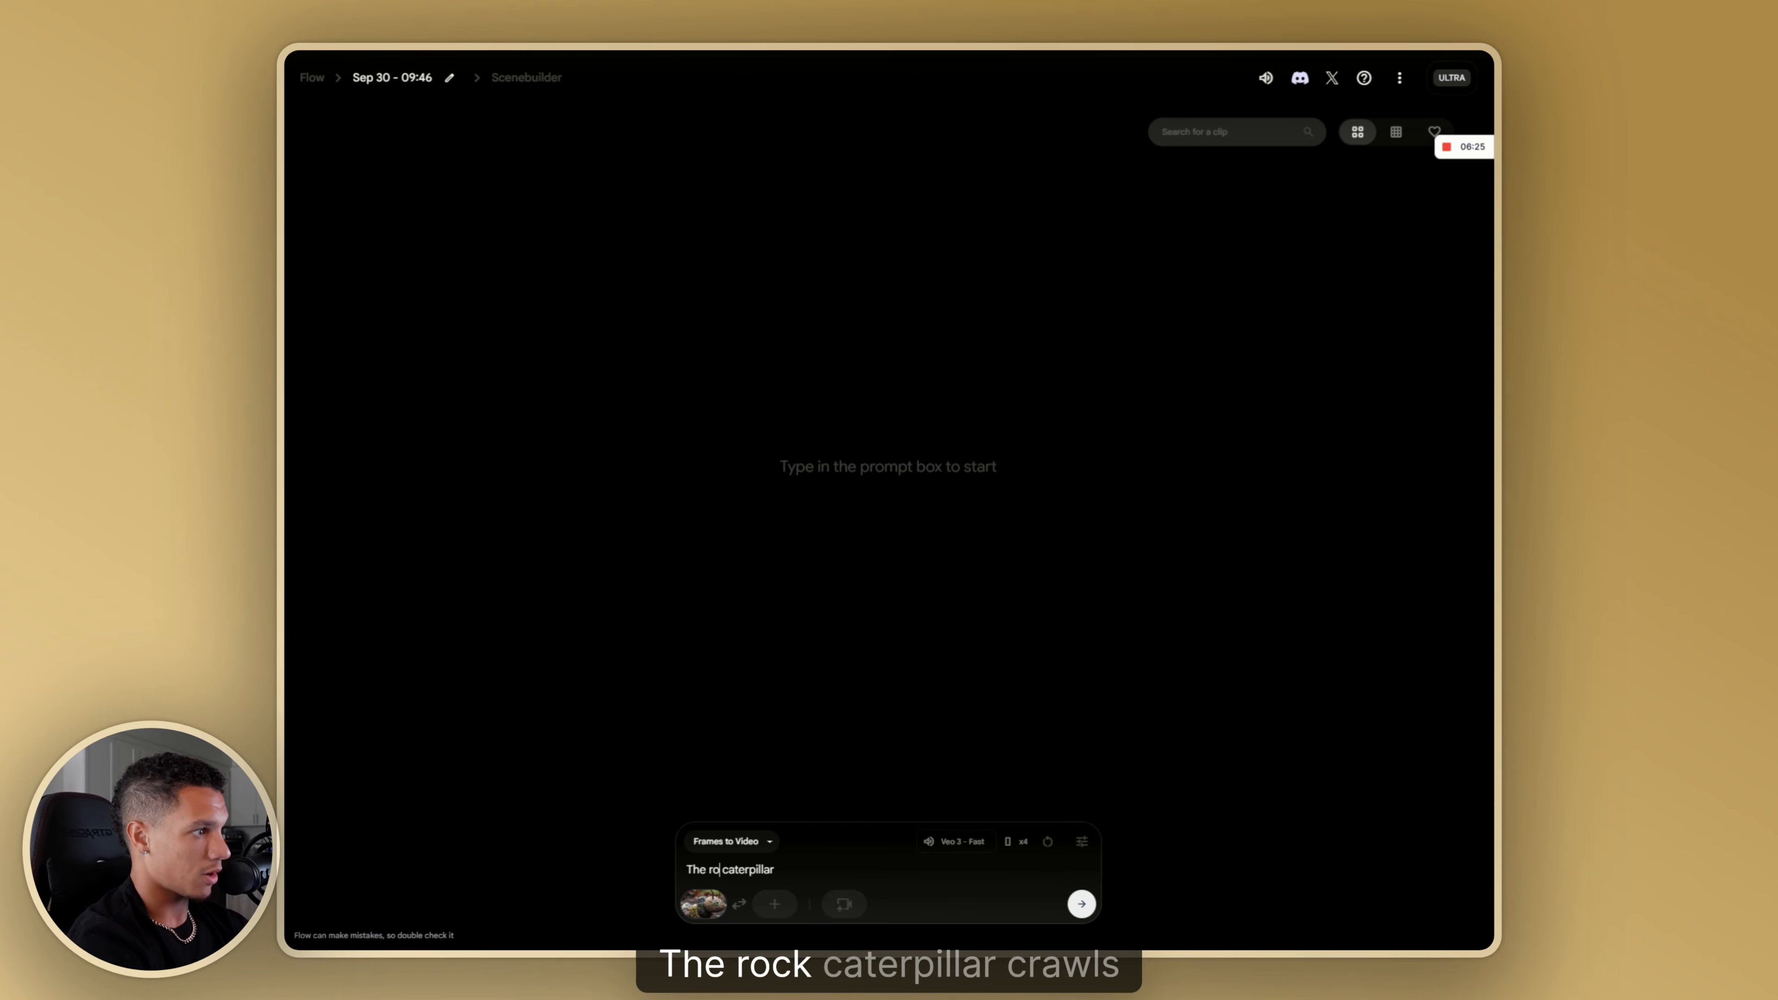
type("wls ac")
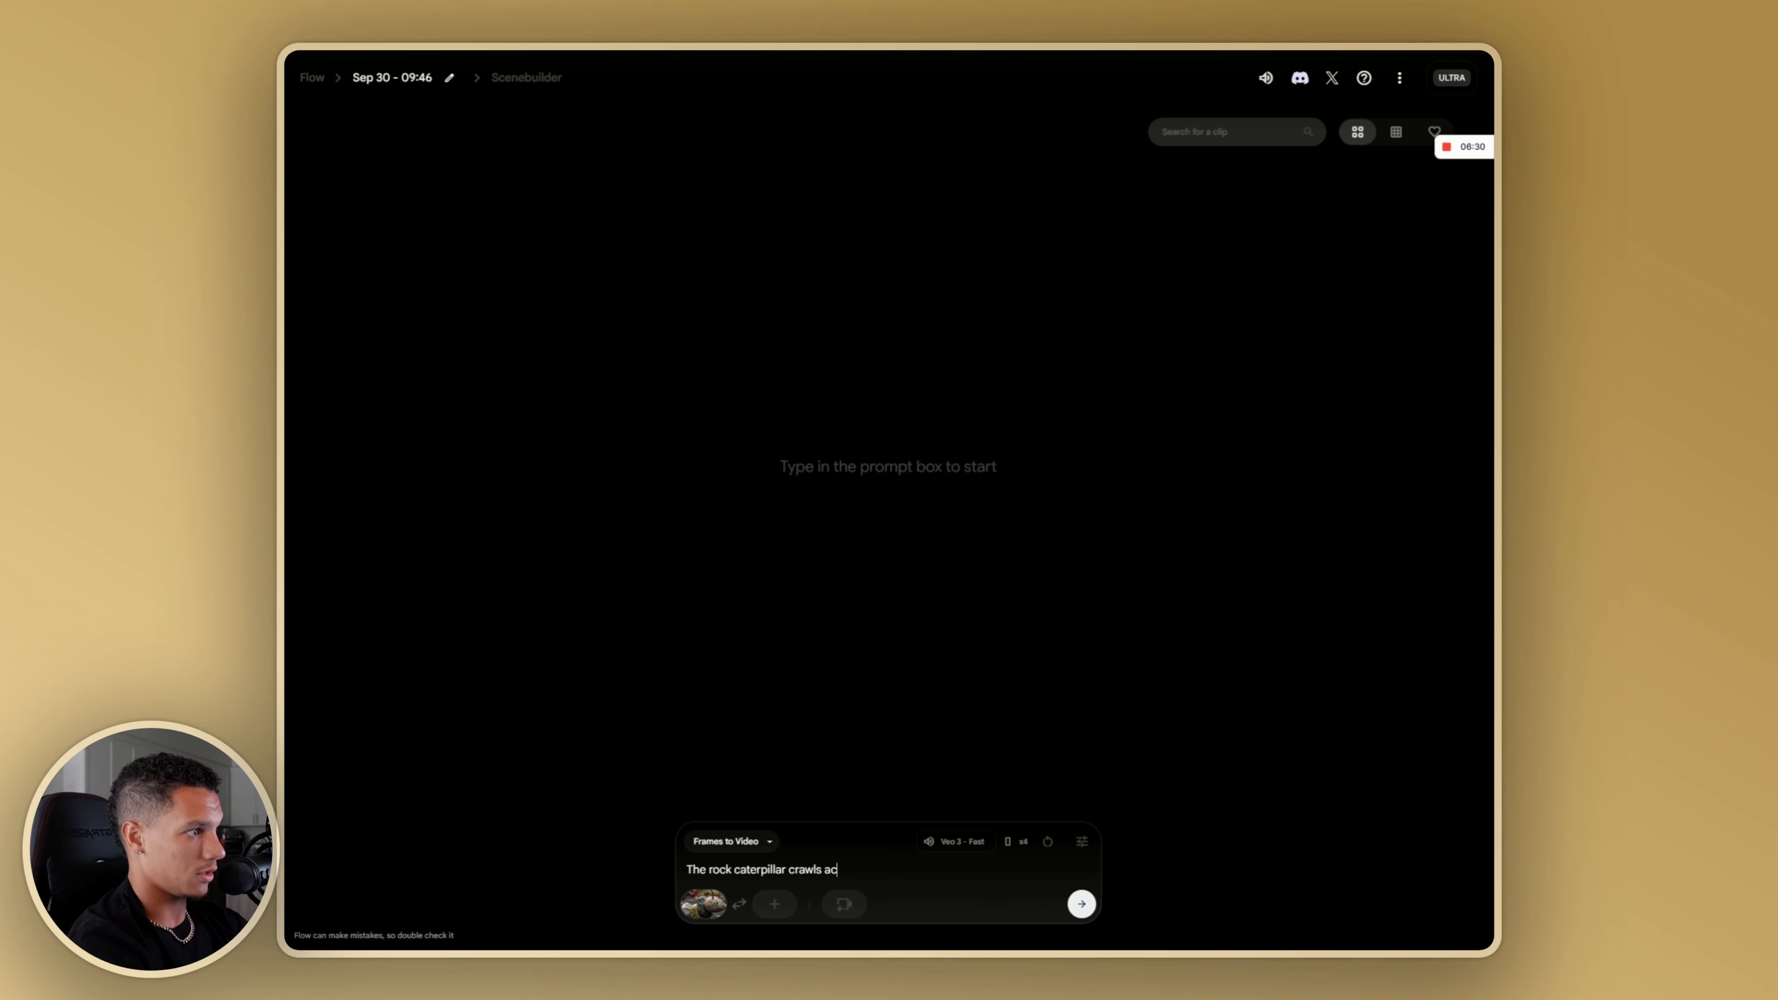
type("ross the gro")
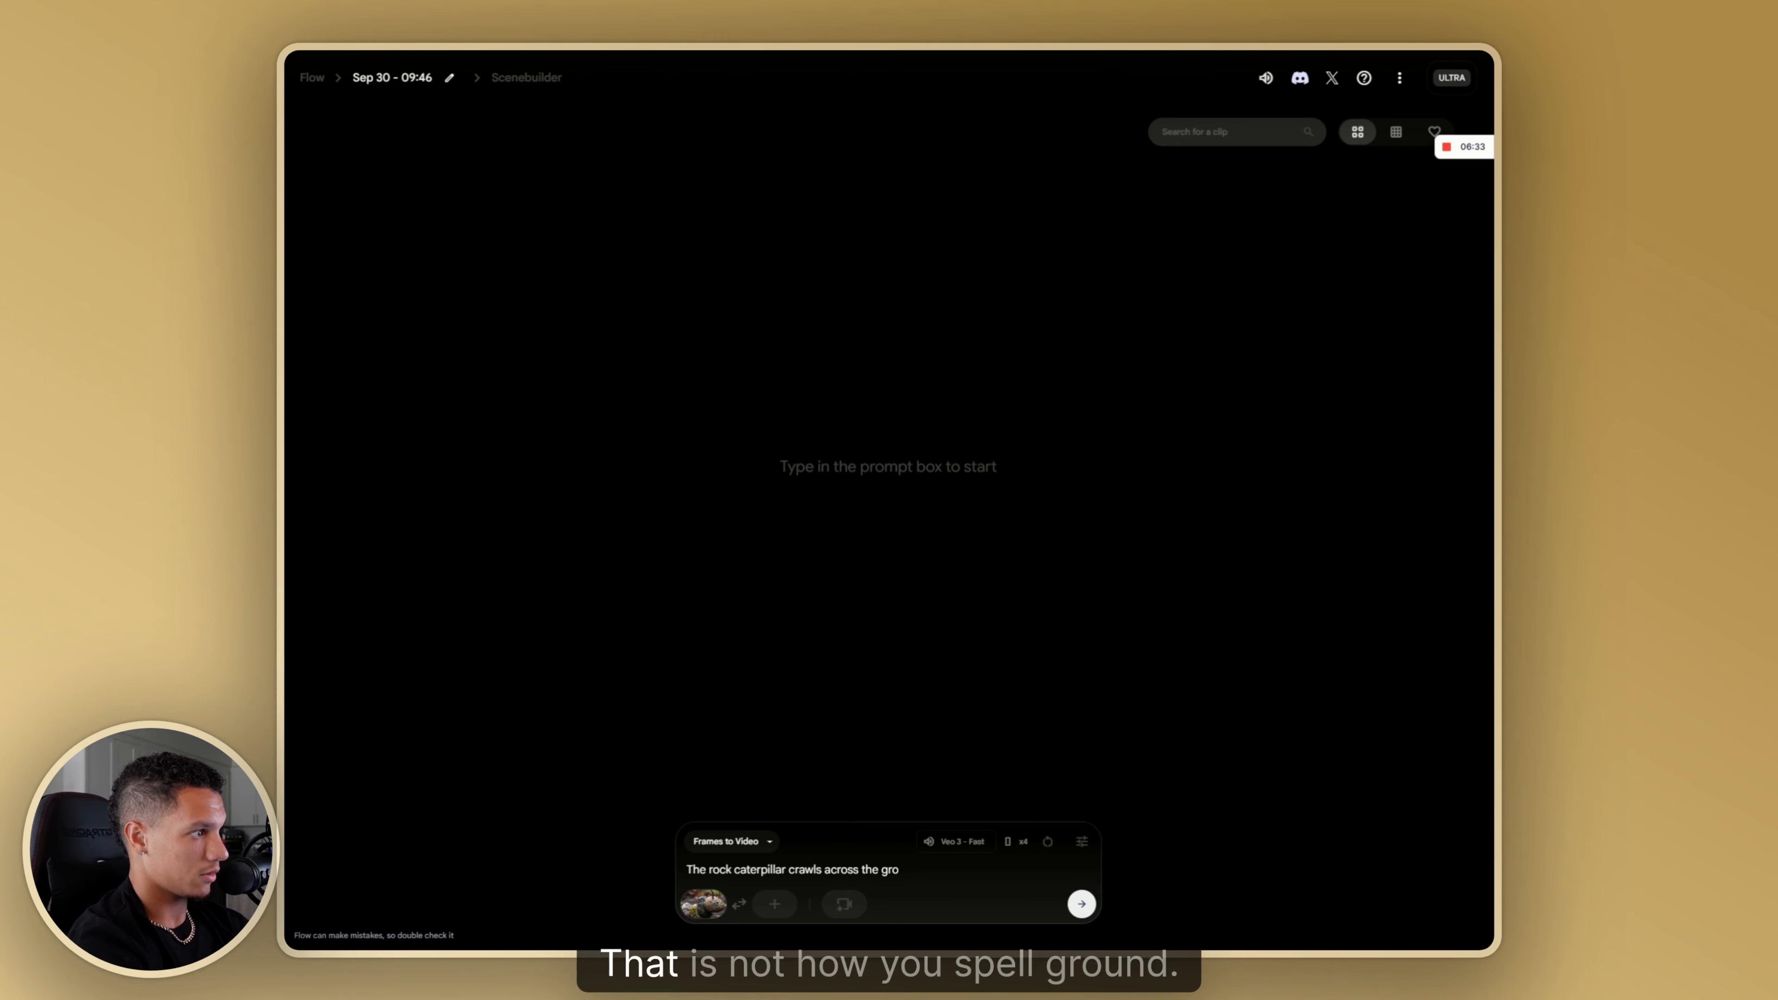
type("und slowly")
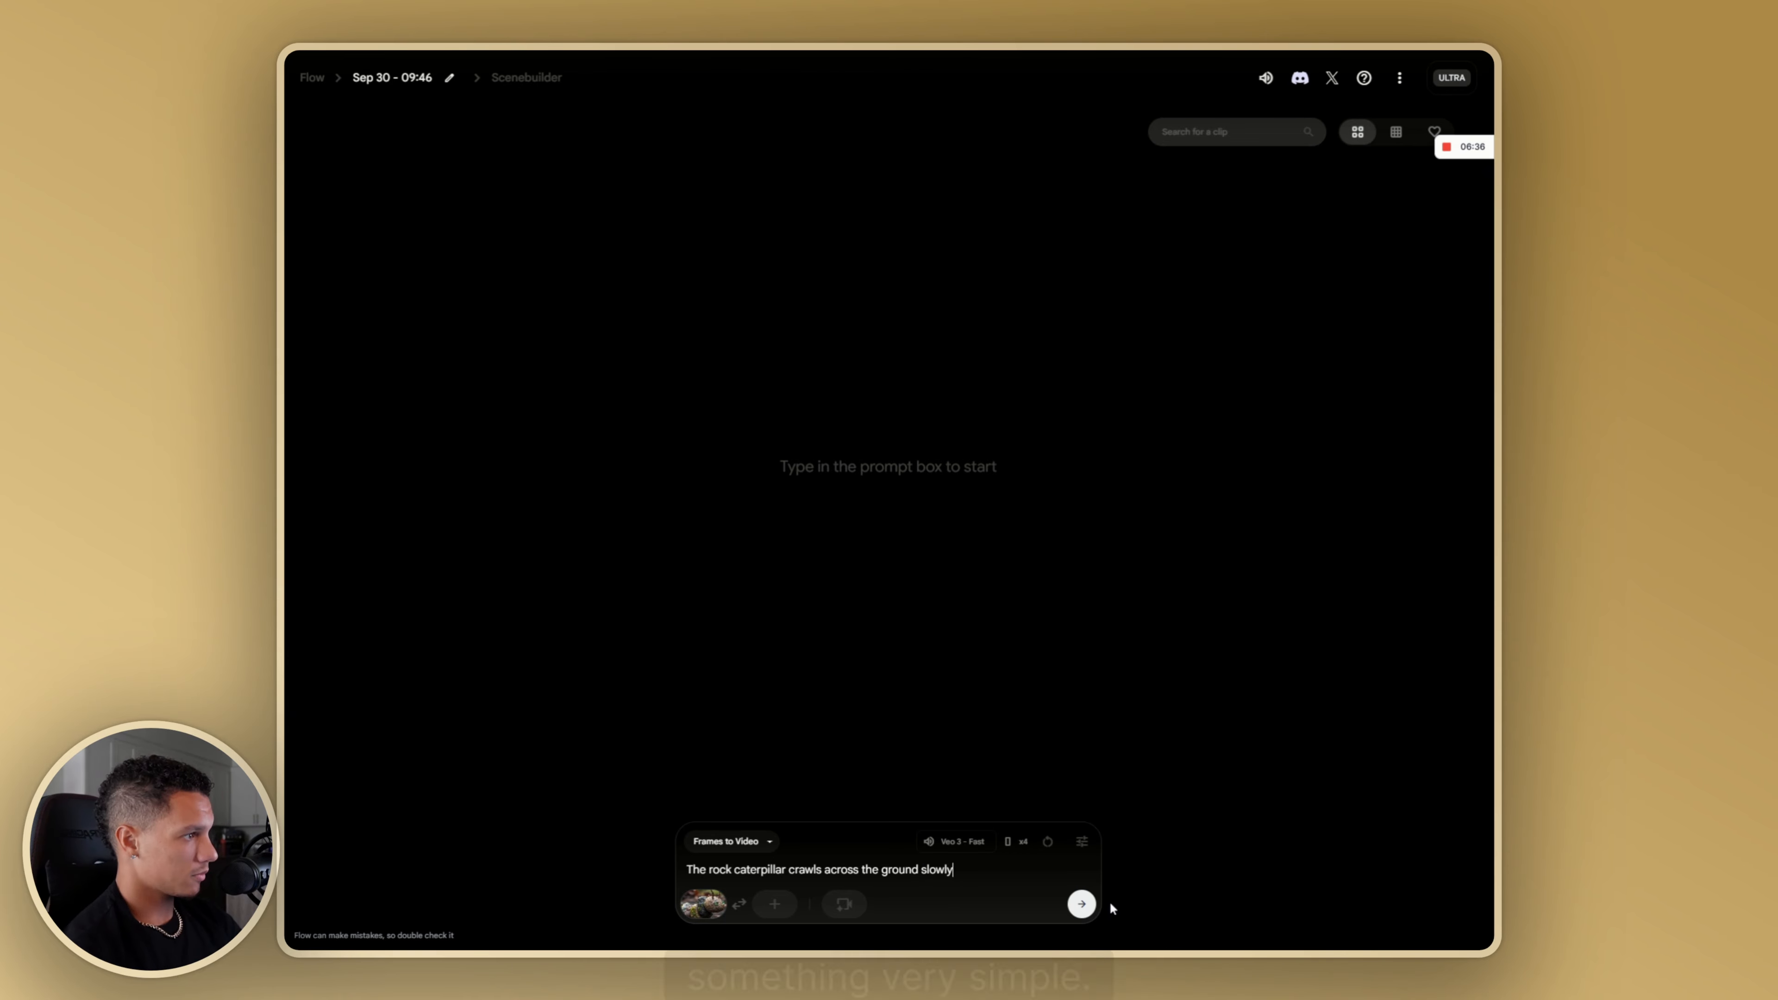
left_click(1082, 903)
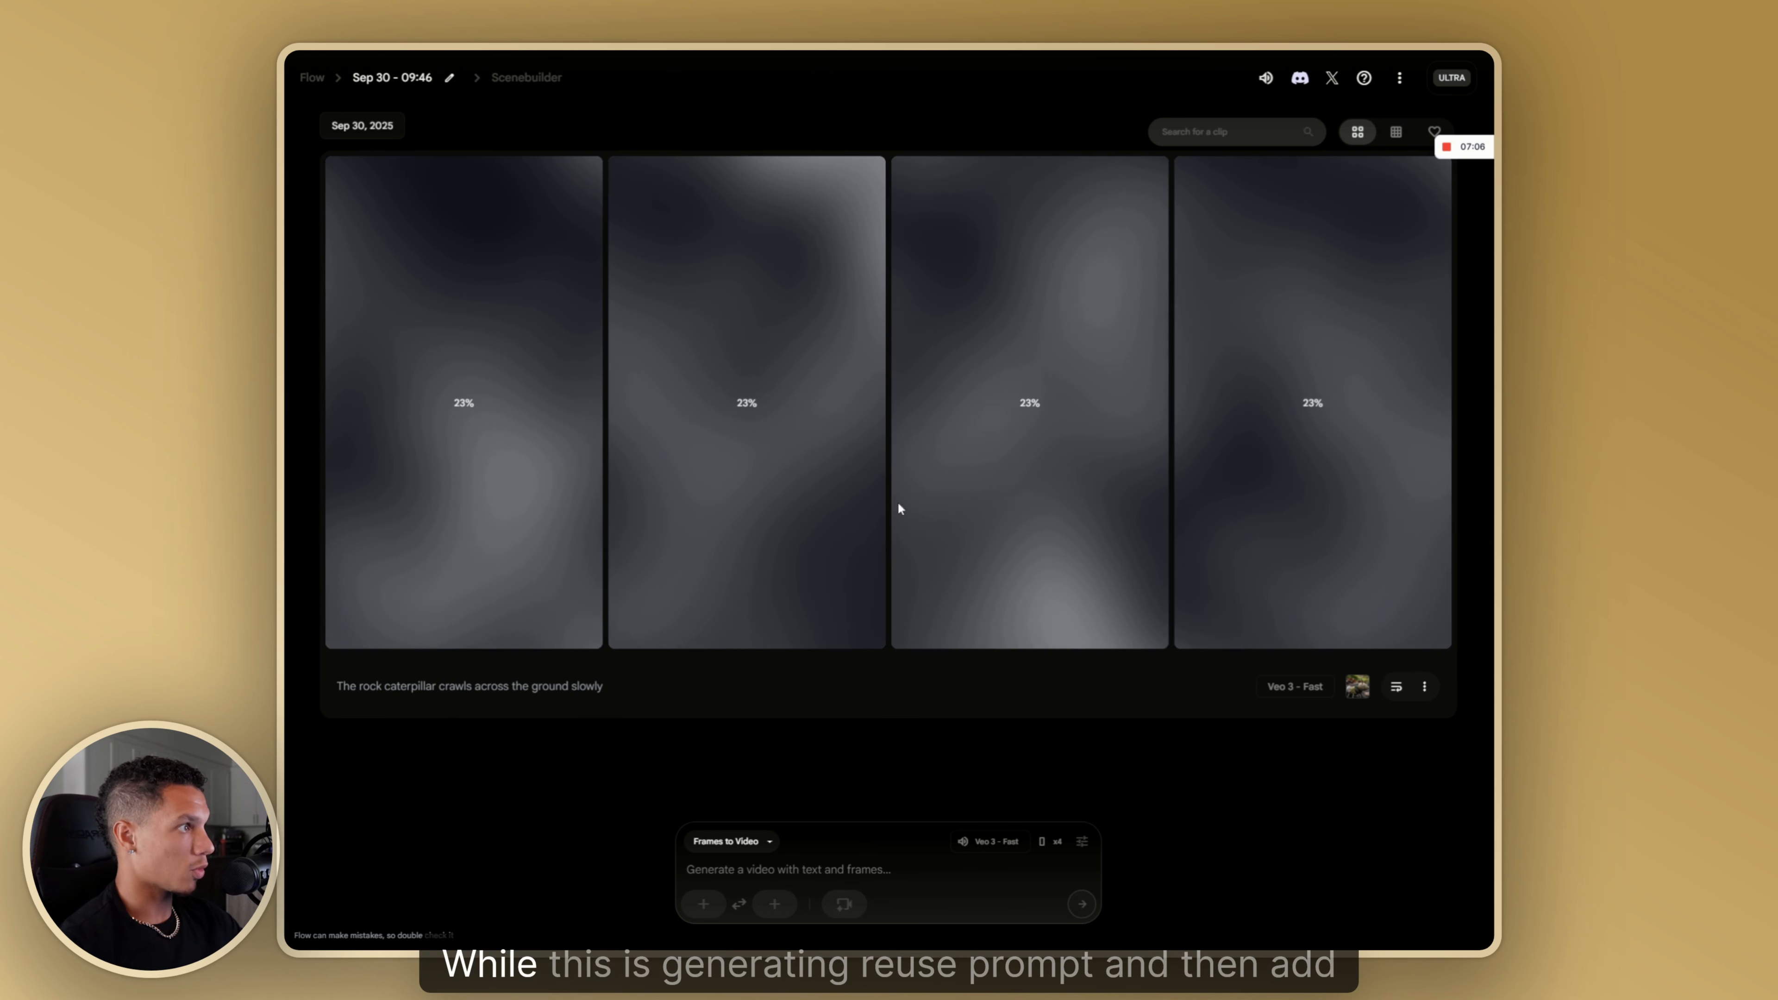
- Reuse the caterpillar prompt and its frame, append ". Shaky handheld camera motion" and generate another set of videos
left_click(1396, 688)
type(". Shak")
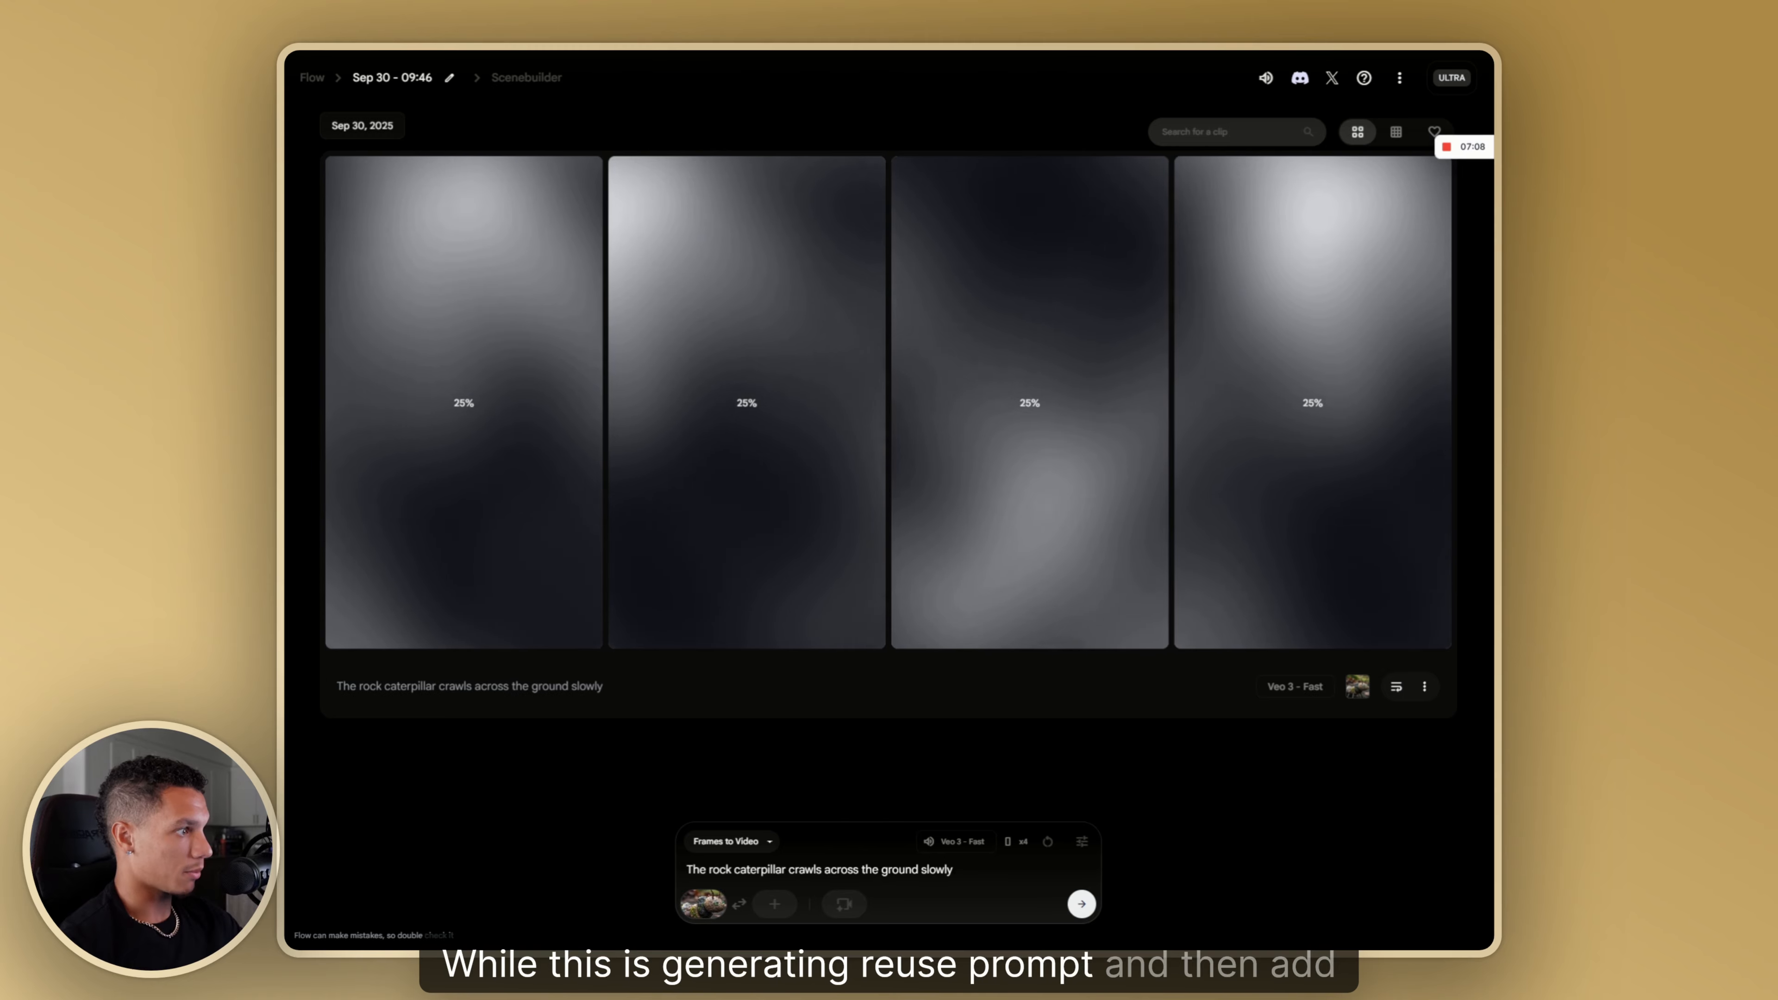
type("y handheld")
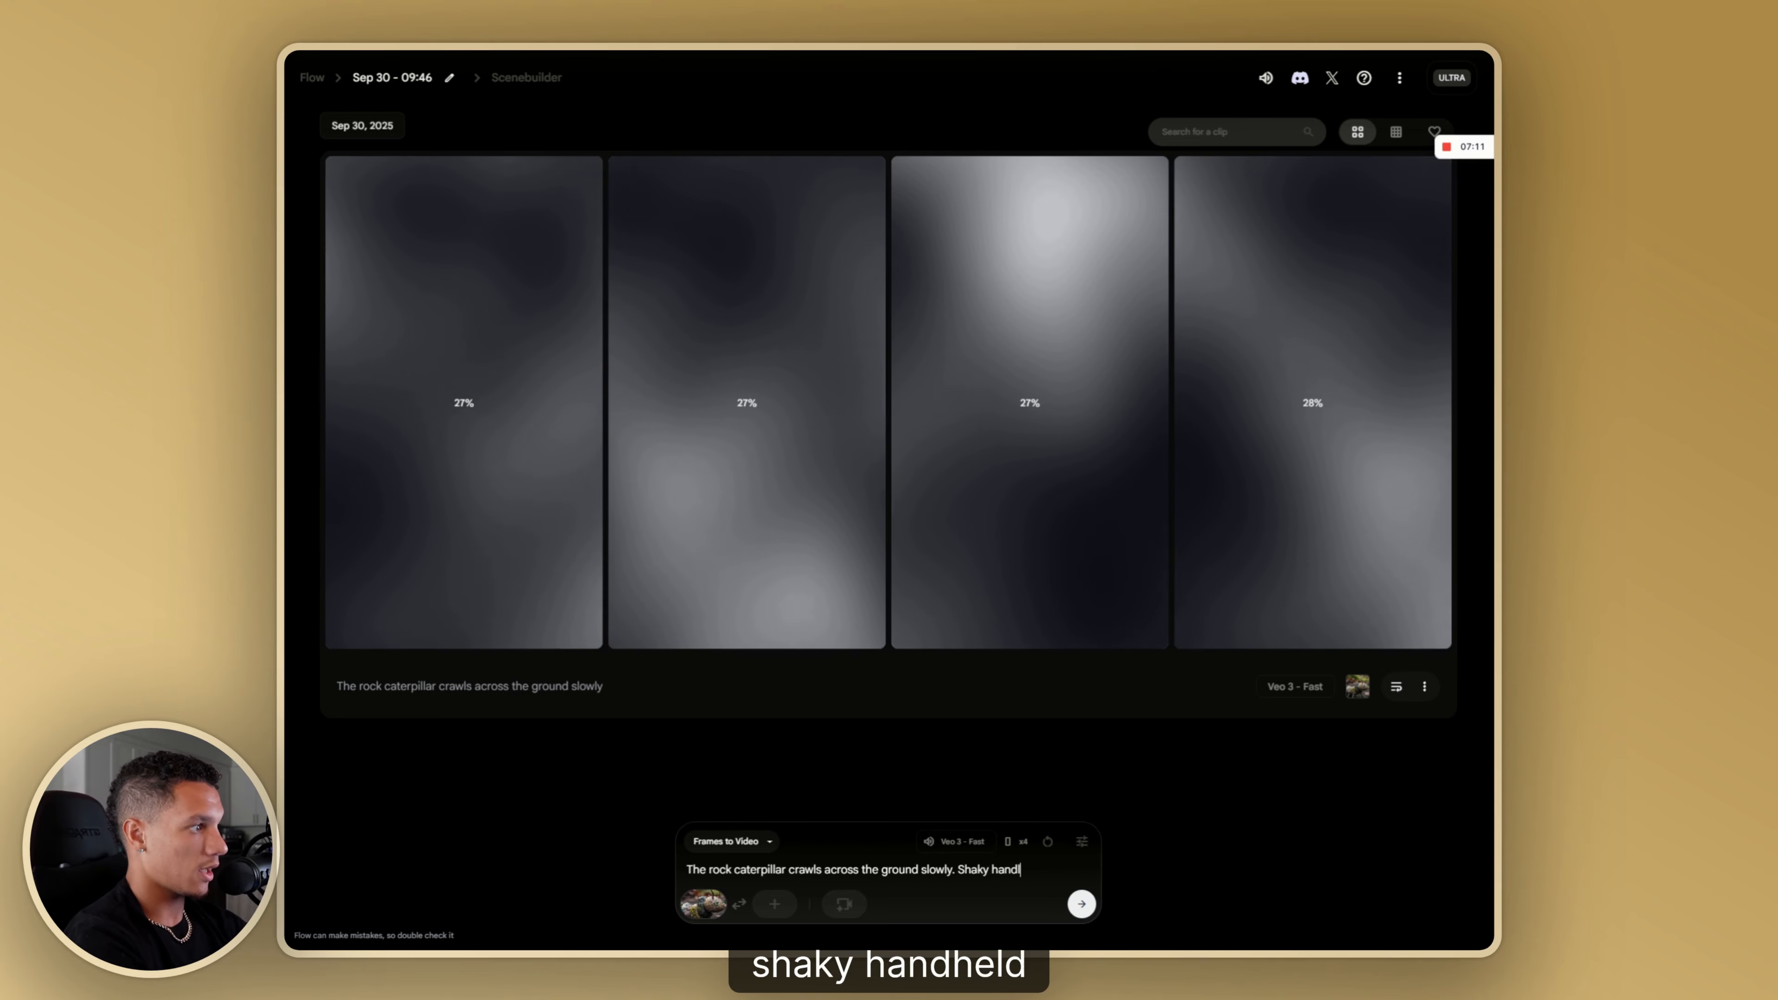
type(" camer")
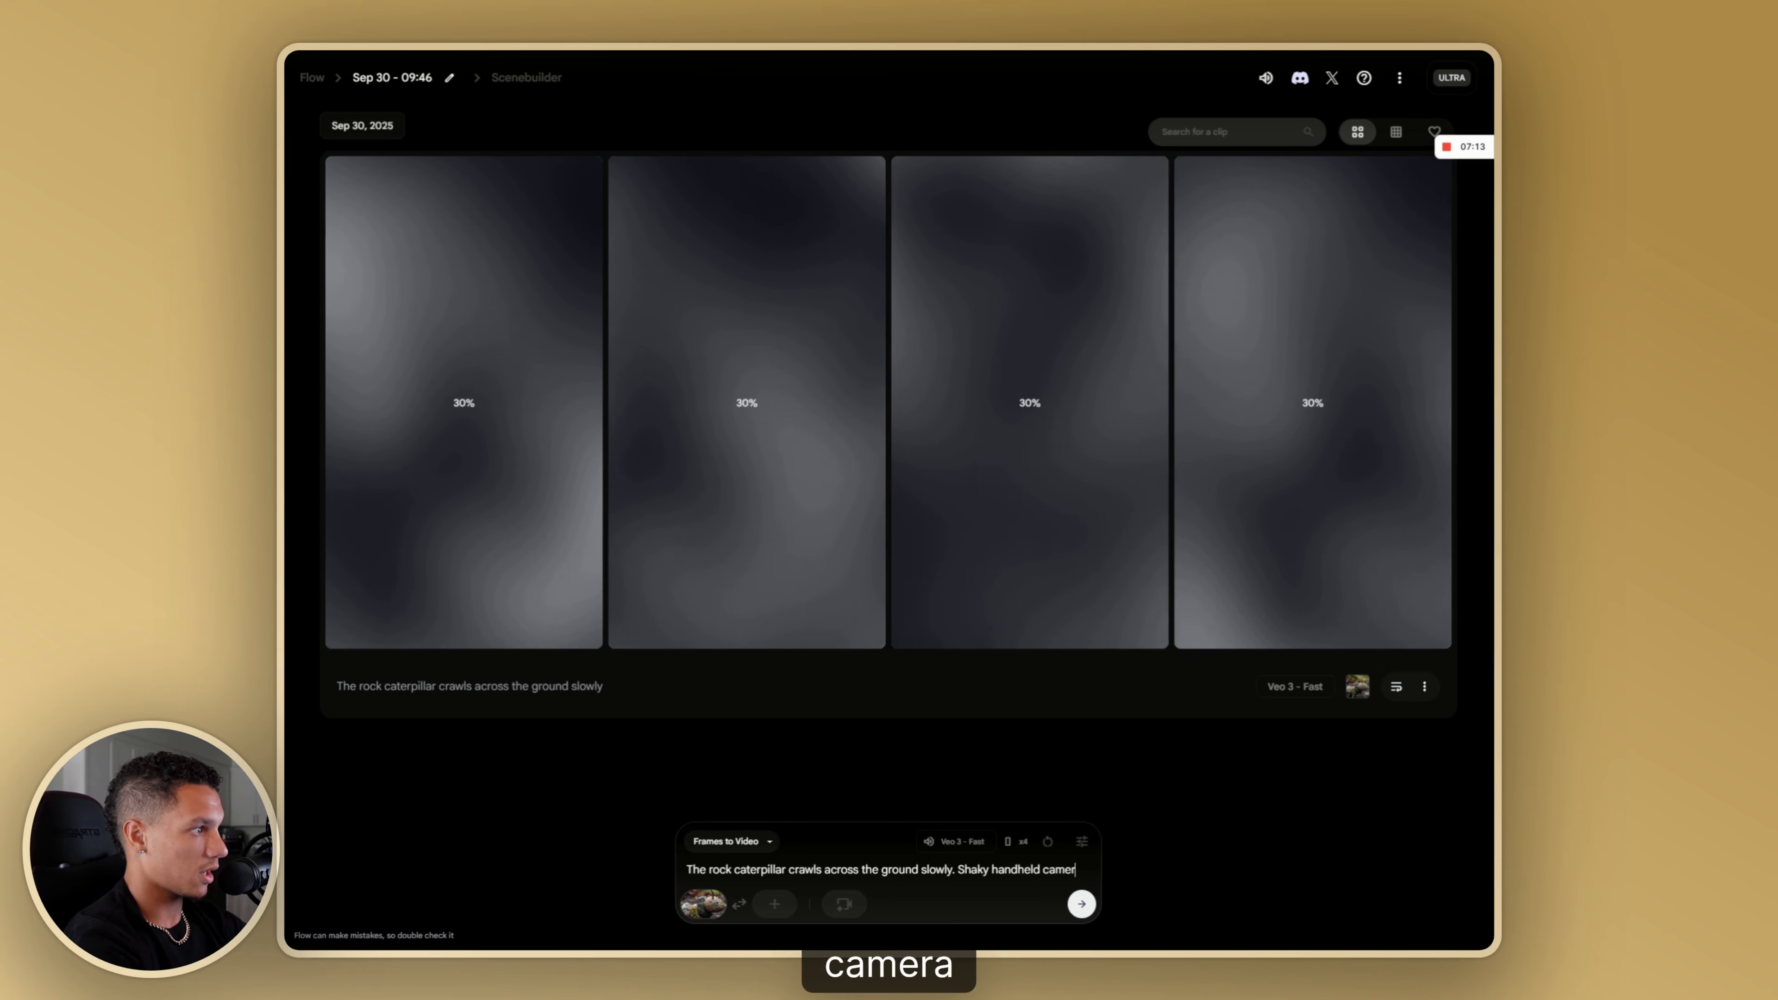
type("a motion")
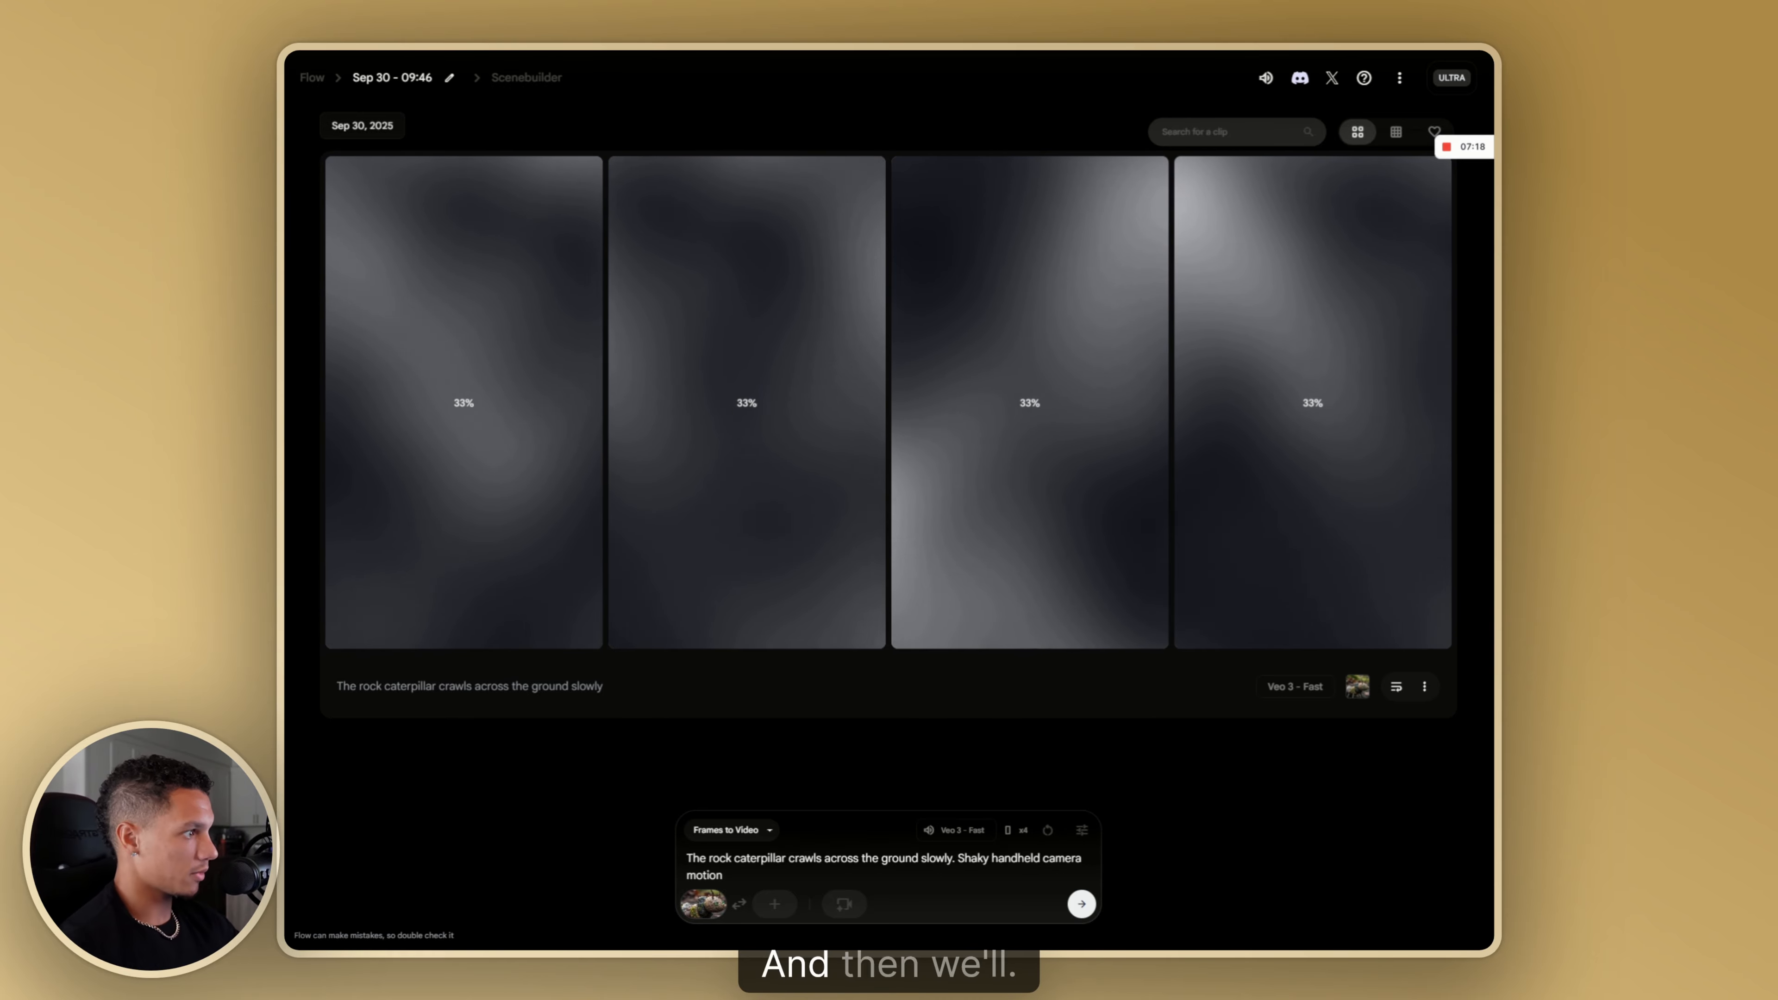
key("Return")
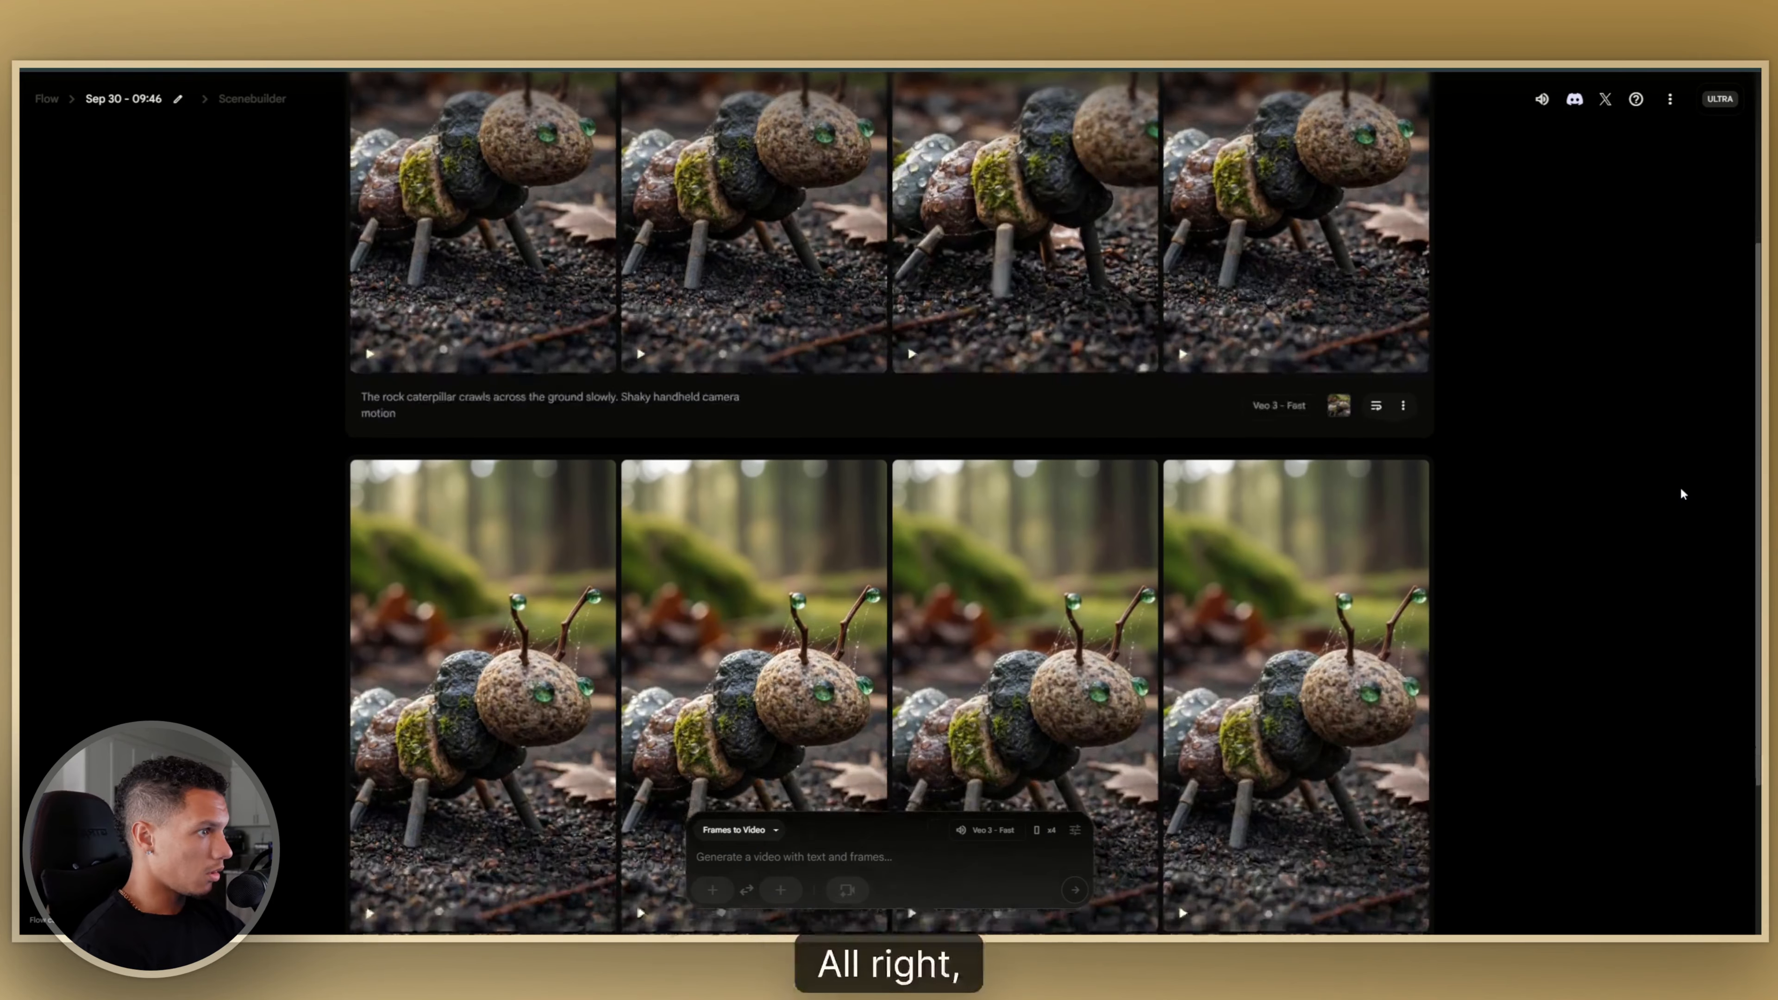
- Review the caterpillar clips from both generations, comparing the plain prompt with the shaky handheld camera version
scroll(1348, 340, "down", 5)
mouse_move(545, 486)
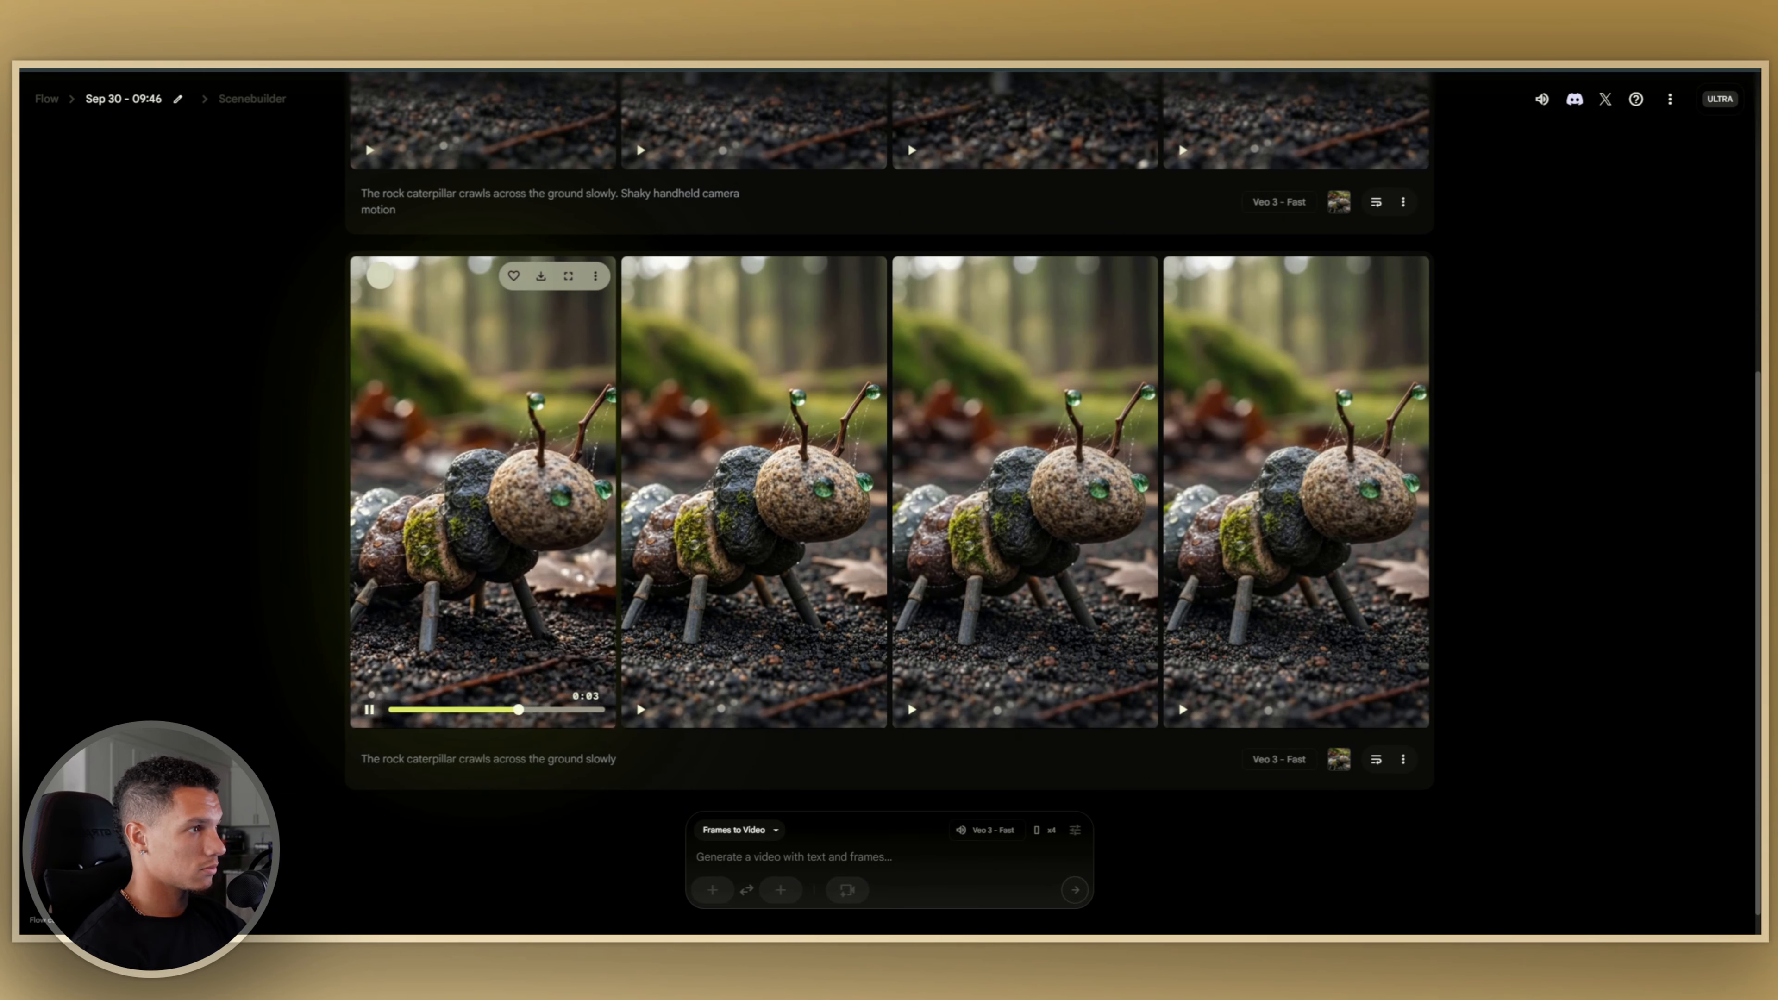
mouse_move(789, 557)
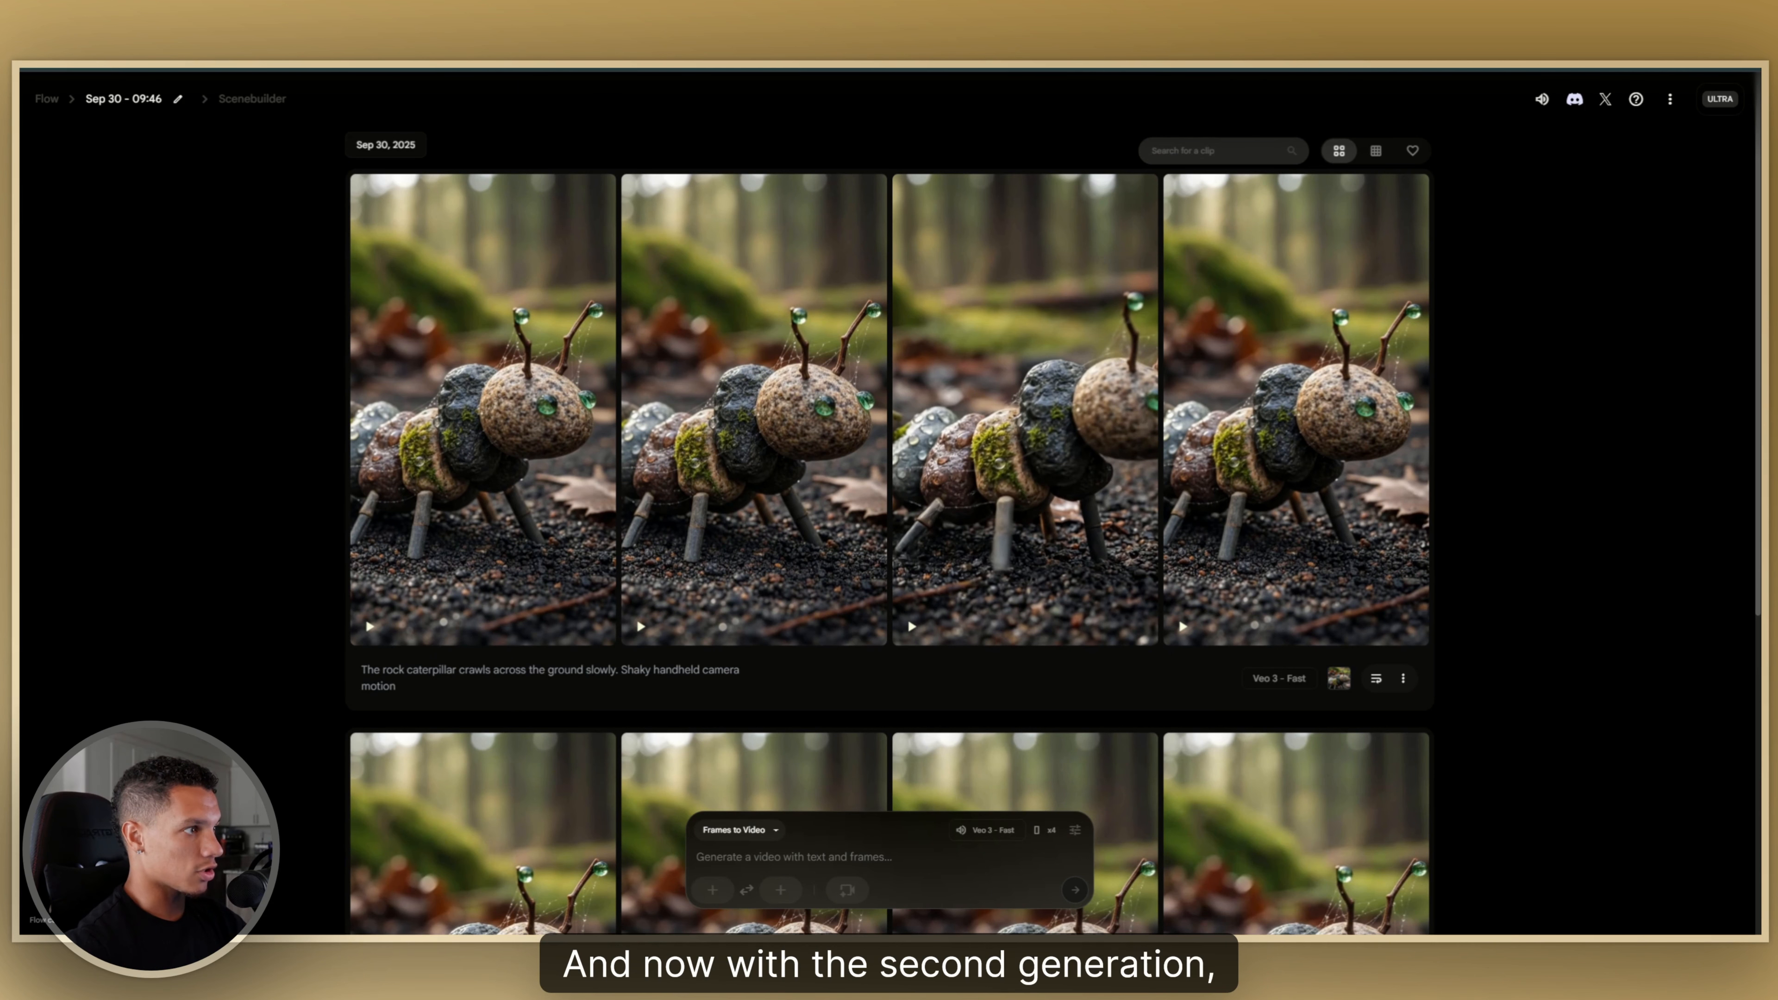
left_click_drag(621, 670, 786, 695)
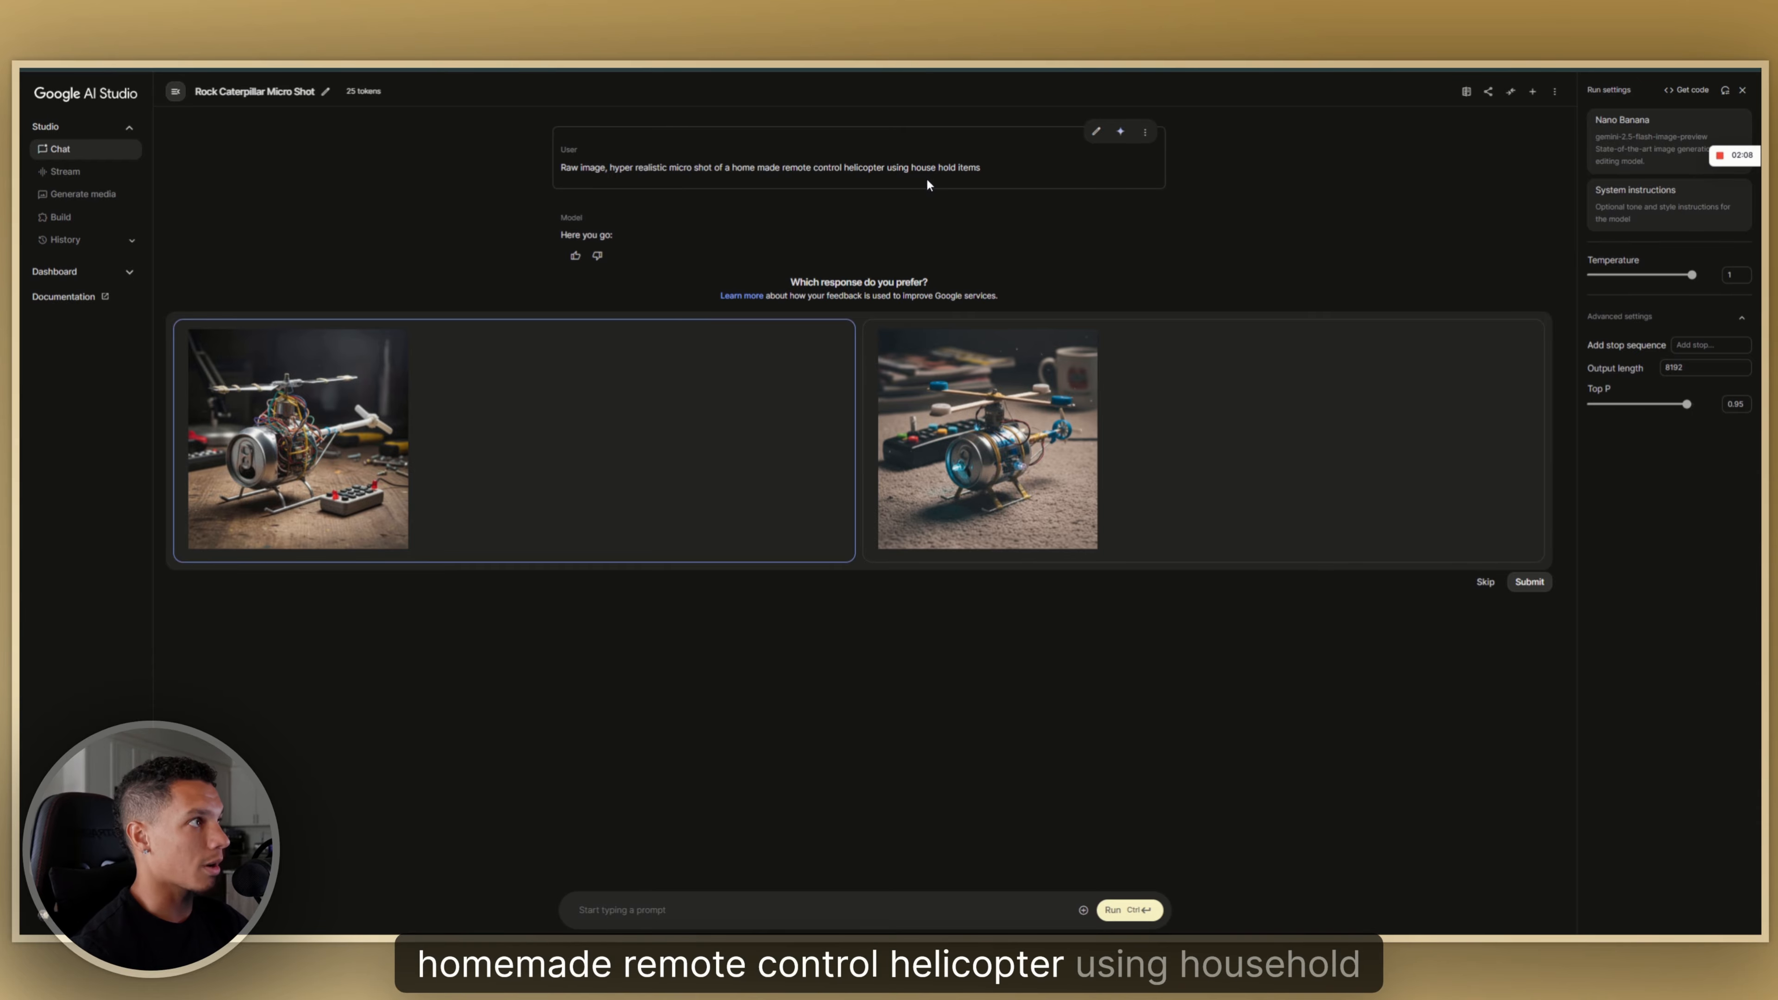
- In Google AI Studio, enlarge and compare the two generated images of the homemade remote control helicopter
left_click(987, 439)
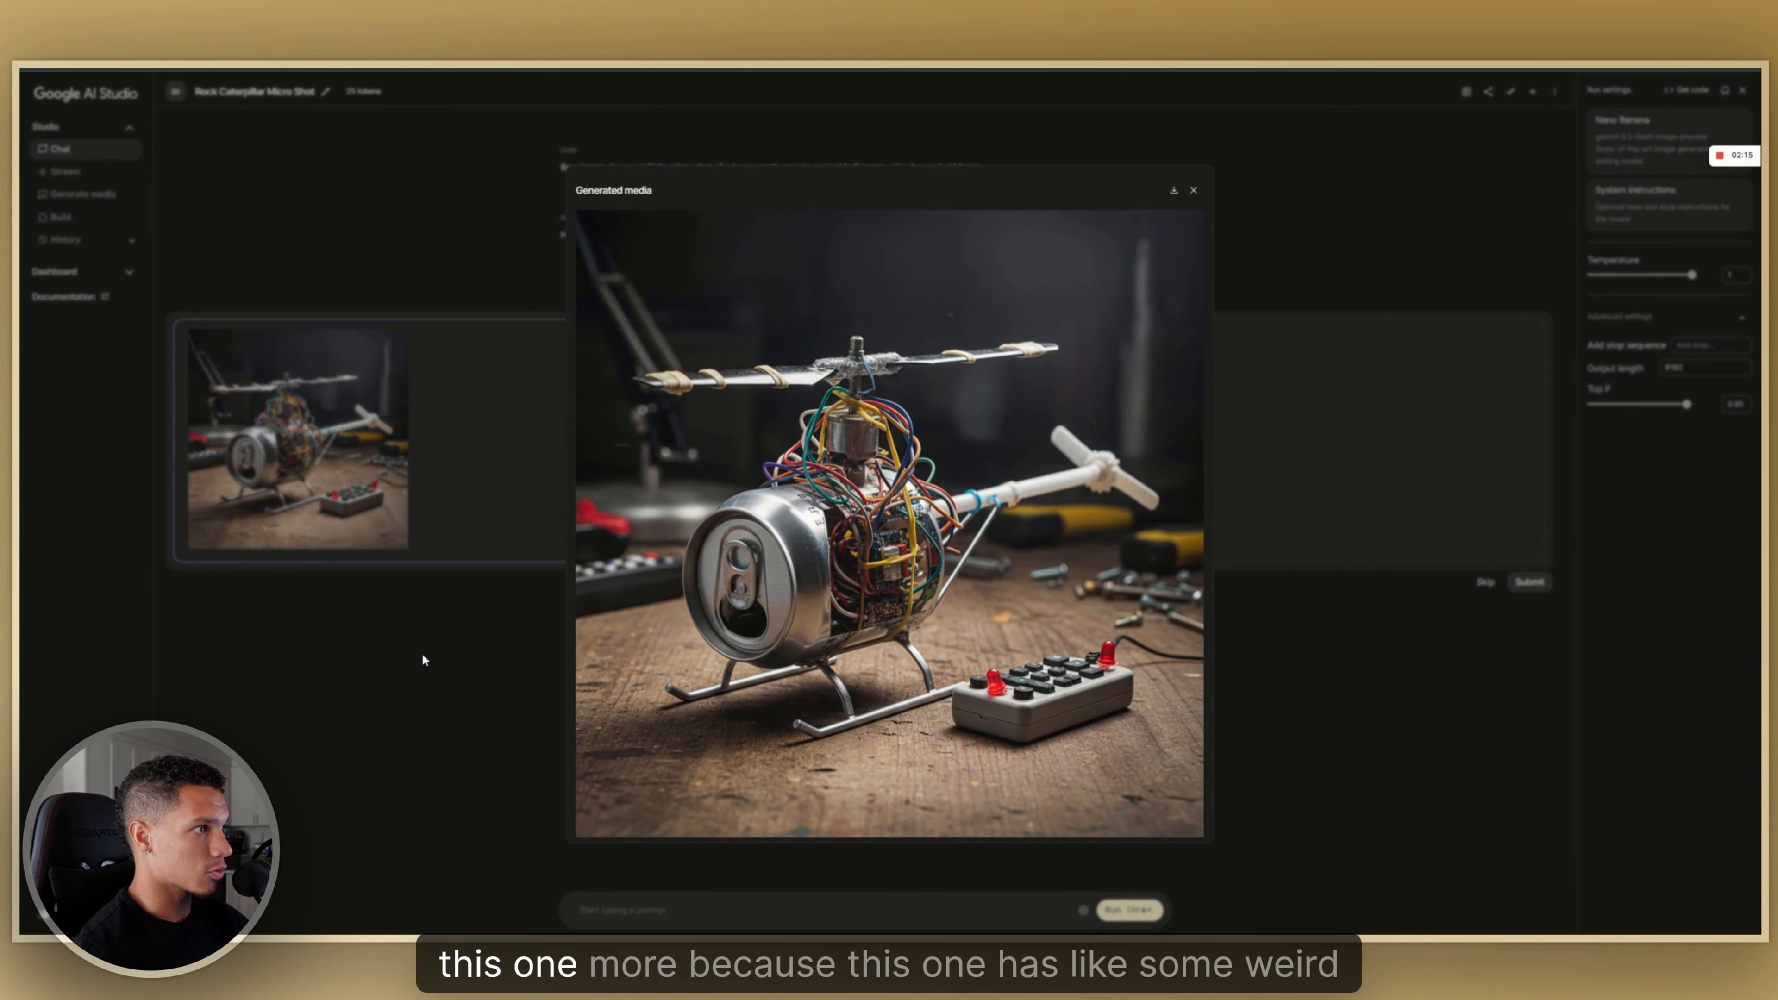
left_click(530, 626)
left_click(1036, 504)
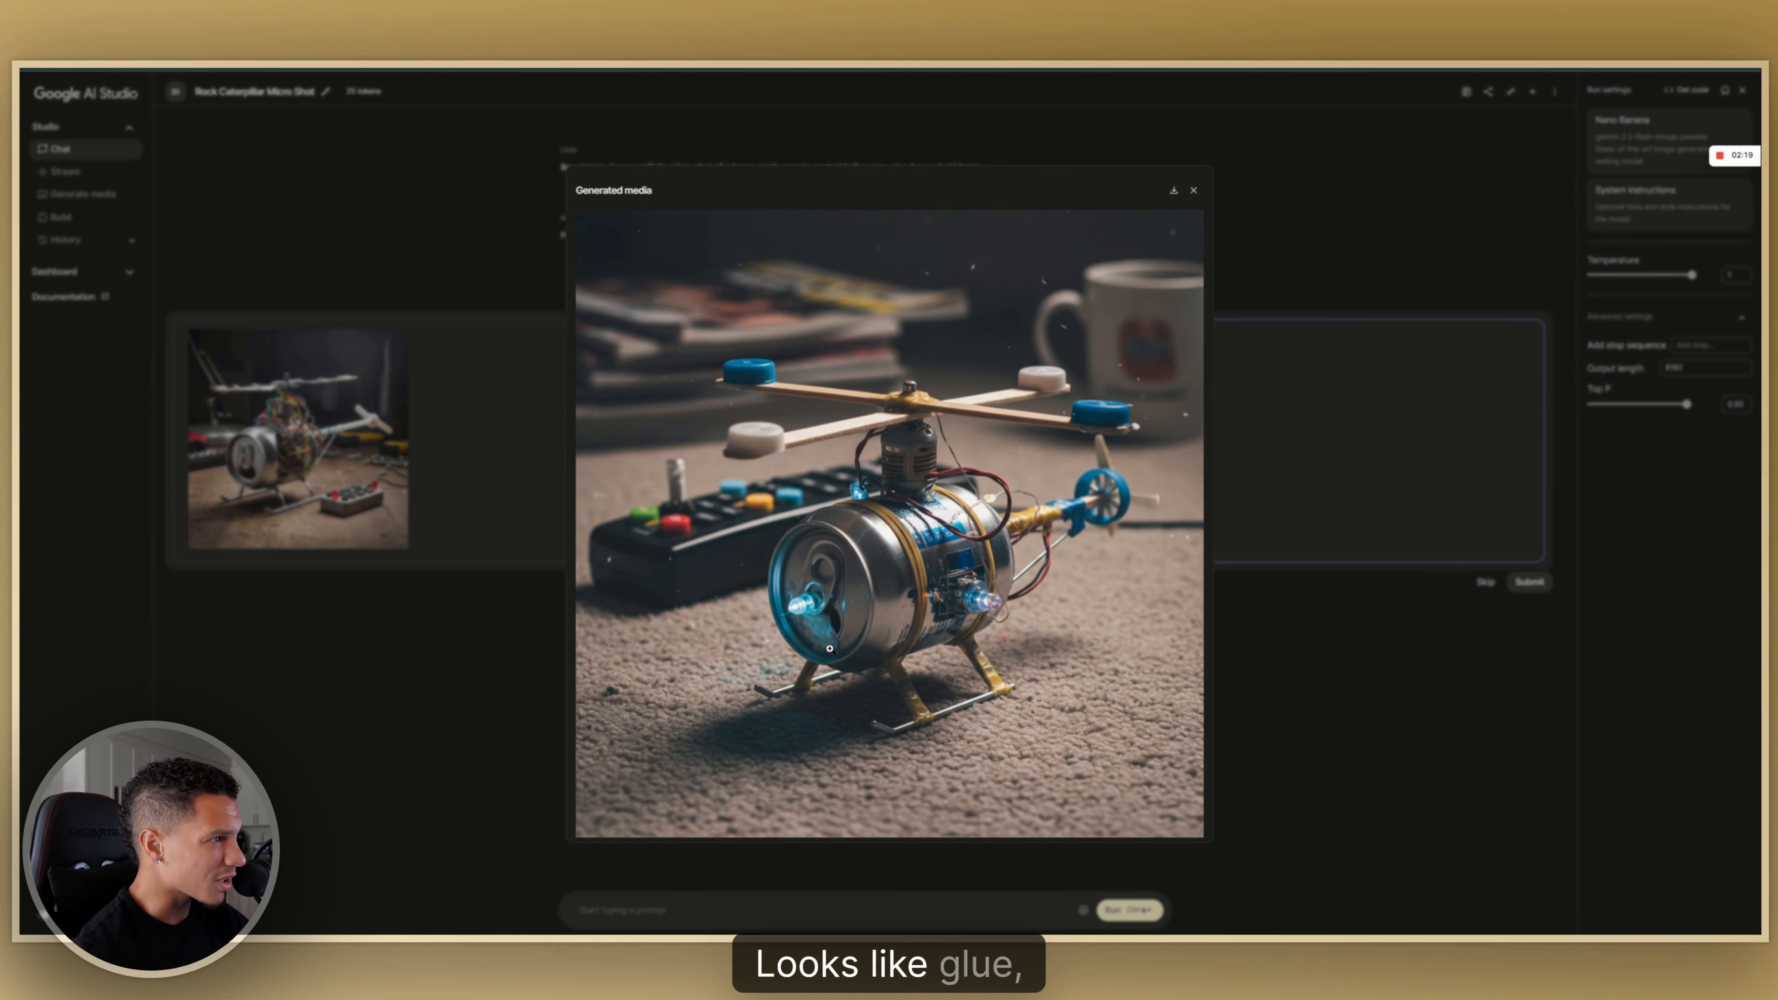
left_click(369, 655)
left_click(336, 504)
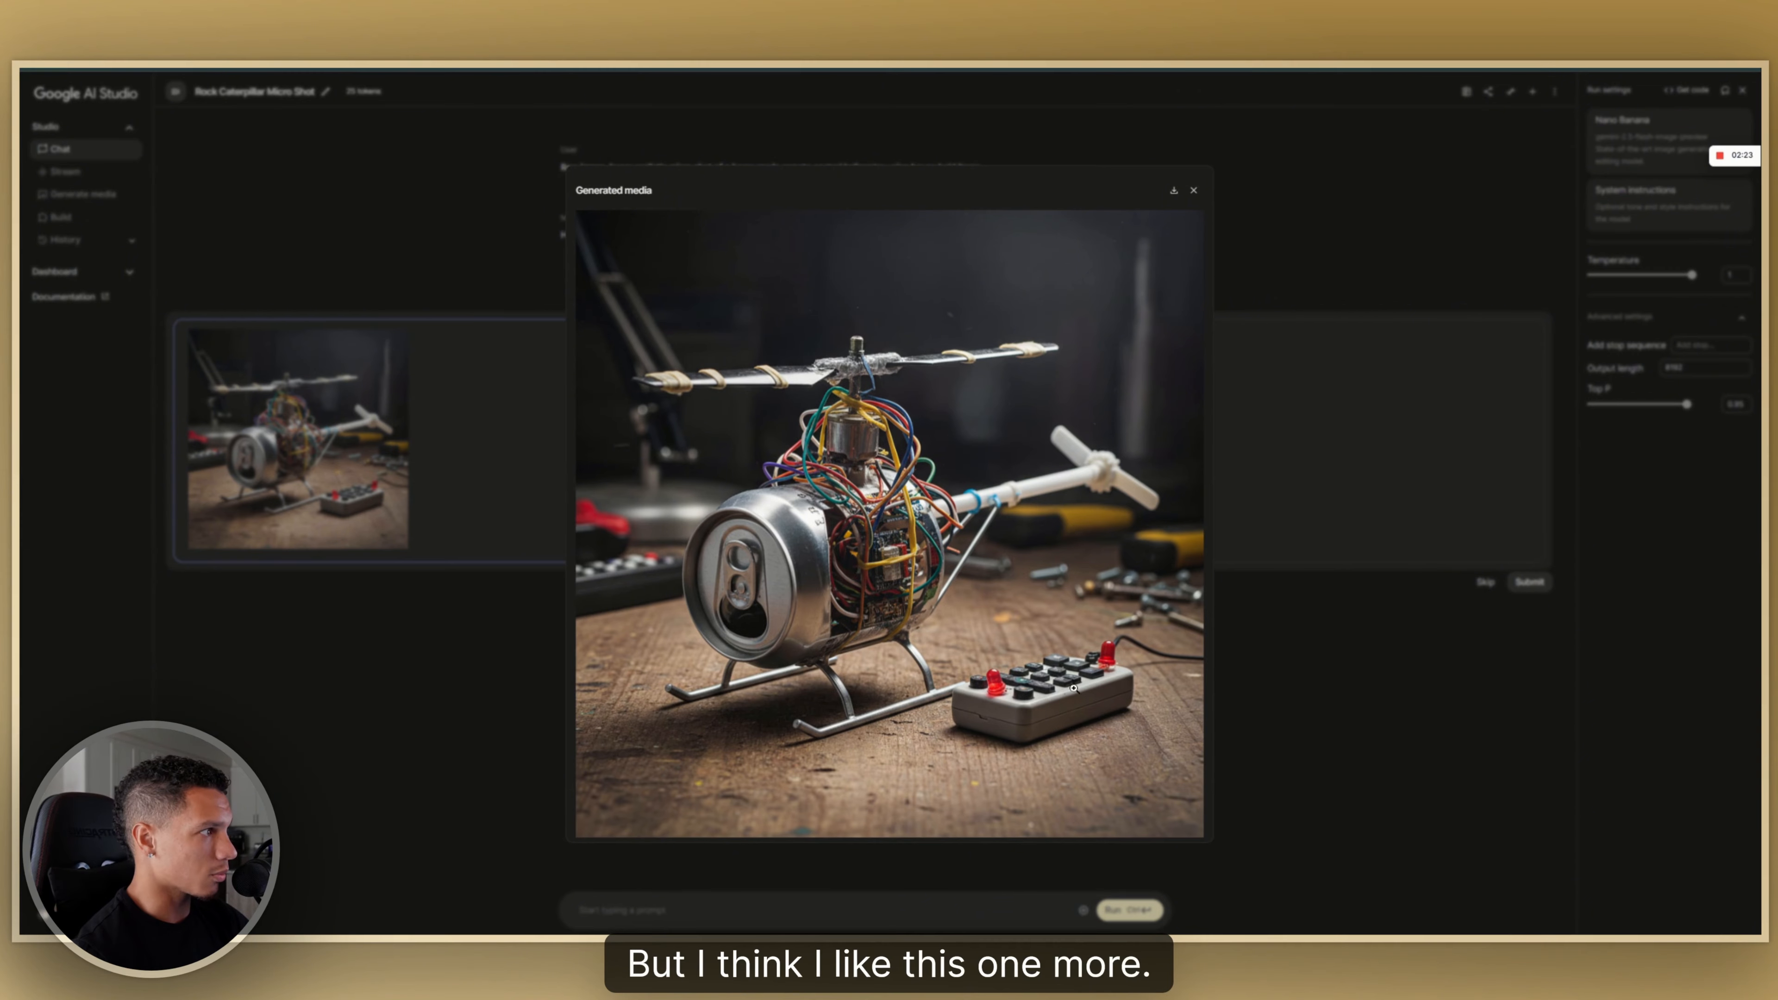
left_click(1260, 659)
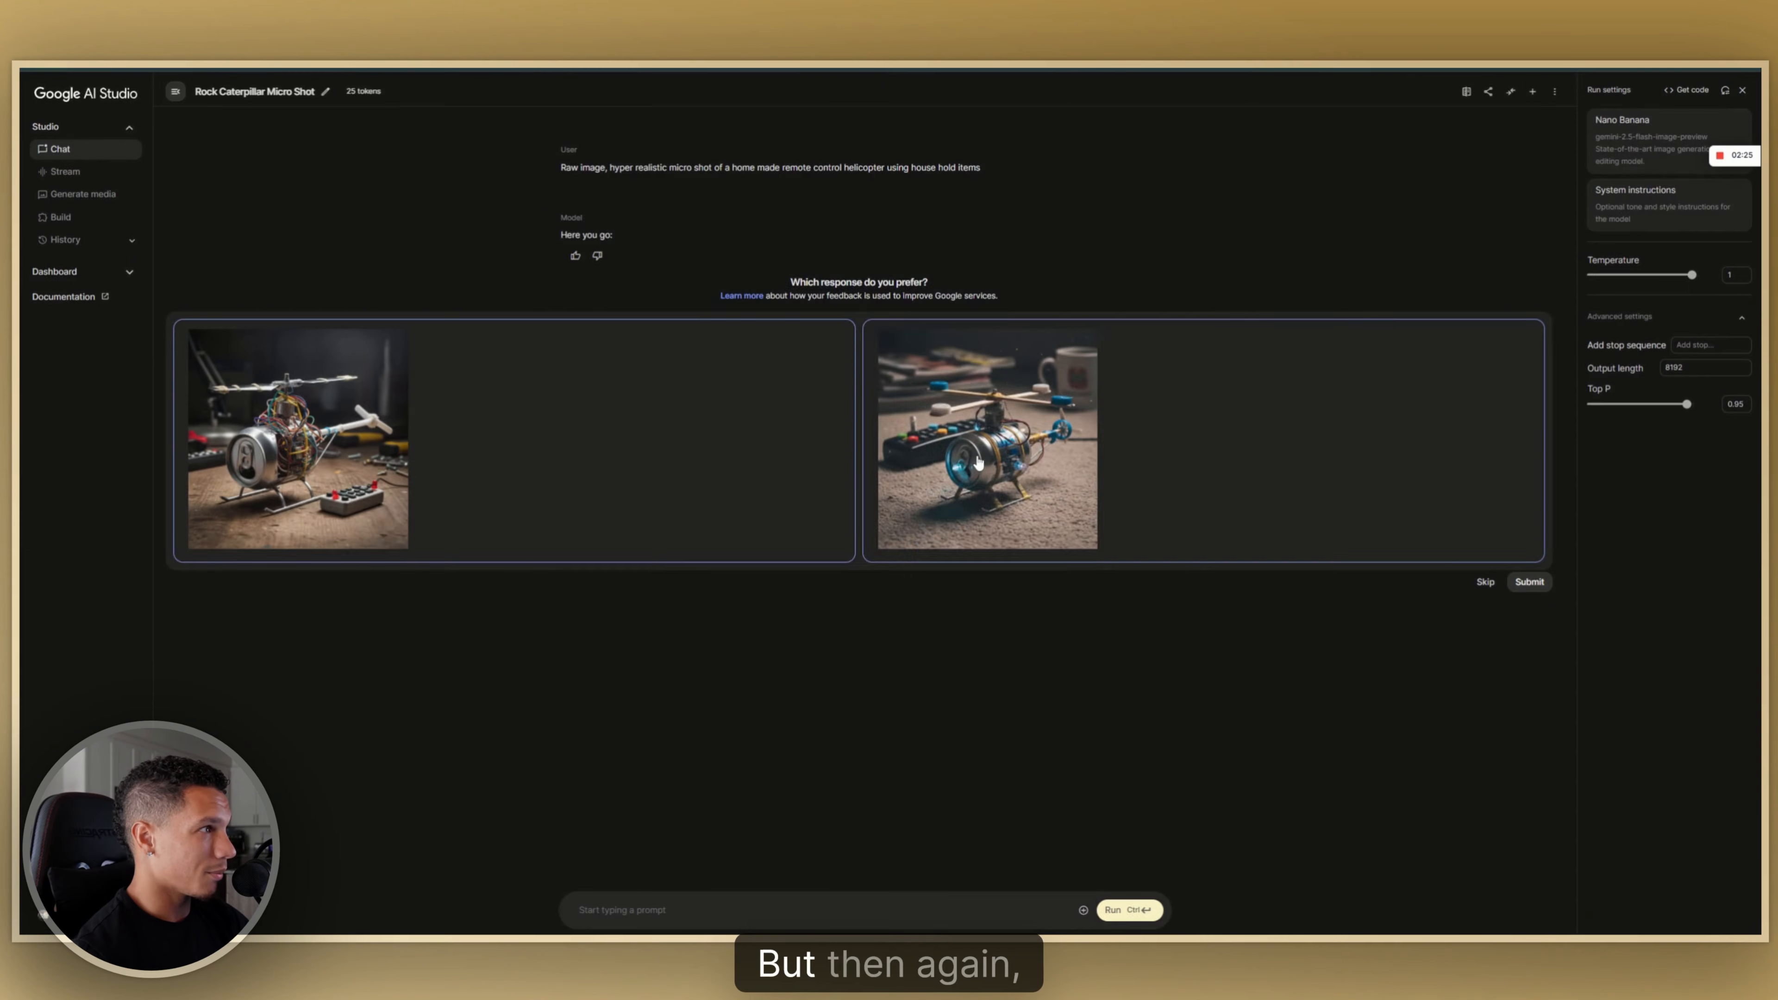
left_click(1035, 511)
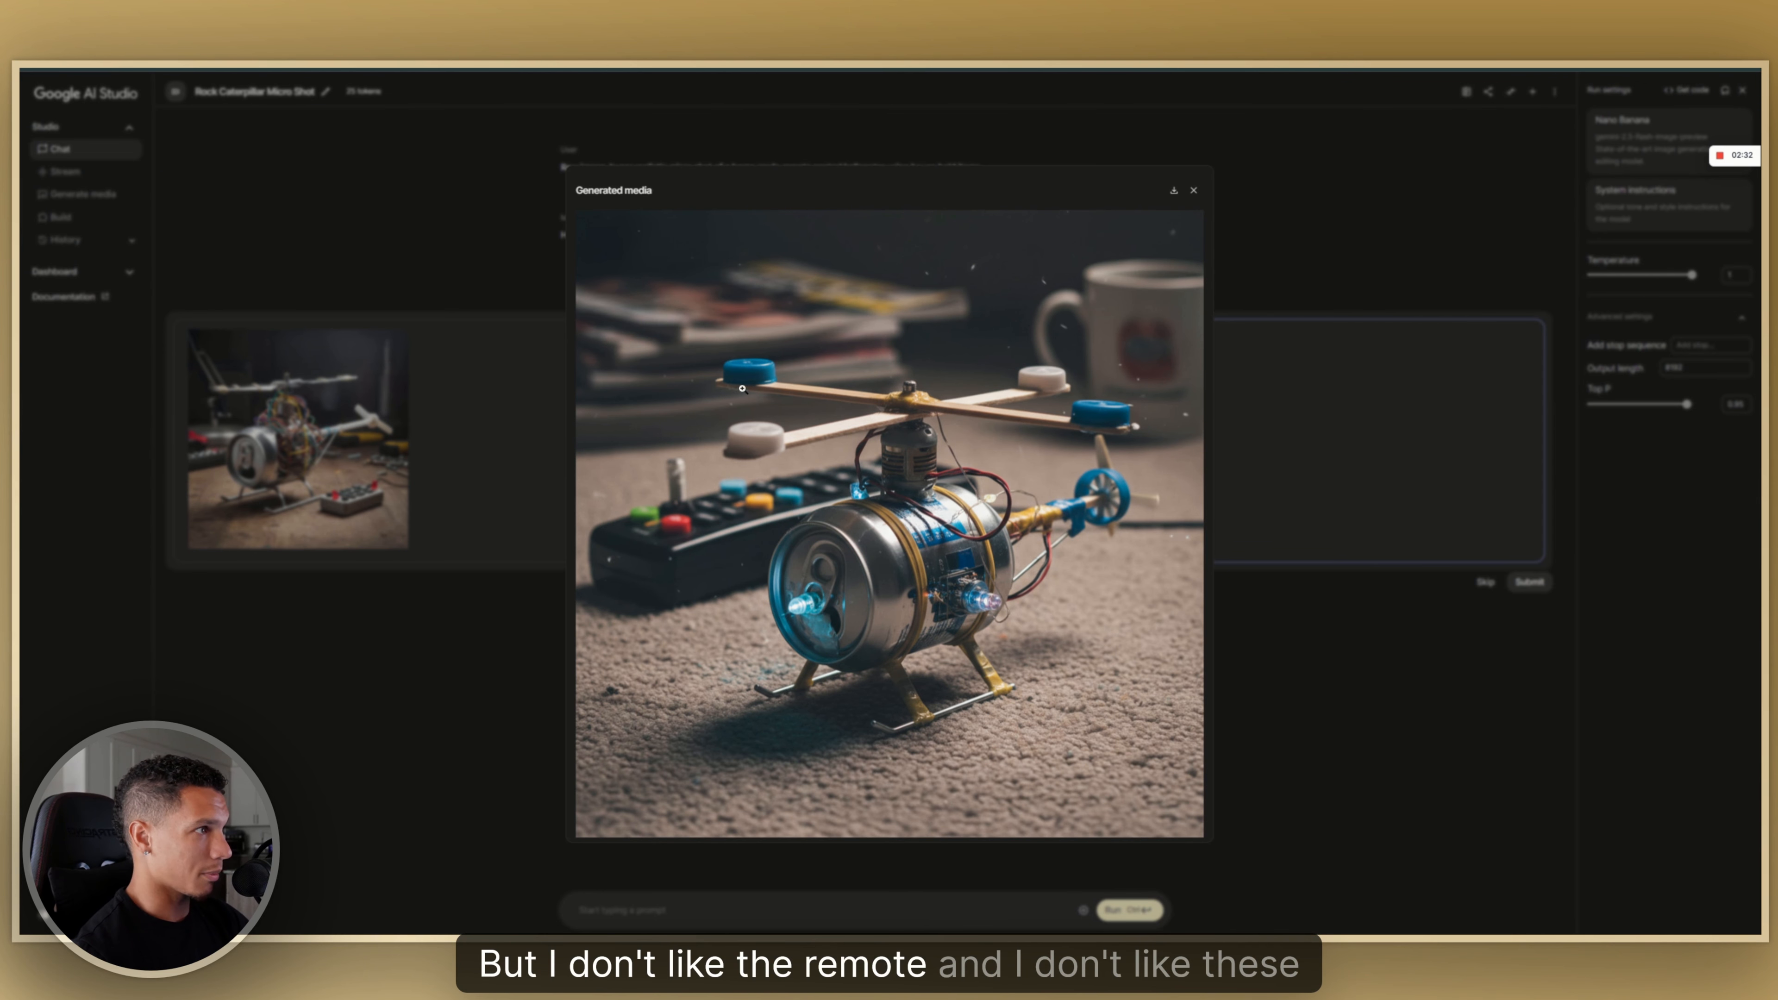
left_click(374, 630)
left_click(388, 453)
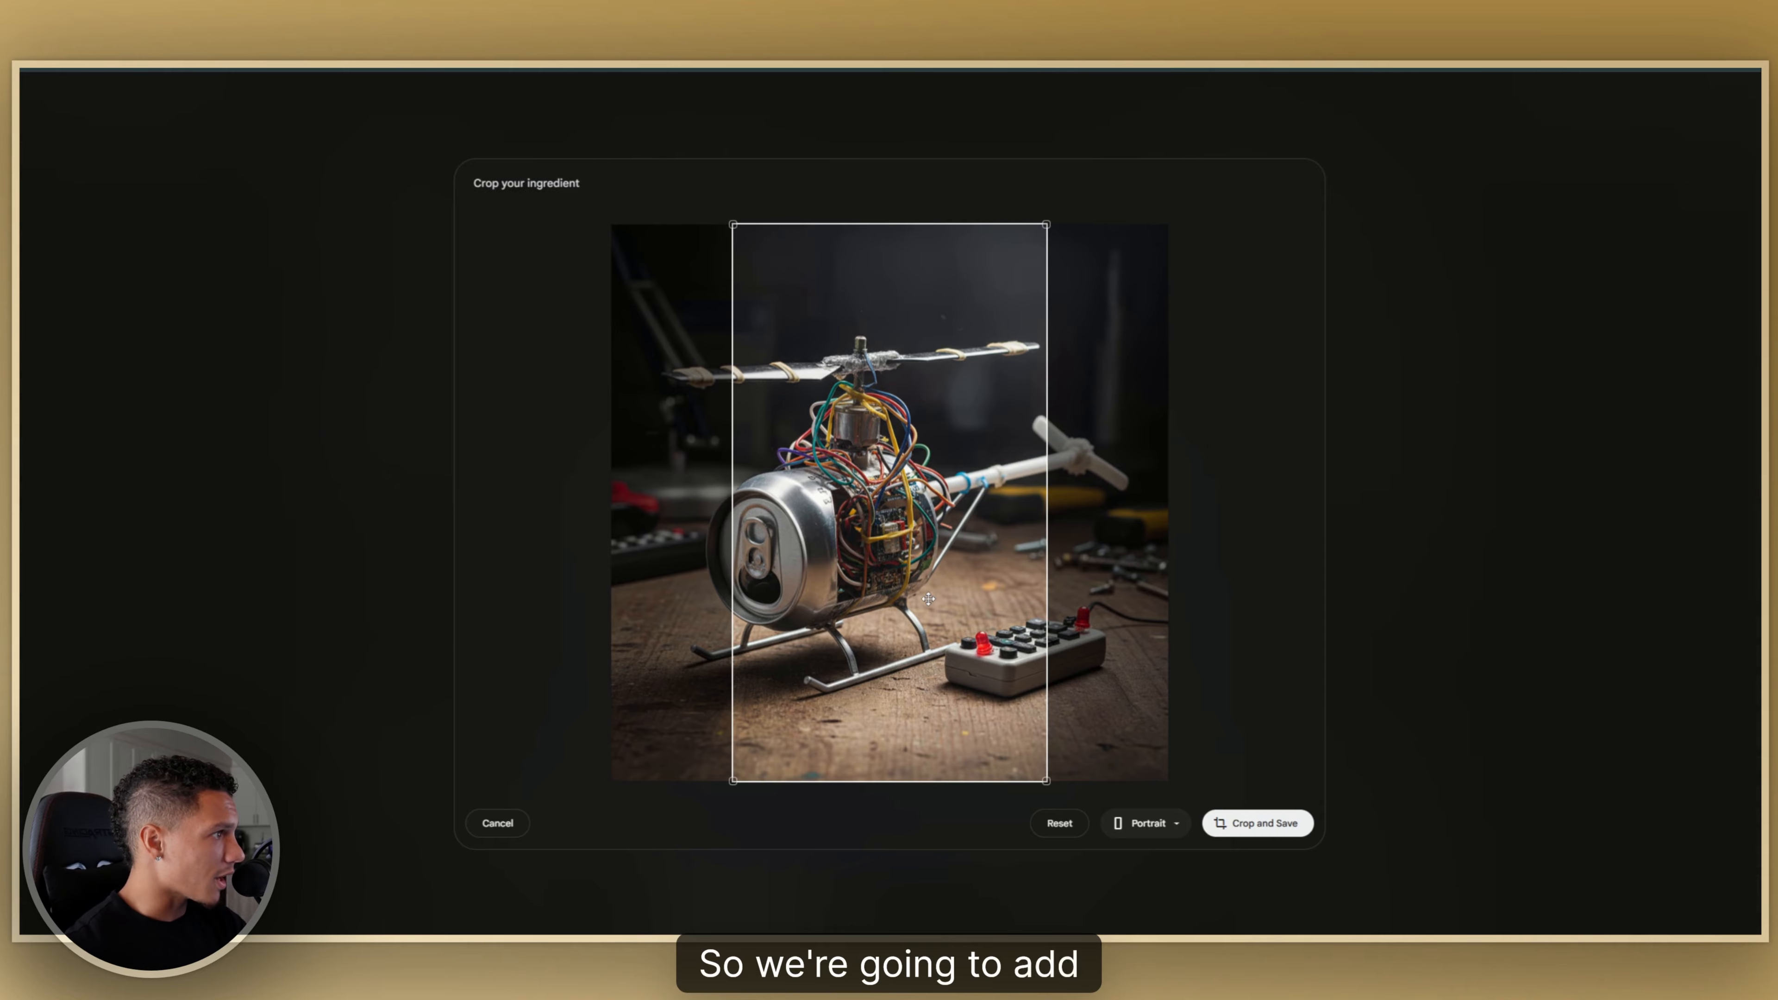
- In Flow, crop the soda-can helicopter start frame to Portrait with the crop area shifted toward the can, and save it
left_click_drag(928, 598, 860, 603)
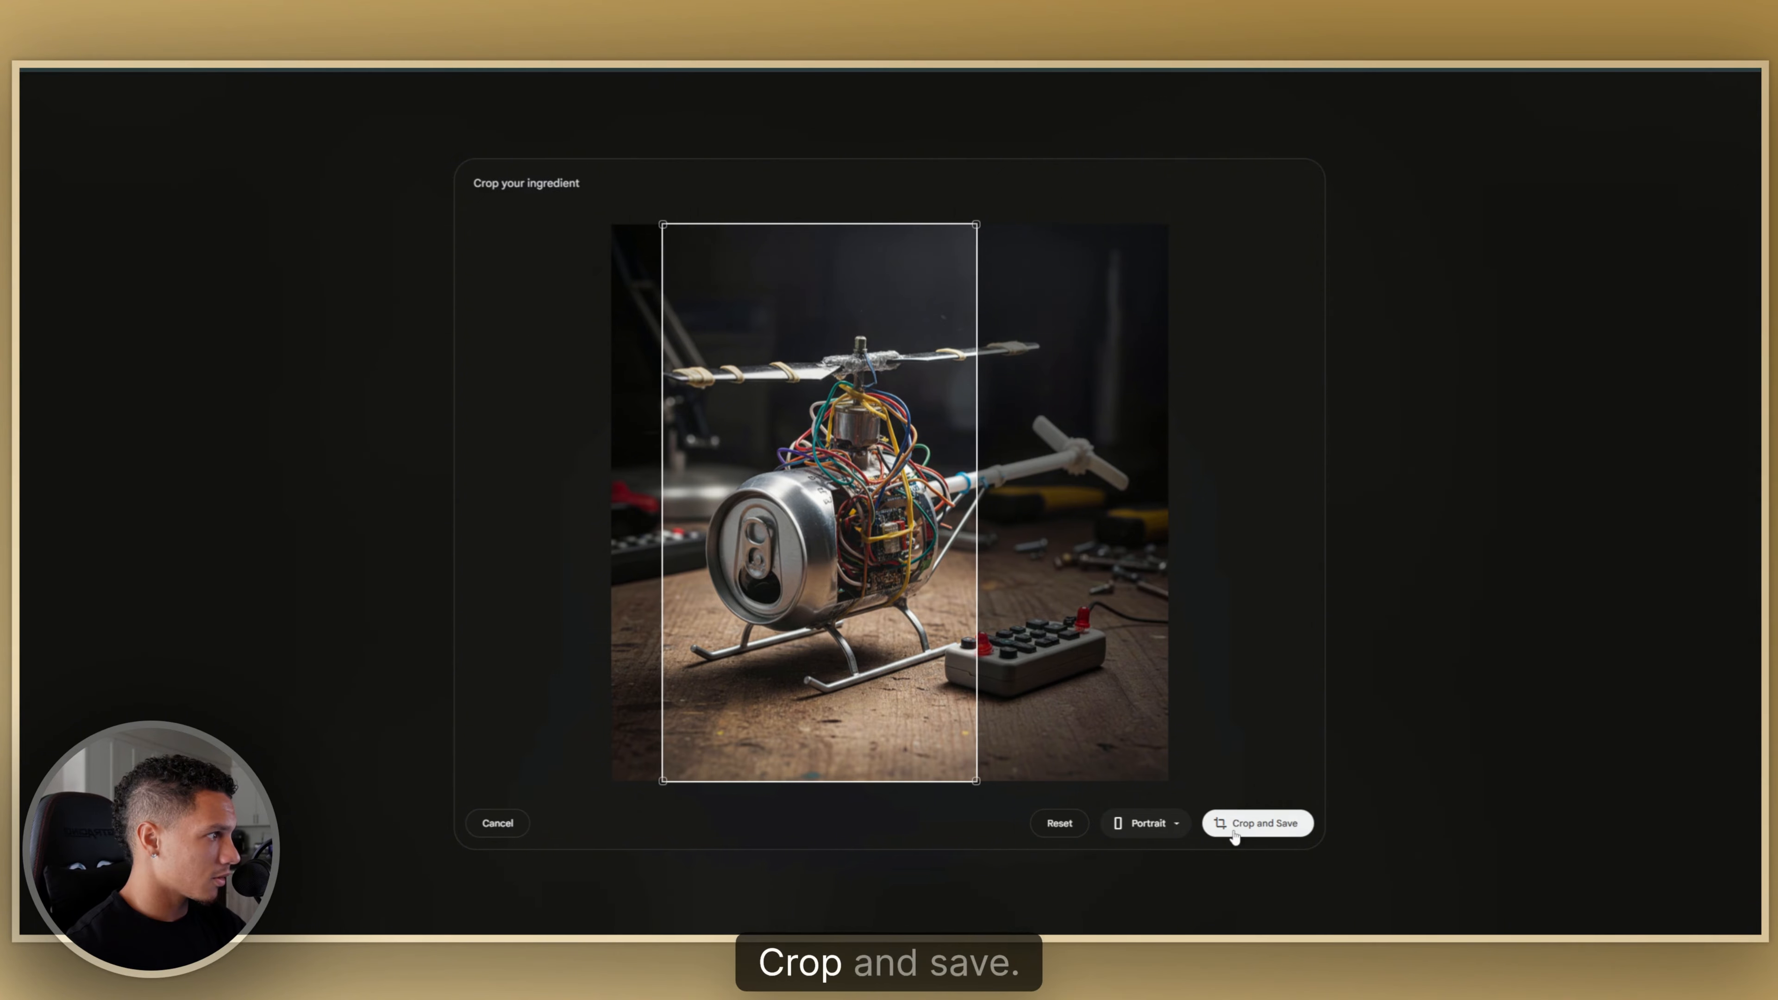
left_click(1257, 823)
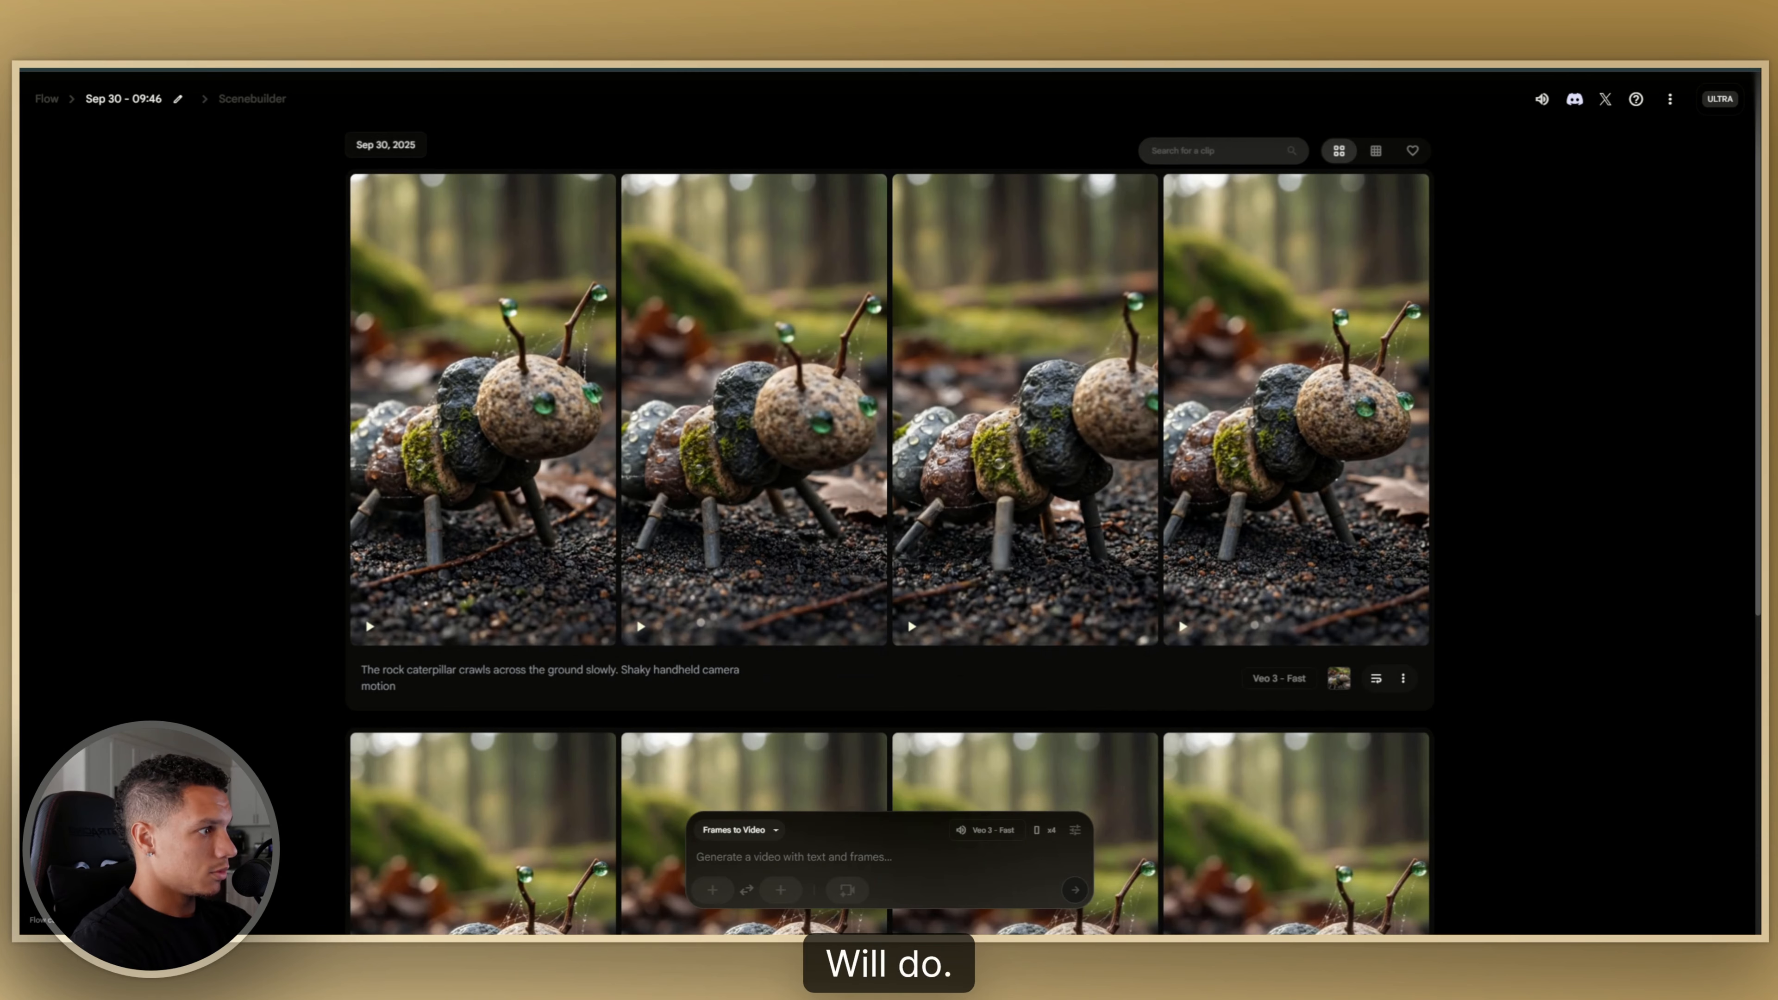
- Generate videos with the prompt "Man picks up remote and turns on the makeshift RC helicopter. Raw video, handheld shaky camera motion"
type("Man picks")
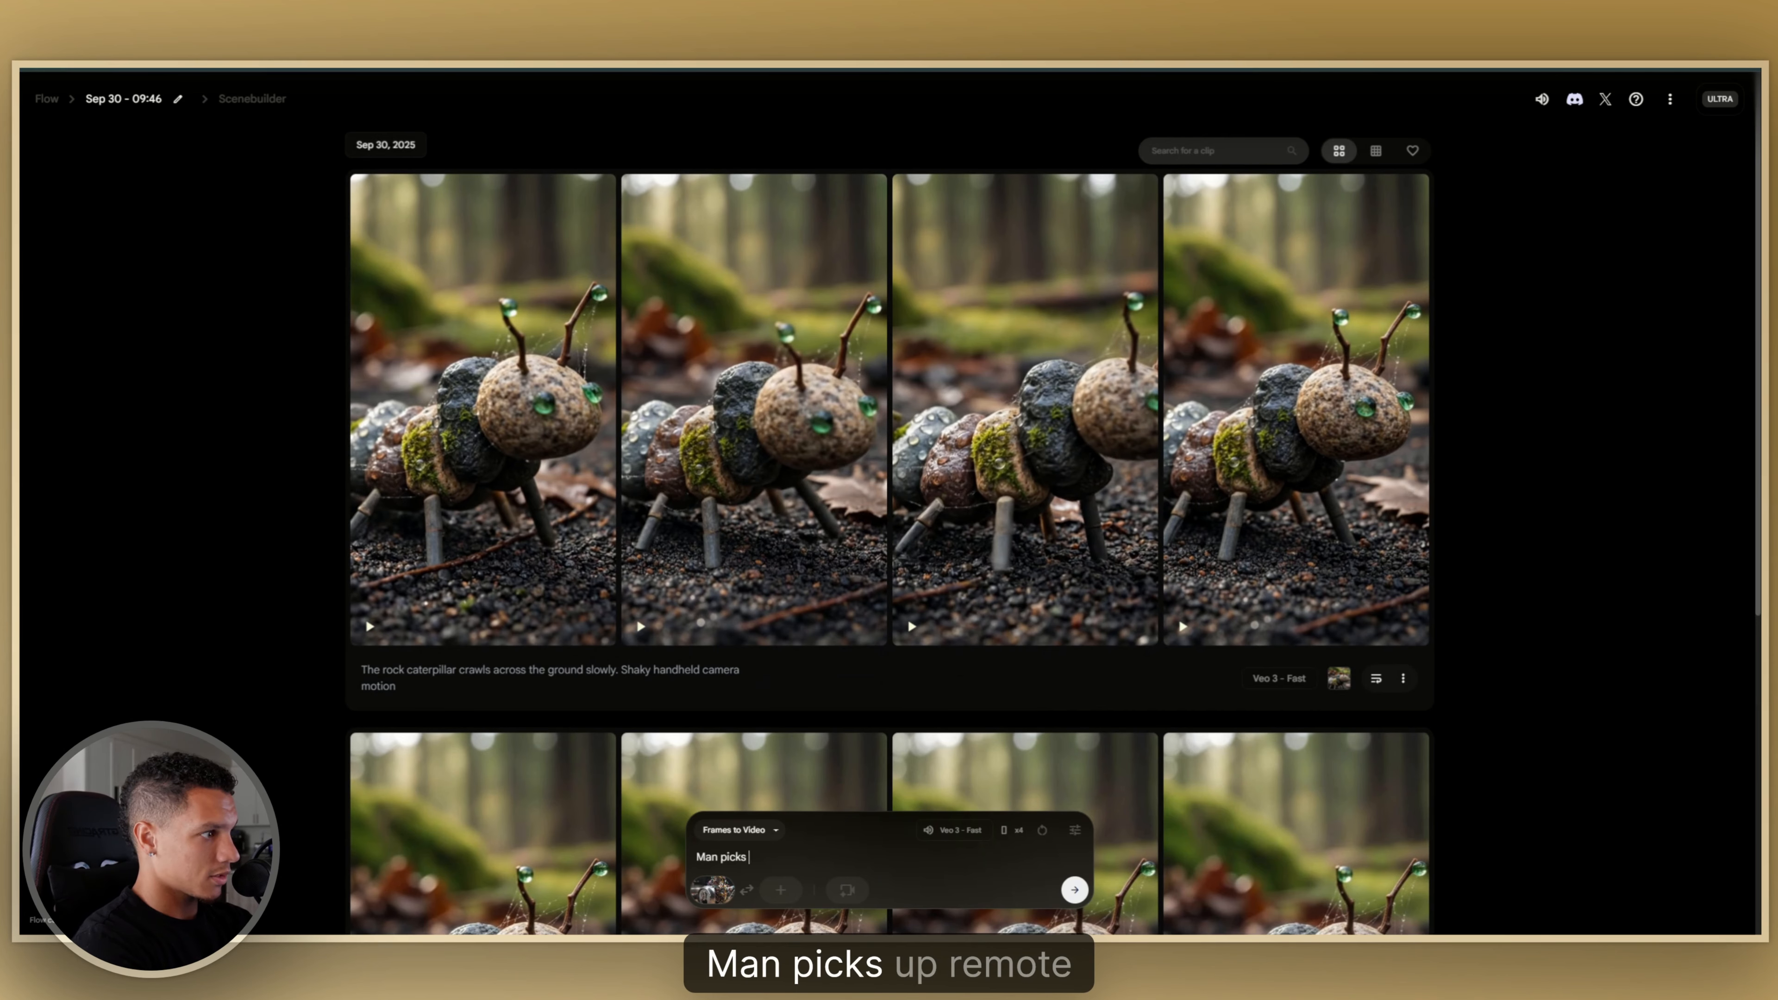
type(" up remote and ")
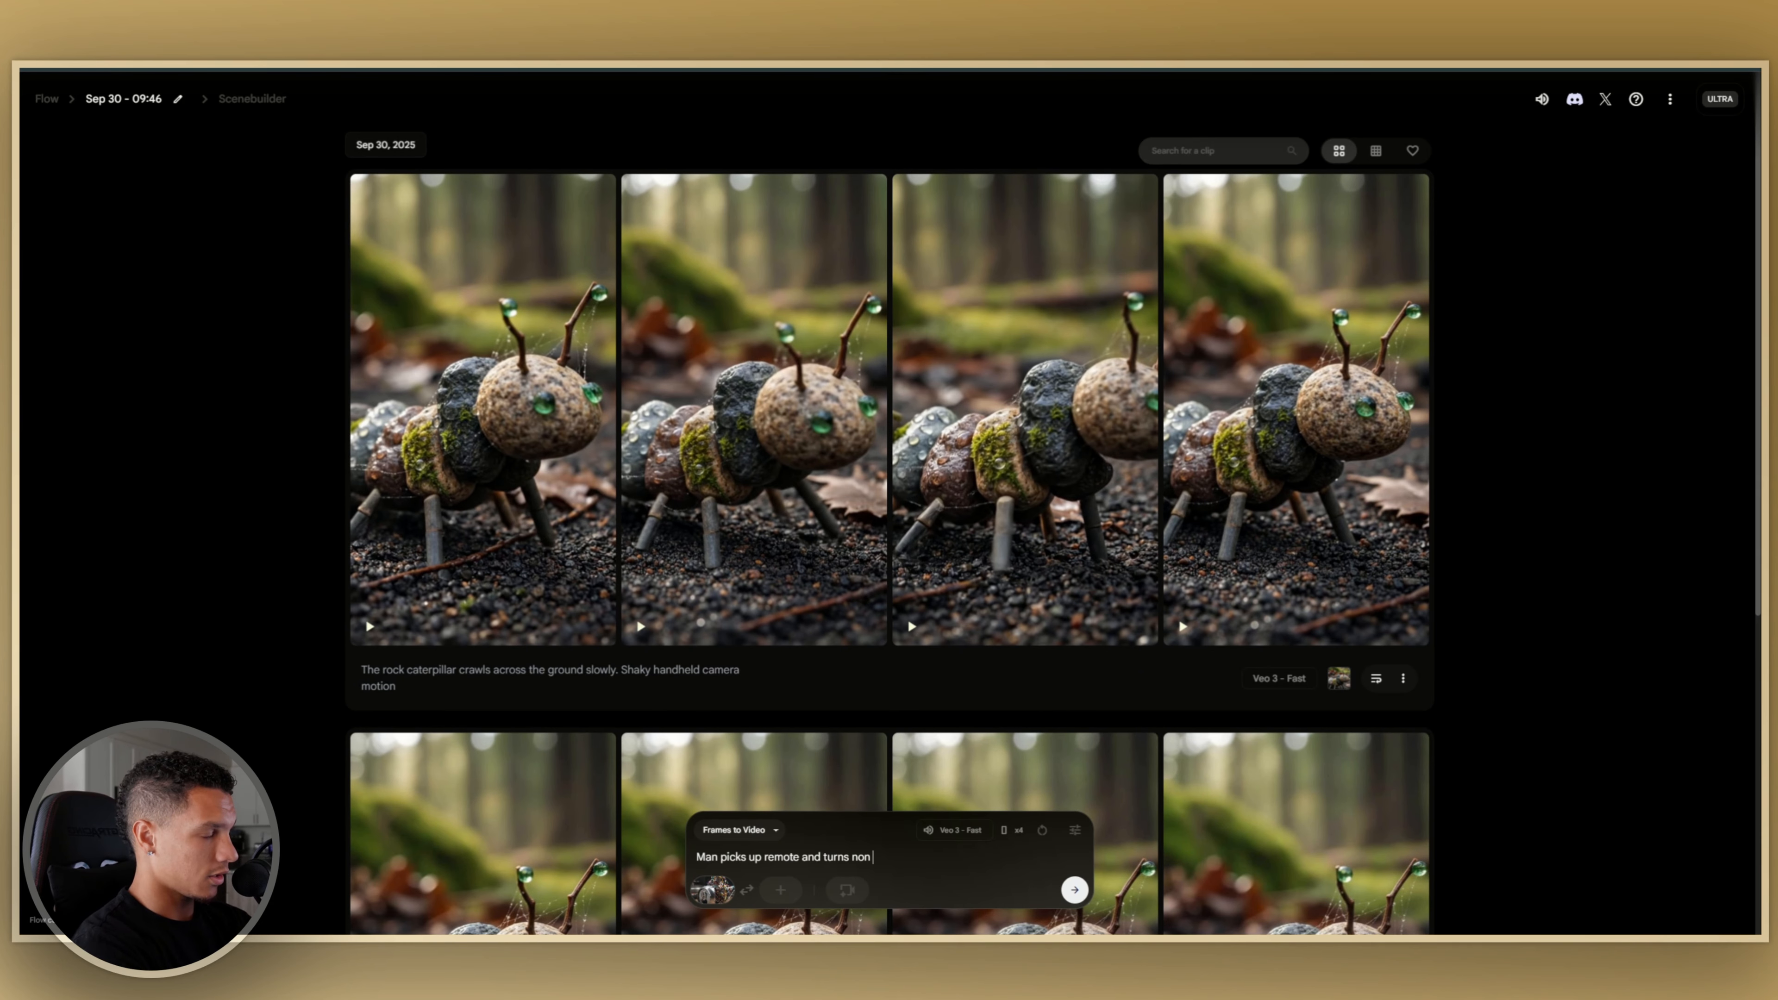
type("turns on")
key("BackSpace")
type("on the")
type("hift")
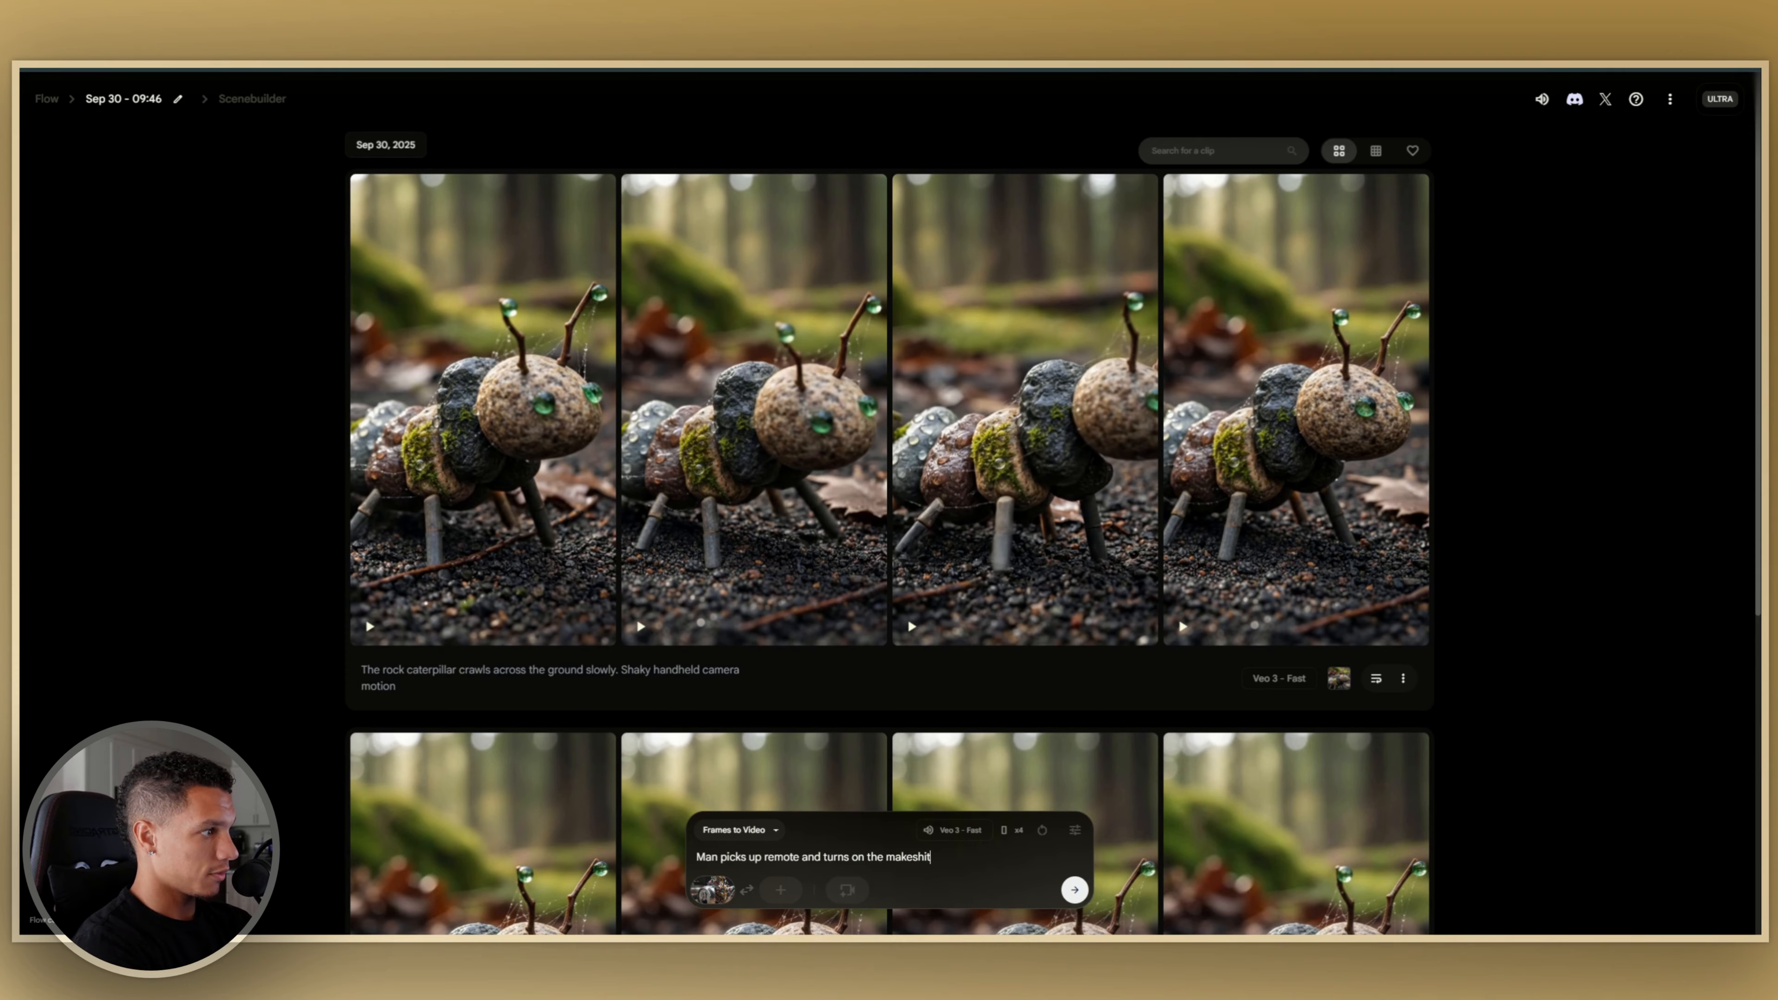
type(" RC hel")
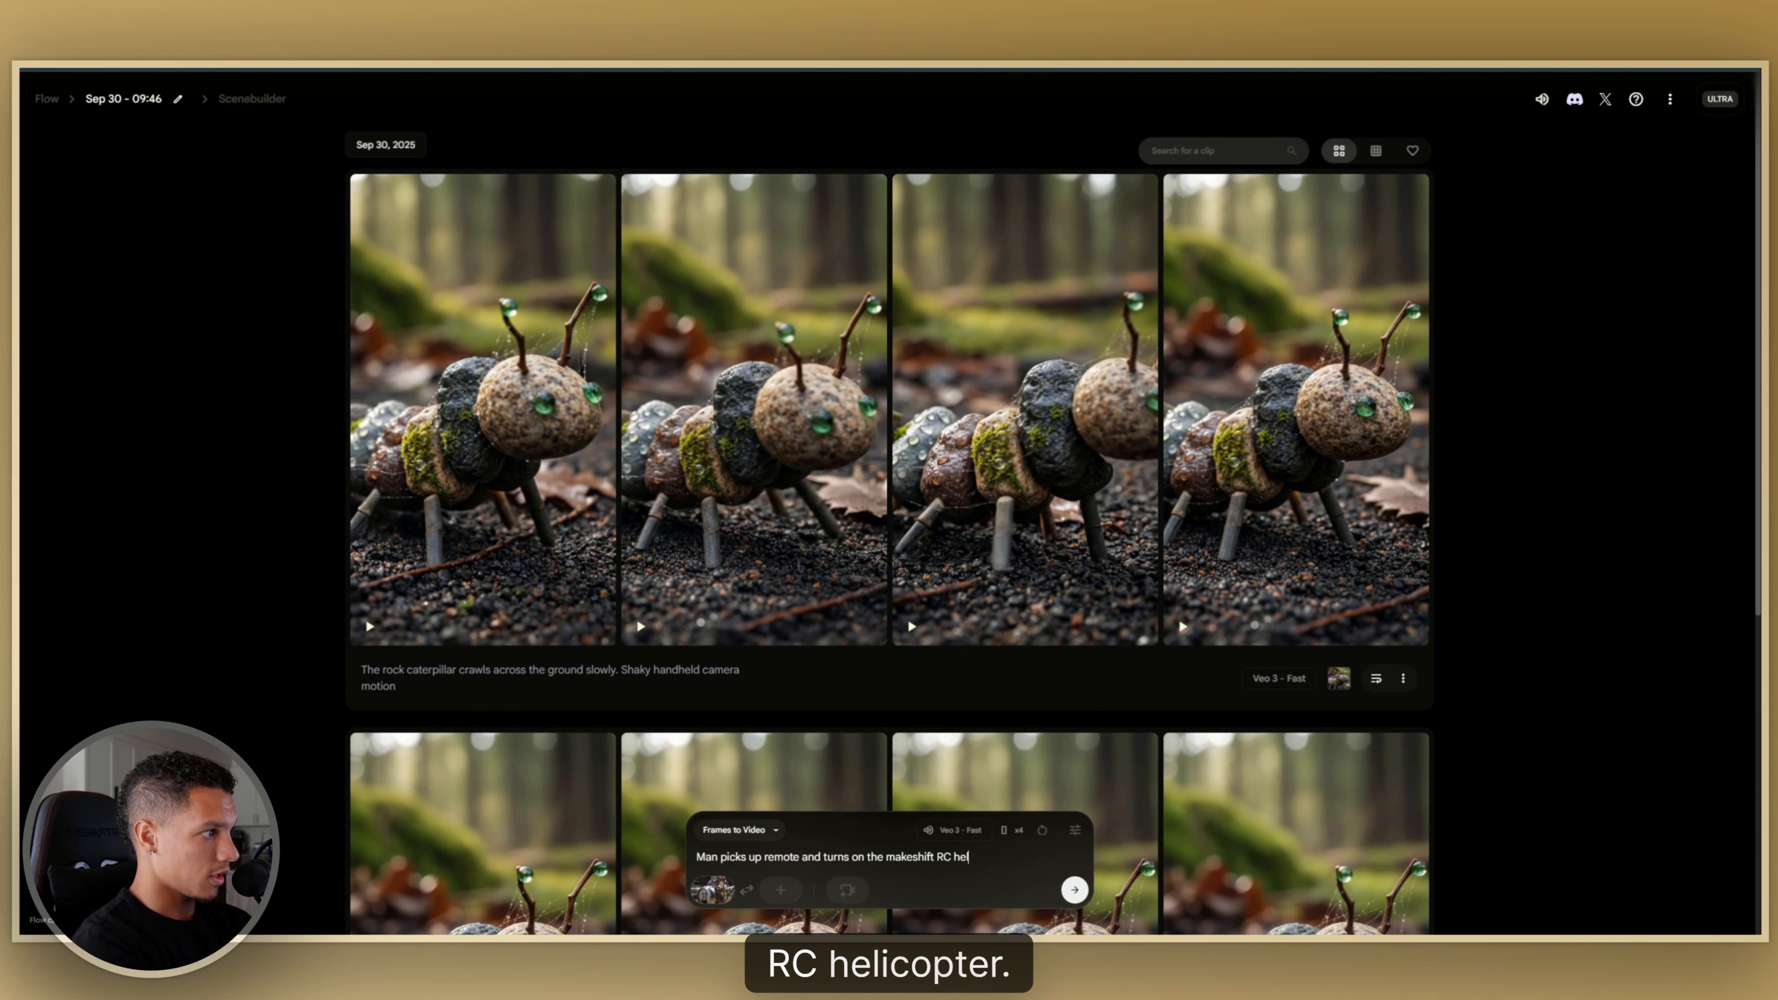
type("icopter. Raw video, hand")
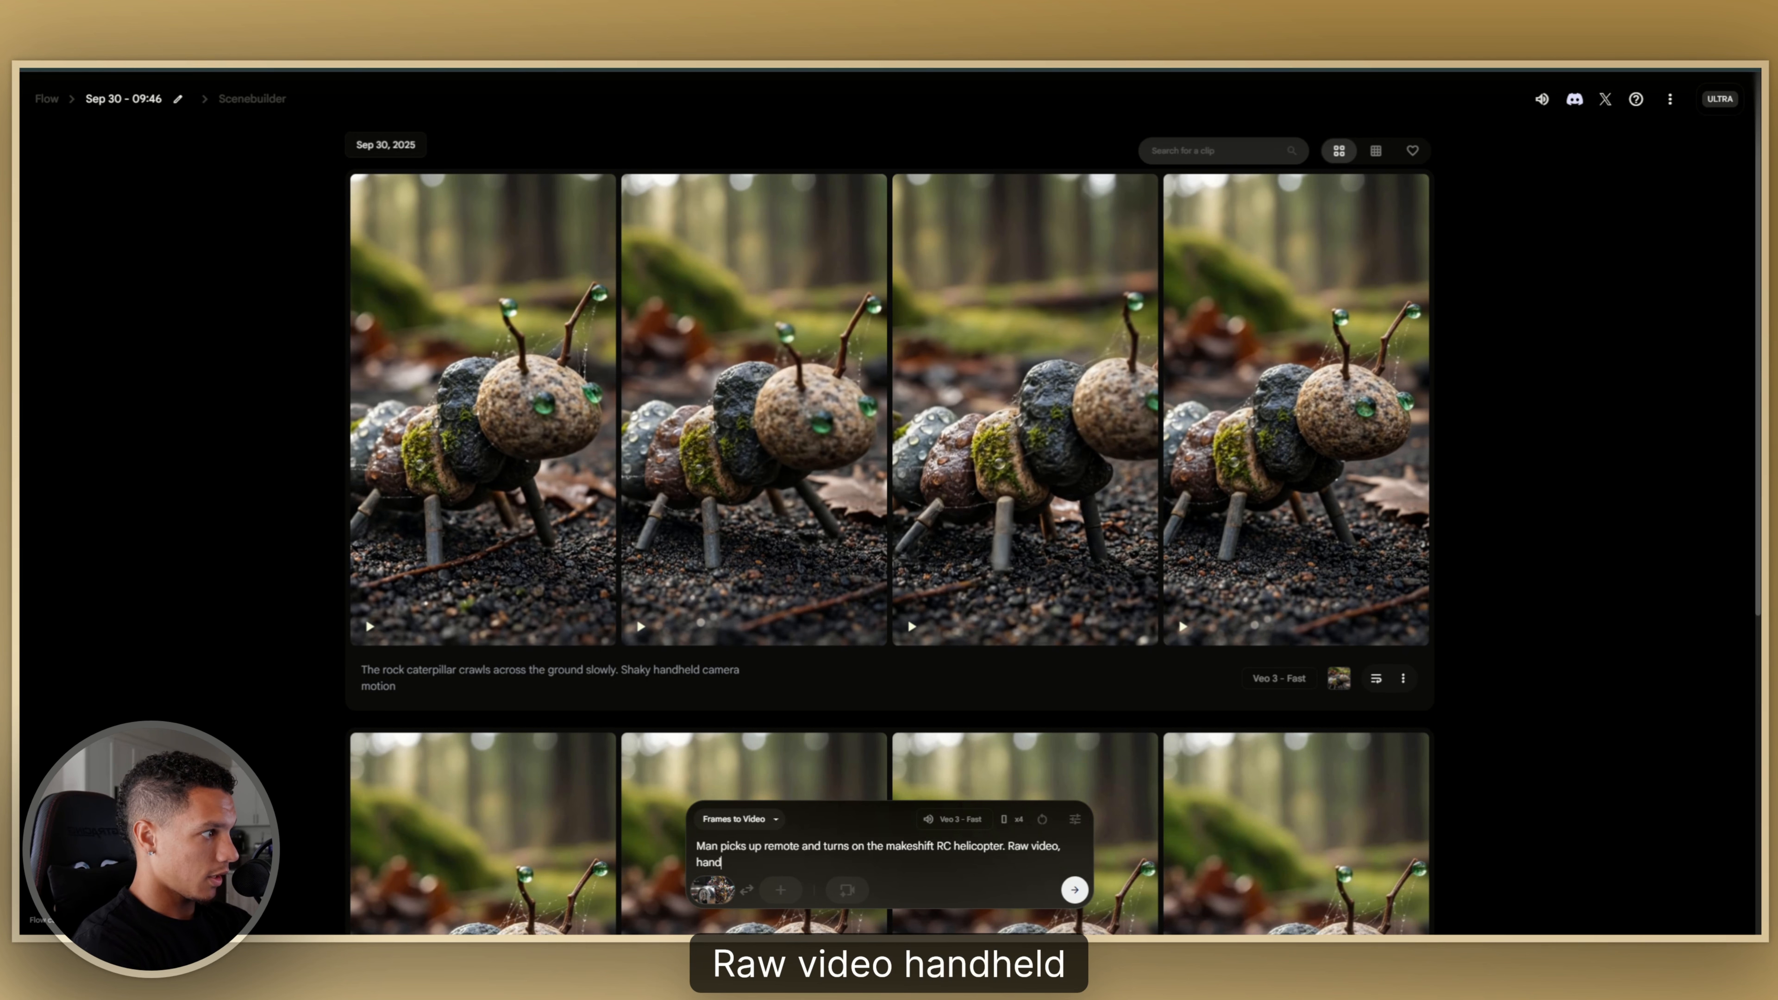
type("held shaky camera")
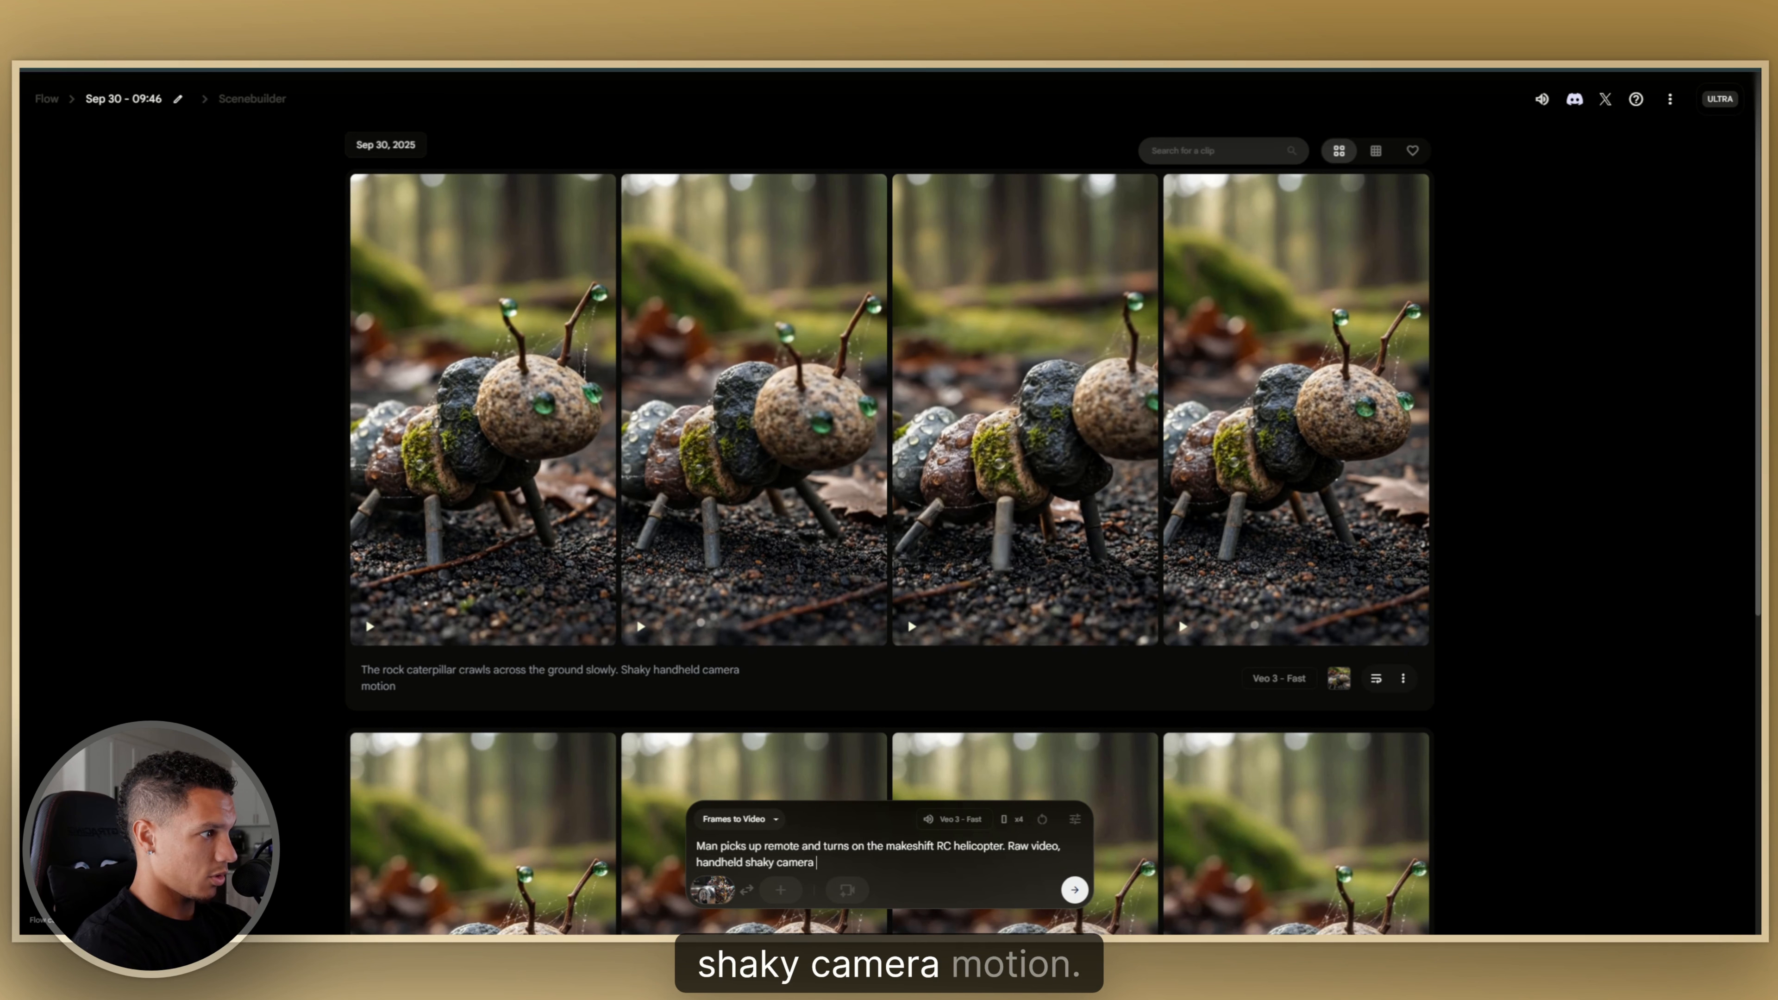
type(" motion")
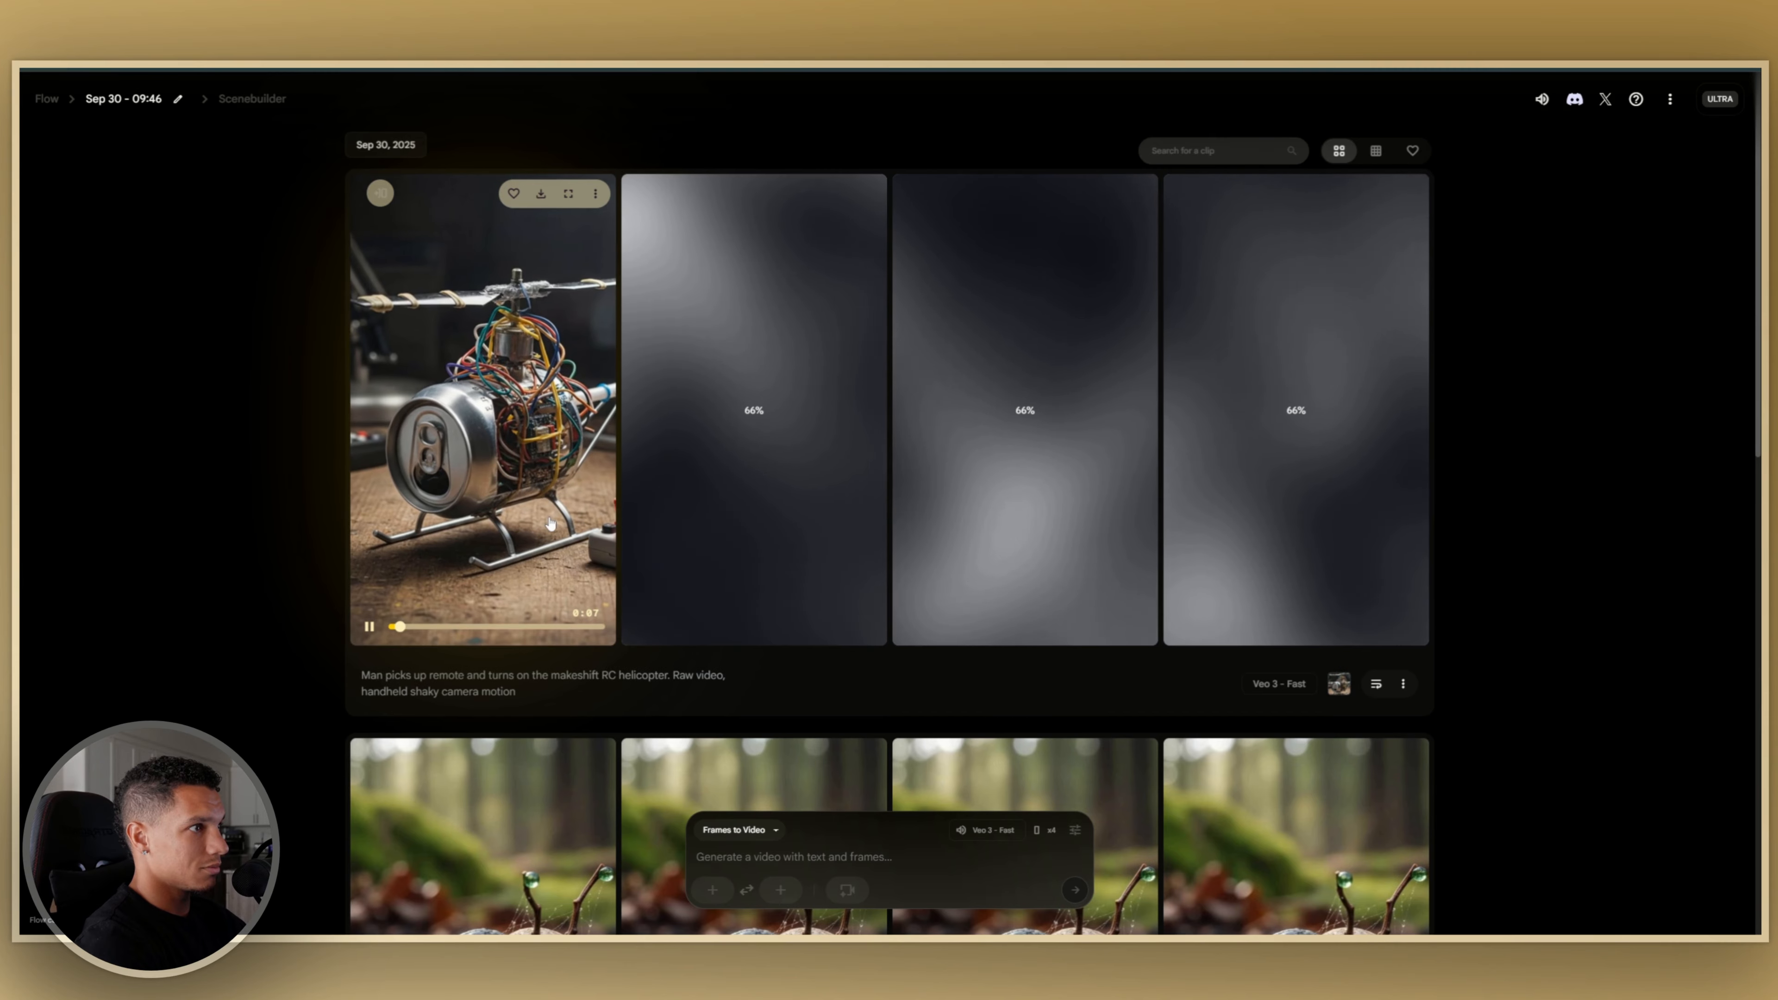
- Play and pause the first helicopter clip to check the hand, the remote and the camera shake
left_click(445, 433)
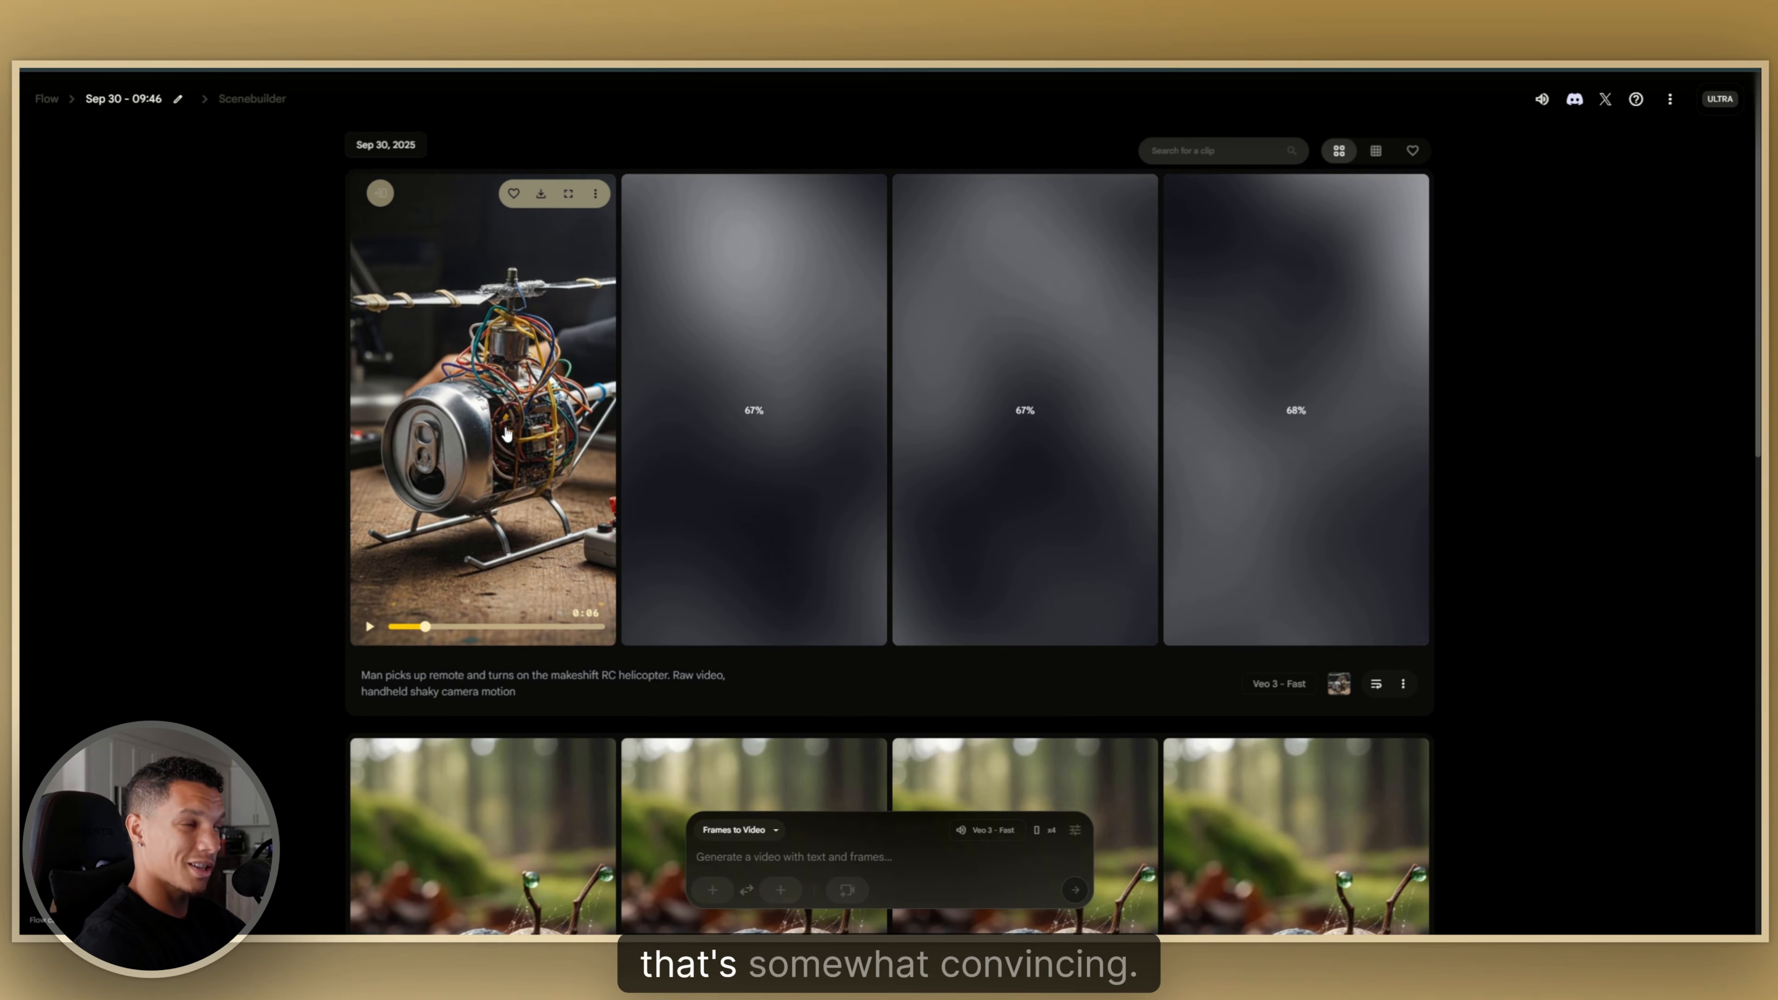
left_click(469, 523)
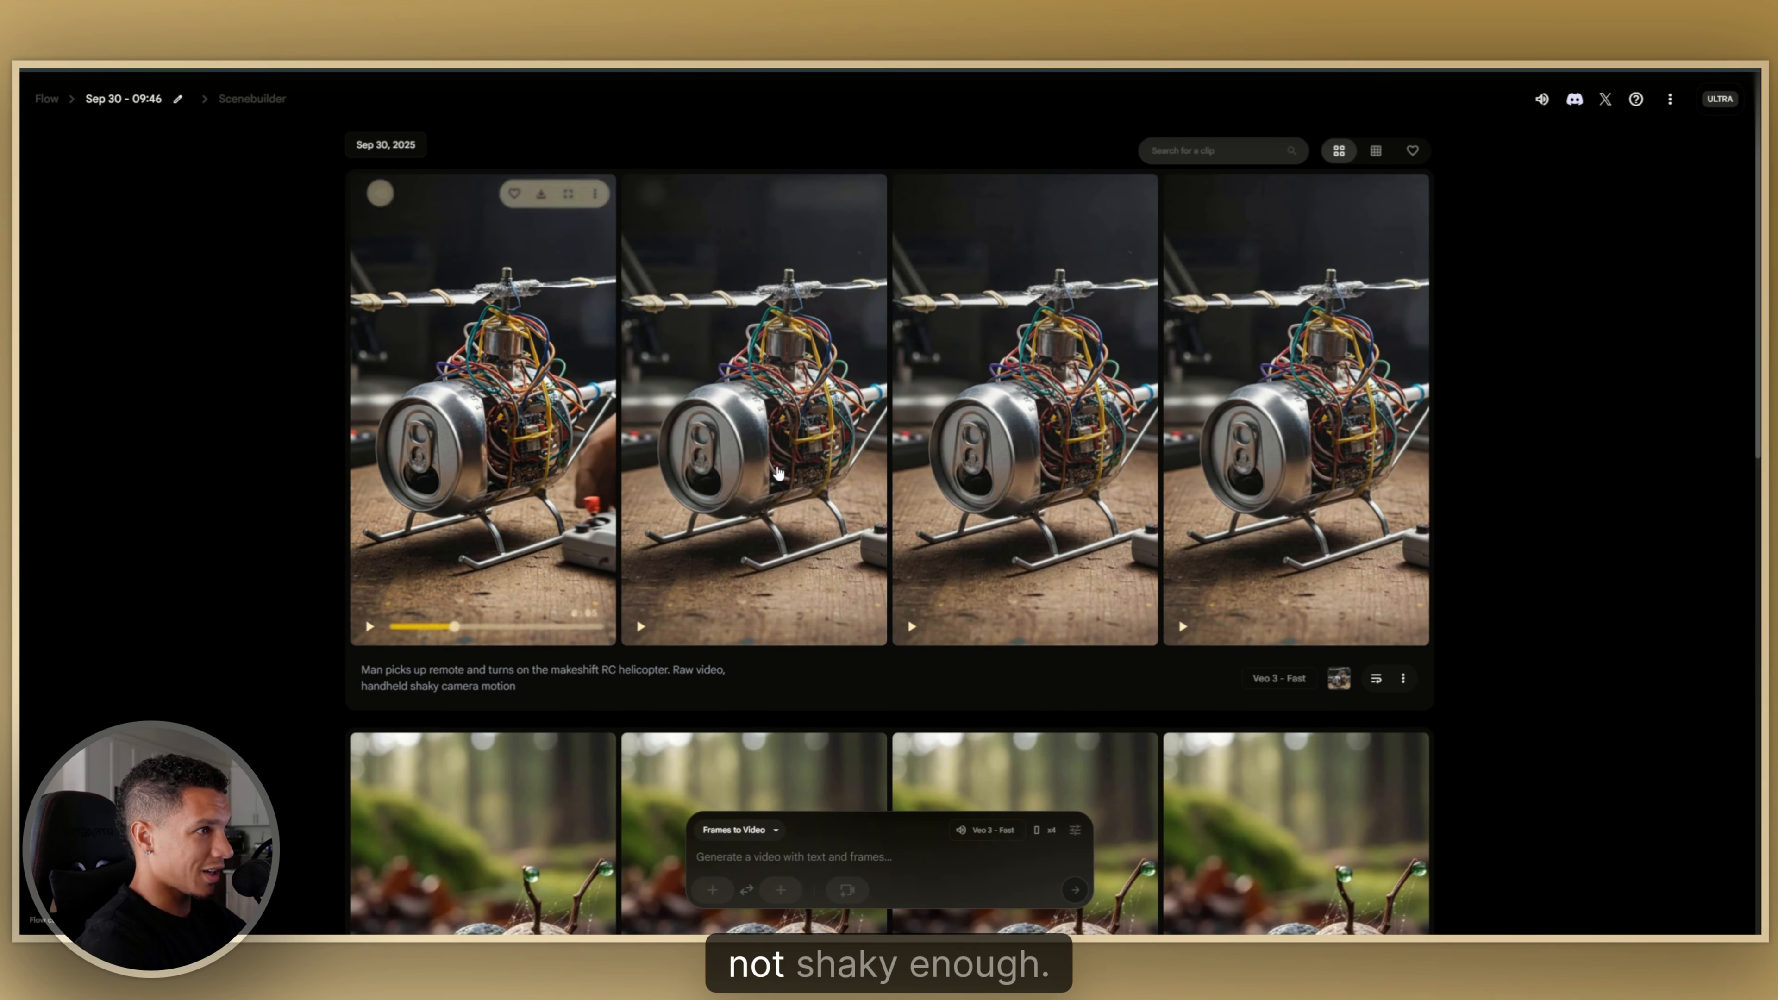
- In Flow, play the remaining soda-can helicopter clips to compare the hand, remote, rotor and camera motion
left_click(833, 482)
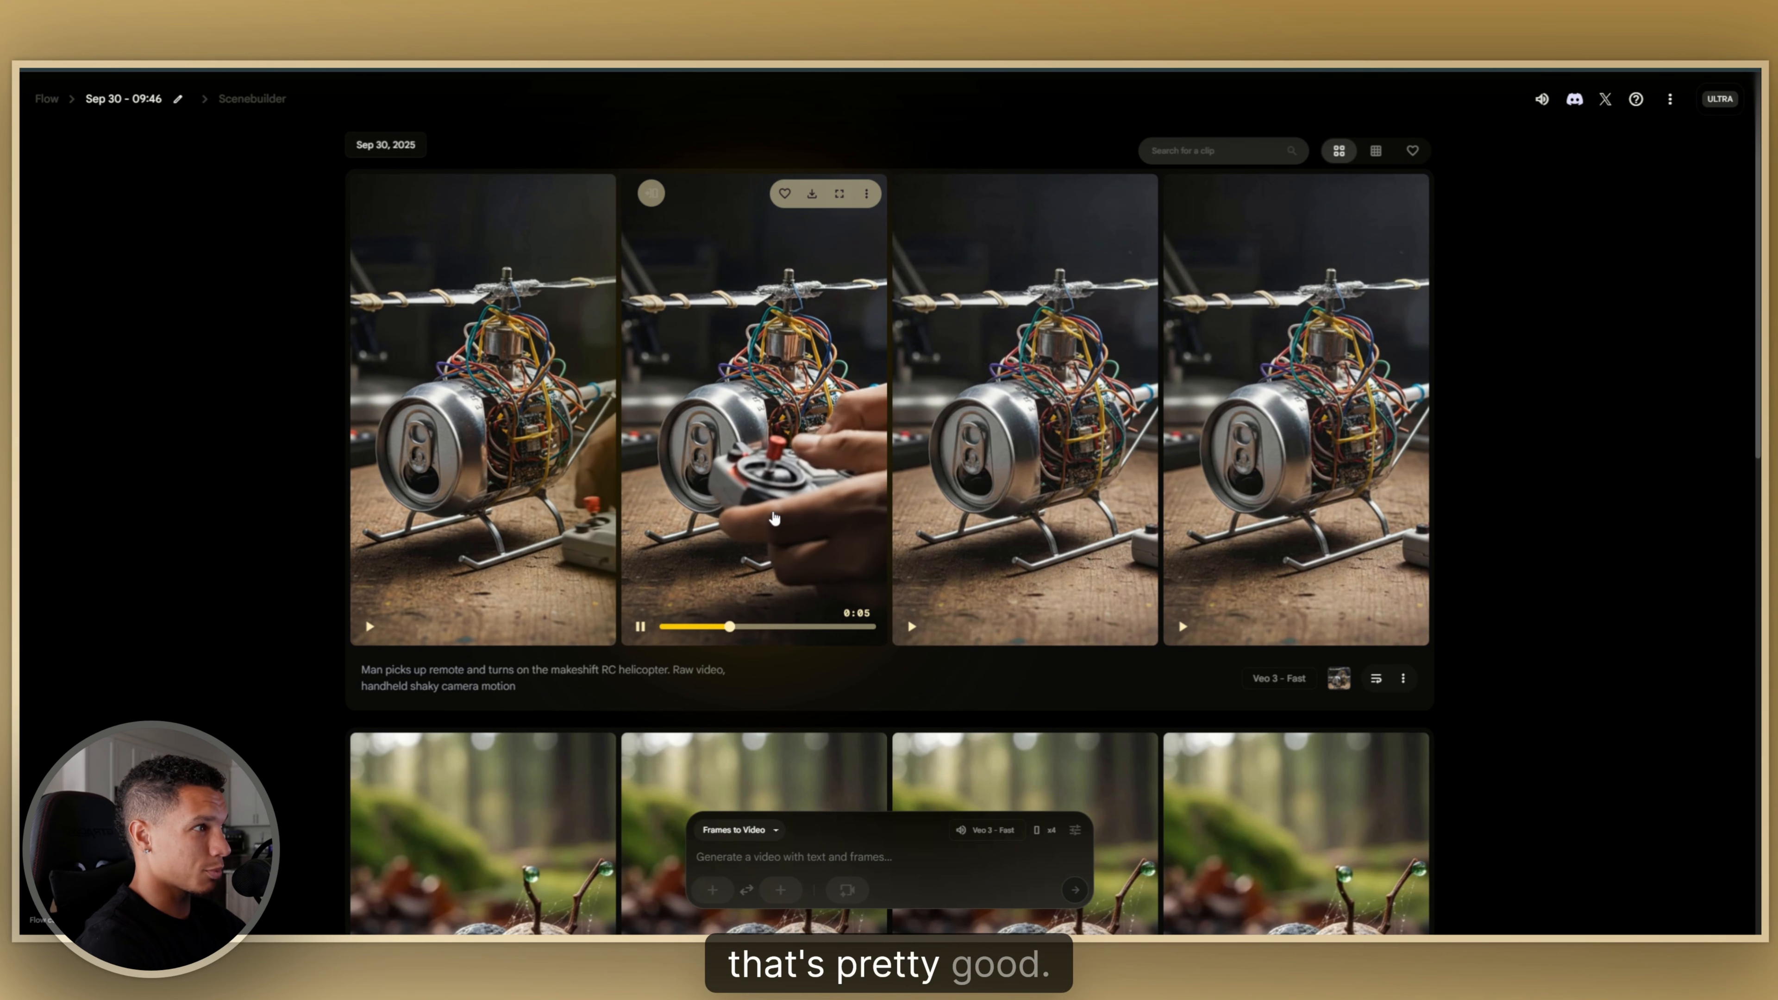
mouse_move(902, 416)
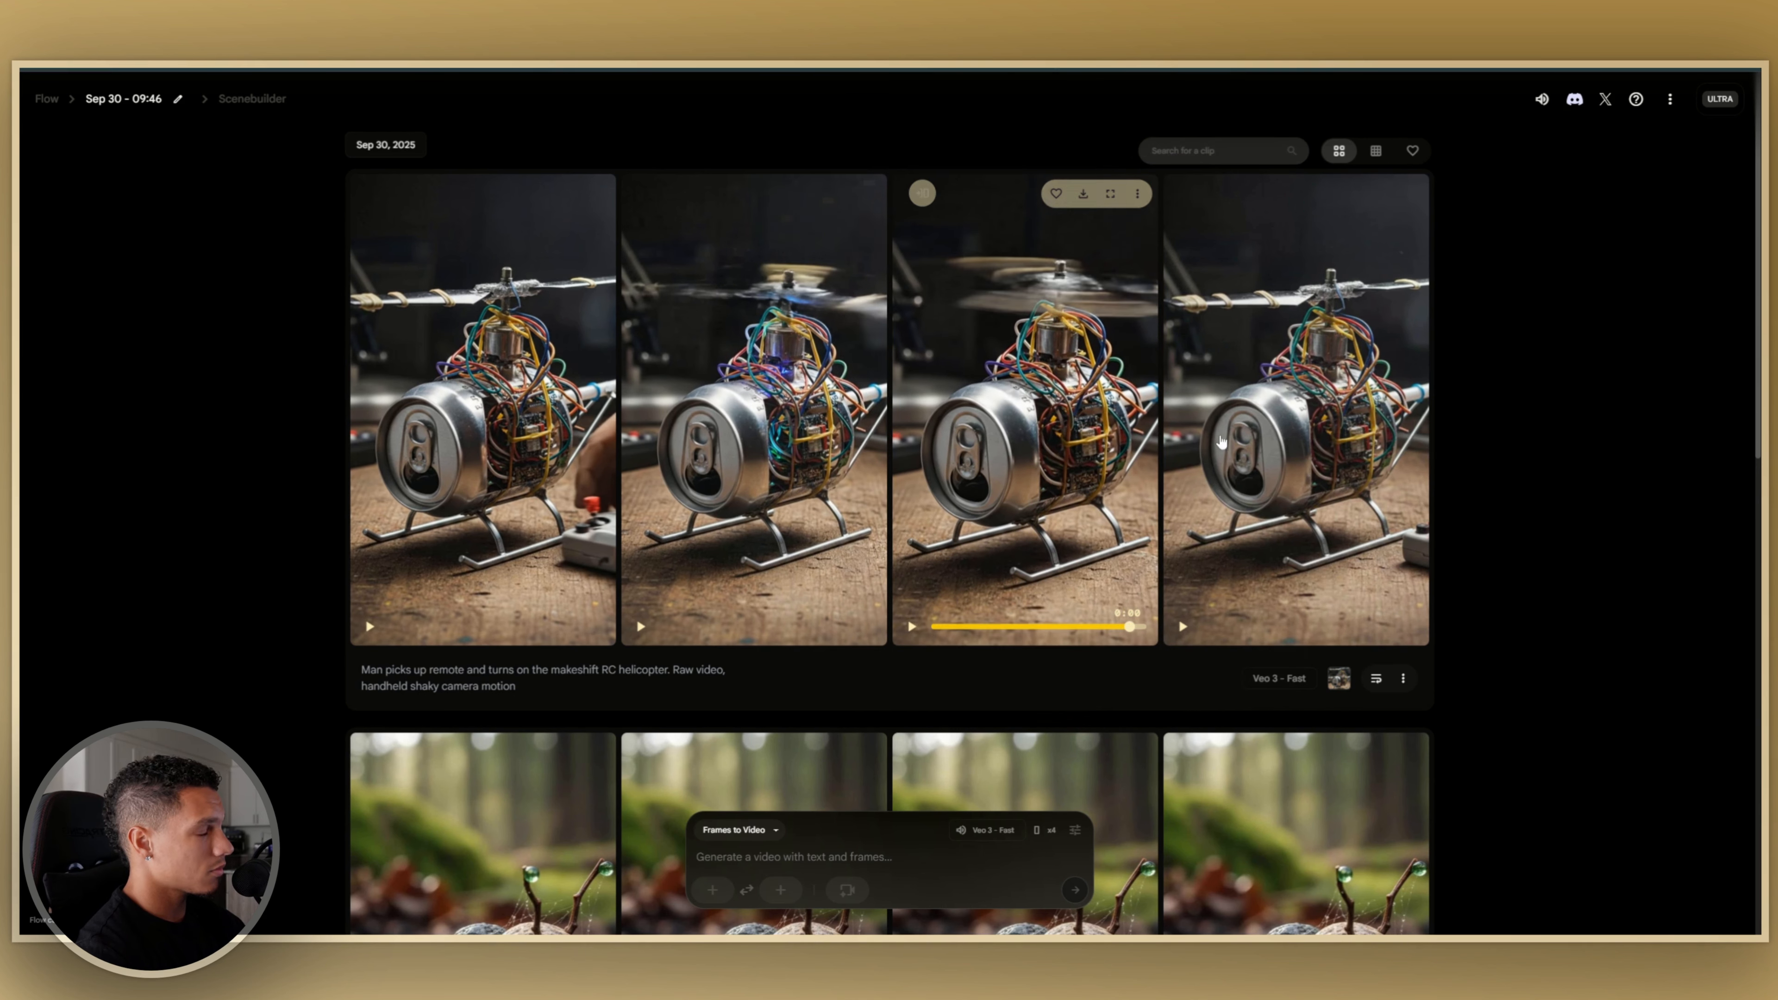
mouse_move(1260, 429)
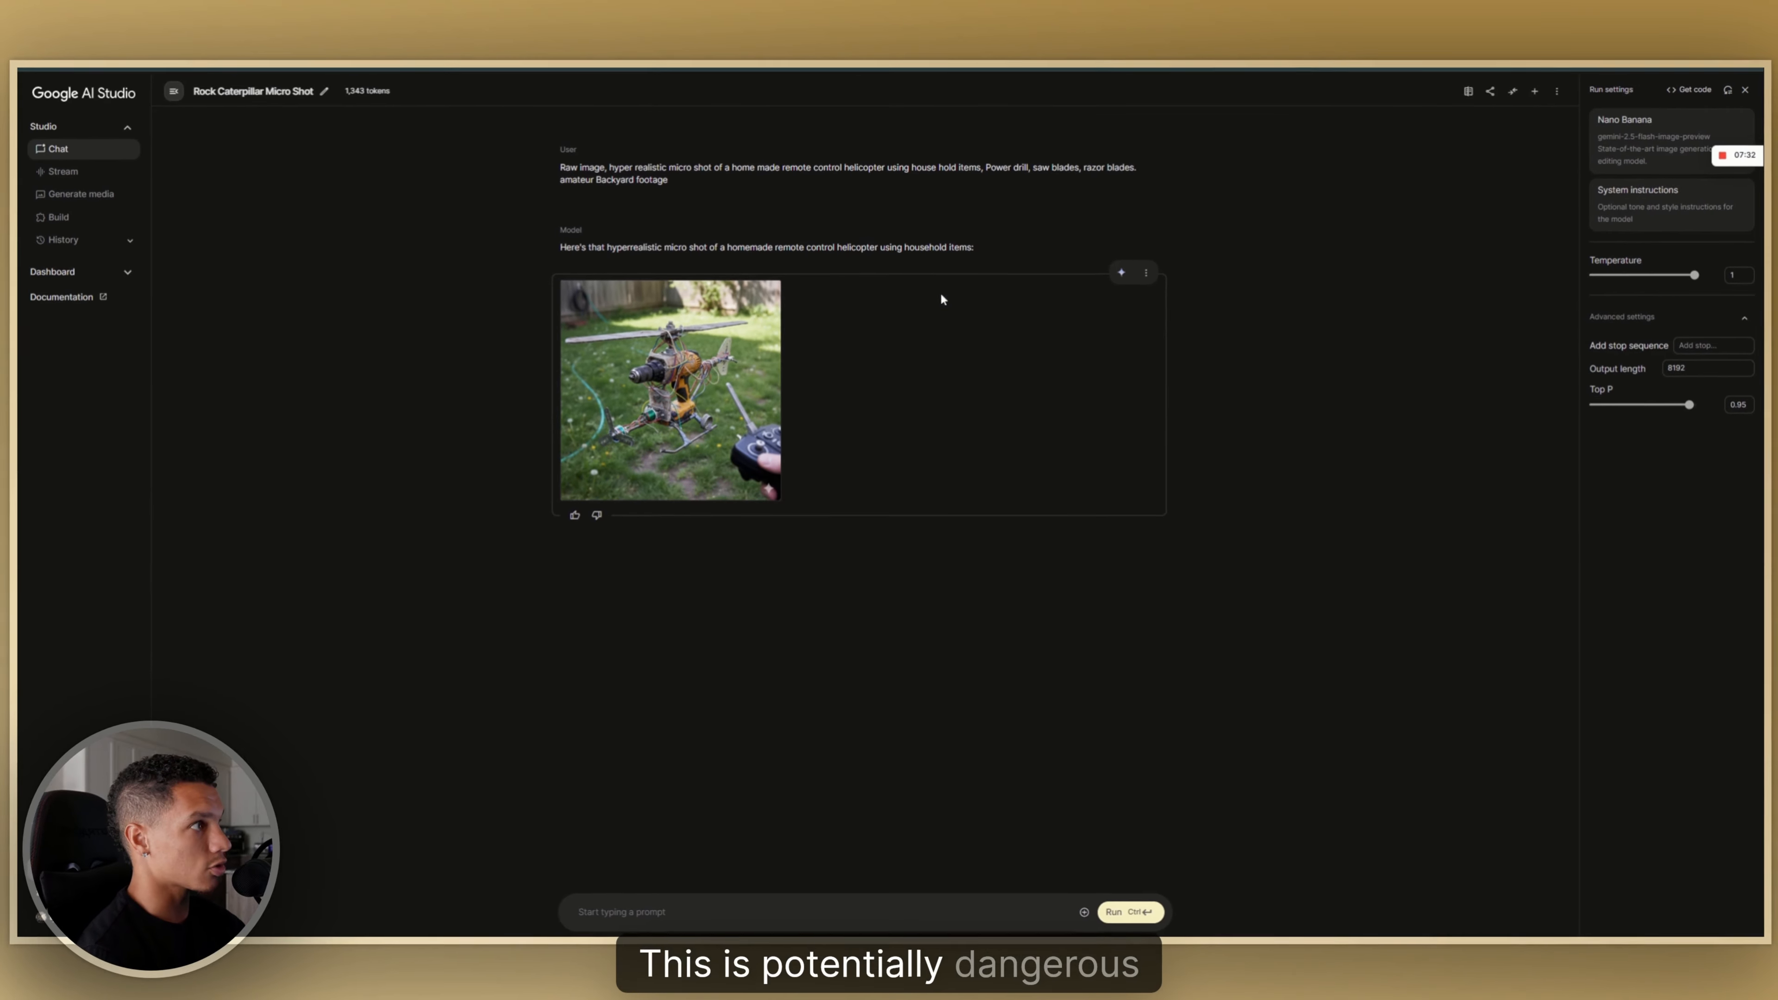
- In Google AI Studio, regenerate the drill helicopter image with "the helicopter is sitting on the grass ready for takeoff" added to the prompt, and download it
left_click(683, 395)
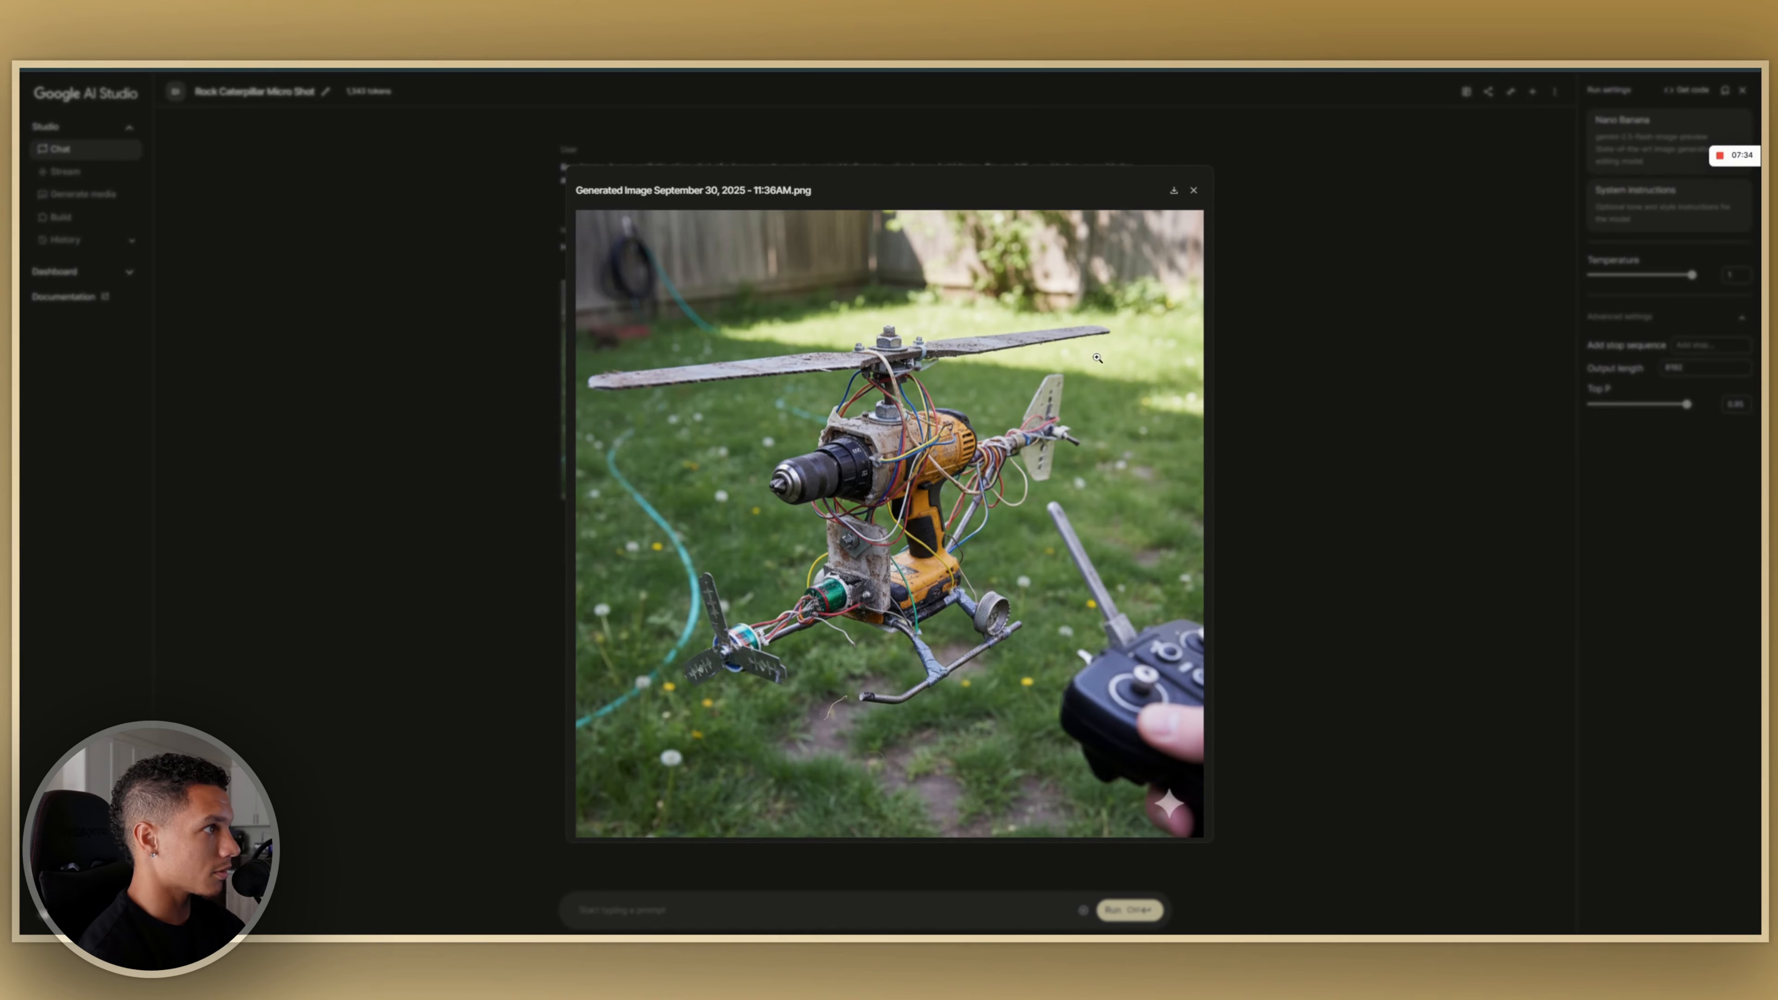
left_click(1430, 596)
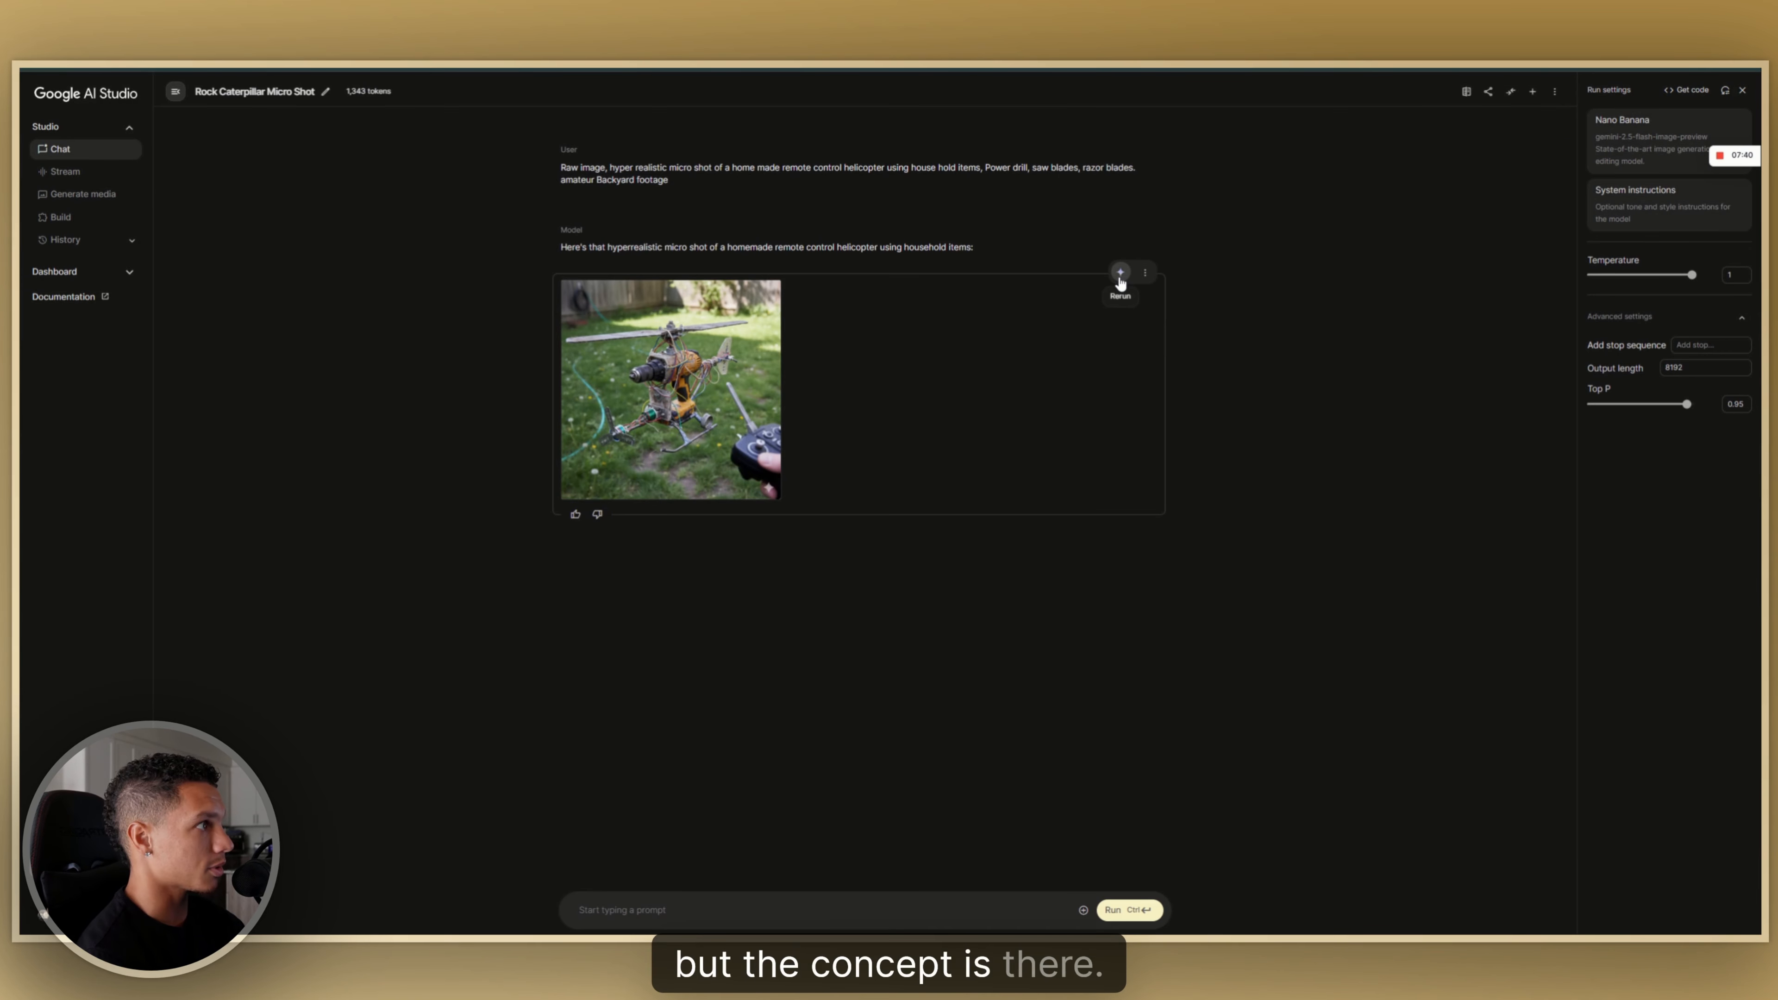
left_click(1120, 273)
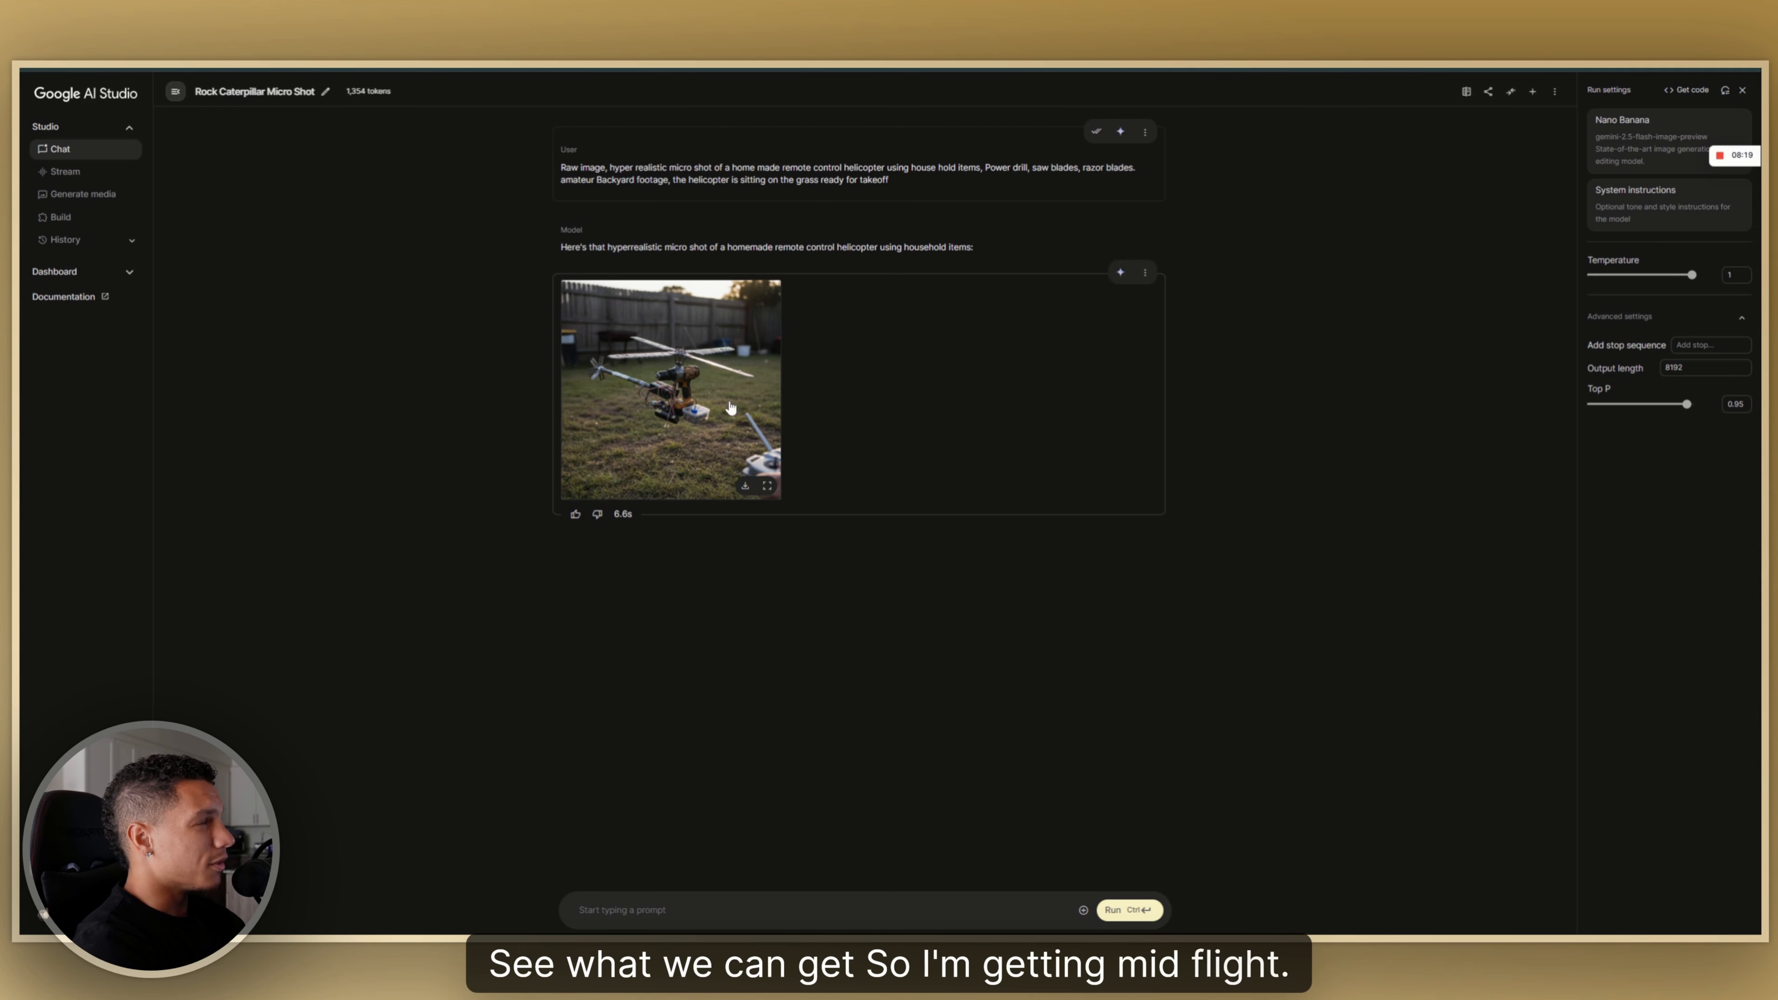
left_click_drag(677, 179, 747, 180)
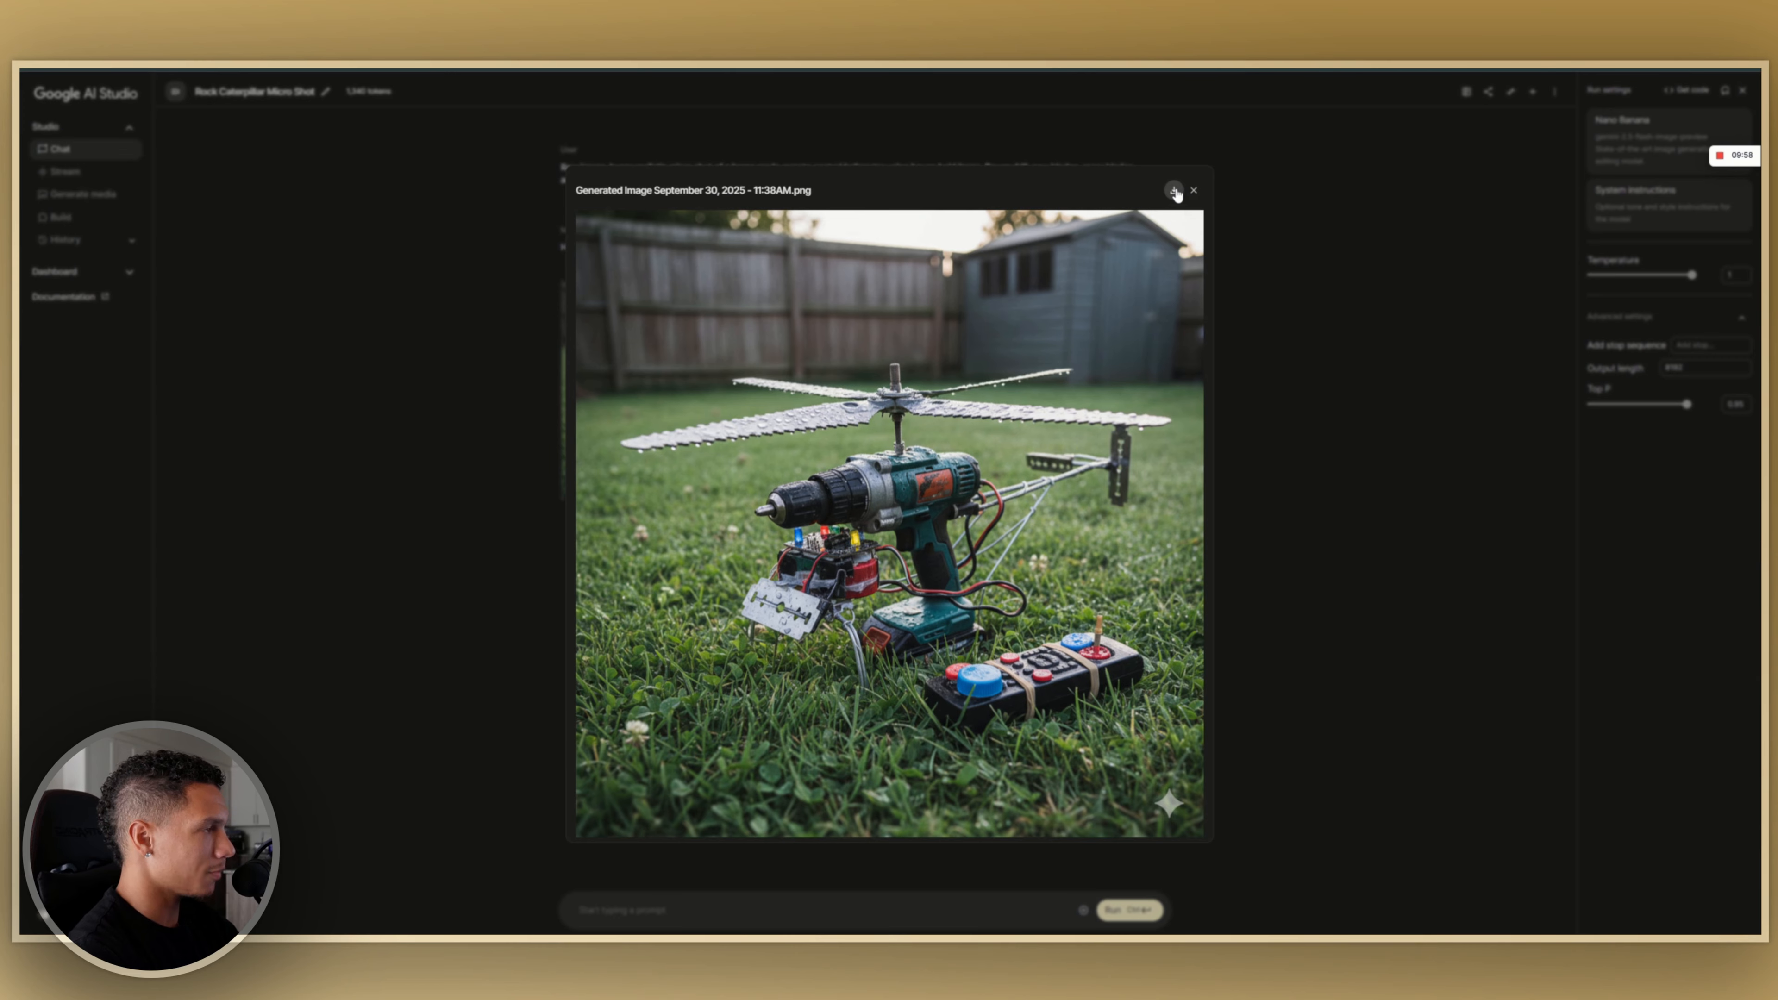
- In Flow, upload the drill helicopter image as the start frame, crop it to Portrait with the crop area shifted toward the drill chuck, and save it
left_click(713, 890)
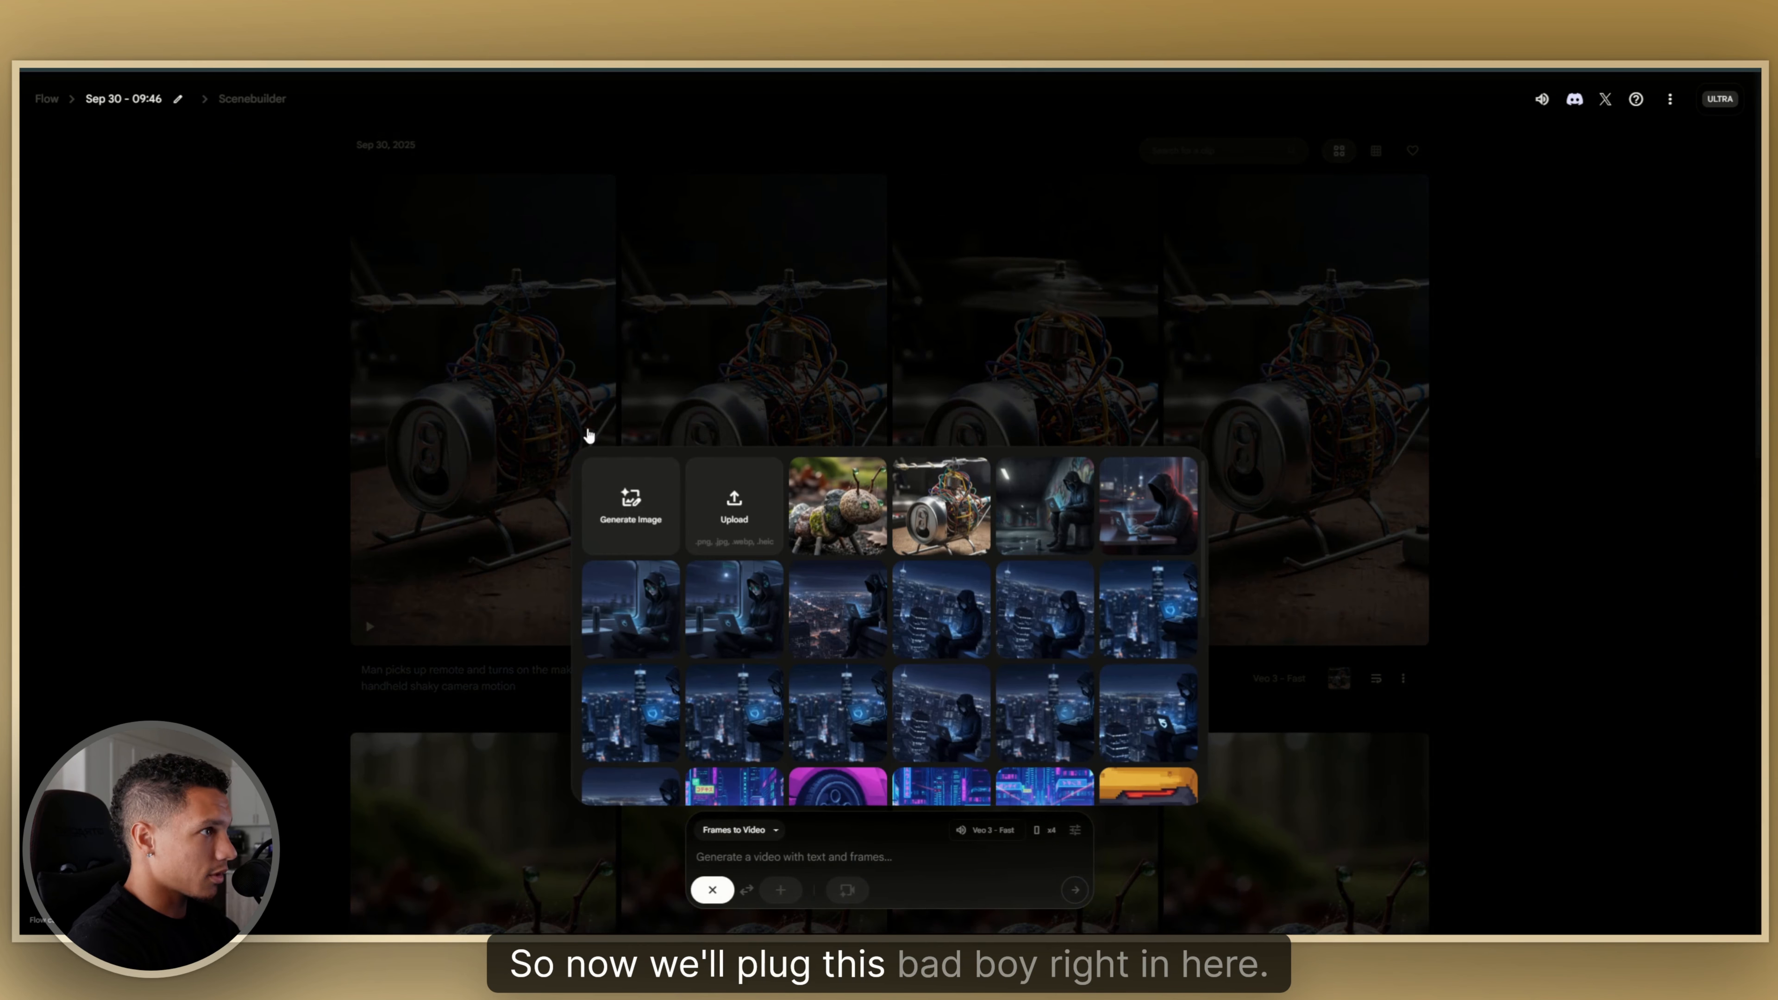
left_click(733, 506)
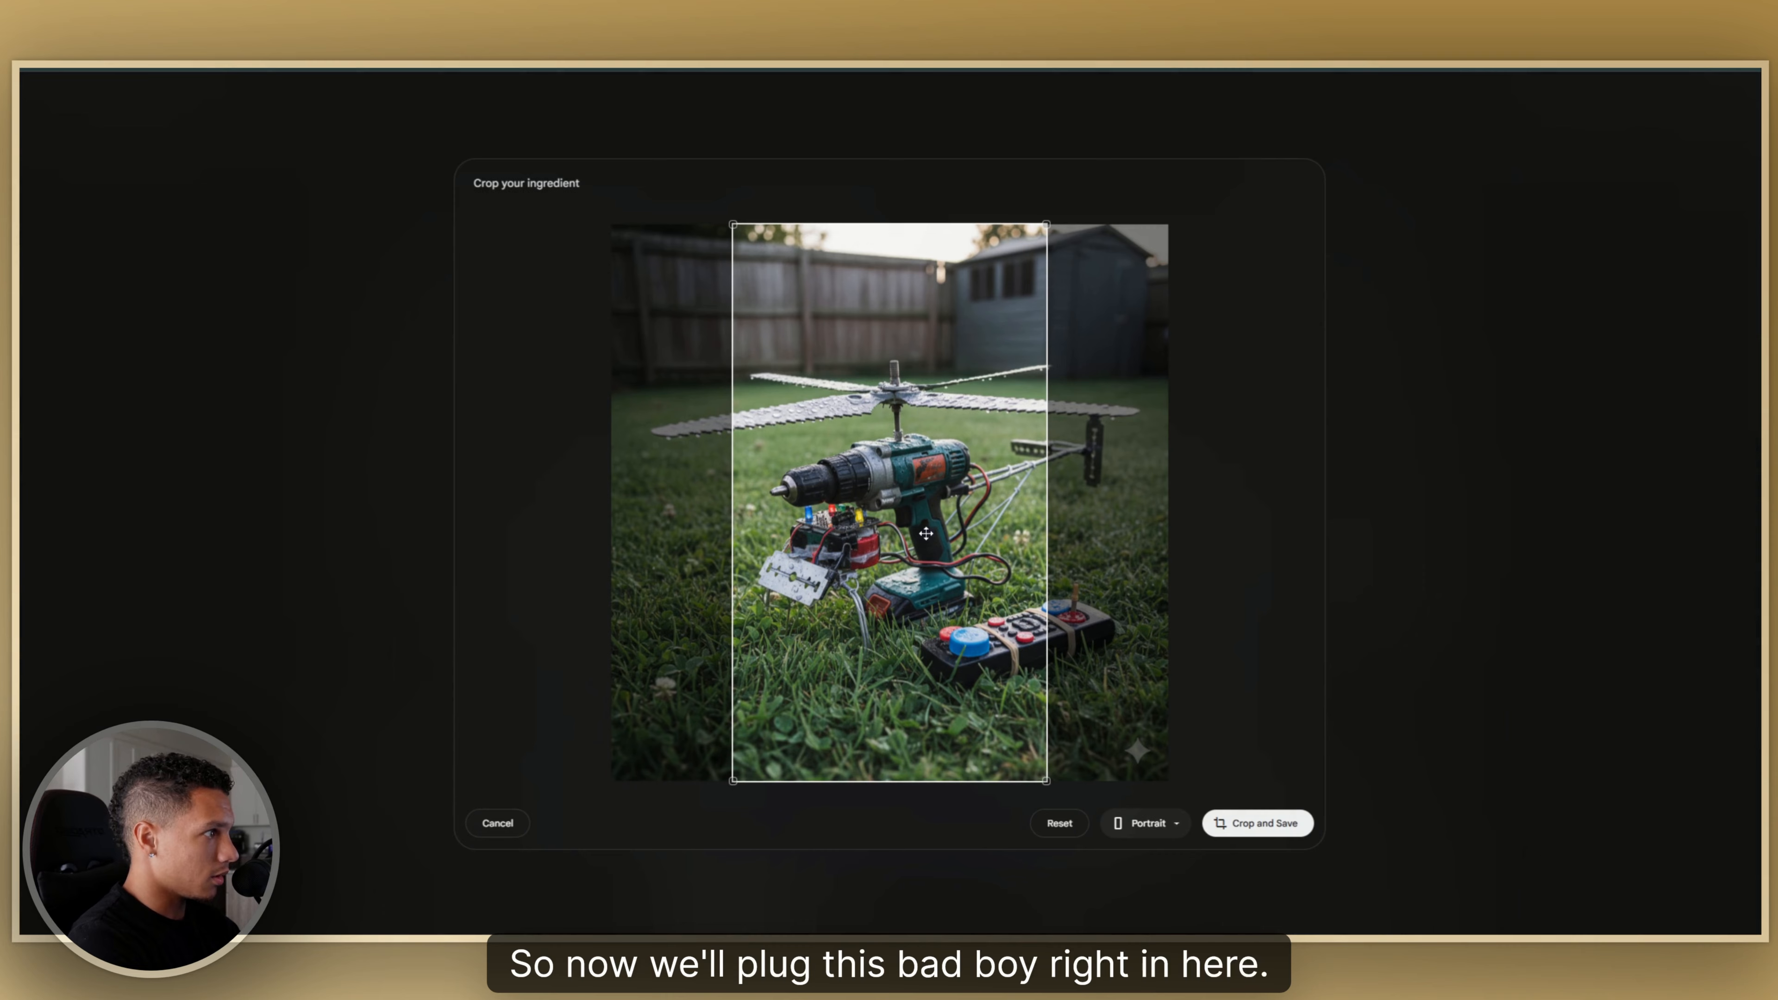
mouse_move(926, 533)
left_mouse_down()
mouse_move(948, 537)
mouse_move(891, 539)
left_mouse_up()
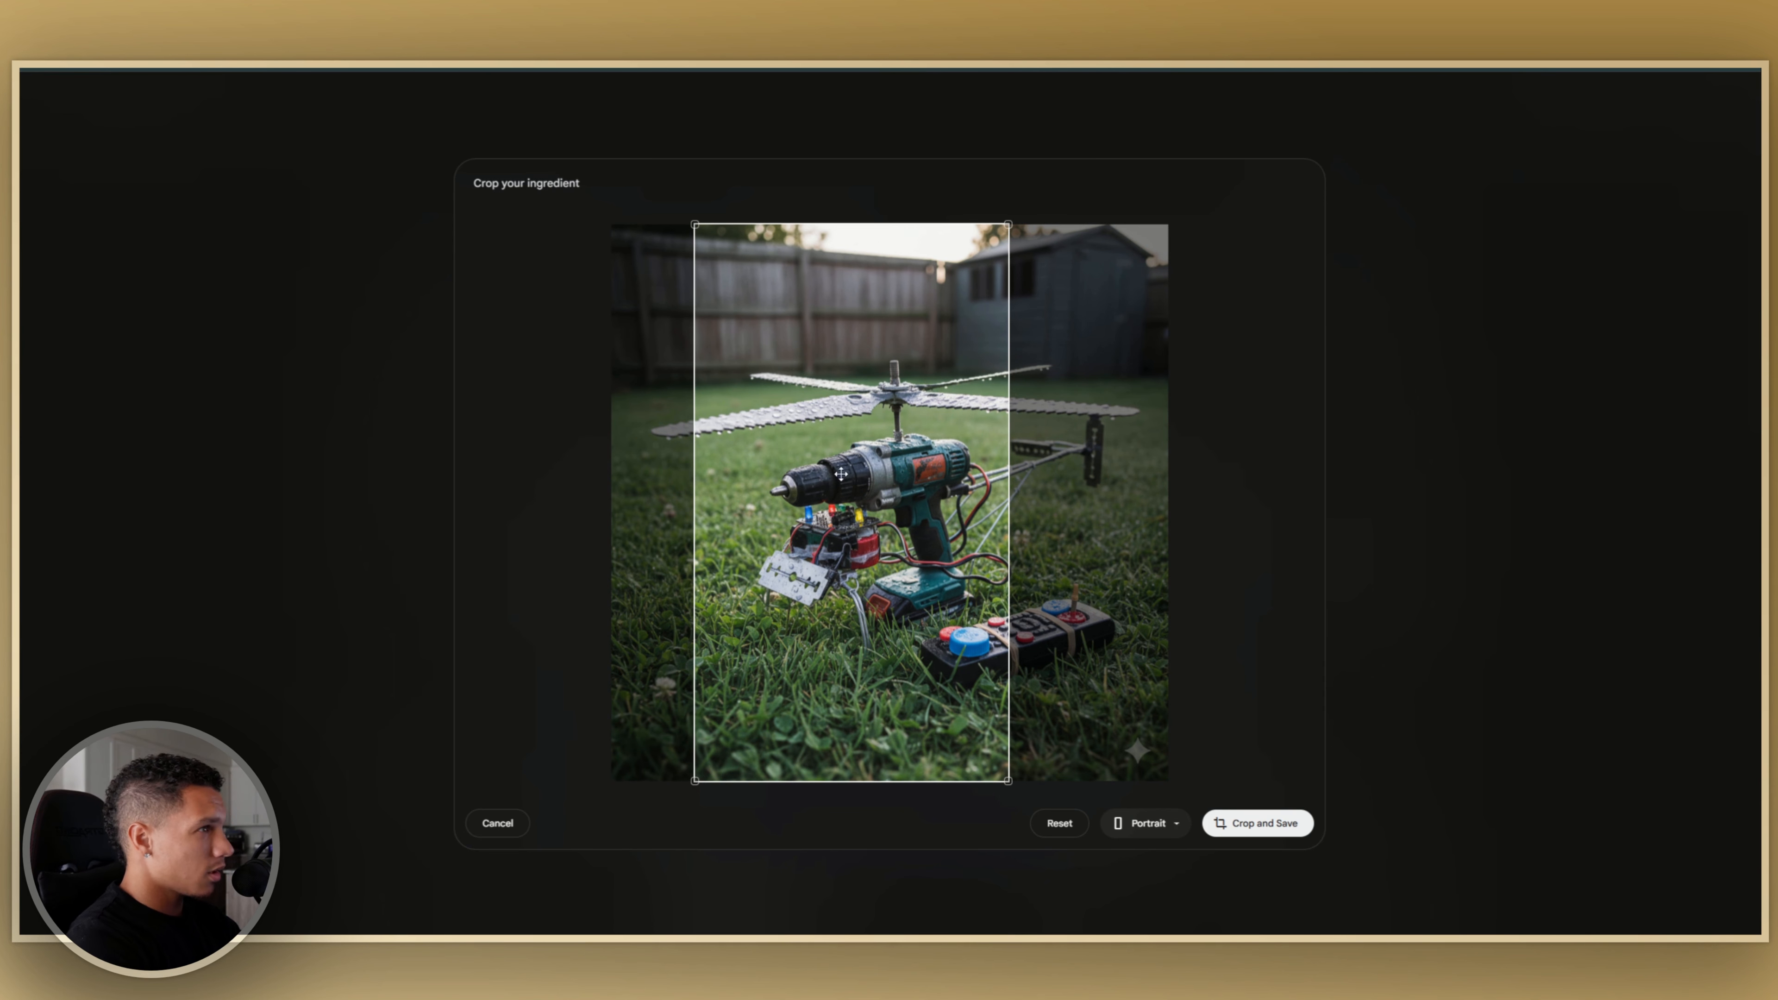
left_click(1263, 824)
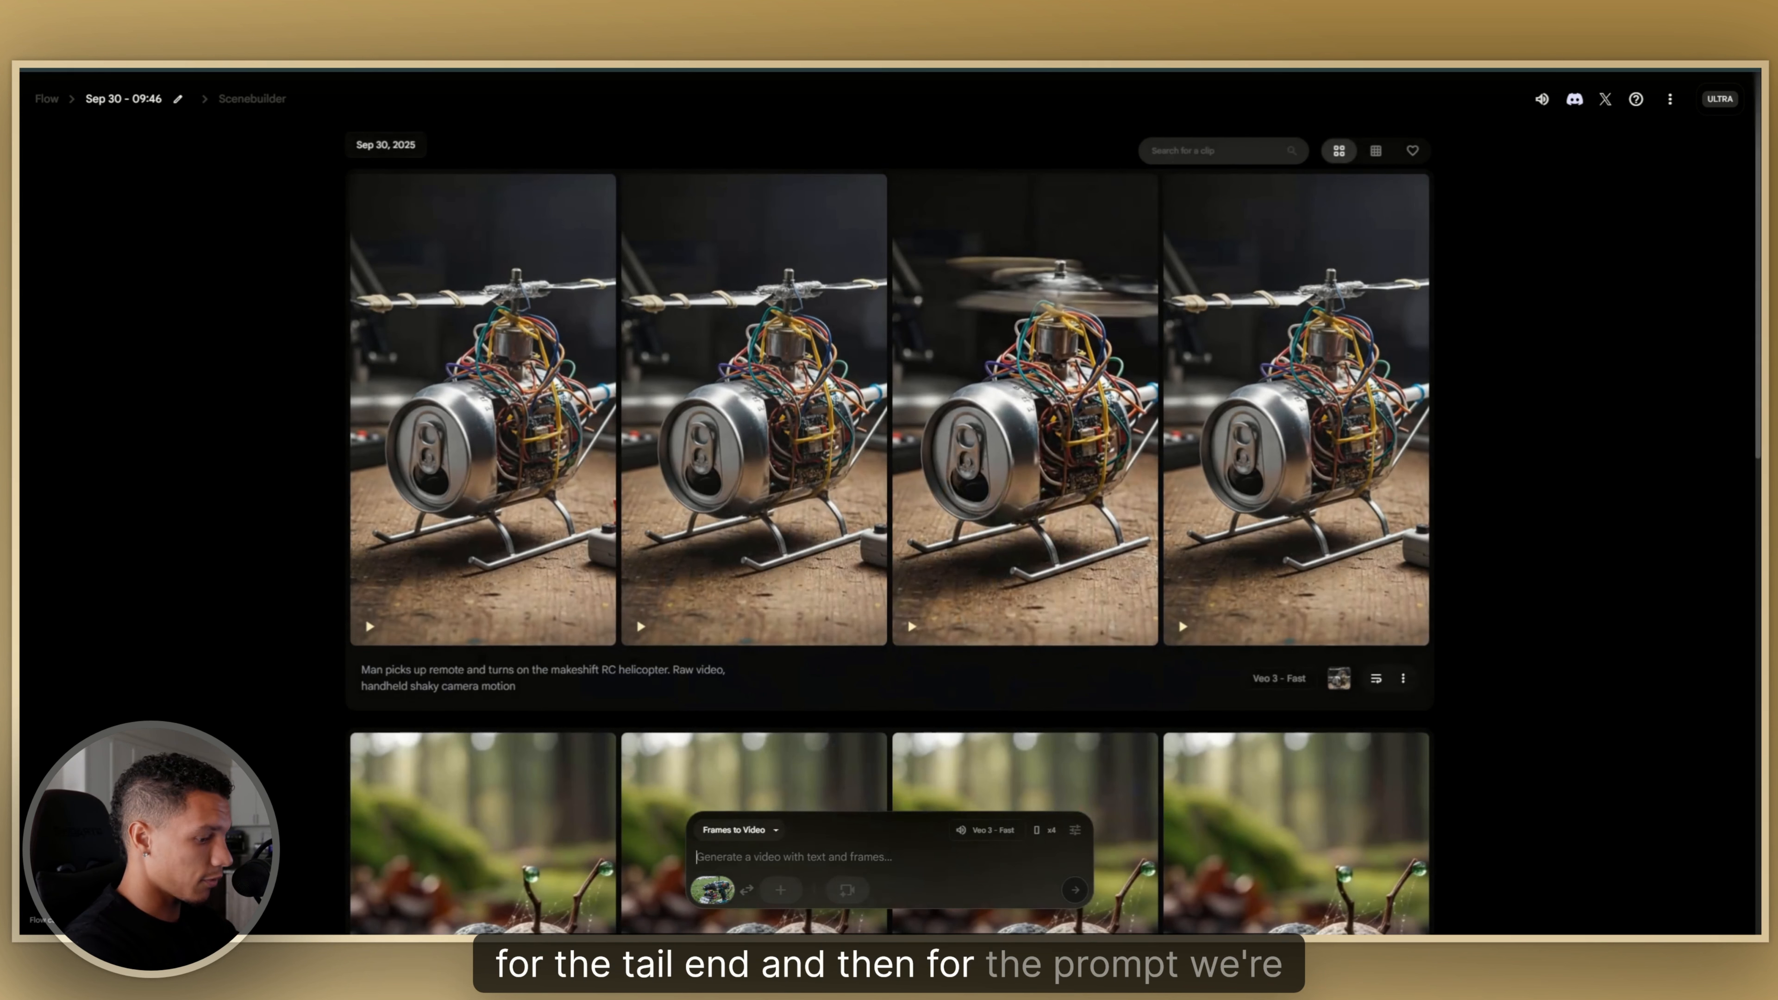
- Generate videos from the helicopter image prompt, changing its start to "Raw footage" and its ending to "the man picks up the remote and powers it on"
left_click(772, 833)
type("Raw image, hyper realistic micro shot of a home made remote control helicopter using house hold items, Power drill, saw blades, razor blades. amateur Backyard footage, the helicopter is sitting on the grass ready for takeoff")
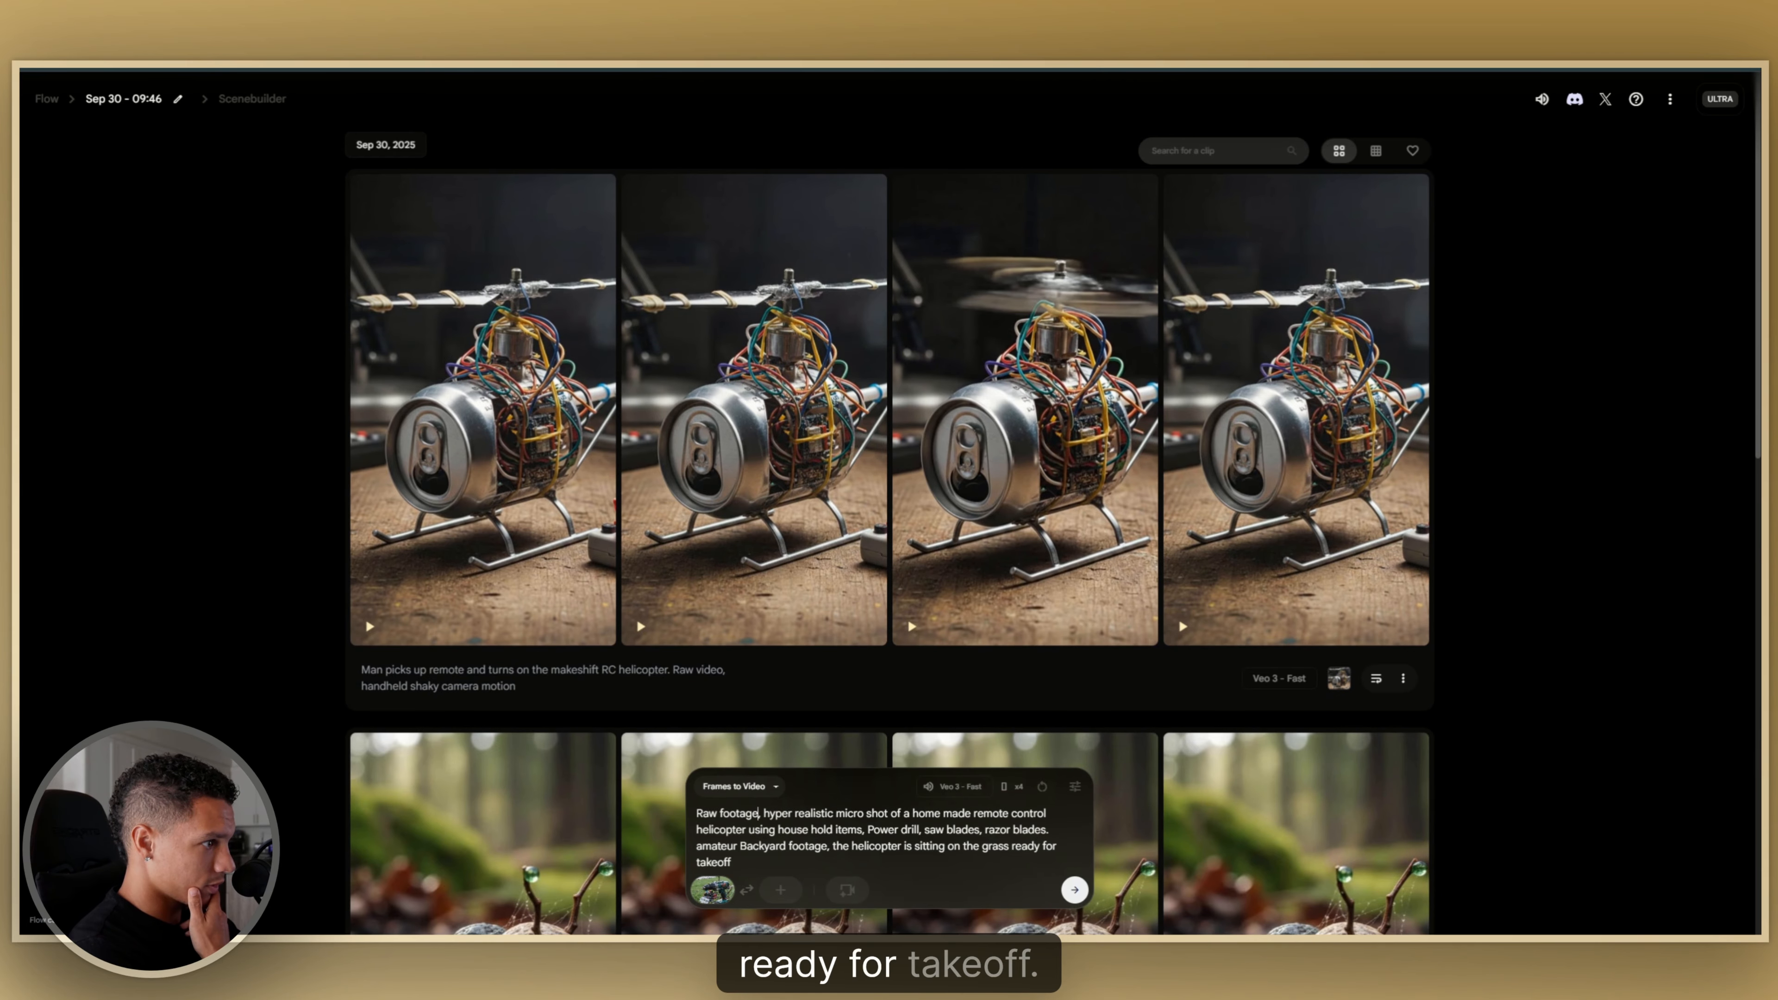
type("man ")
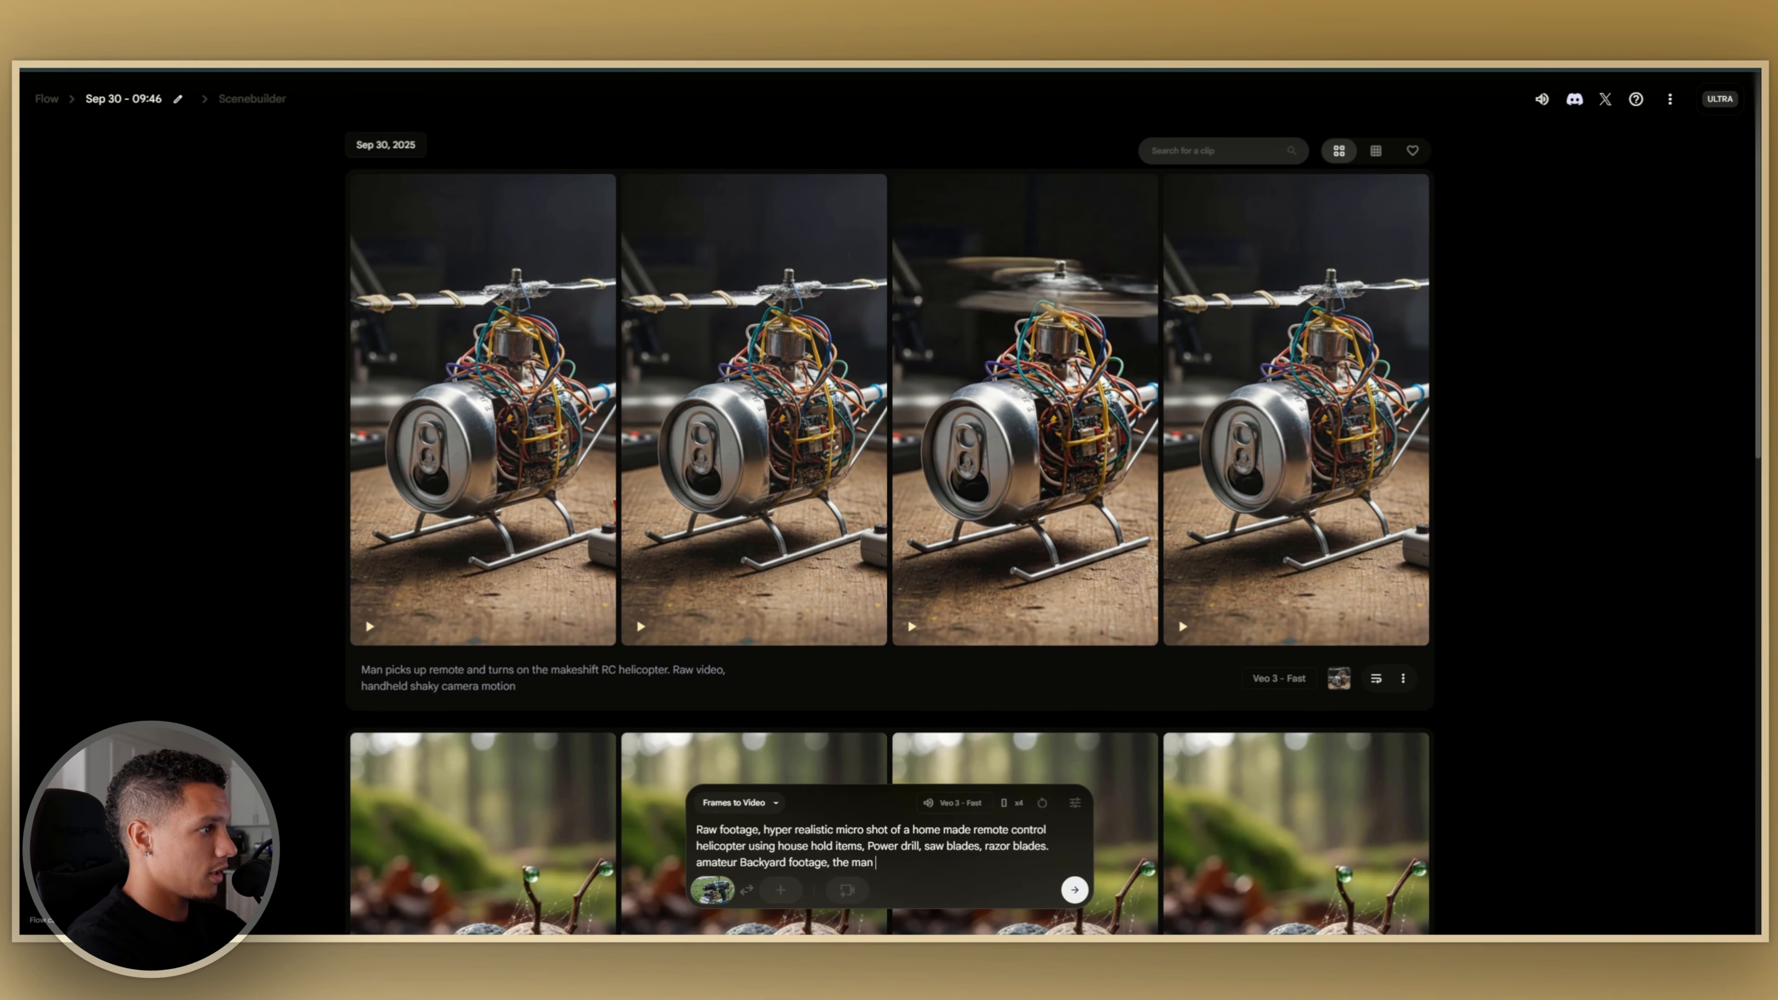
type("picks up the")
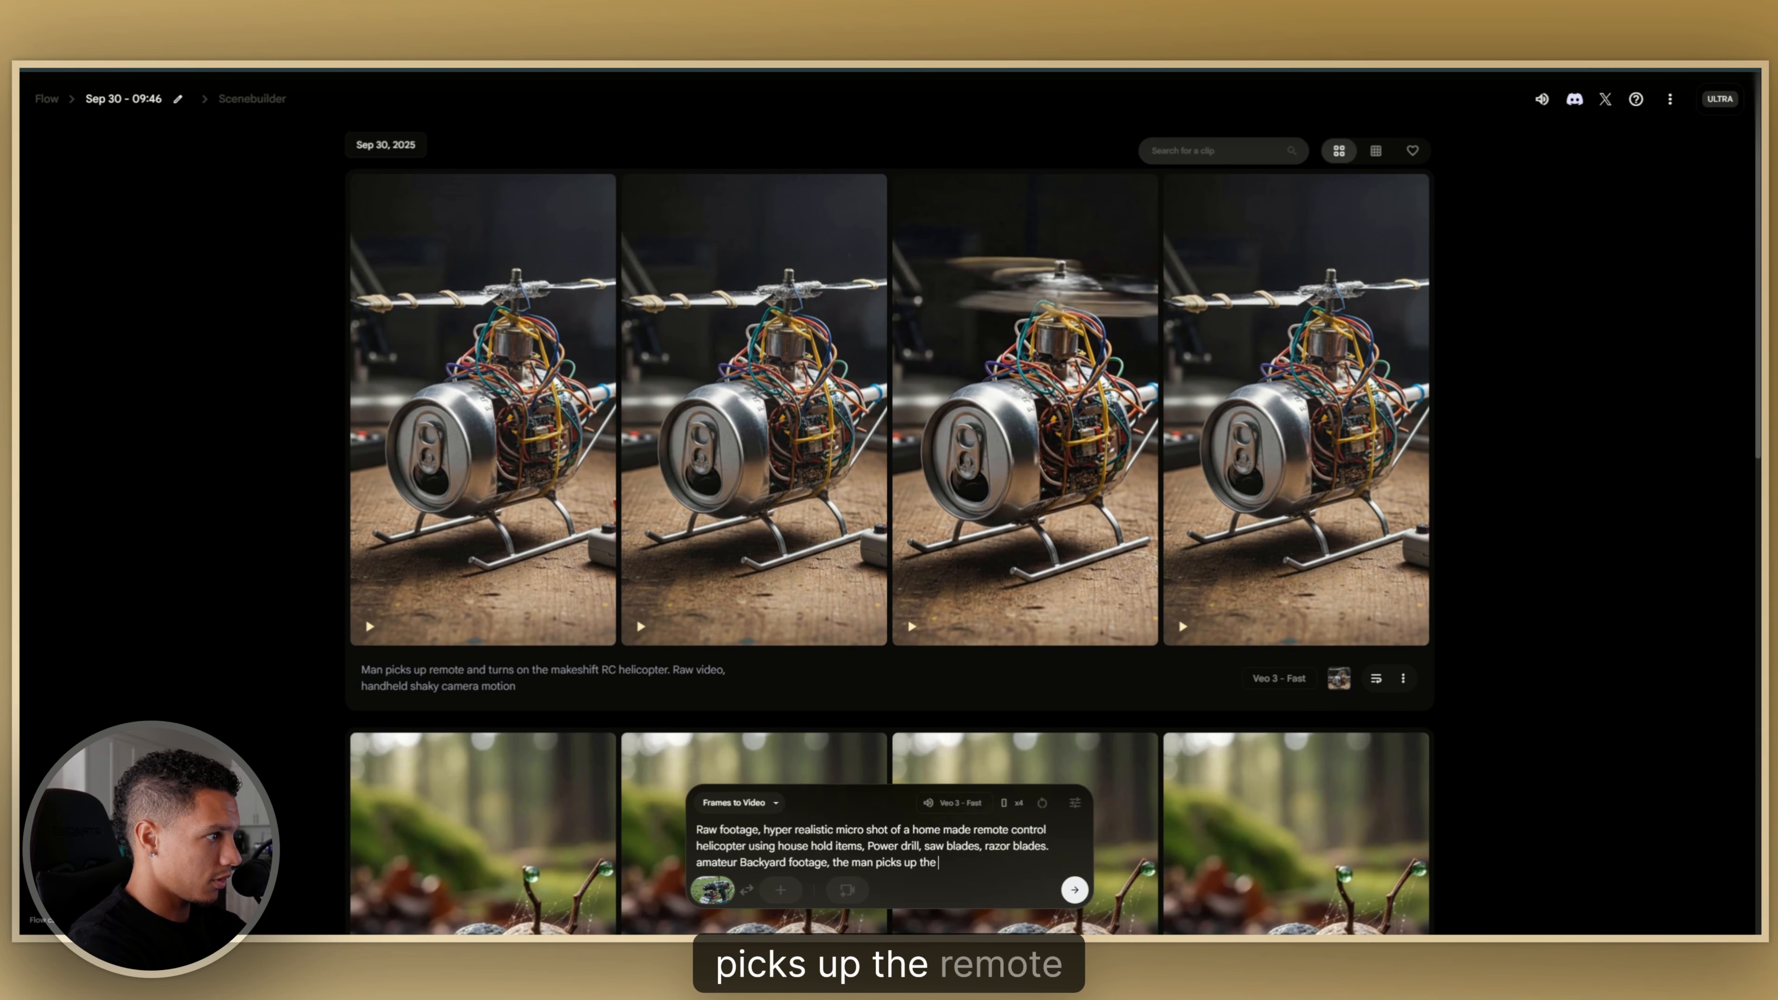
type(" remote and powers")
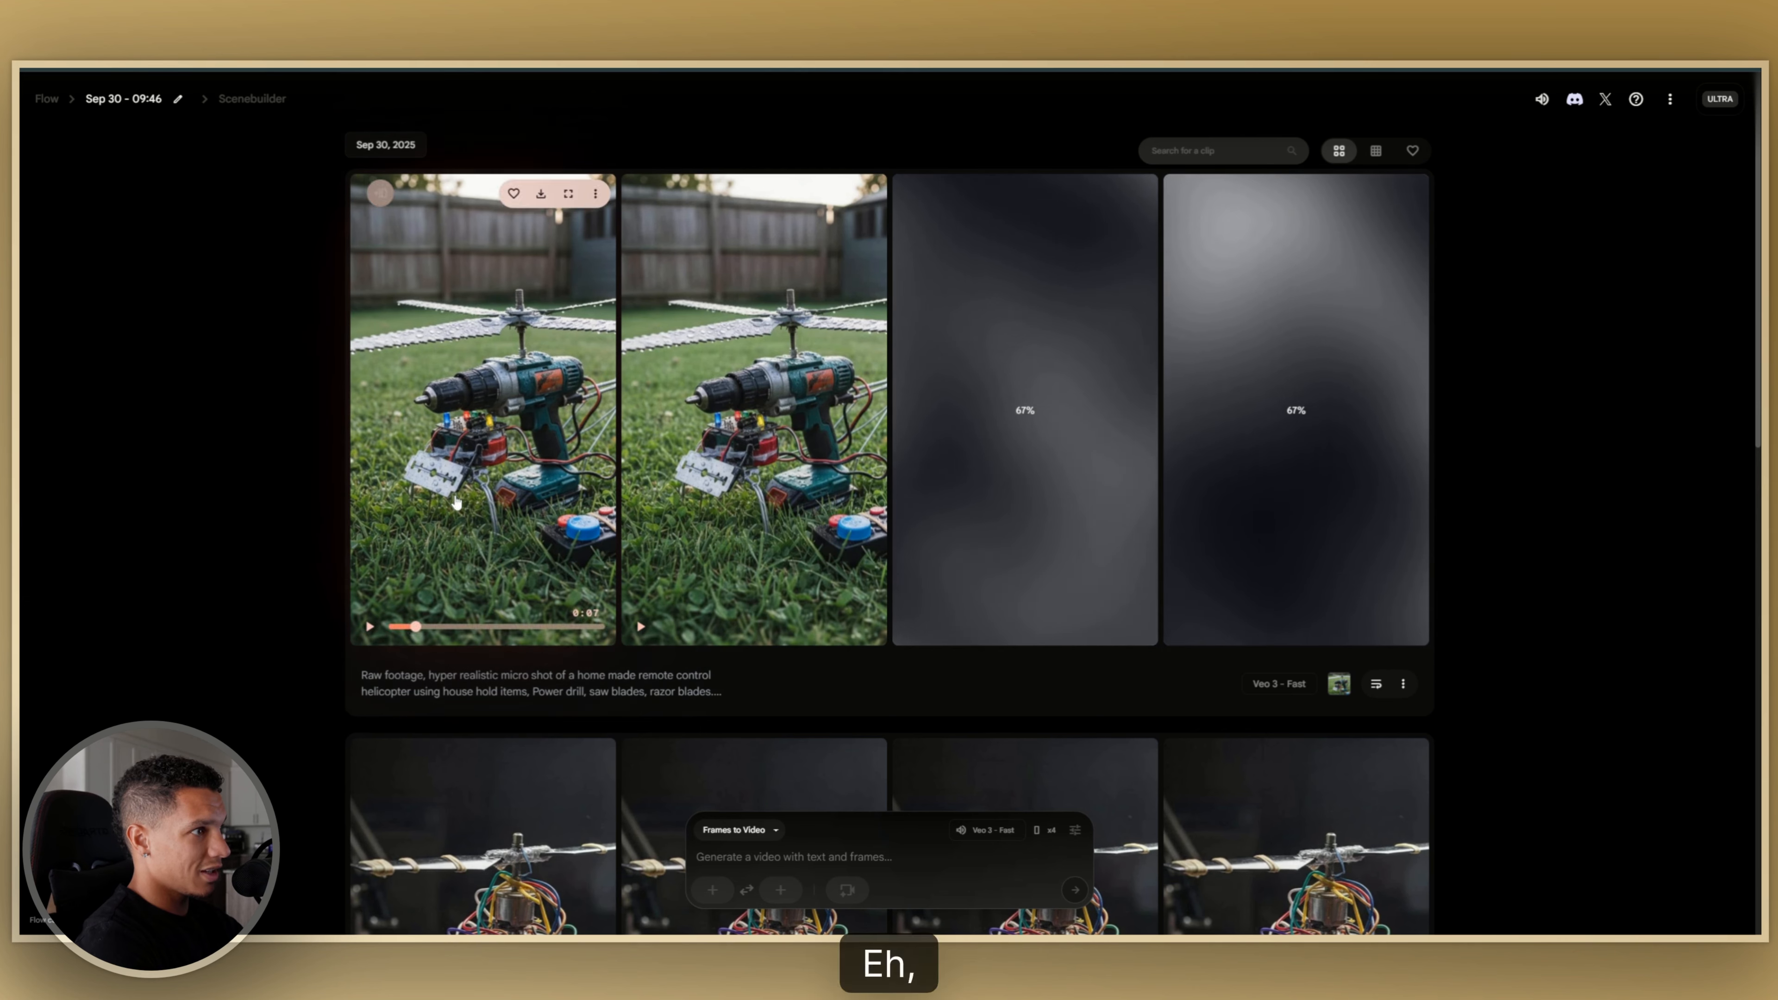
- Play the generated drill helicopter clips to check the hand, the rotor and the camera movement
mouse_move(817, 622)
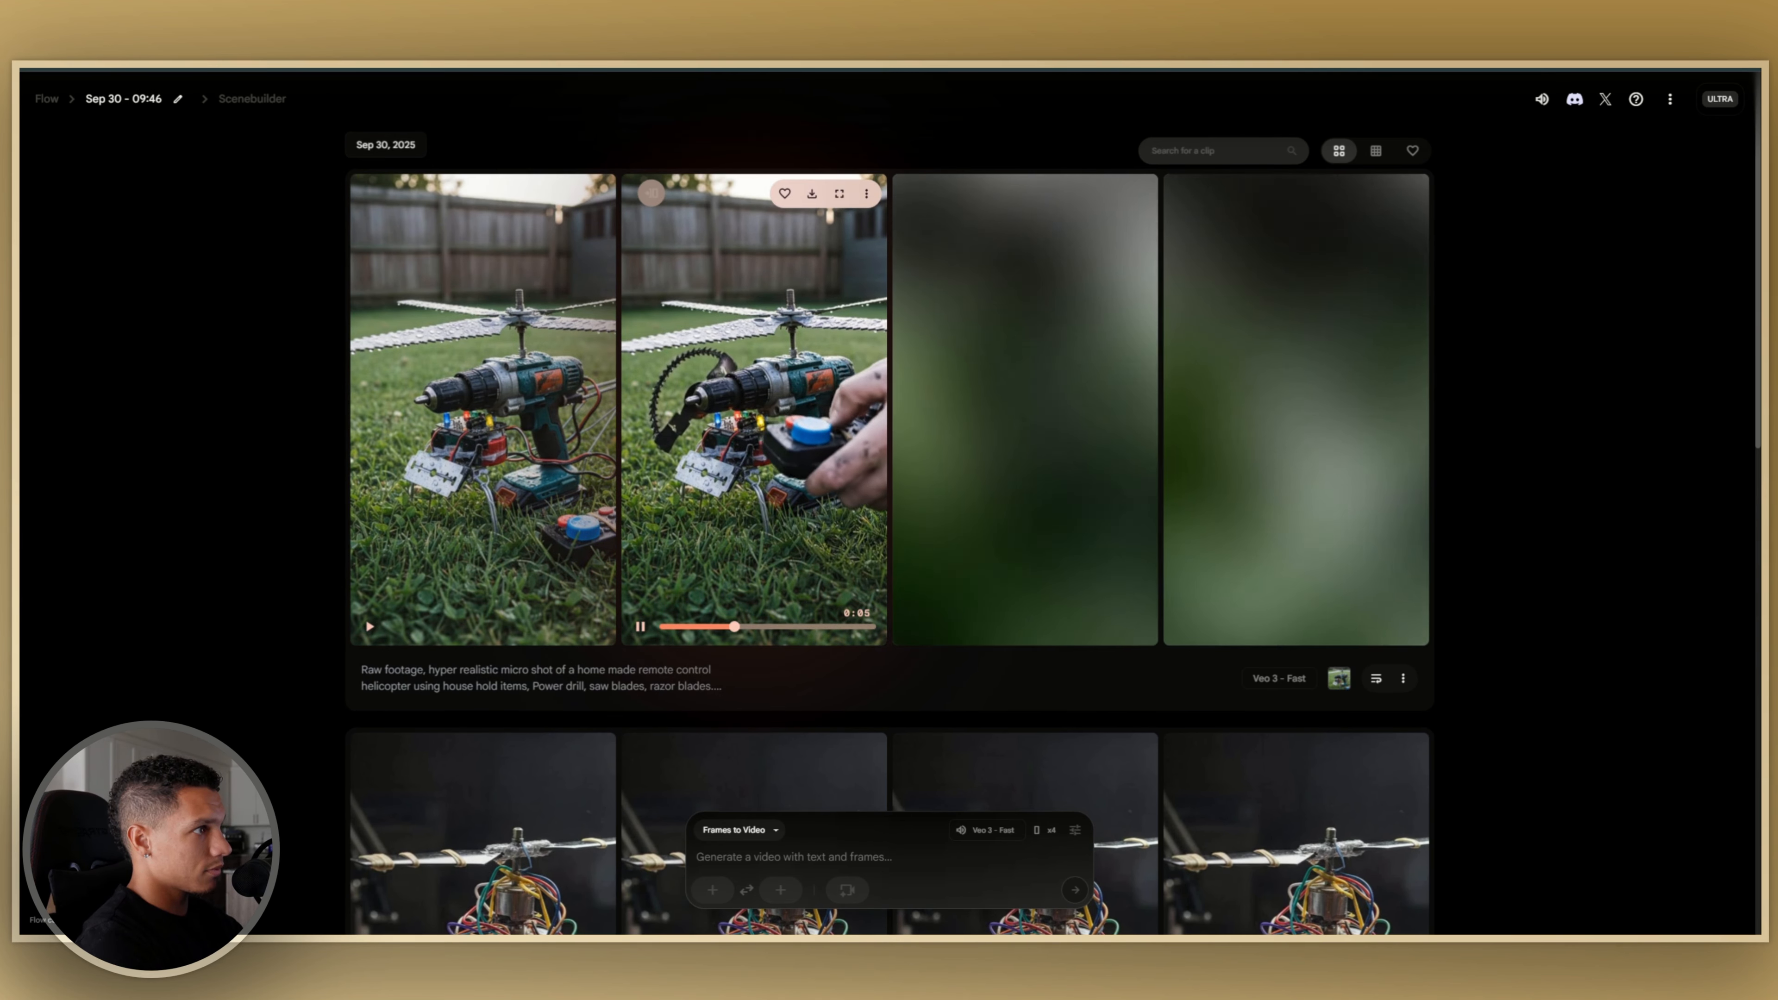
mouse_move(975, 496)
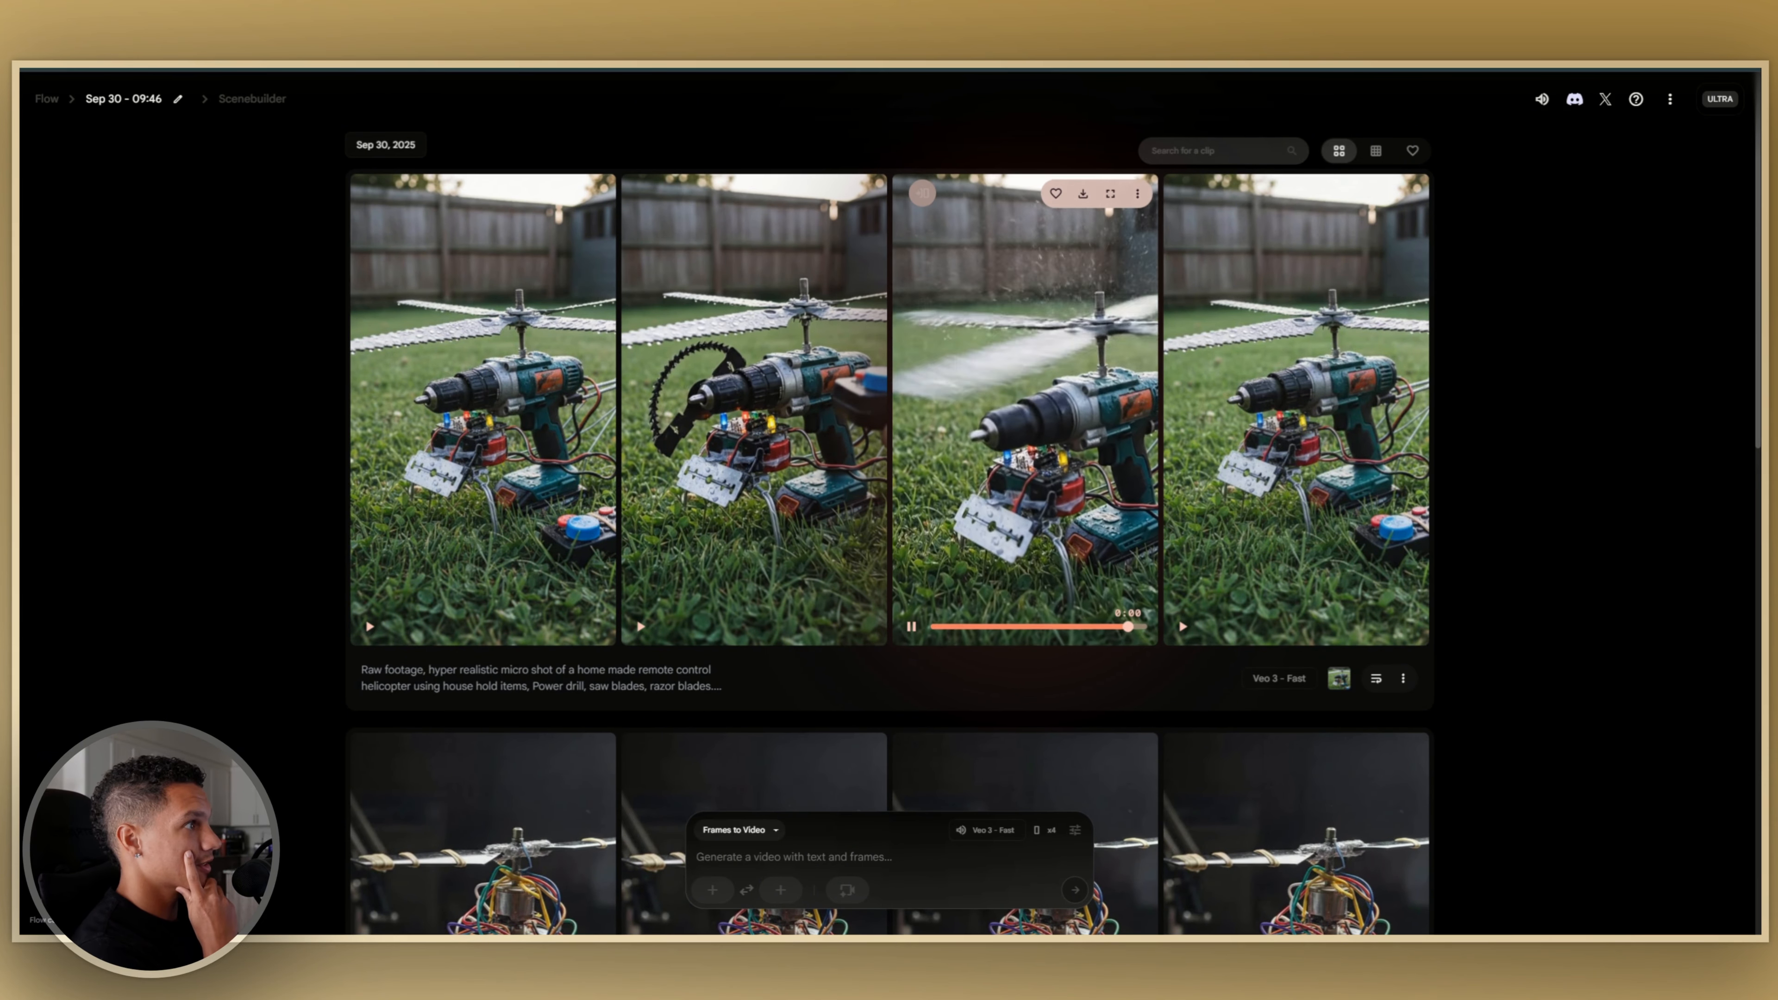
left_click(1058, 450)
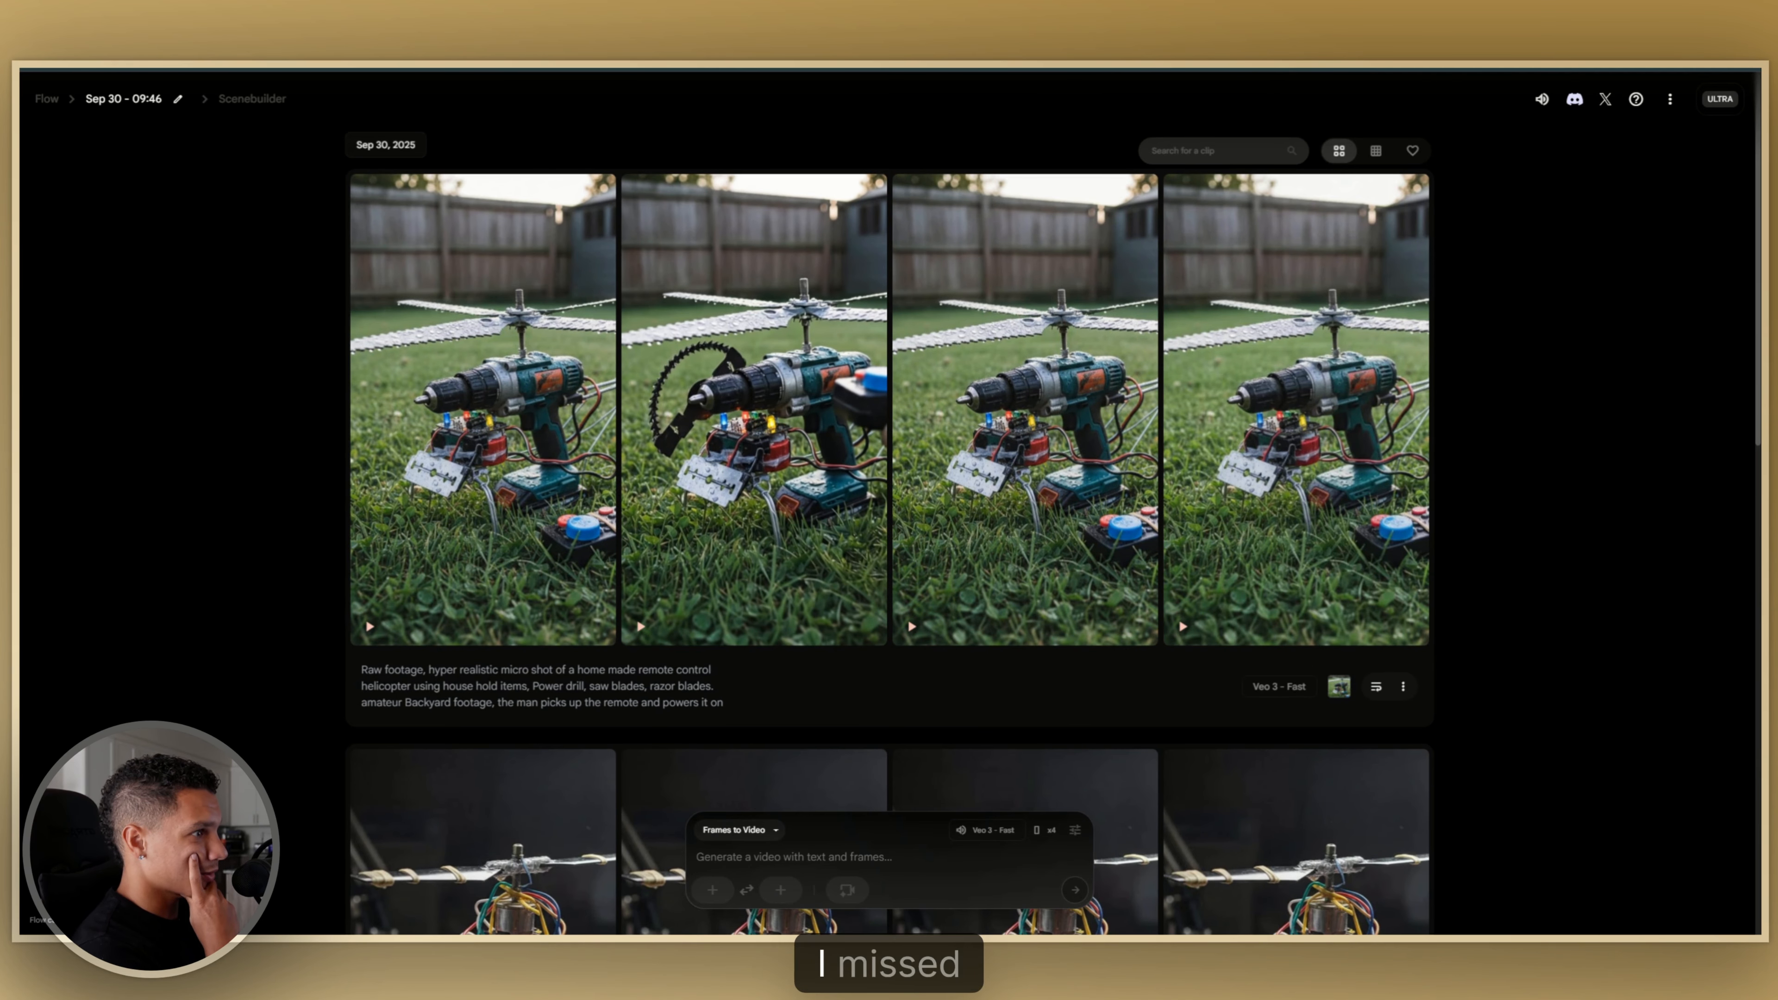
mouse_move(1194, 479)
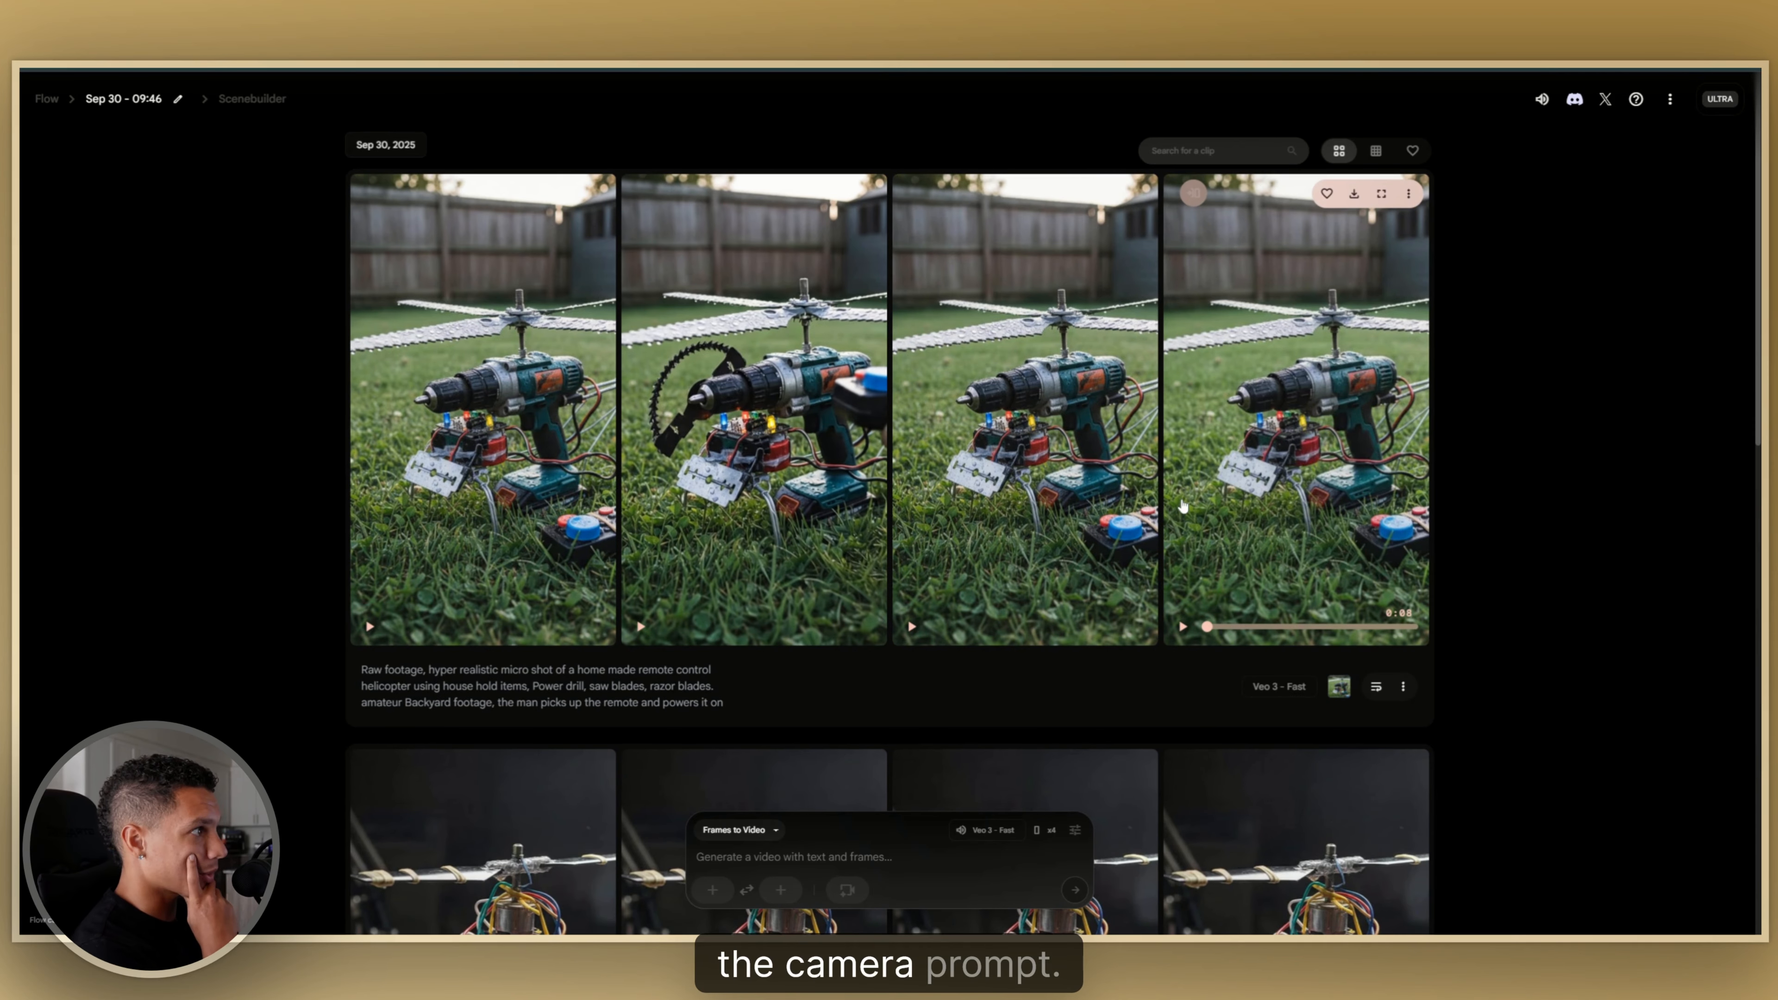
- Reuse the drill helicopter prompt without "amateur Backyard footage", append "amateur shaky handheld camera footage", and generate new videos
left_click(1376, 686)
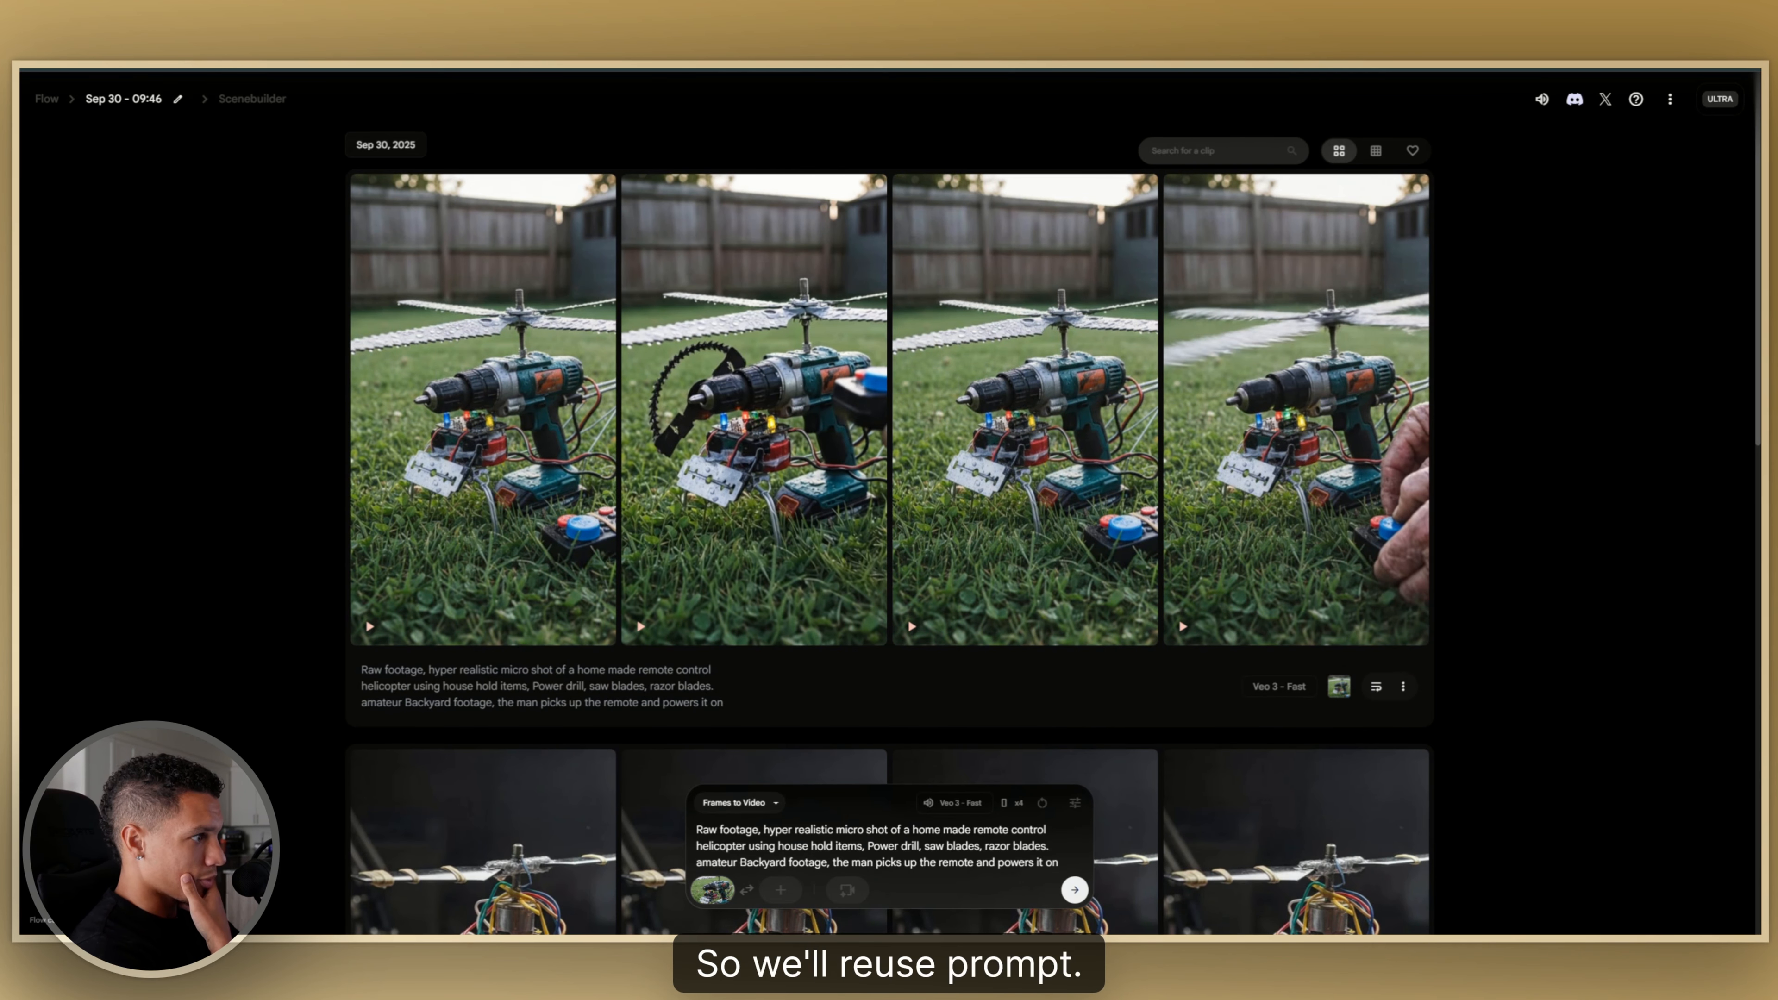
type(", shaky handheld c")
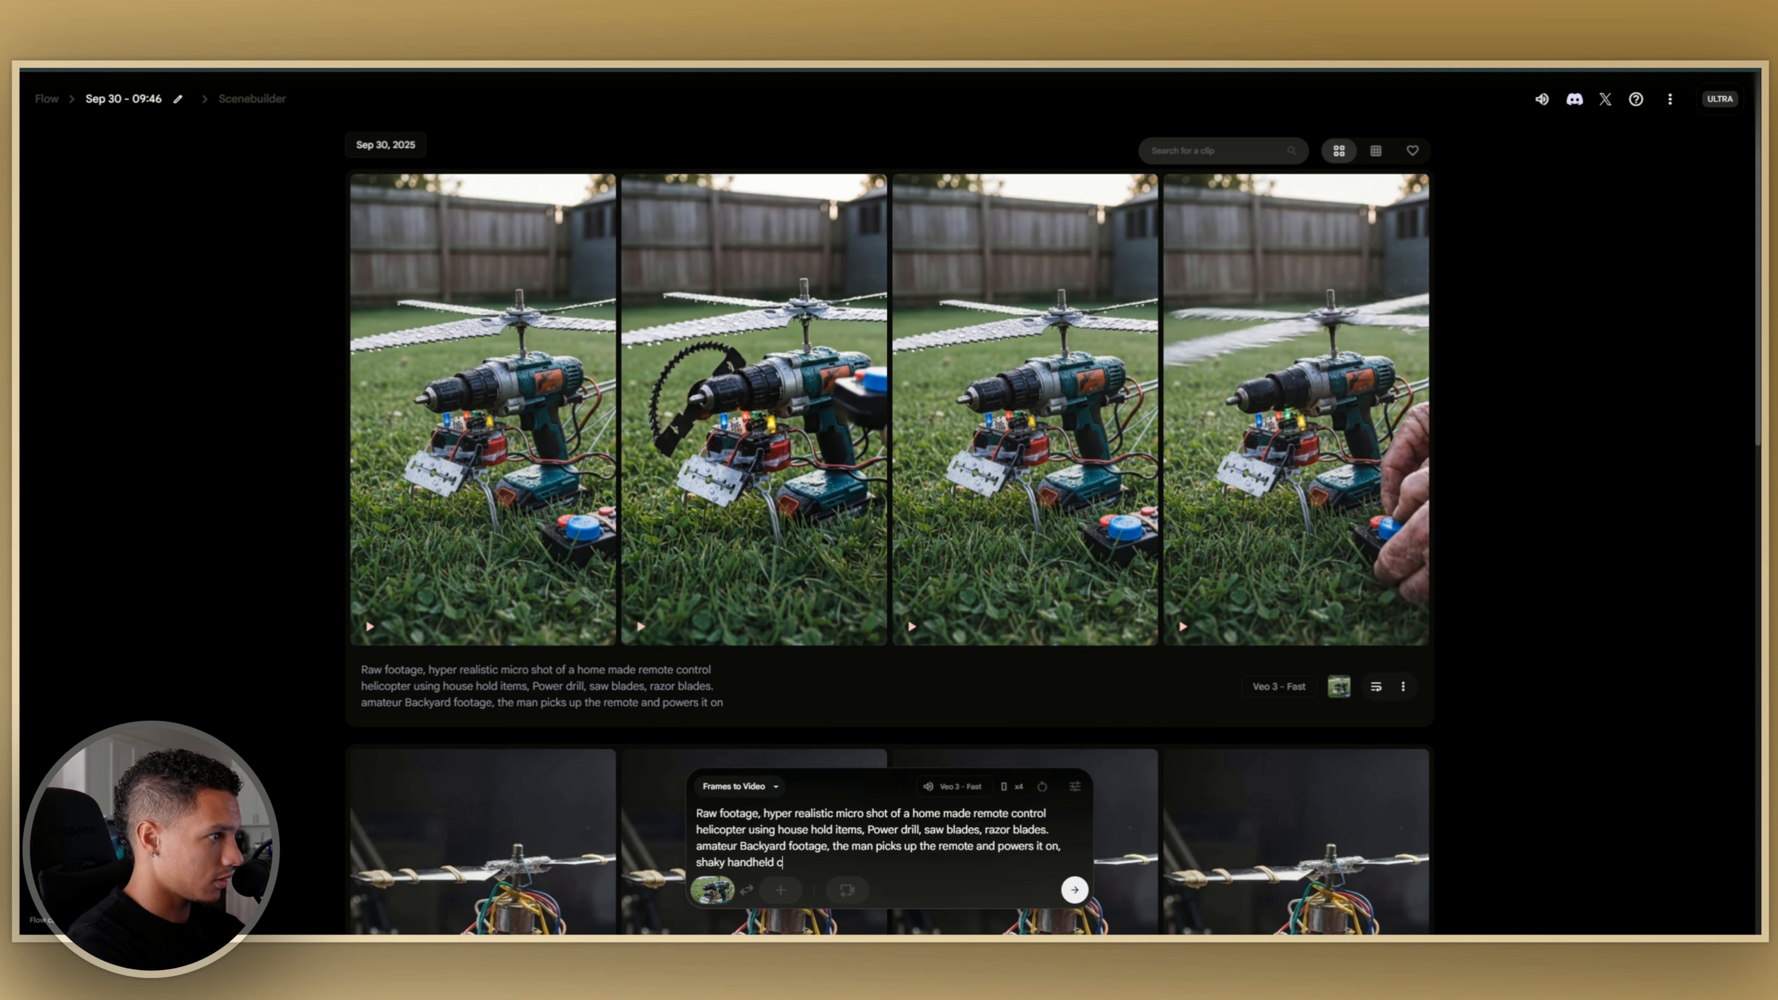
type("amera footage")
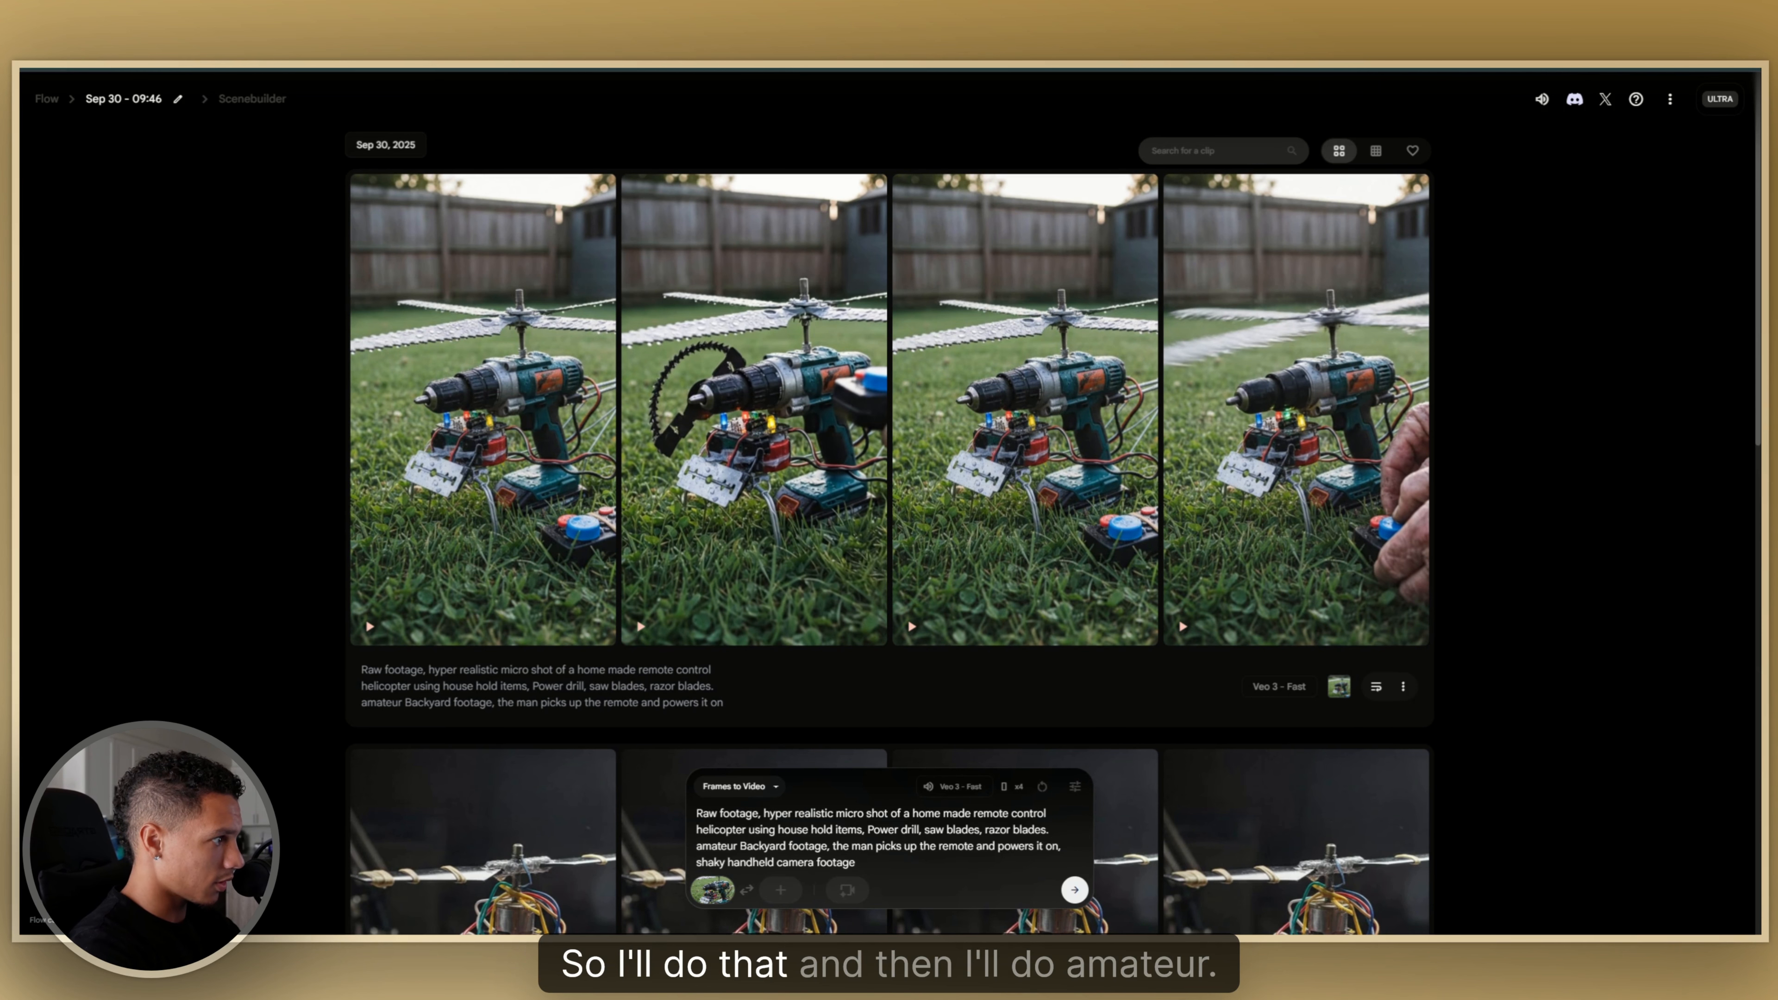
type("eur")
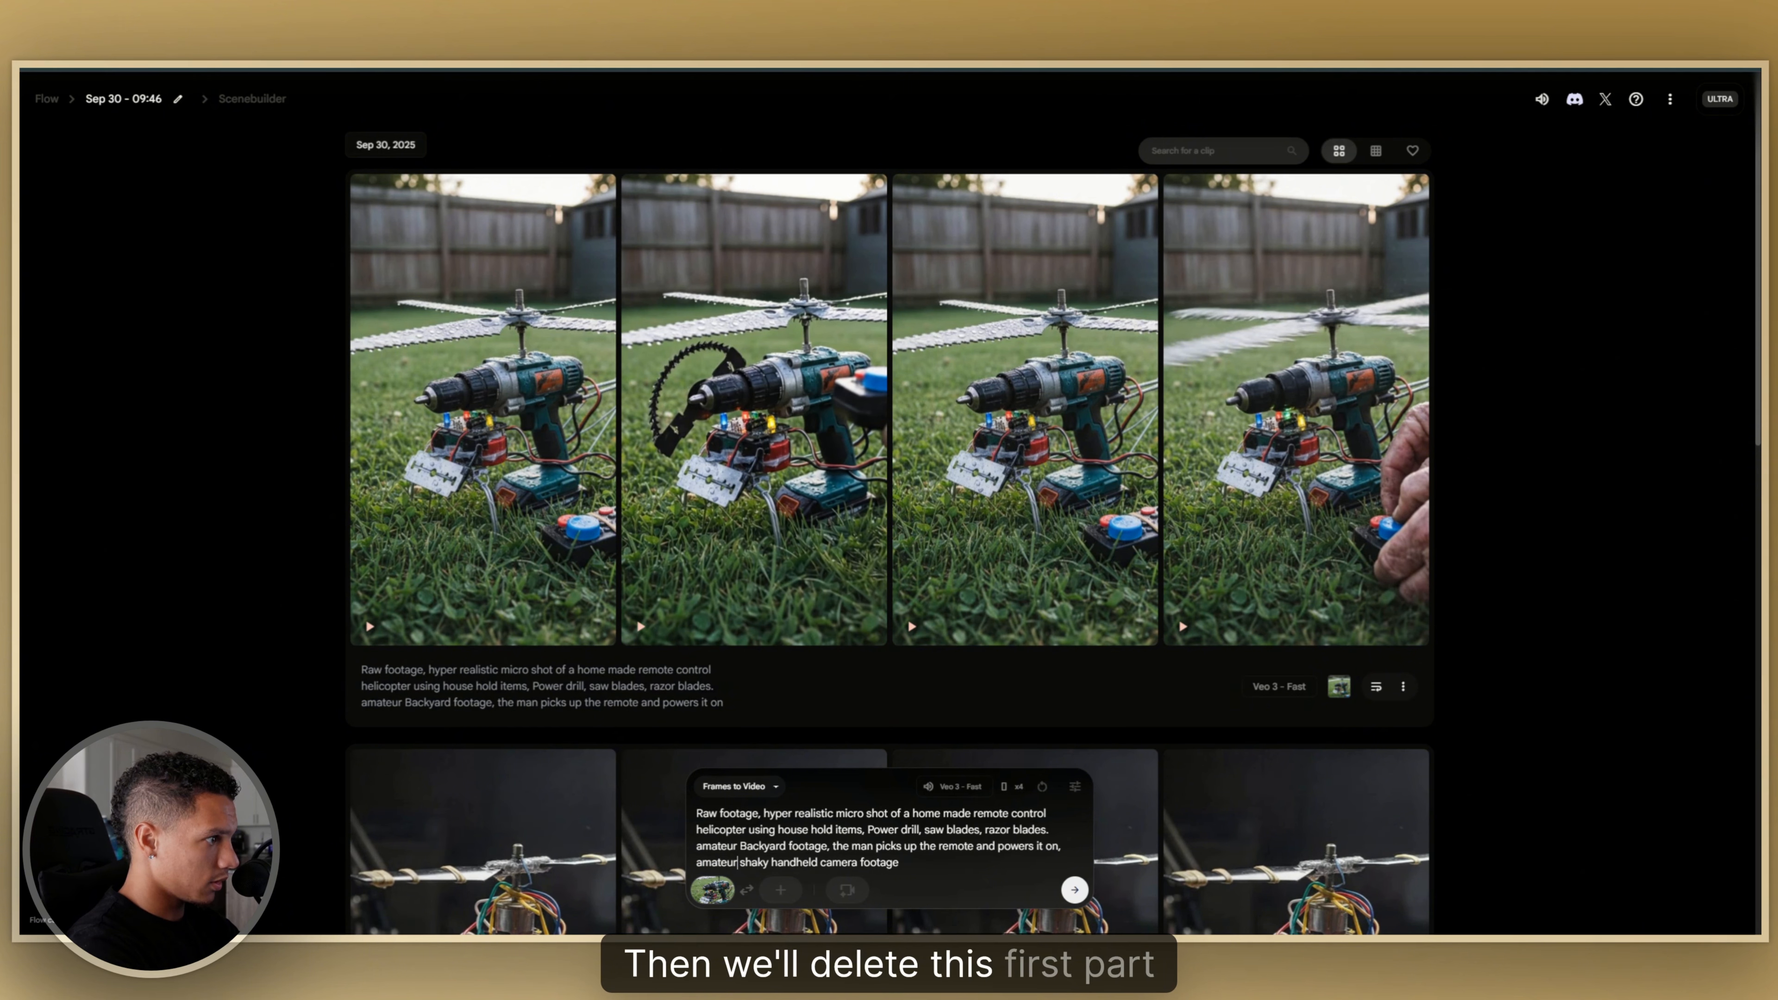
left_click_drag(811, 830, 697, 846)
key("BackSpace")
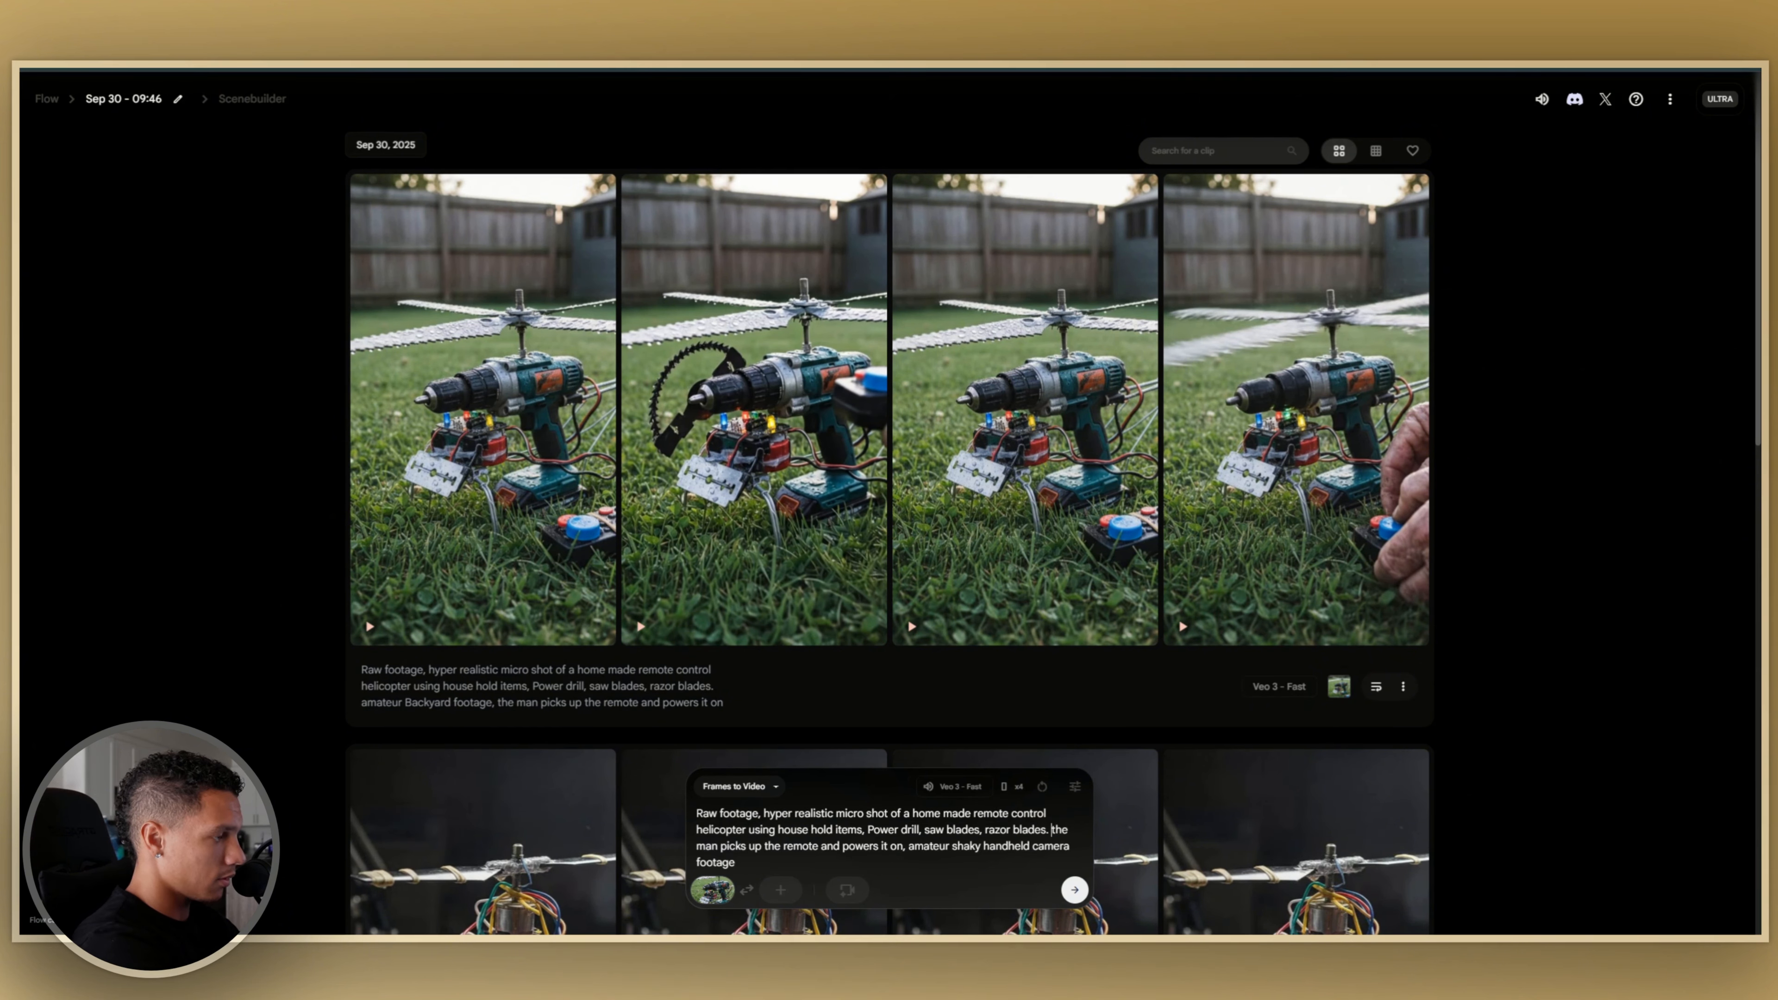
key("Return")
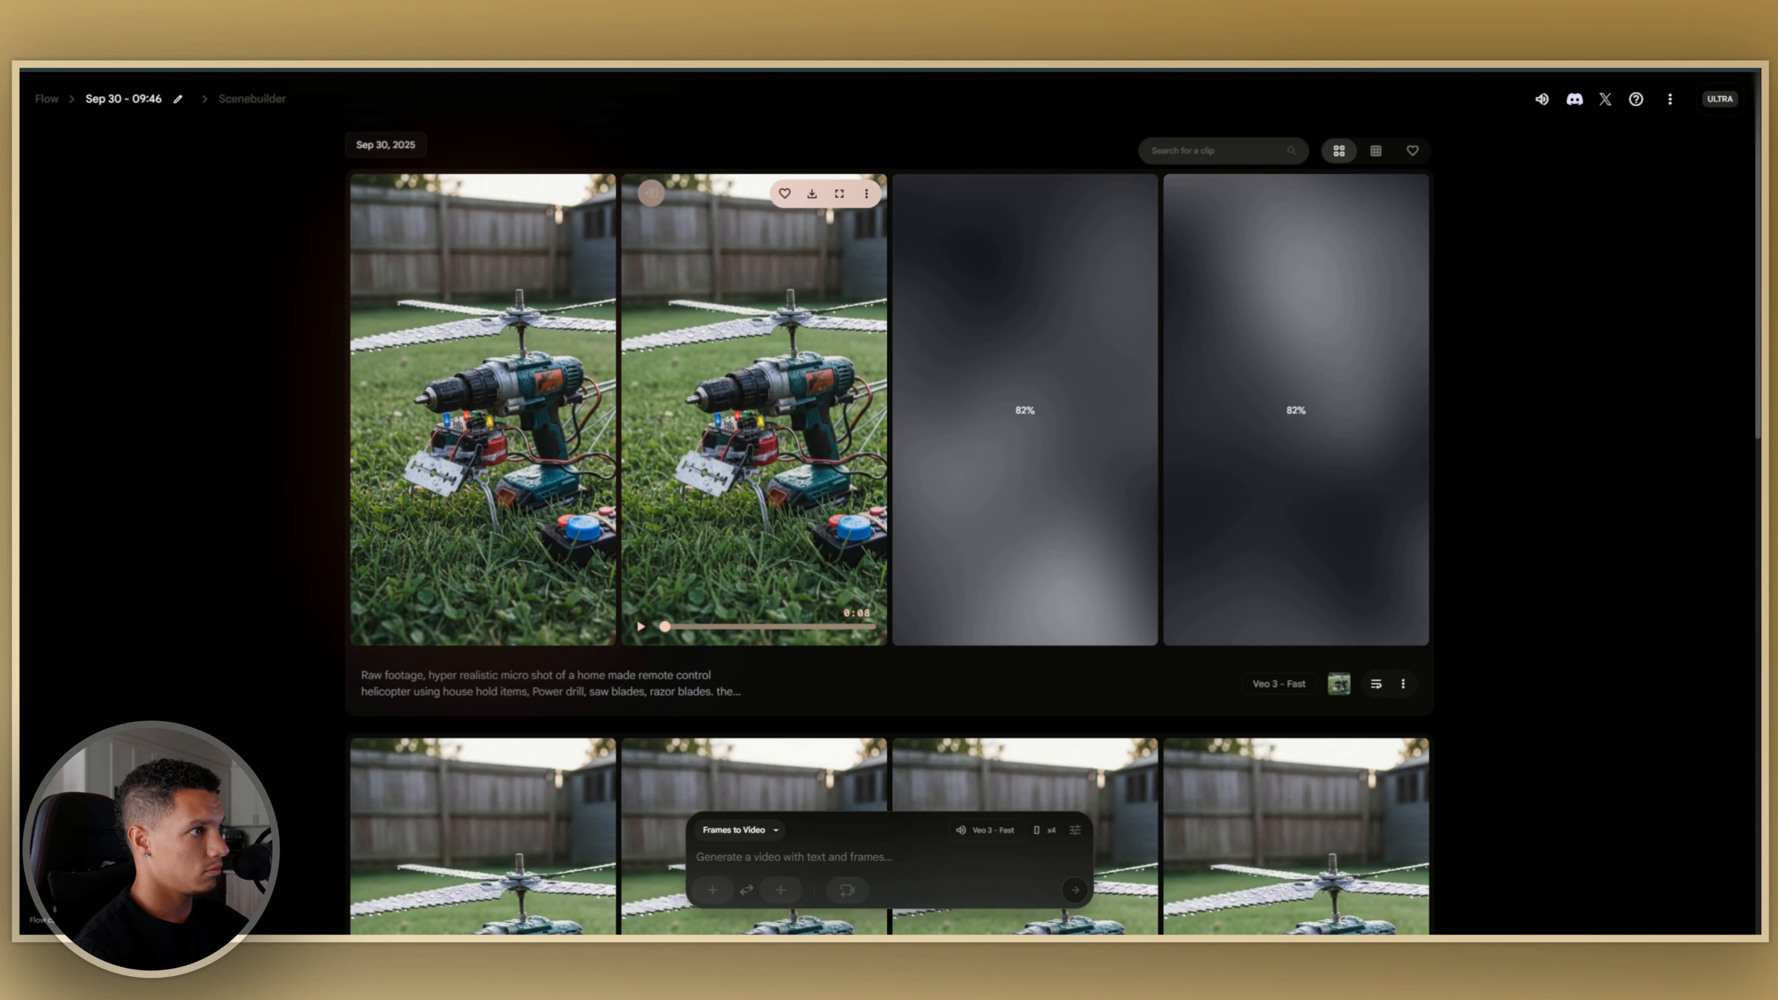
- Play the new shaky handheld clips and scrub the third one to examine the moment the remote button is pushed
mouse_move(756, 453)
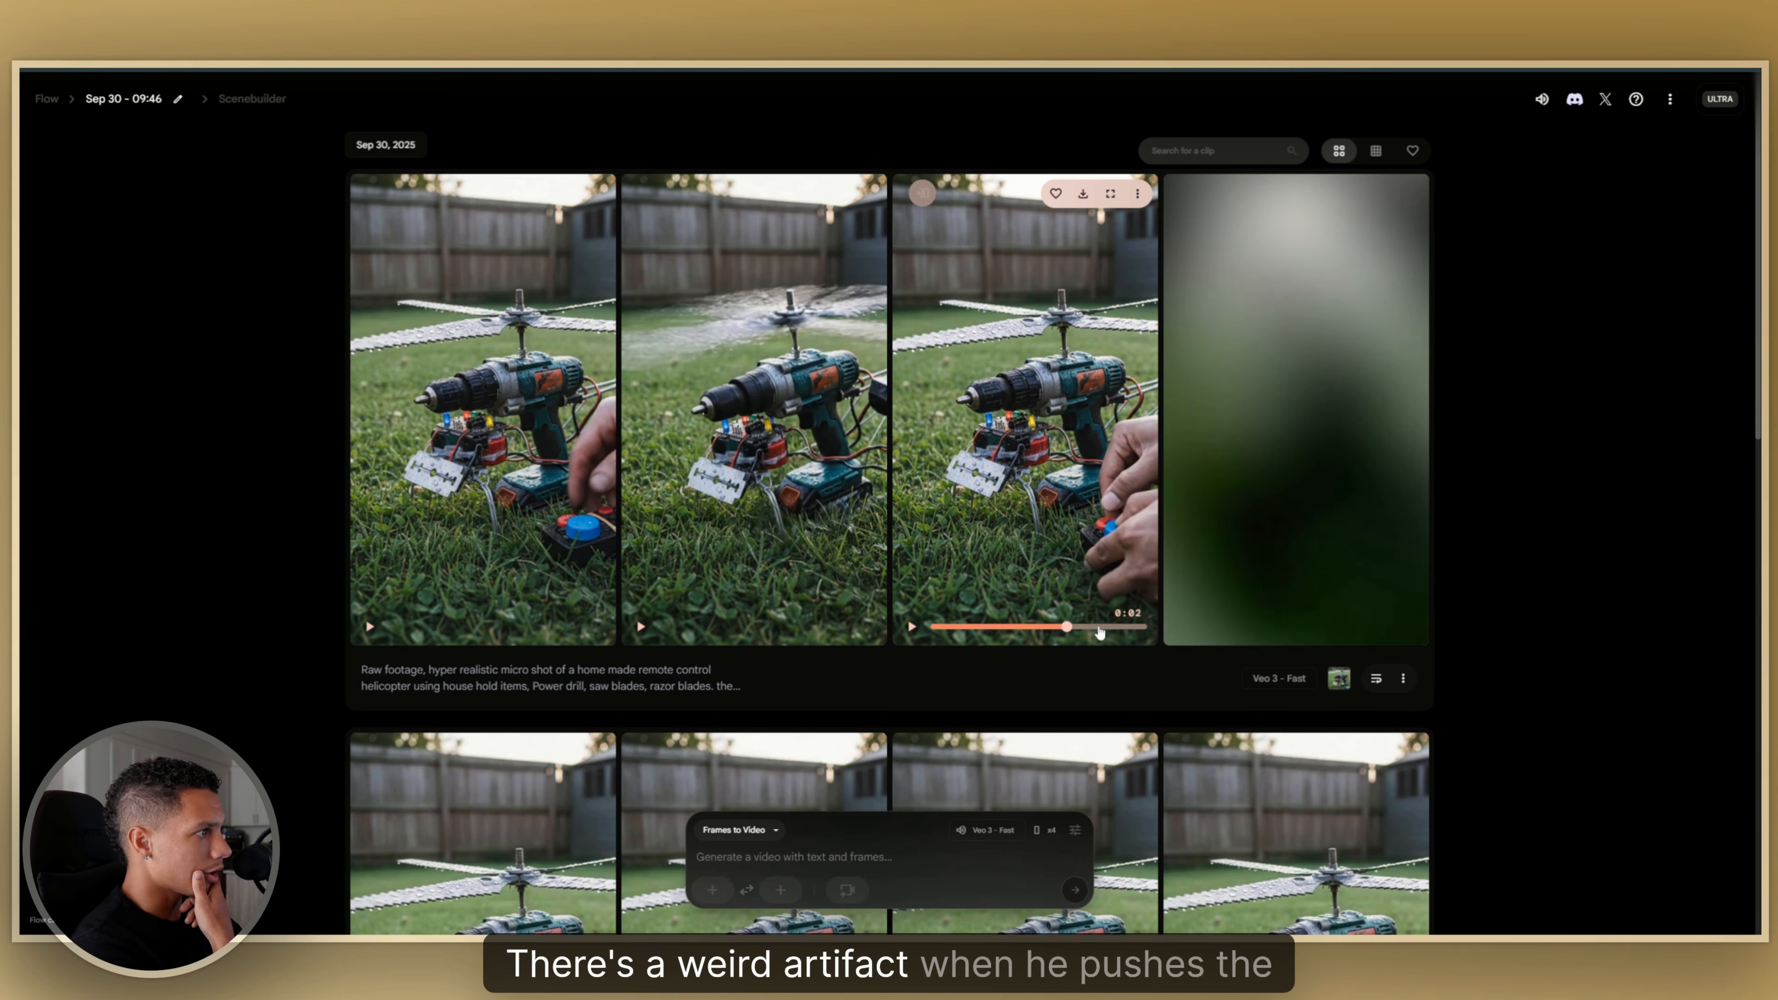
left_click_drag(1063, 627, 1096, 624)
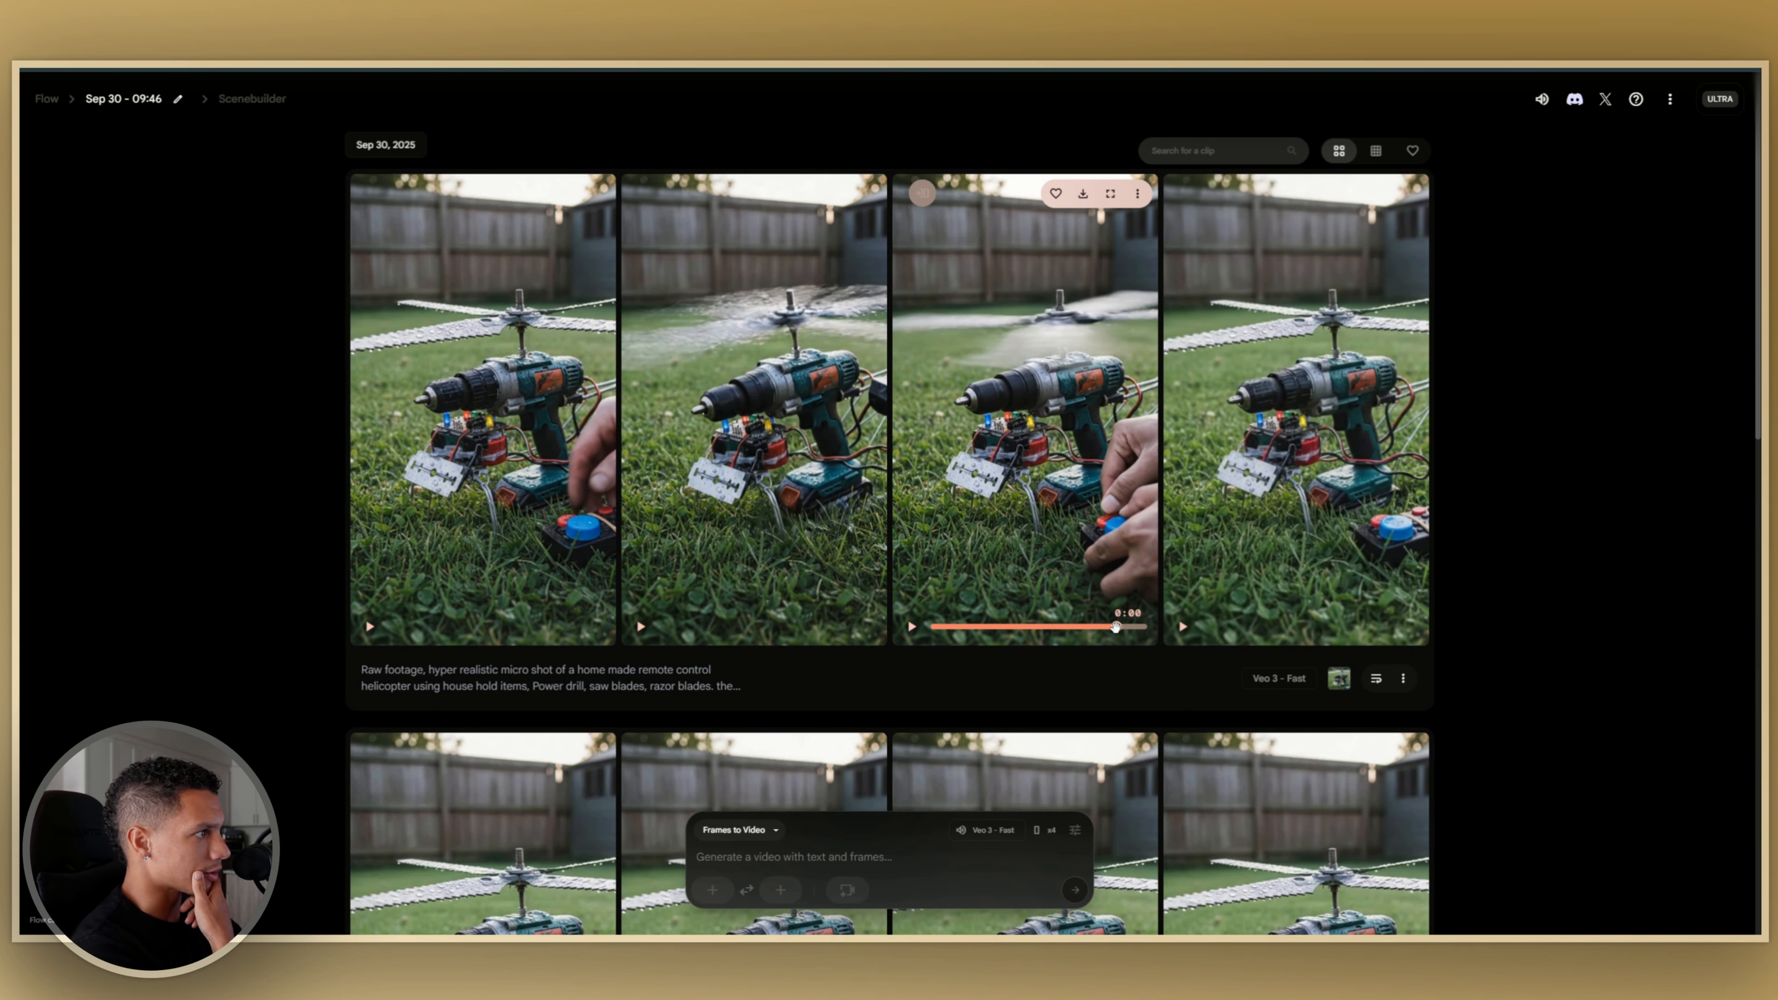
left_click(1006, 627)
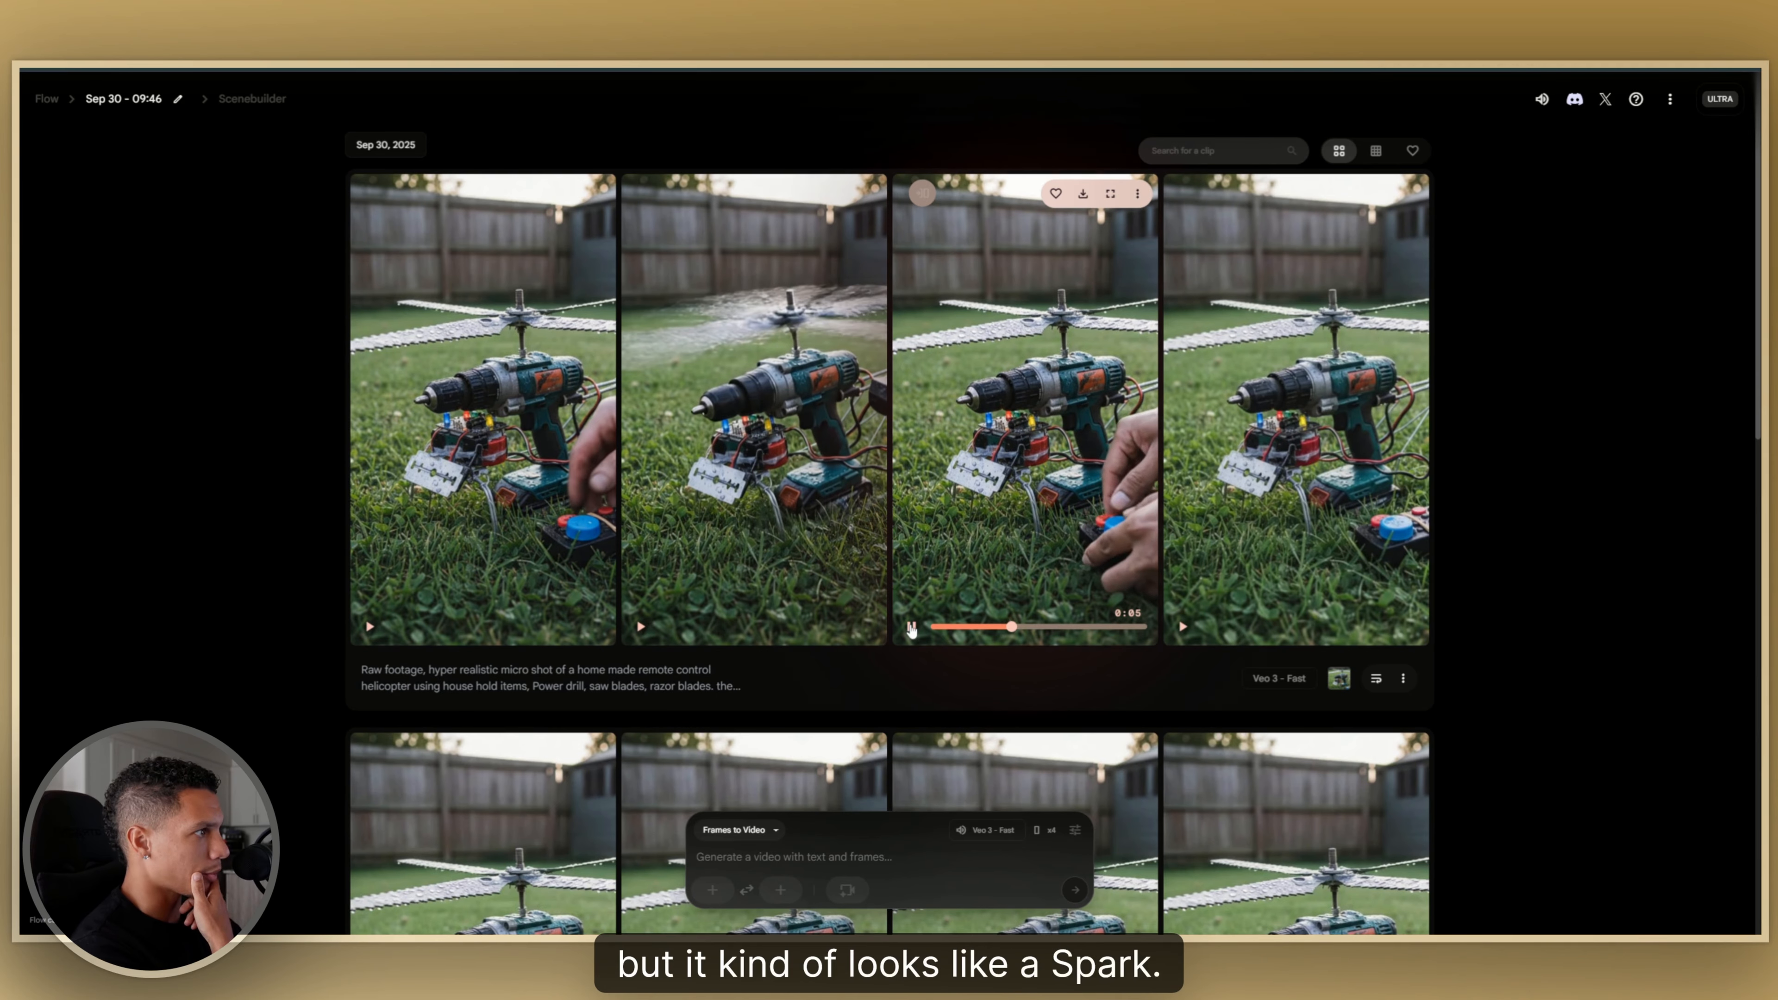
left_click(1182, 628)
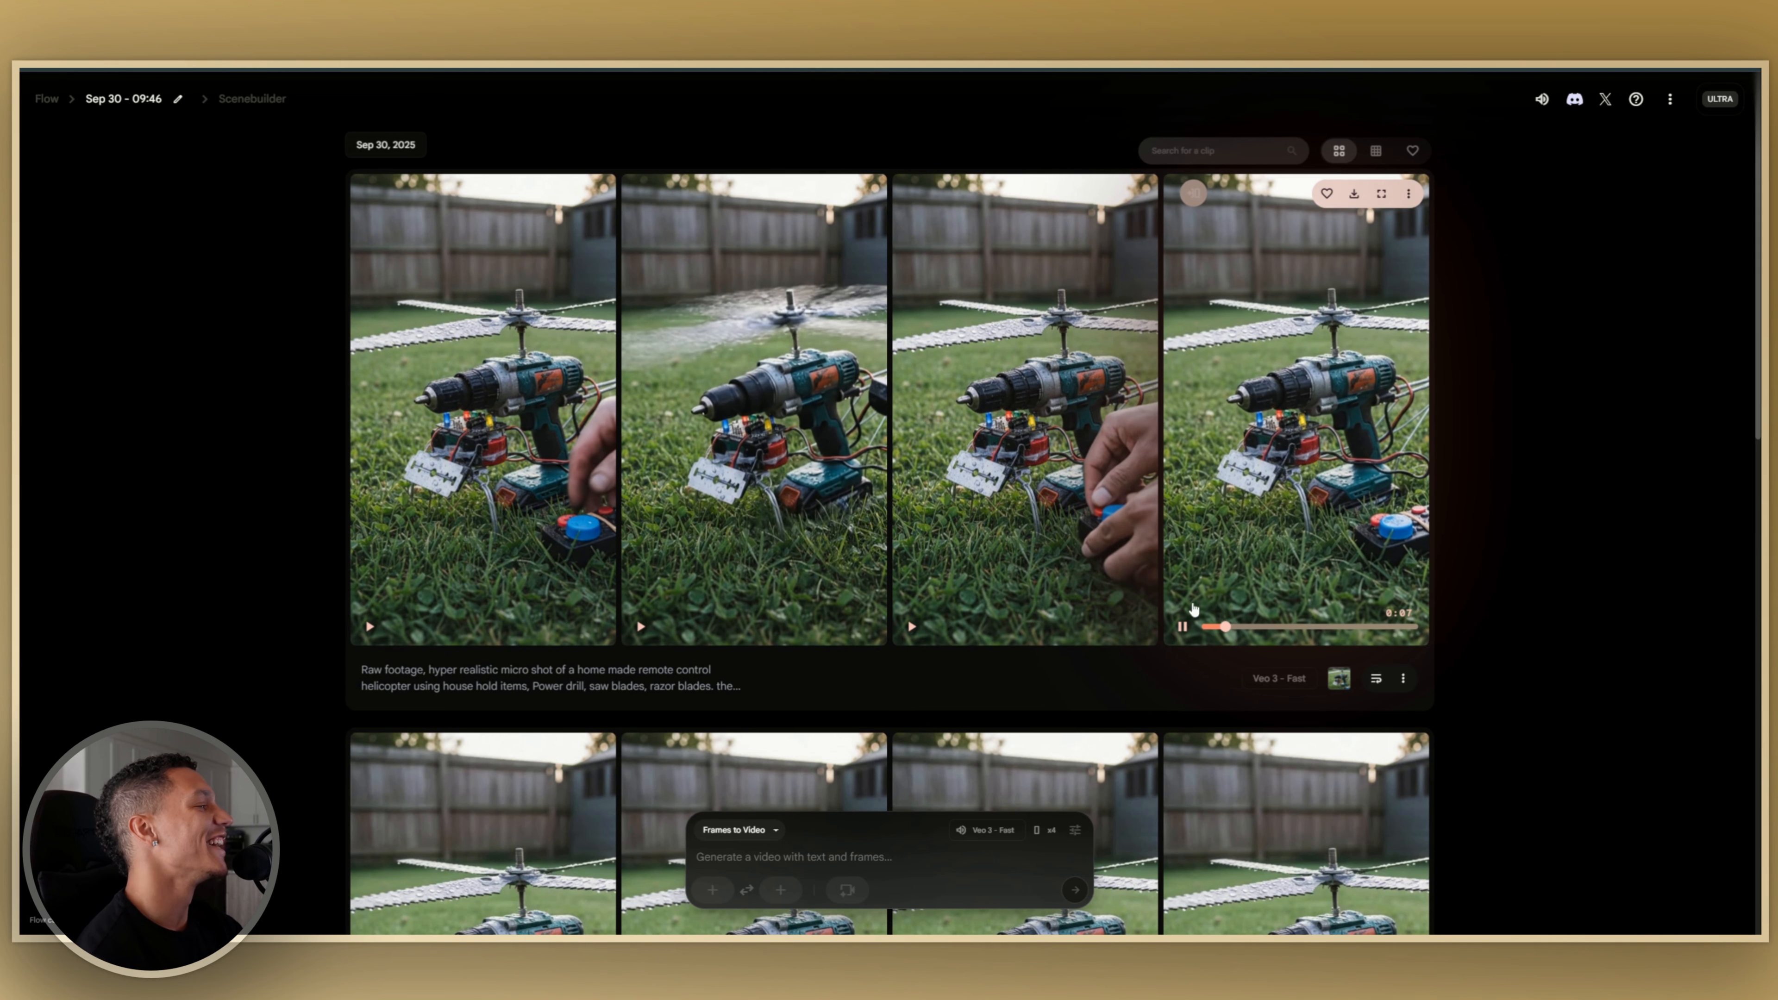
left_click(1304, 326)
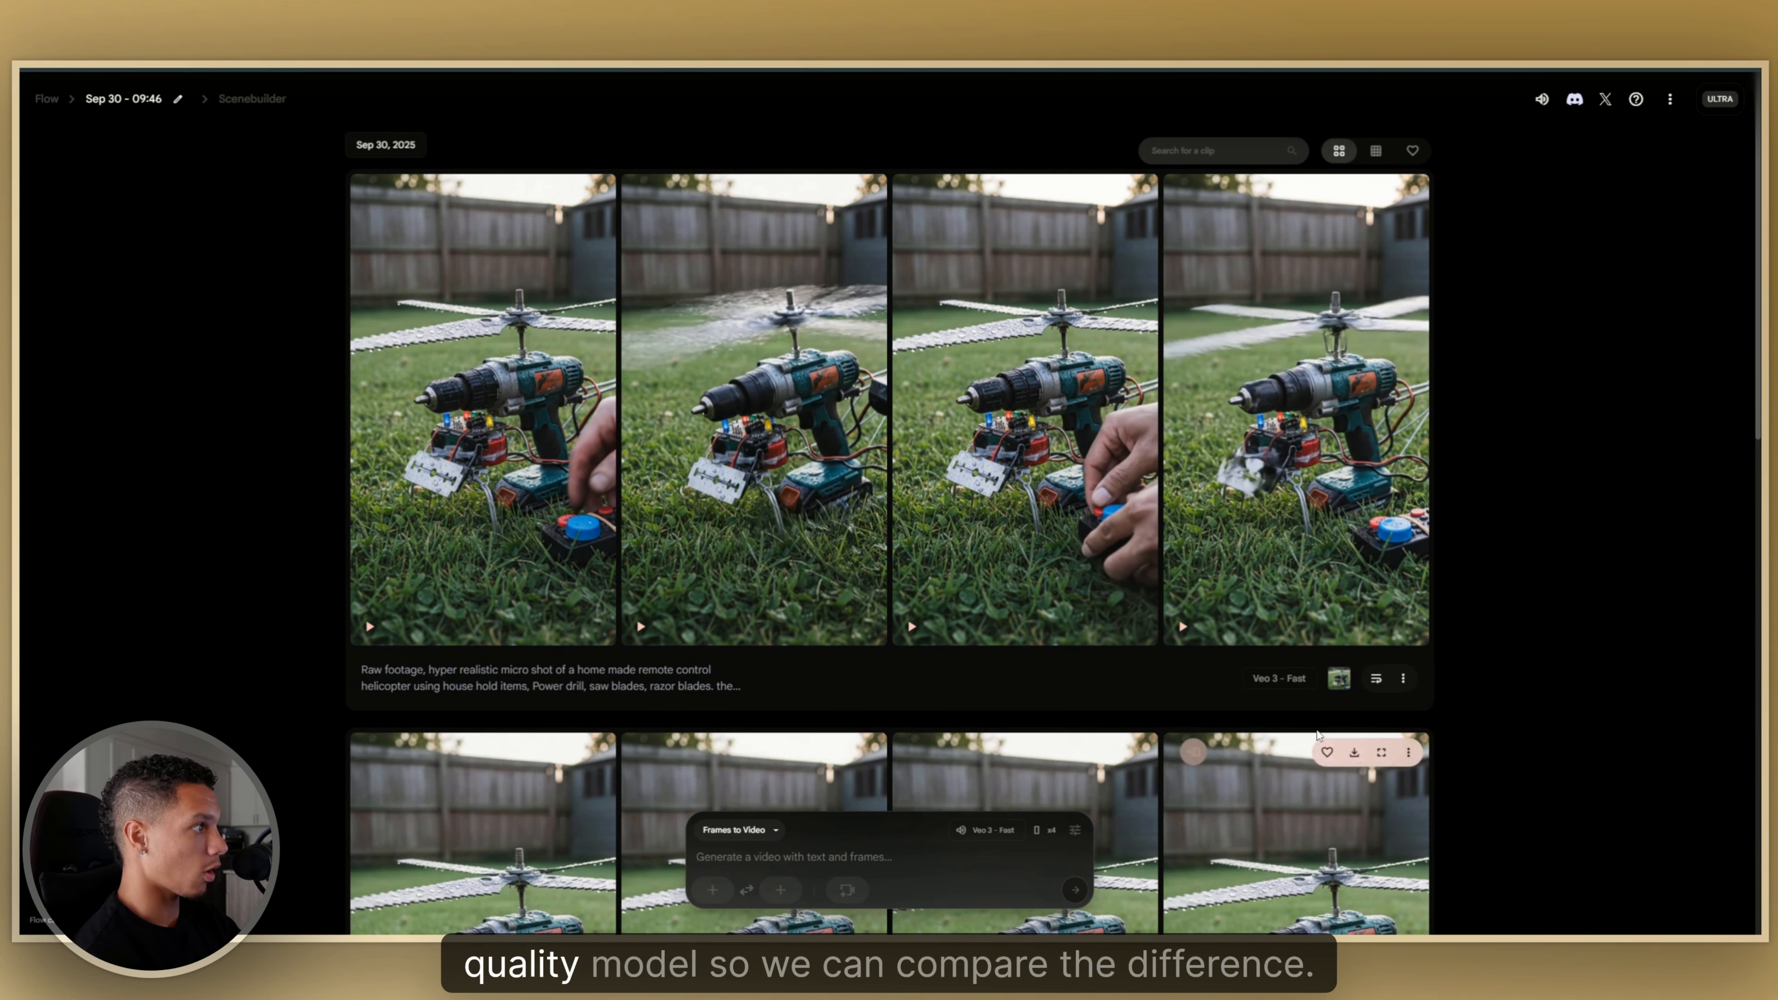
- Reuse the shaky handheld helicopter prompt, switch the model to Veo 3 - Quality, and generate the videos
left_click(1375, 678)
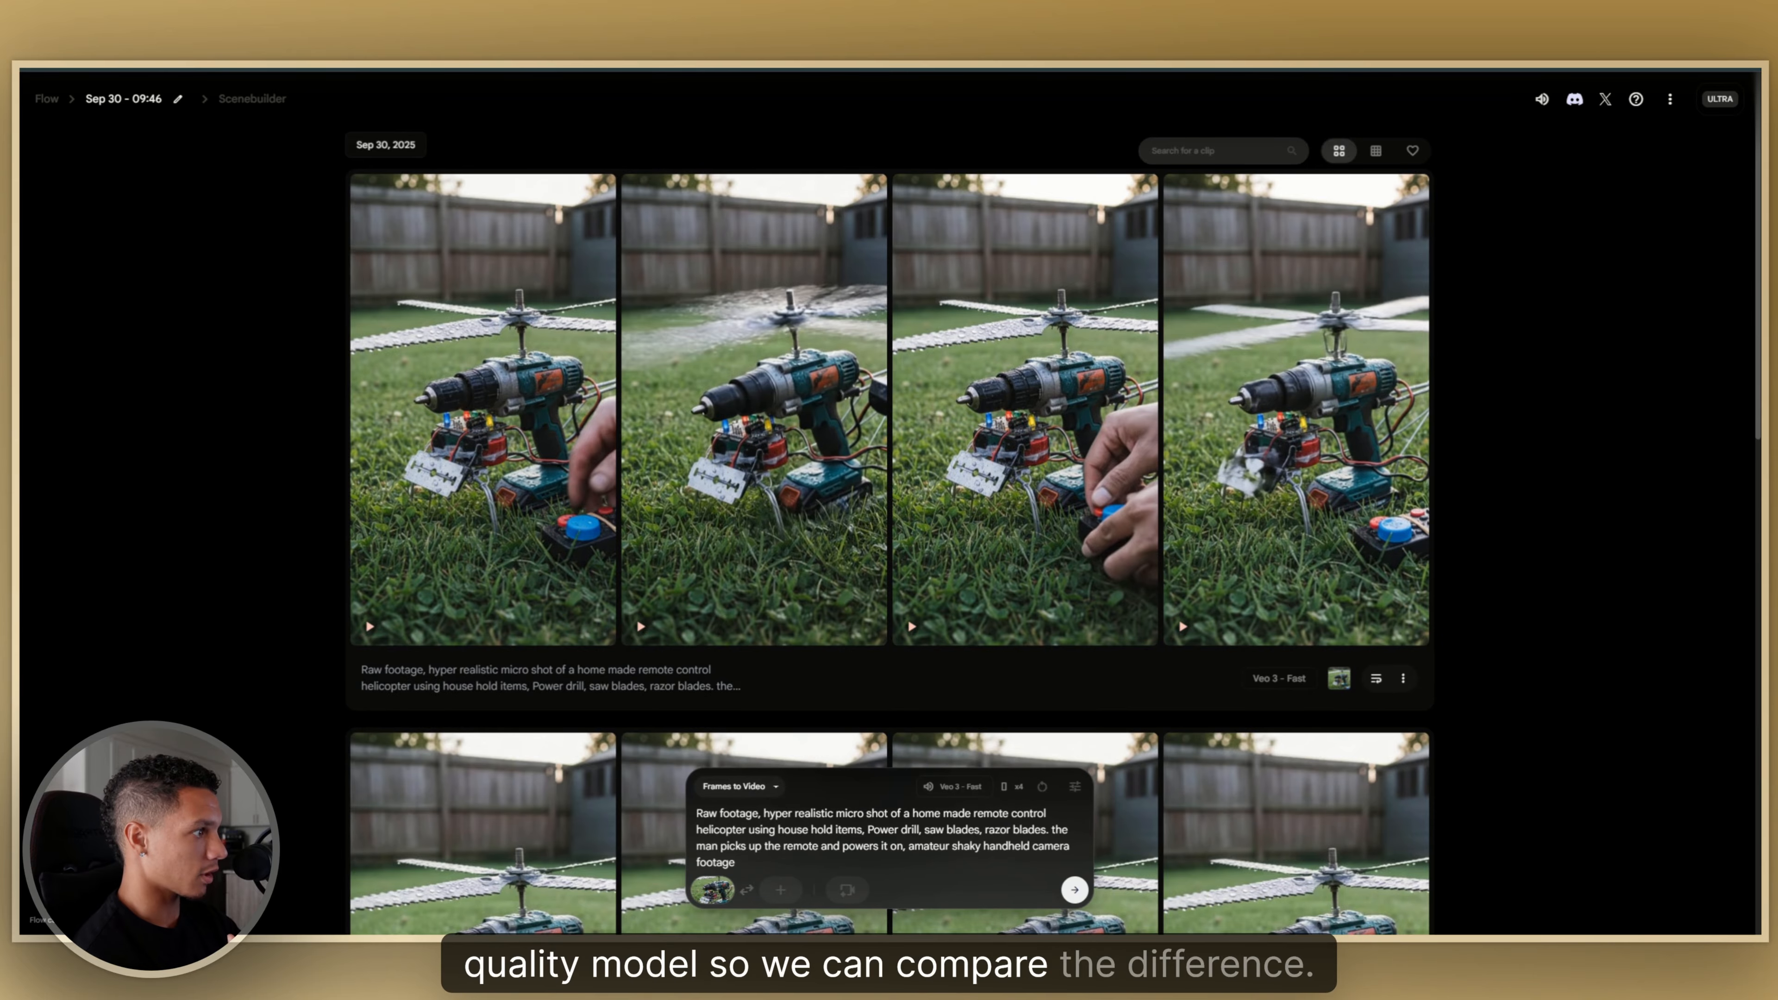
left_click(954, 790)
left_click(882, 707)
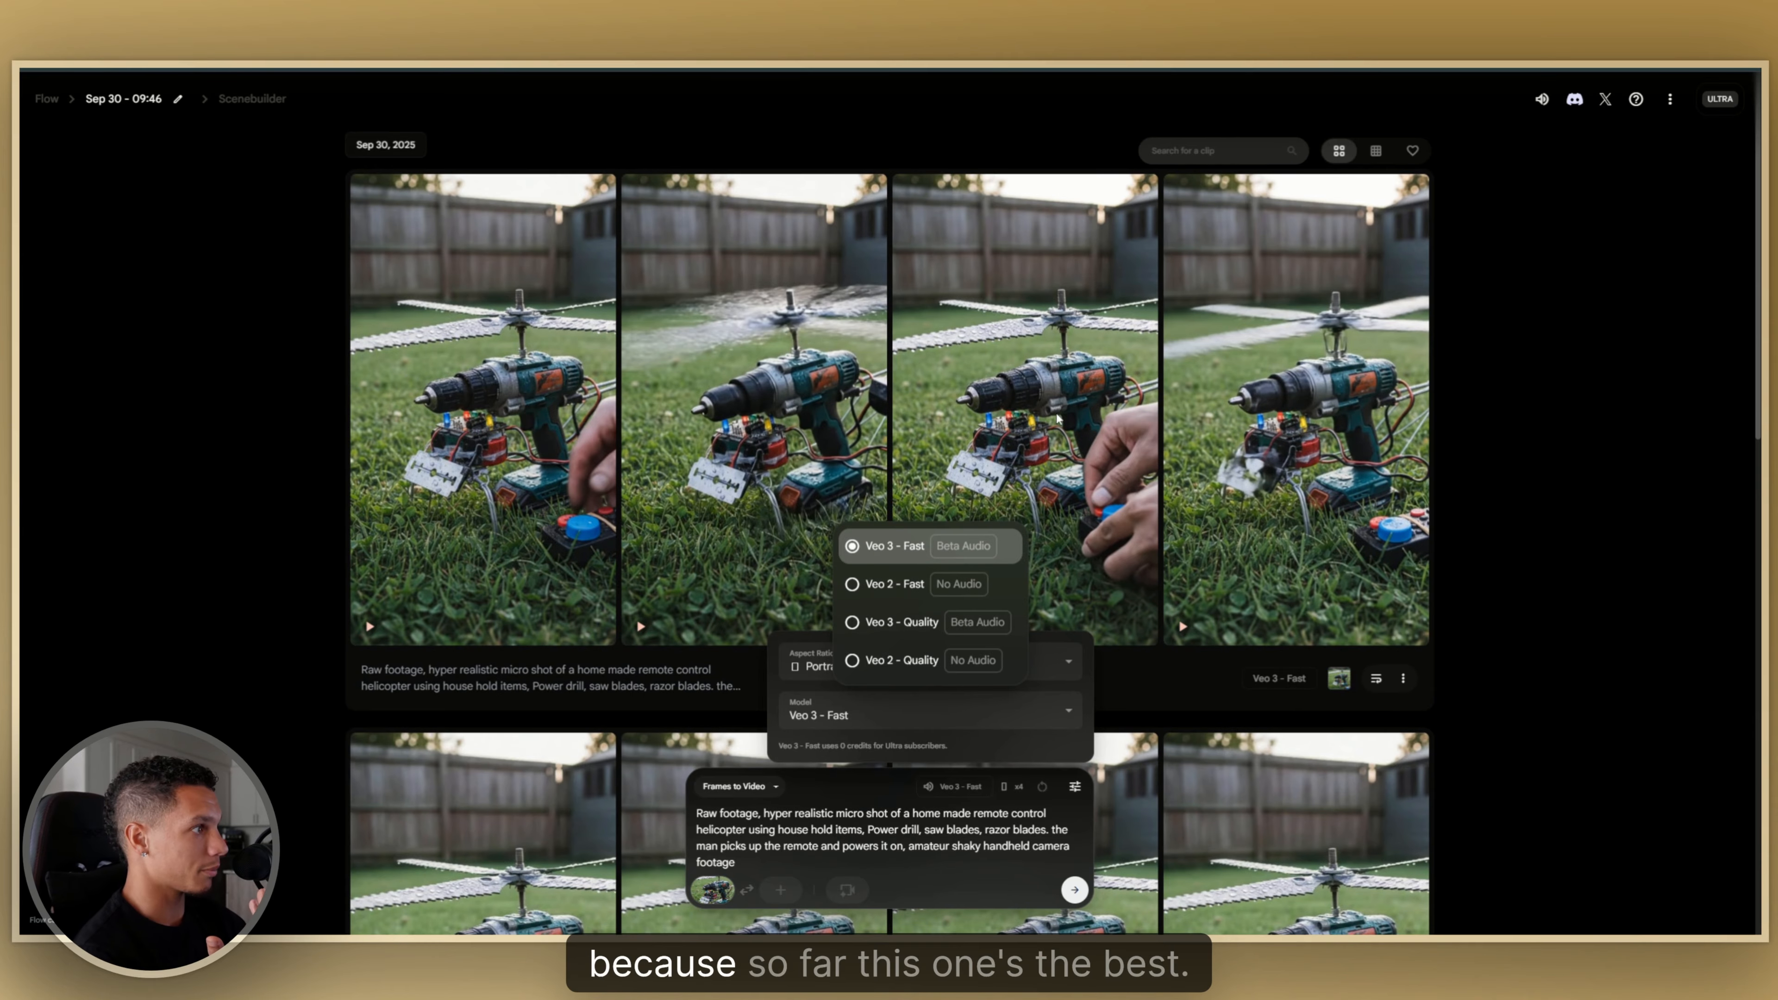
left_click(863, 627)
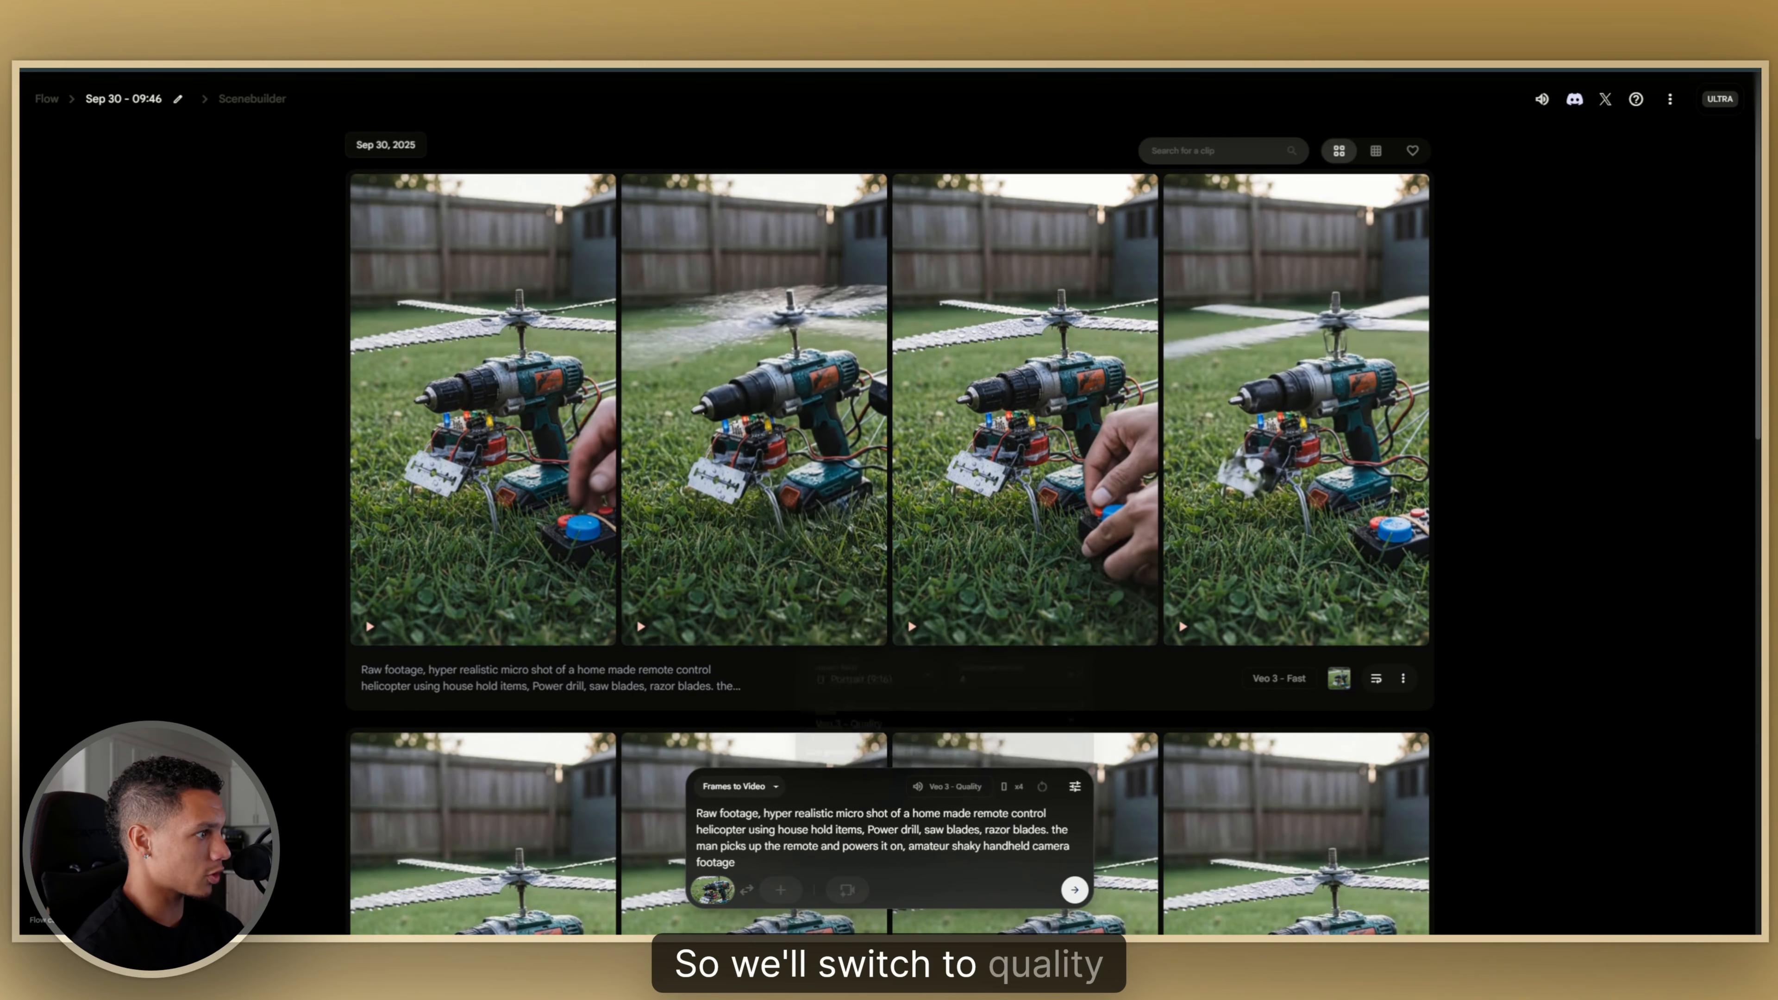
left_click(1076, 890)
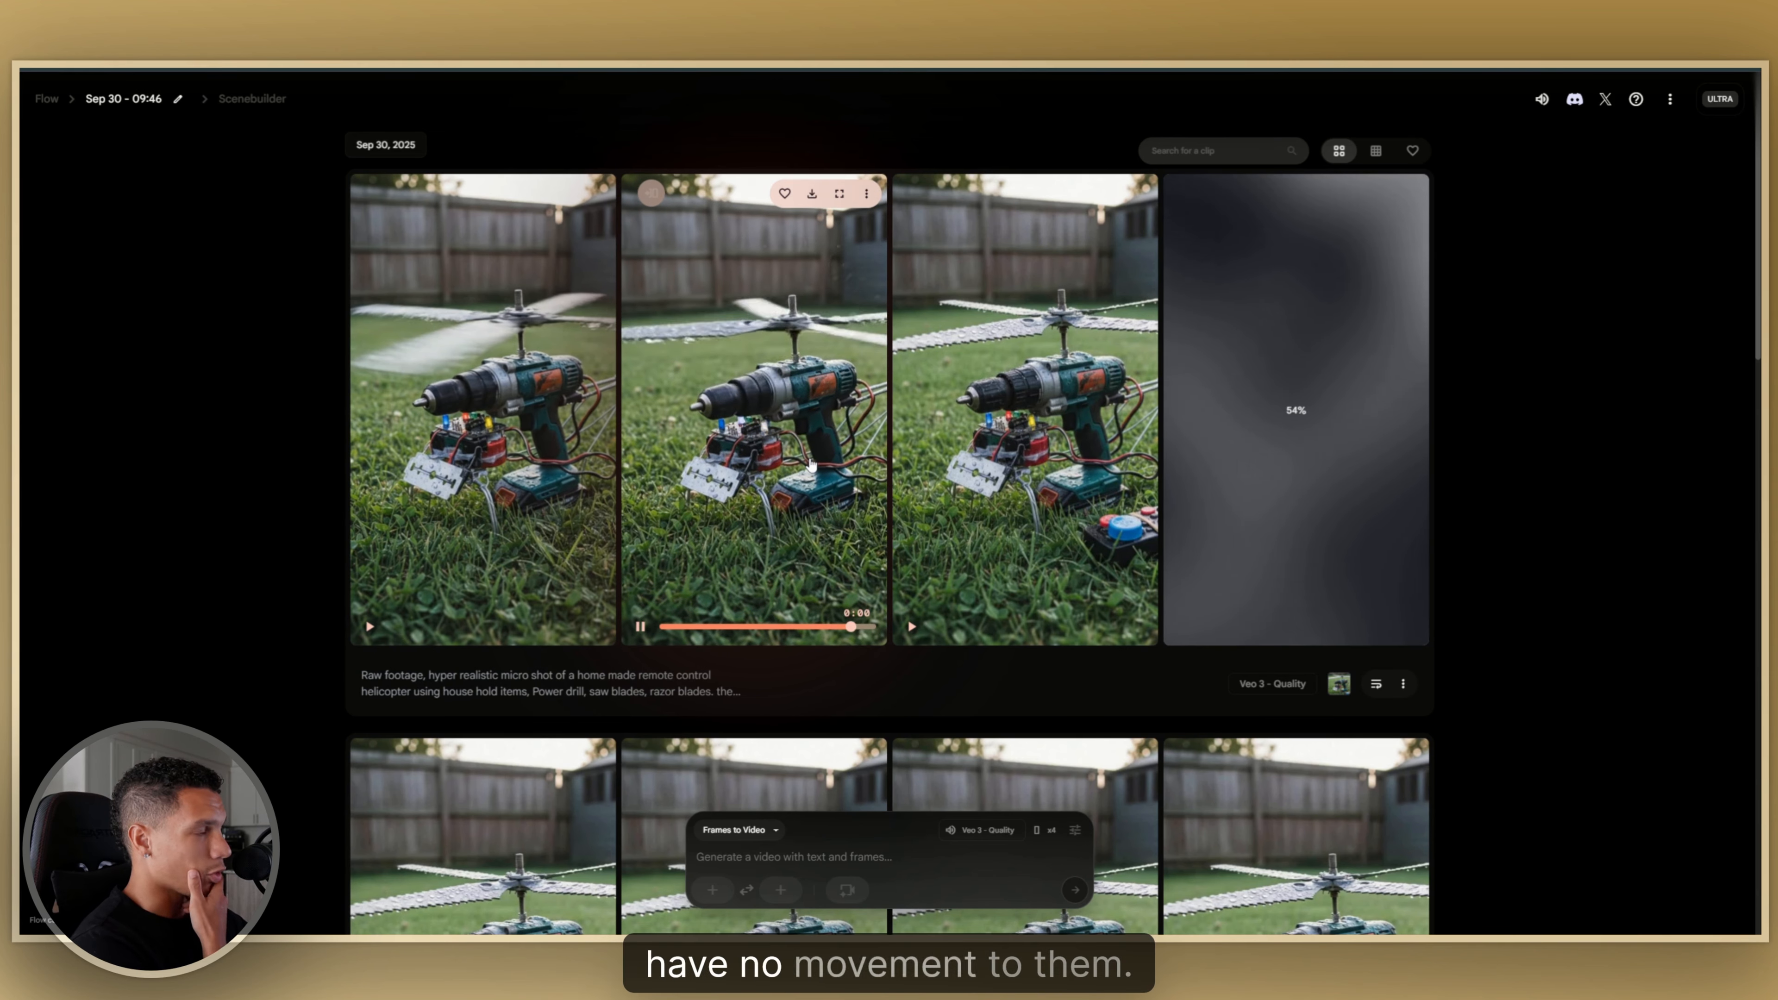
- Play the Veo 3 - Quality drill helicopter clips and replay the fourth one to check the hand, remote and rotor
mouse_move(969, 455)
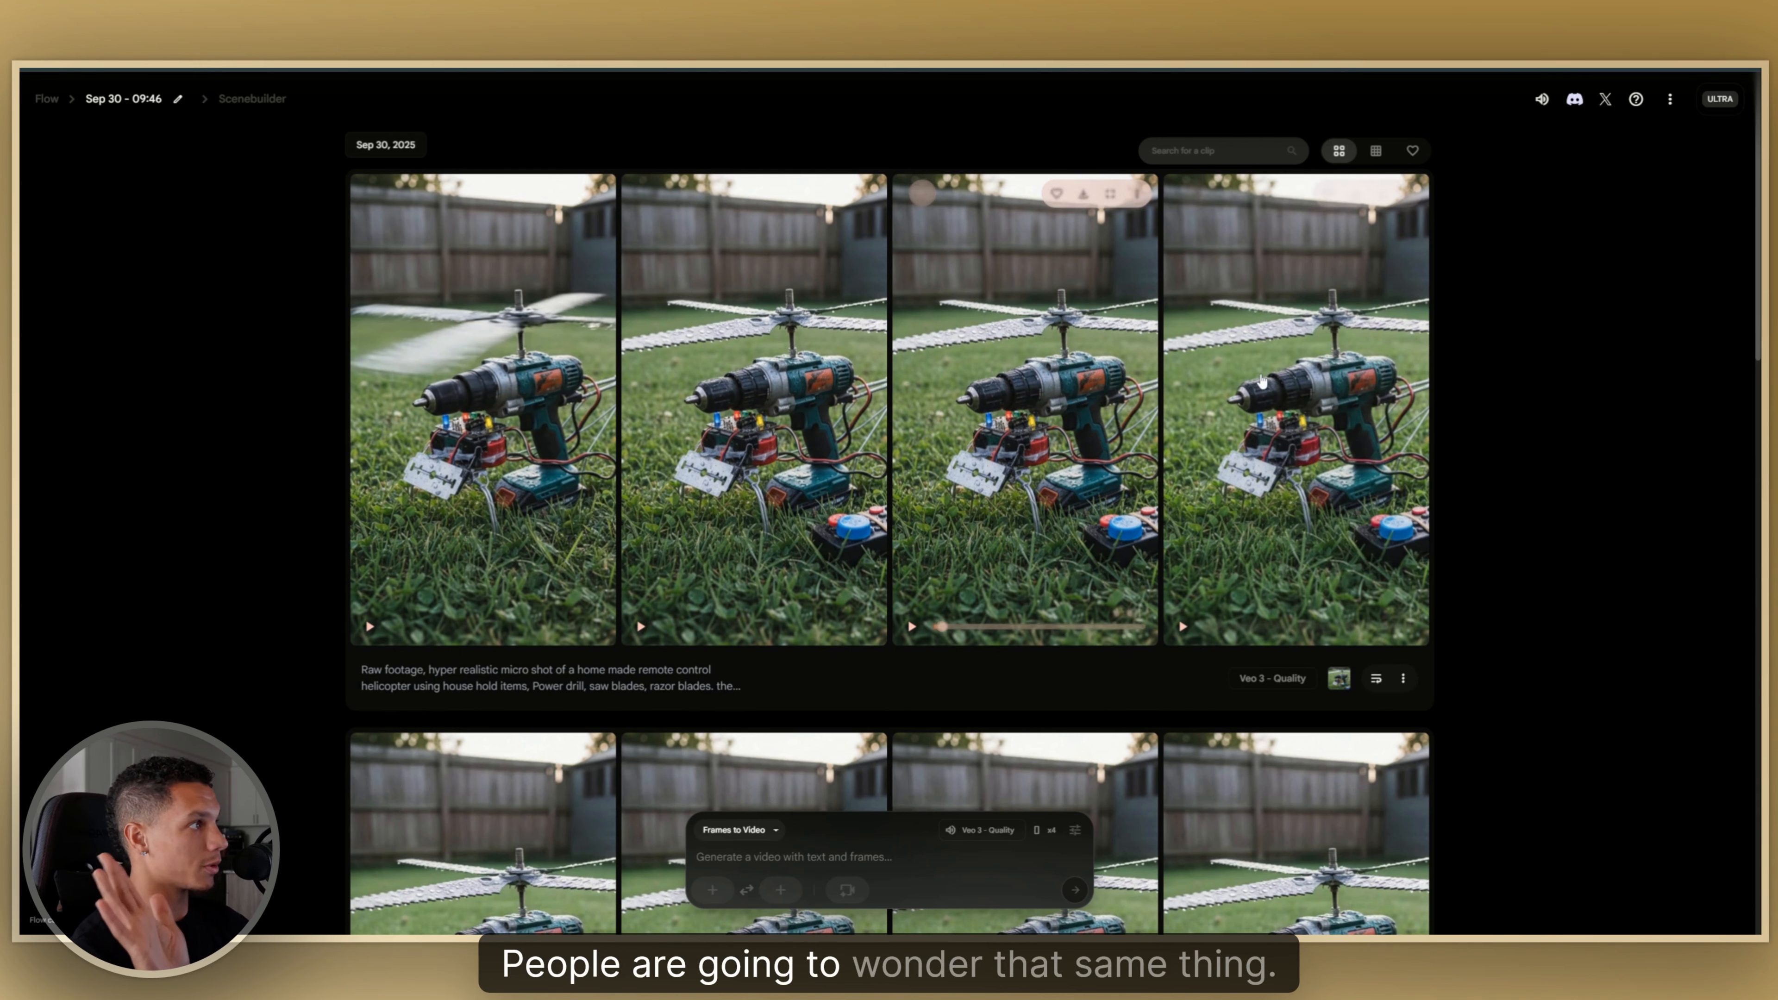
left_click(1037, 482)
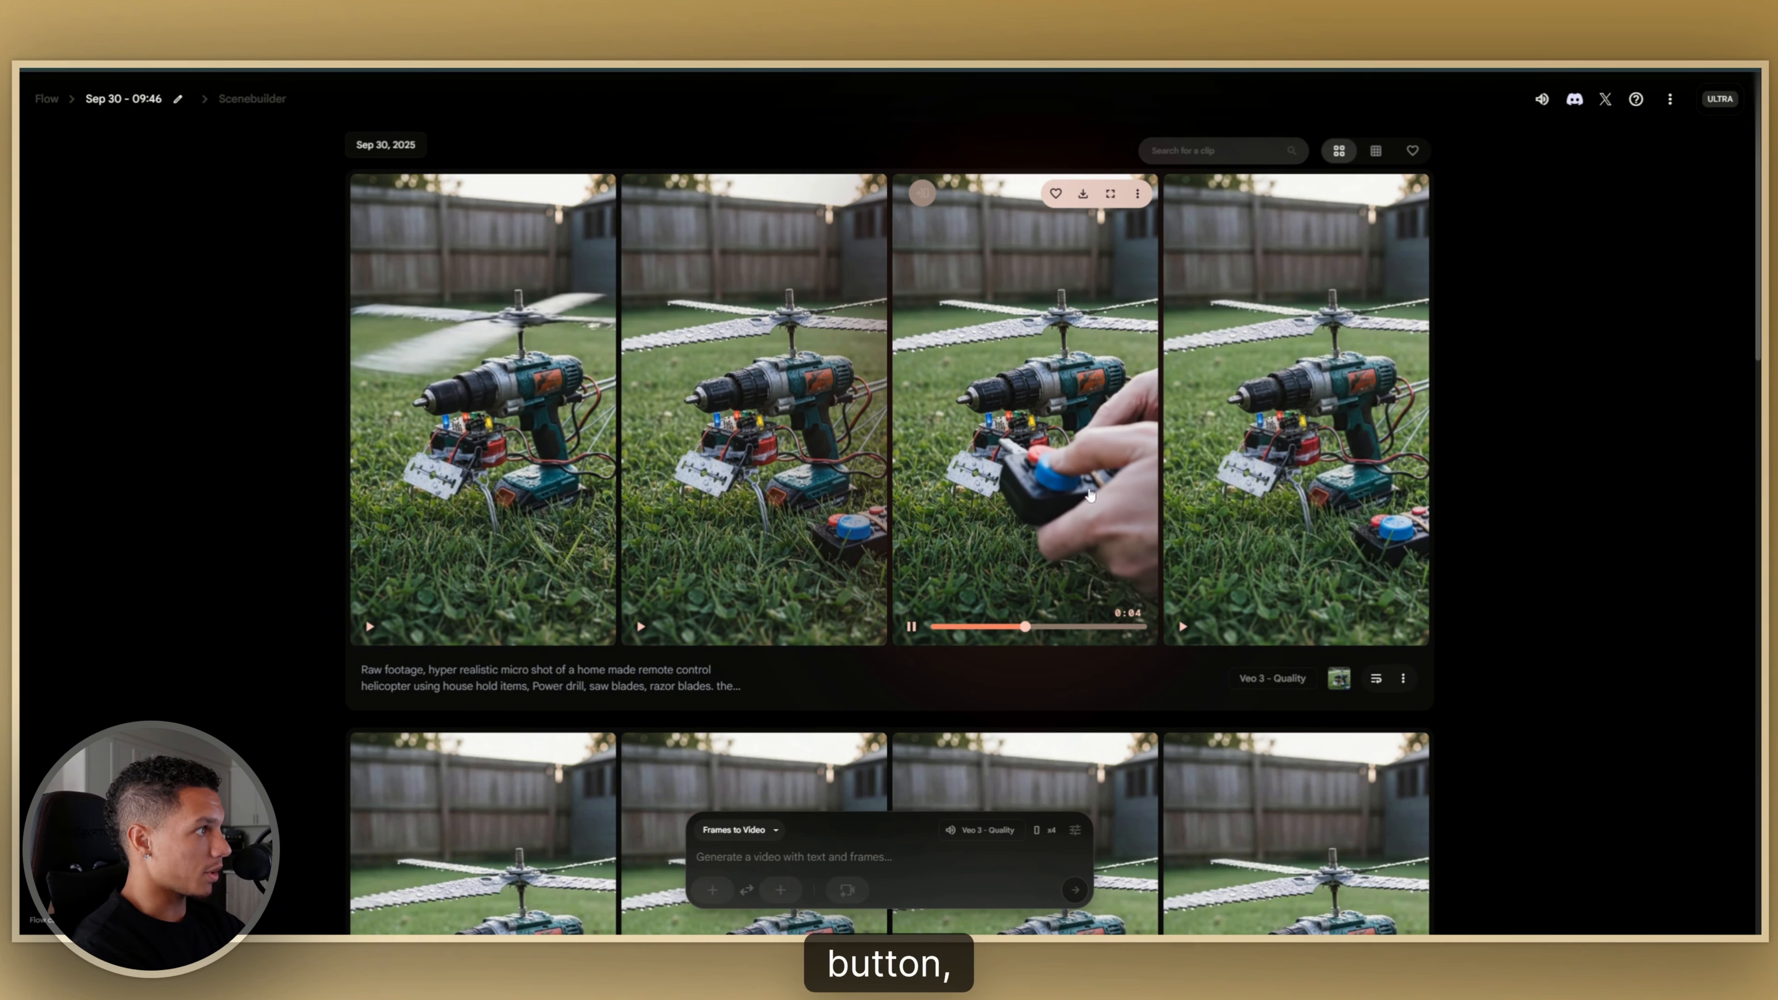
left_click(1074, 491)
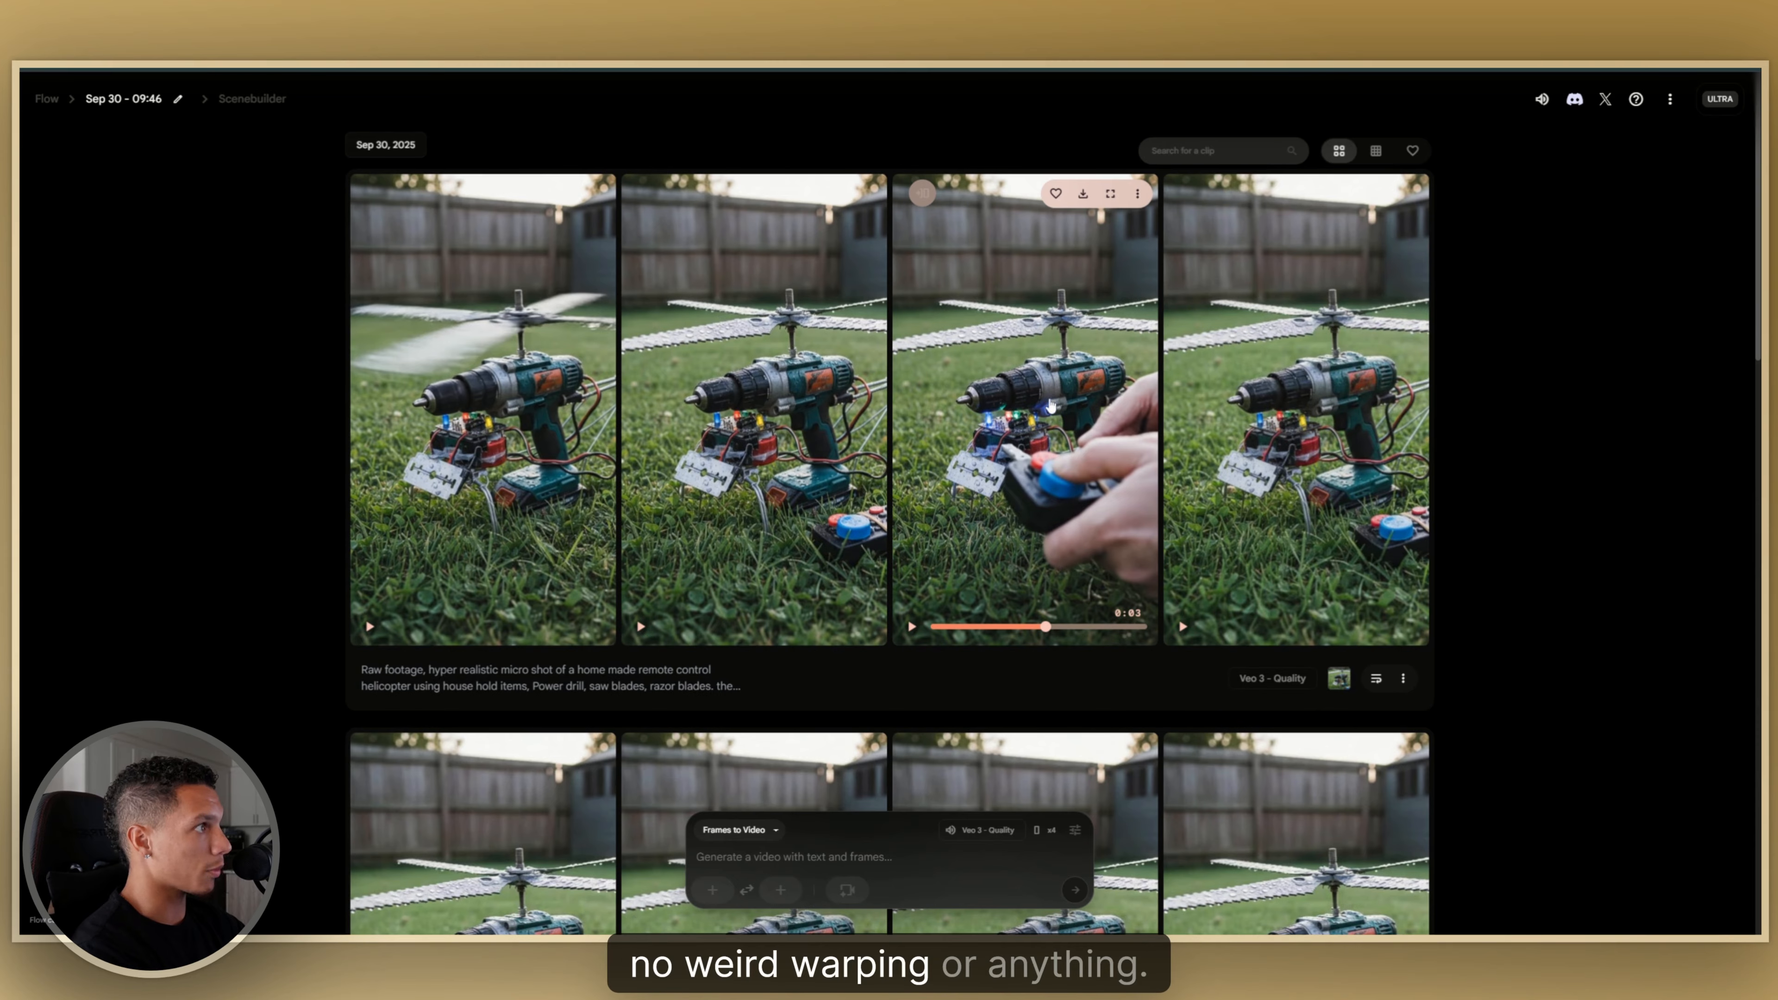
left_click(1068, 456)
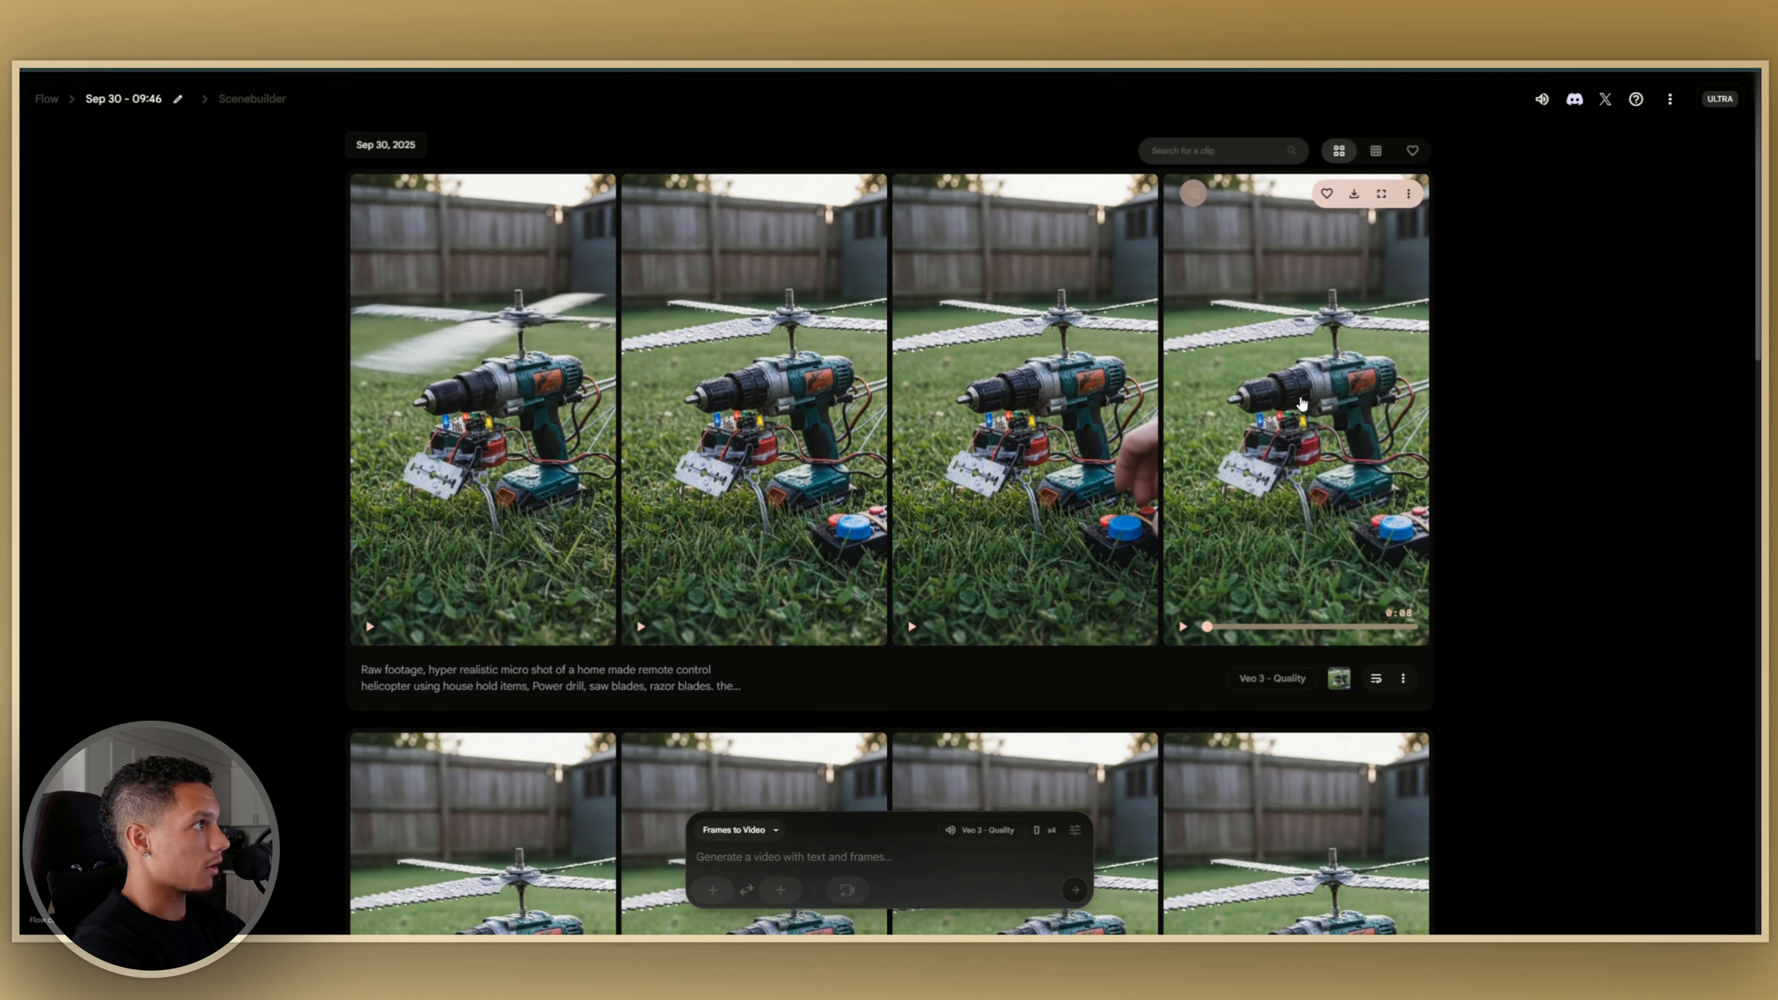
left_click(1326, 408)
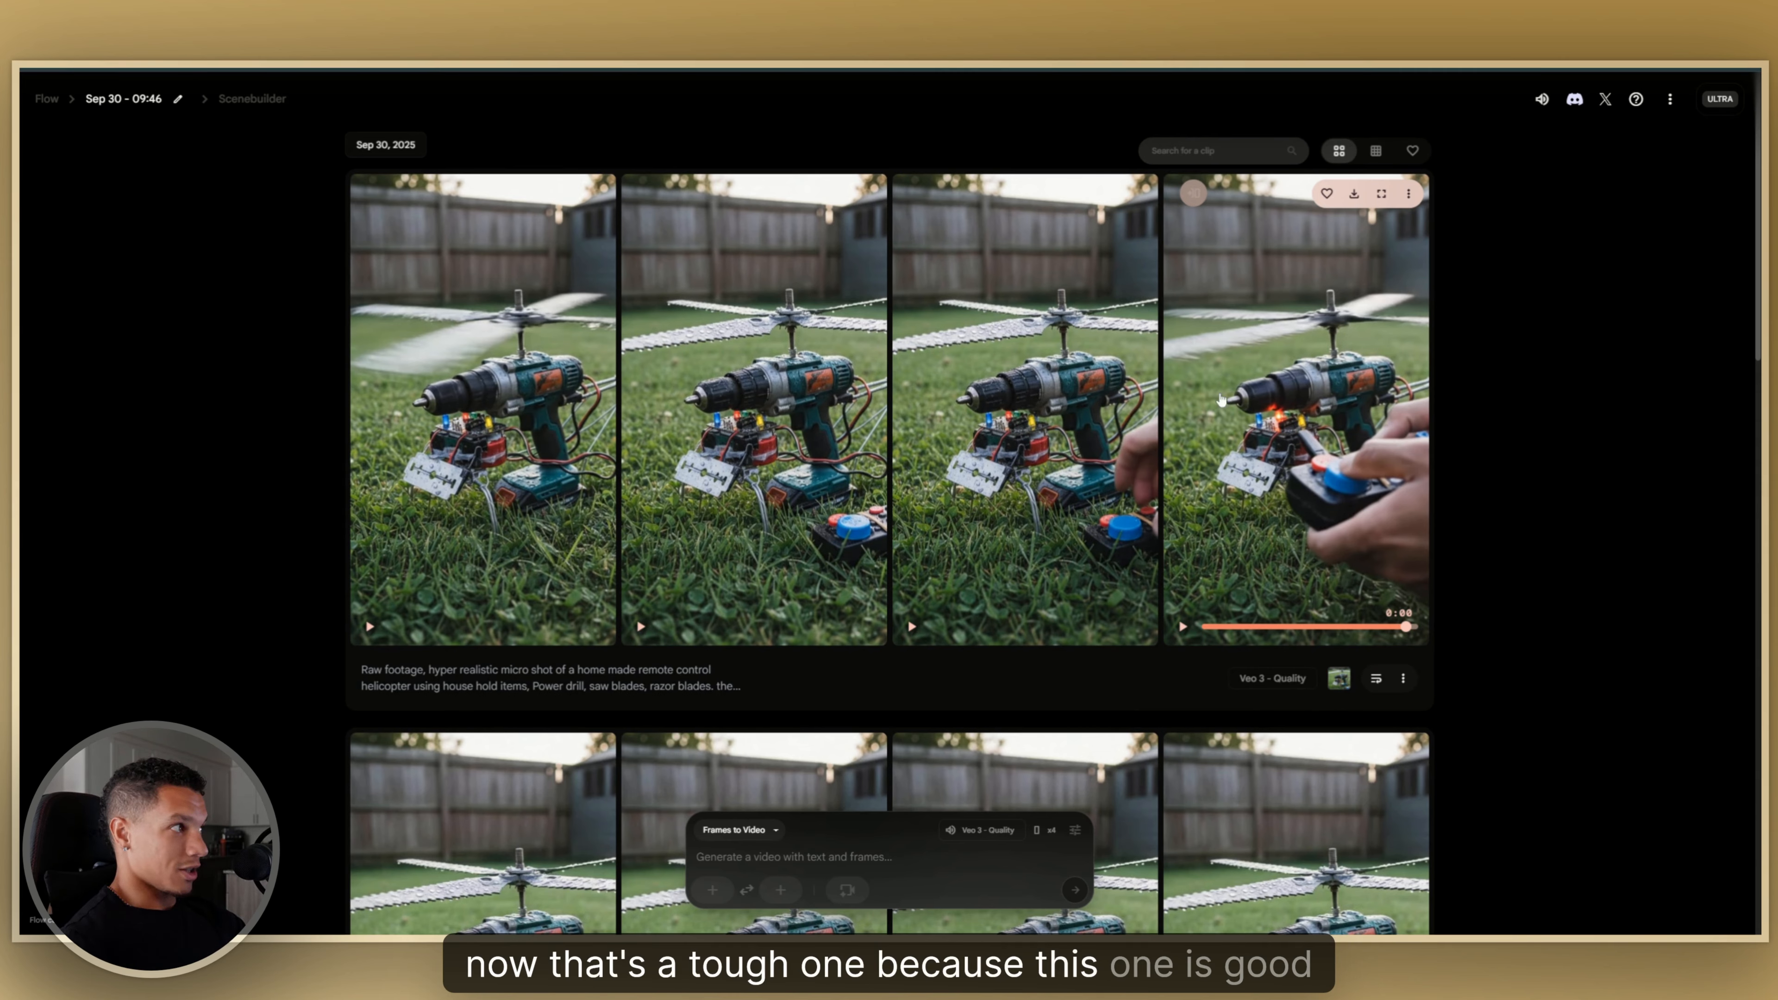
left_click(1207, 627)
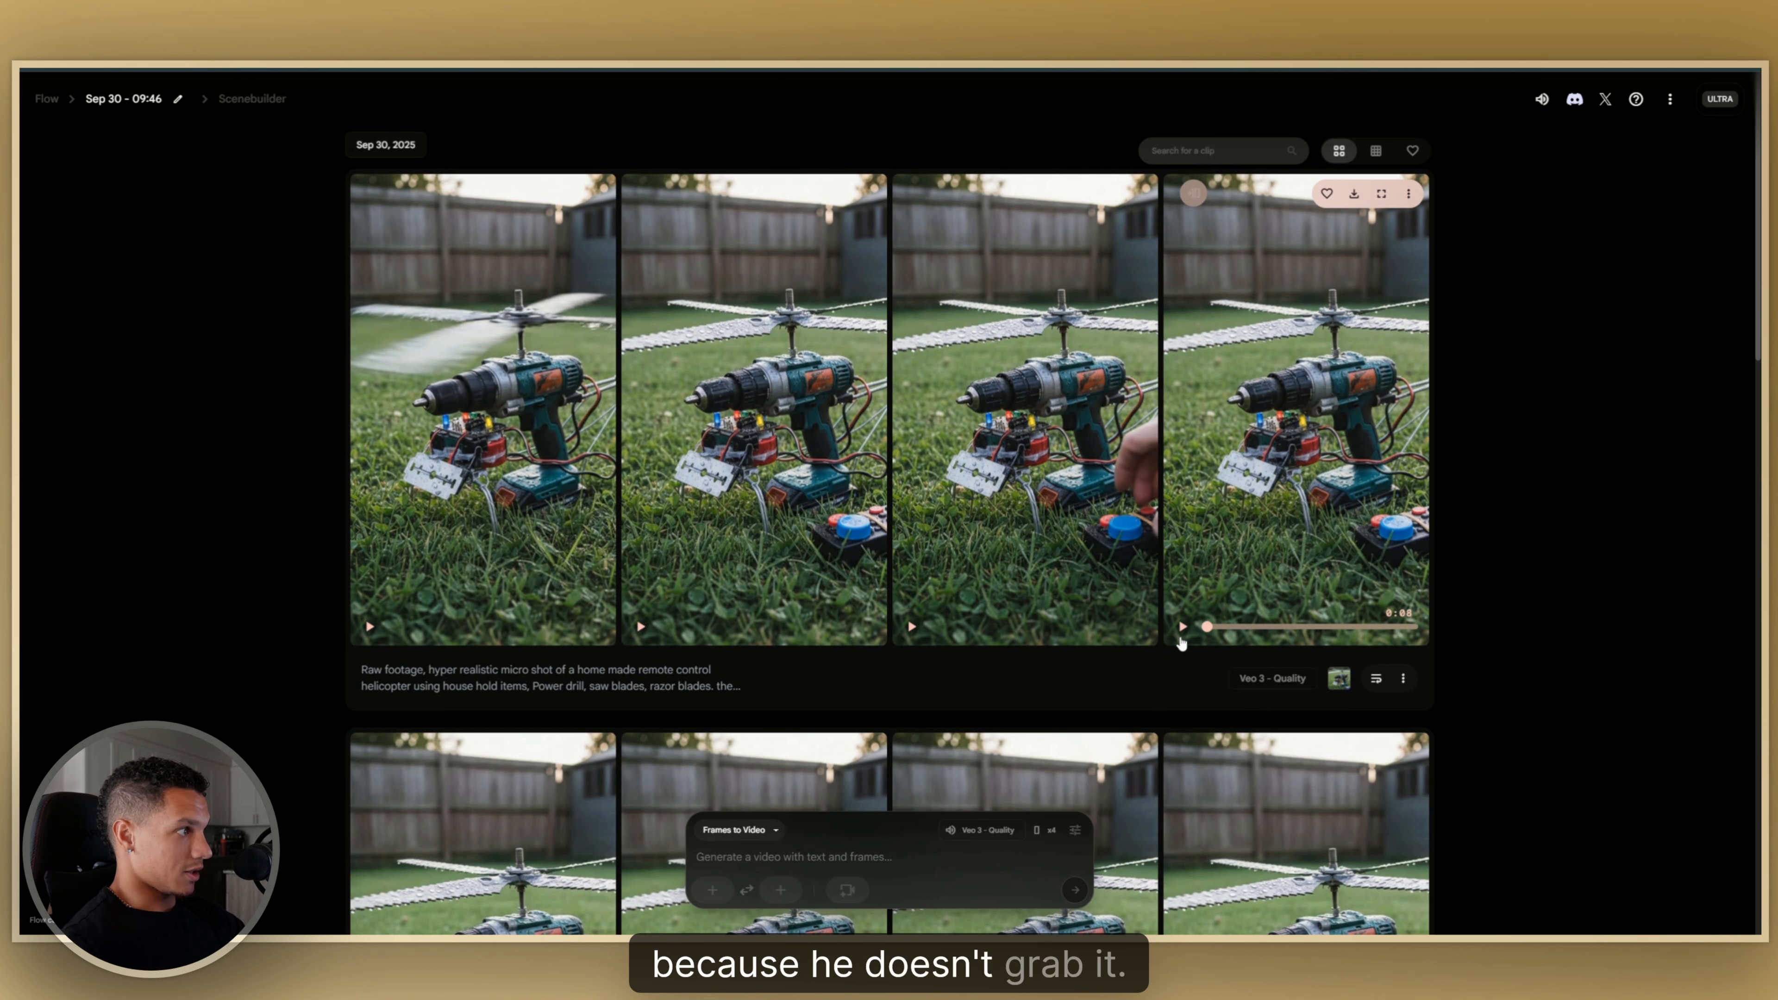
left_click(1182, 630)
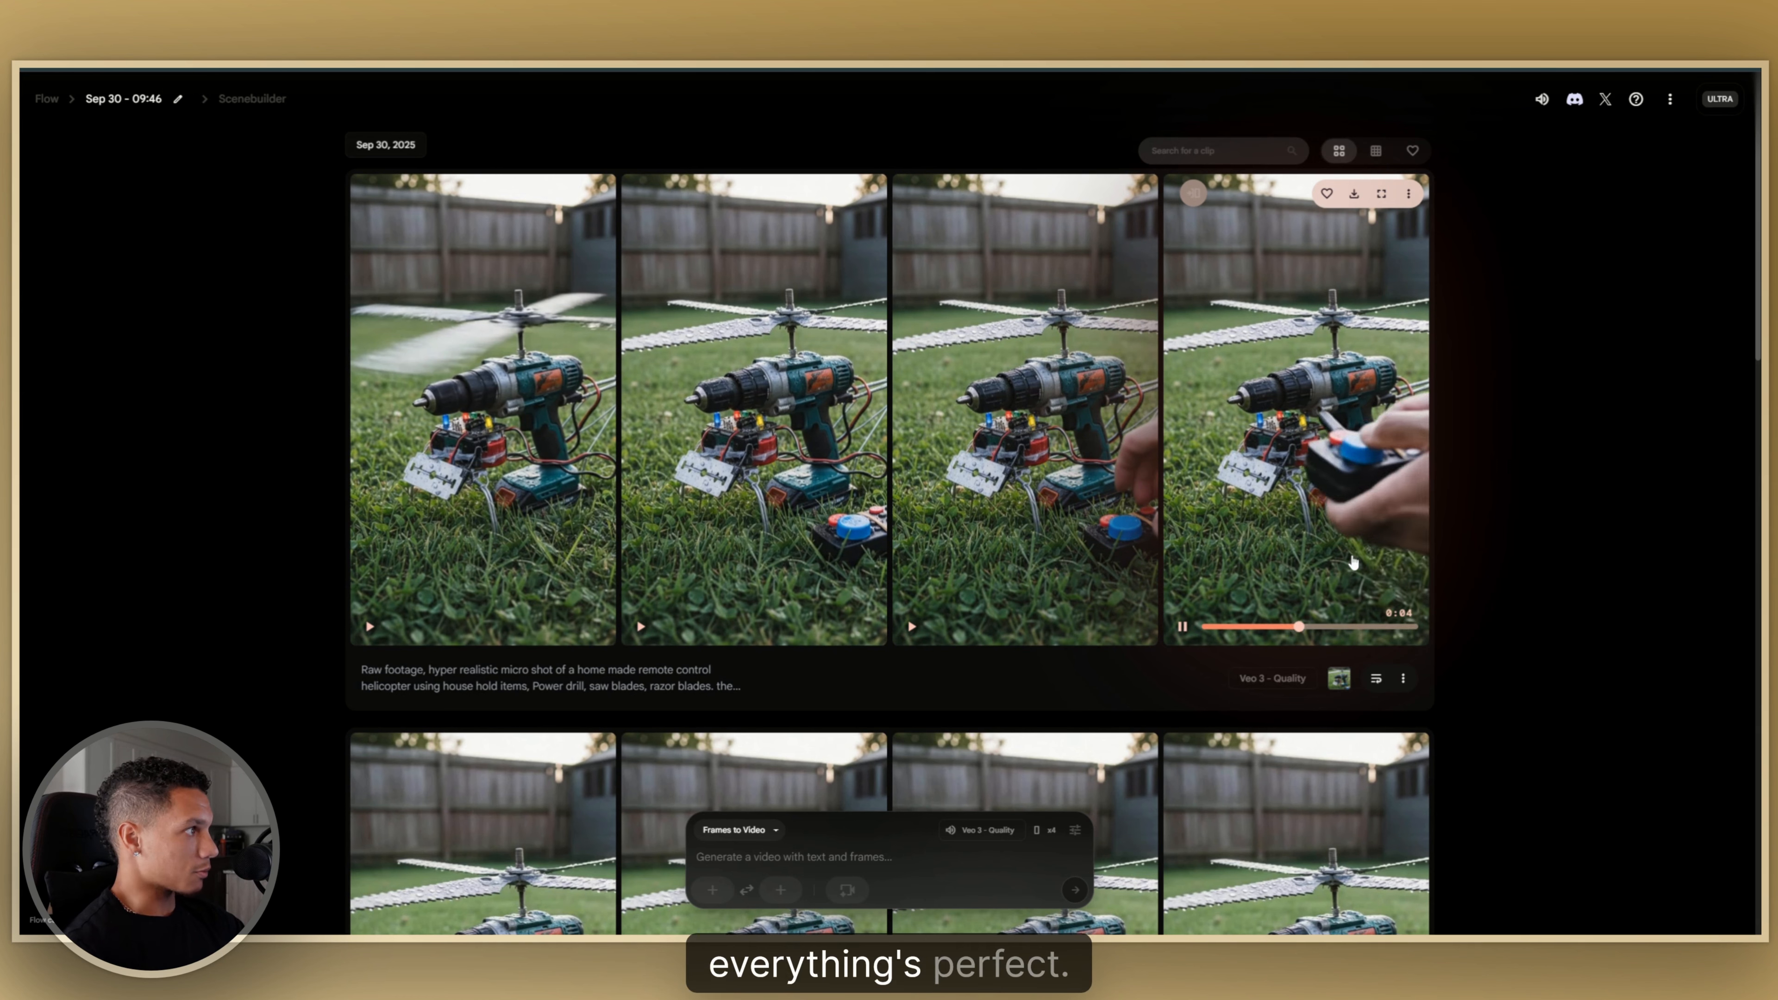
- Download the third drill helicopter clip in its original size (720p)
mouse_move(1076, 492)
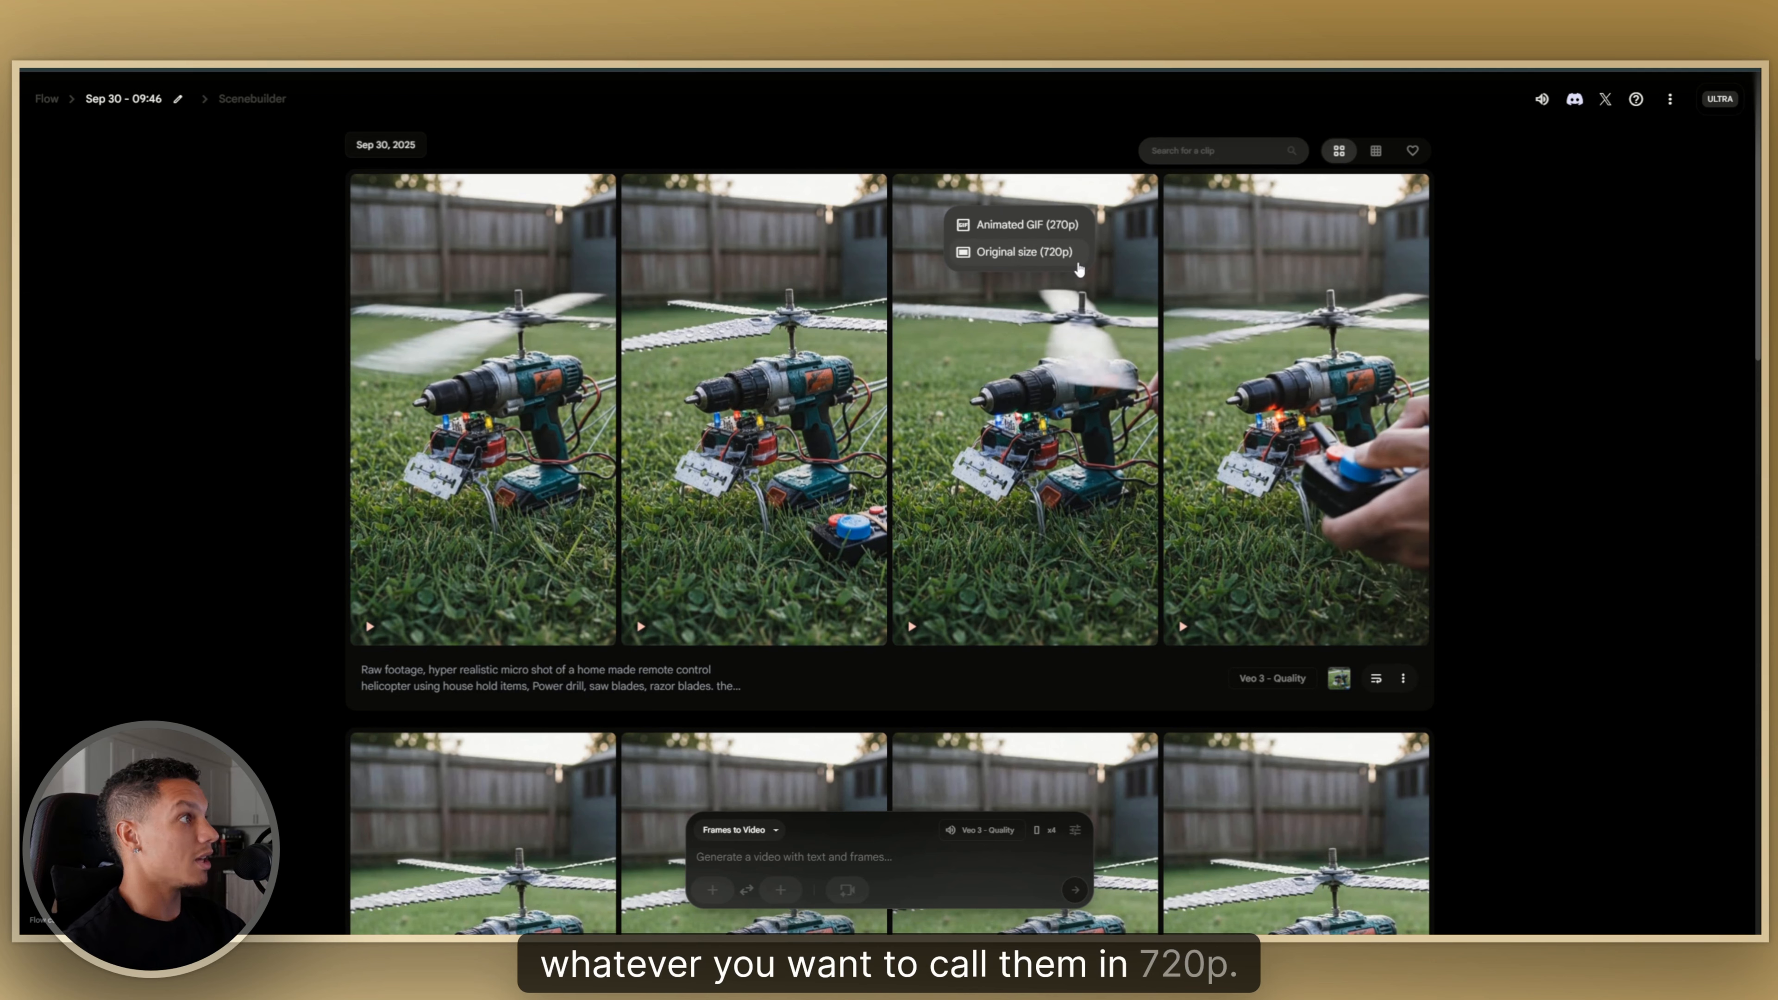
left_click(1023, 257)
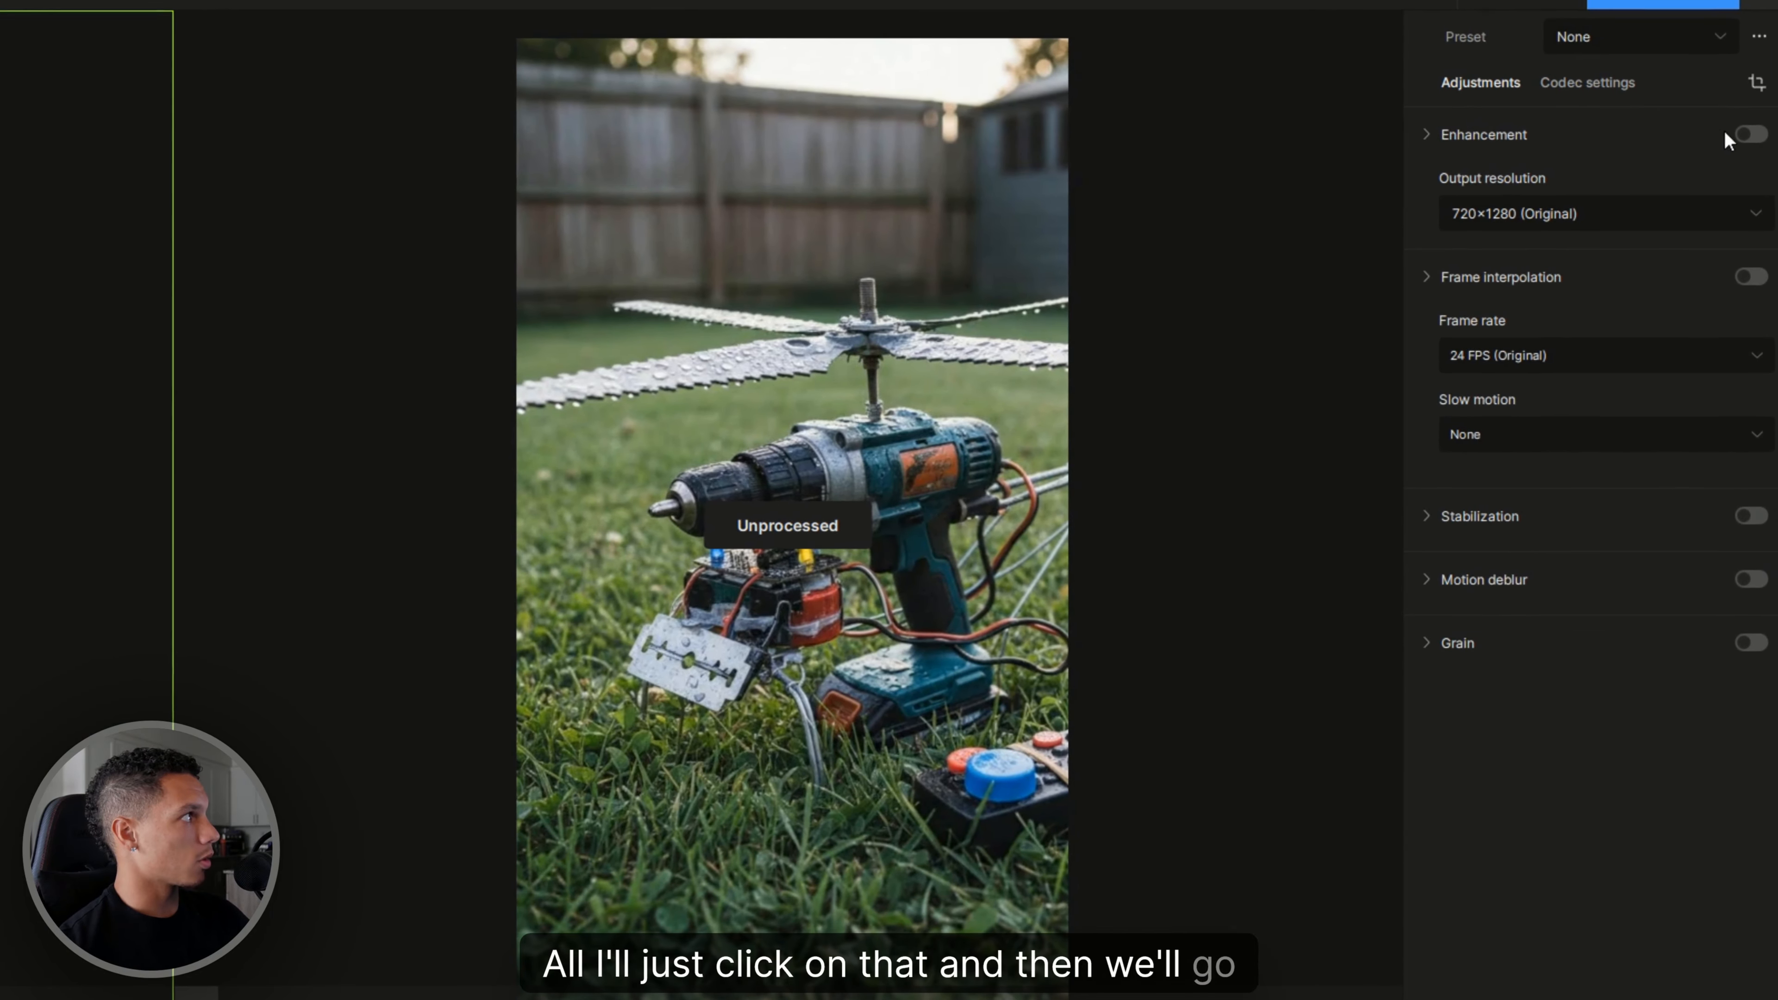
- In Topaz Video AI, enable Enhancement for the drill helicopter clip and set the output resolution to 2x Upscale
left_click(1746, 135)
left_click(1480, 216)
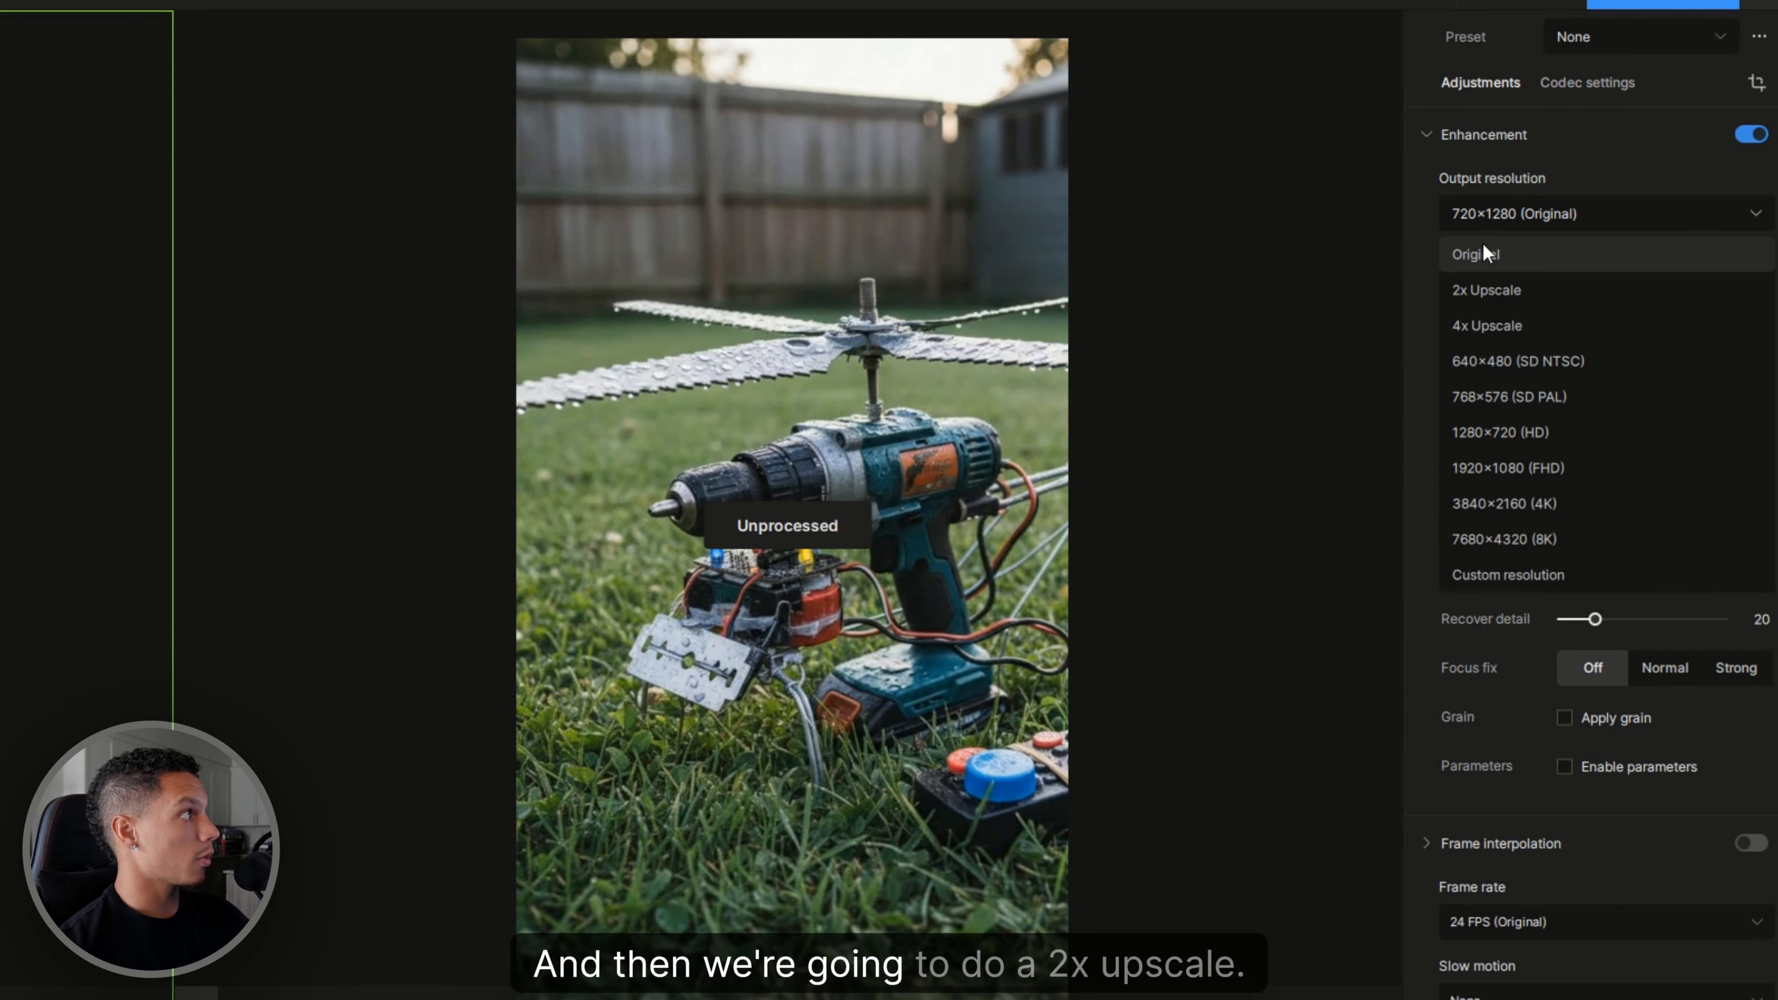
left_click(1485, 290)
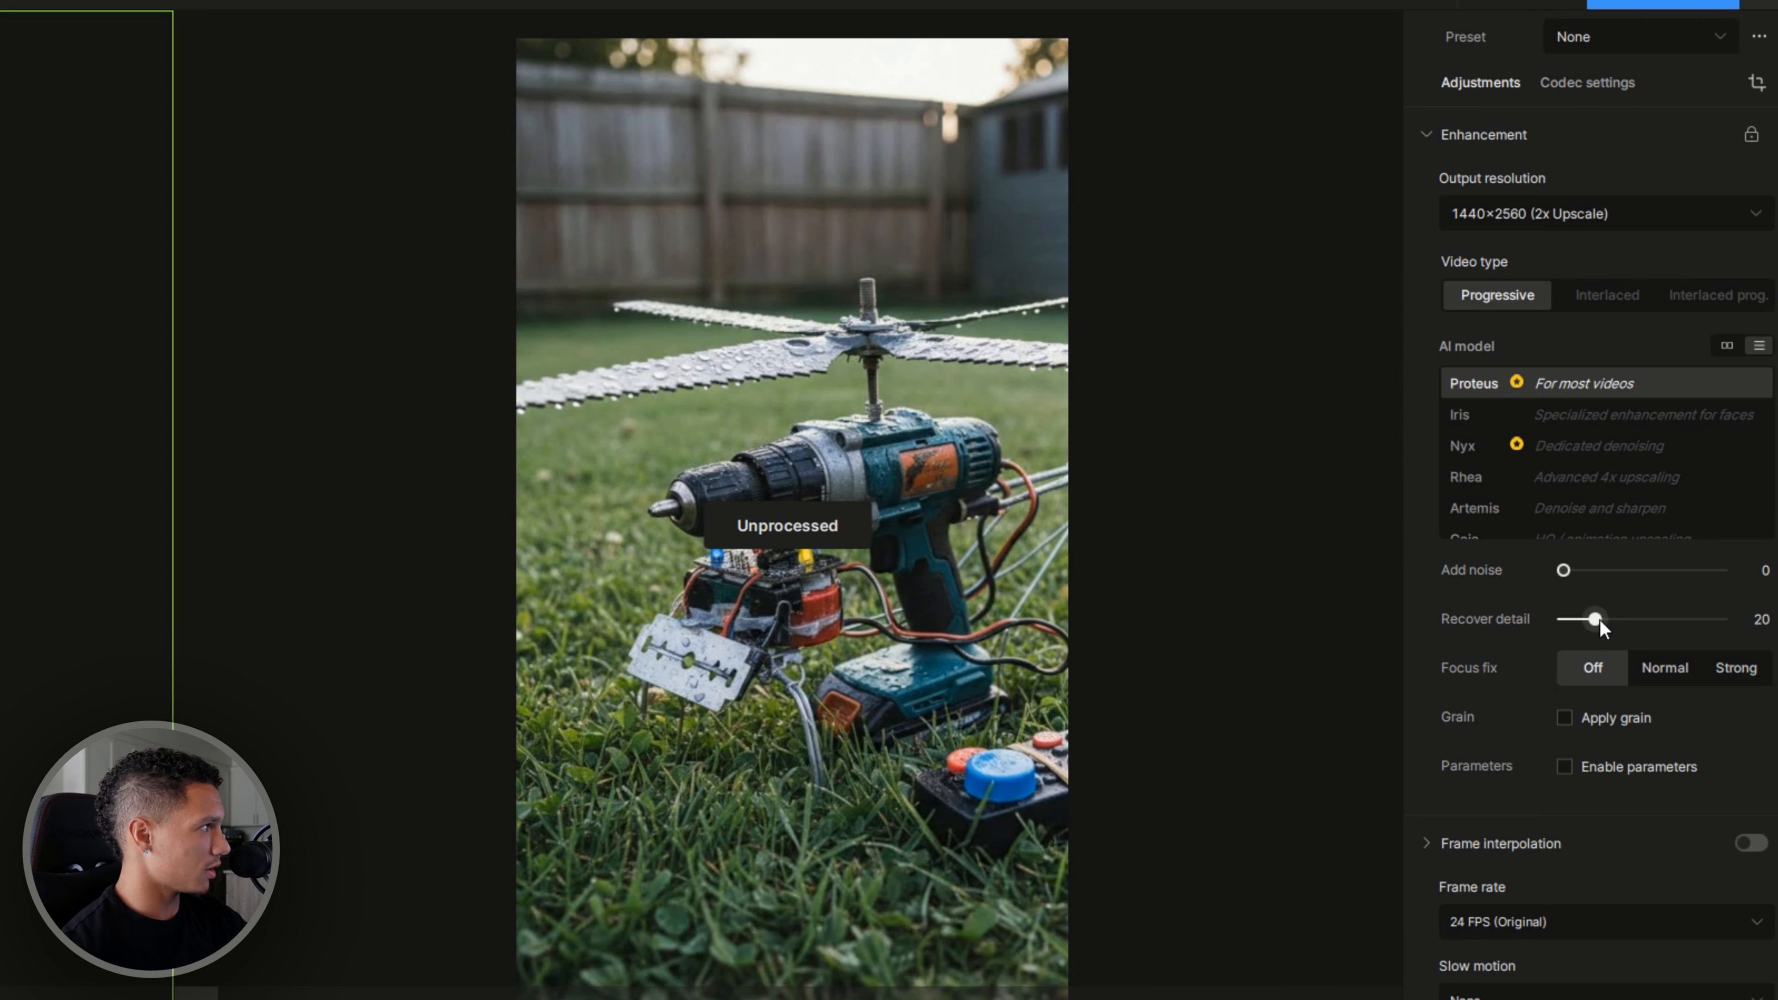
mouse_move(1478, 678)
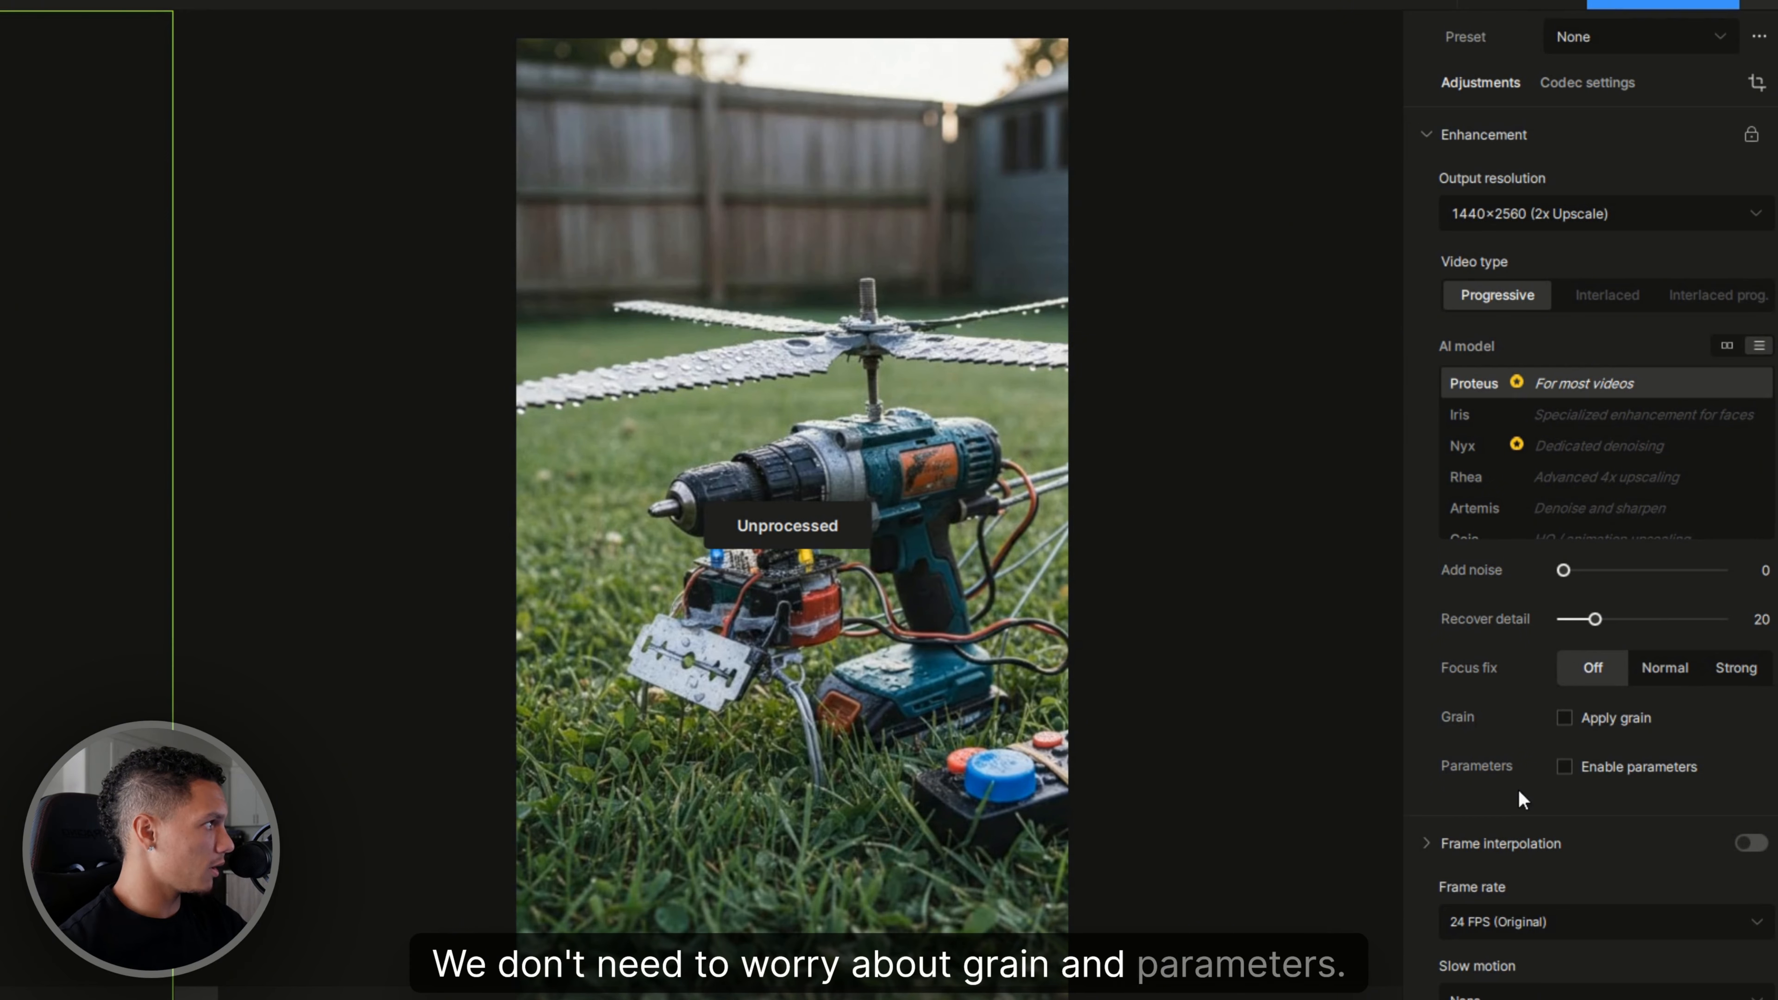
left_click(1563, 767)
left_click(1718, 815)
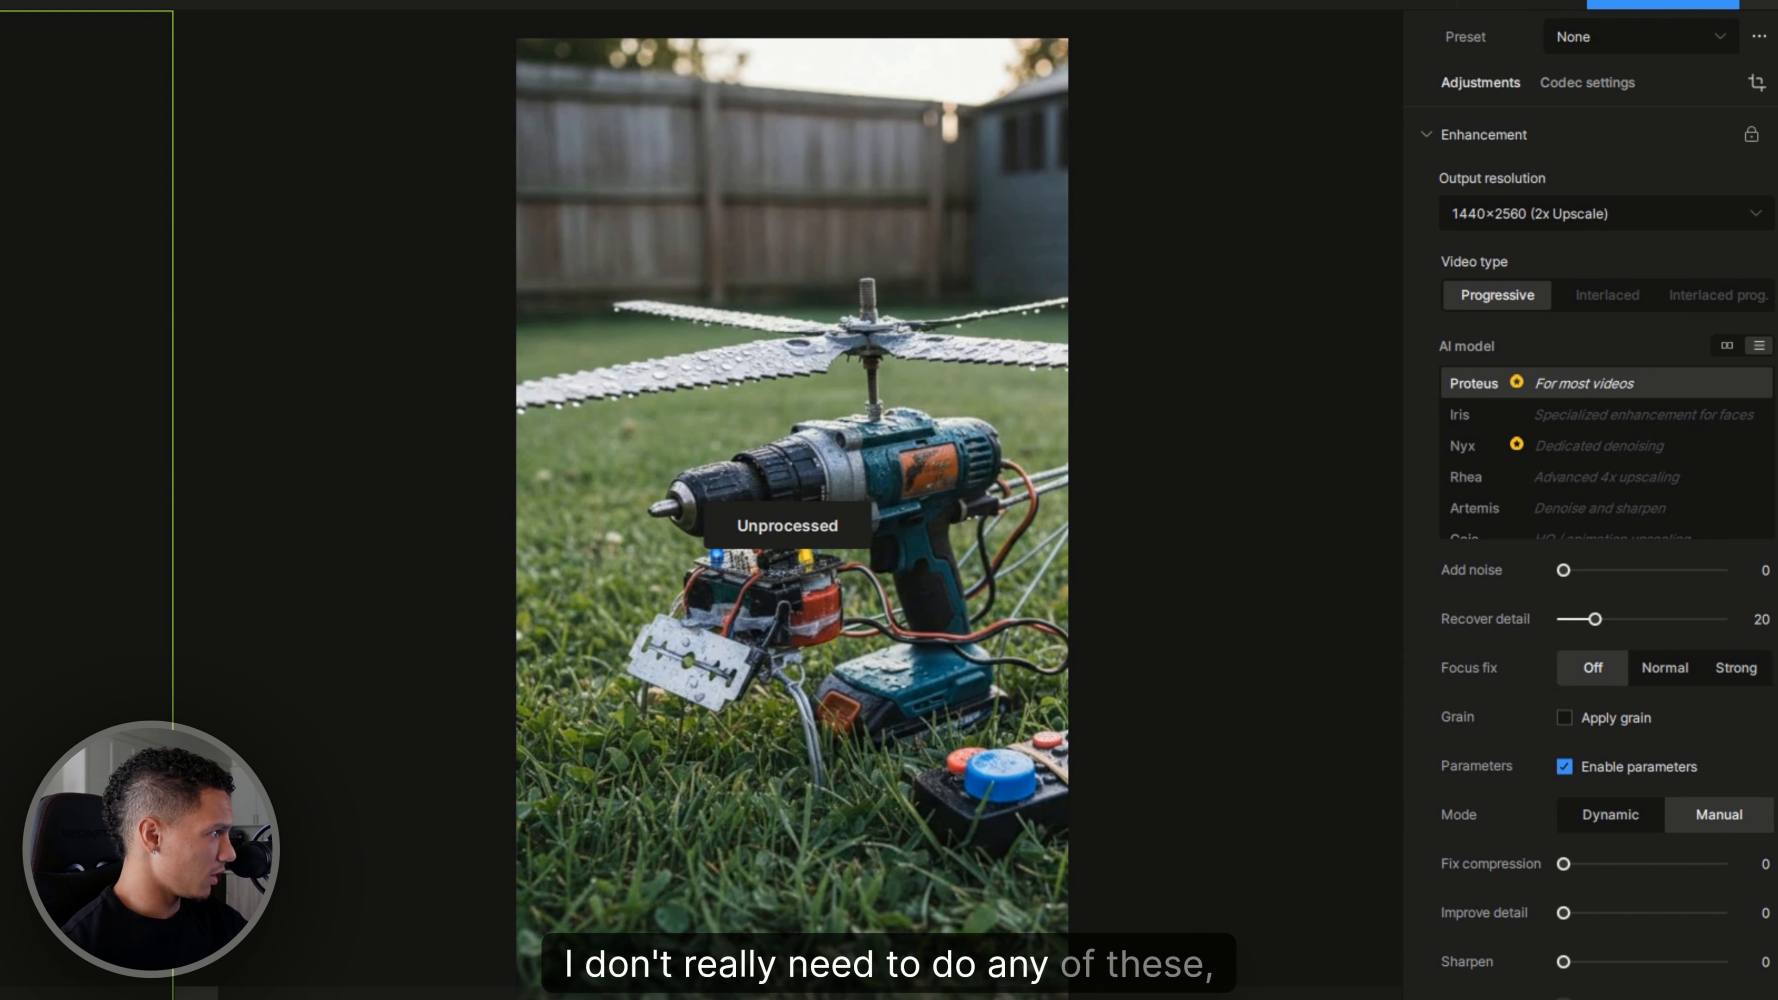
left_click(1610, 814)
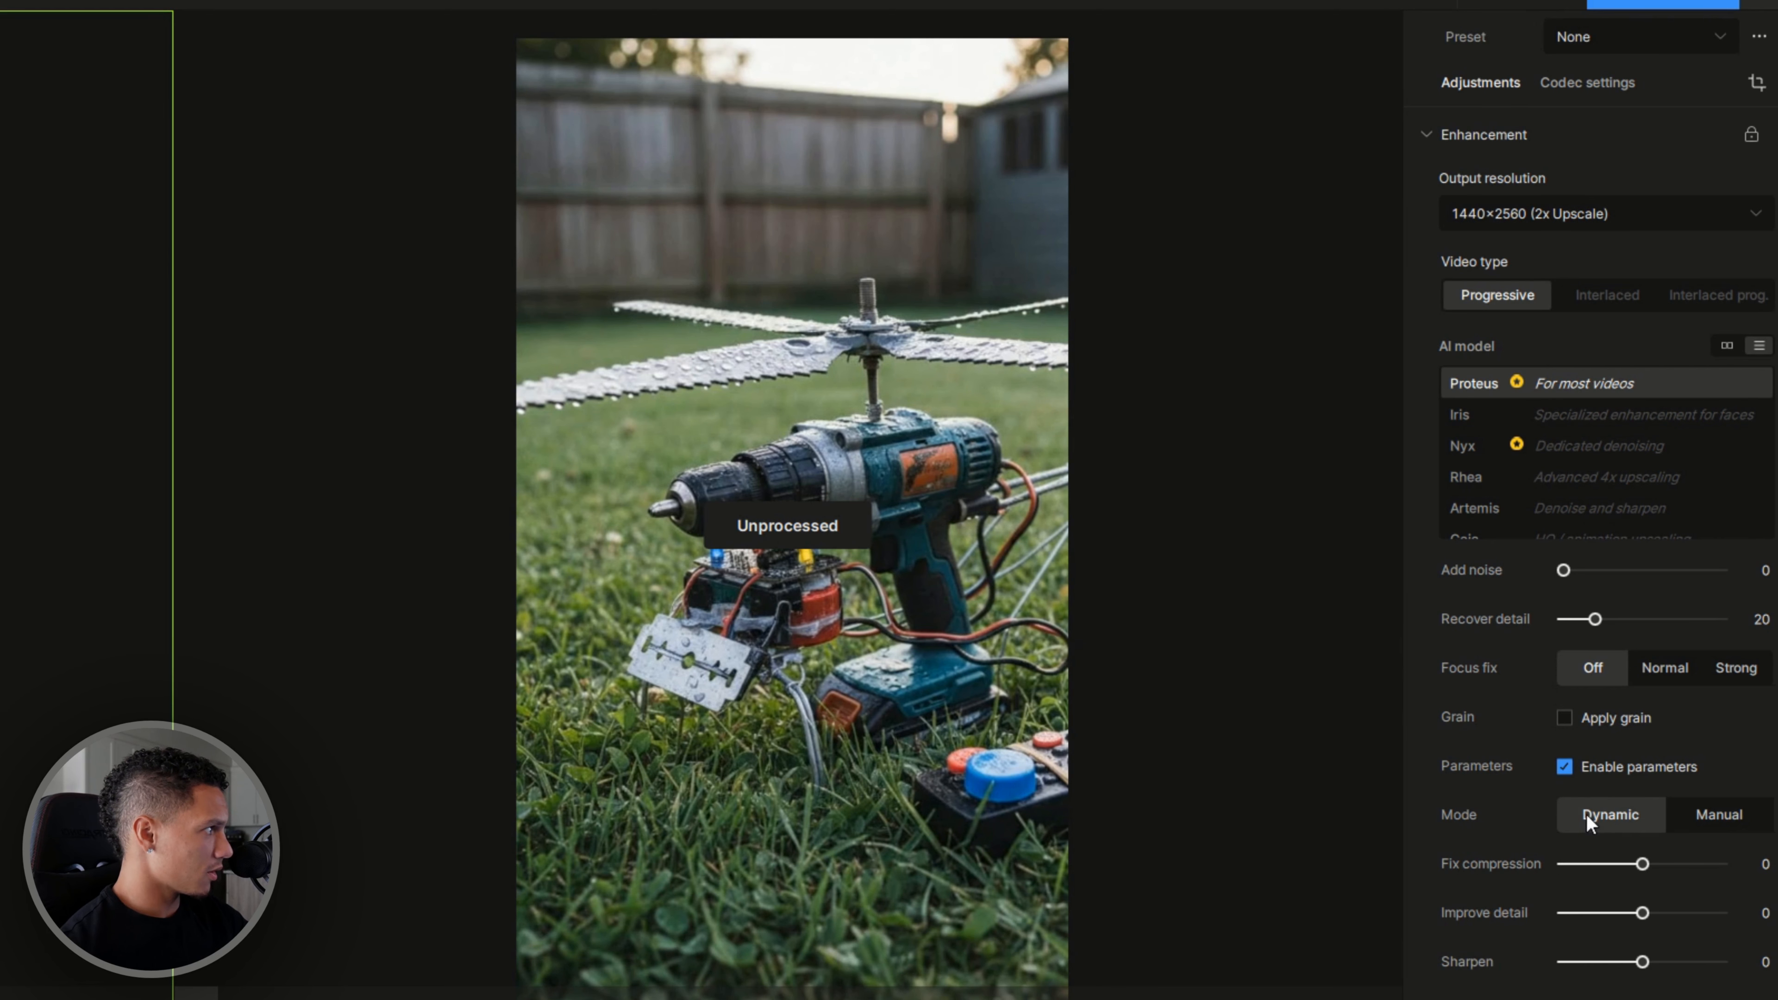
left_click(1566, 767)
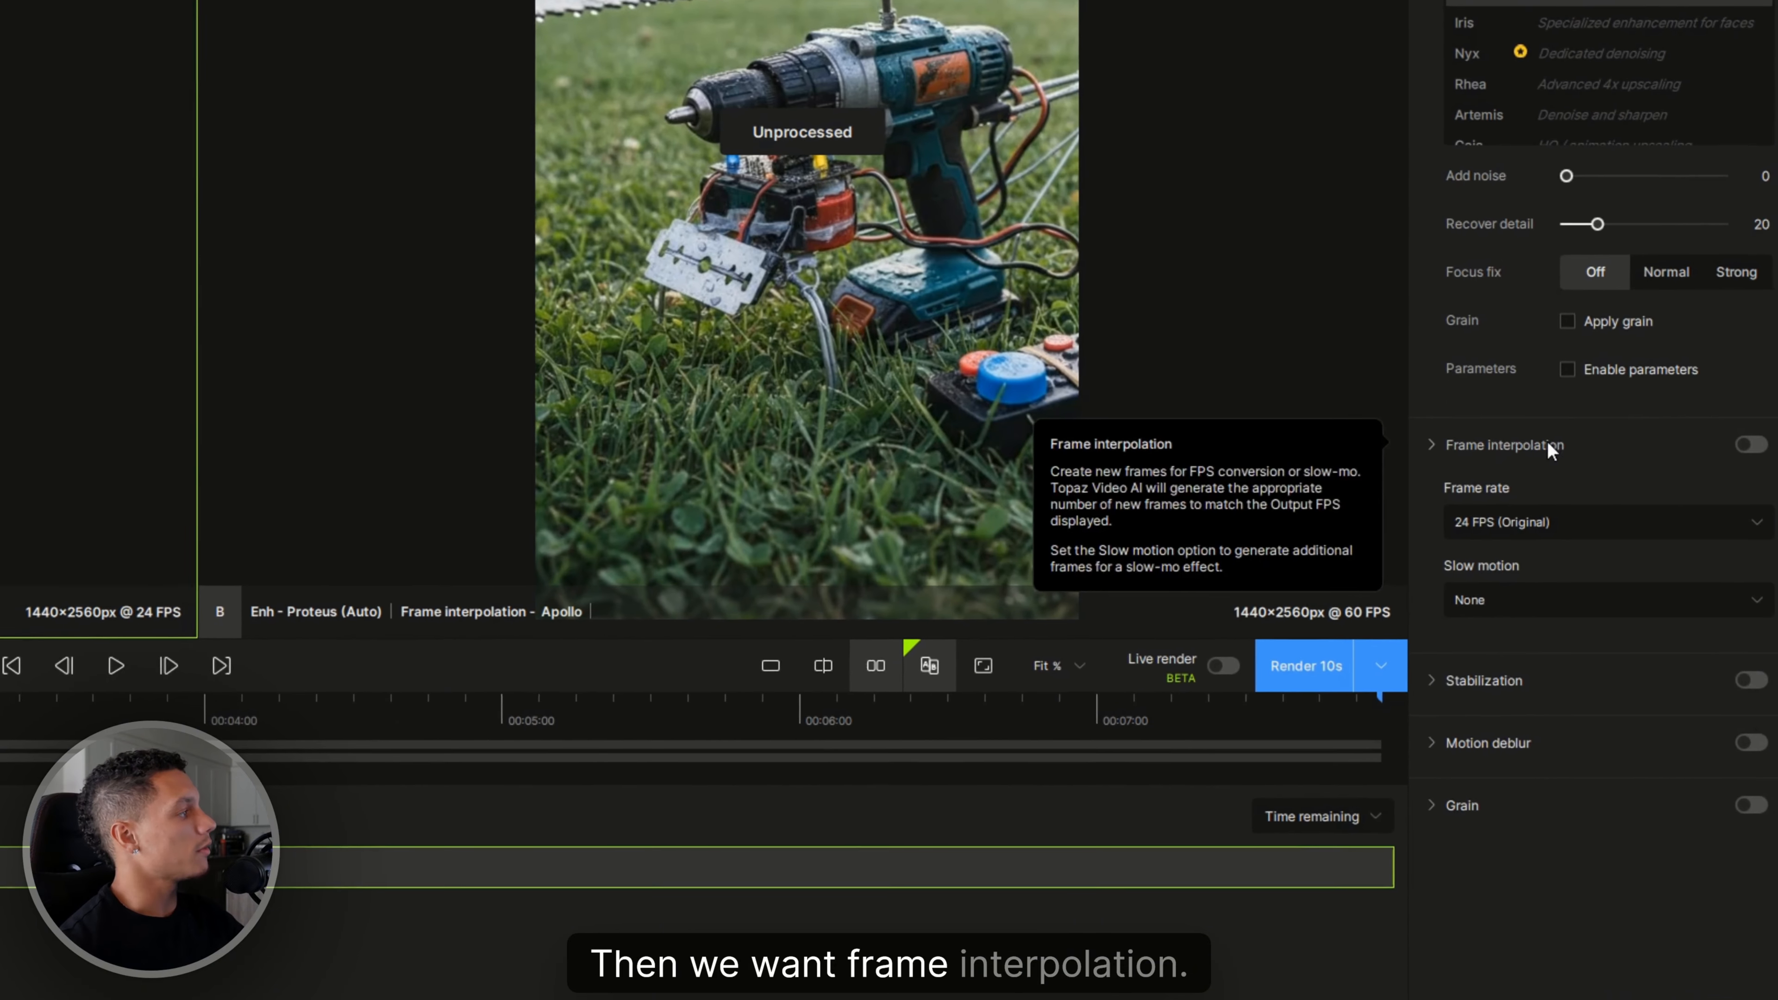
- Enable frame interpolation for the clip with the output frame rate set to 60 FPS
left_click(1746, 444)
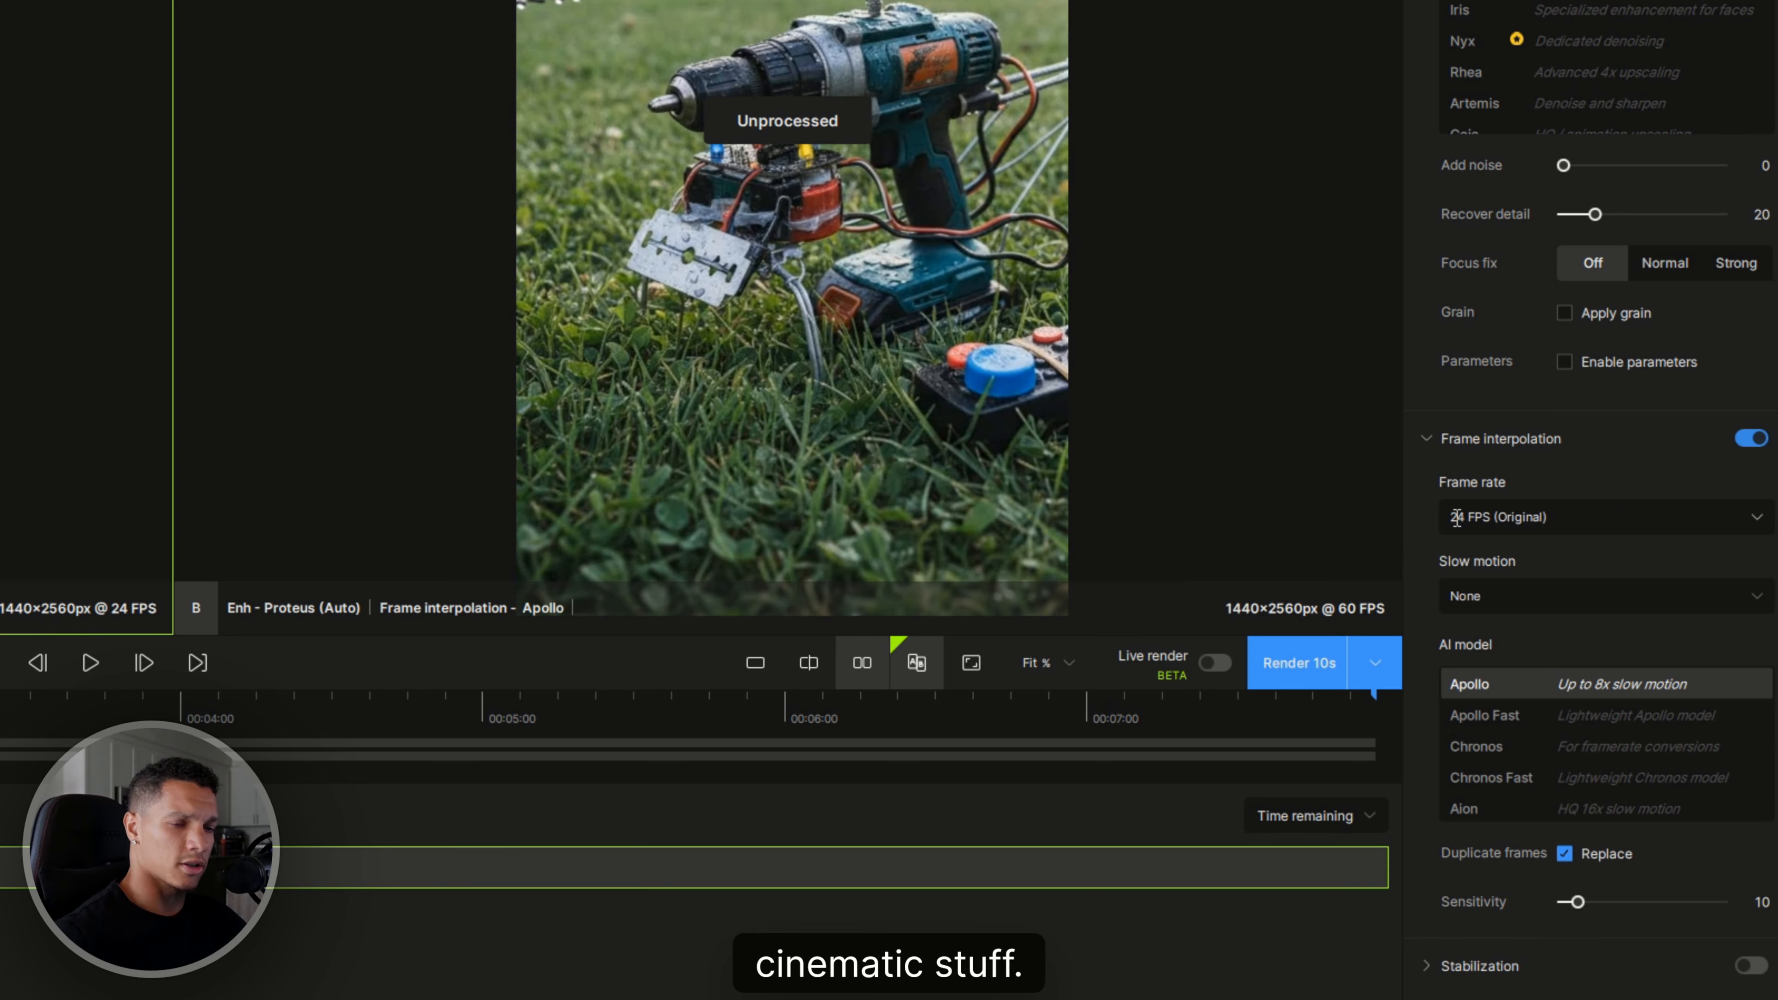
left_click(1513, 522)
left_click(1528, 802)
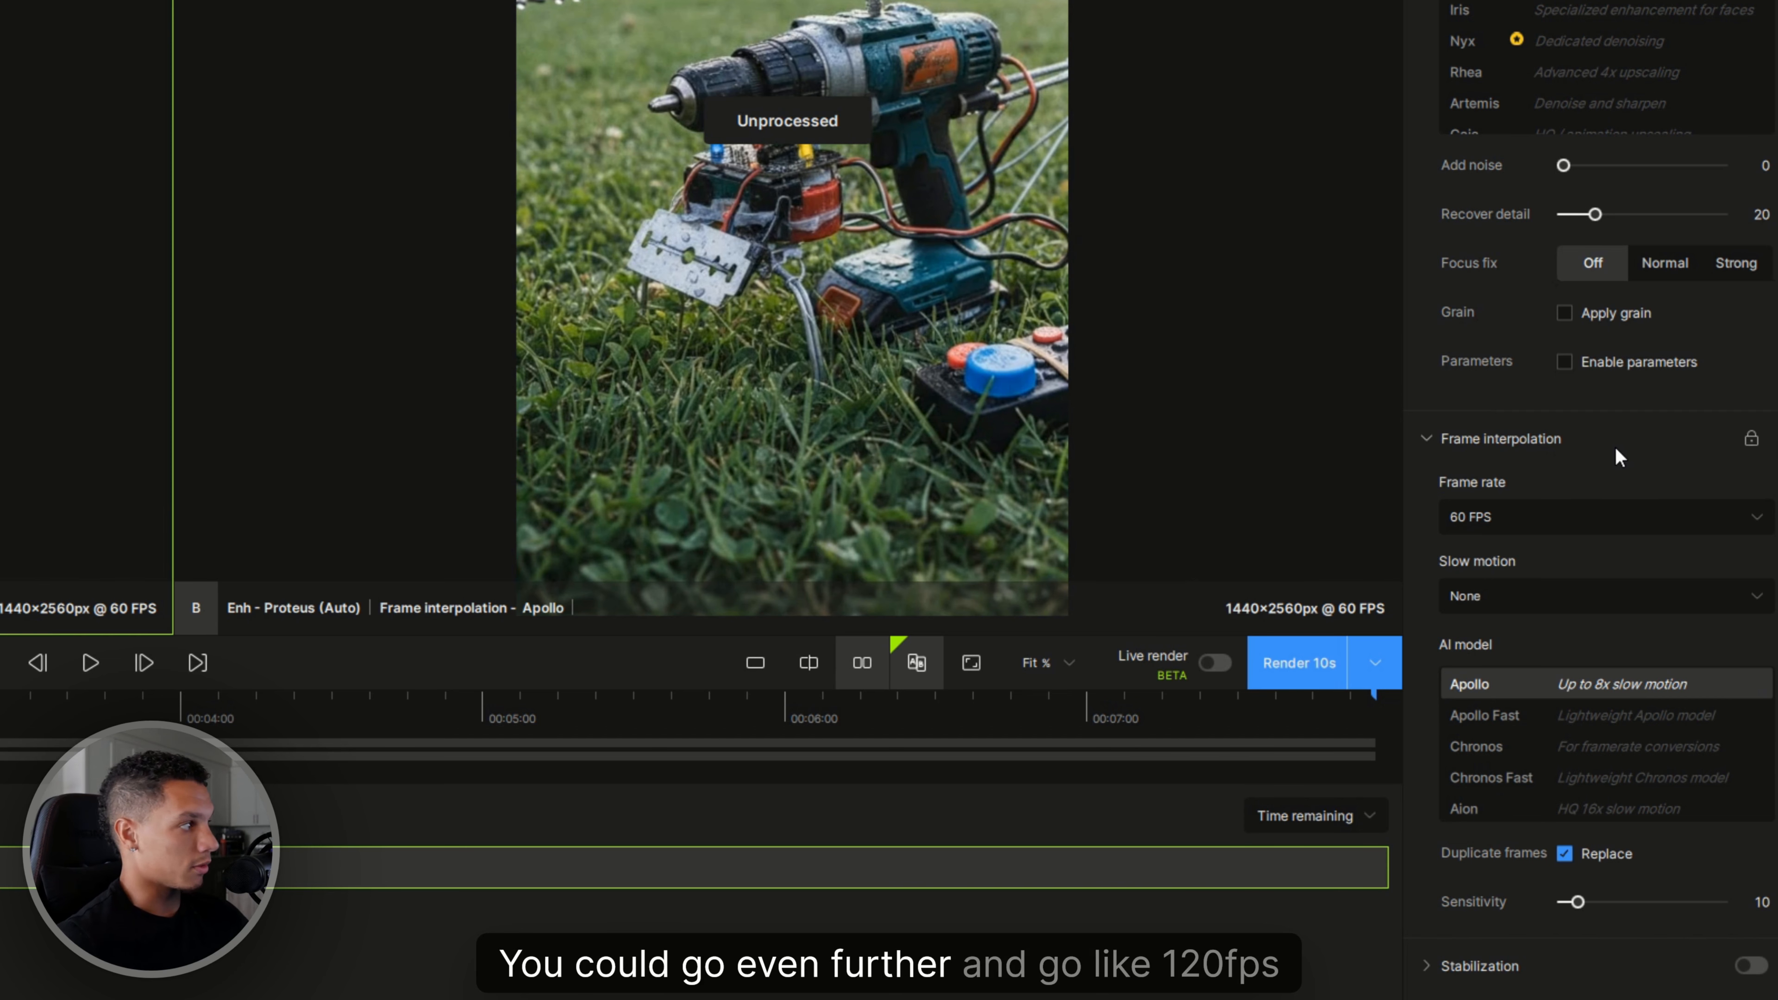
scroll(1595, 628, "down", 1)
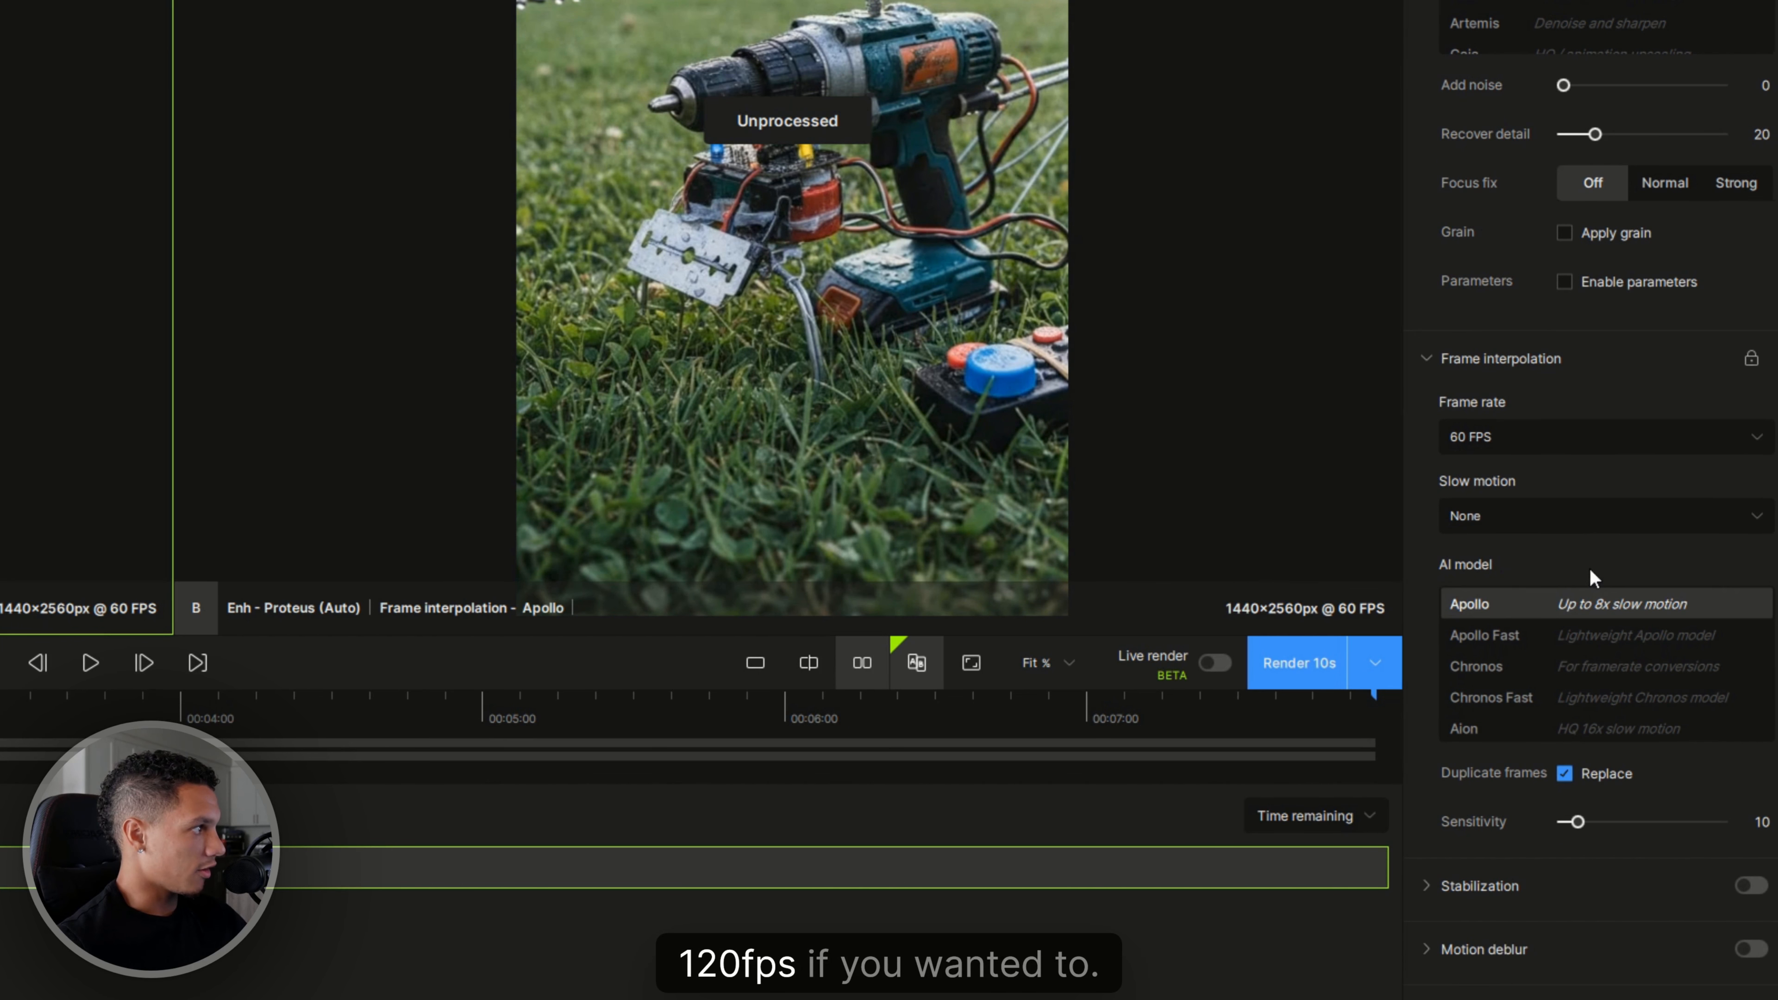
left_click(1547, 437)
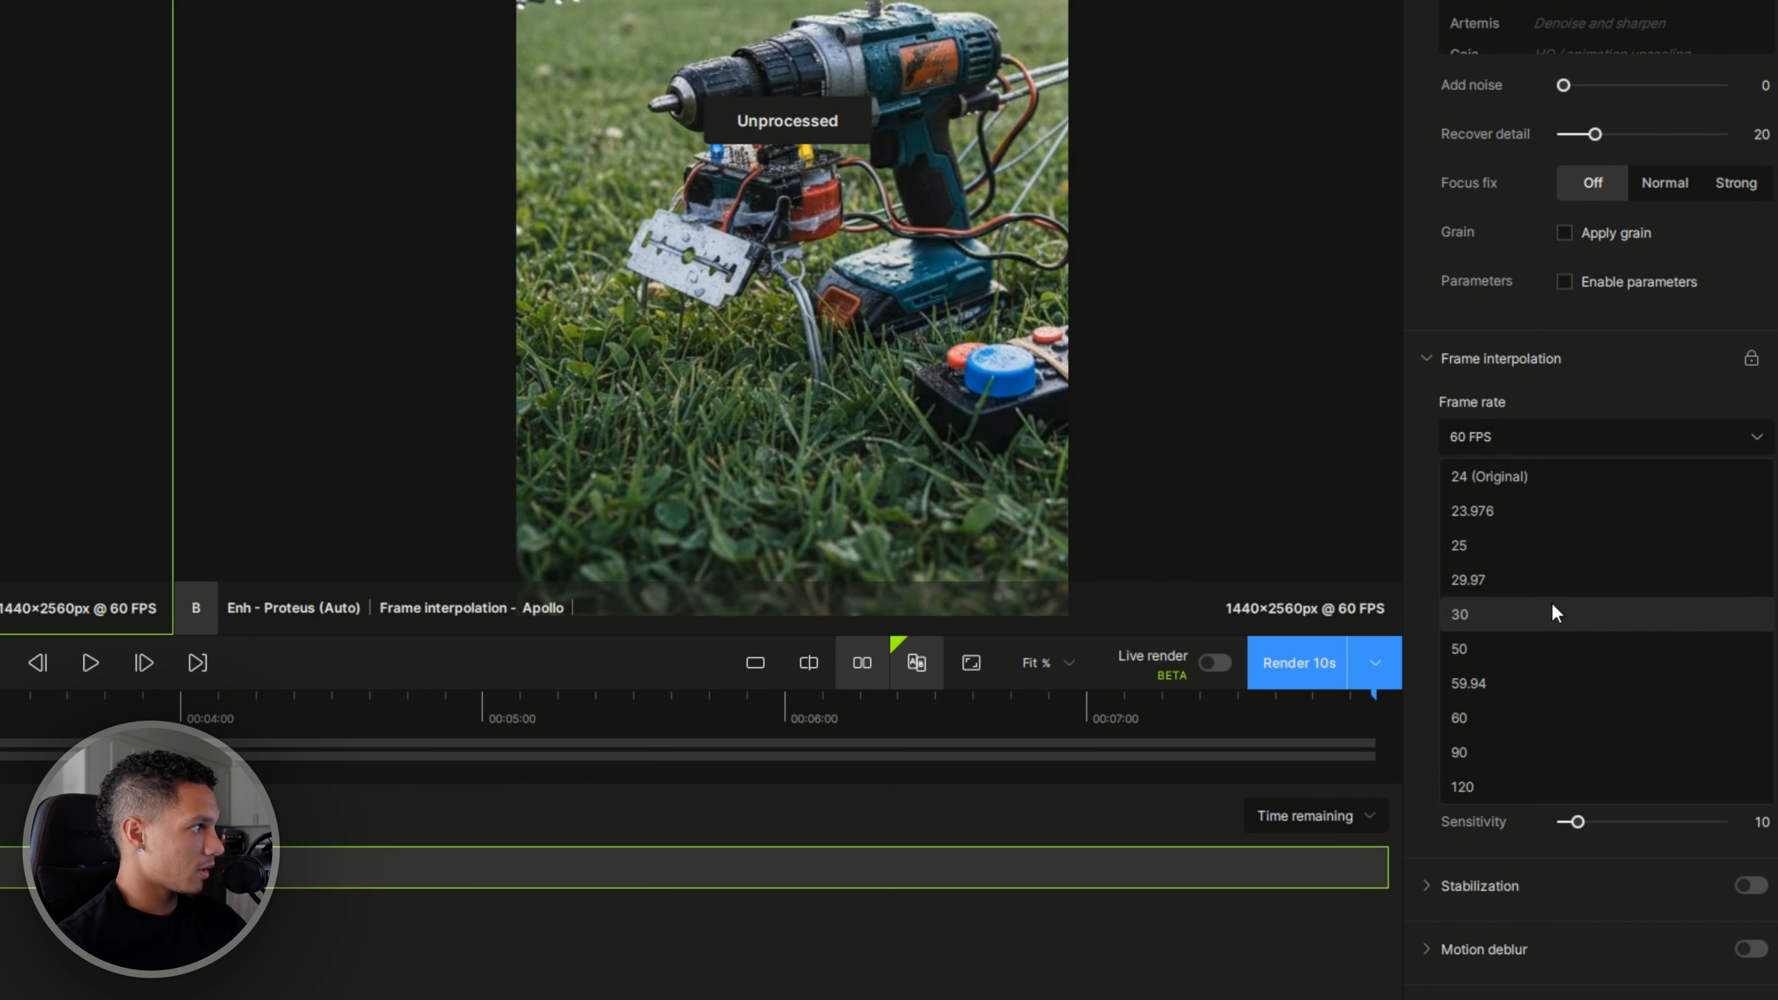
left_click(1614, 378)
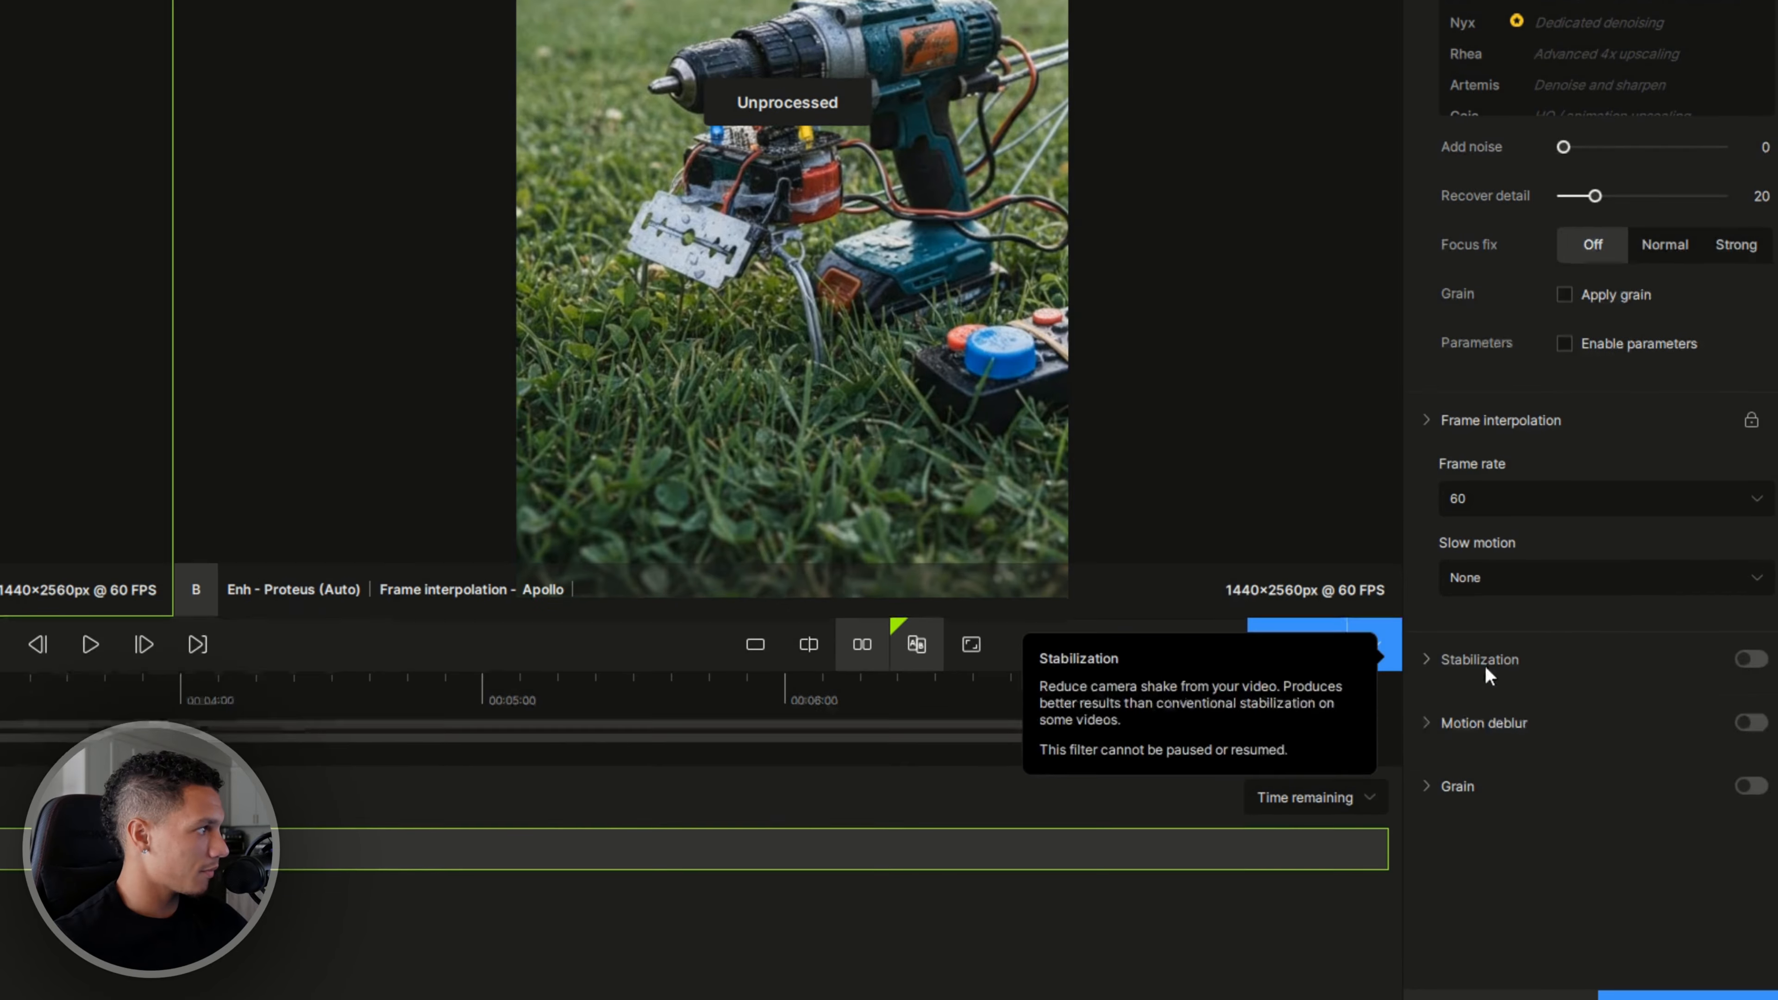
left_click(1485, 662)
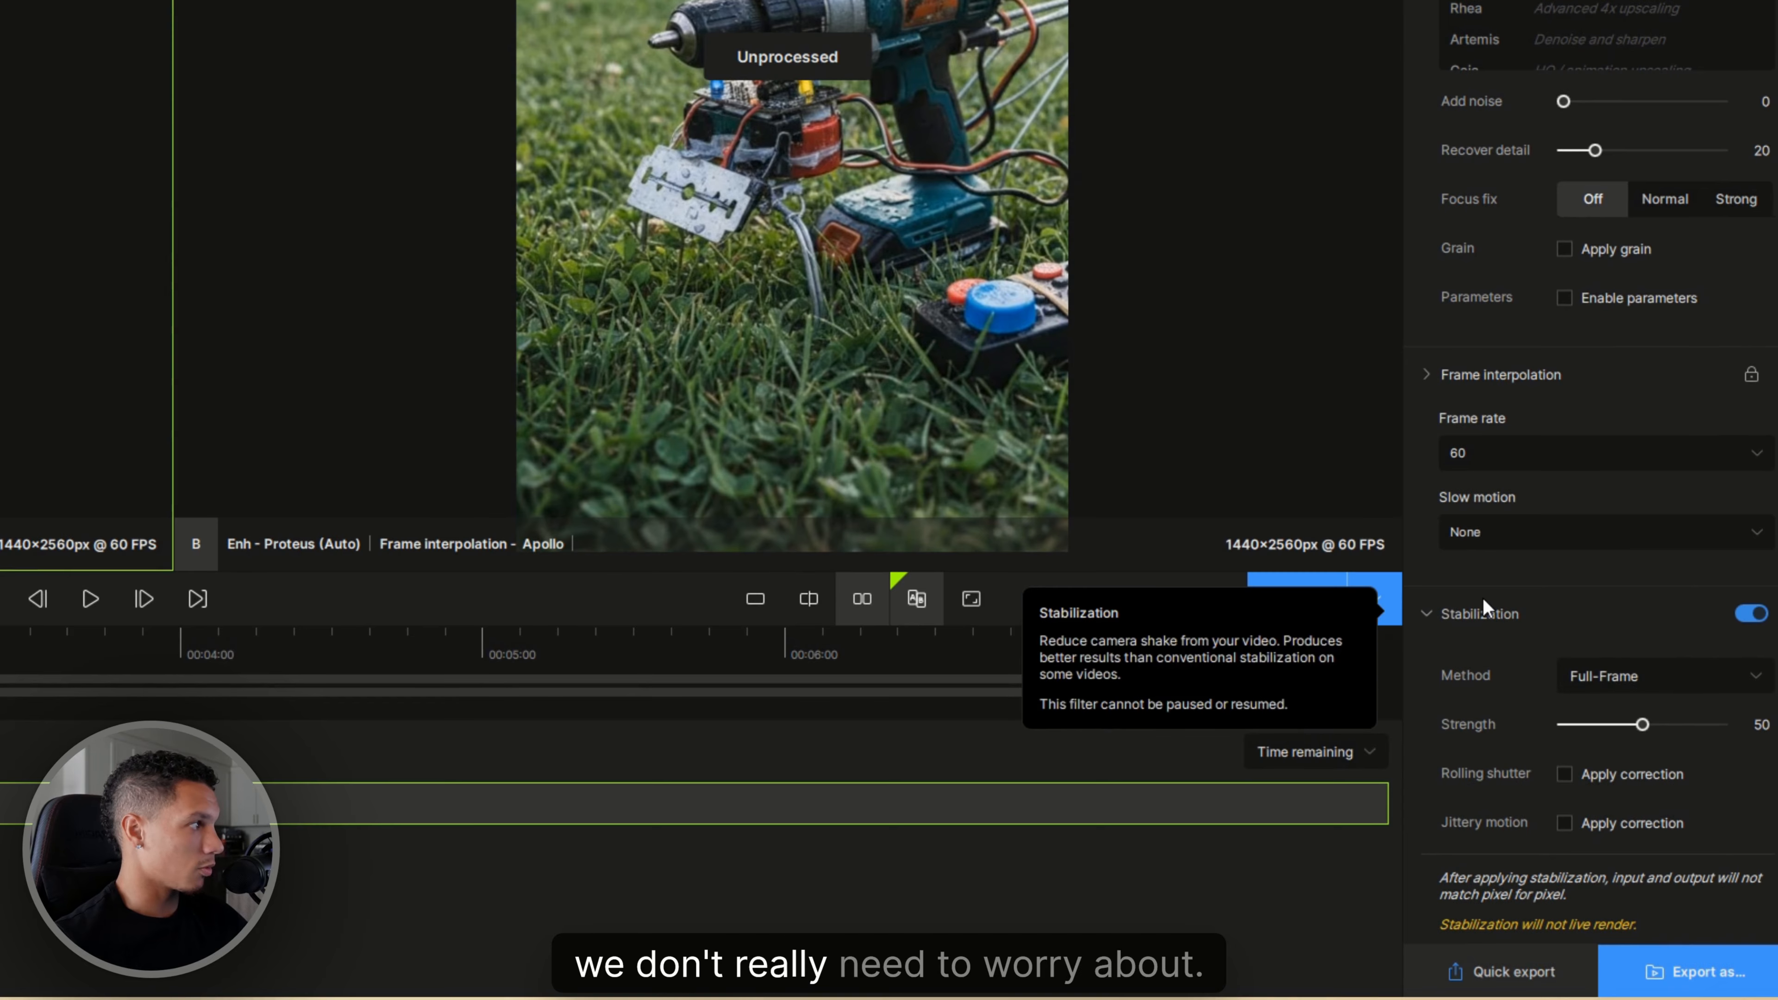
left_click(1474, 623)
left_click(1751, 614)
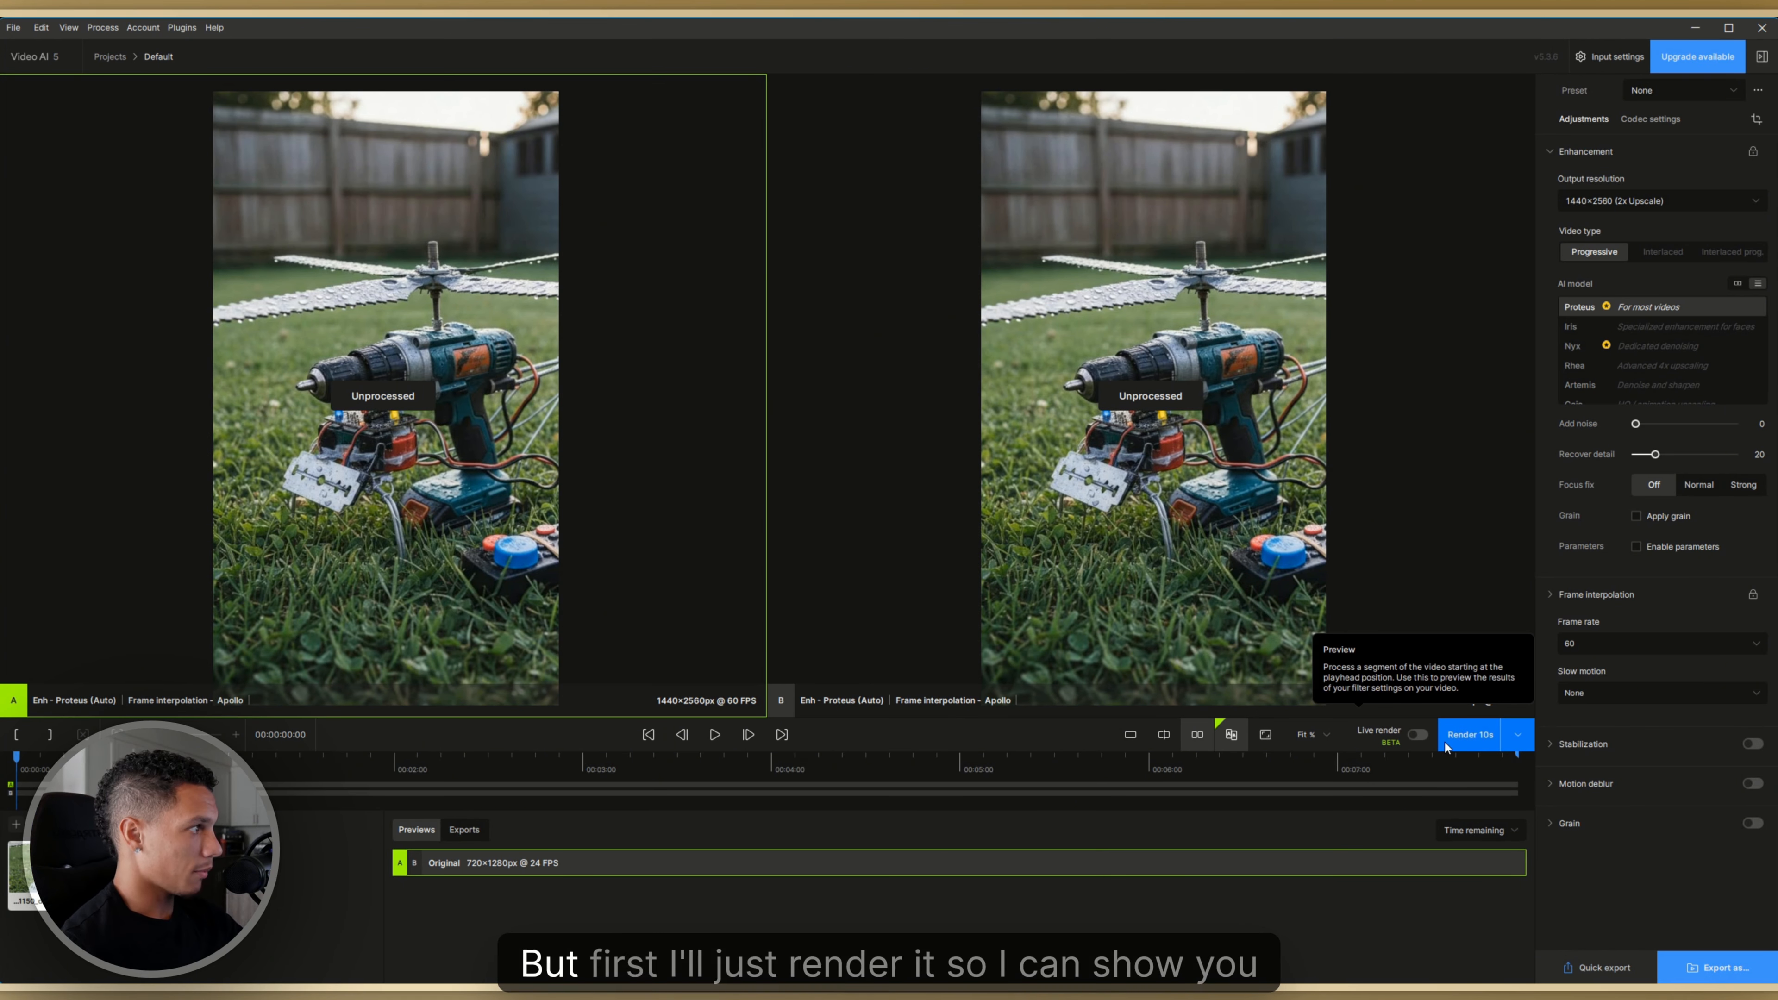
- Render a 10-second preview of the enhanced helicopter clip and play it side by side with the original
left_click(1470, 734)
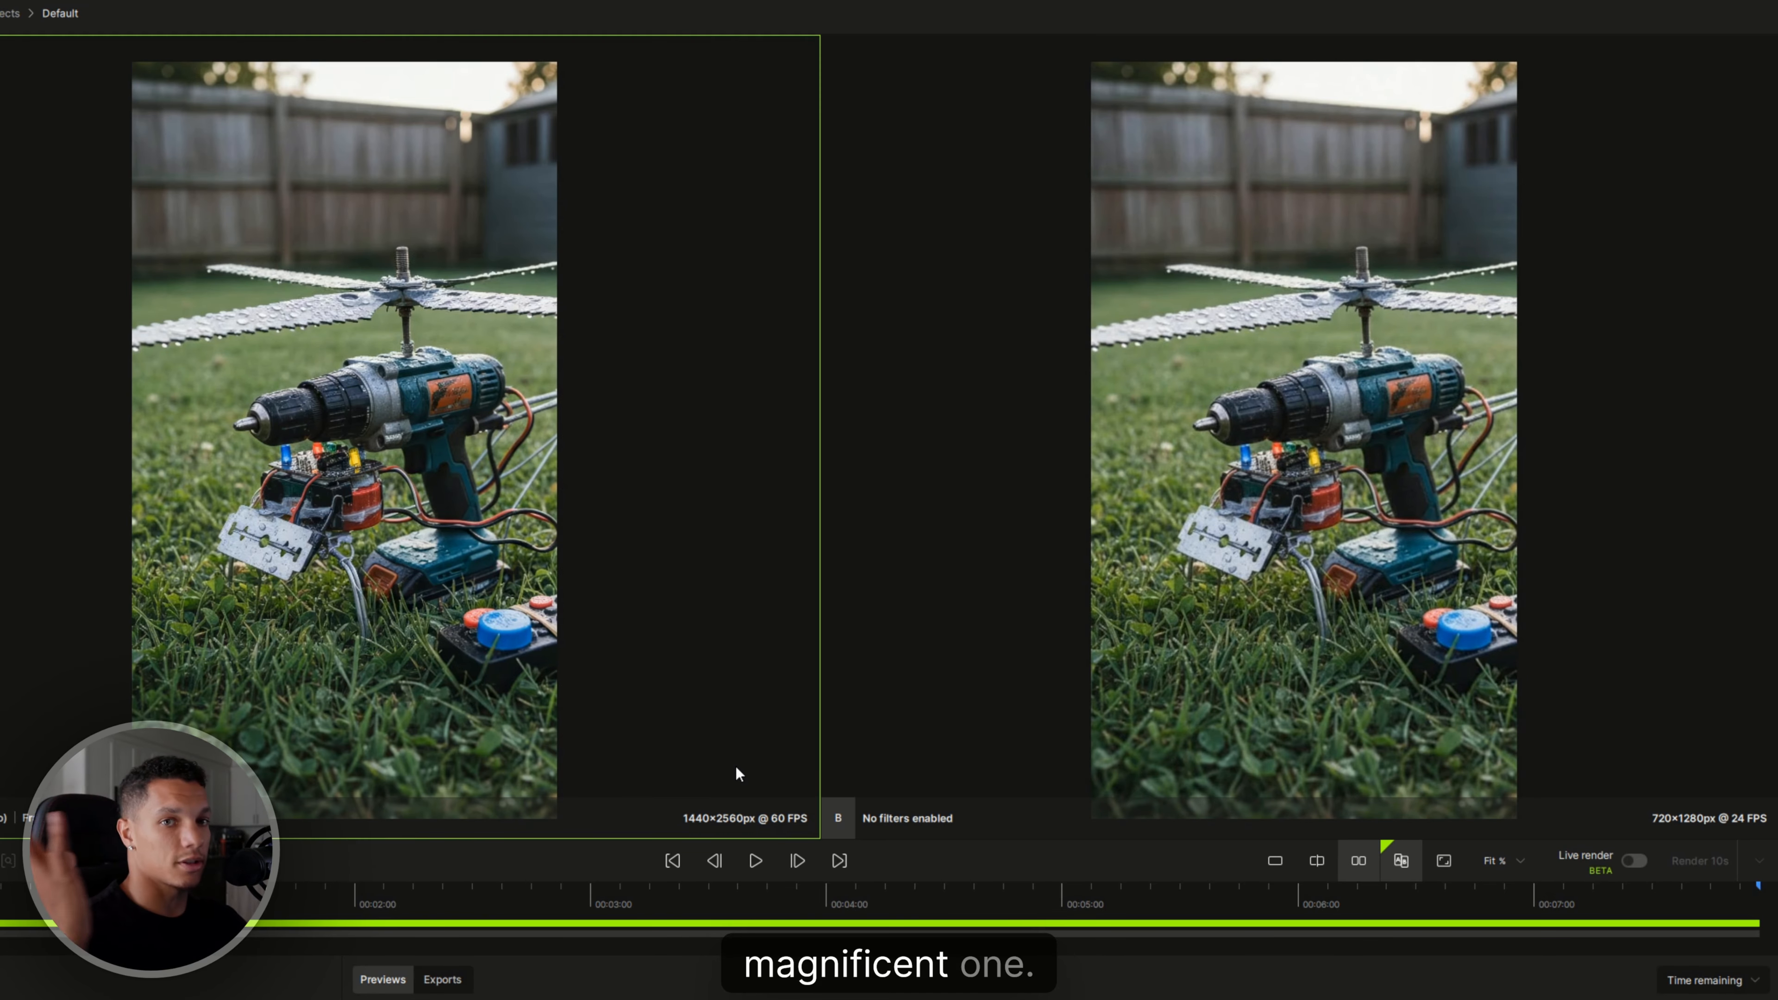
left_click(756, 860)
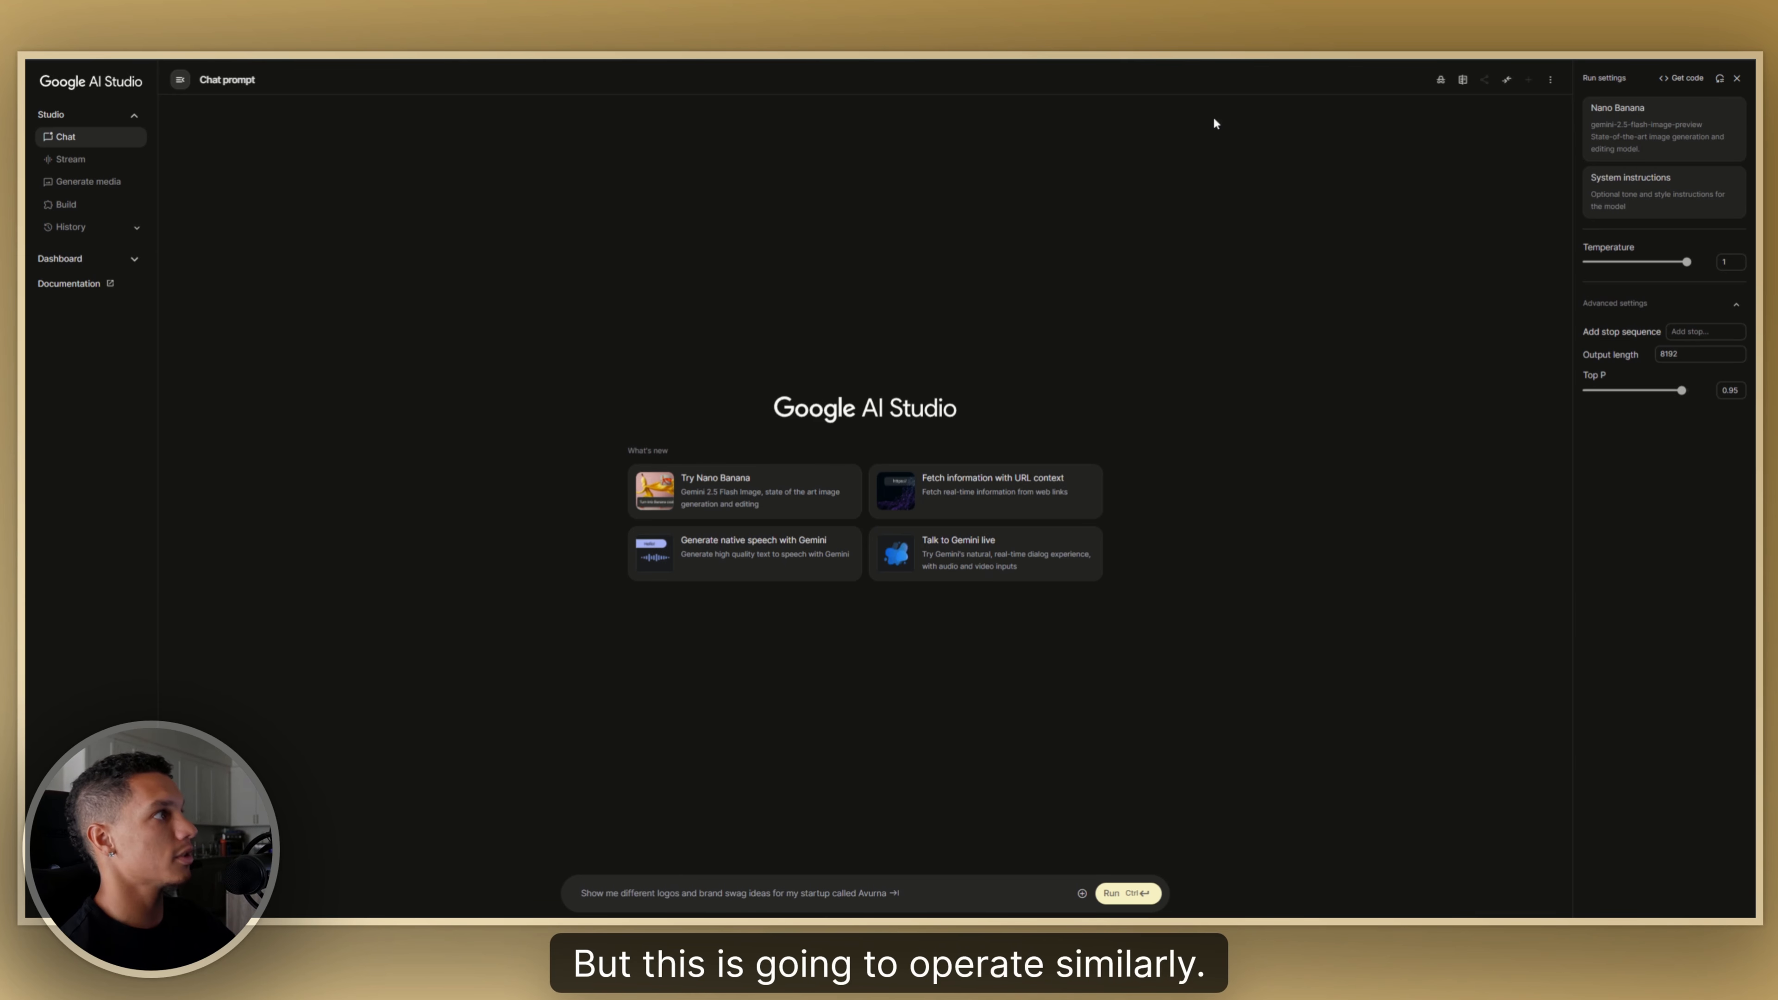
- In Google AI Studio, upload the PS logo image and run the prompt 'add "PRODUCTIVE SOUND" underneath the logo in bold font'
left_click(1081, 894)
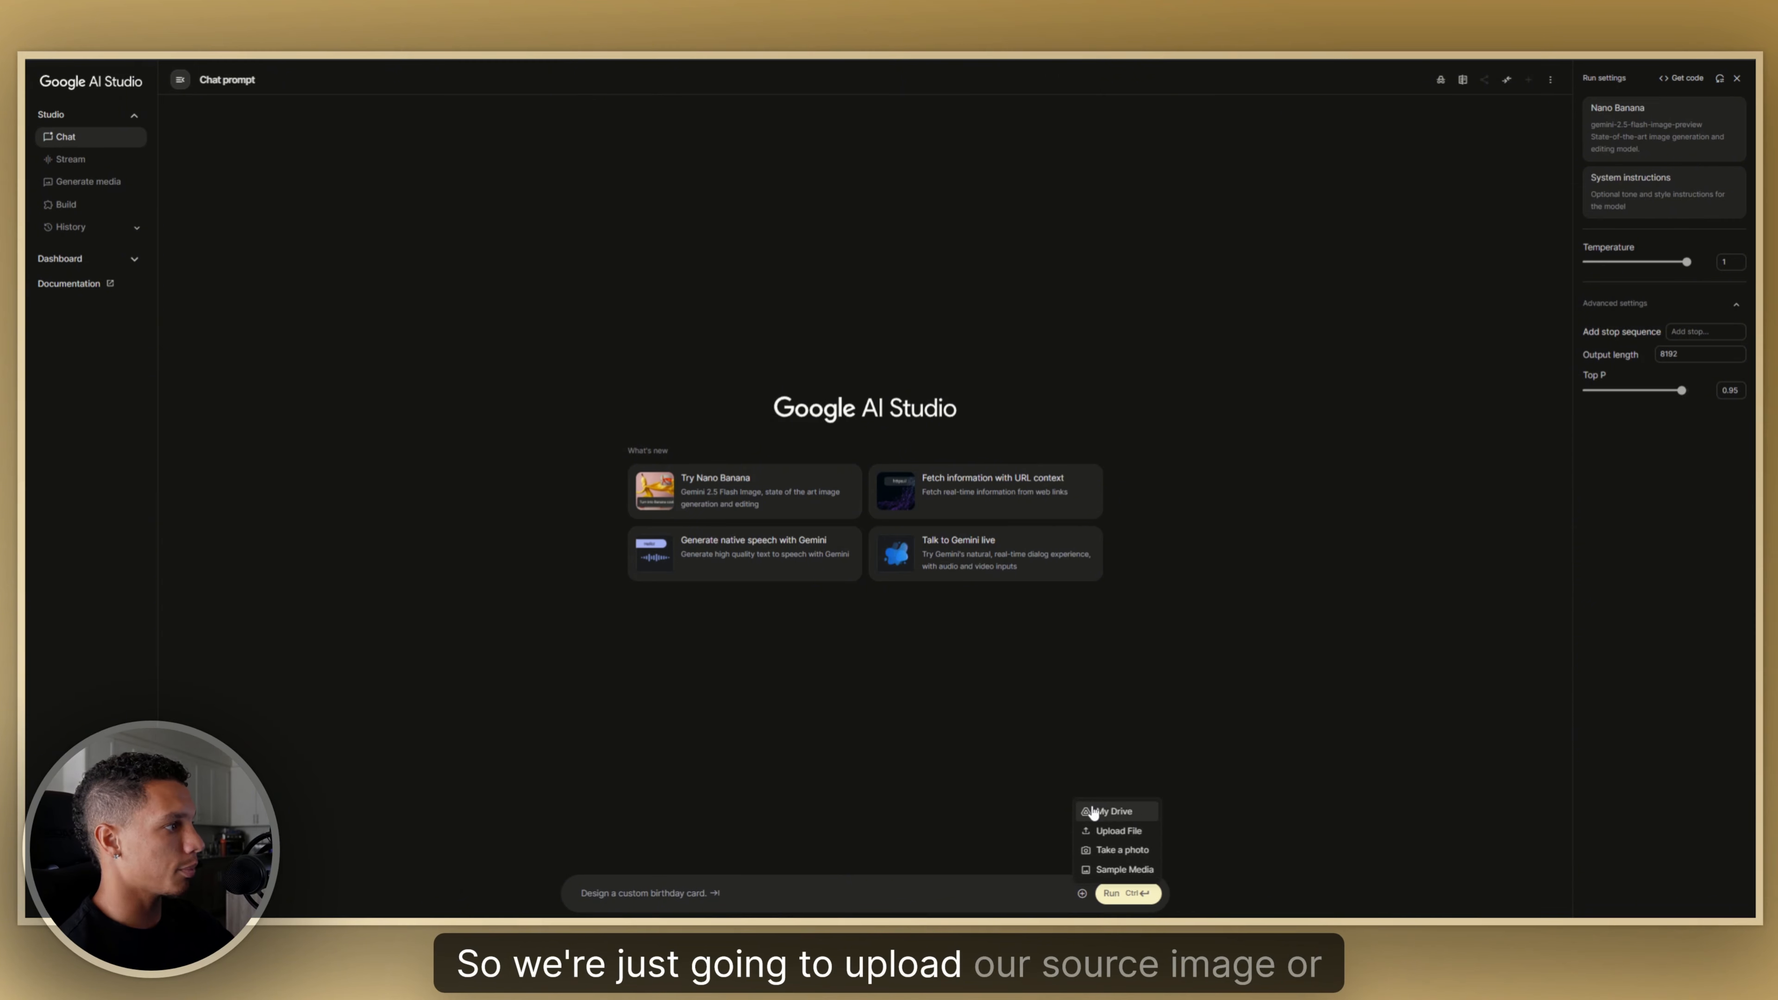
left_click(1099, 832)
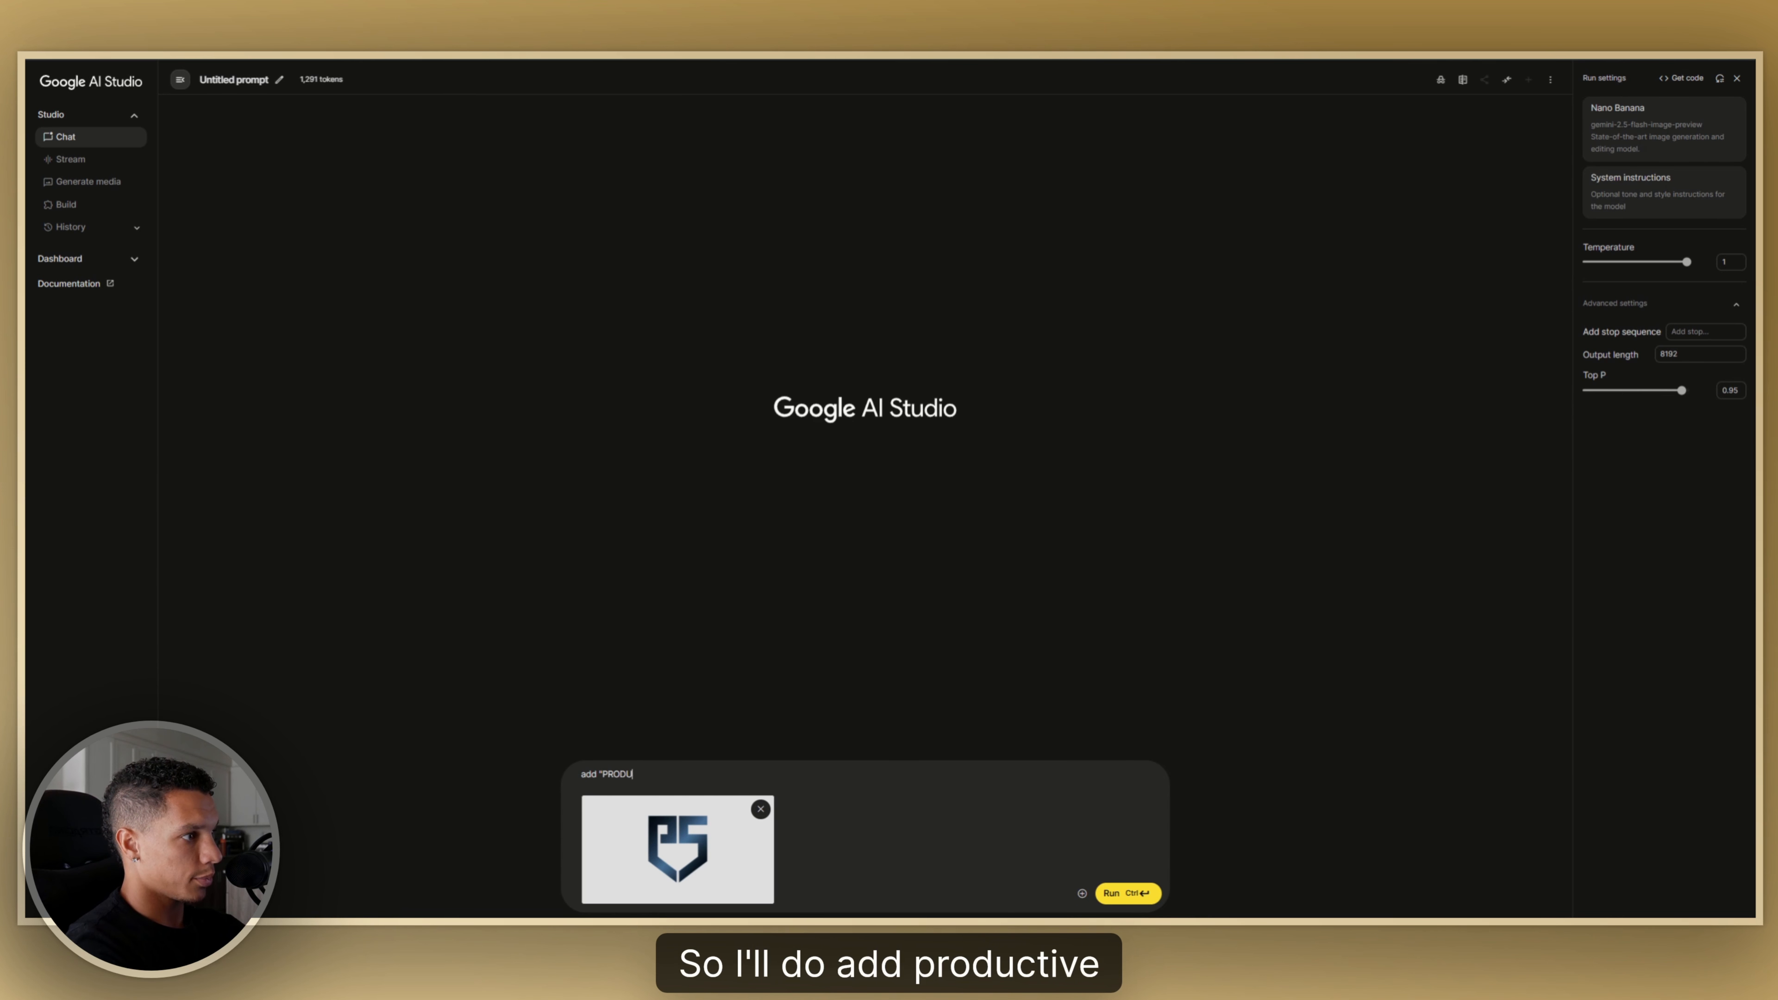
type("VE SOUND\" underne")
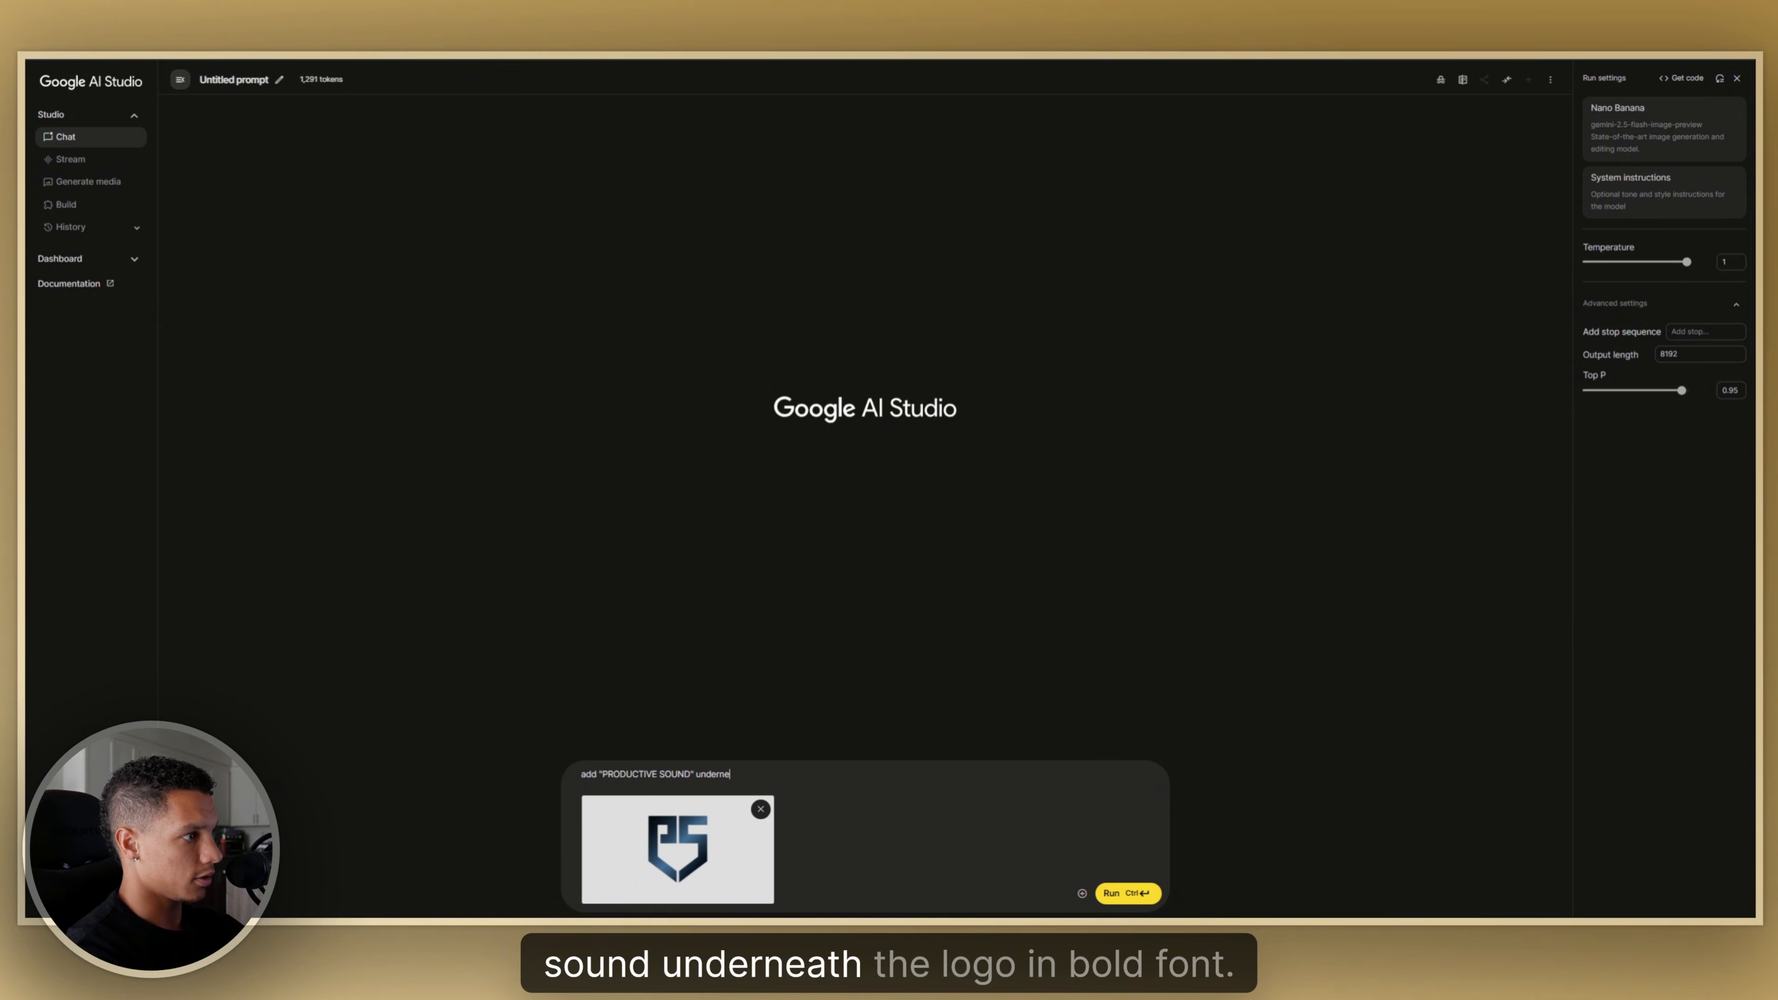
type("ath the logo in bold f")
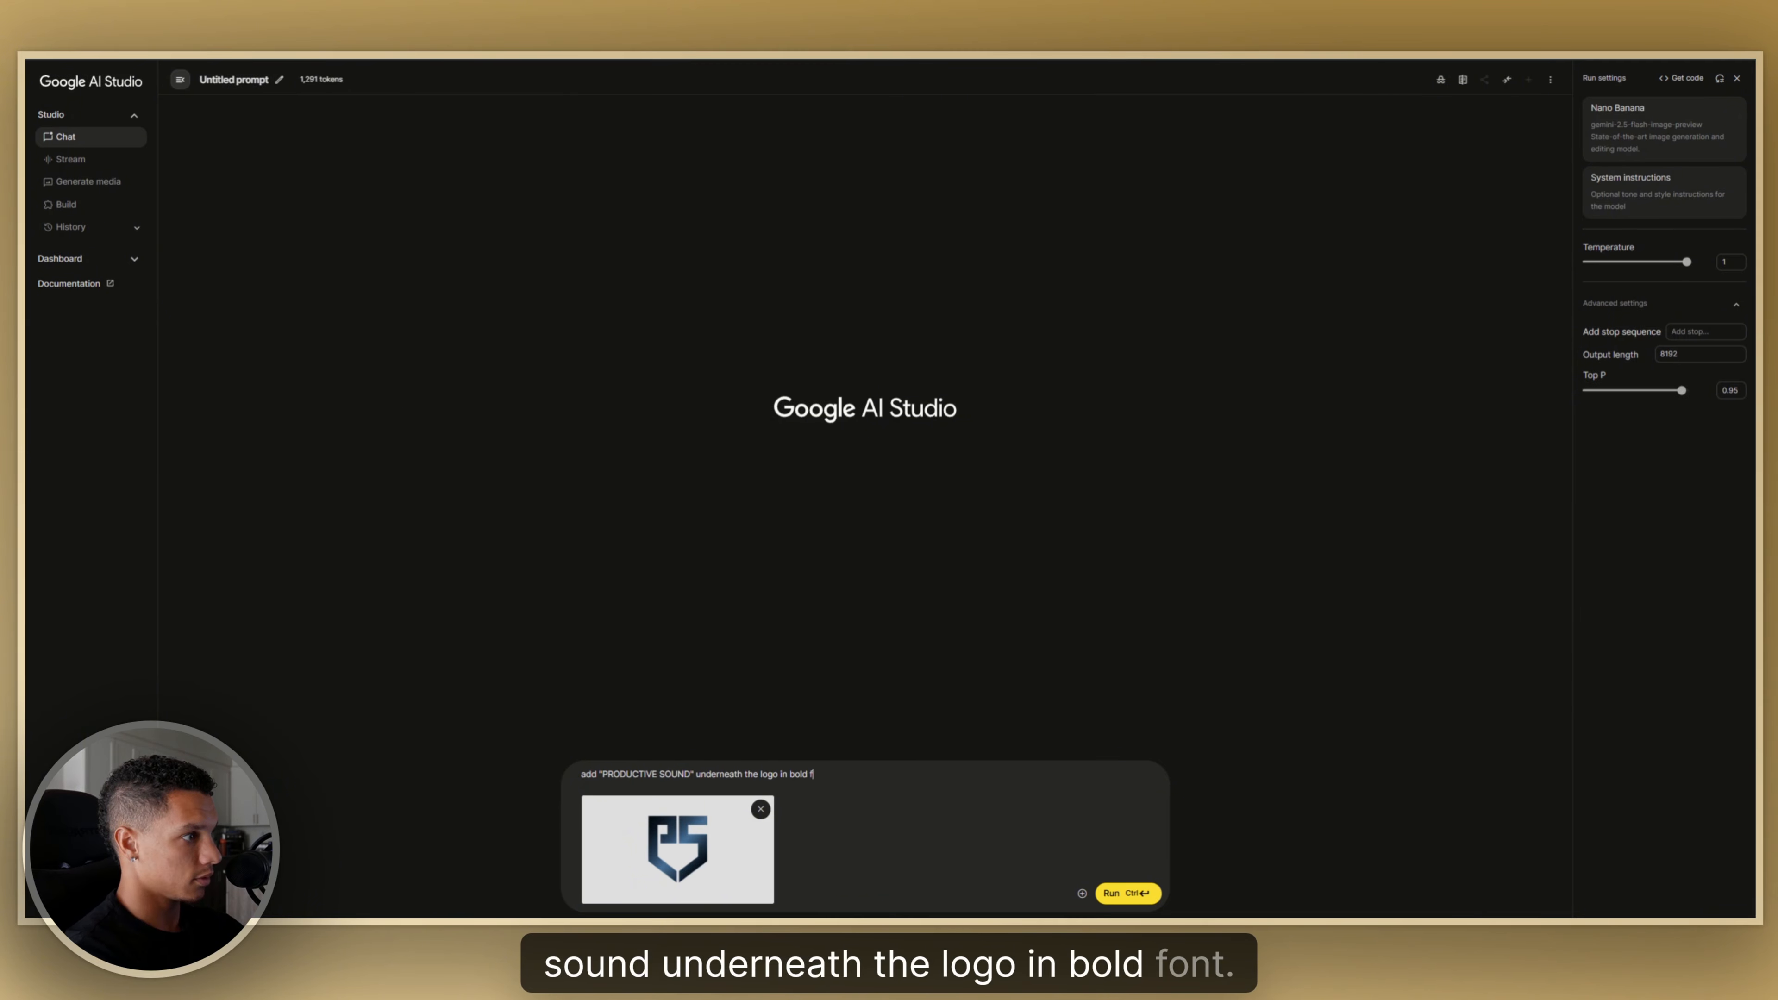
type("ont")
key("ctrl+Return")
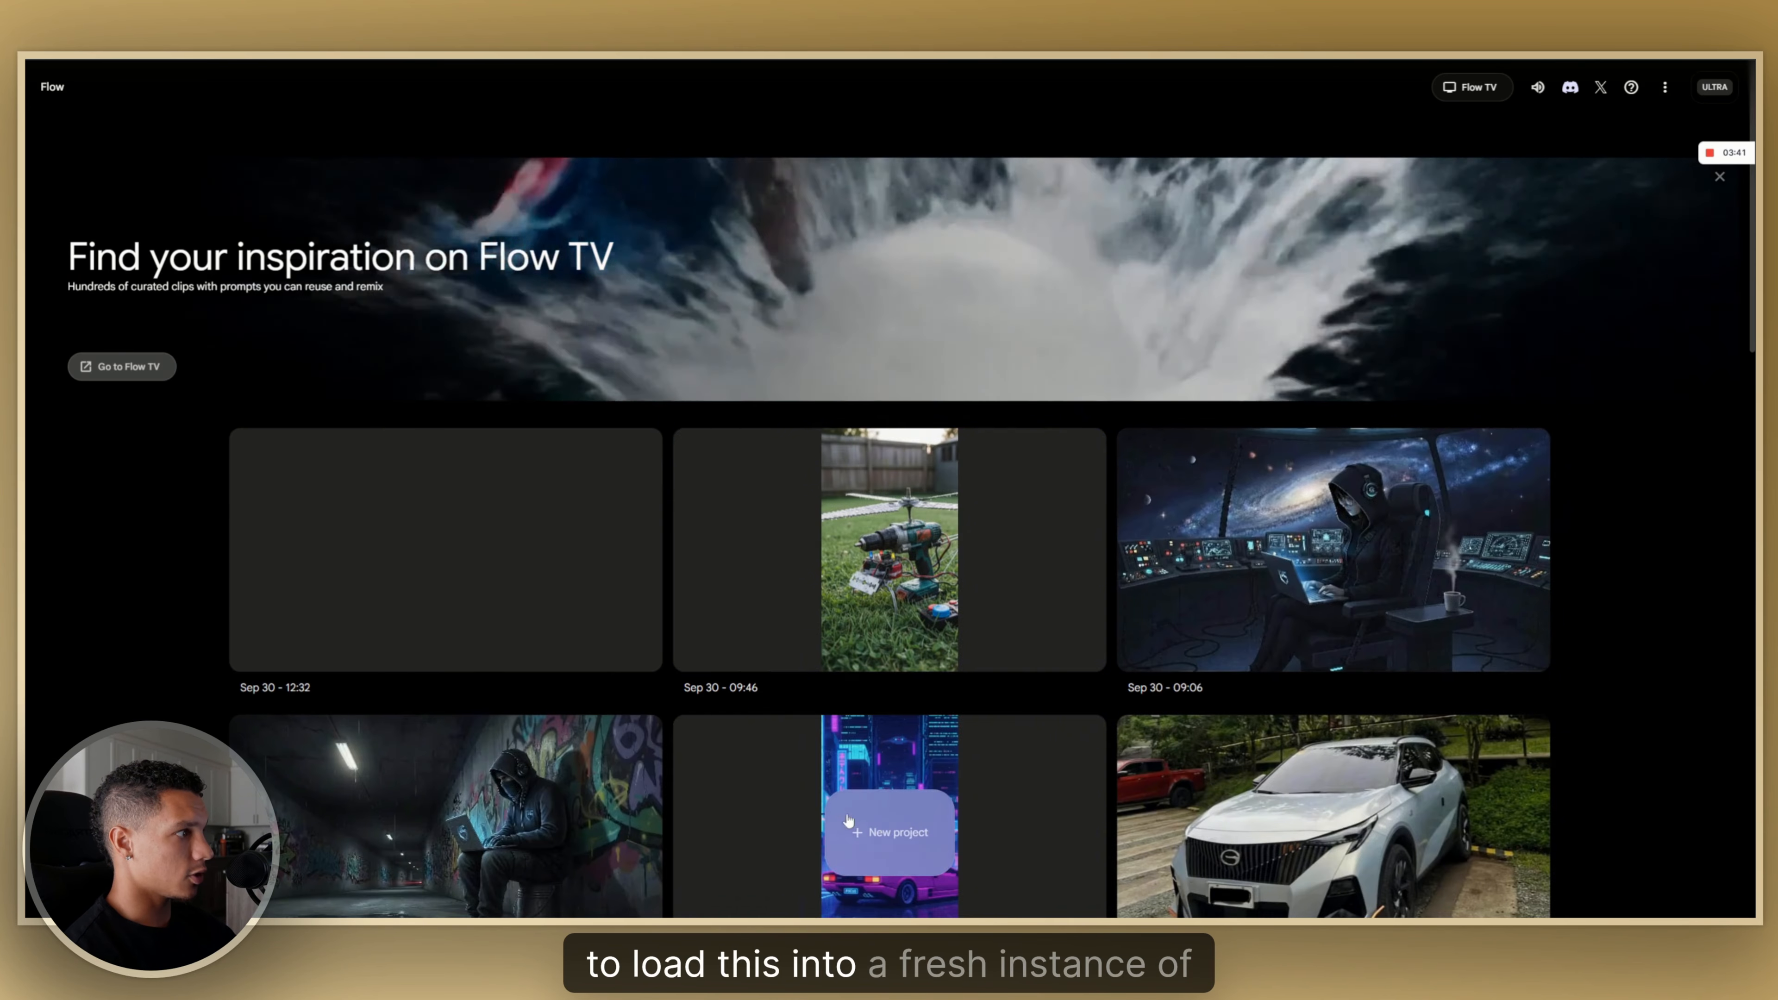
- Create a new Flow project in Frames to Video mode and add the PRODUCTIVE SOUND logo as the start frame, cropped to landscape
left_click(847, 820)
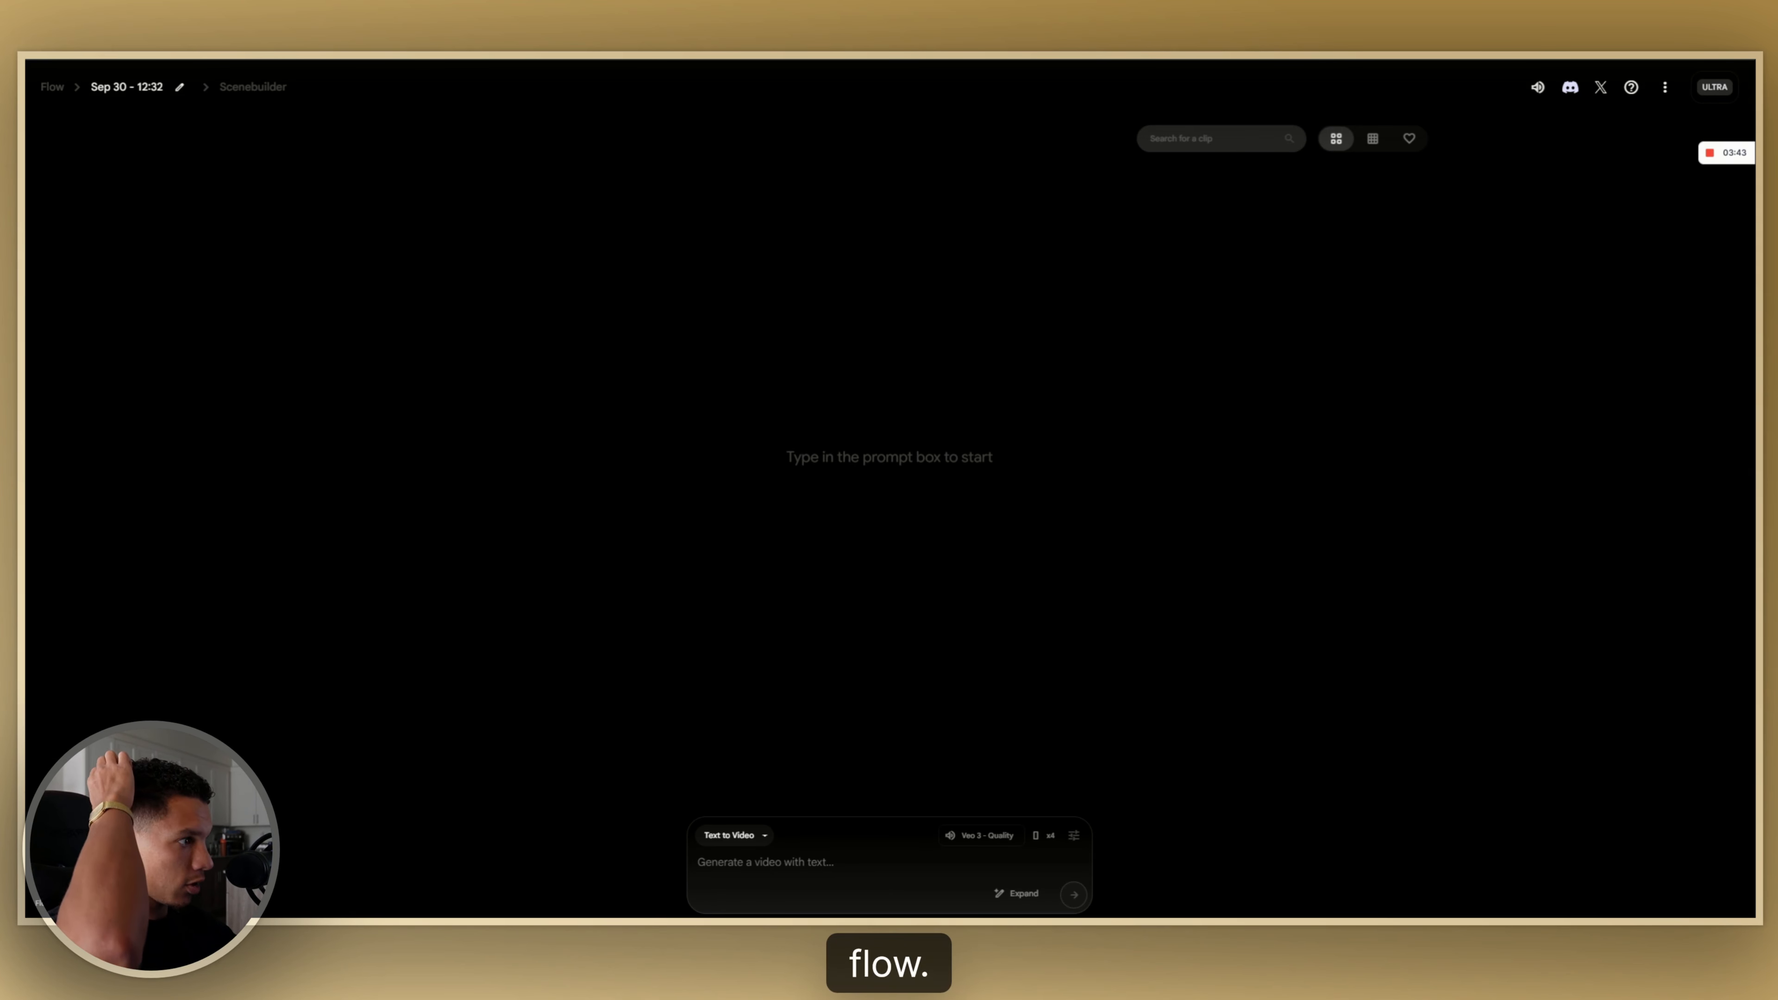
left_click(728, 842)
left_click(726, 768)
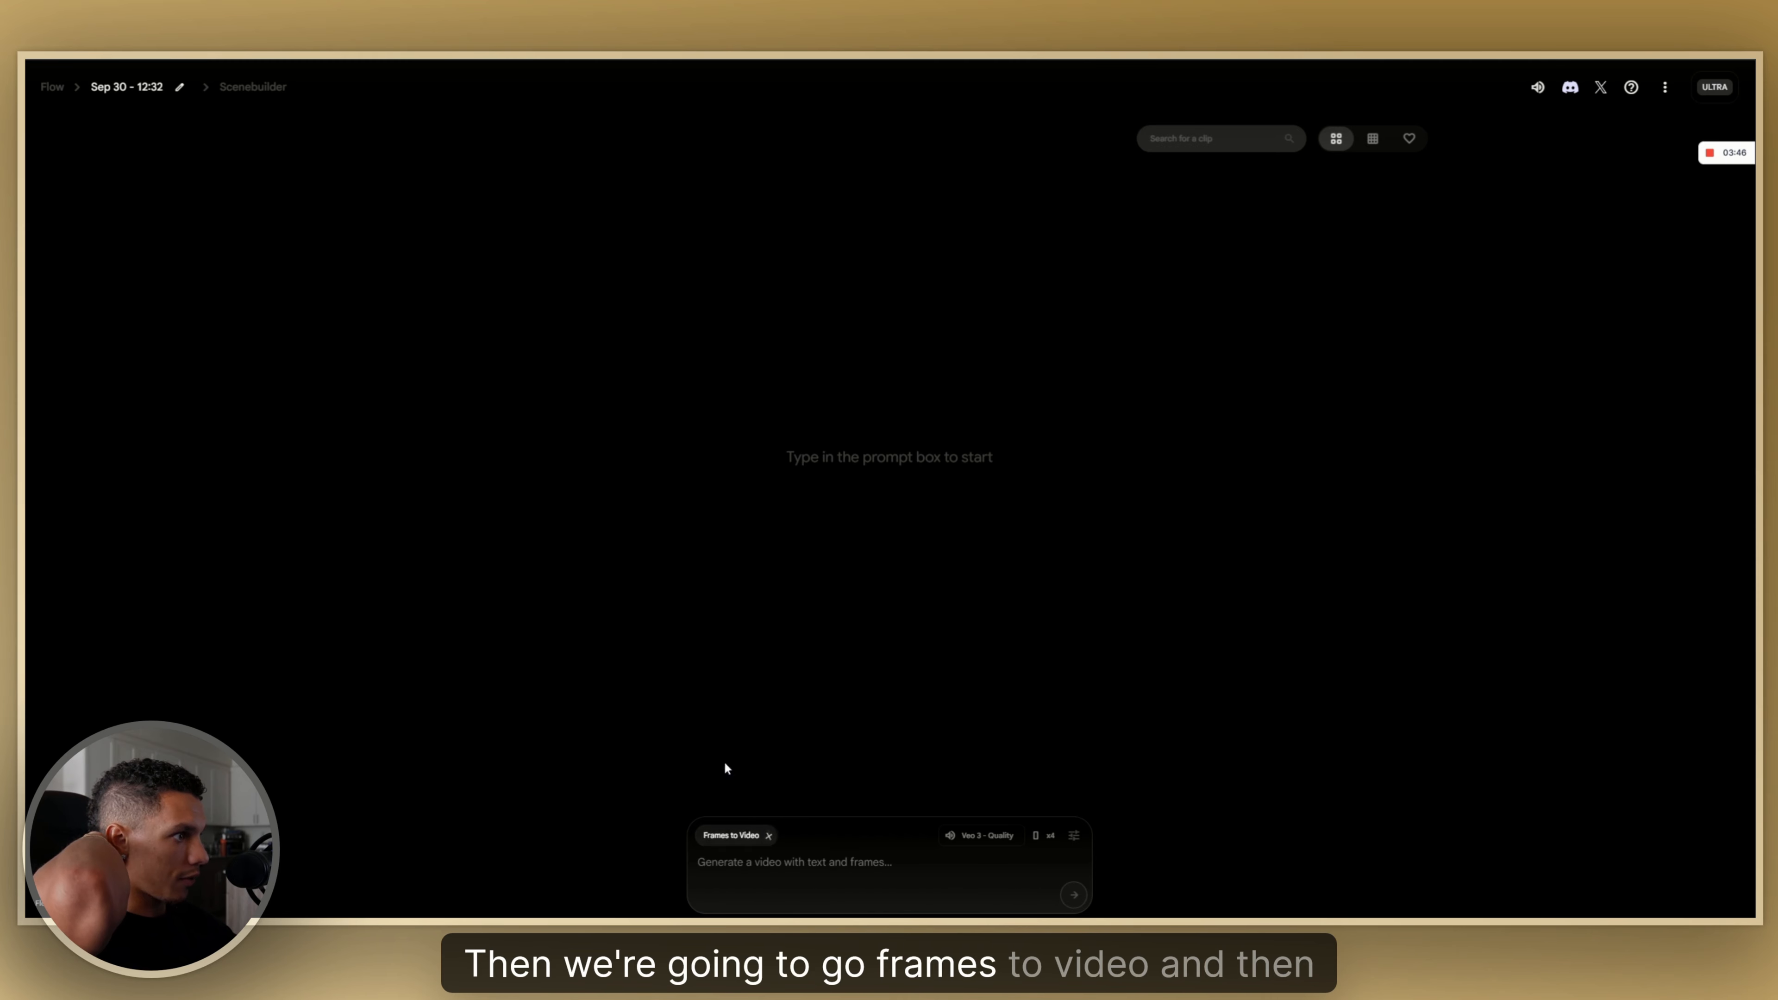
left_click(714, 894)
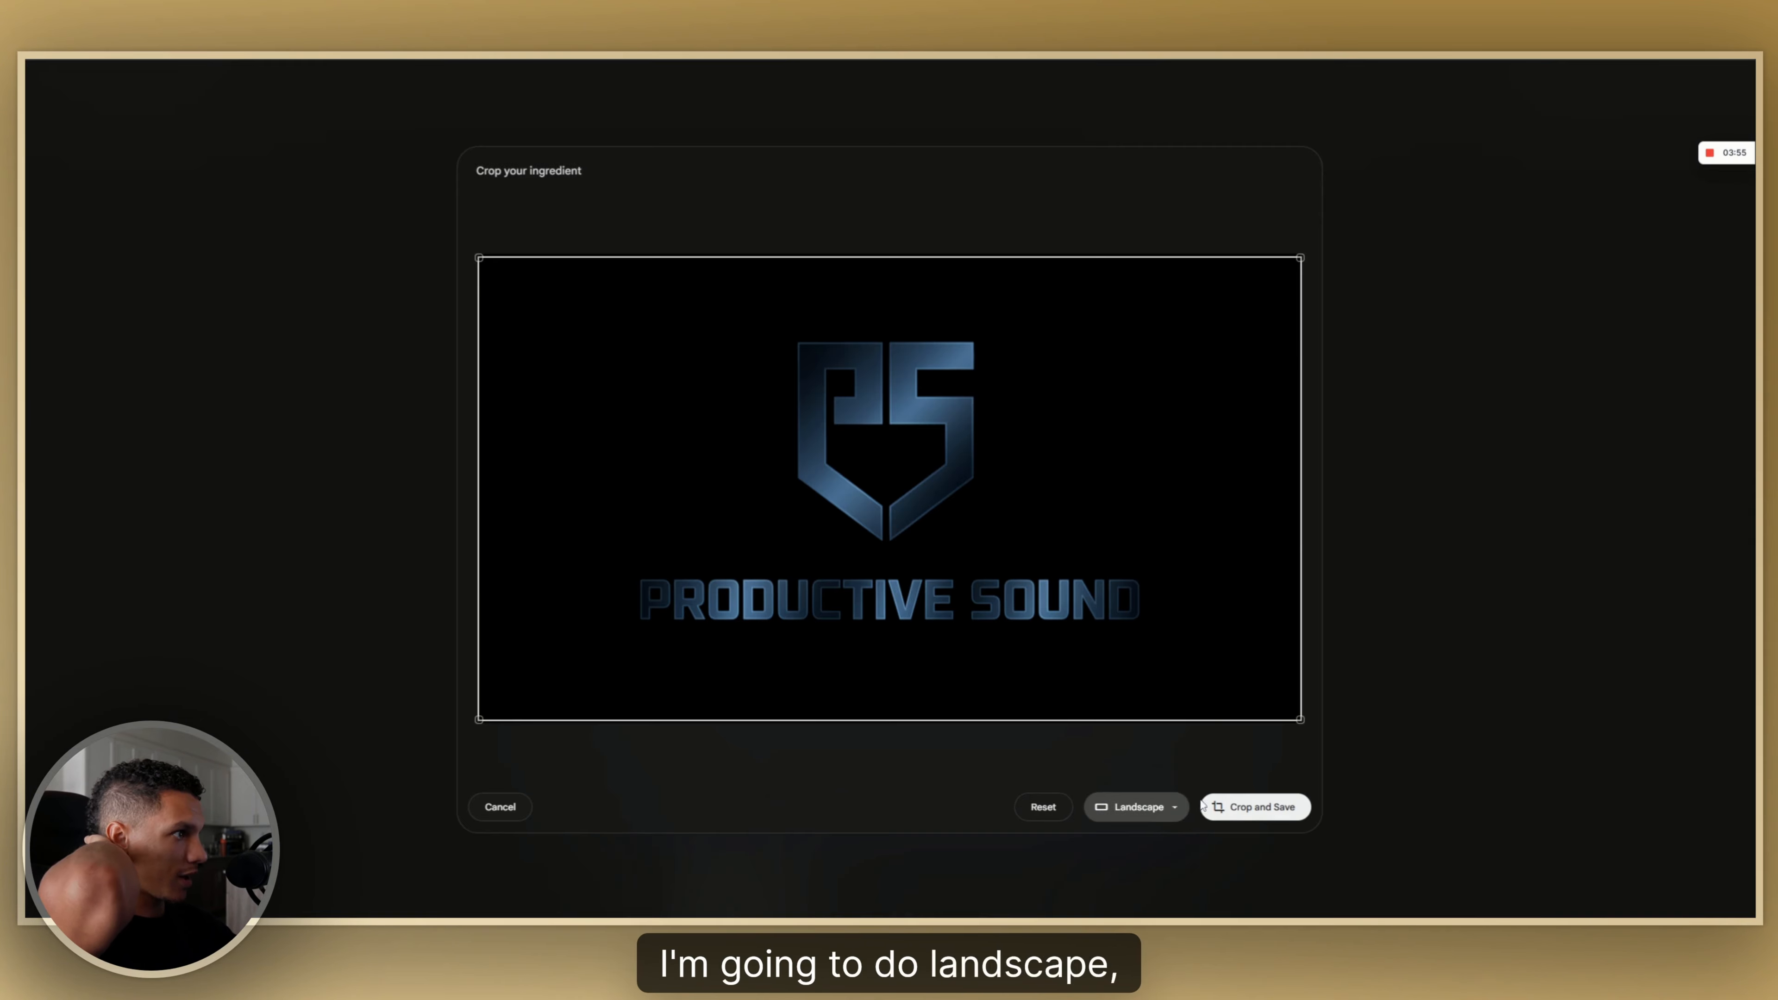
left_click(1229, 807)
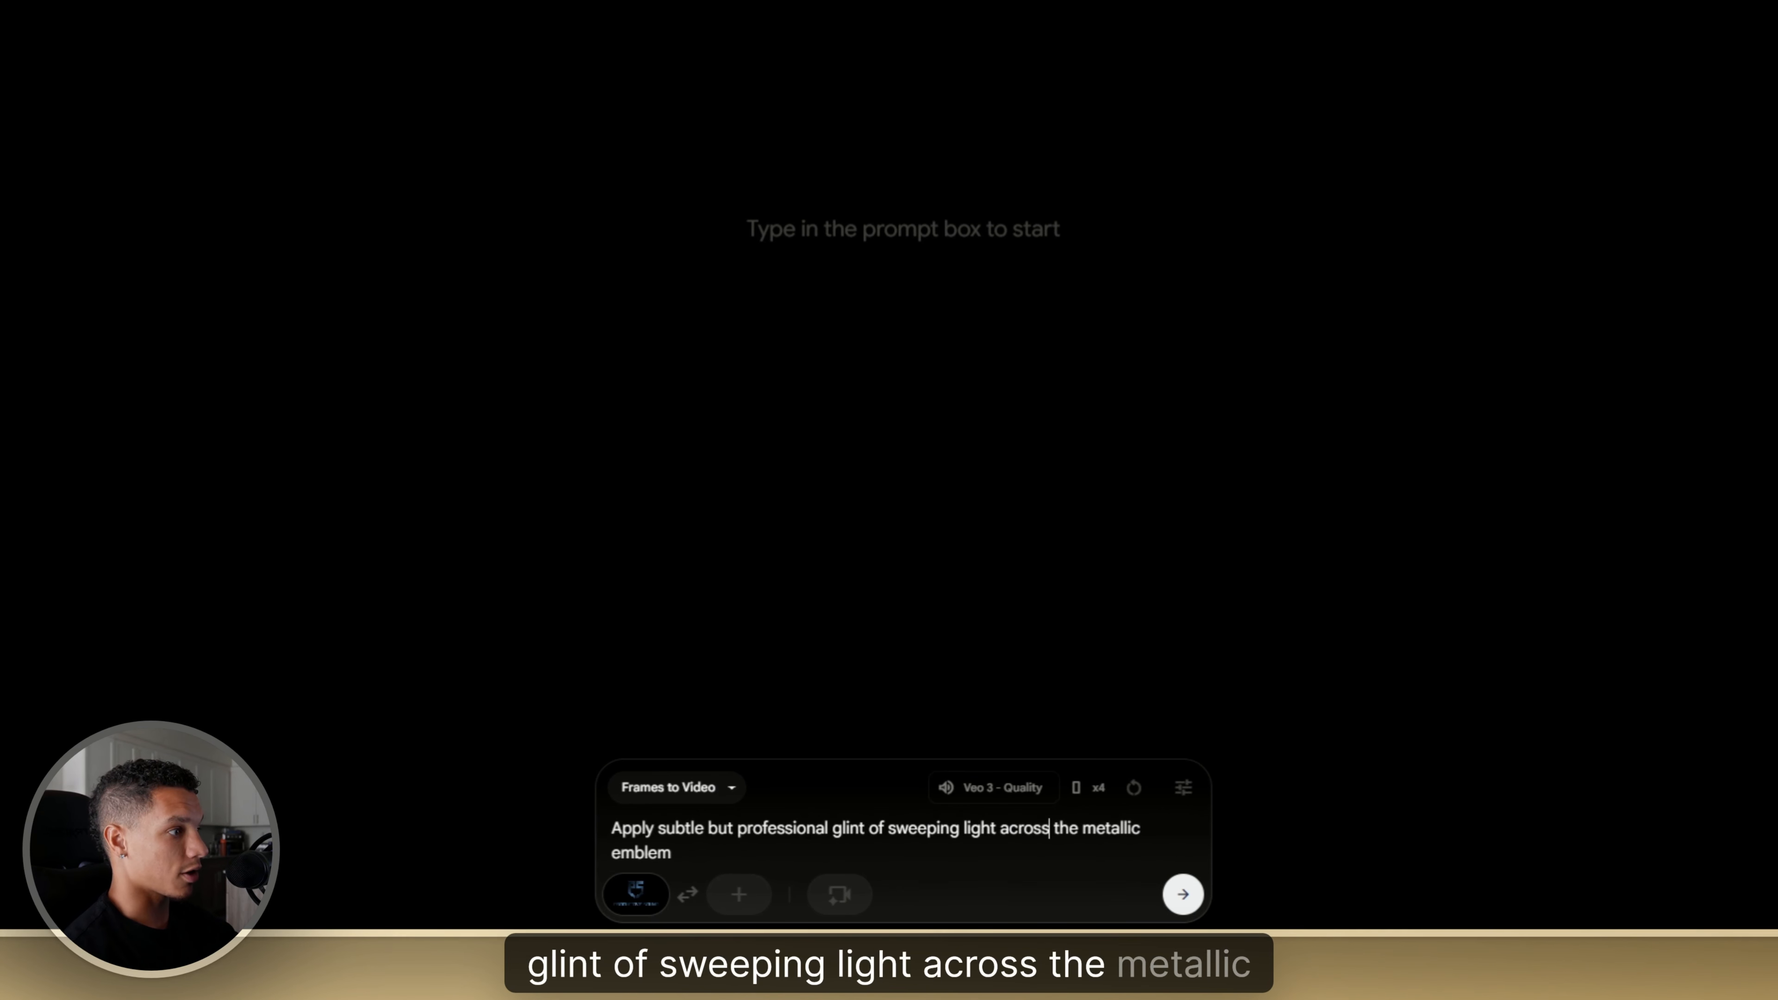
- Set the generation model to Veo 3 - Fast for the metallic emblem light-glint prompt
left_click(1183, 787)
left_click(860, 662)
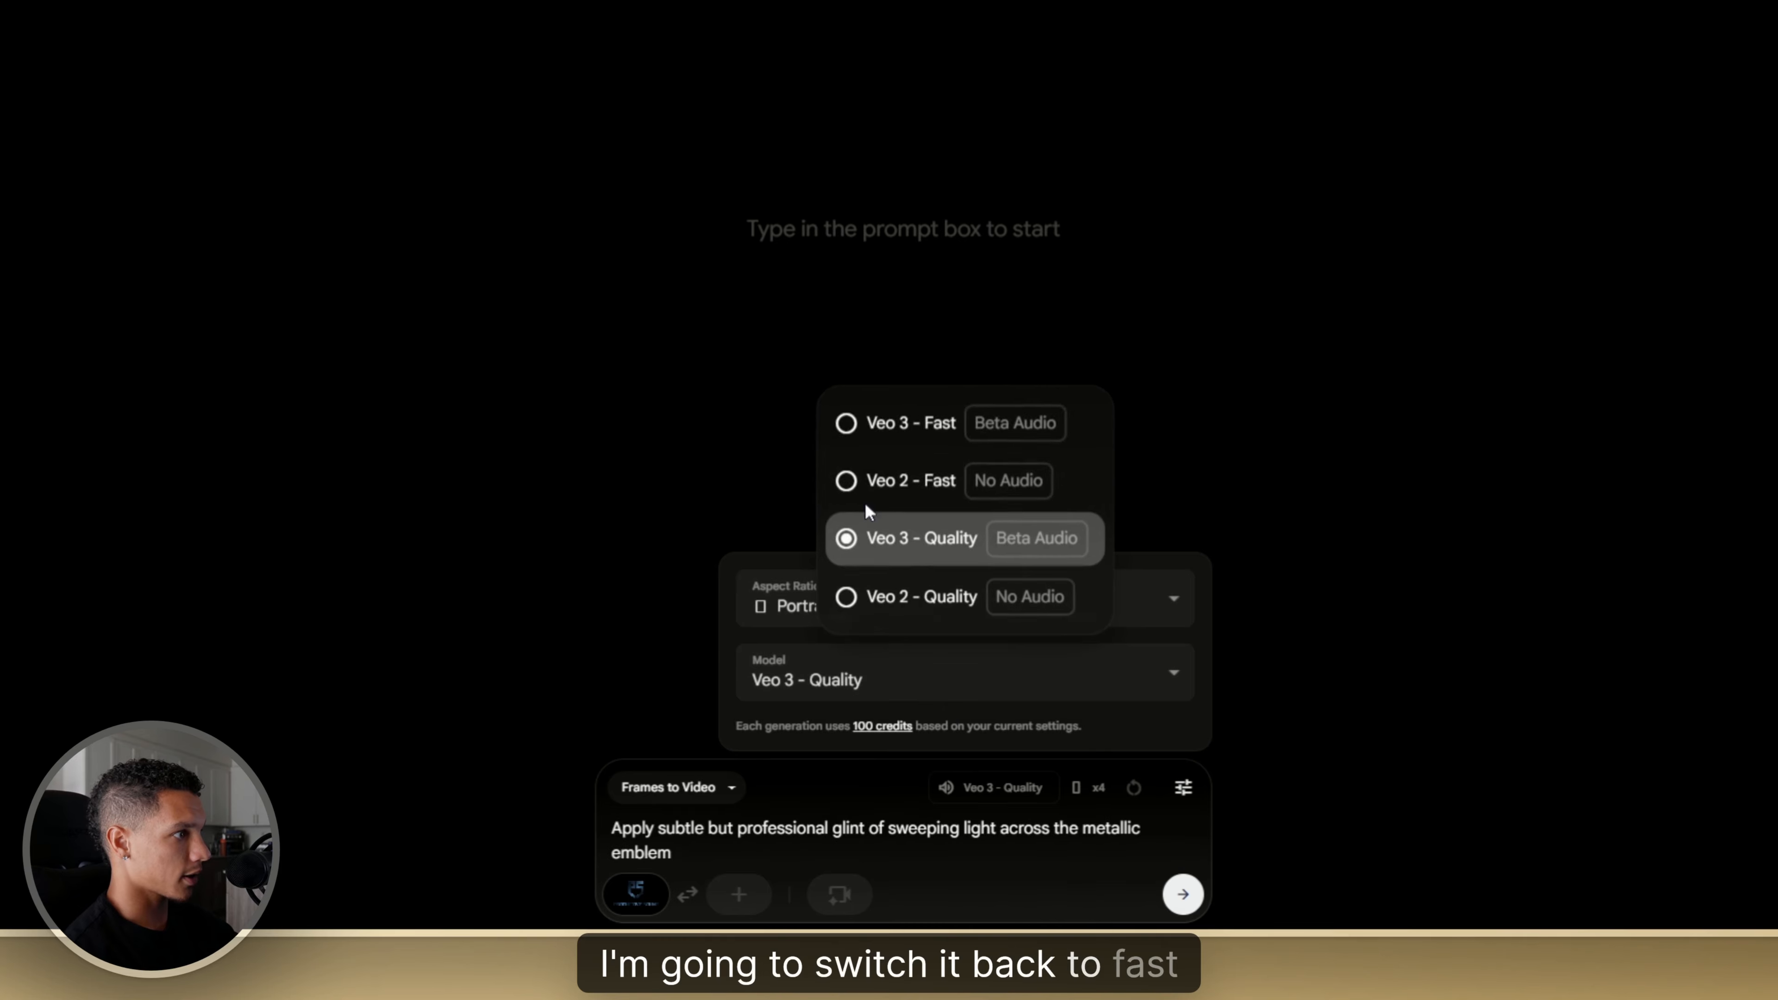
left_click(891, 424)
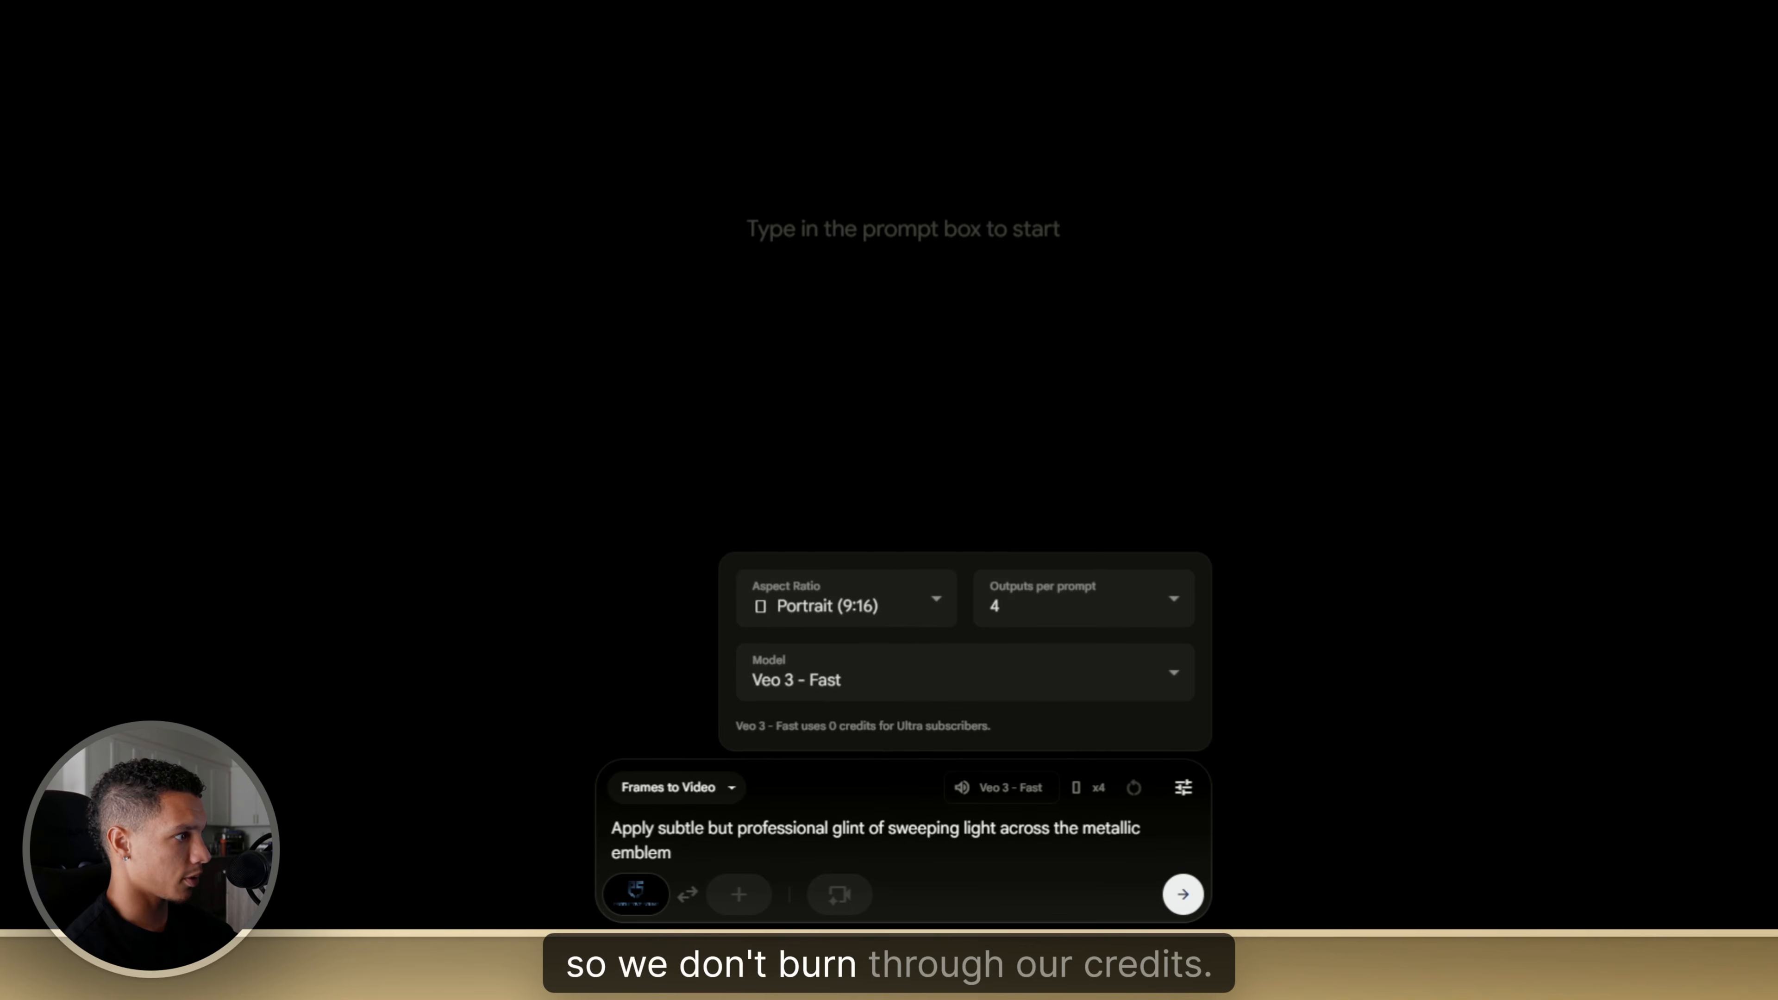
- Set the aspect ratio to Landscape (16:9) and generate the logo videos from the light-glint prompt
left_click(1181, 789)
left_click(1182, 789)
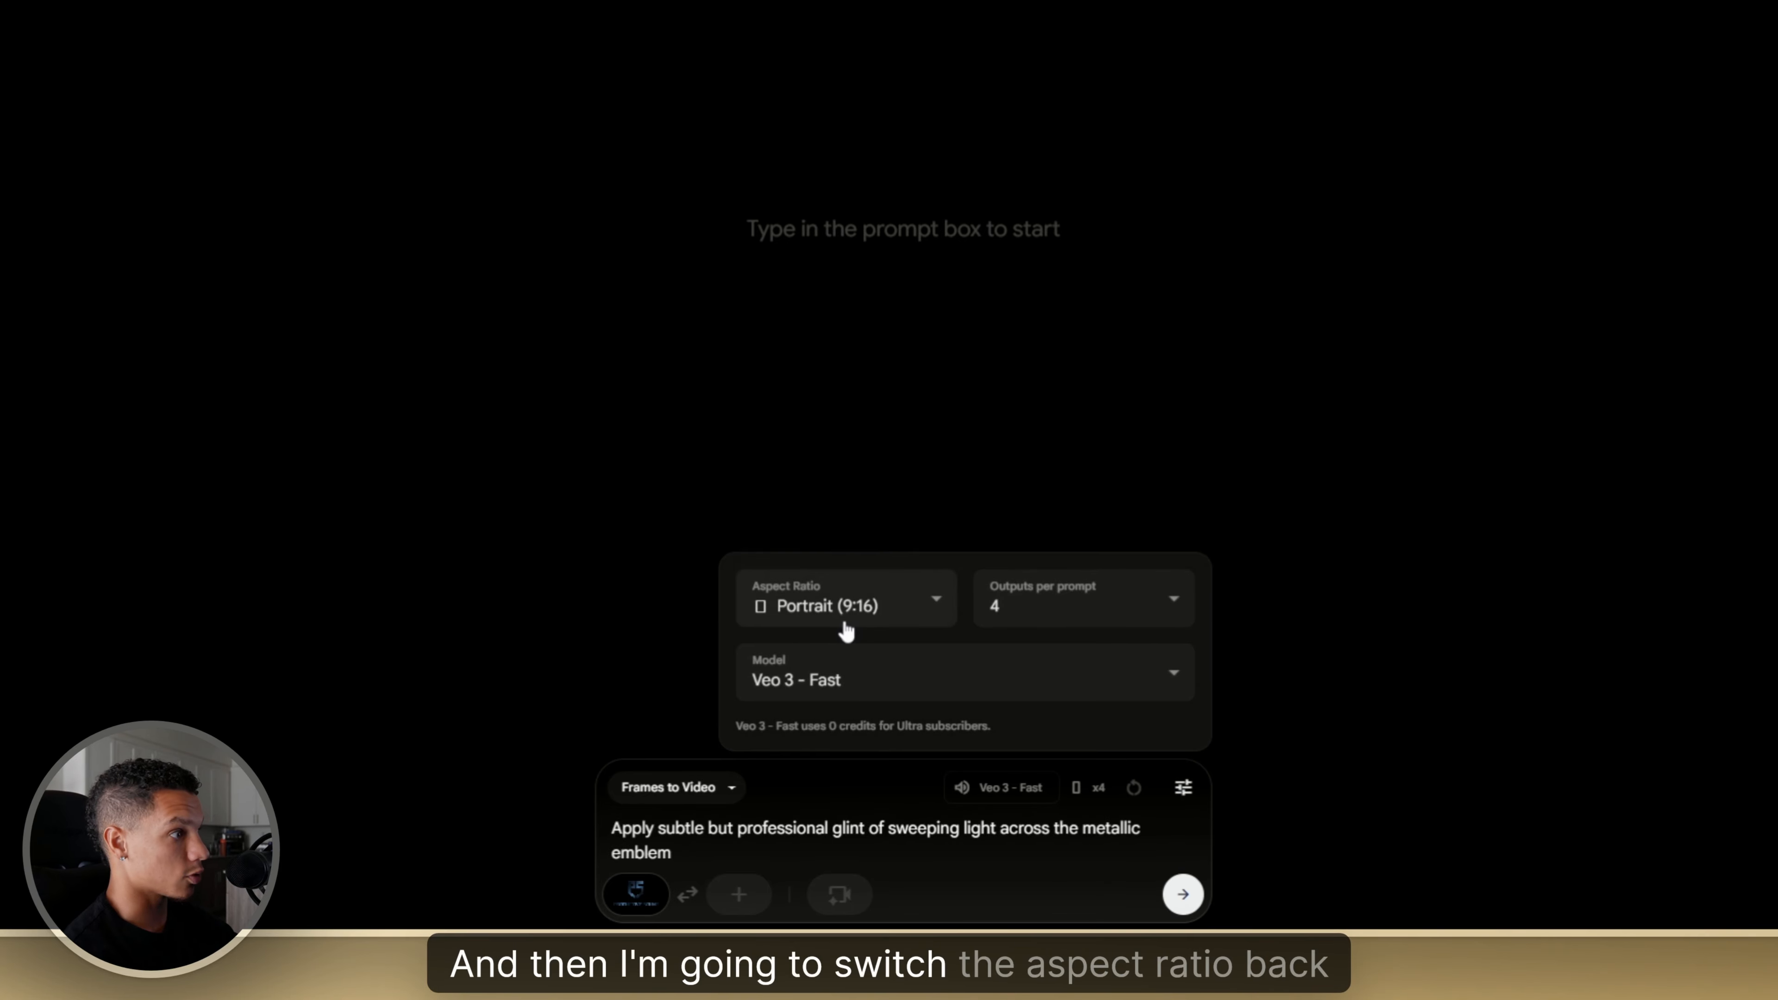
left_click(845, 627)
left_click(849, 483)
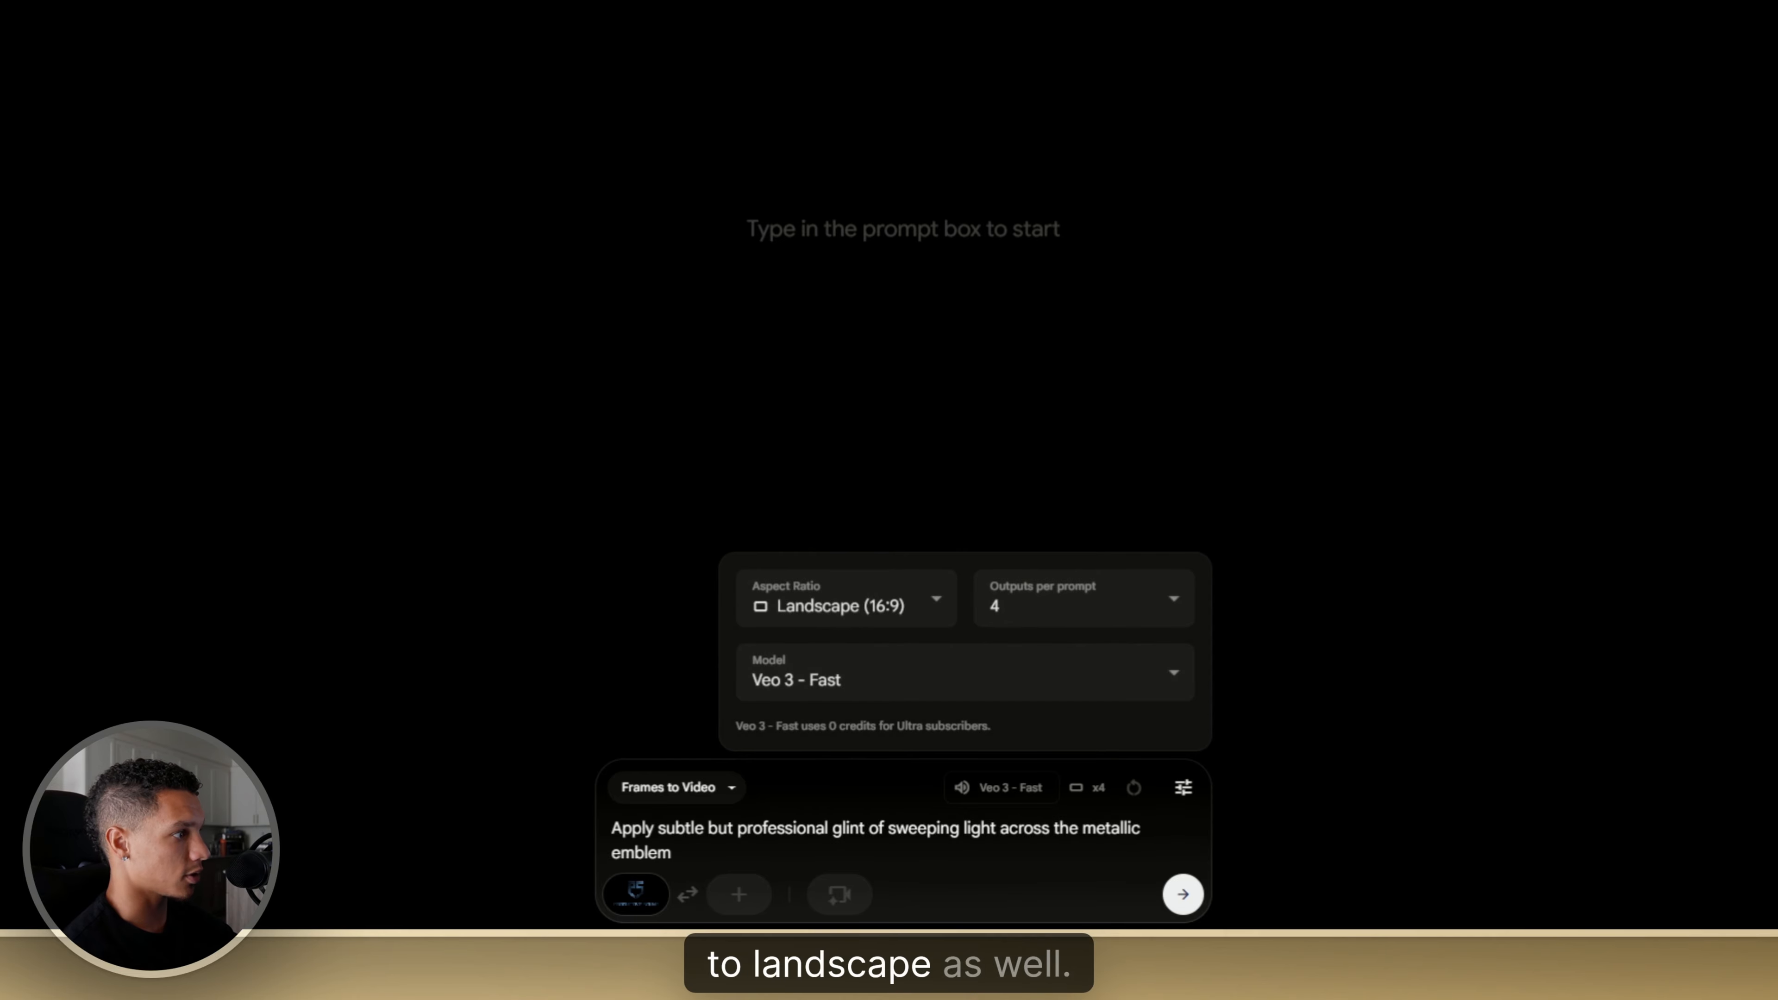
left_click(1182, 896)
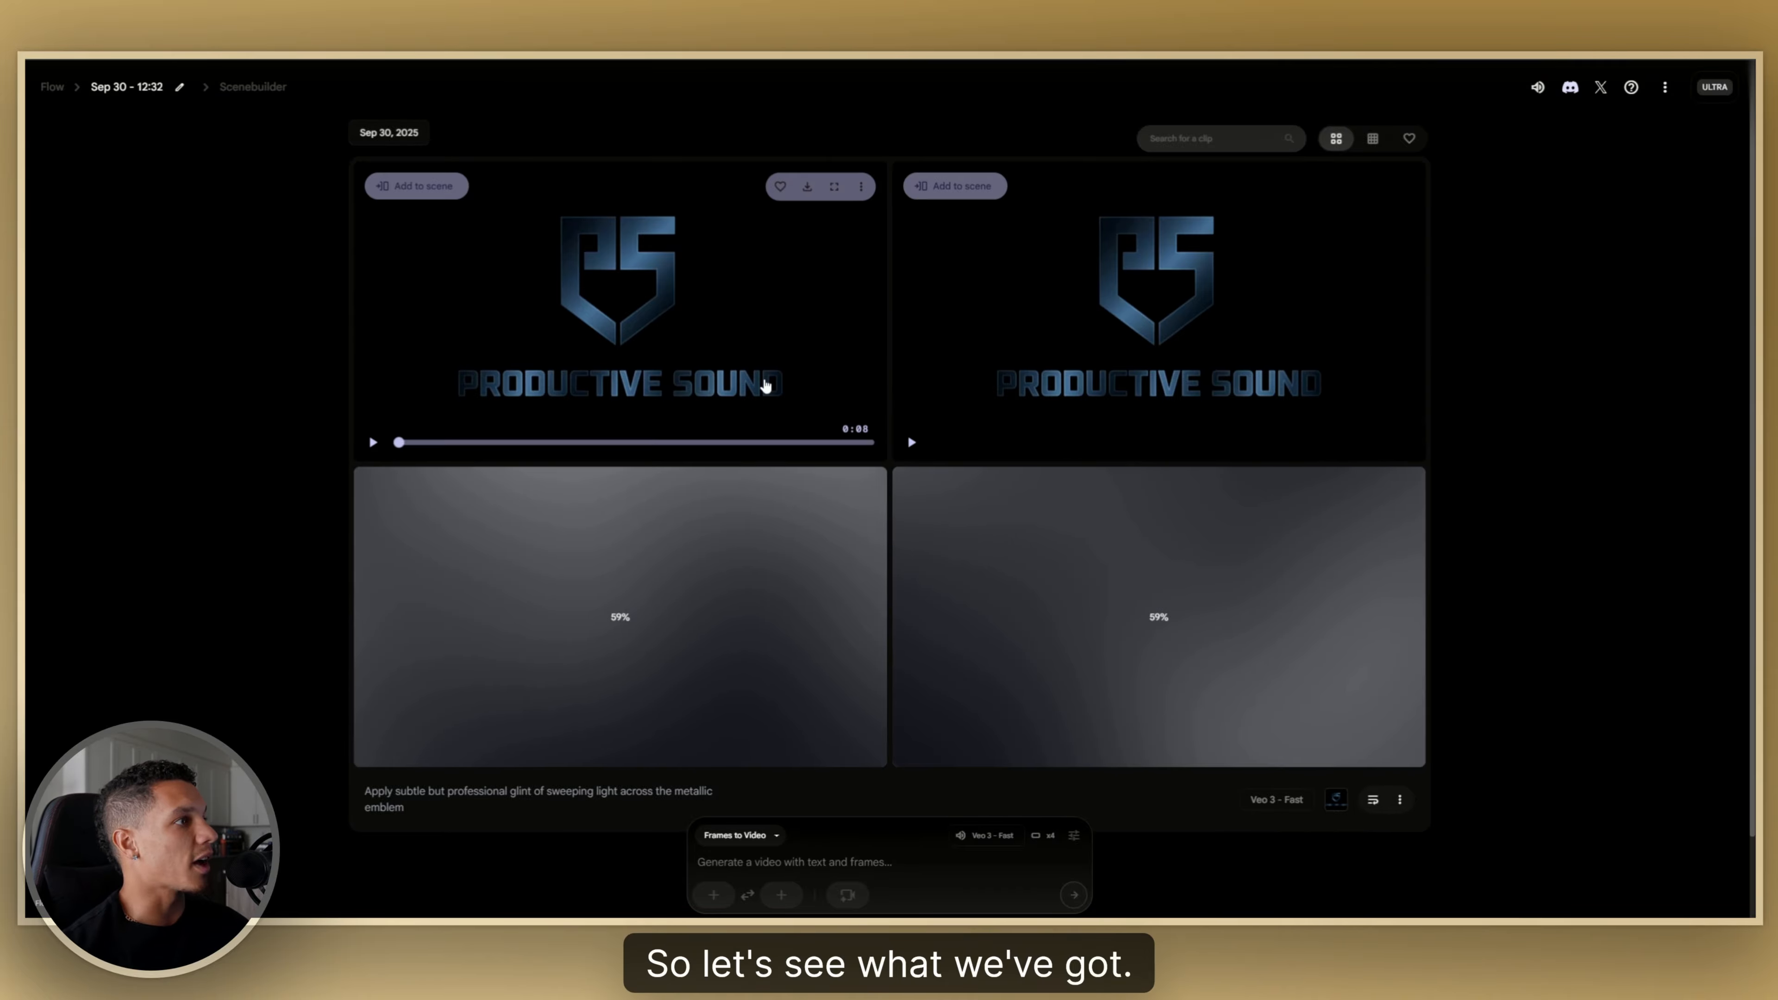
- Play the generated PRODUCTIVE SOUND logo clips one after another to compare their light effects
left_click(766, 386)
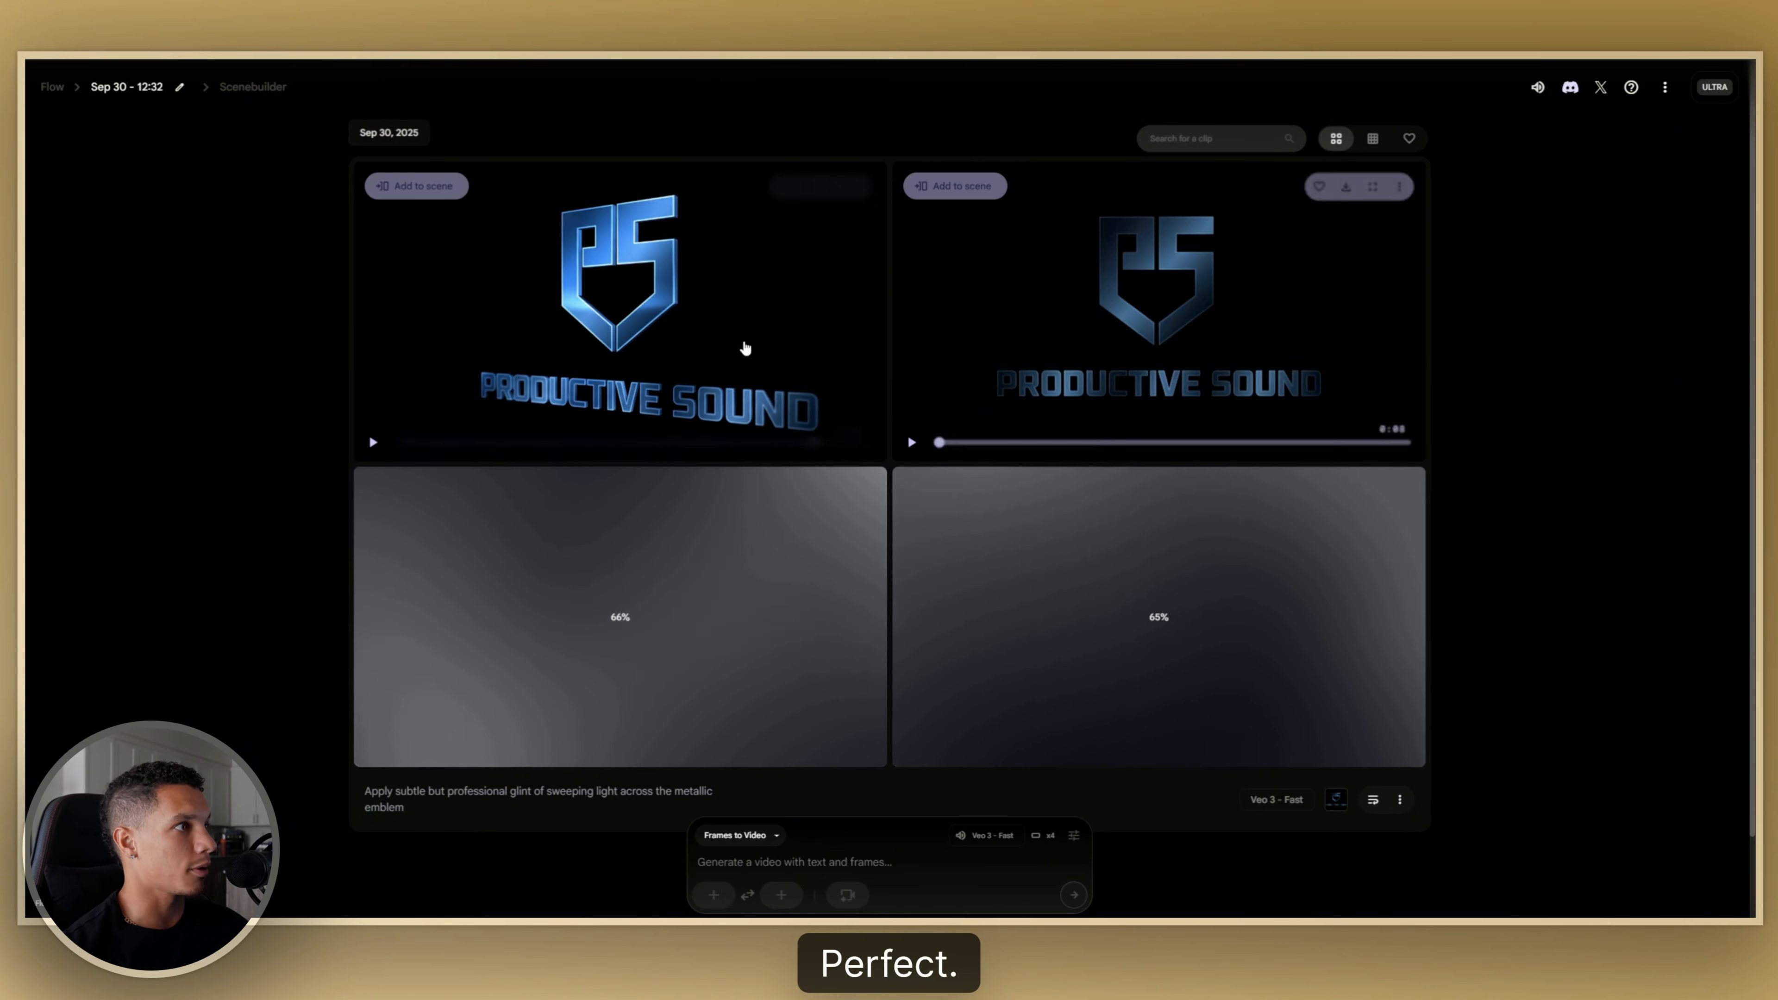
left_click(1180, 335)
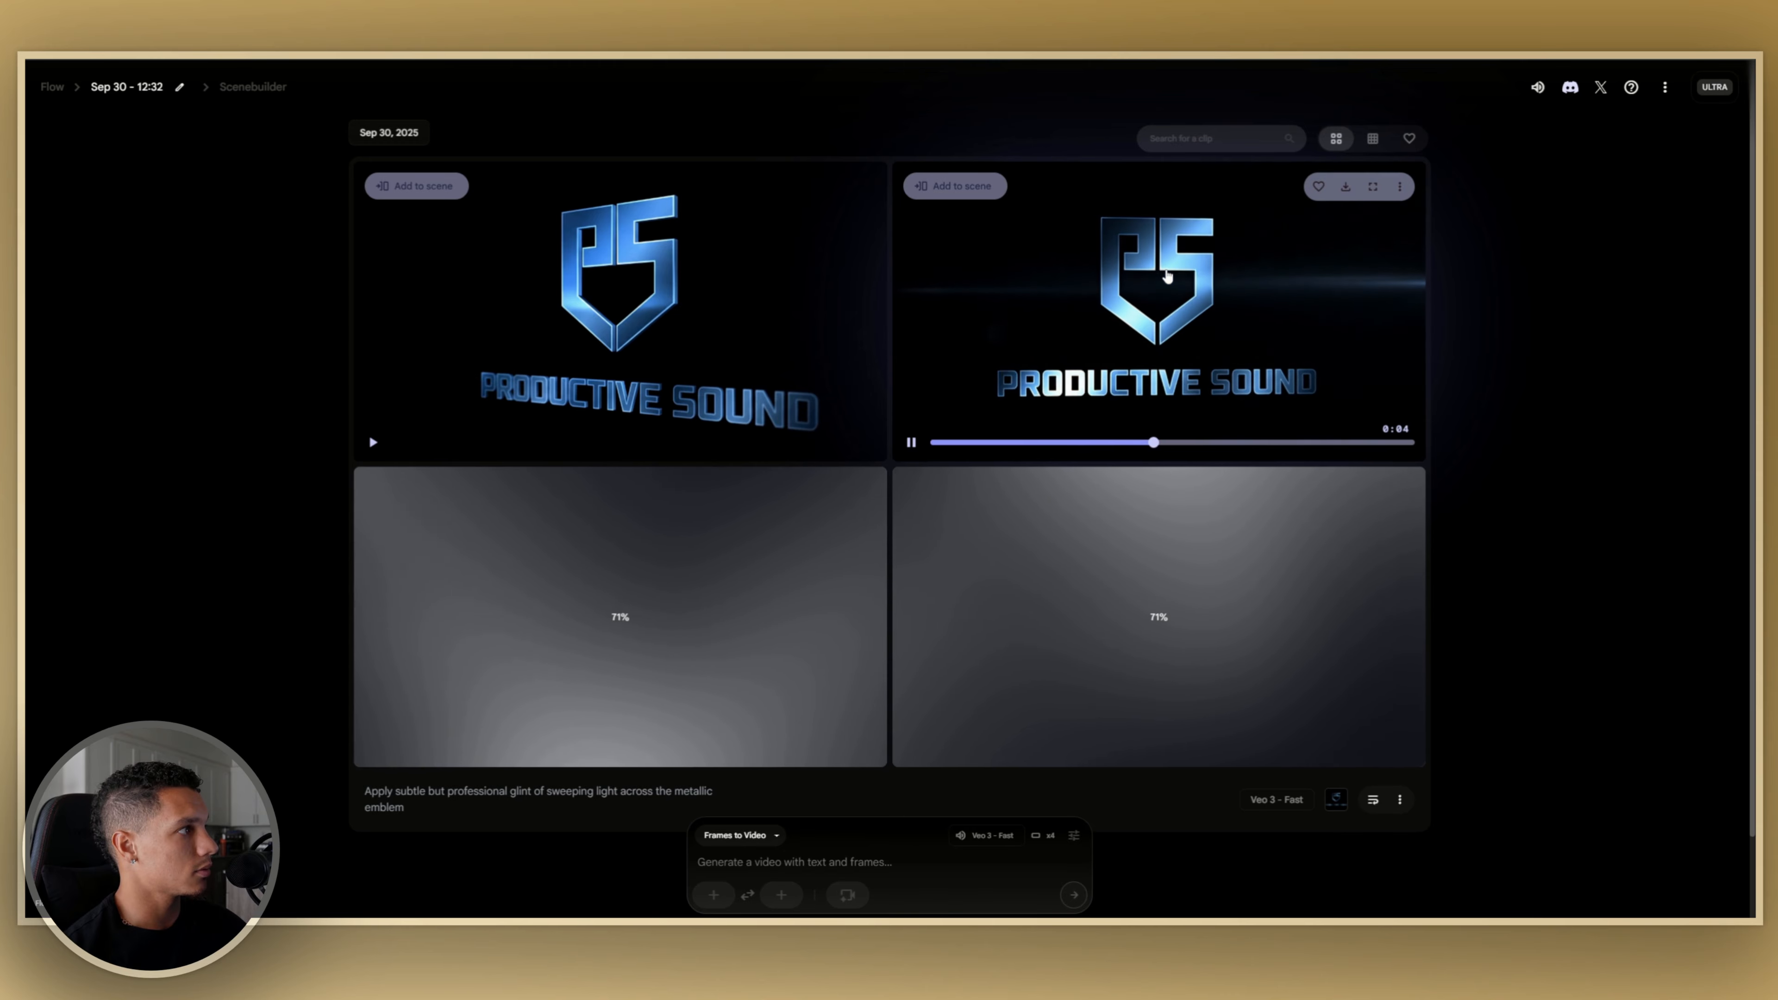
left_click(1244, 291)
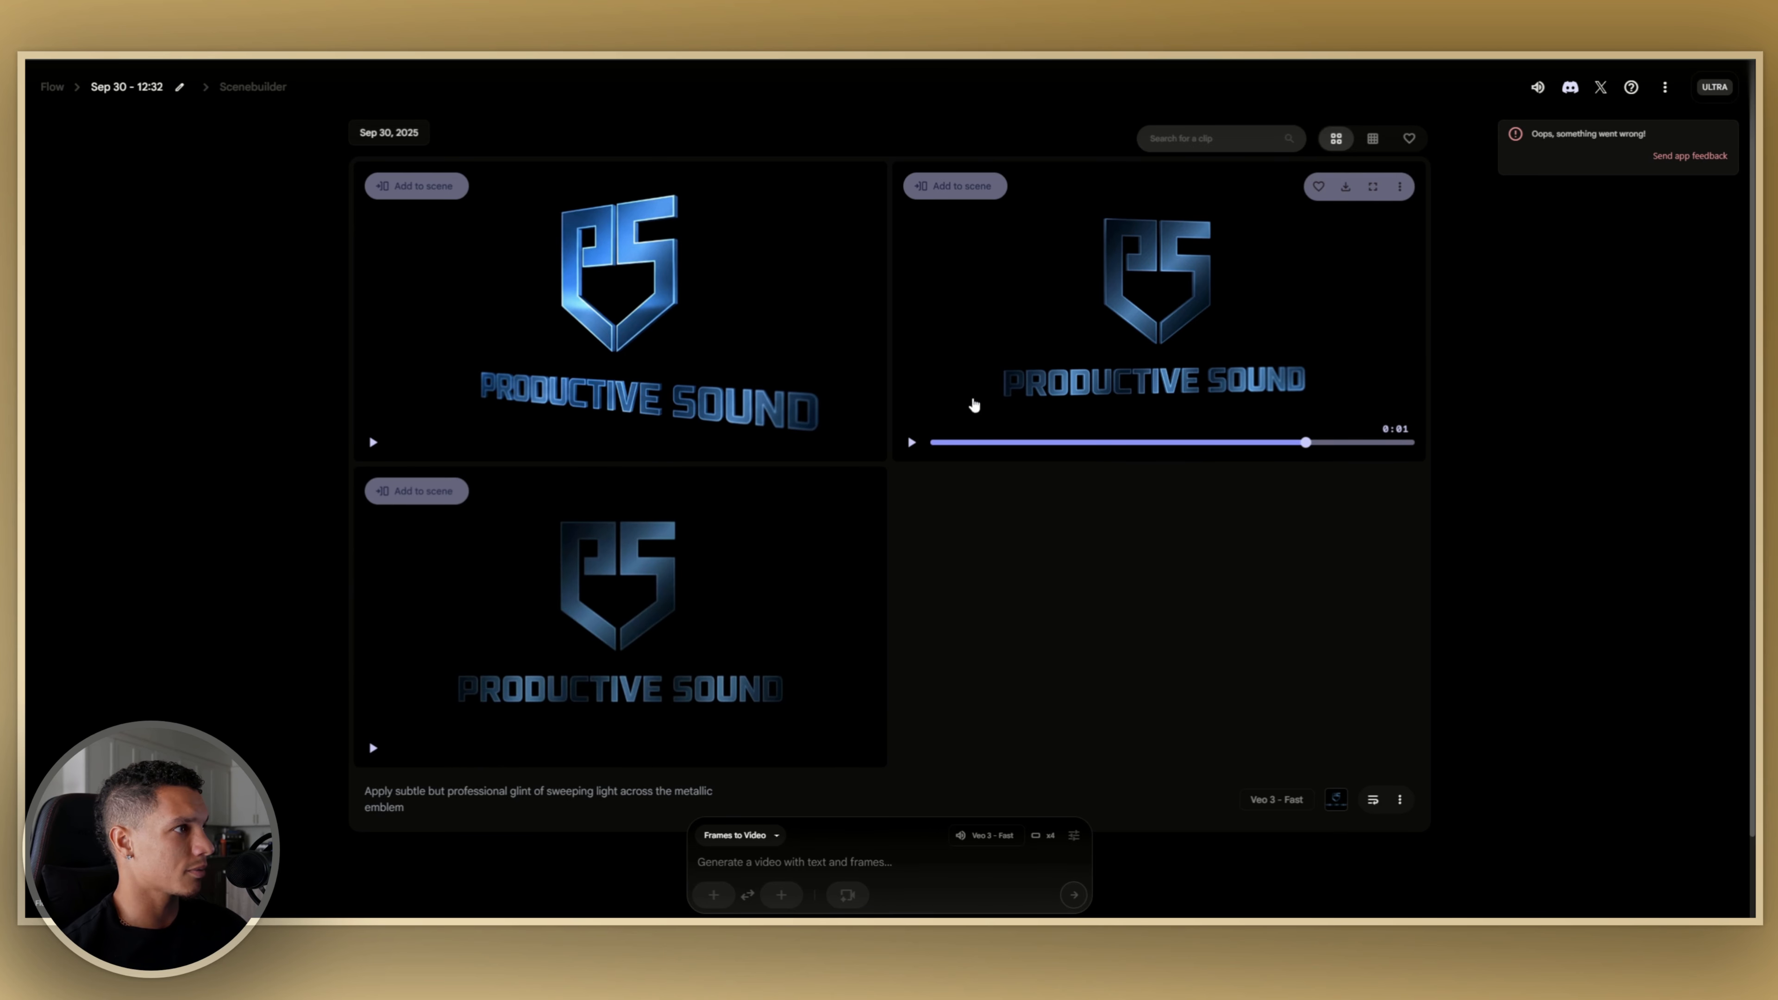
mouse_move(663, 635)
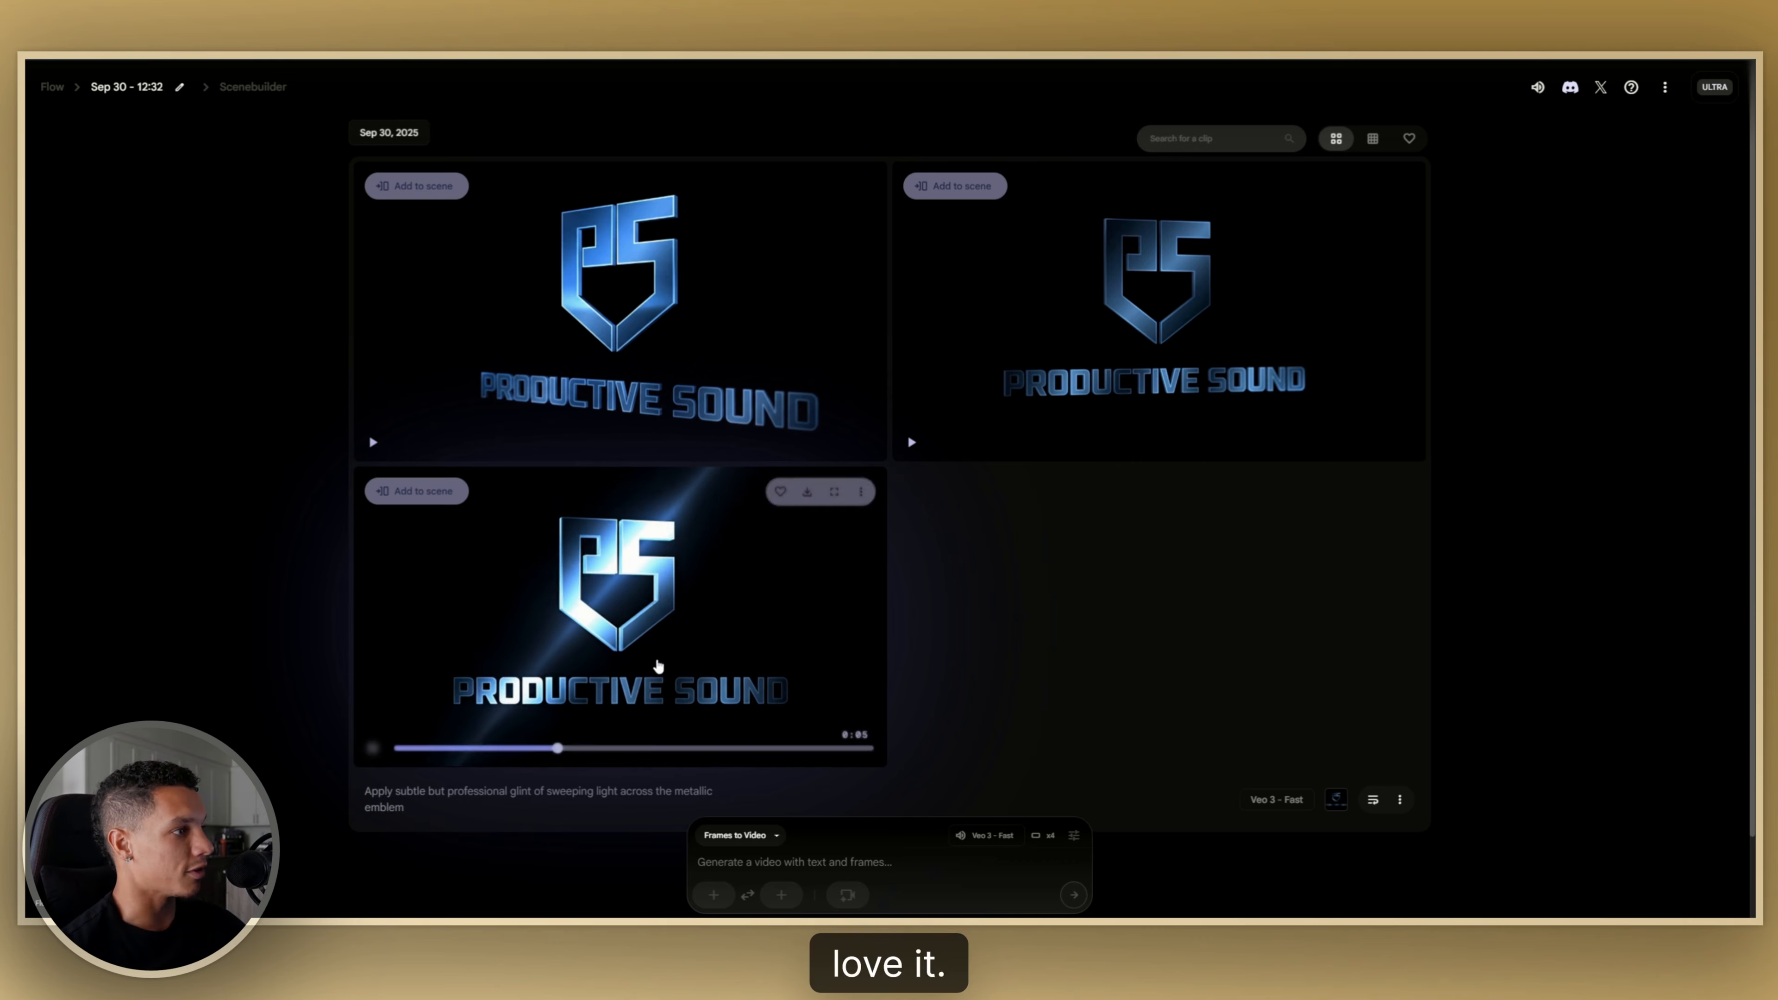
- Download the third logo clip, with the diagonal light sweep, as Upscaled (1080p)
scroll(1080, 702, "down", 1)
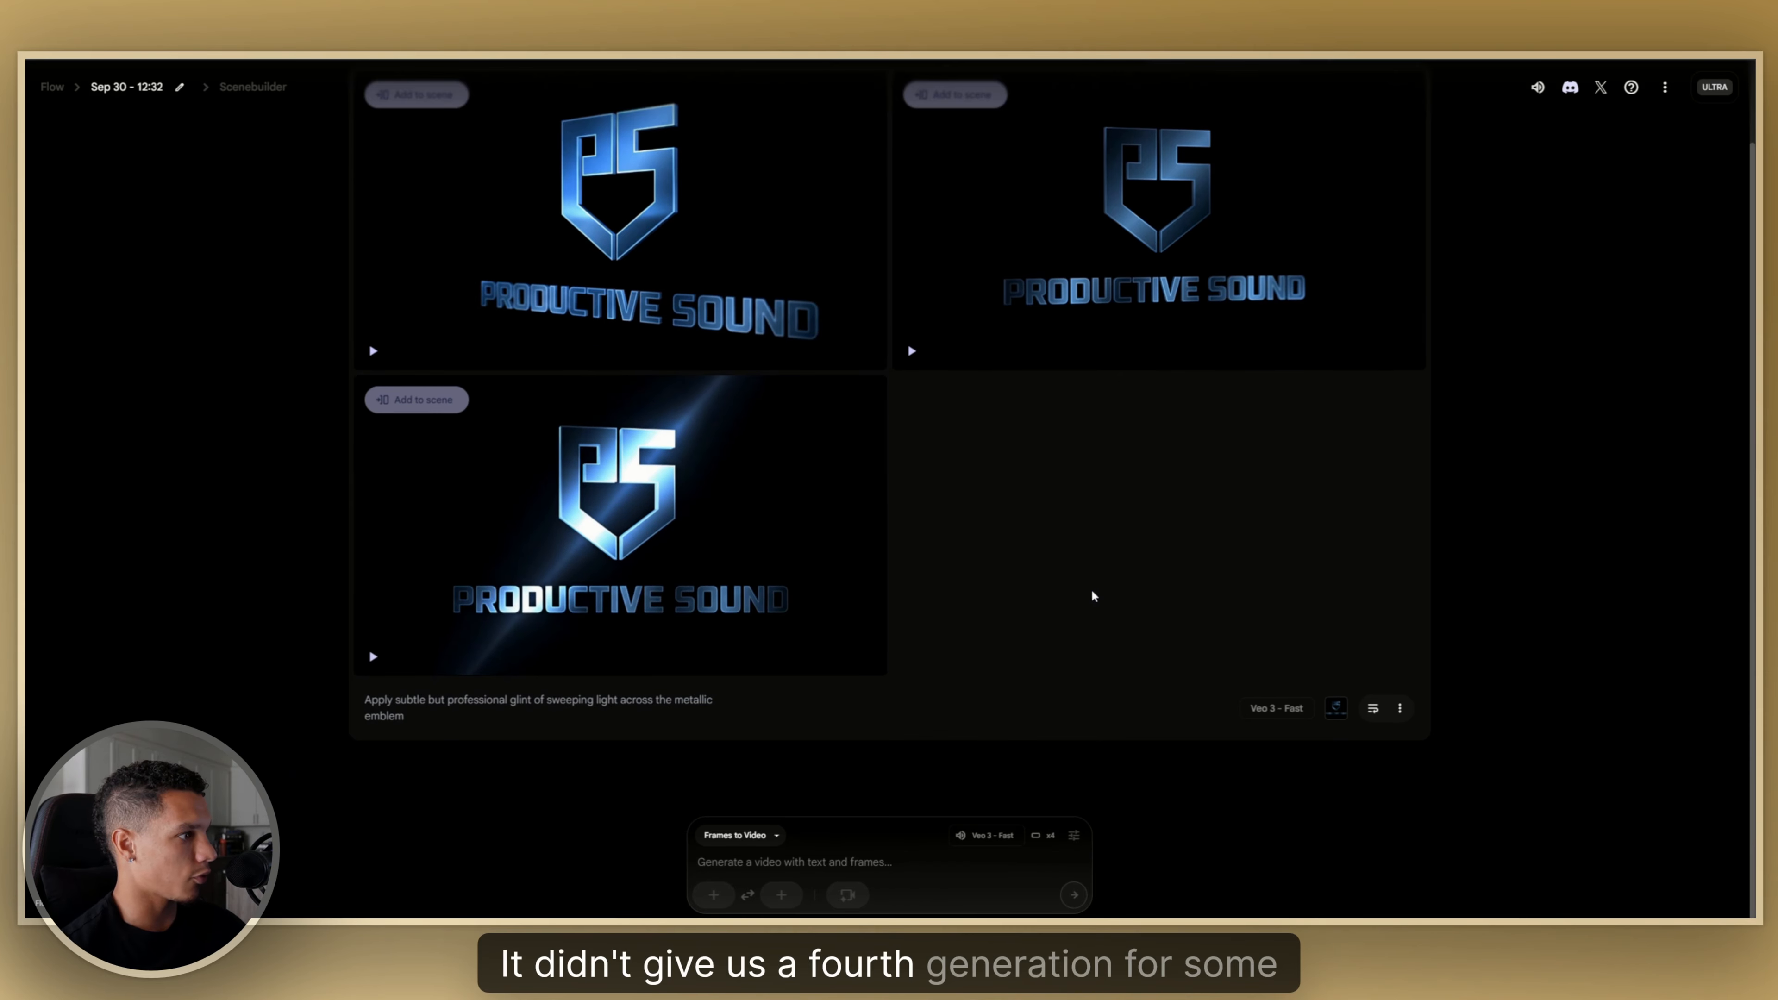
scroll(1096, 595, "up", 1)
scroll(1198, 520, "down", 2)
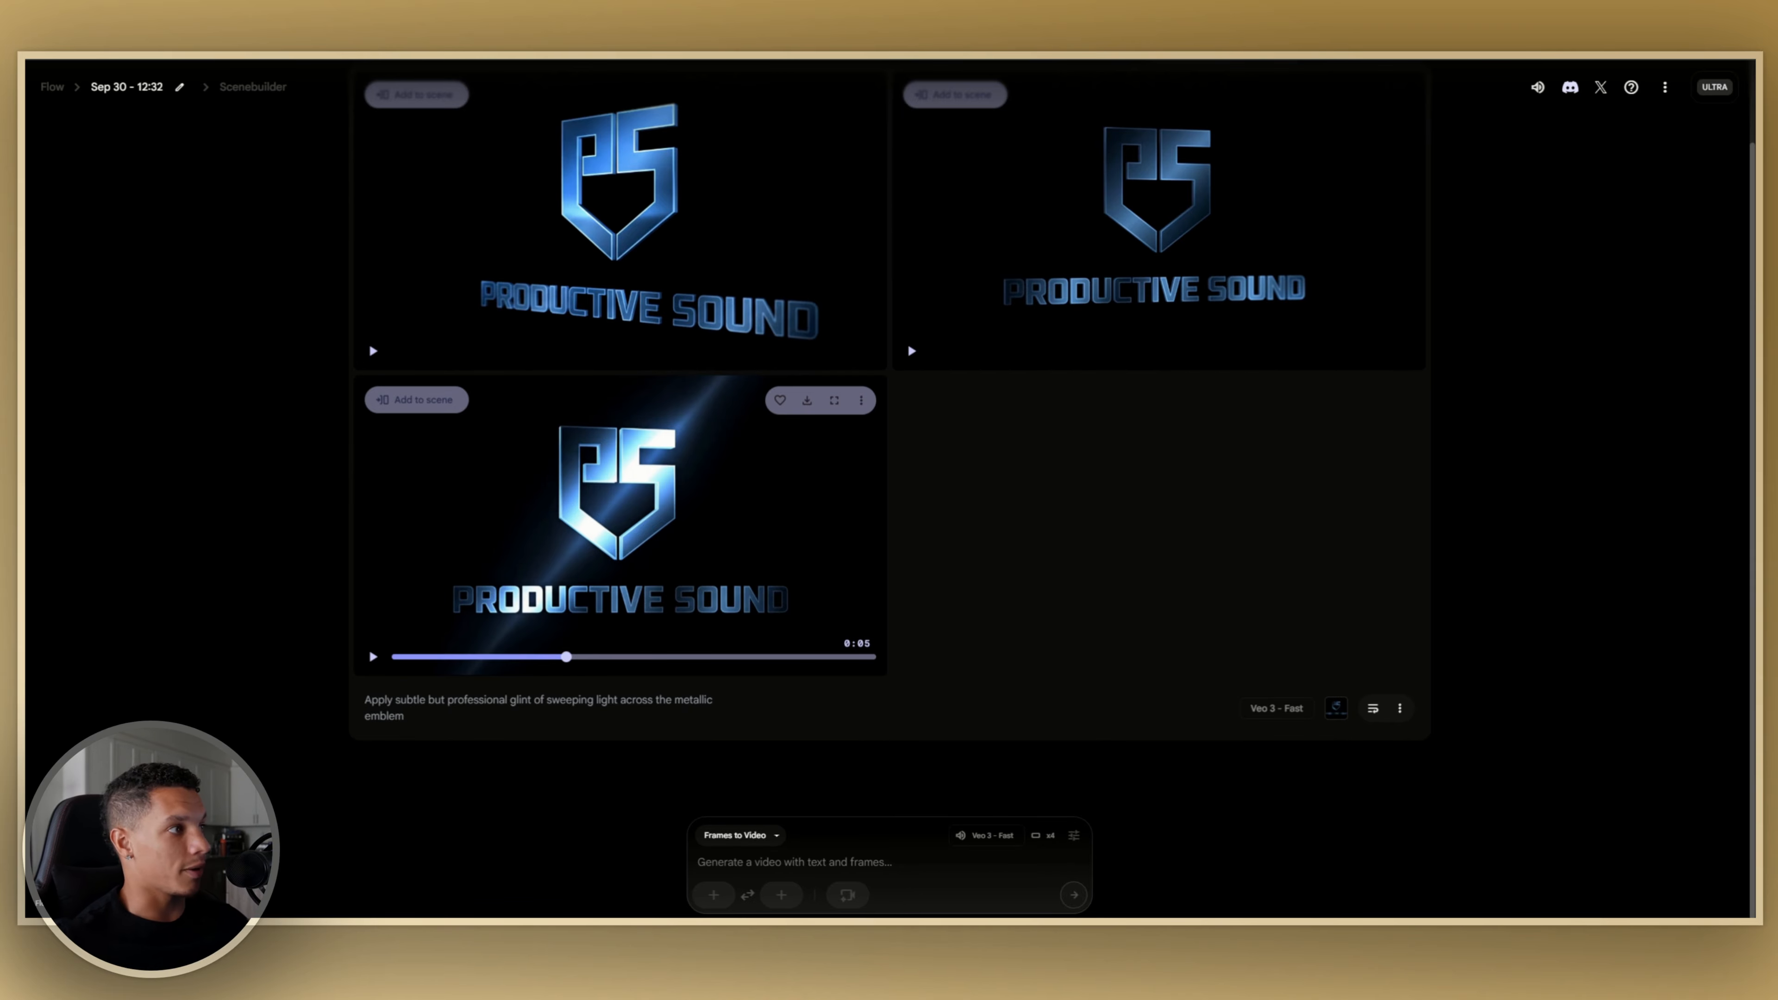
left_click(807, 400)
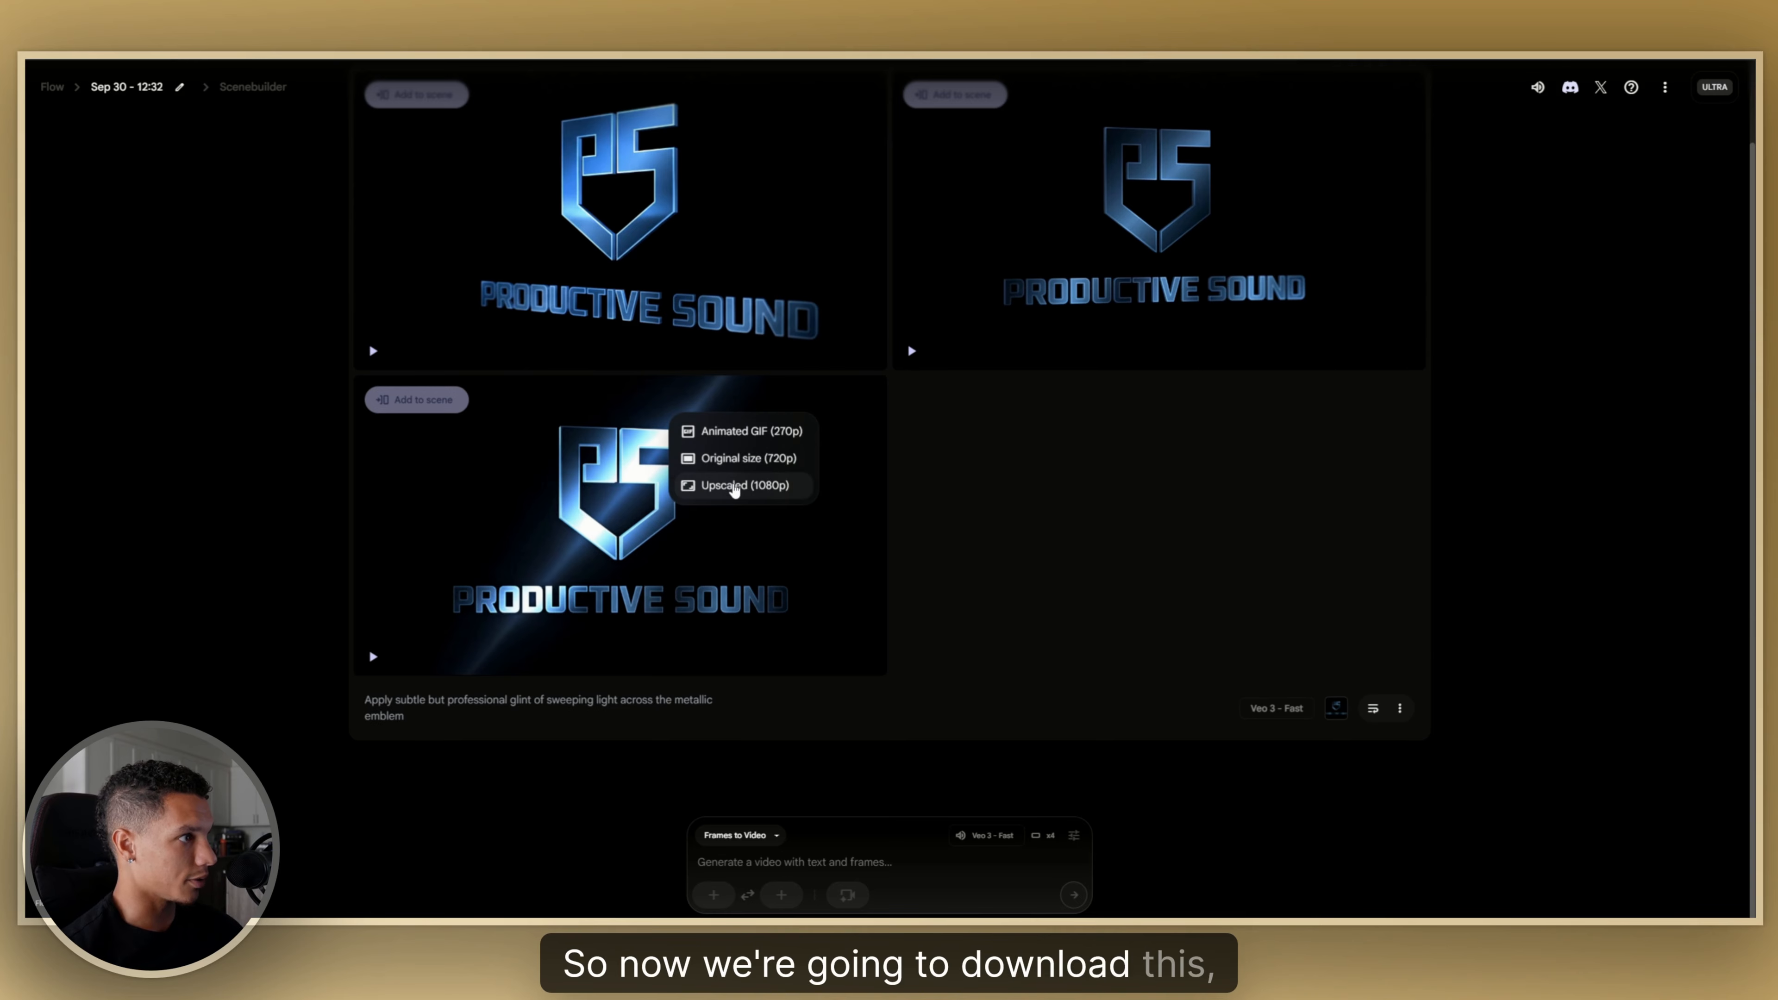
left_click(734, 488)
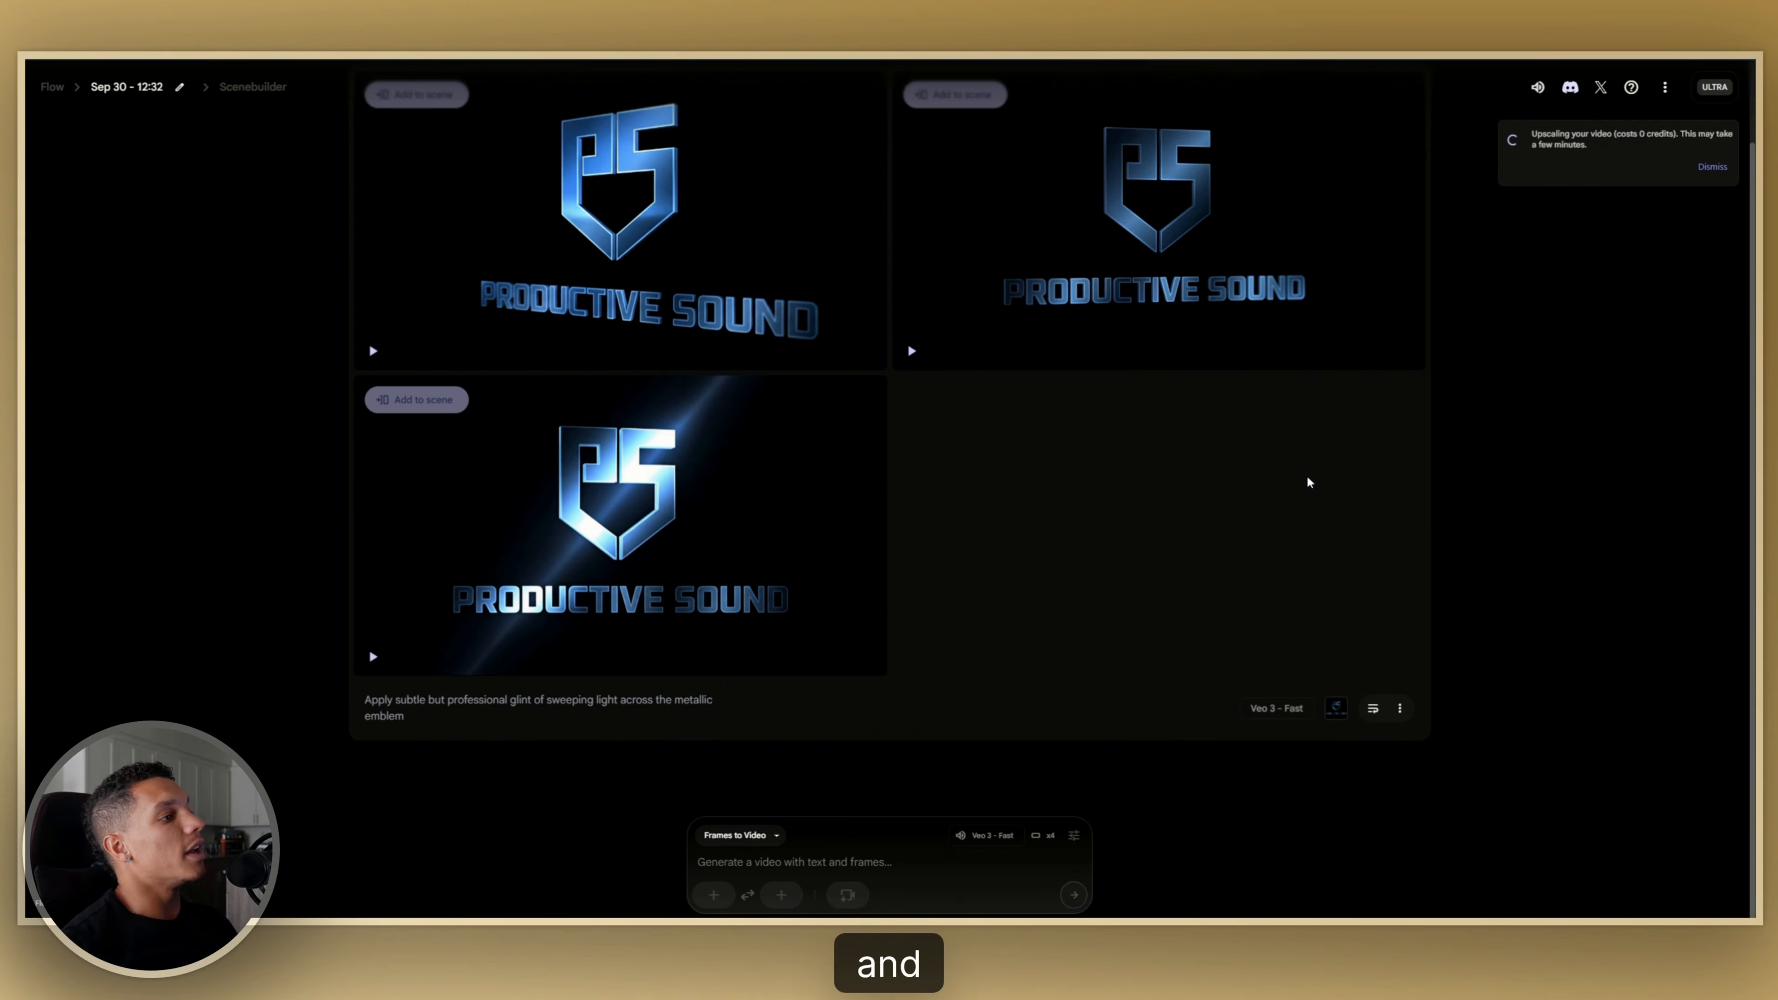